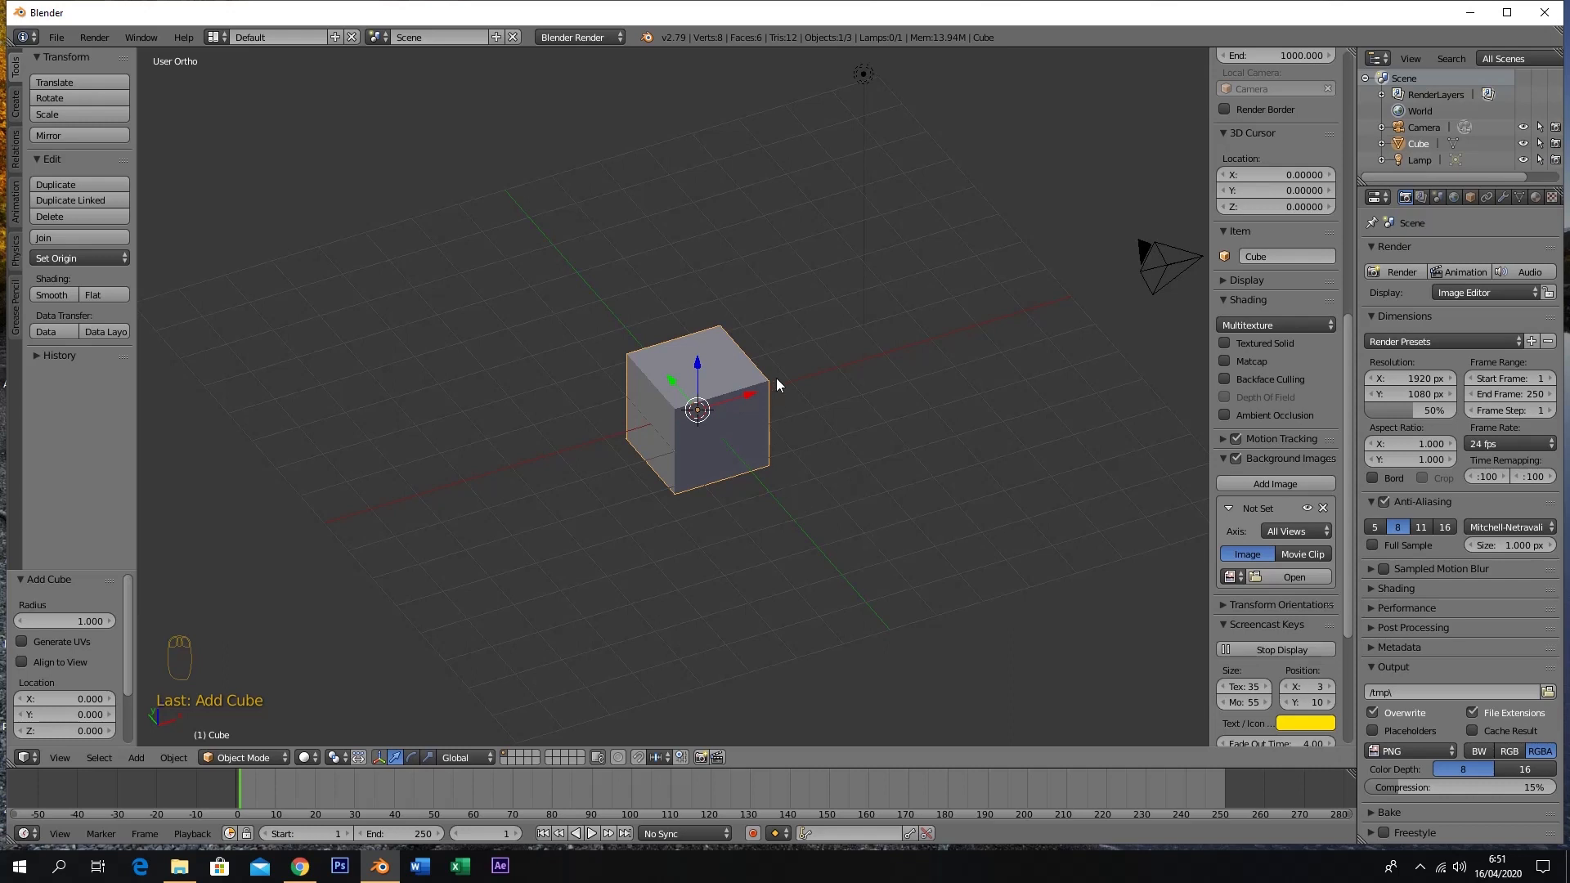
Move the cube up 1 unit along the Z axis from the front view, so its base sits on the grid
mouse_move(788, 330)
middle_down()
mouse_move(802, 343)
mouse_move(793, 317)
middle_up()
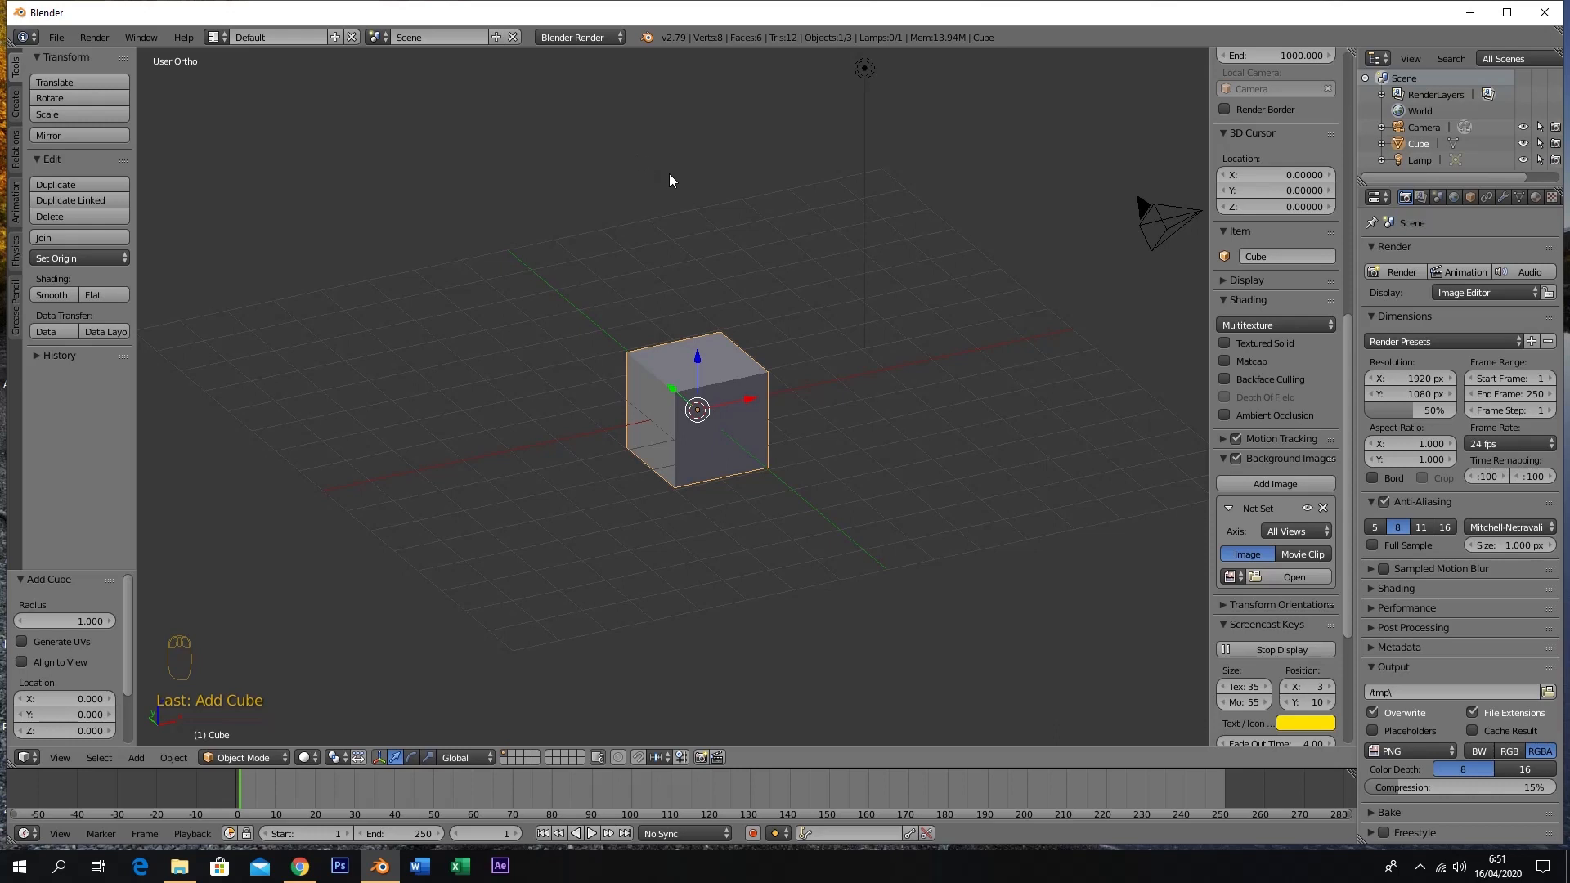
key(KP_1)
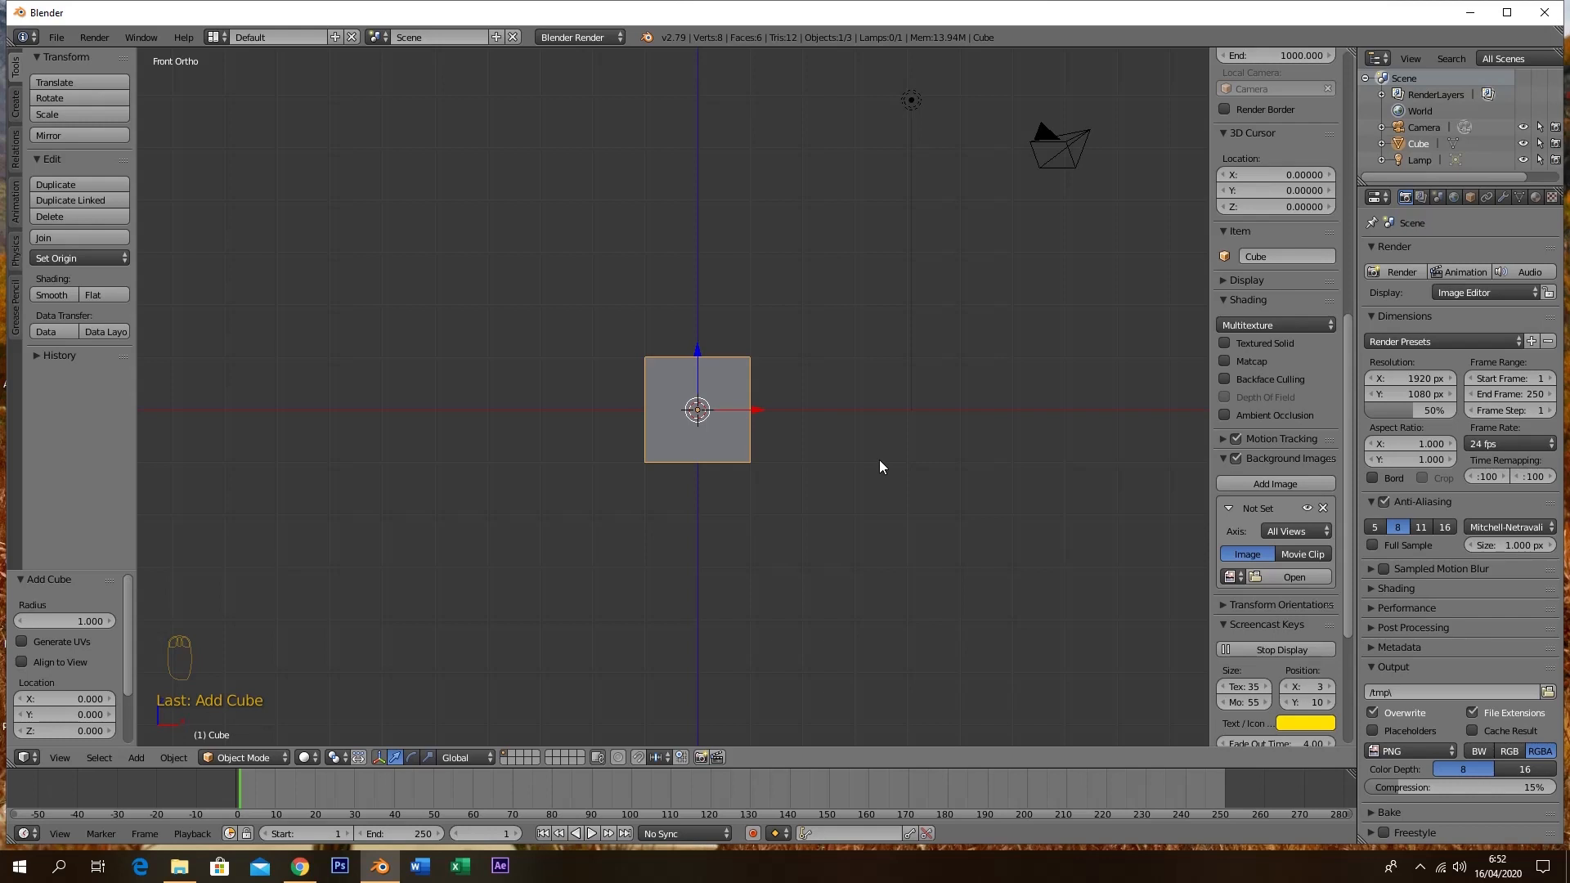
key(g)
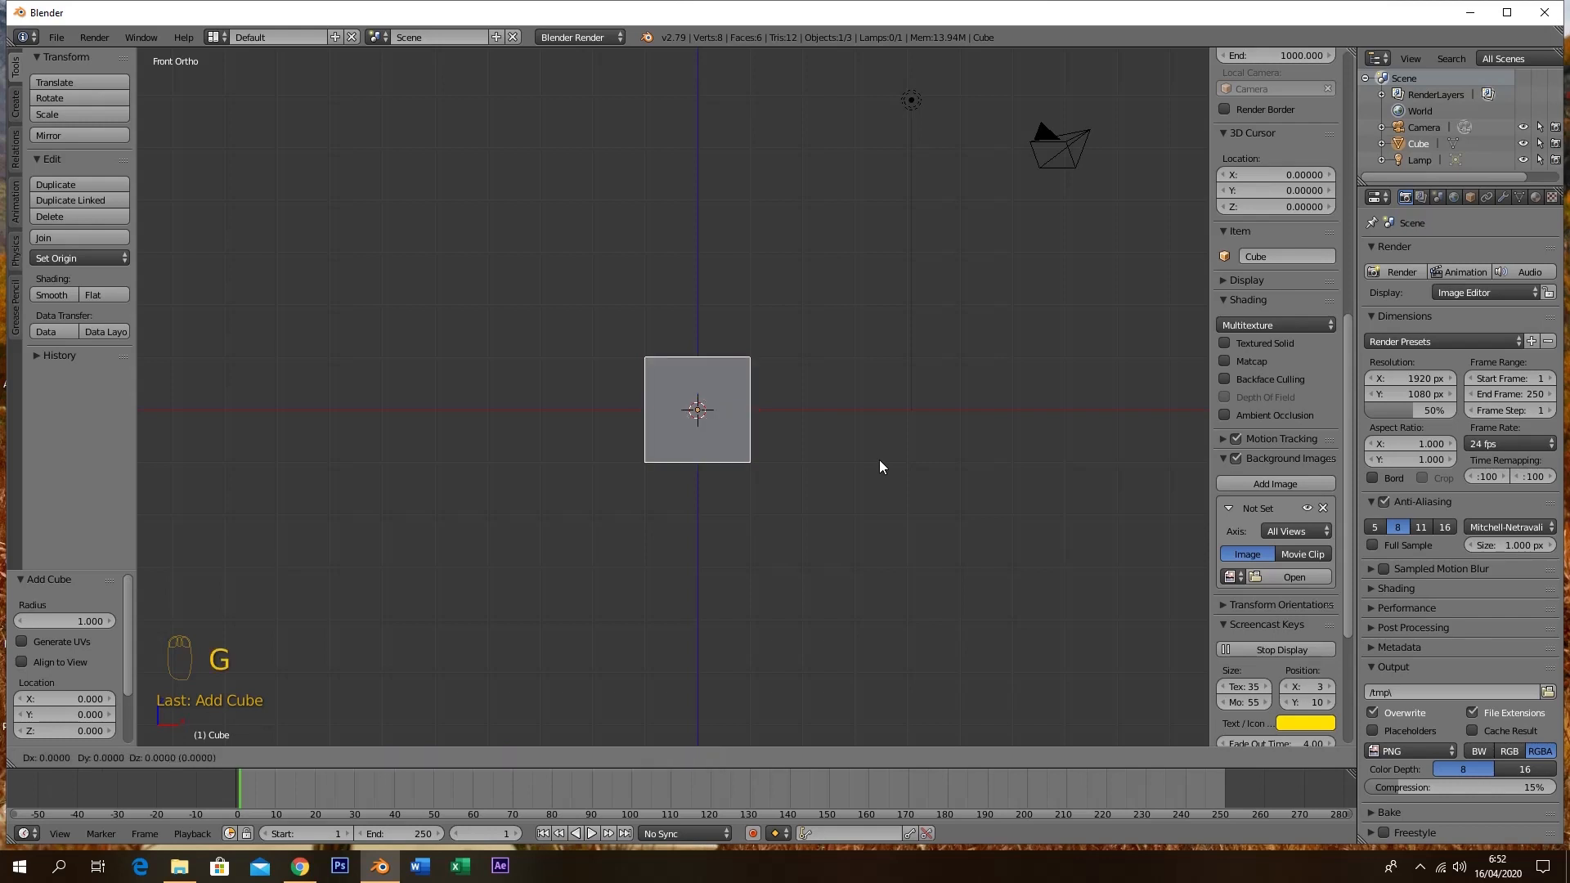
key(z)
key(1)
key(Return)
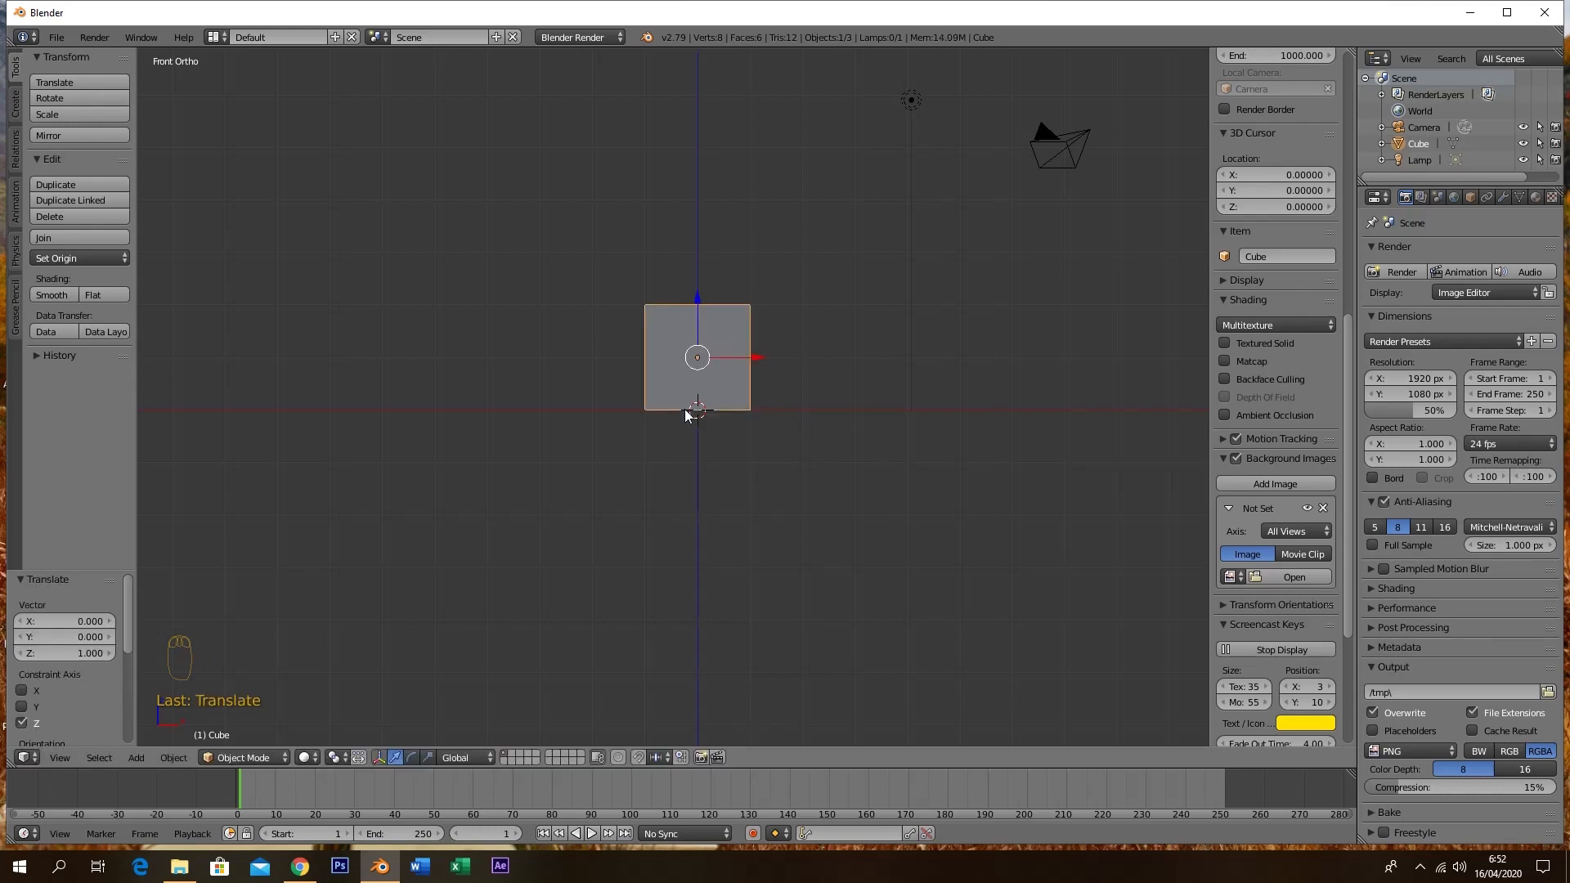
middle_drag(672, 405, 839, 478)
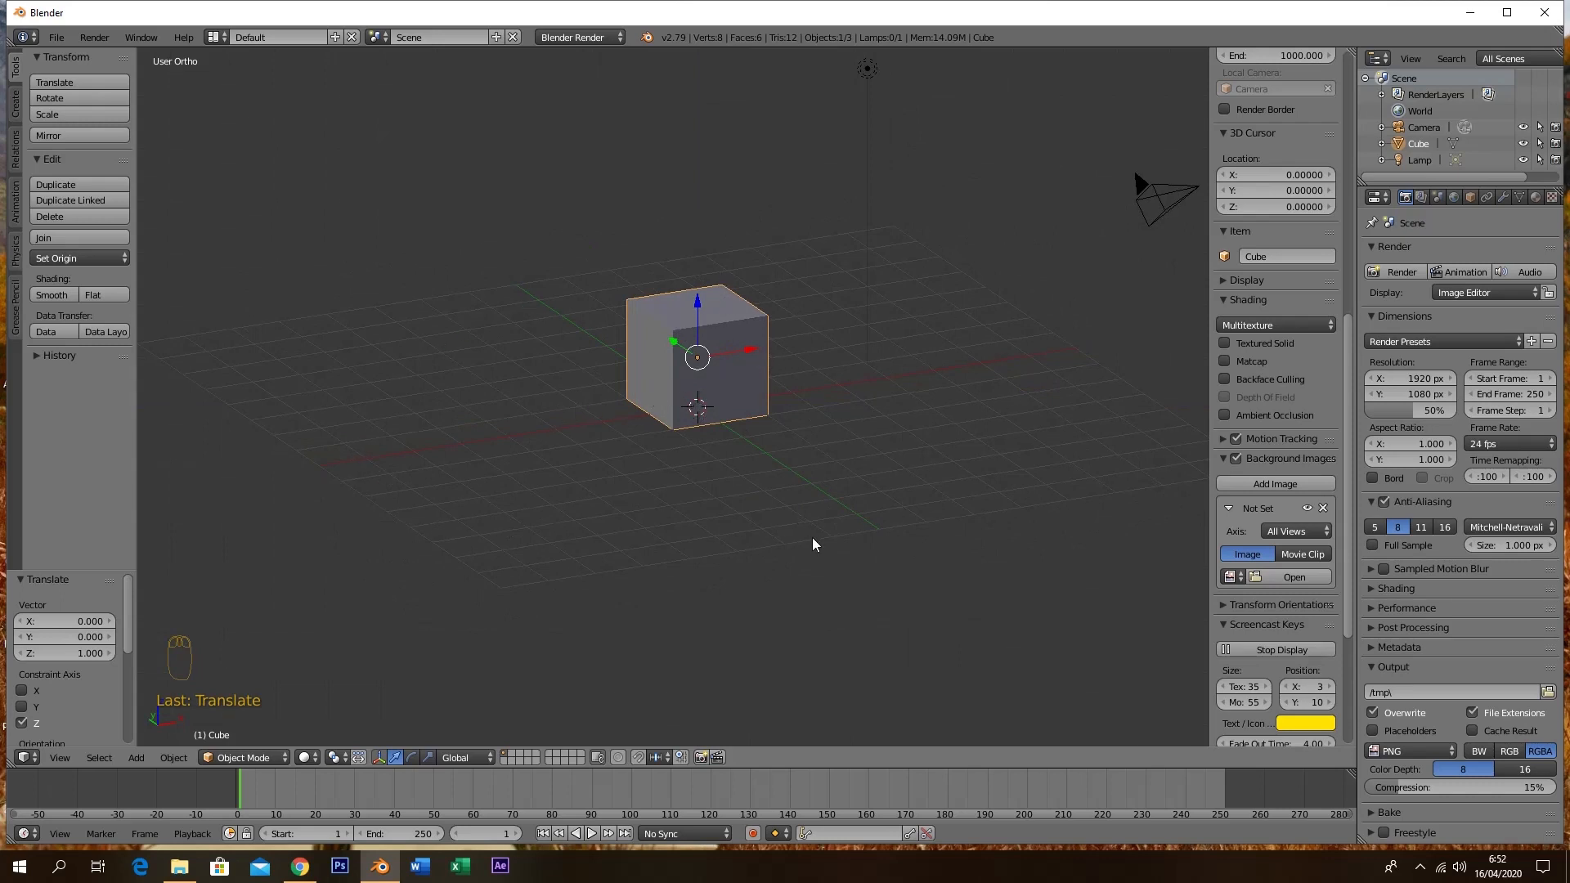
Show the cube in wireframe and, in Edit Mode, add a single centred loop cut halfway along its Y depth
key(KP_1)
middle_drag(767, 480, 807, 505)
key(z)
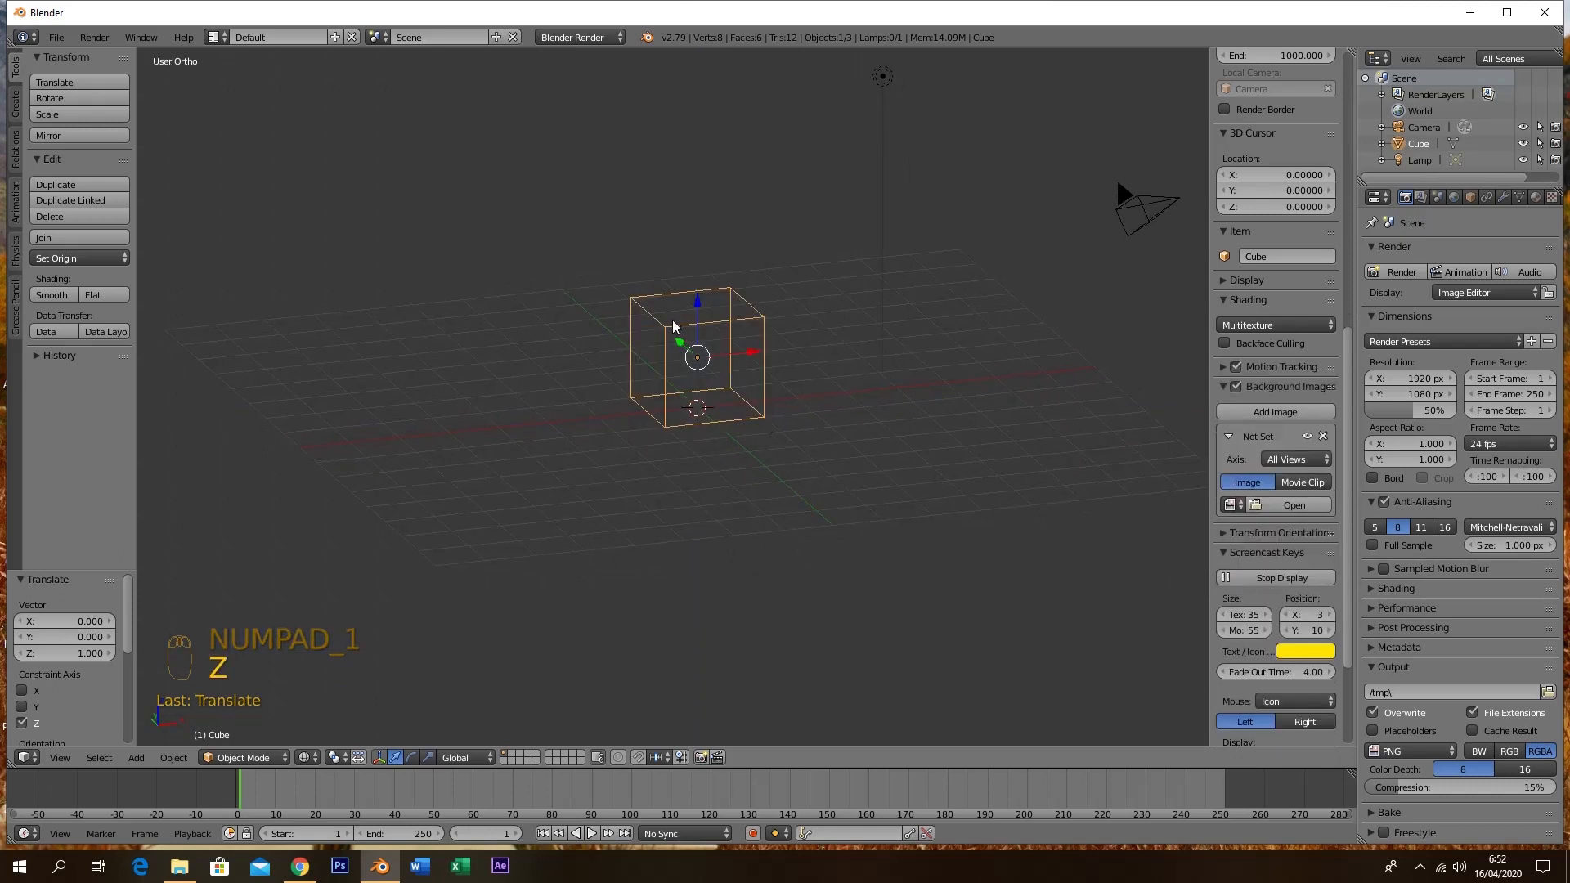
key(Tab)
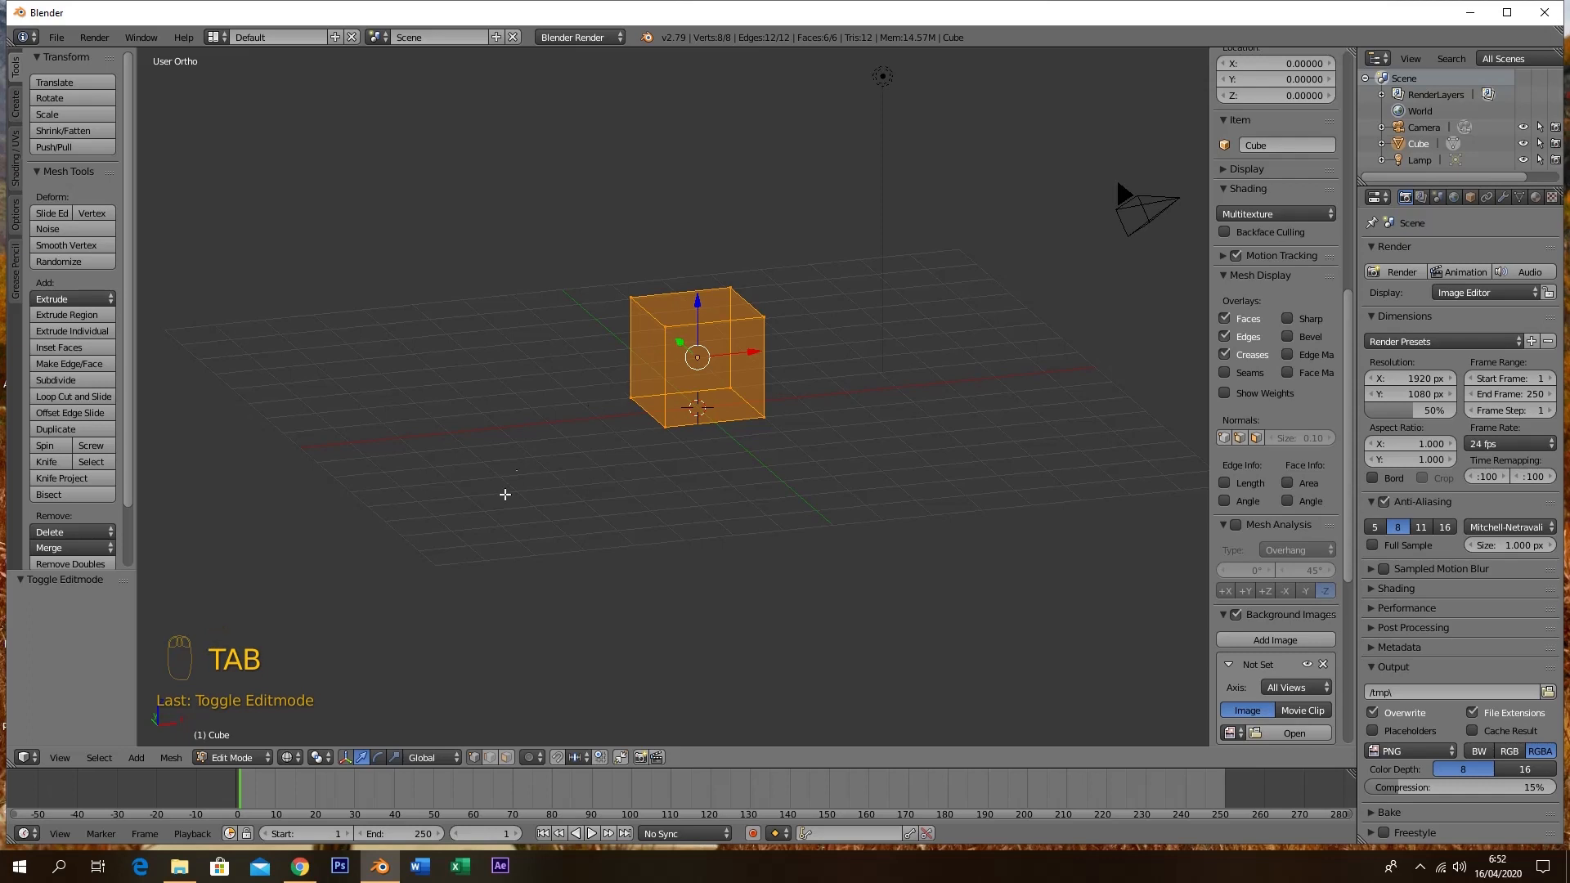
shift+middle_drag(658, 323, 704, 353)
scroll(704, 353, up, 3)
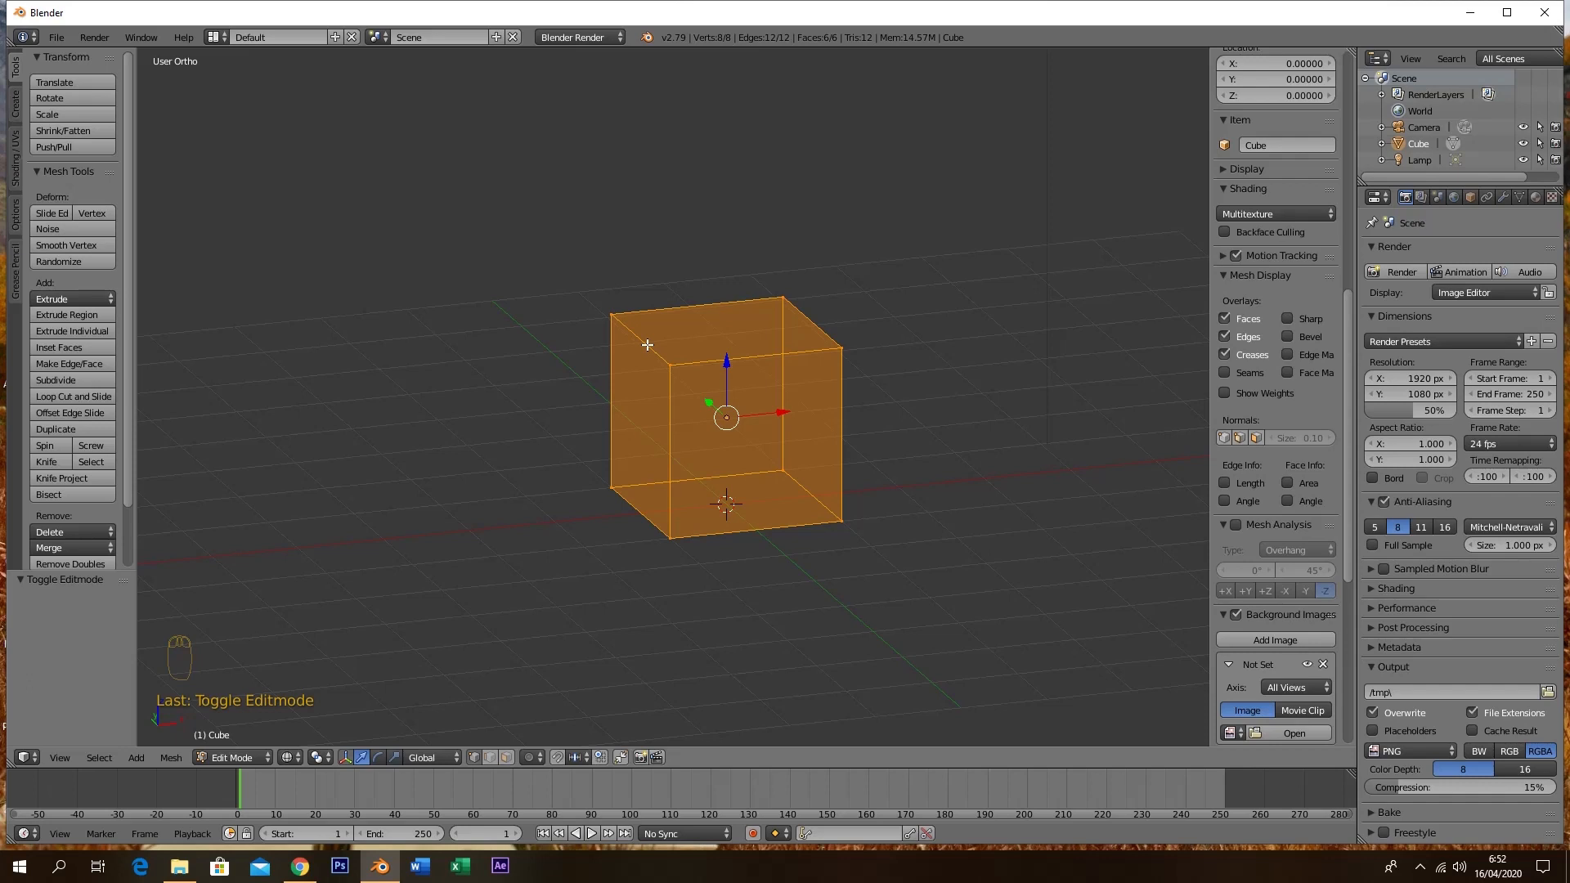
key(ctrl+r)
click(646, 345)
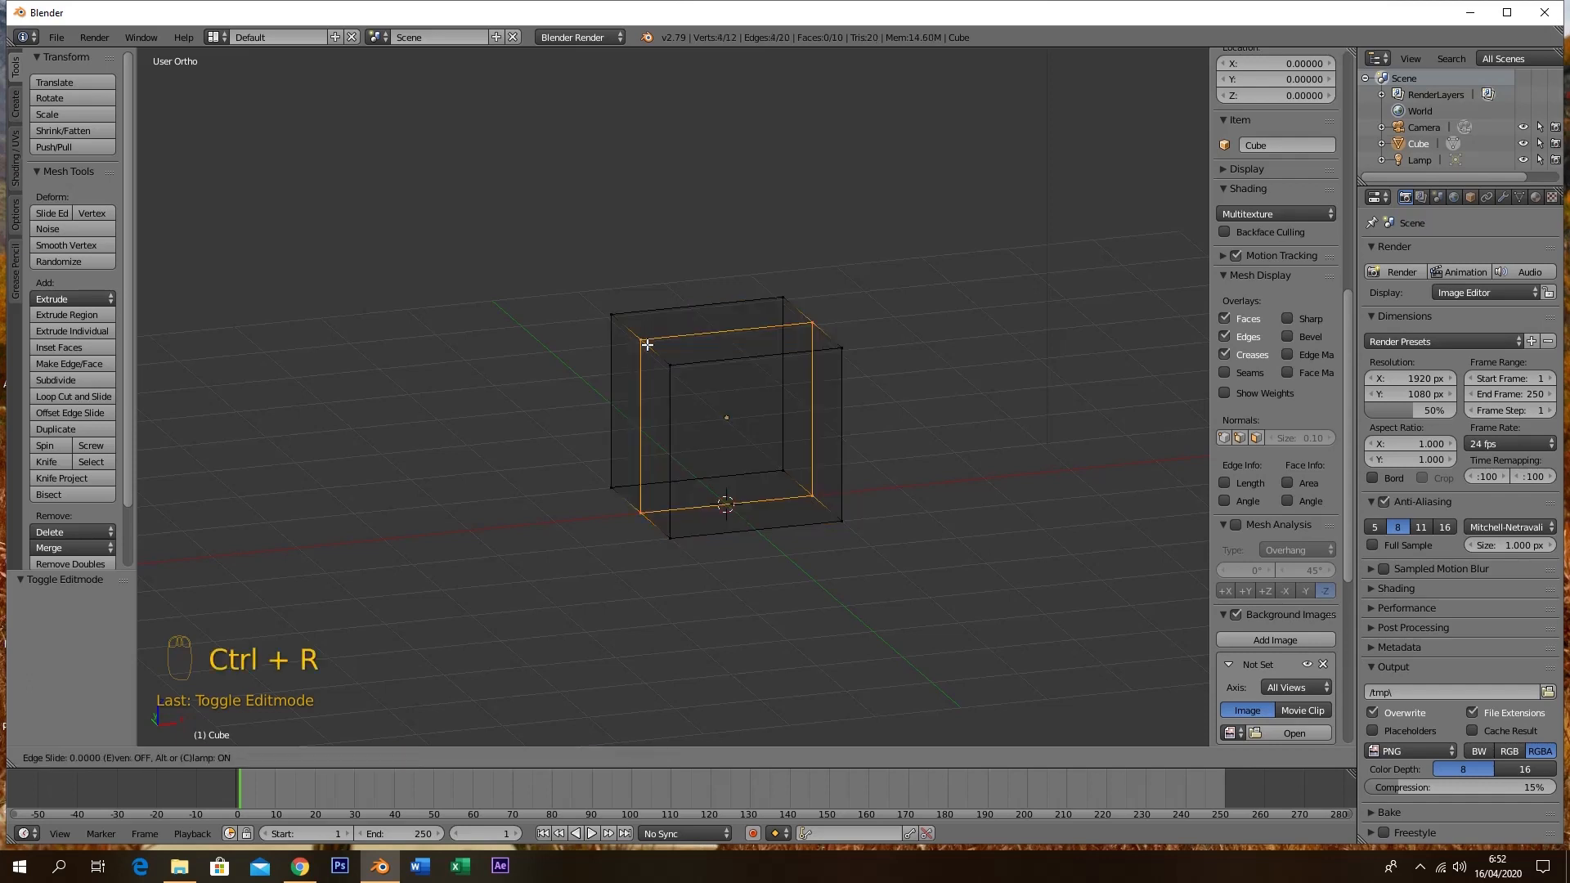
click(647, 345)
Delete all vertices except the upper and lower ones of the loop cut's vertical edge on the cube's negative X side
right_click(647, 345)
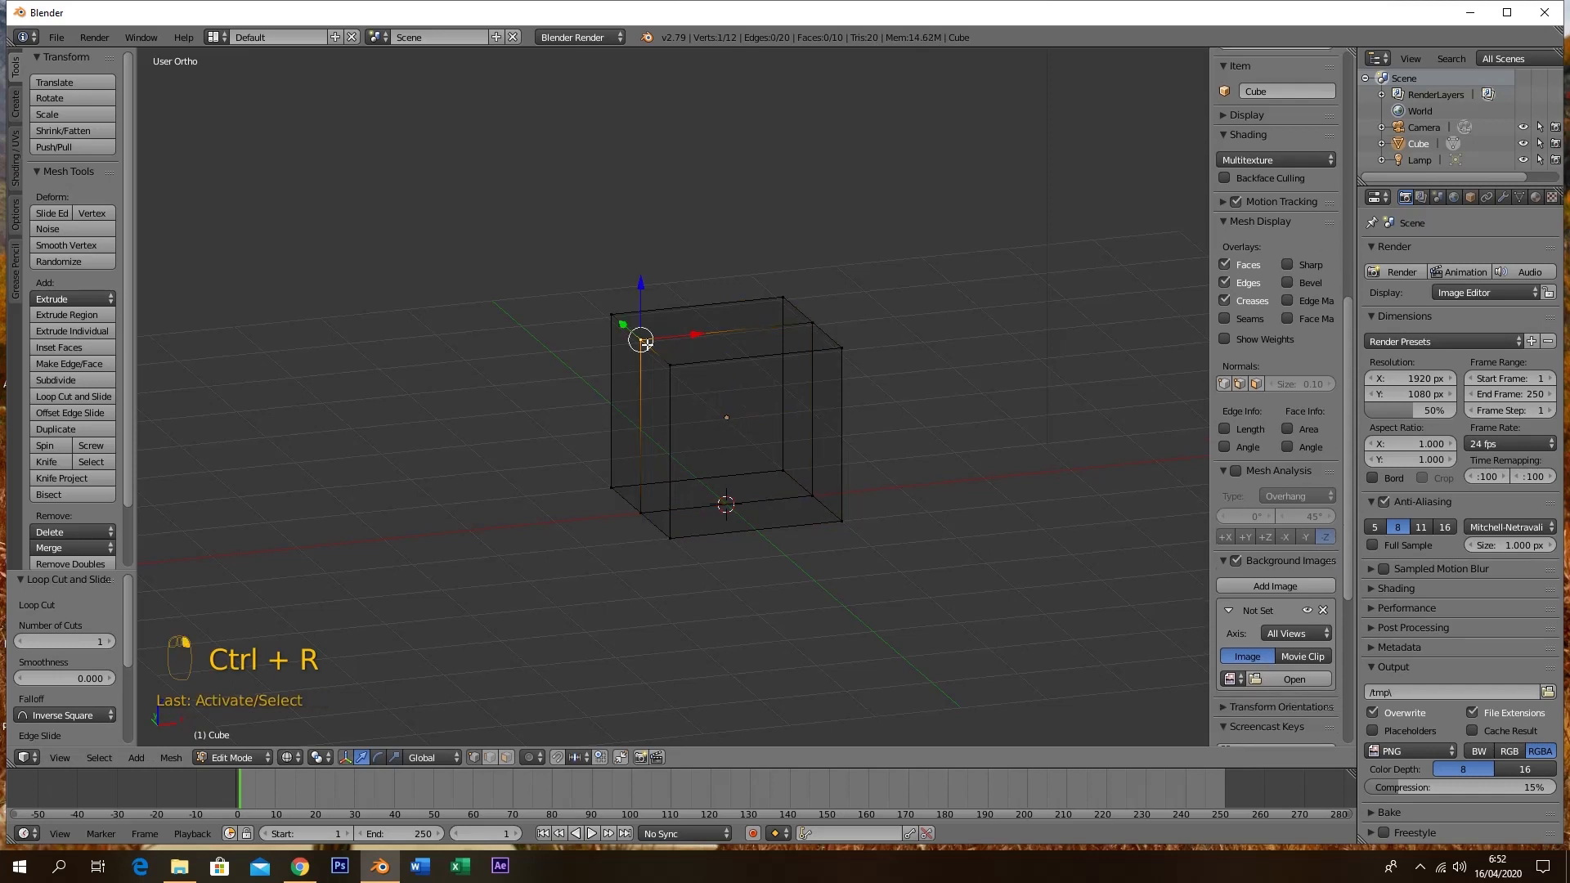
shift+right_click(643, 508)
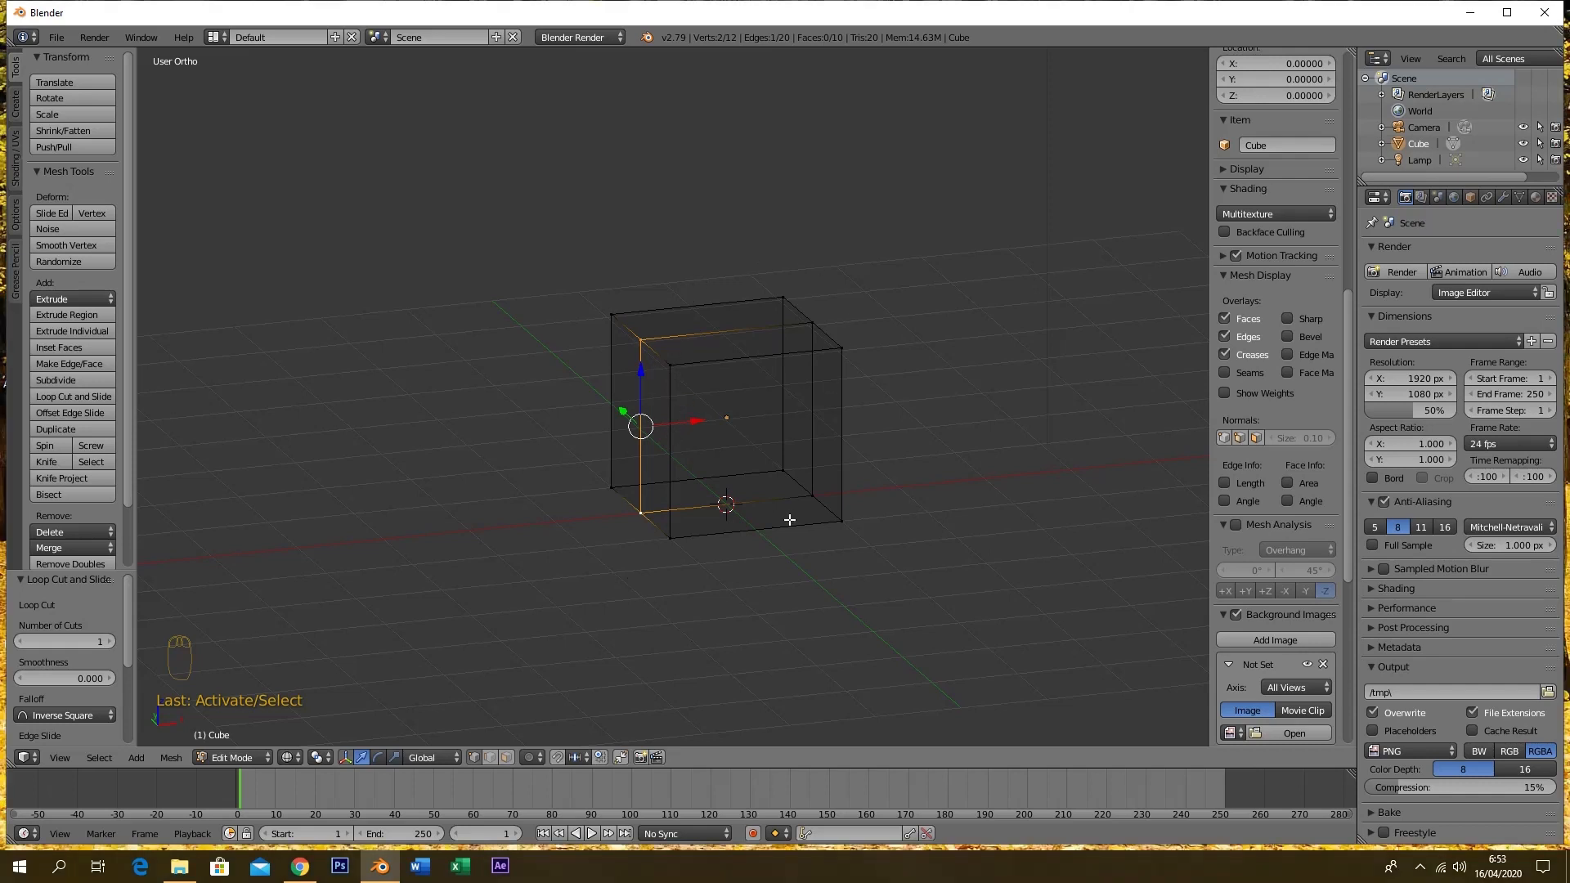
key(ctrl+i)
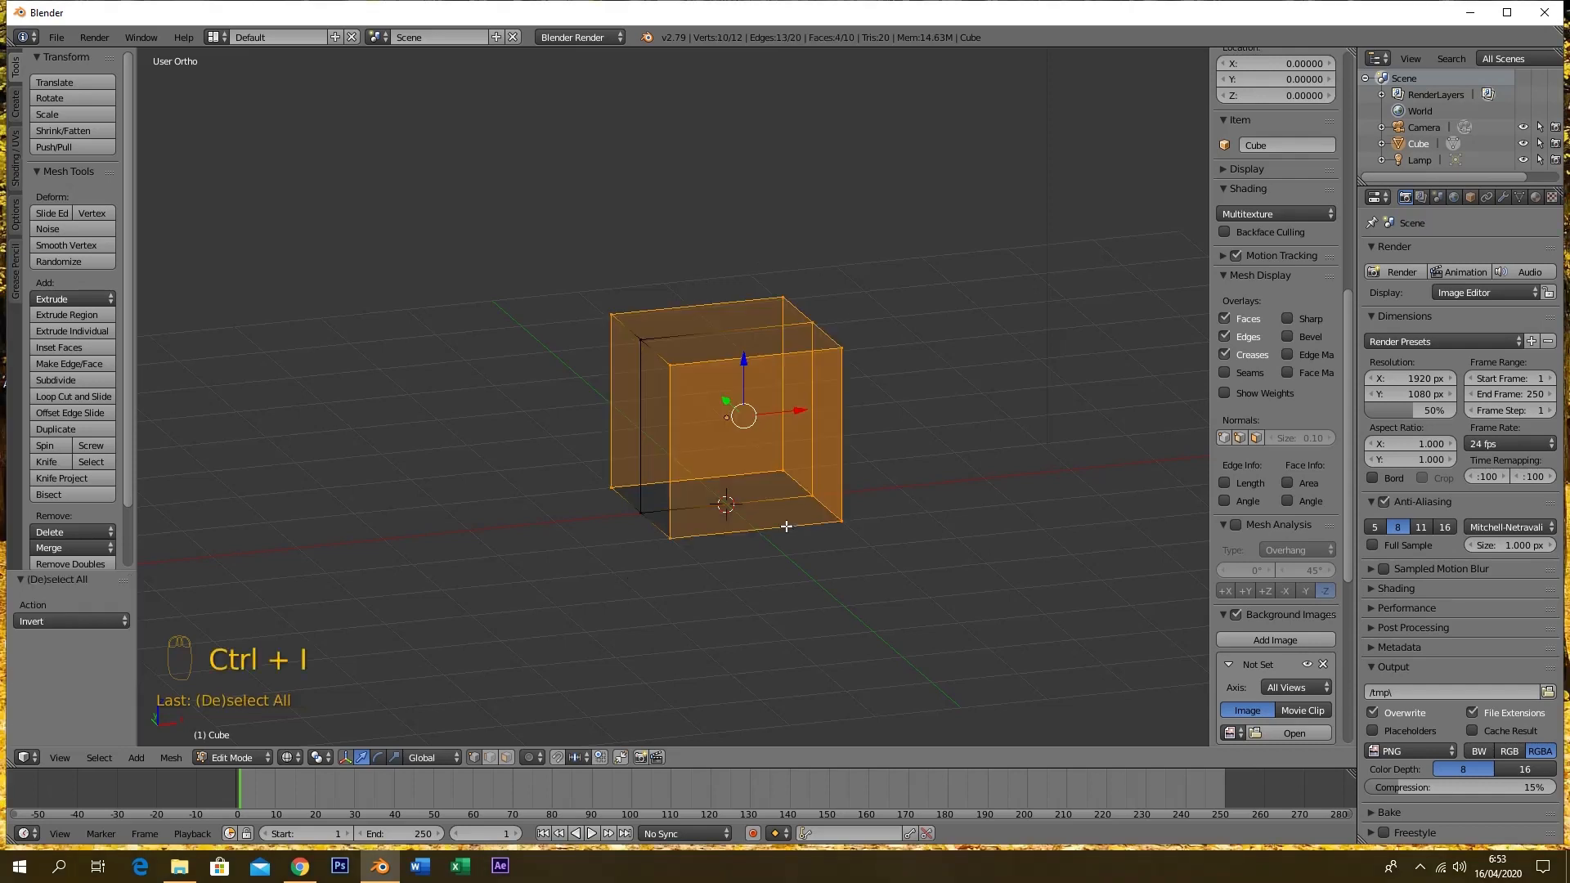
key(x)
click(818, 491)
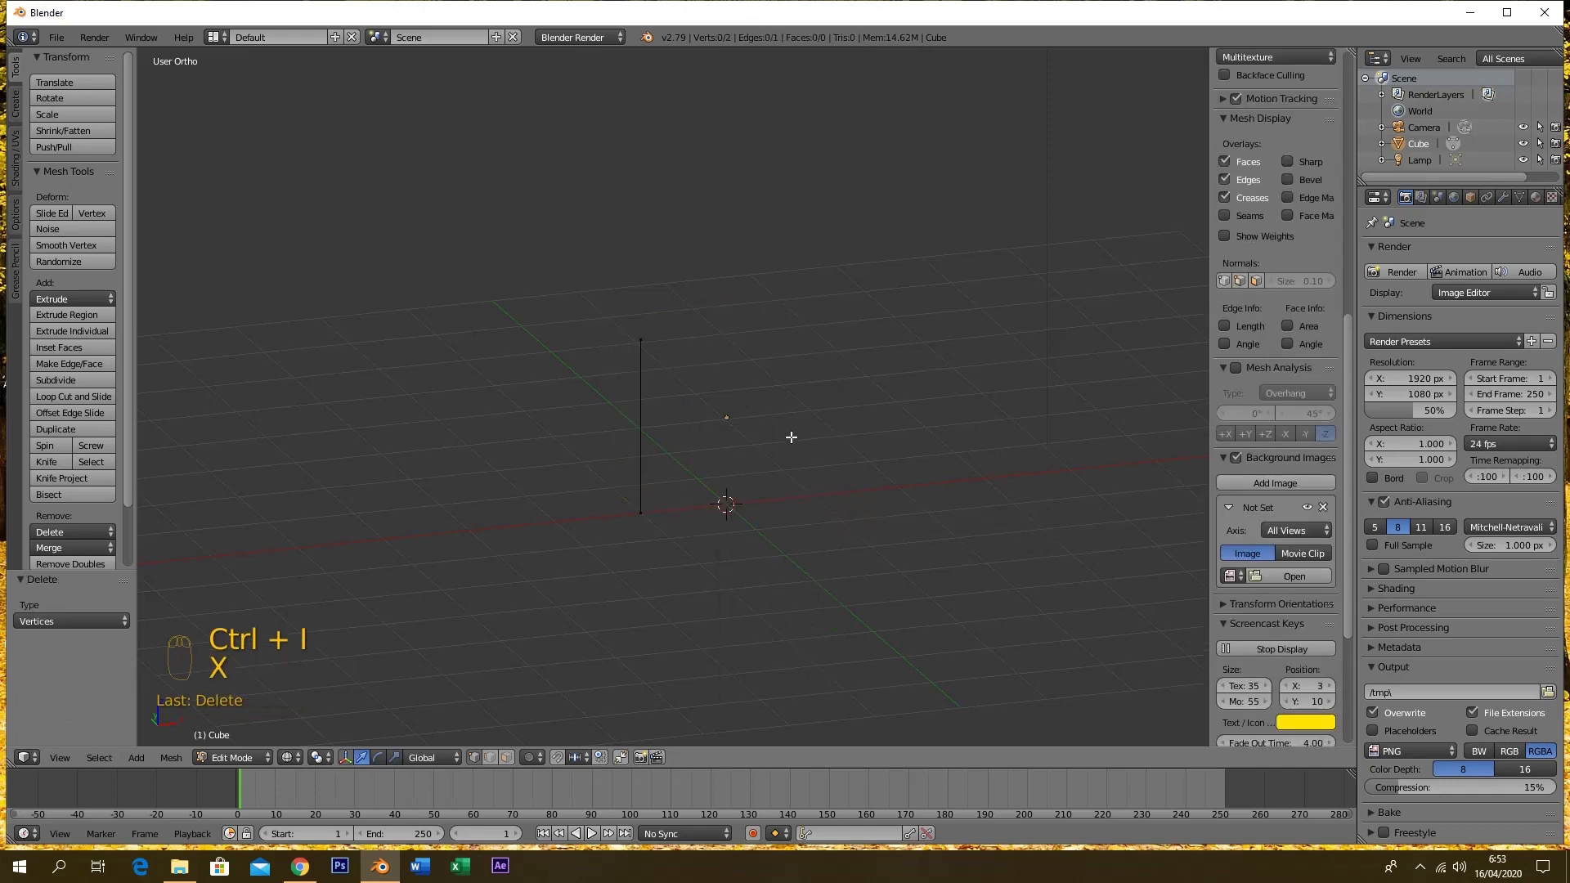
In front view, load kitchentablesets-kitchen-table-sets-kitchen-table-sets.jpg from the Make a Glass folder as the background image and pack it
key(KP_1)
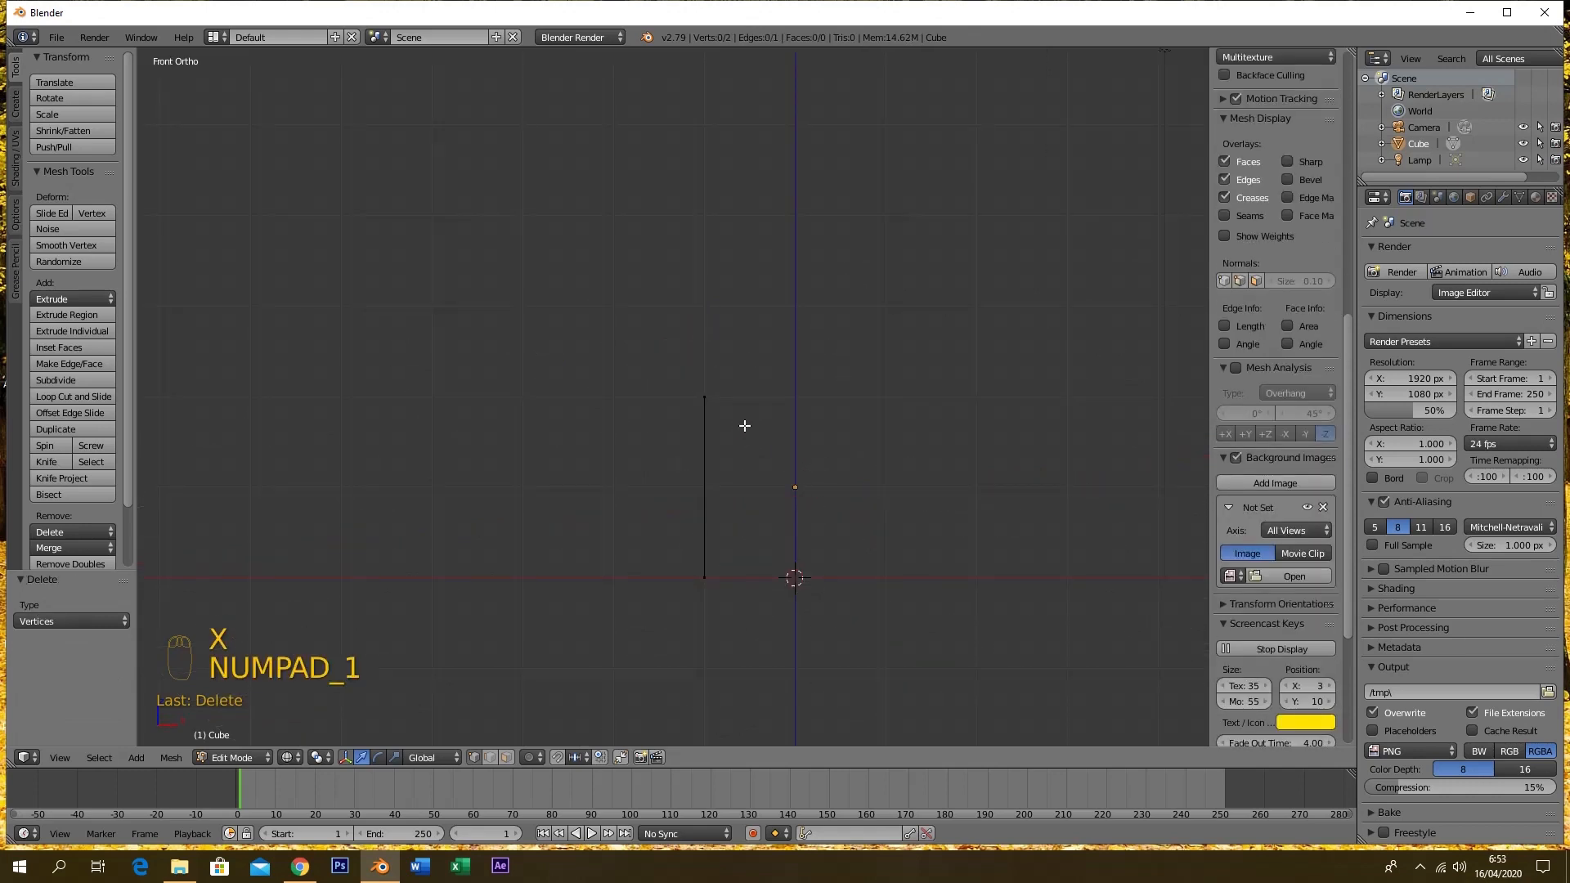
shift+middle_drag(942, 472, 807, 427)
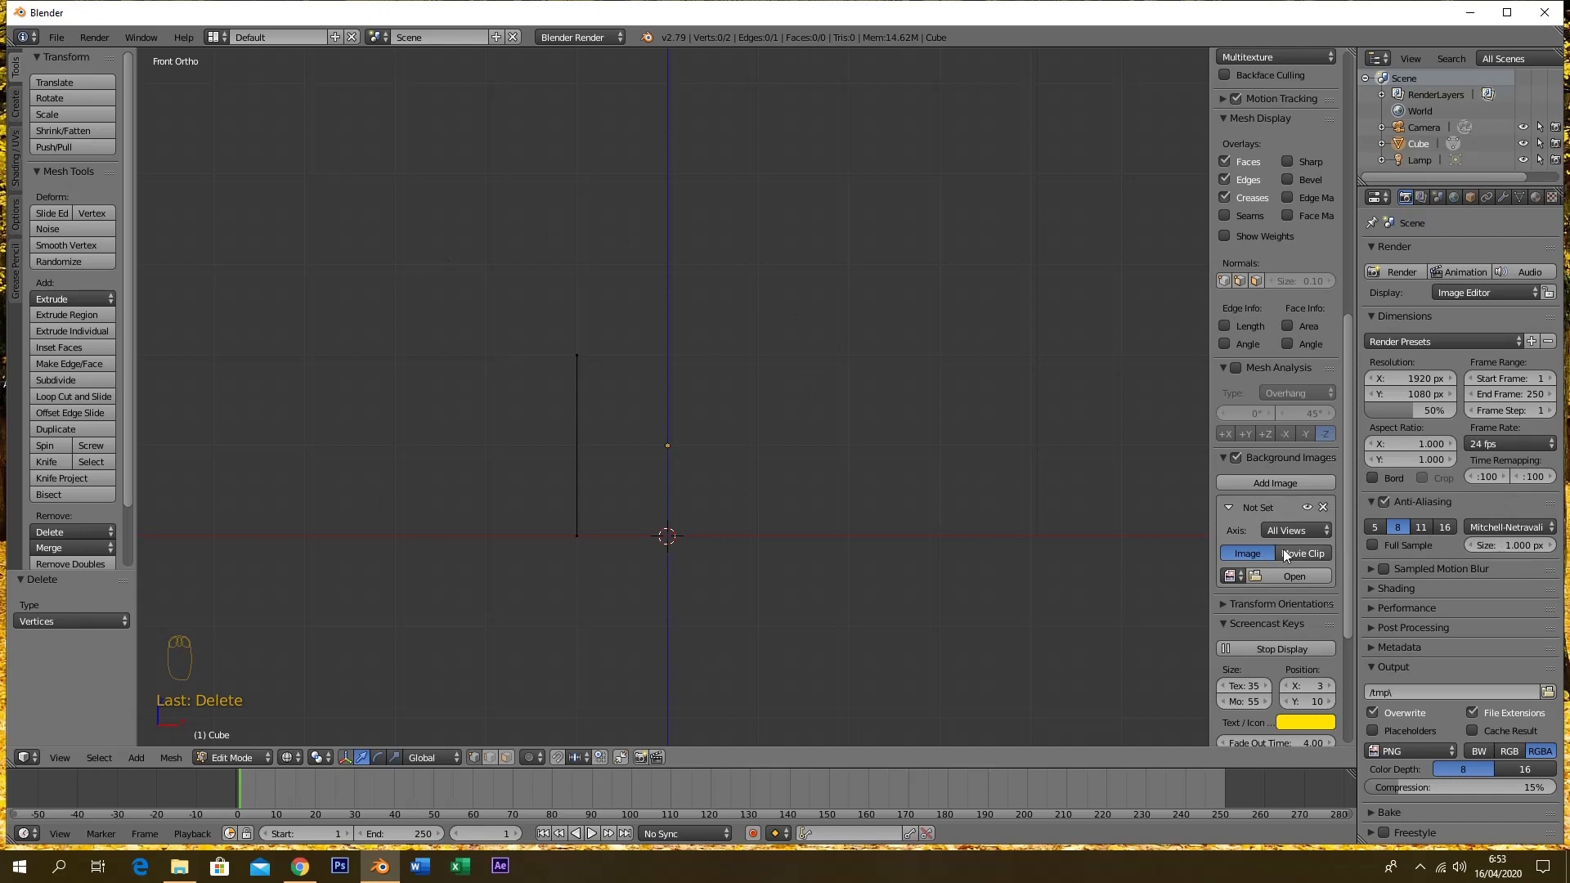
scroll(1286, 551, down, 5)
scroll(1287, 553, up, 5)
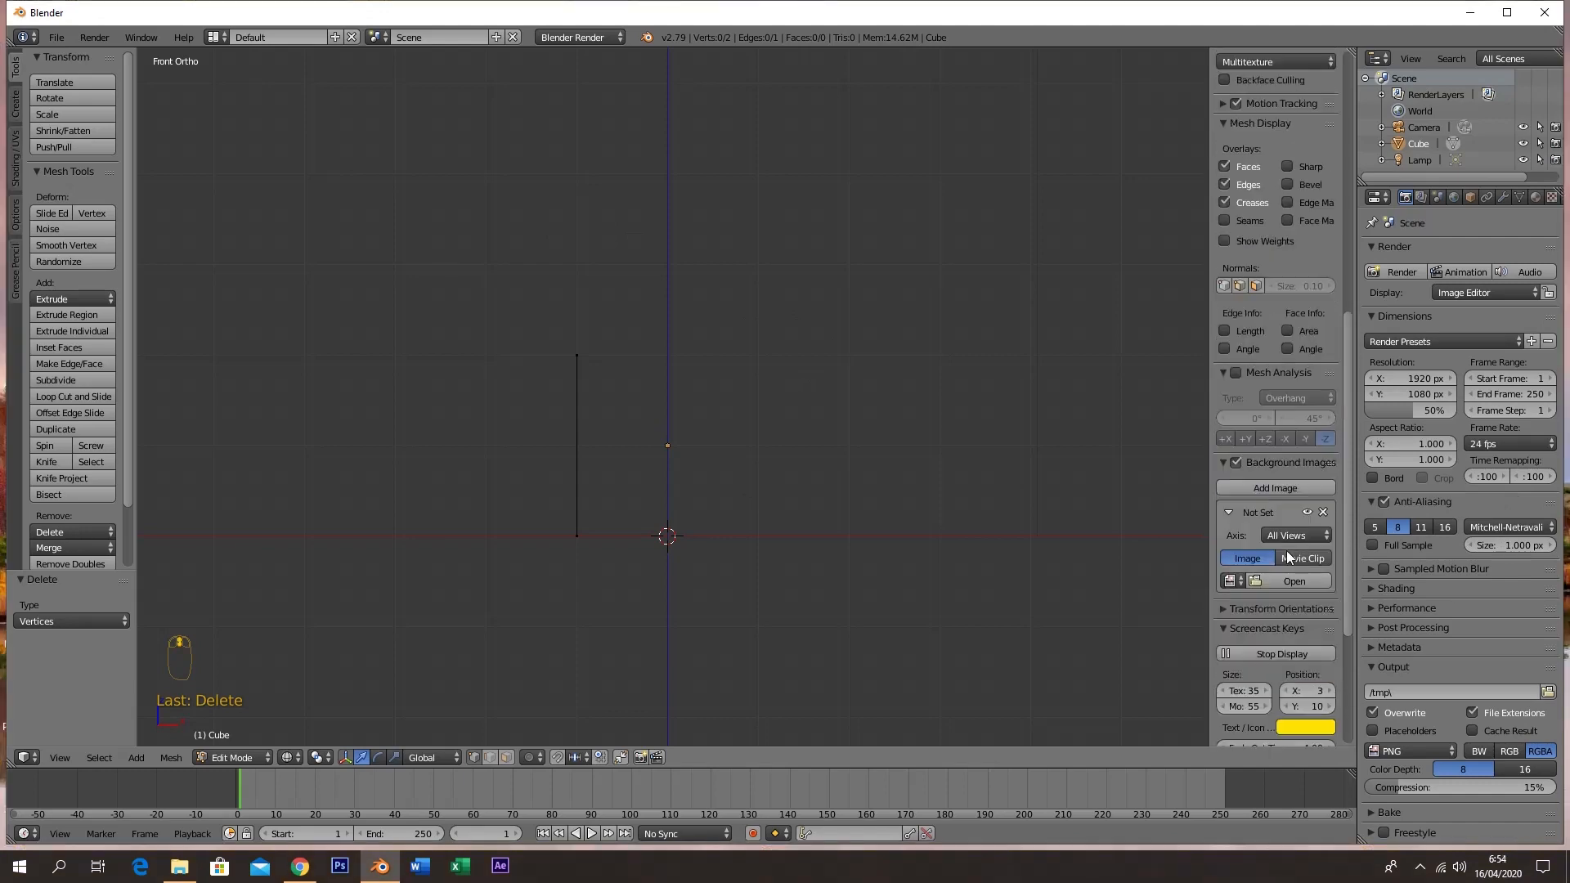
scroll(1287, 550, down, 4)
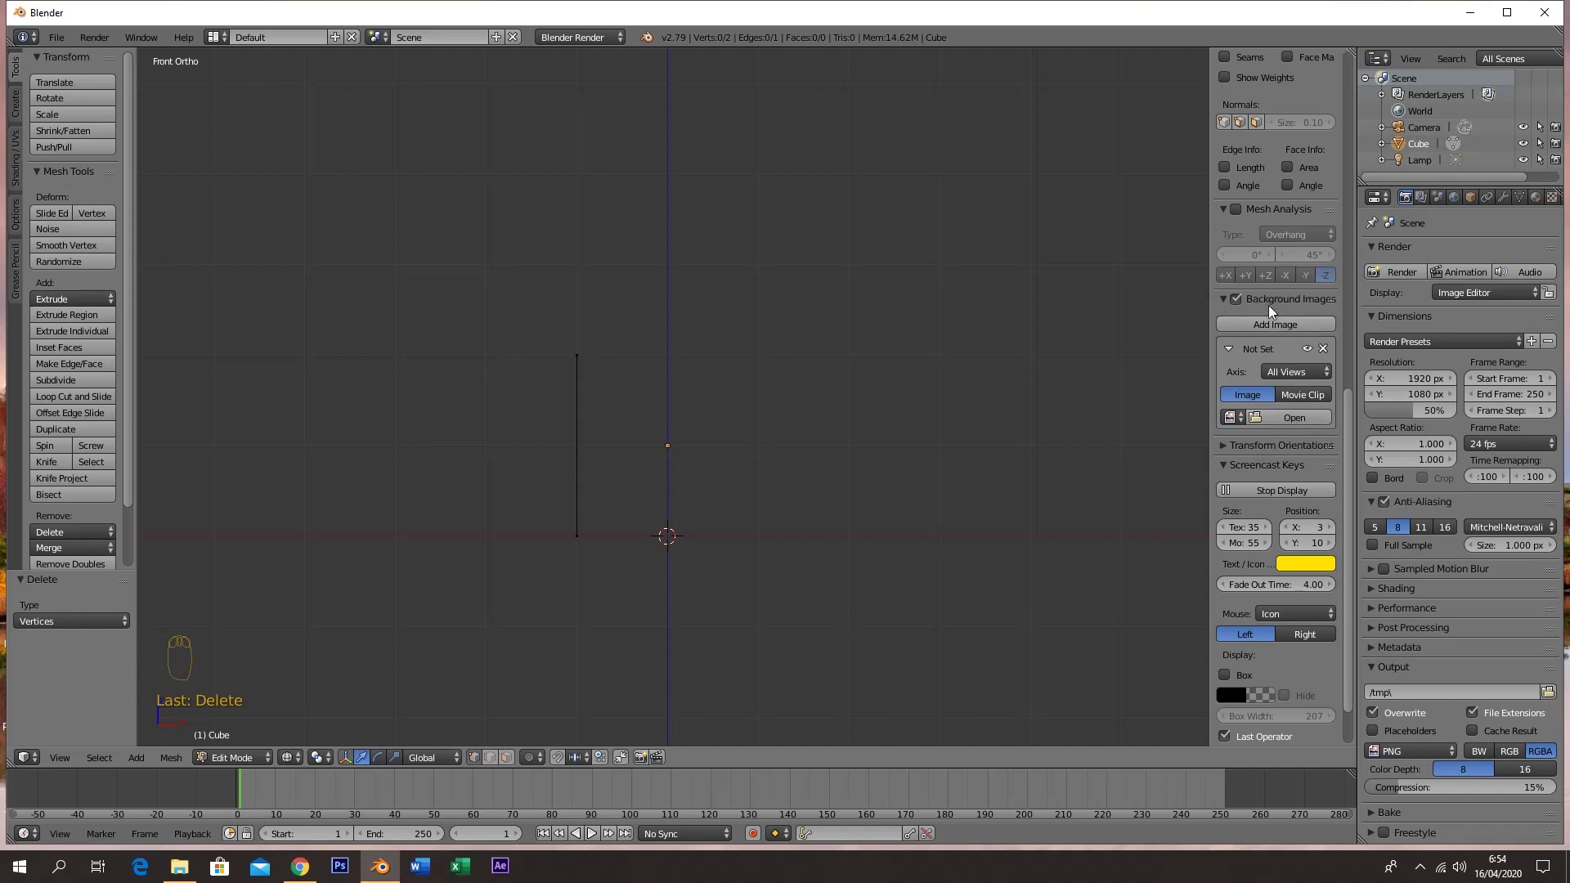
click(1299, 417)
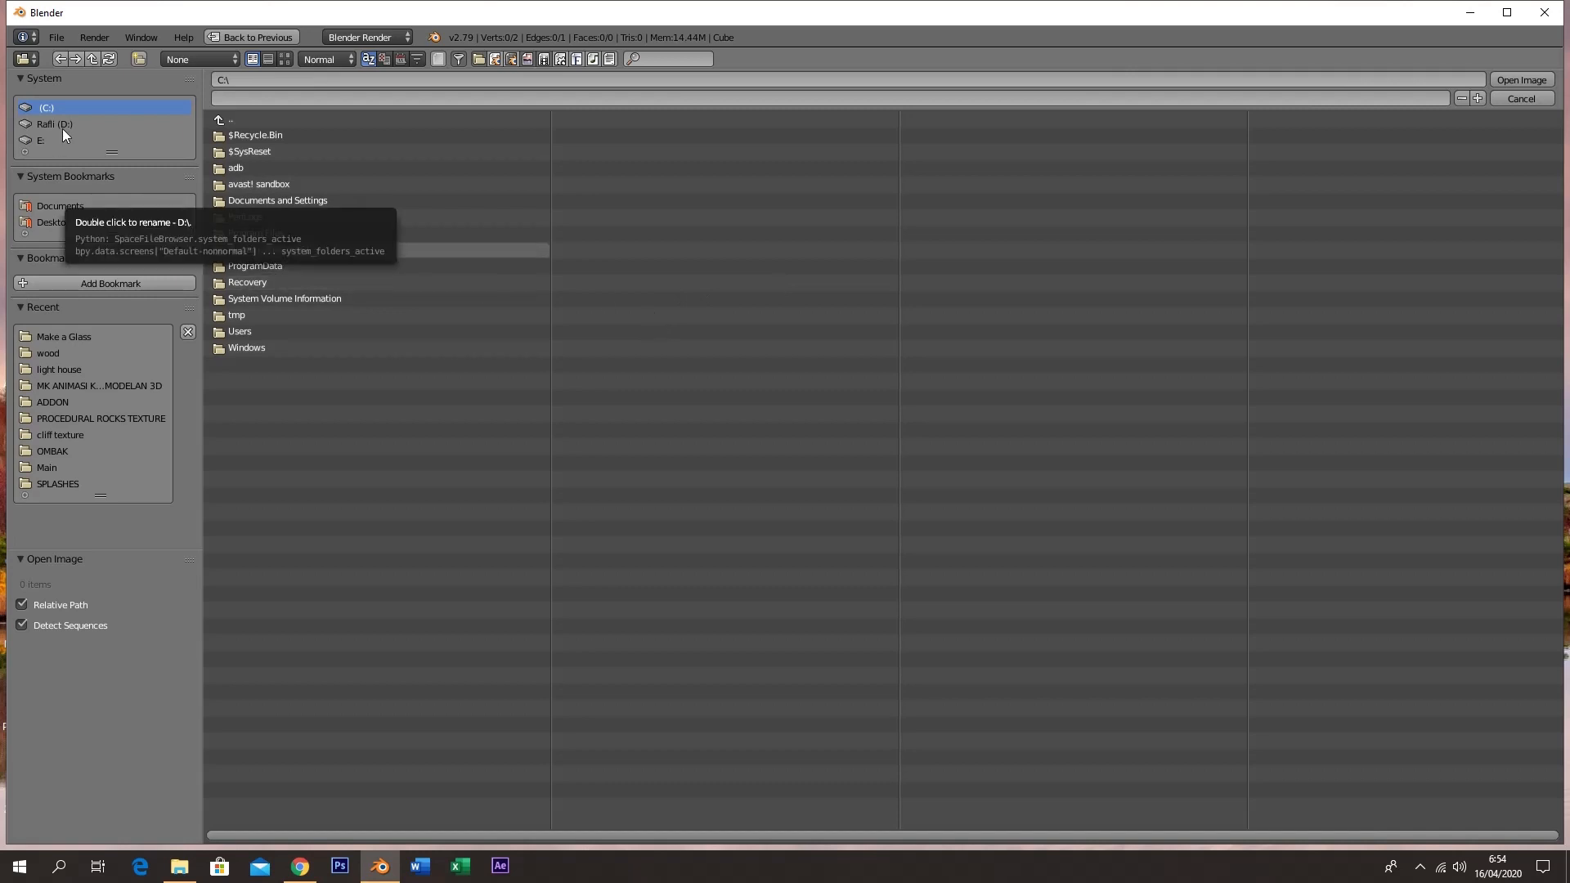
click(78, 337)
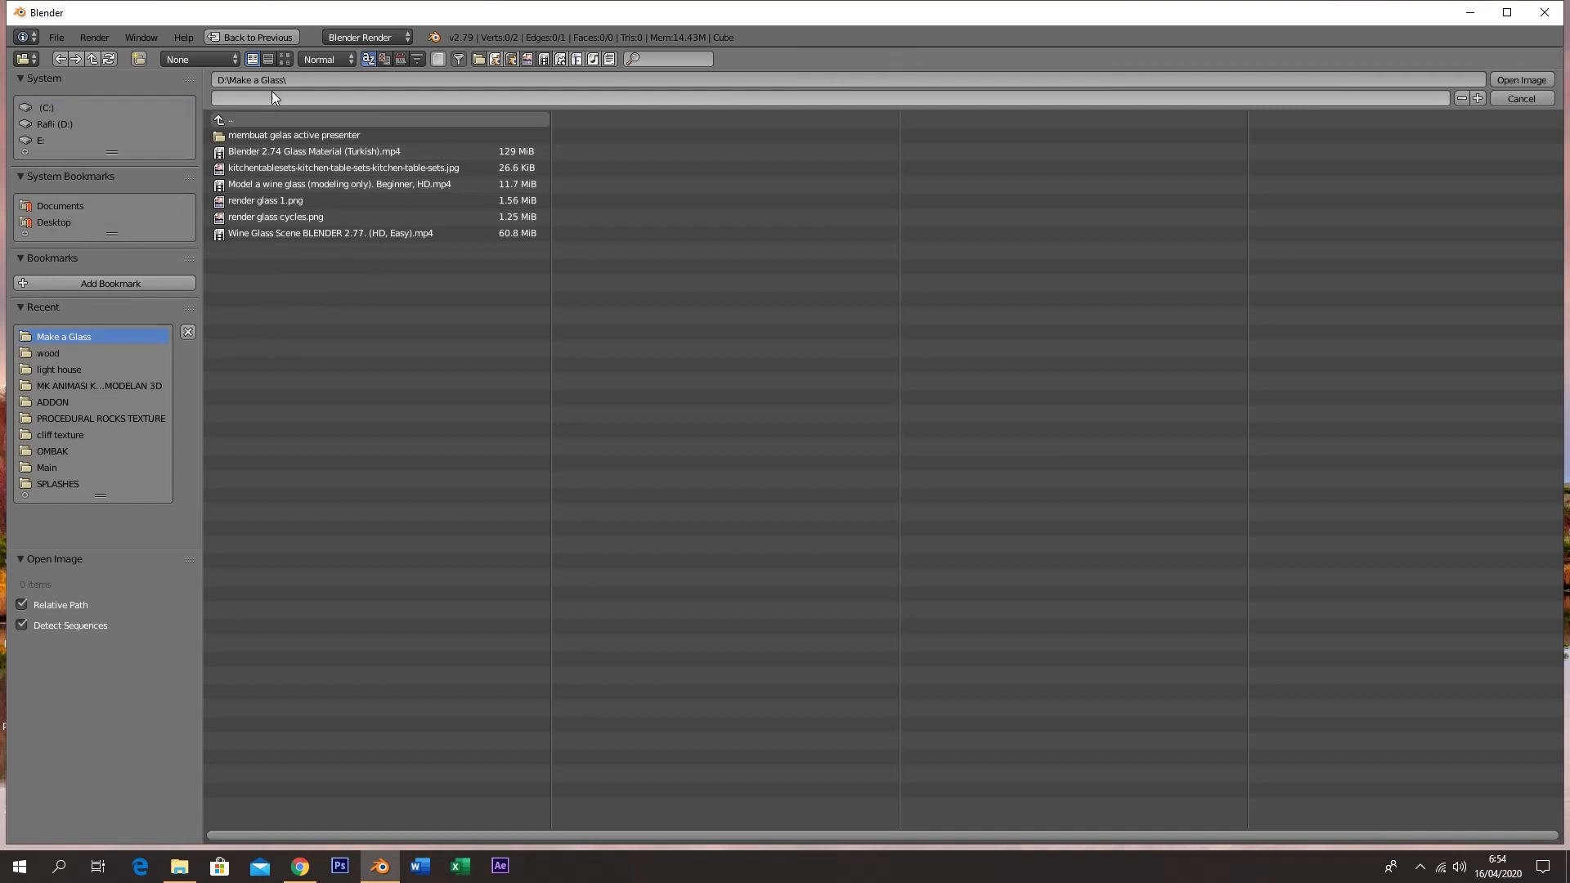
click(285, 59)
click(655, 154)
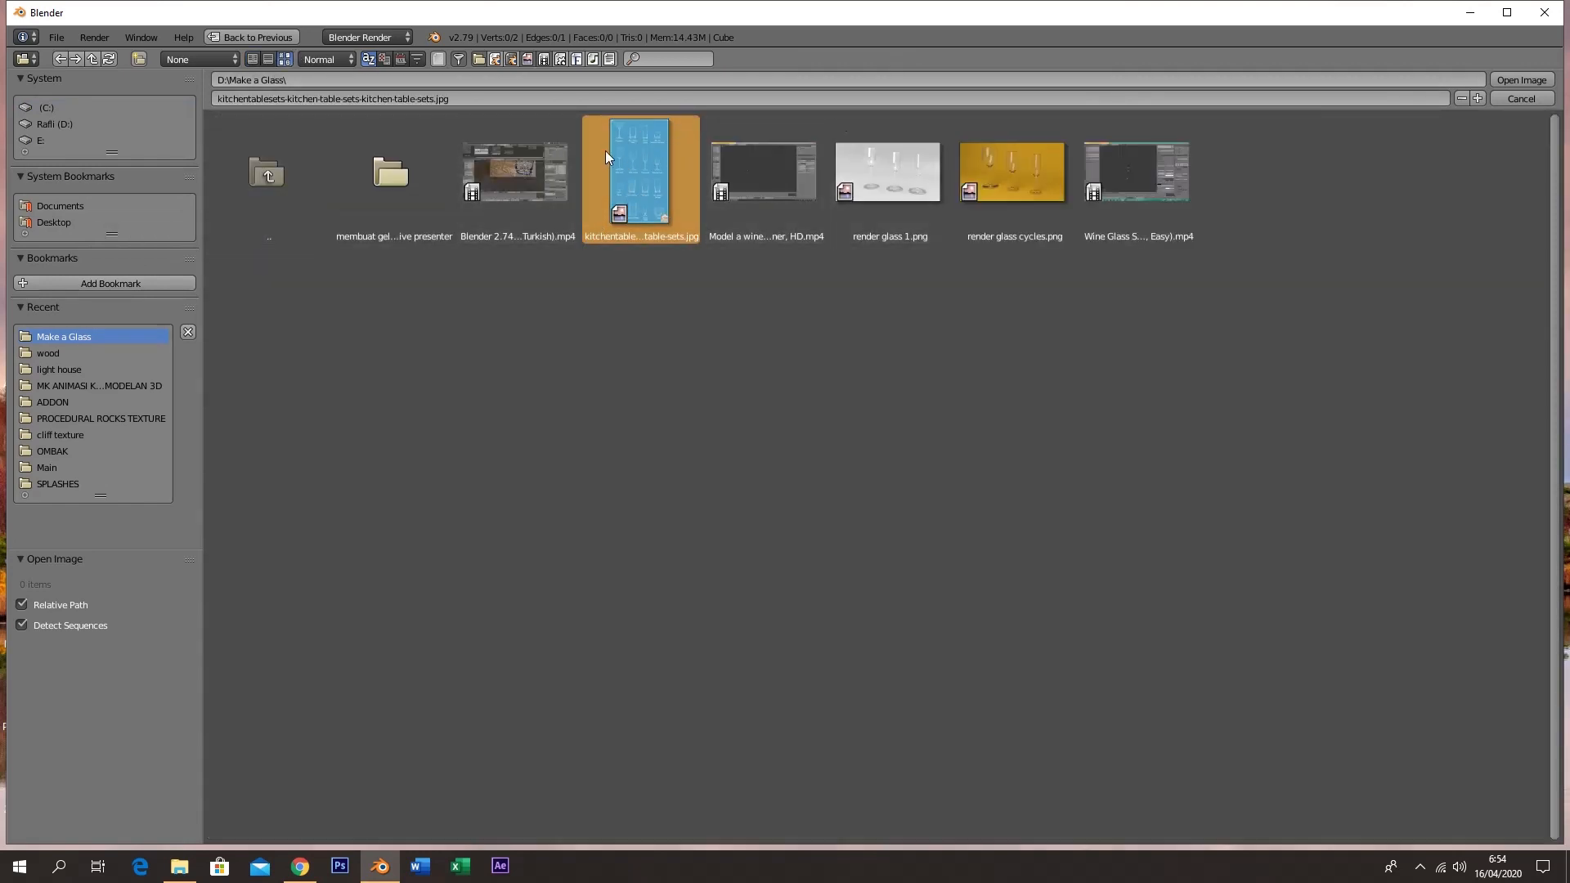
click(1518, 78)
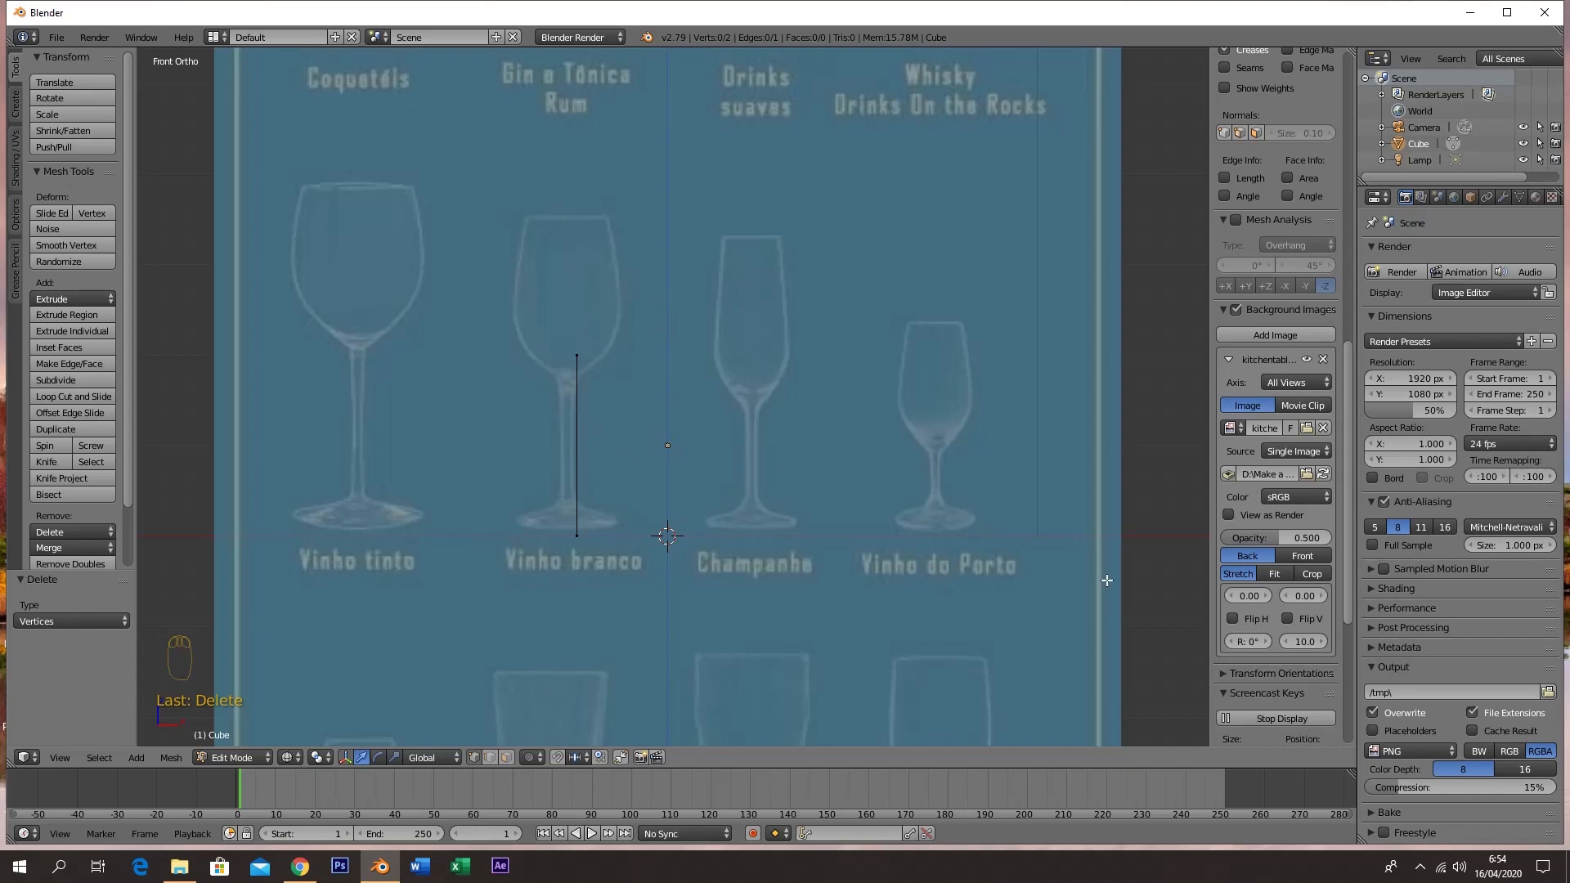
click(1228, 475)
Set the background image's vertical offset to -0.08 to align the glass bases with the horizontal axis
scroll(1302, 597, down, 2)
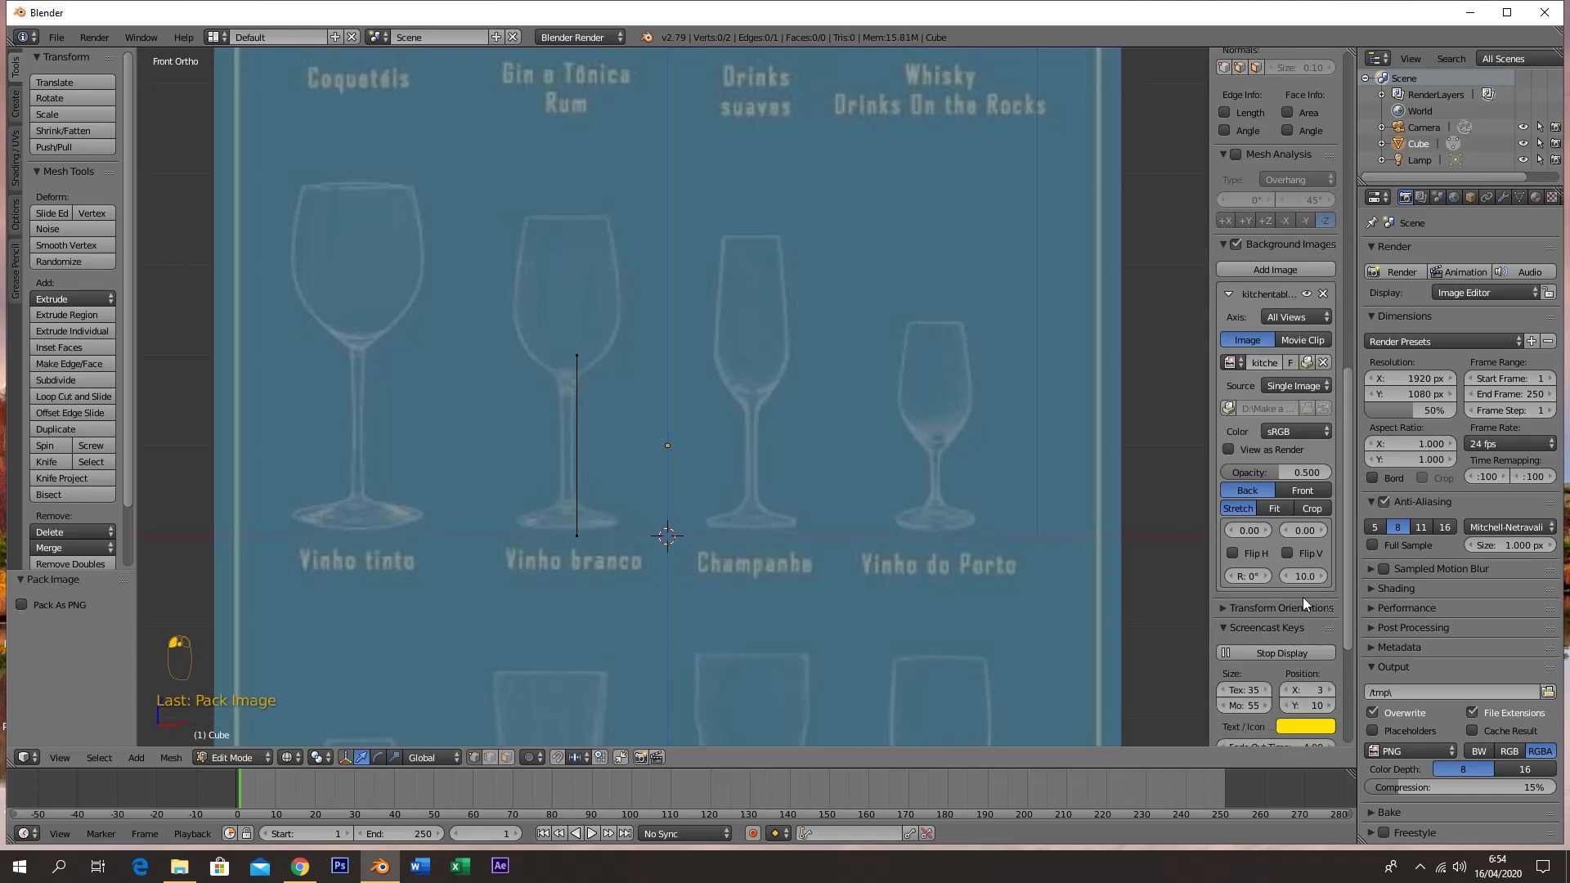
click(1318, 533)
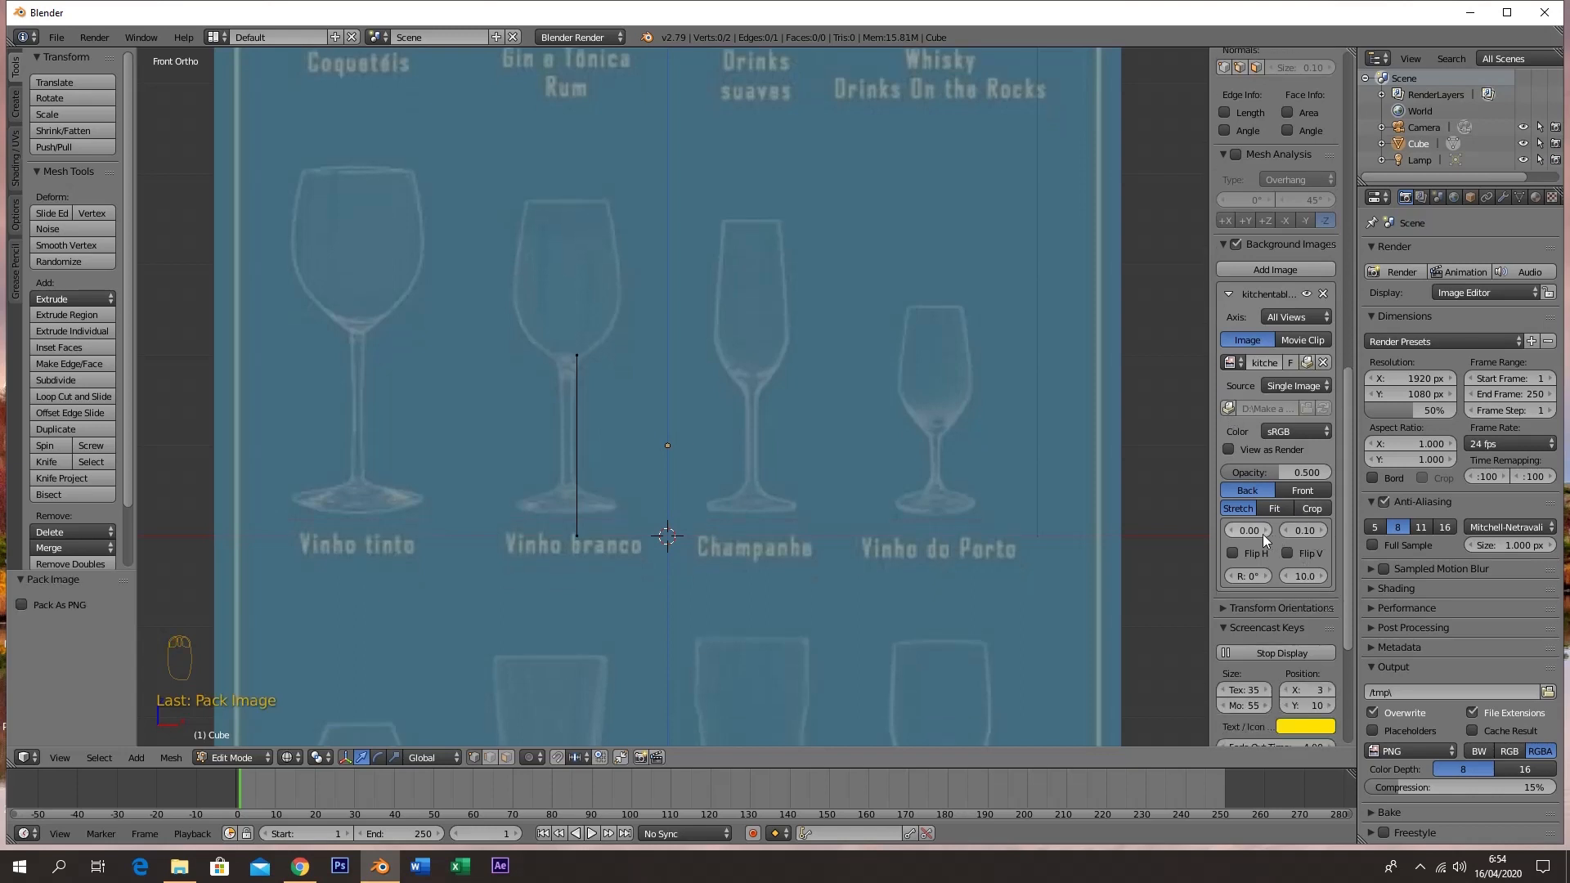
click(1287, 530)
click(1287, 529)
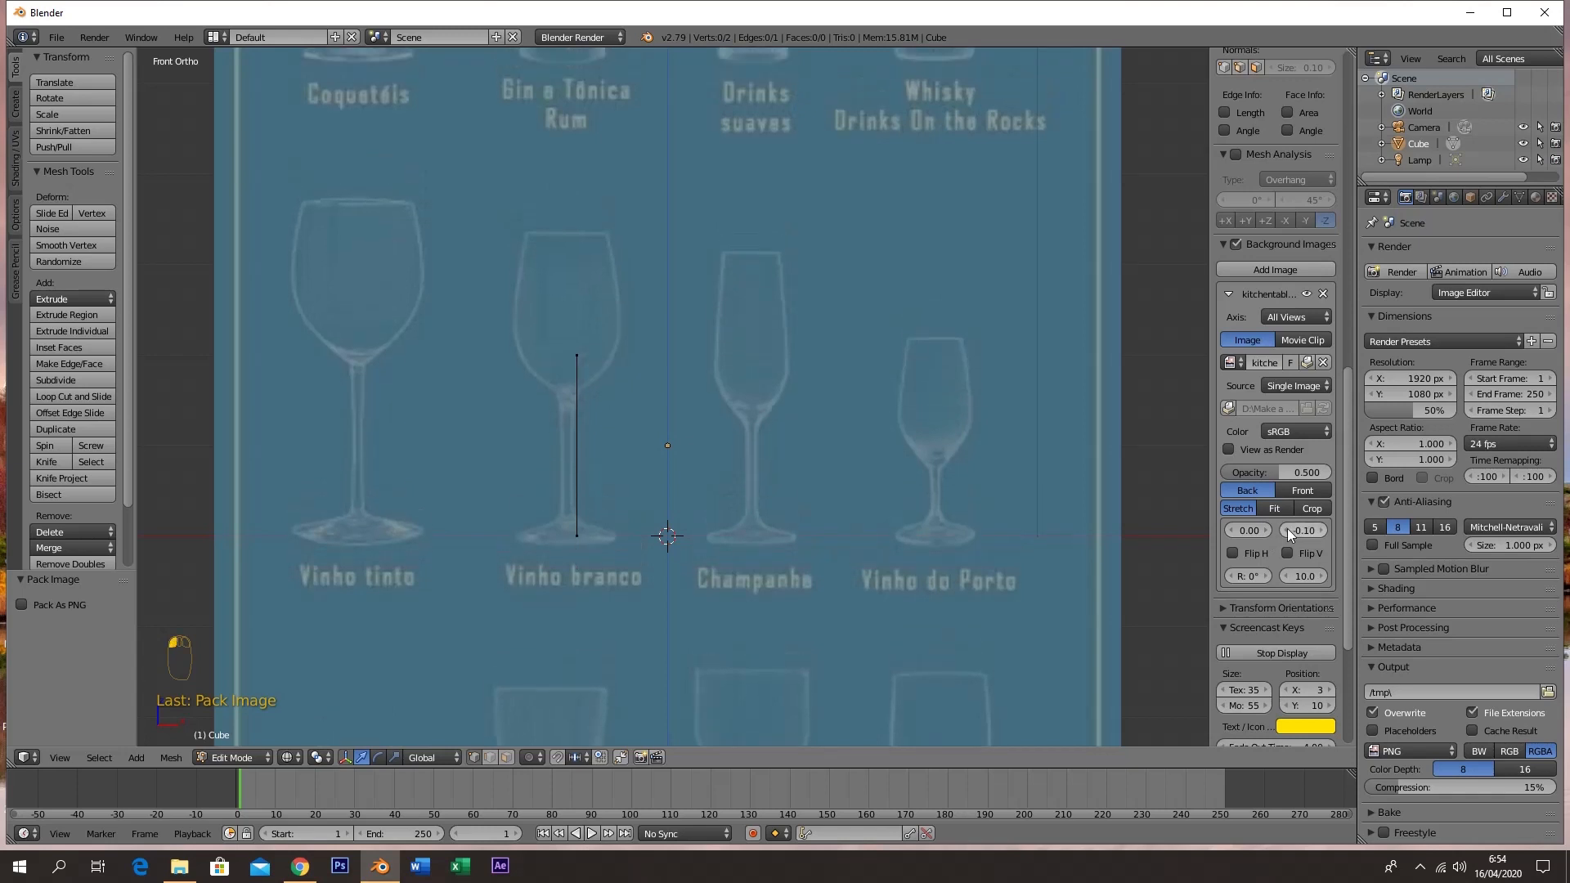
click(1307, 531)
text(-0.08)
key(Return)
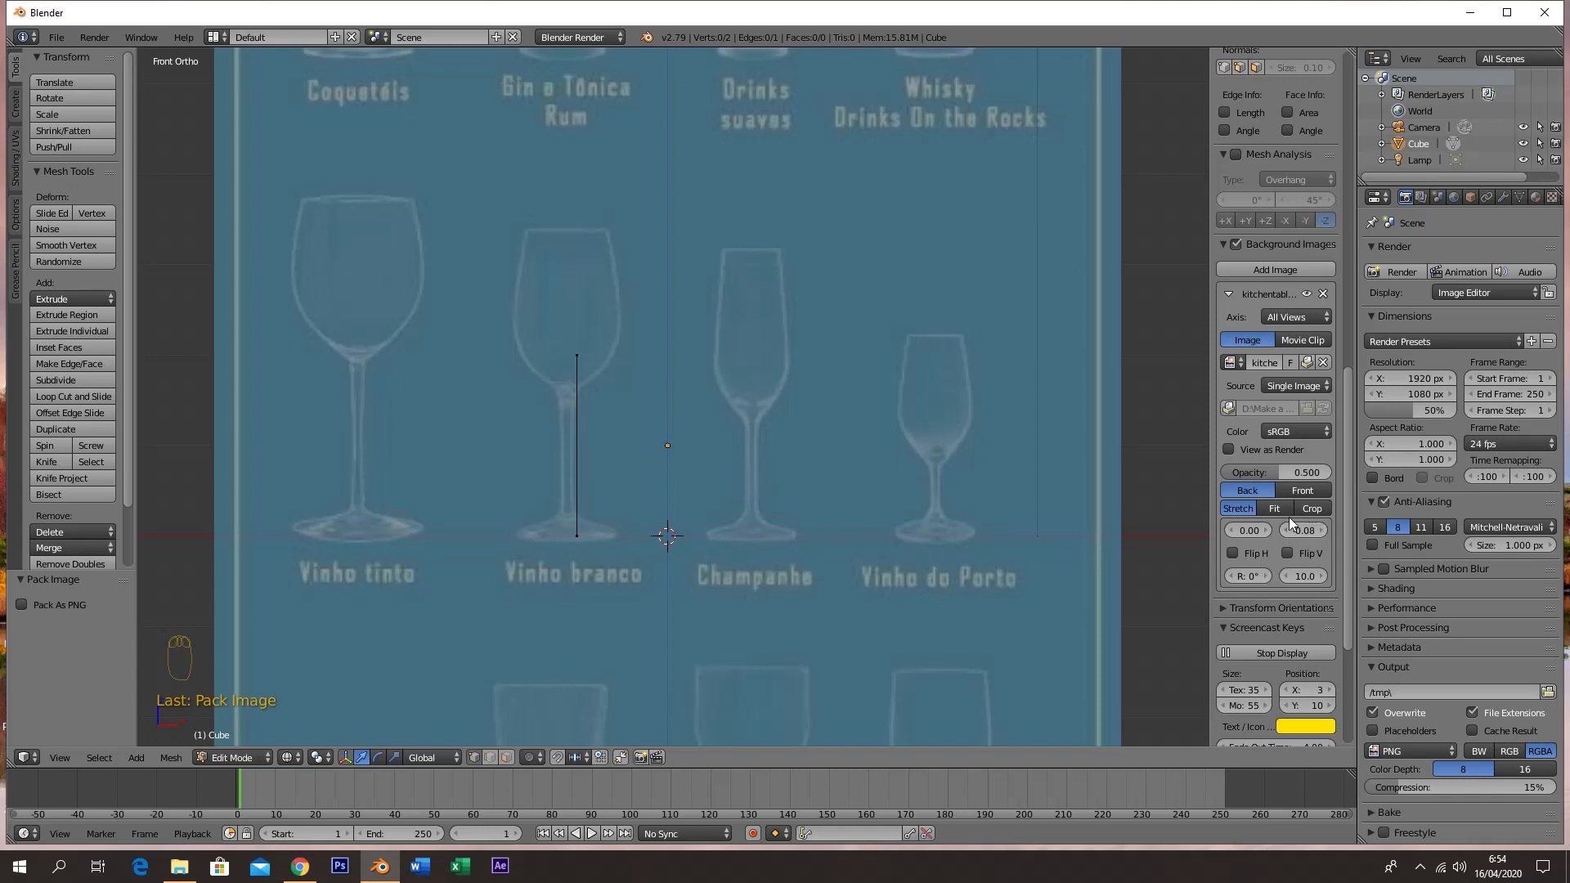
Set the background image's horizontal offset to 1.11 to centre the Vinho branco glass's stem on the vertical axis
drag(1266, 530, 1275, 530)
drag(1289, 528, 1280, 527)
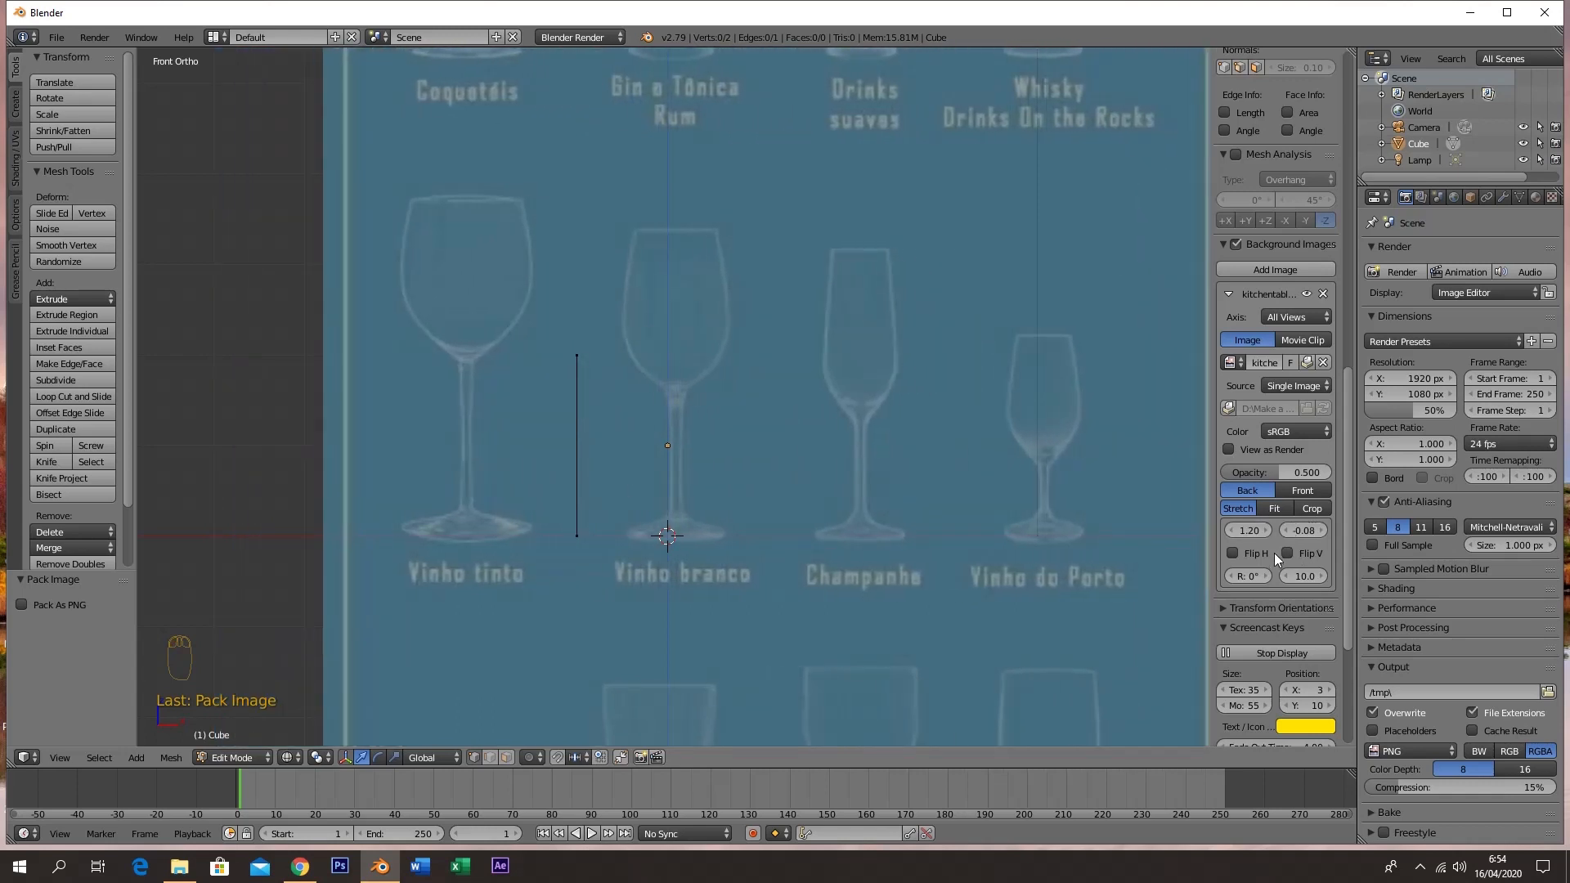
click(1231, 532)
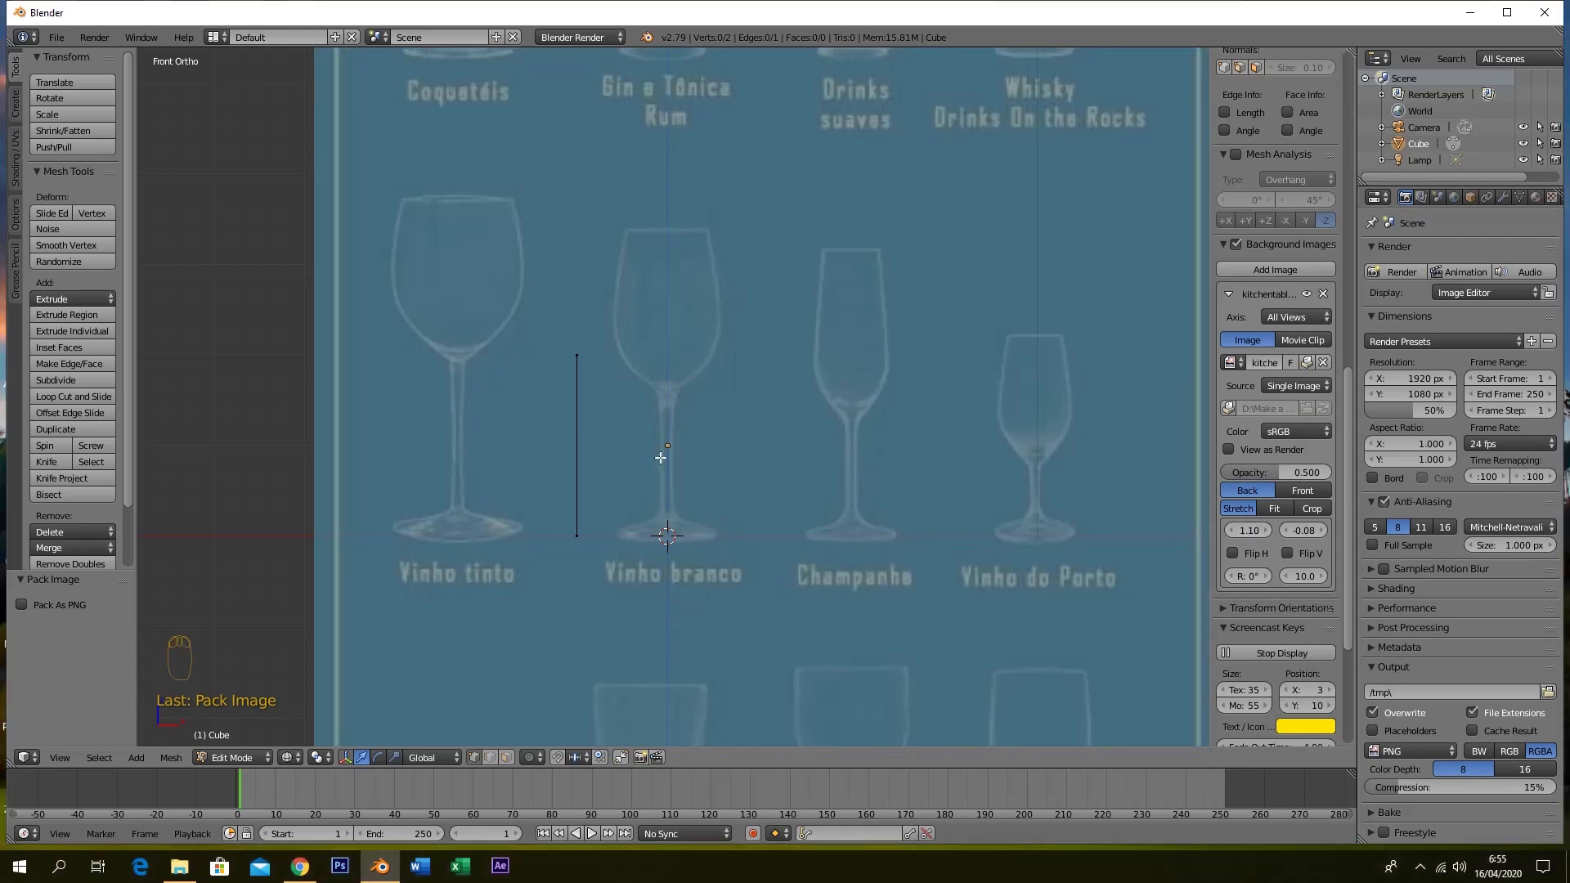
scroll(661, 458, up, 10)
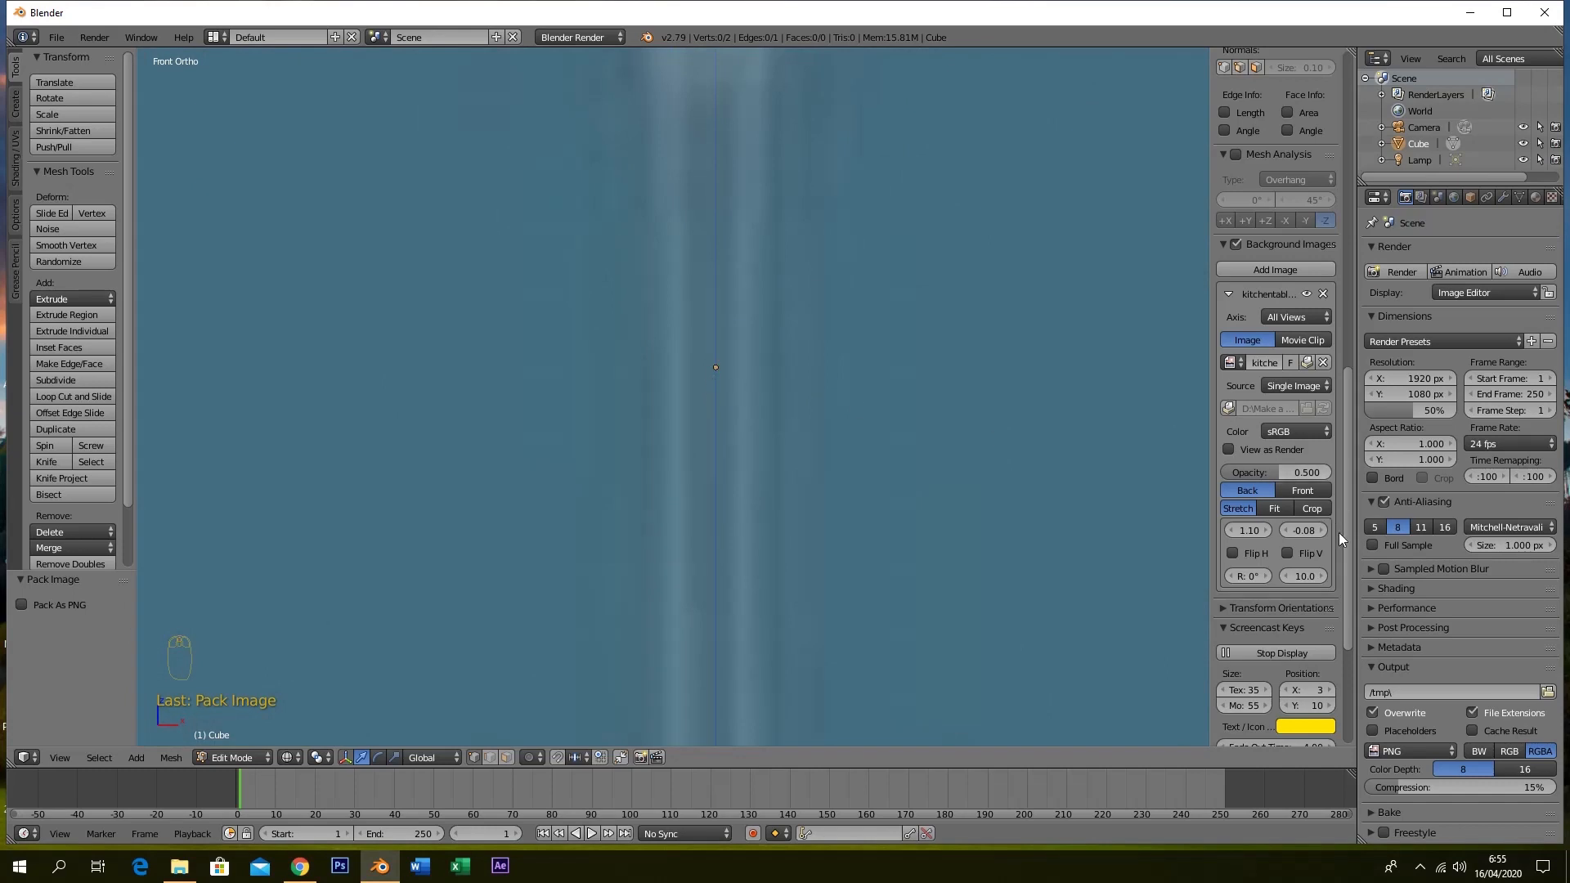
click(1258, 533)
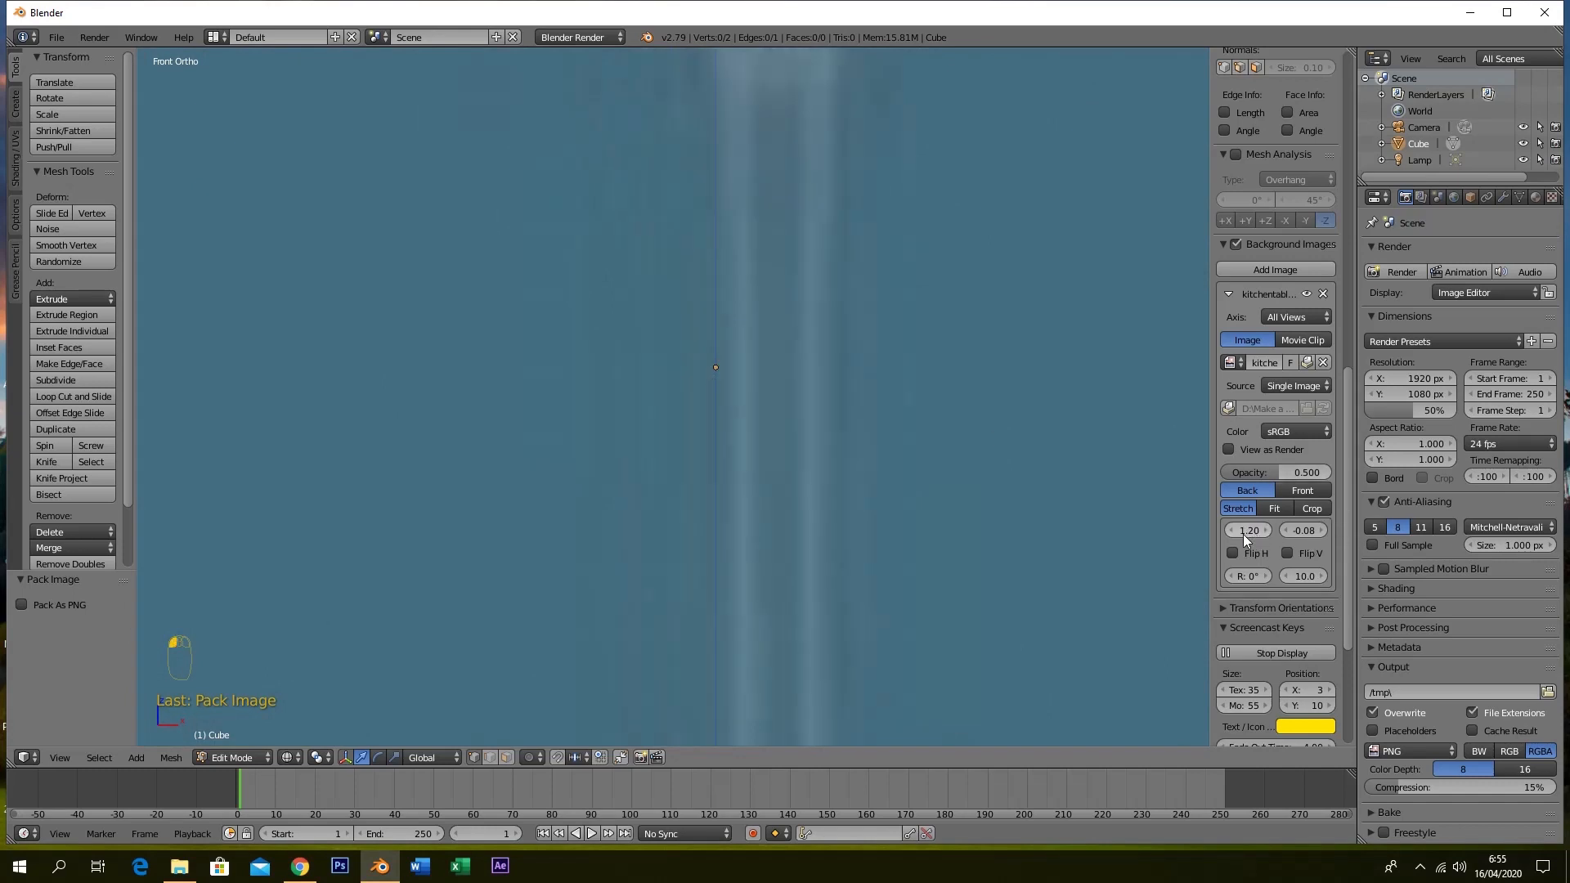
click(1233, 531)
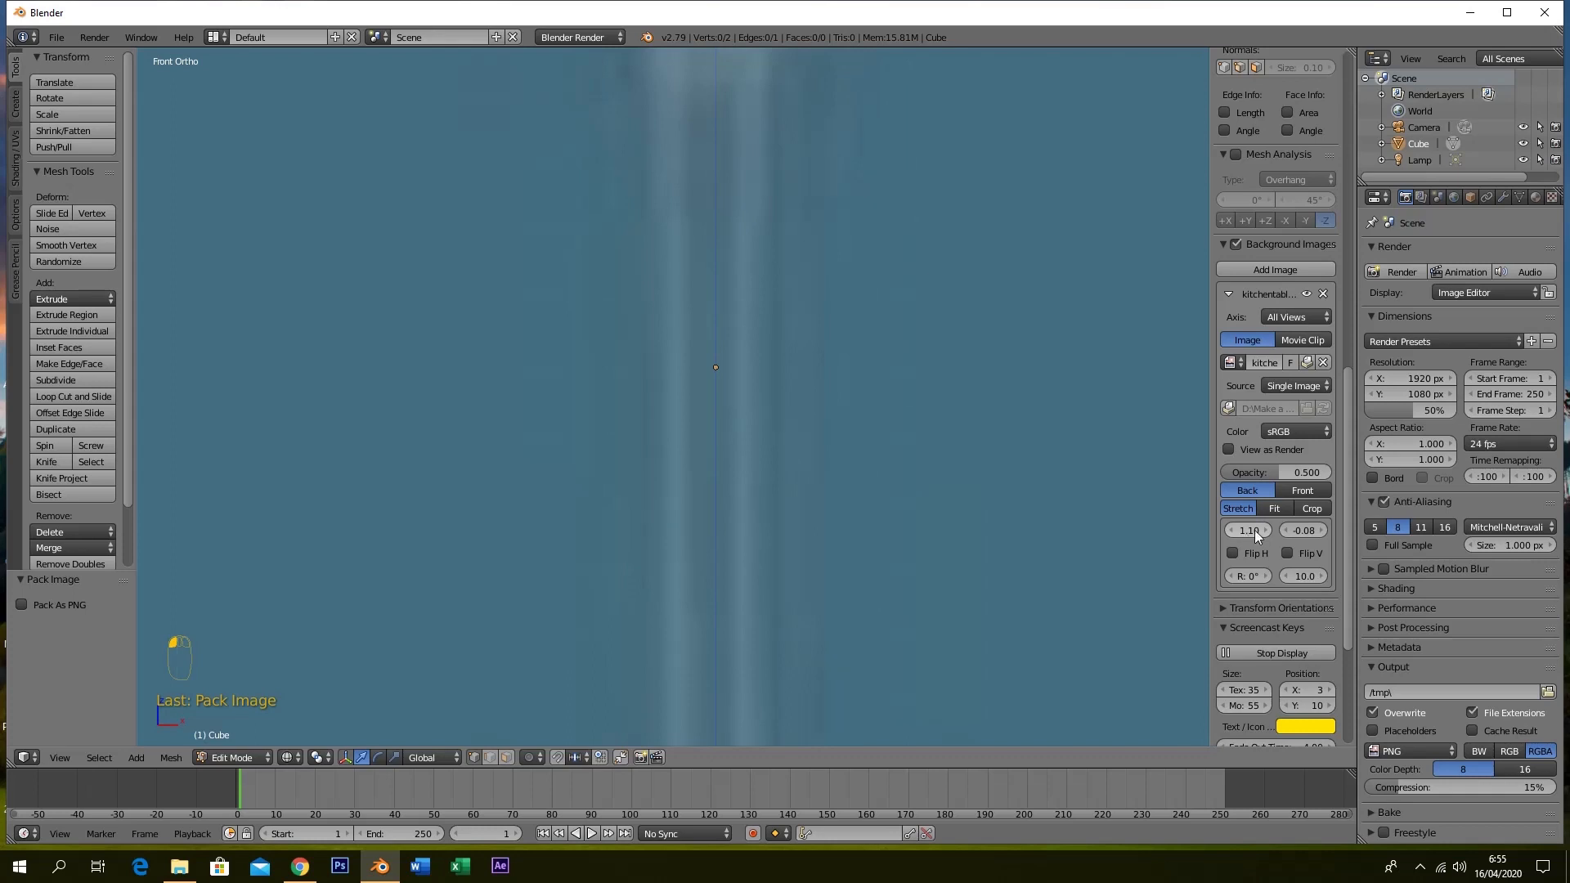
click(1263, 532)
text(1.12)
key(Return)
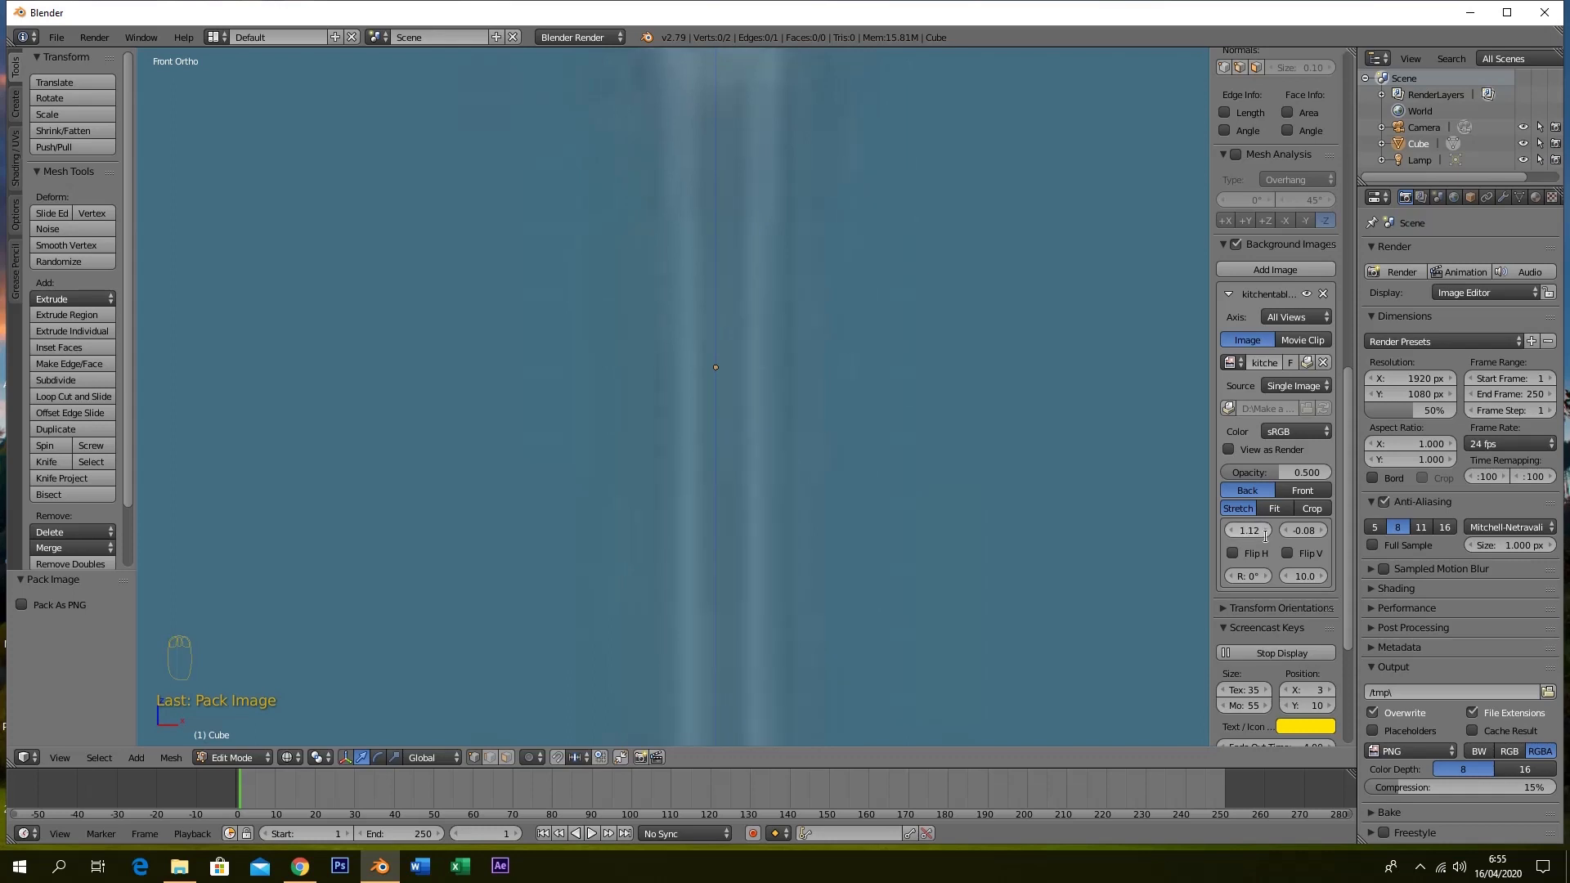
click(1244, 534)
key(Return)
scroll(806, 327, down, 7)
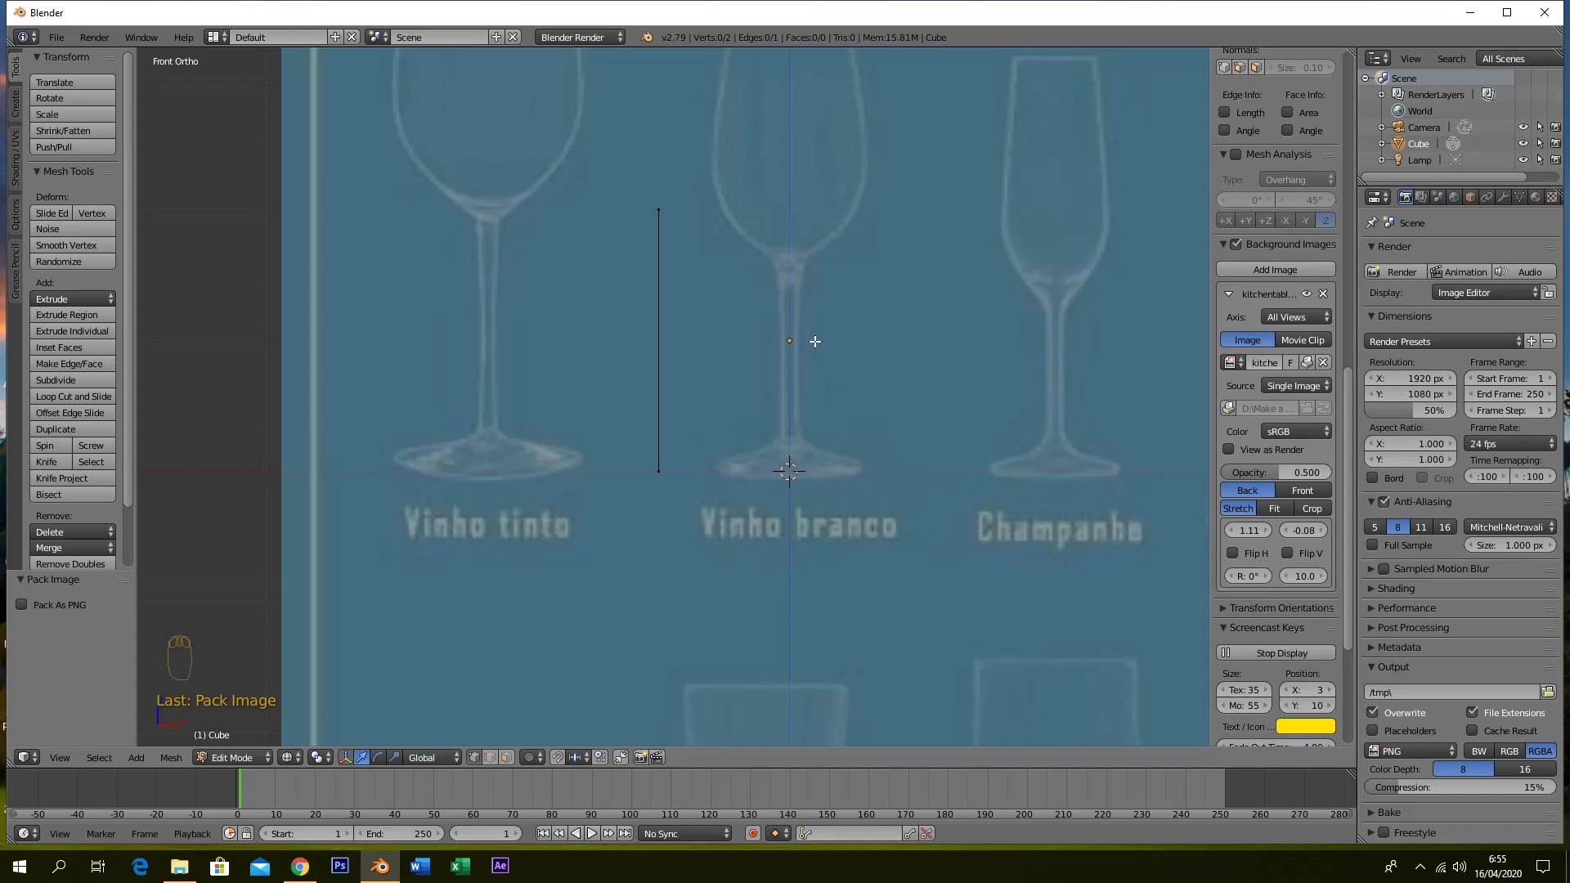
Return the single-edge mesh to Object Mode and add a Screw modifier to it
key(Tab)
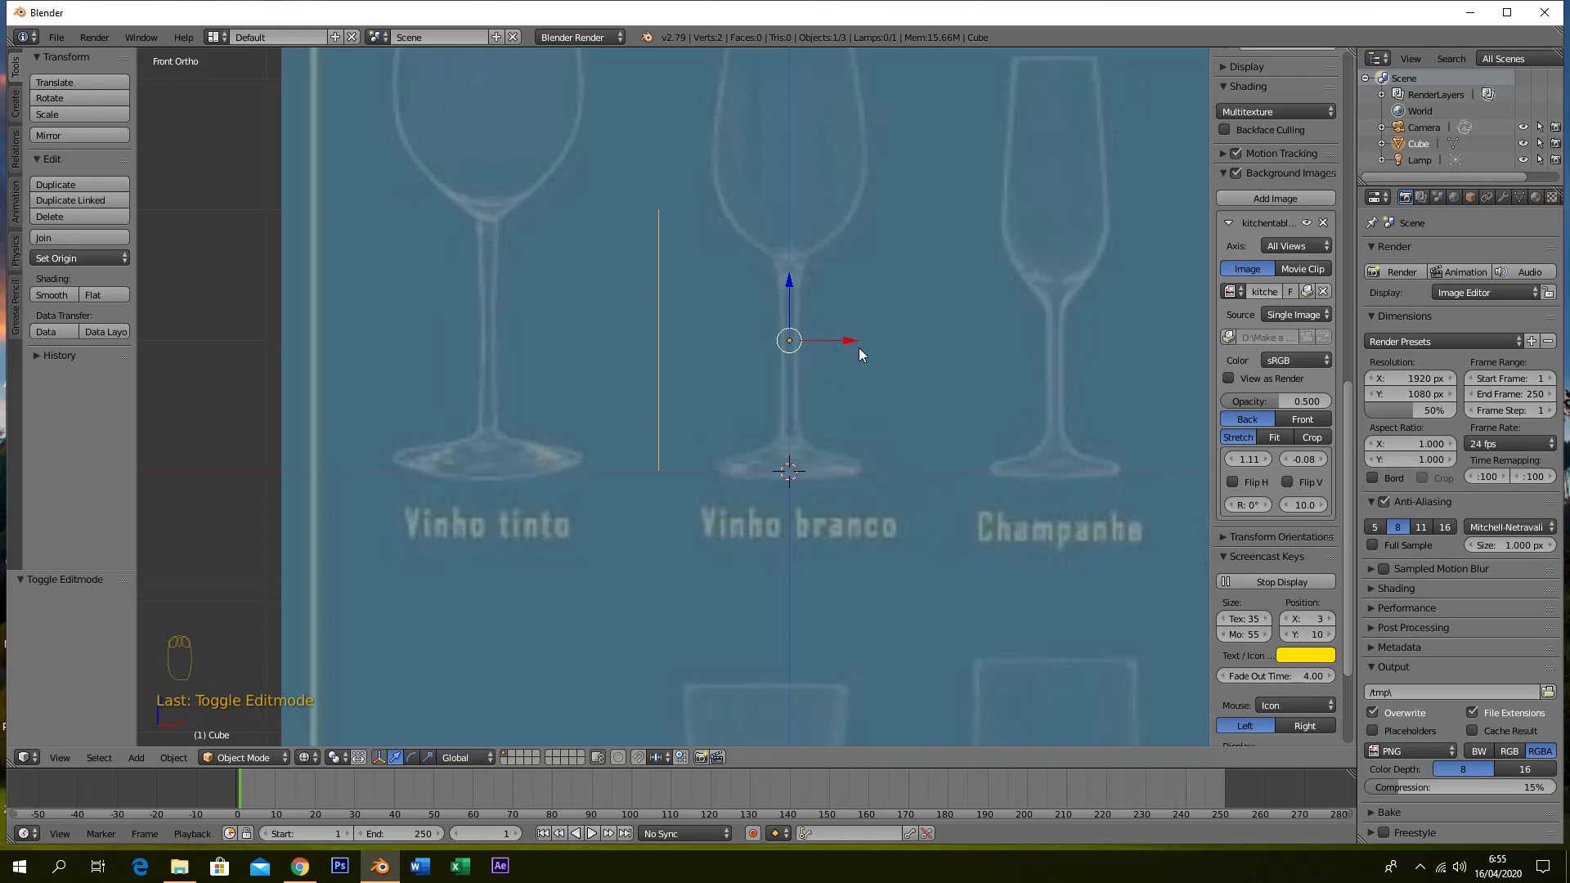
click(1502, 198)
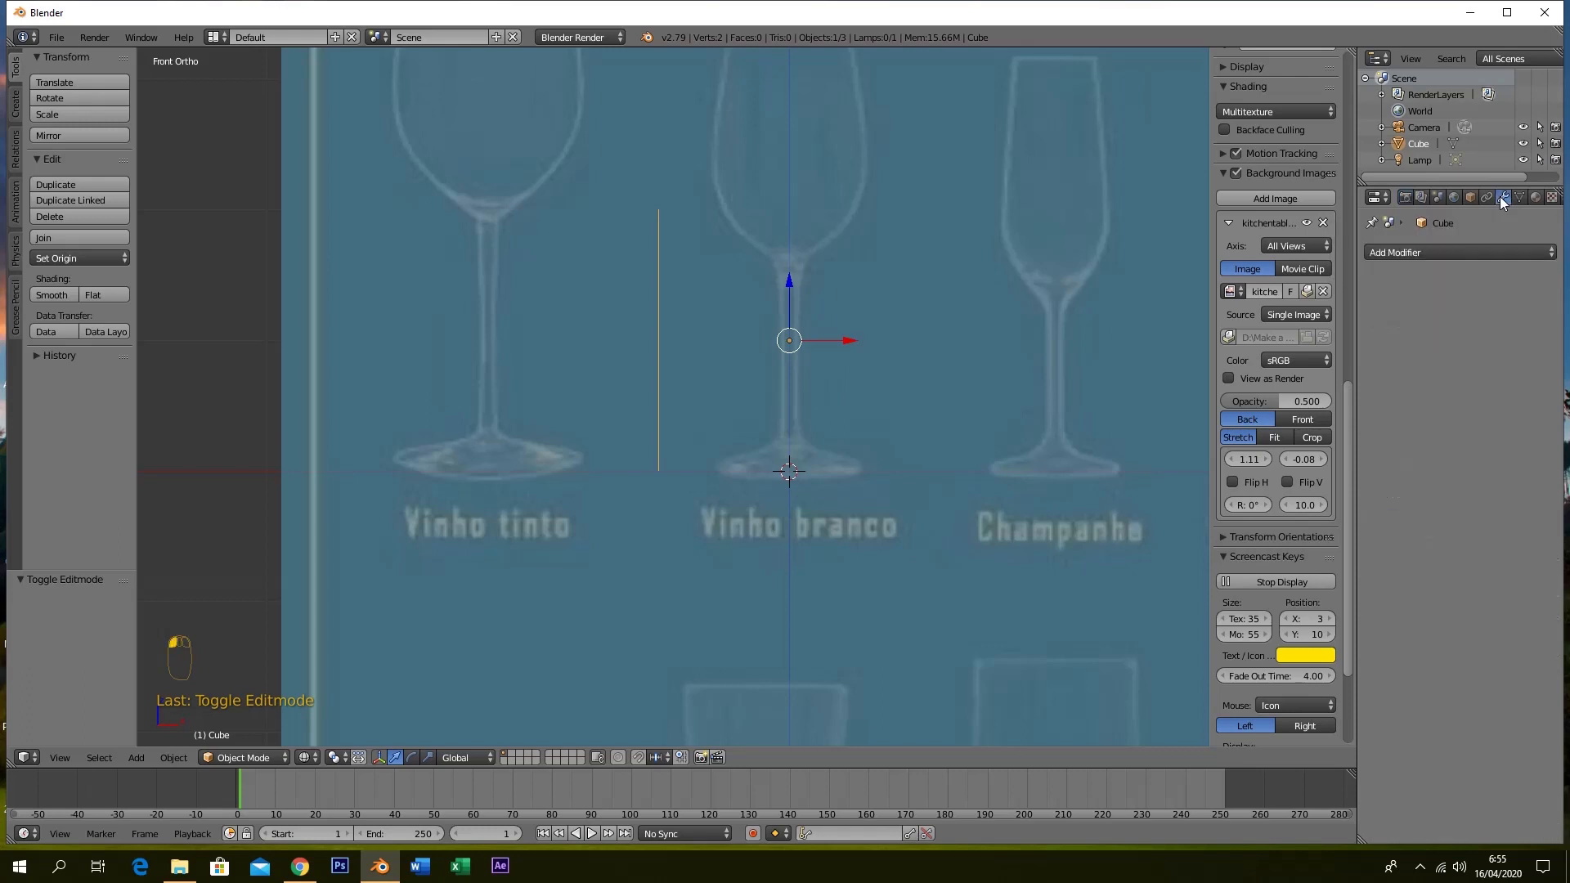
click(1484, 247)
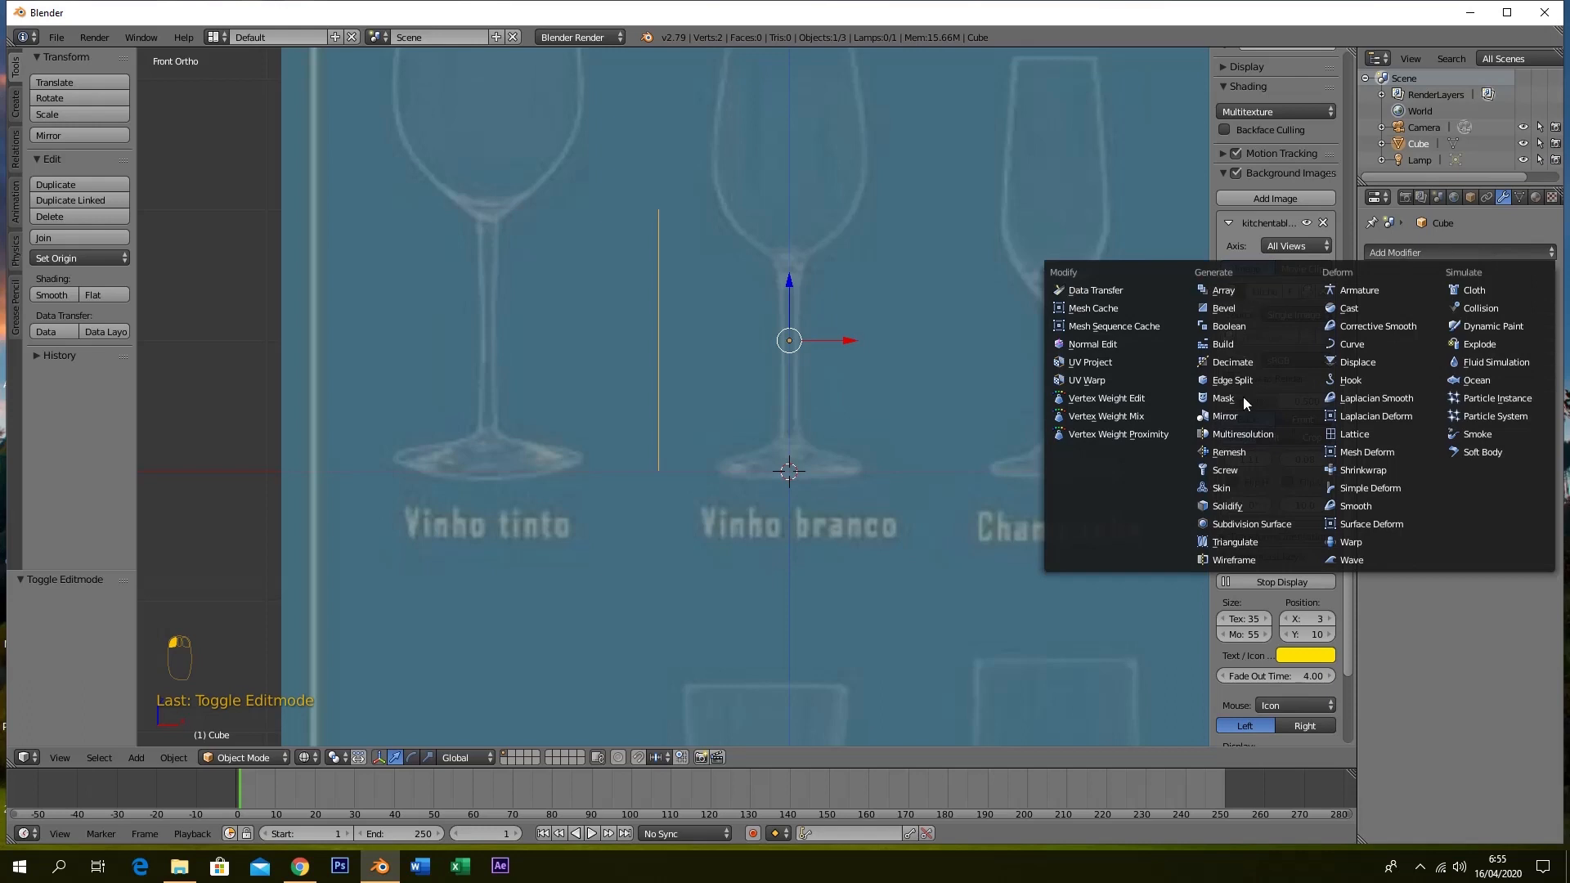
click(1239, 471)
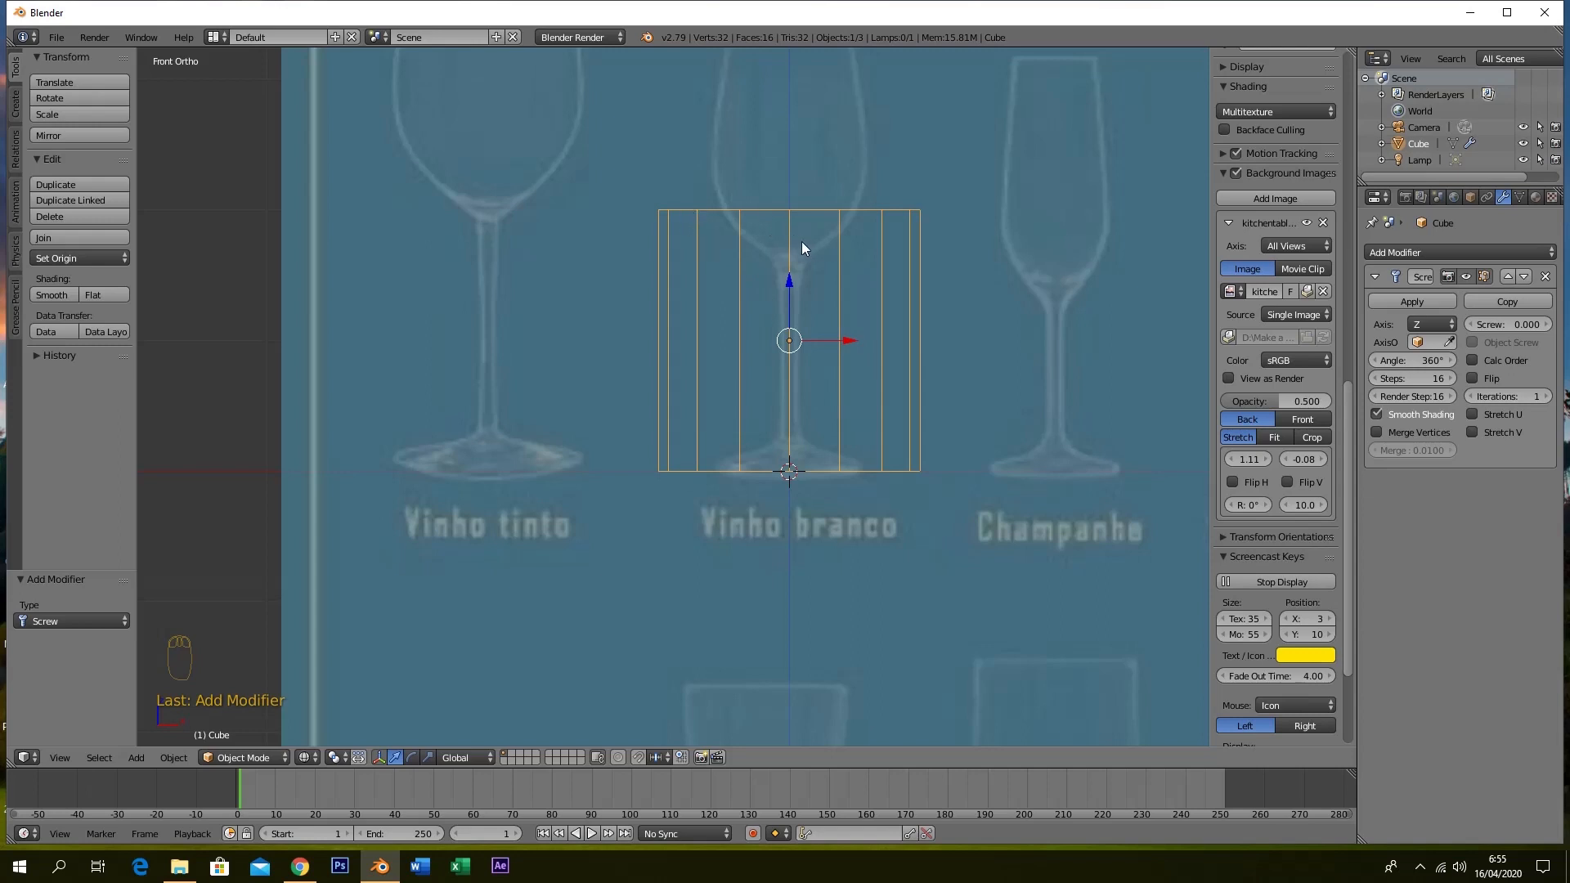
In Edit Mode, lower the edge's upper vertex about 1.83 units and move the whole edge about 0.44 units along X to the base's rim
key(Tab)
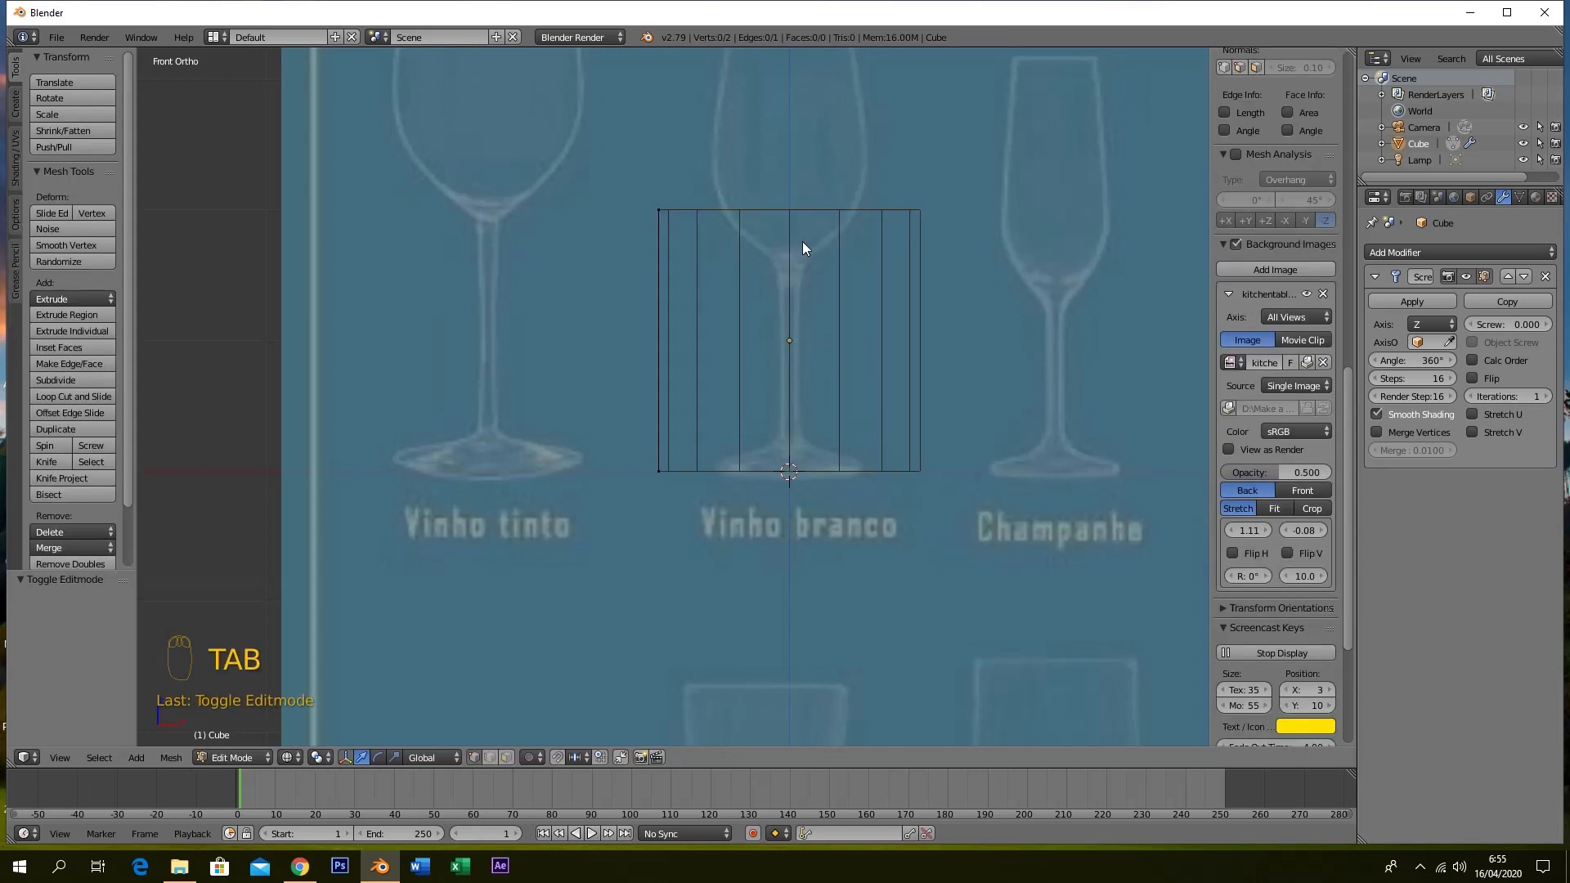
right_click(660, 210)
drag(658, 146, 708, 391)
shift+right_click(659, 471)
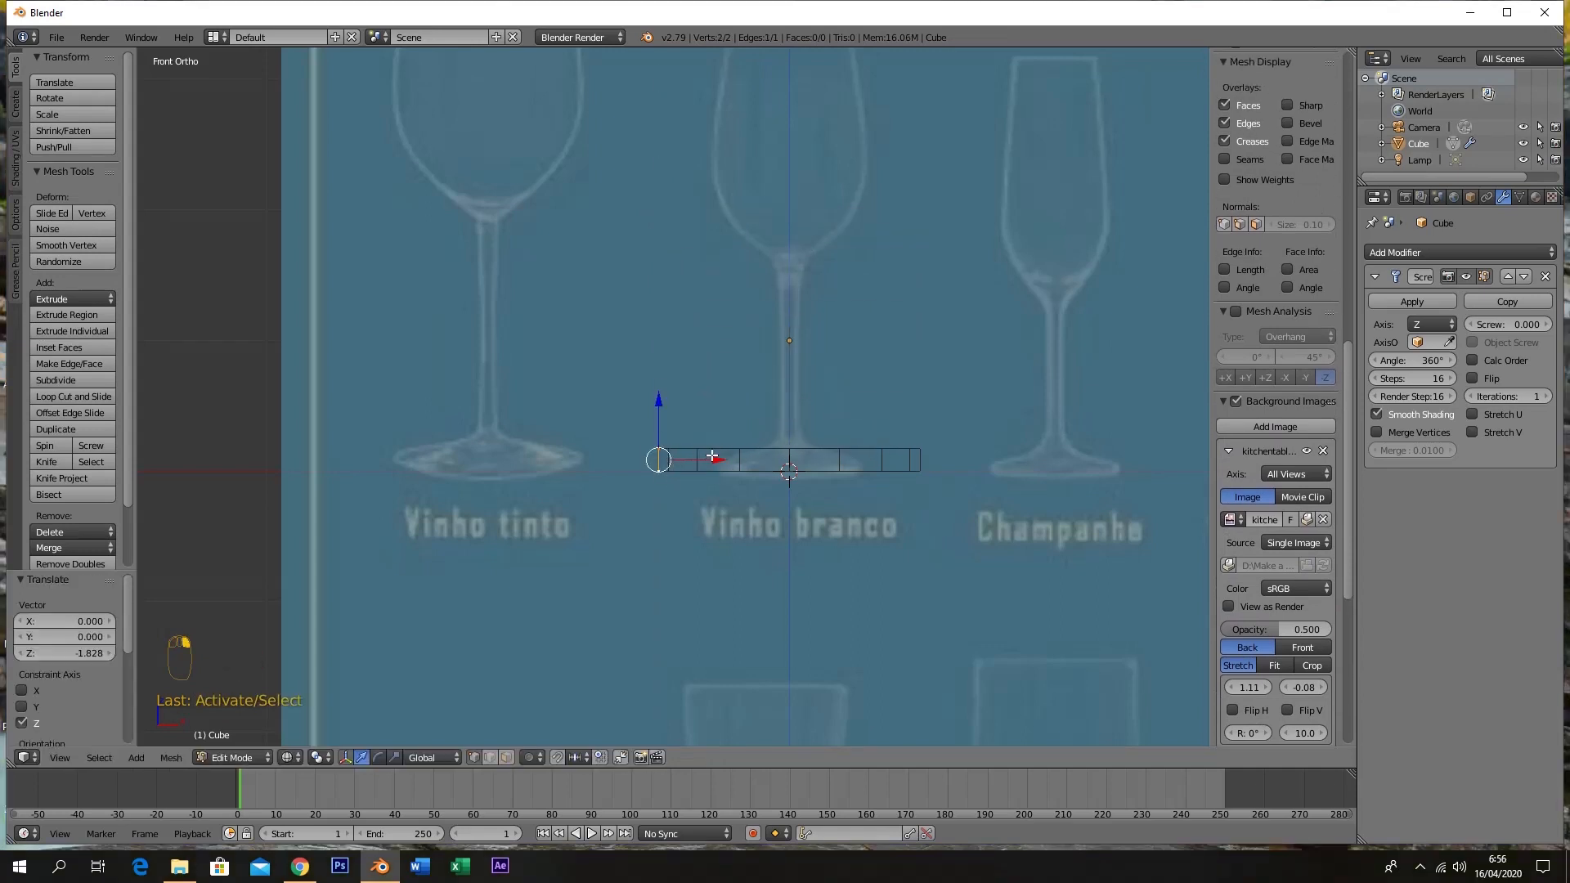
key(g)
key(x)
click(772, 460)
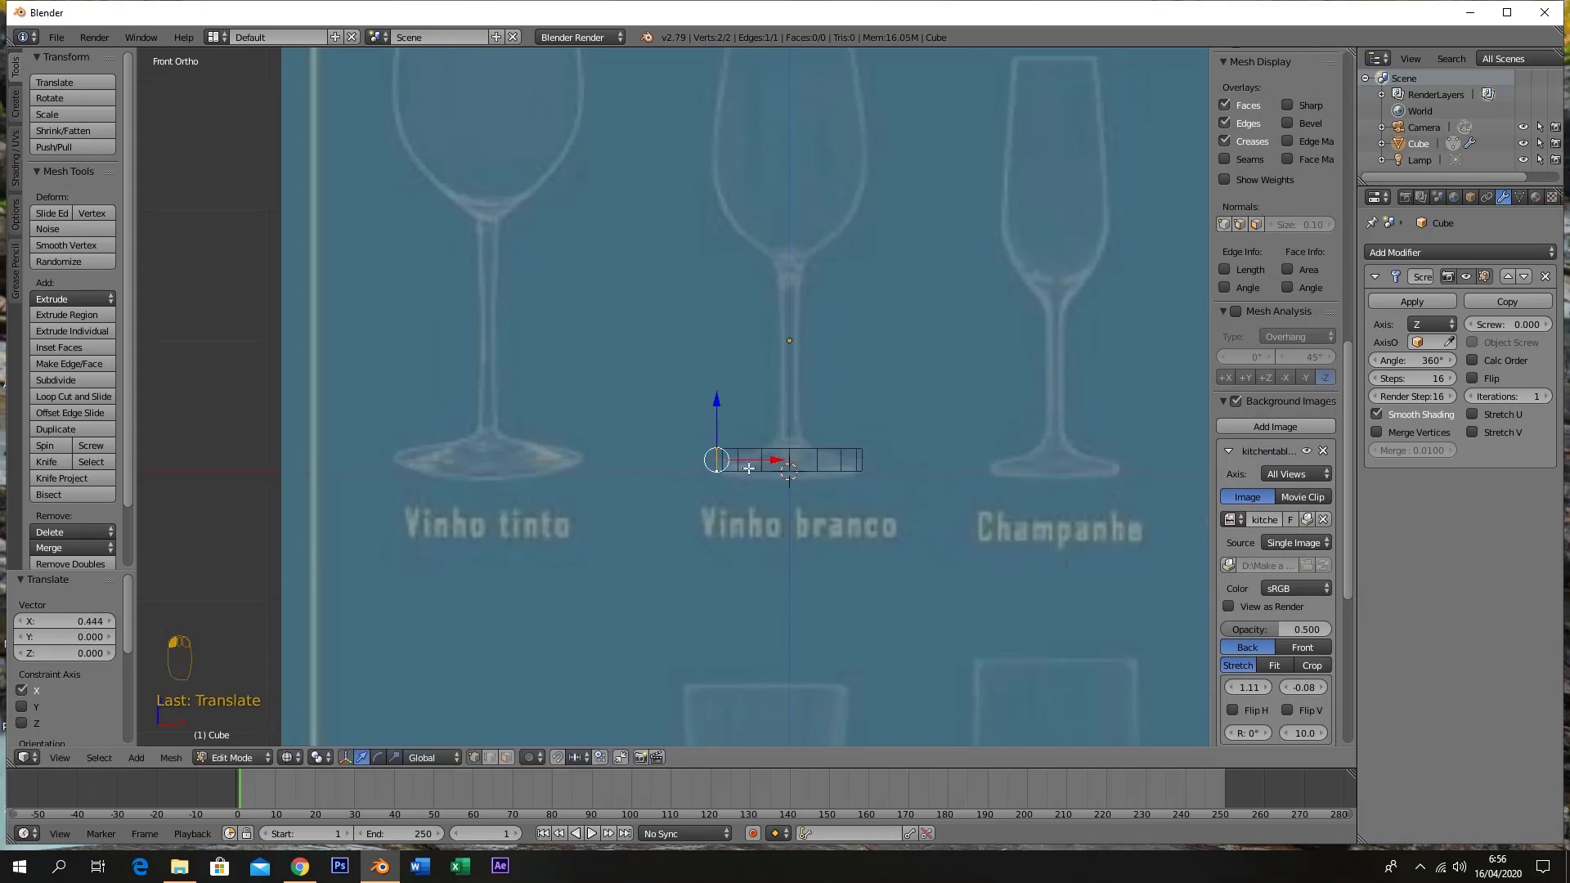
Lower the rim edge's upper vertex about 0.10 units along Z to thin the edge of the glass base
scroll(735, 461, up, 4)
scroll(829, 389, down, 2)
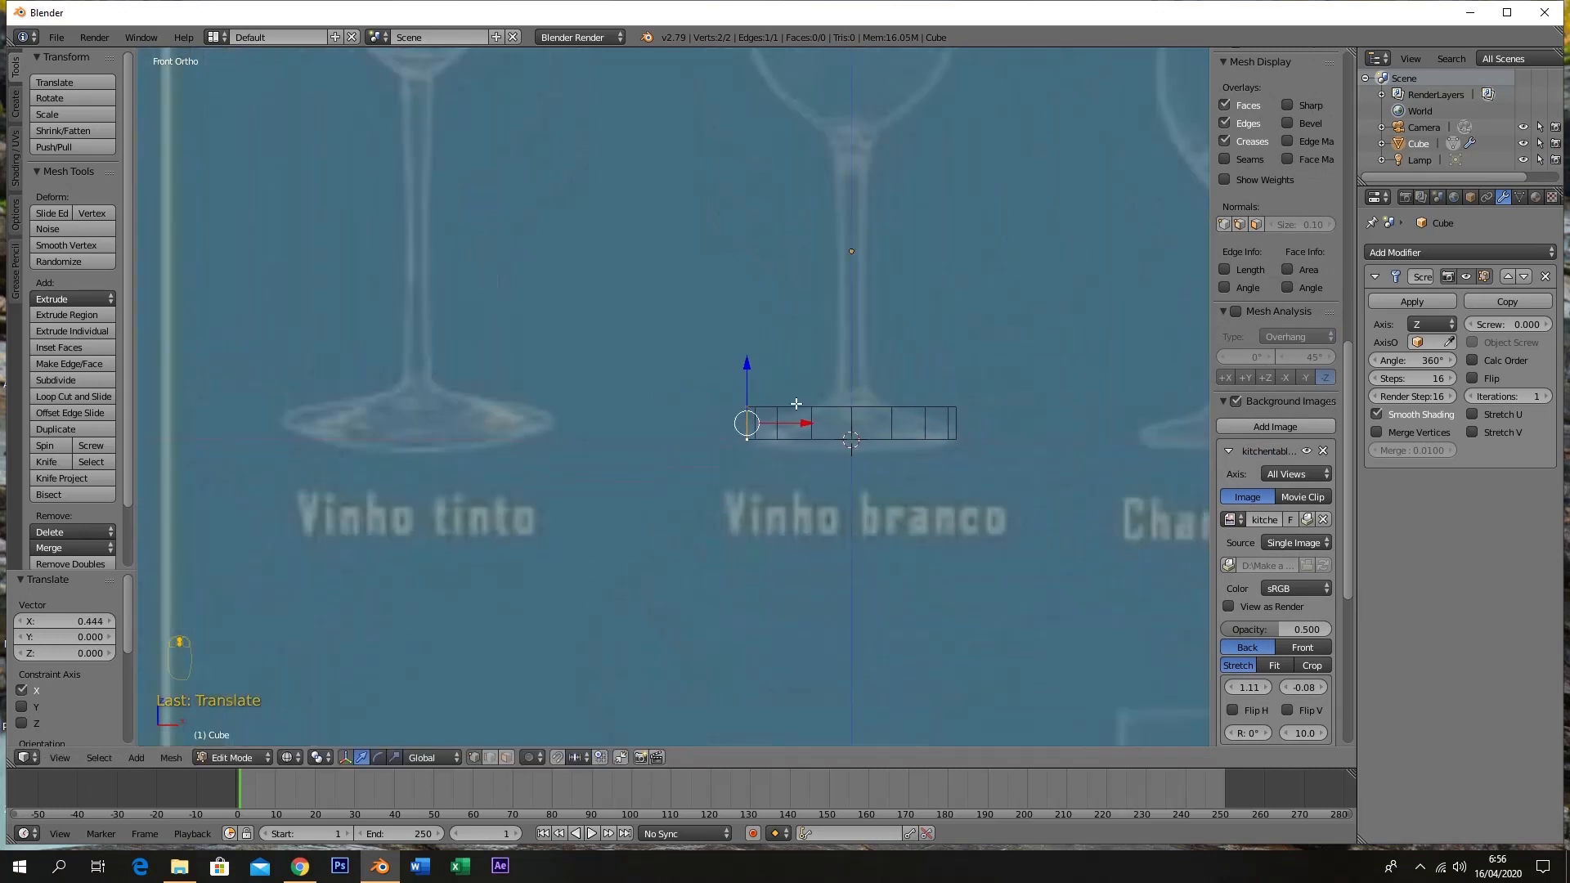
shift+middle_drag(816, 399, 697, 638)
scroll(704, 540, down, 1)
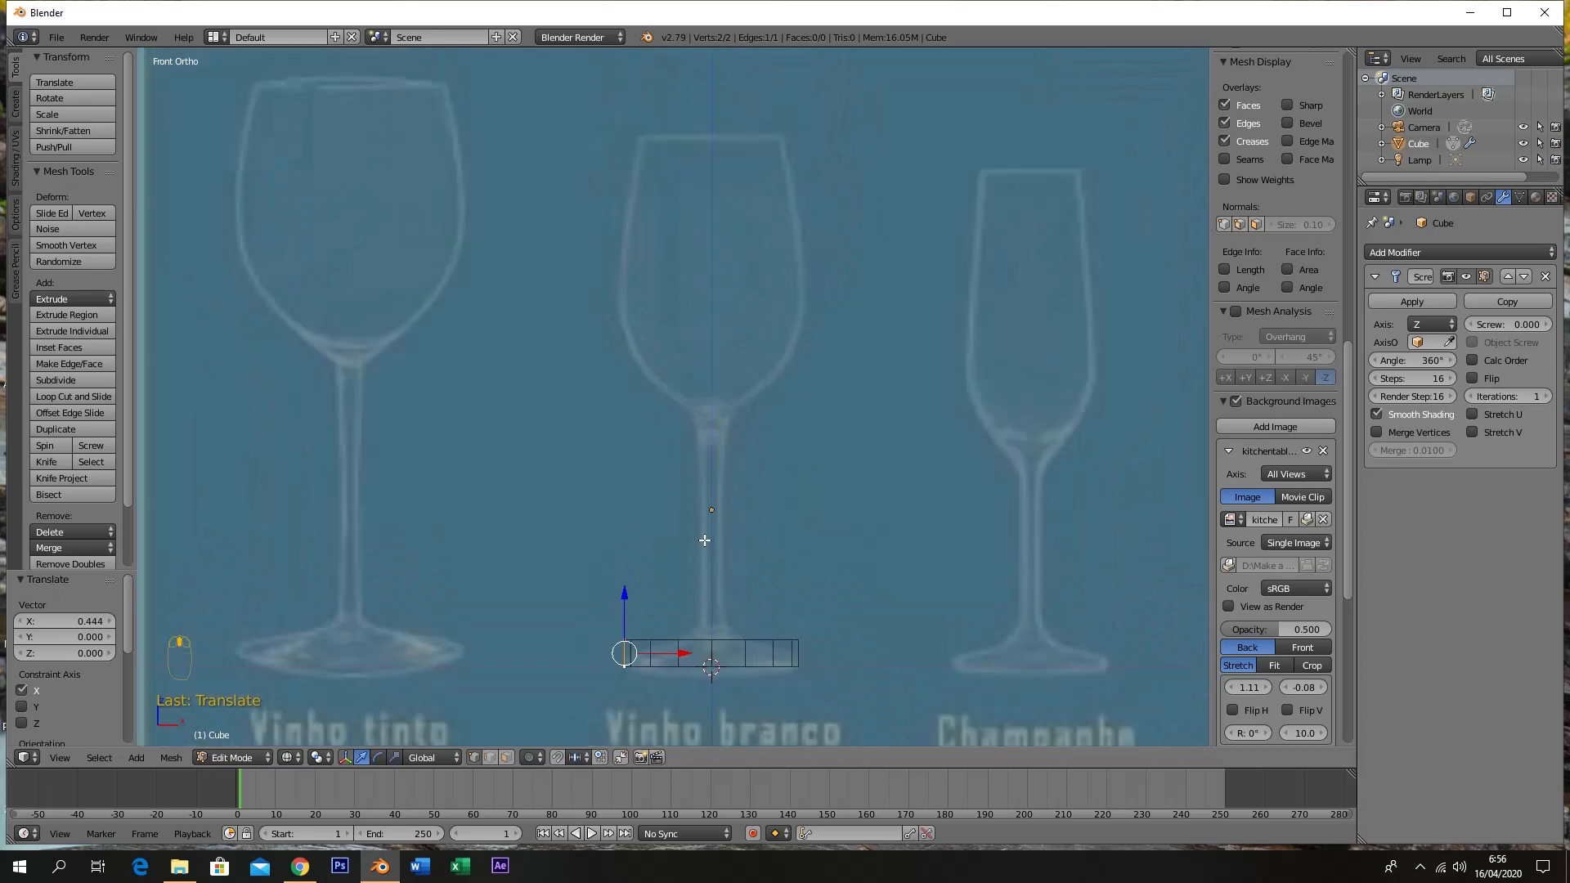
shift+middle_drag(730, 547, 730, 460)
scroll(729, 470, up, 4)
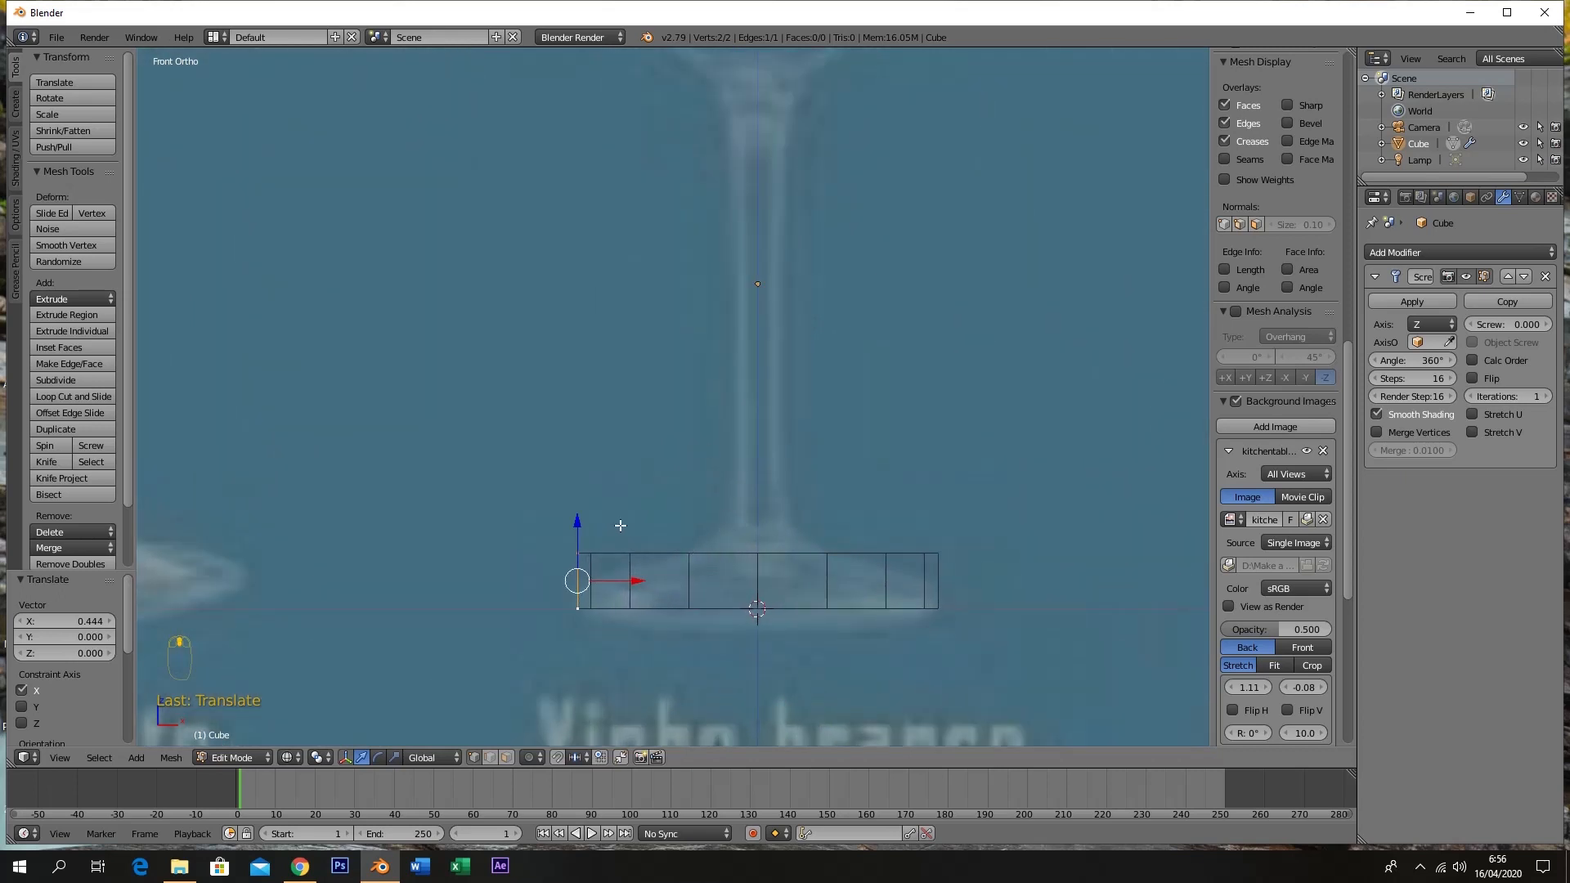
right_click(576, 553)
key(g)
key(z)
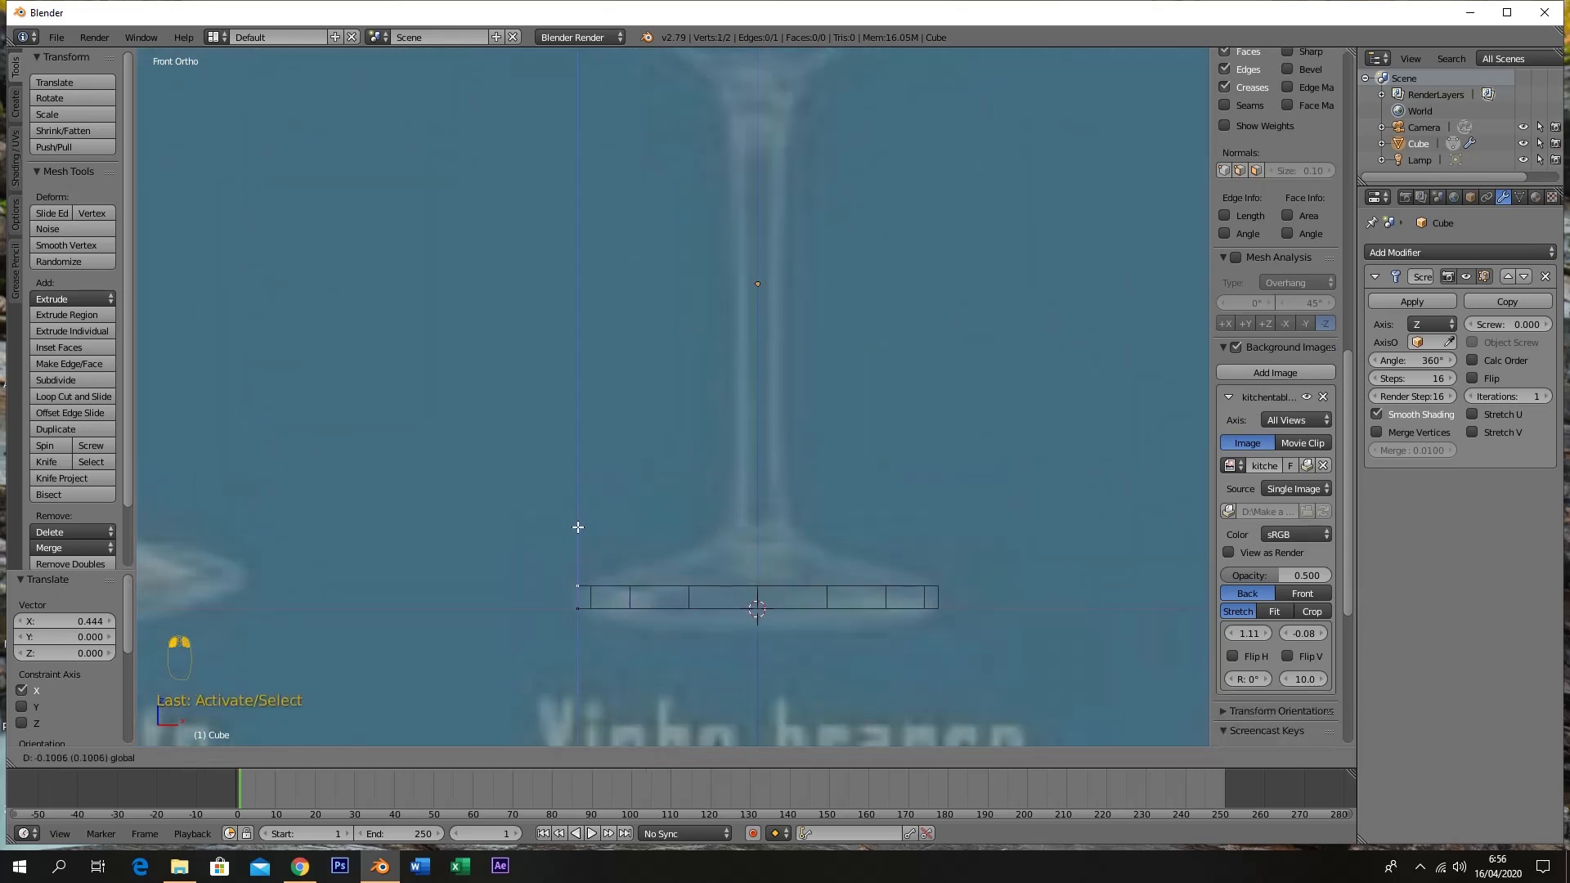
click(577, 527)
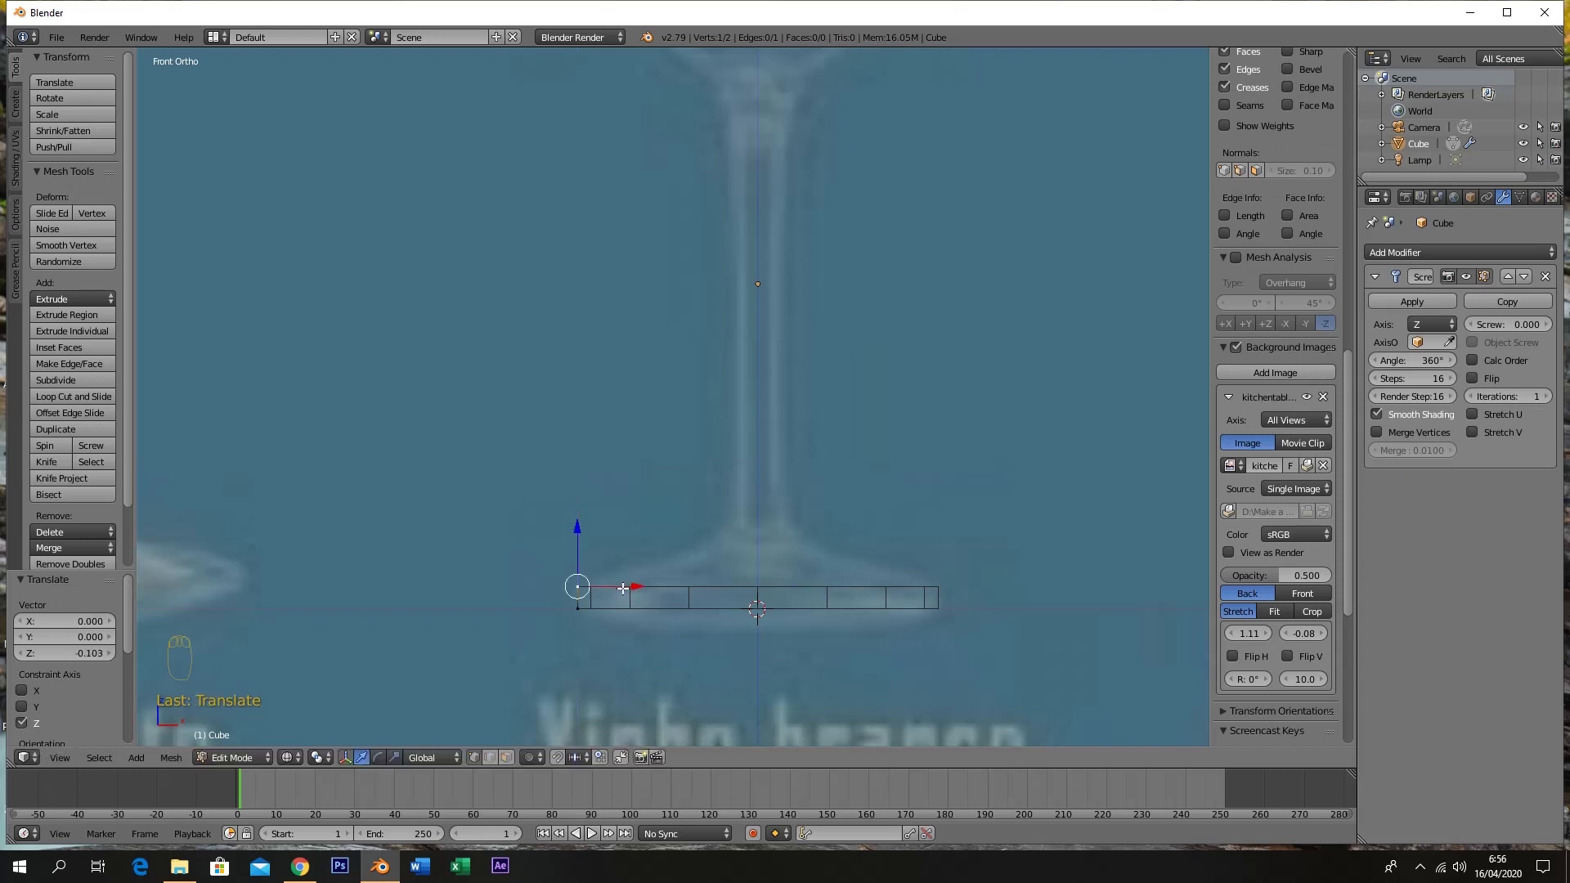
Extrude the rim's upper vertex in three segments along the base's sloping contour to the foot of the stem
key(e)
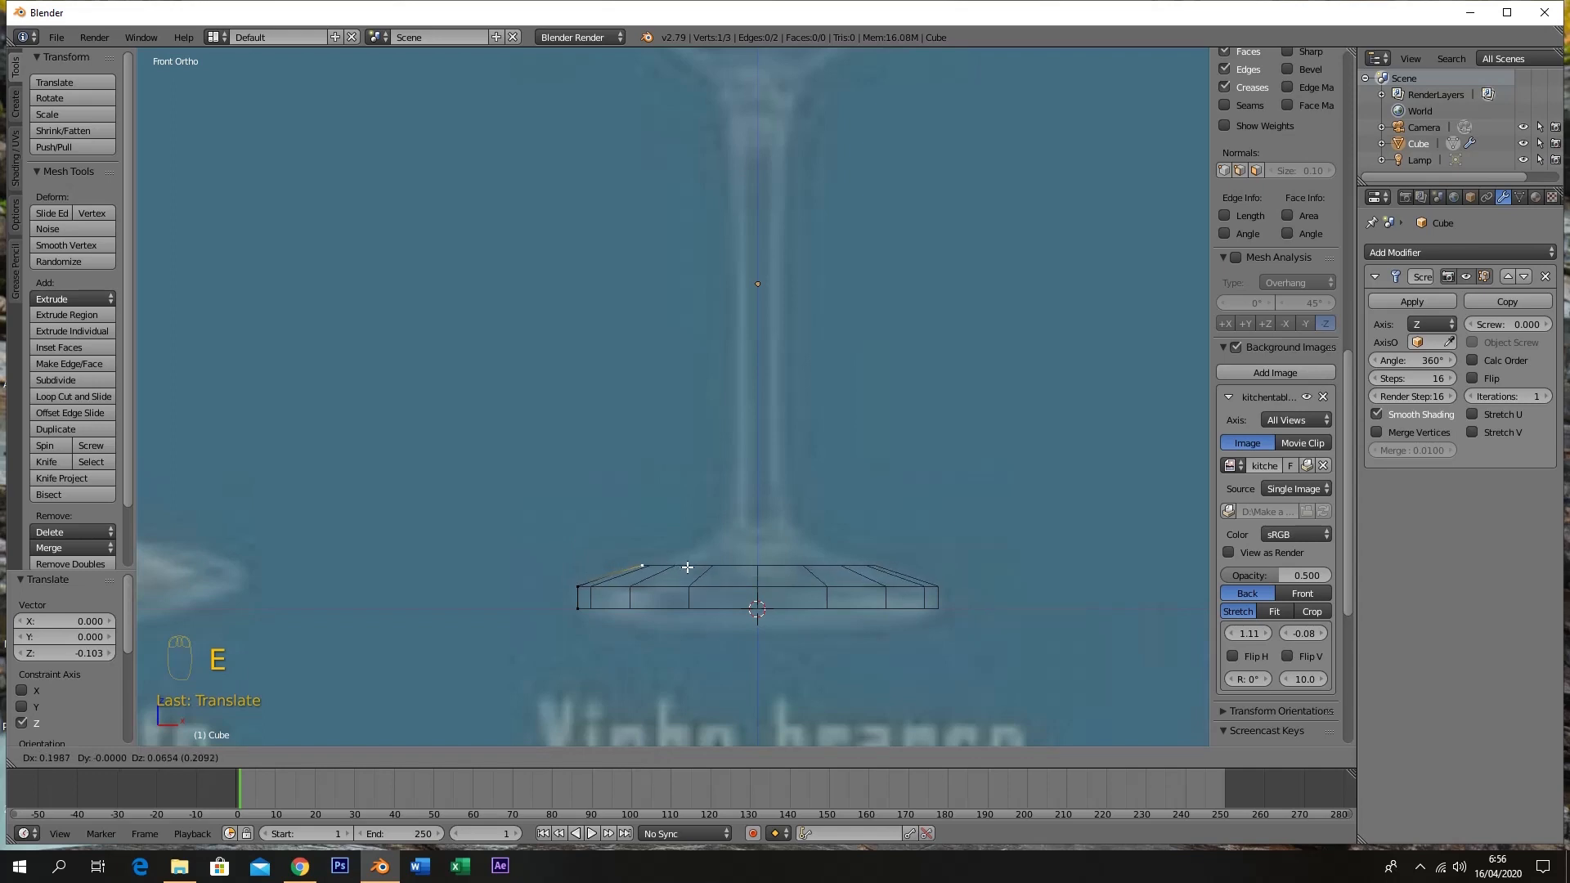
click(688, 567)
key(e)
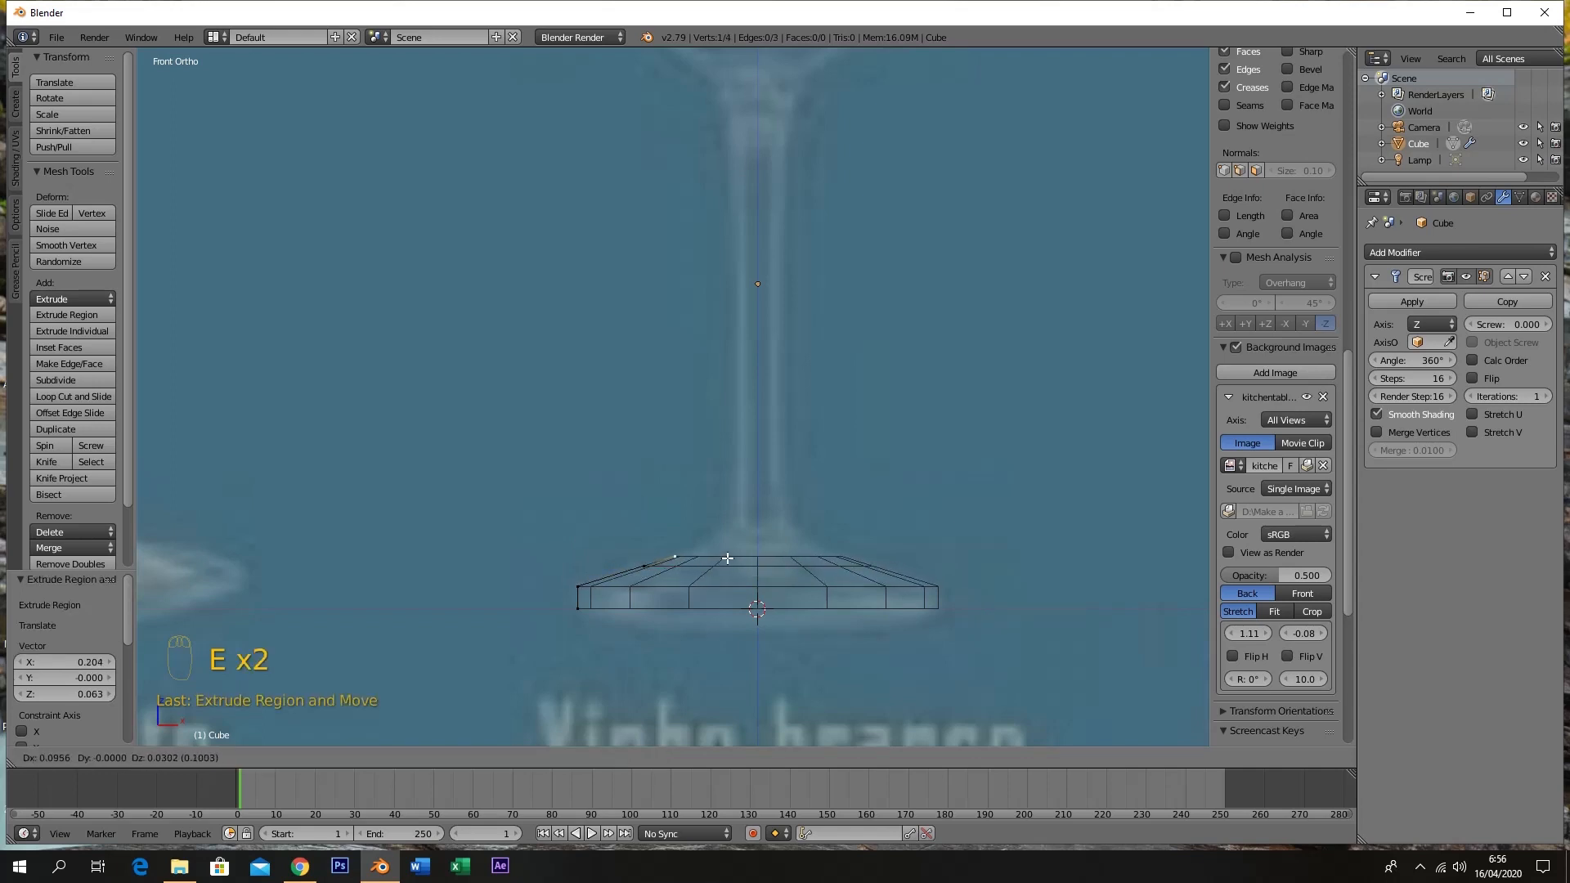
click(740, 552)
key(e)
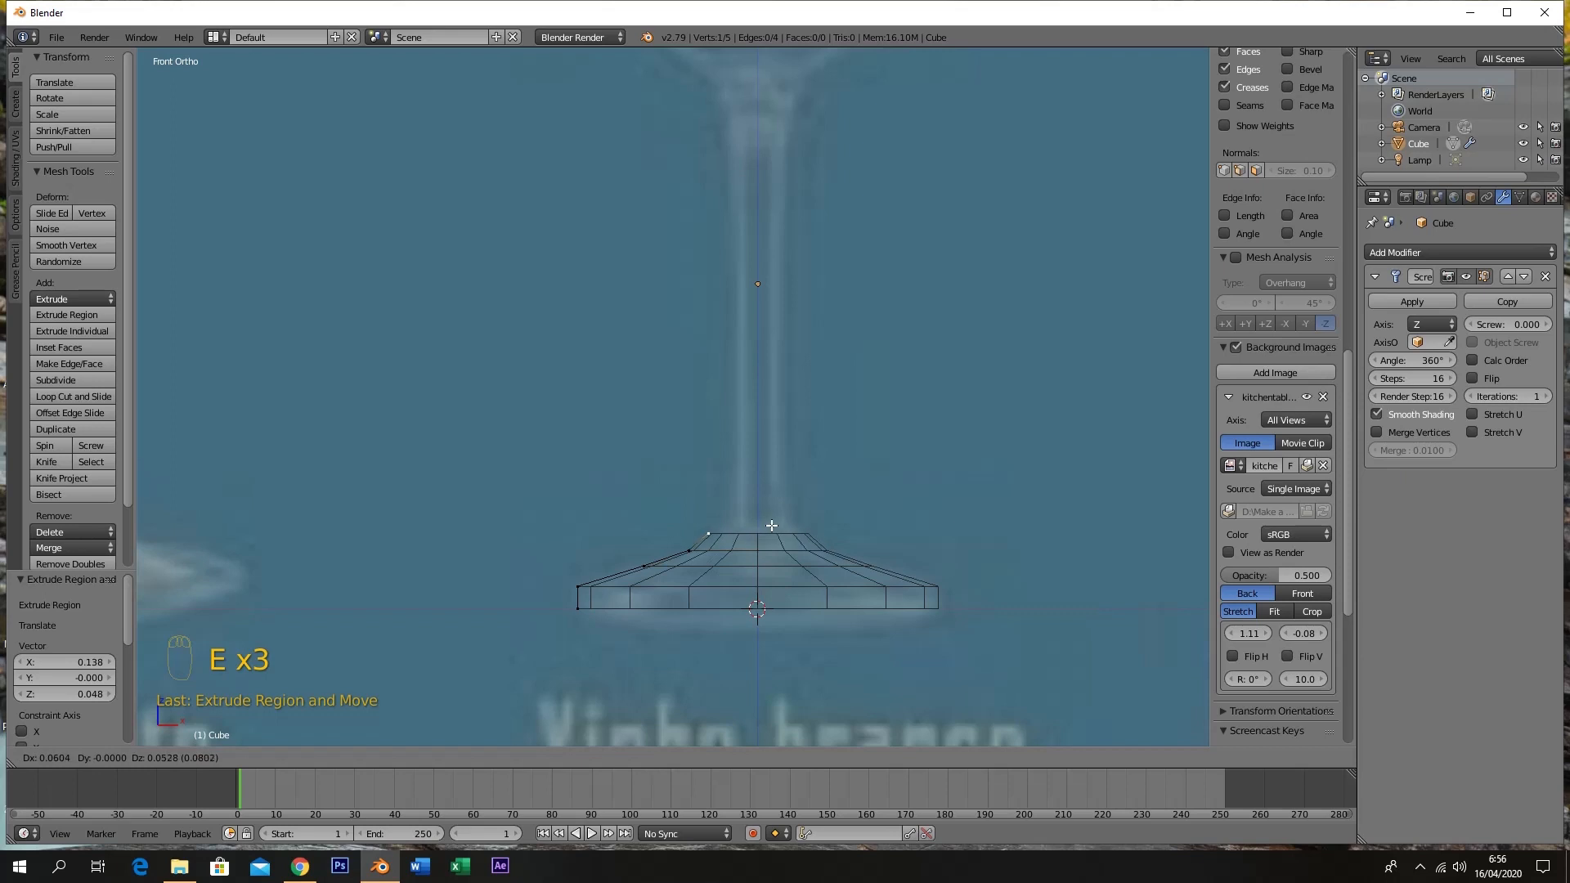
click(783, 525)
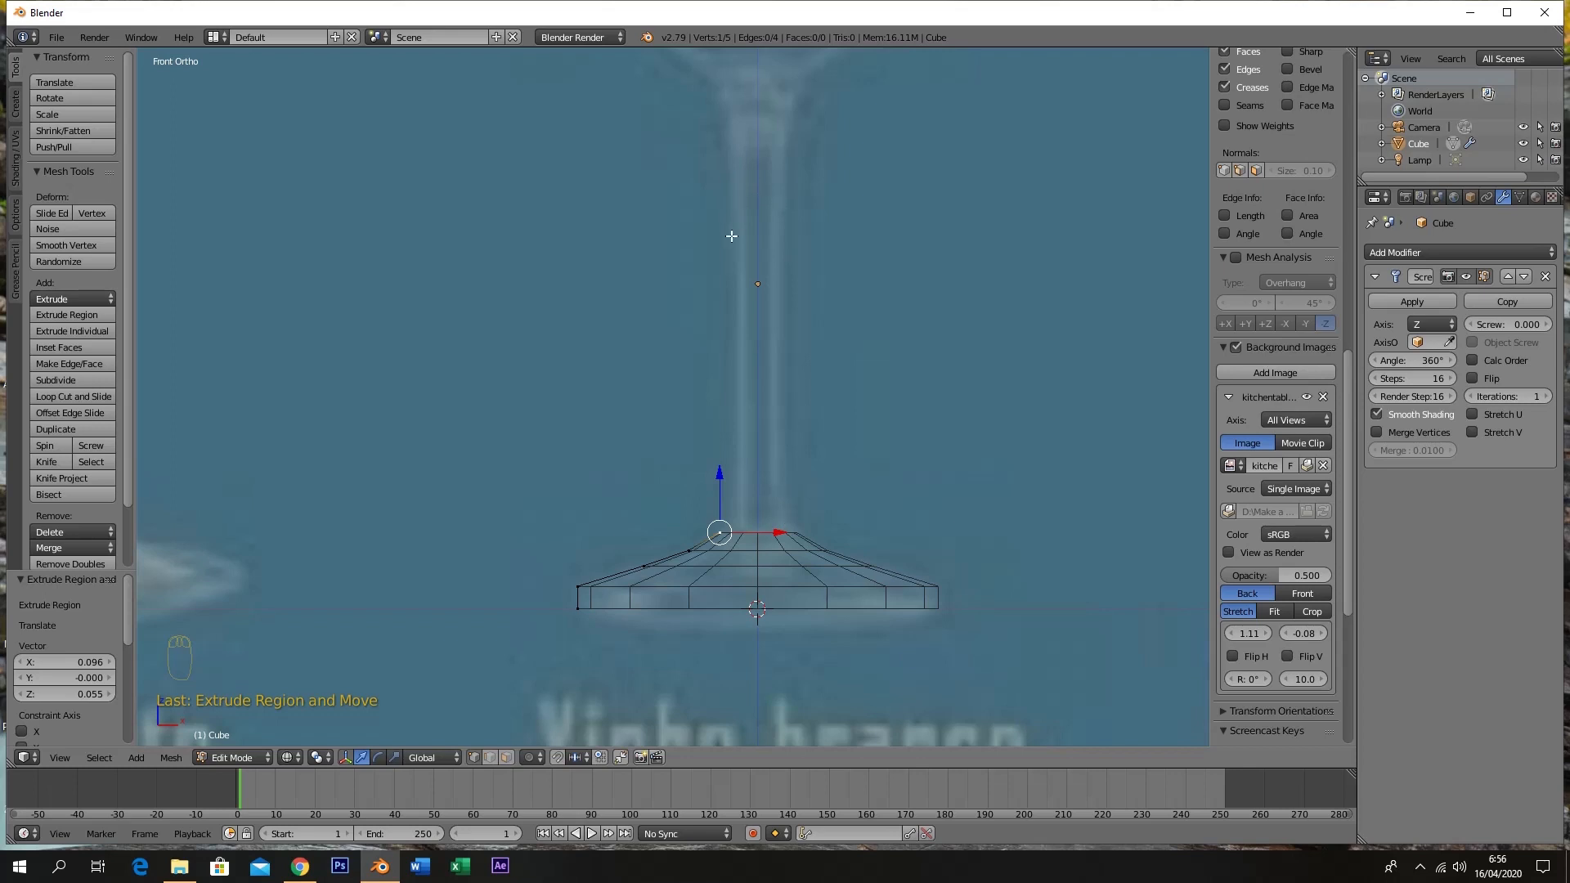
Extrude the profile about 1.29 units up the stem and flare it outward in two segments onto the bowl's lower curve
key(e)
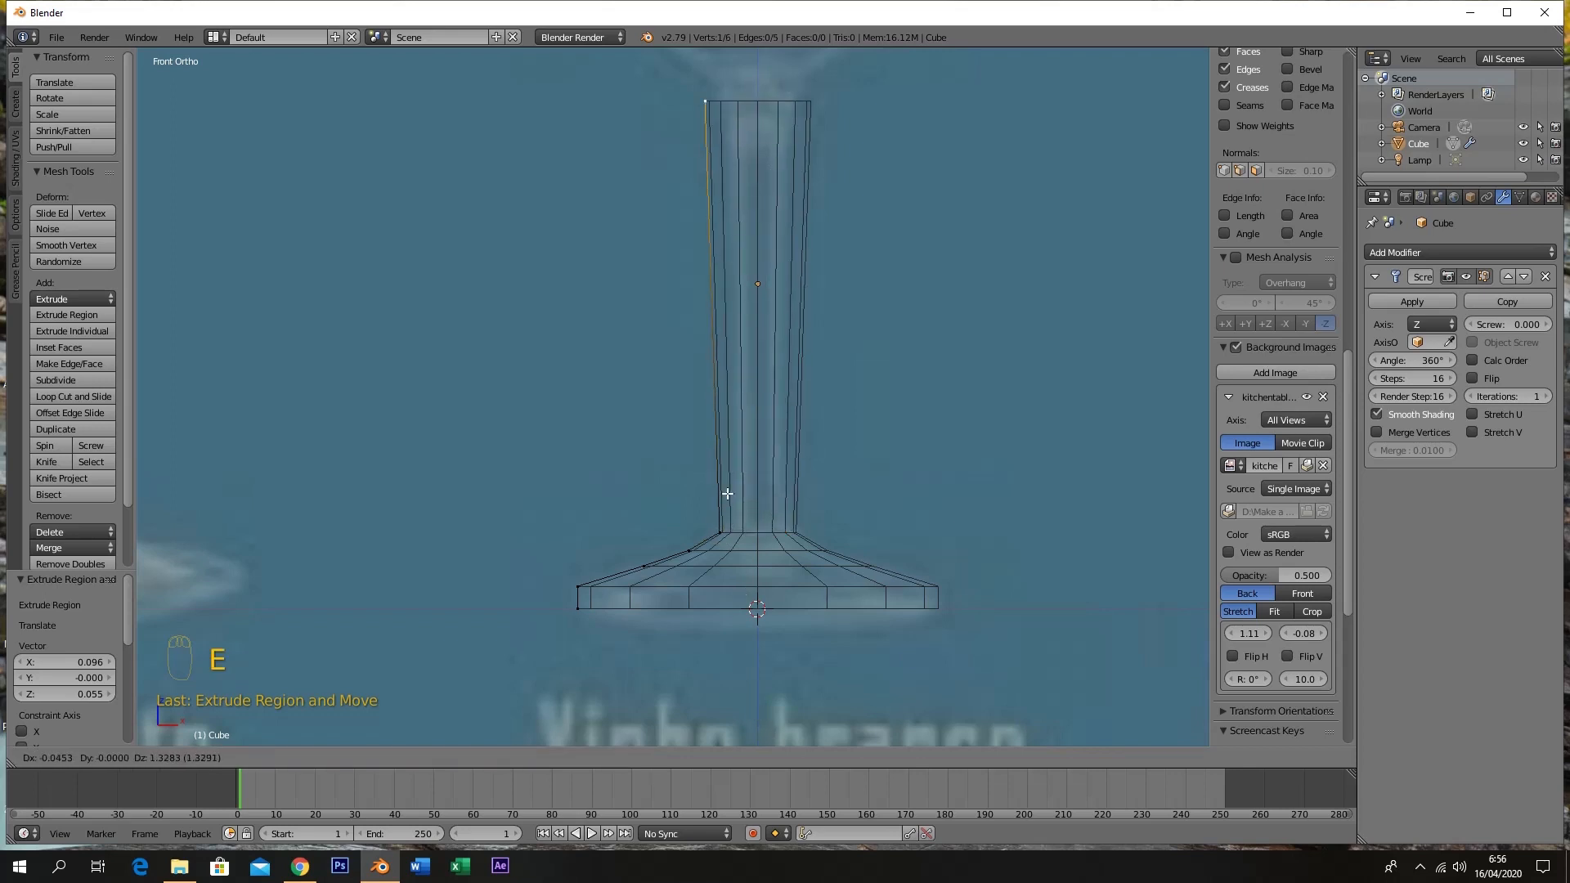
click(755, 509)
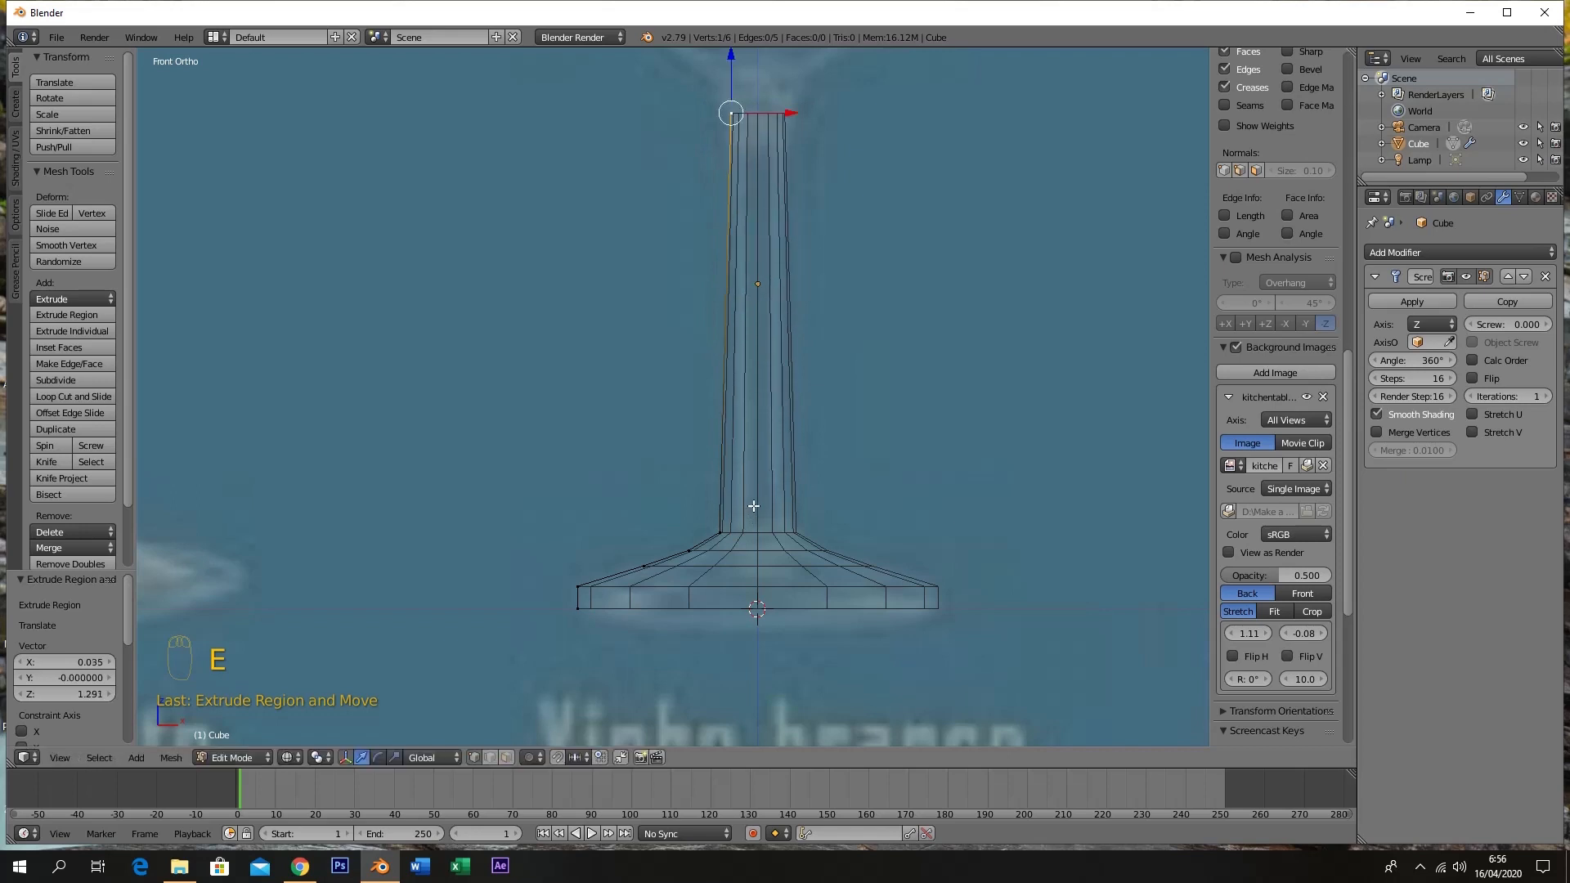
scroll(910, 473, up, 4)
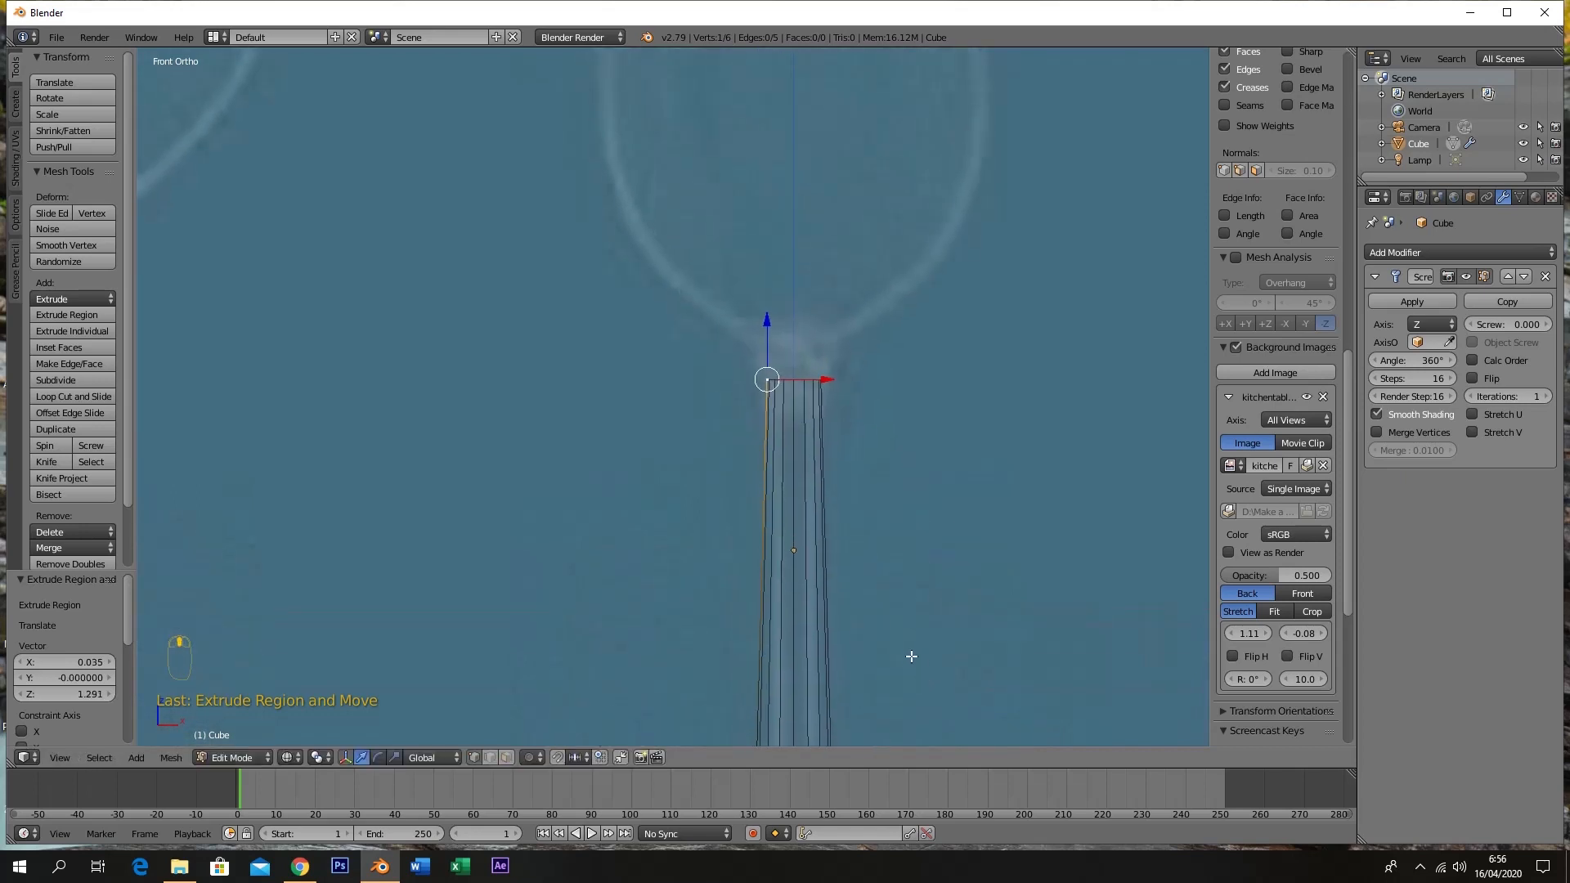
key(e)
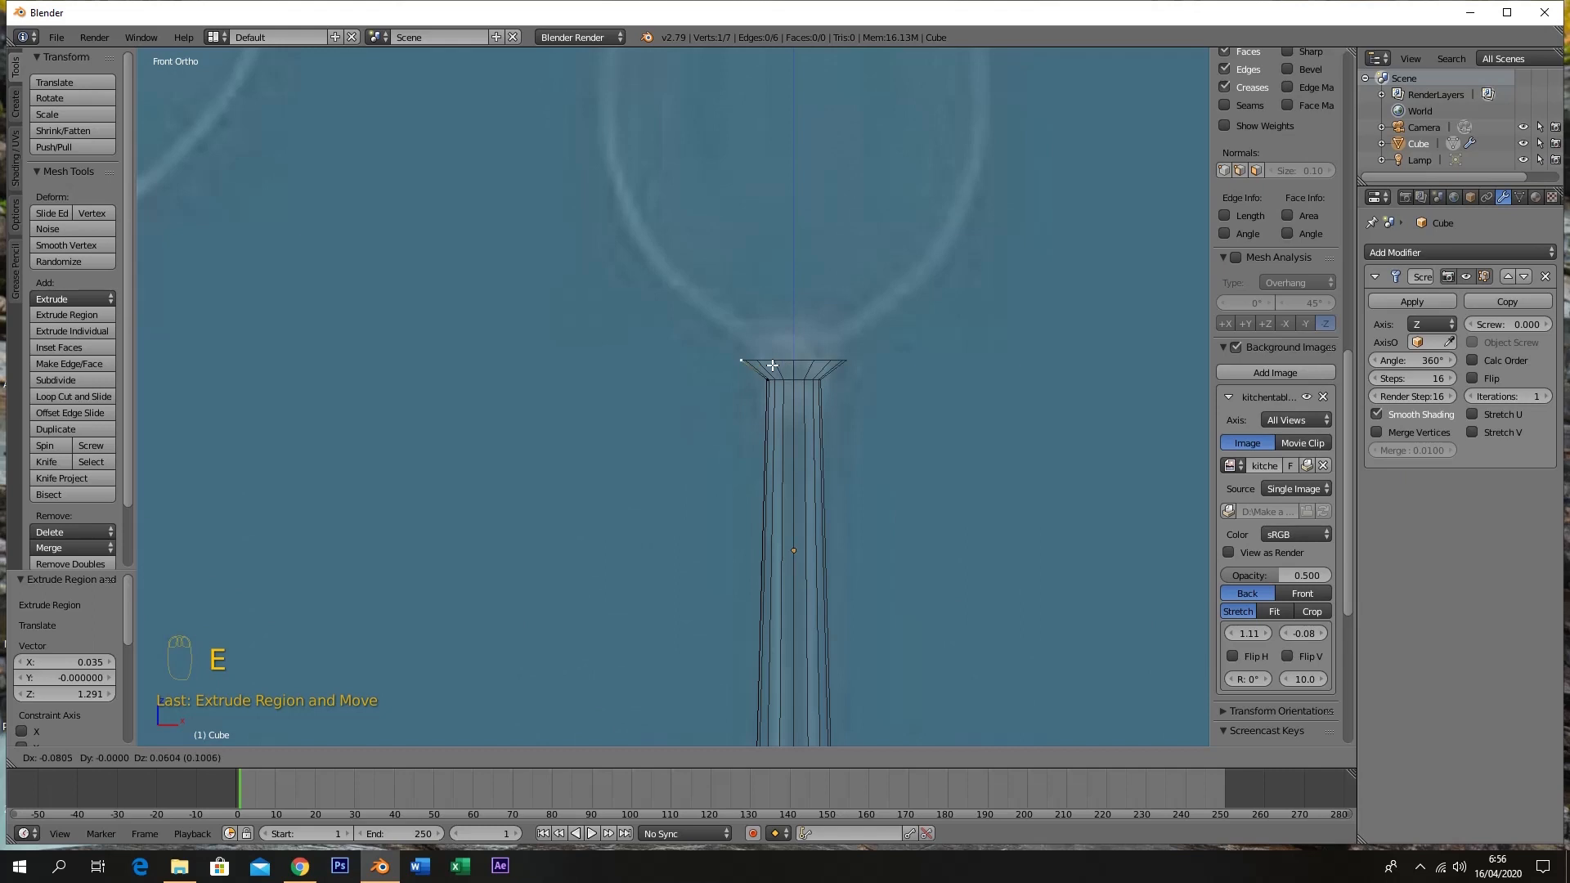
click(786, 355)
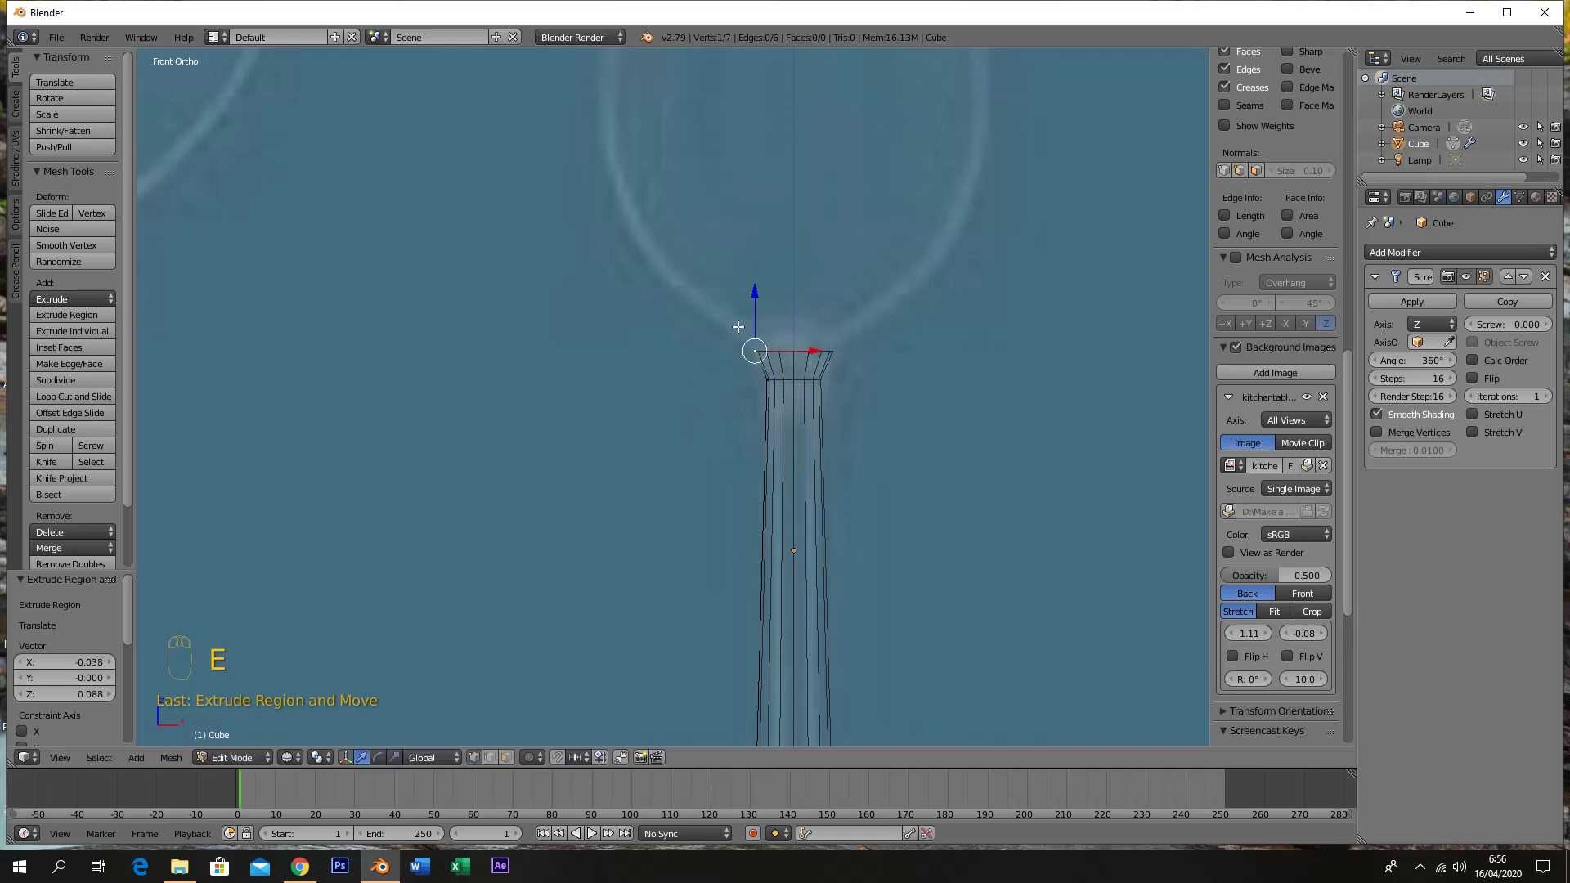
key(e)
click(679, 278)
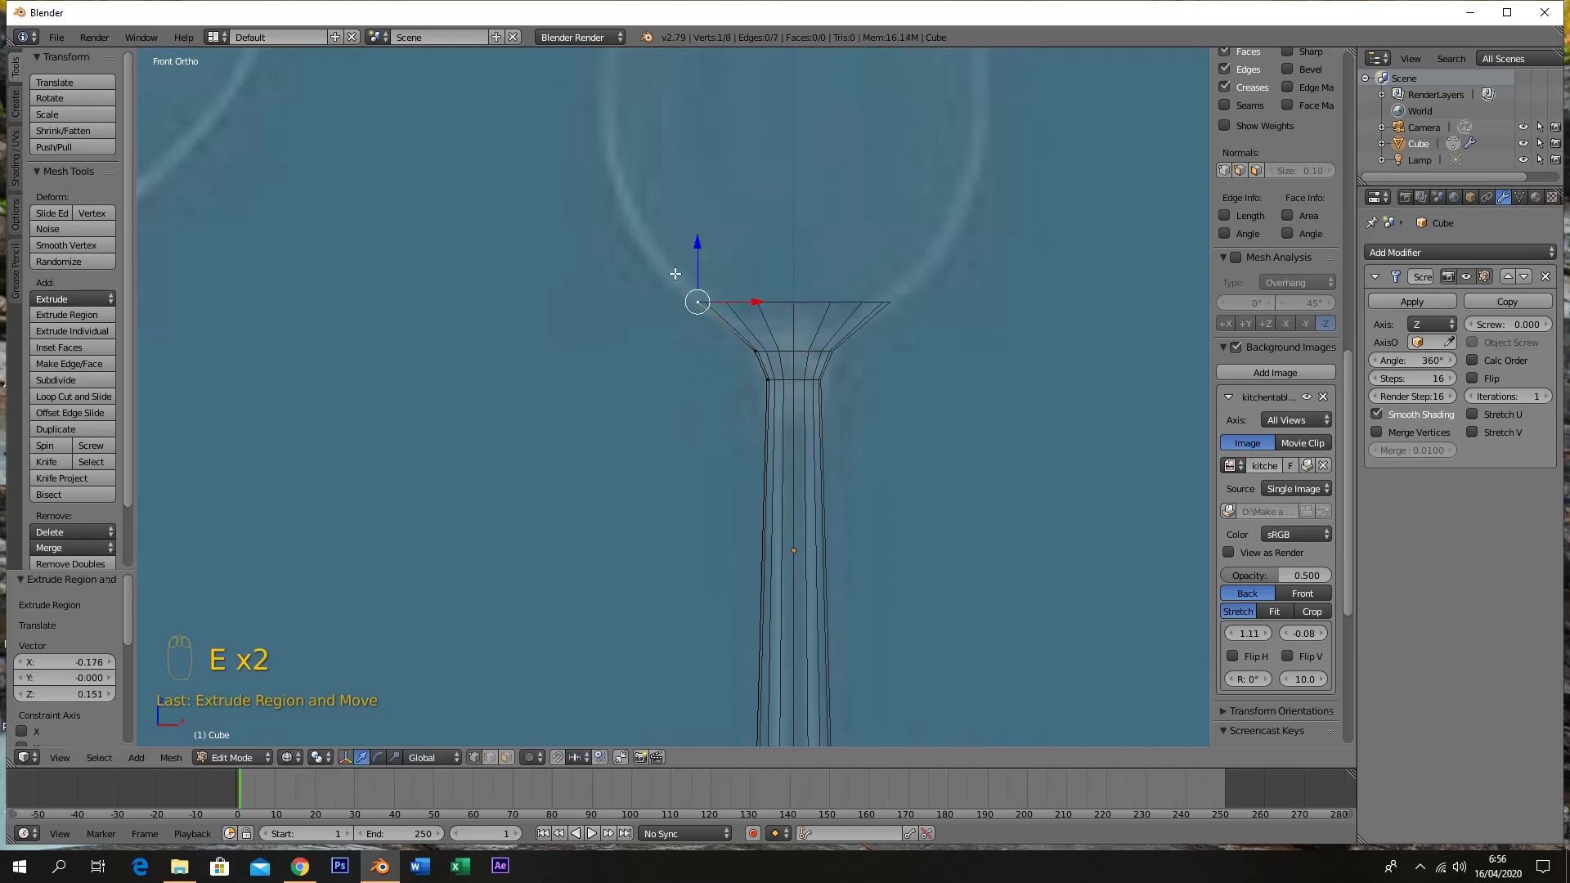
Extrude the profile in five more segments along the outline of the Vinho branco bowl up to its rim
scroll(694, 294, down, 3)
scroll(745, 497, up, 1)
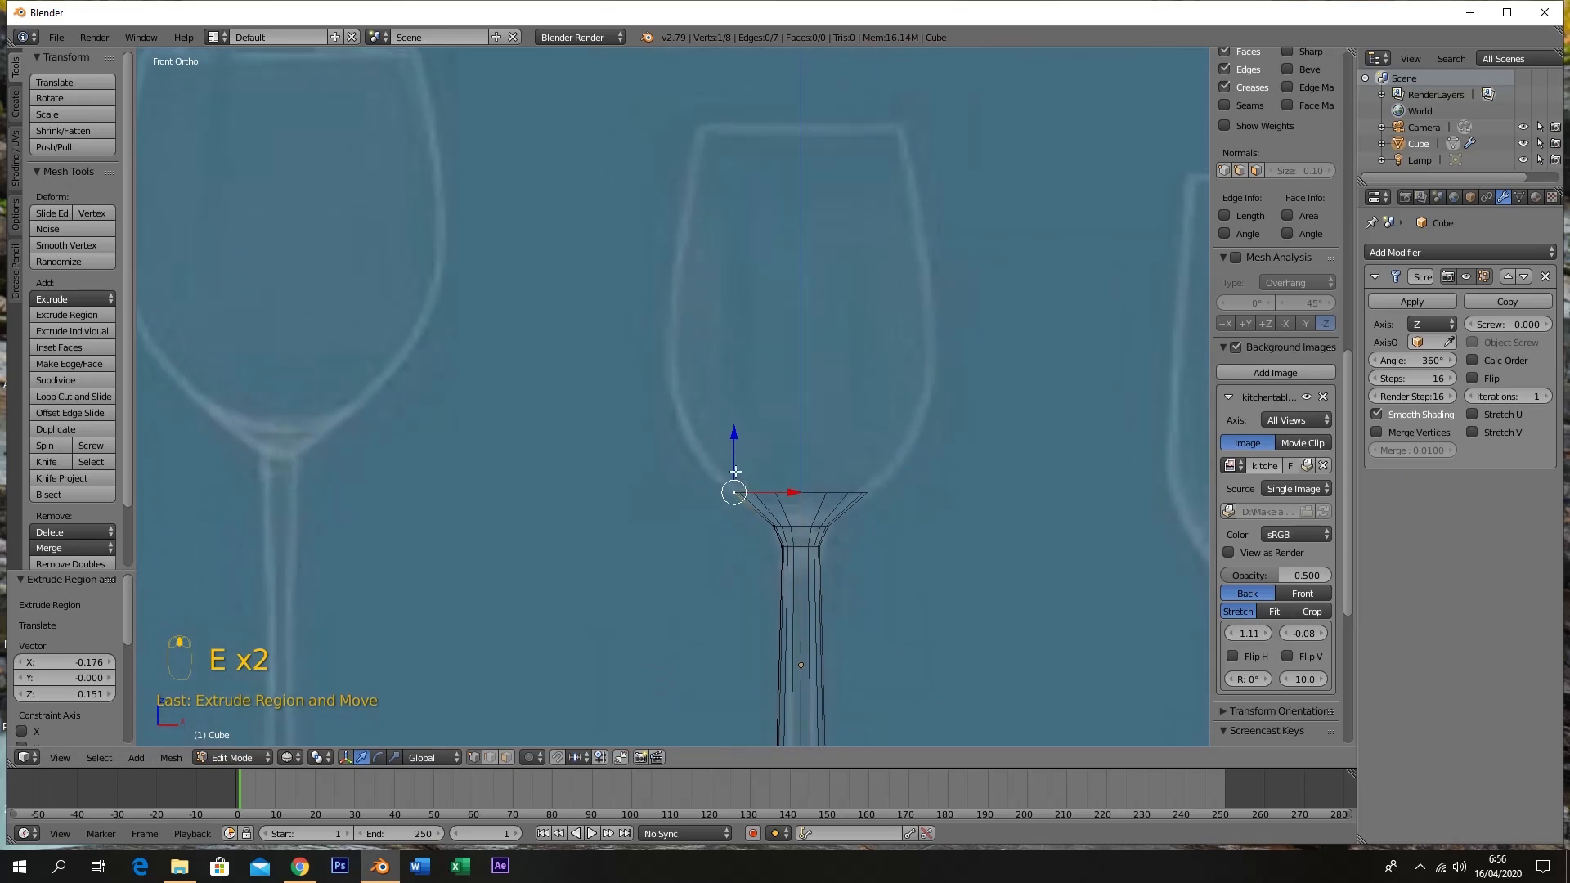
key(e)
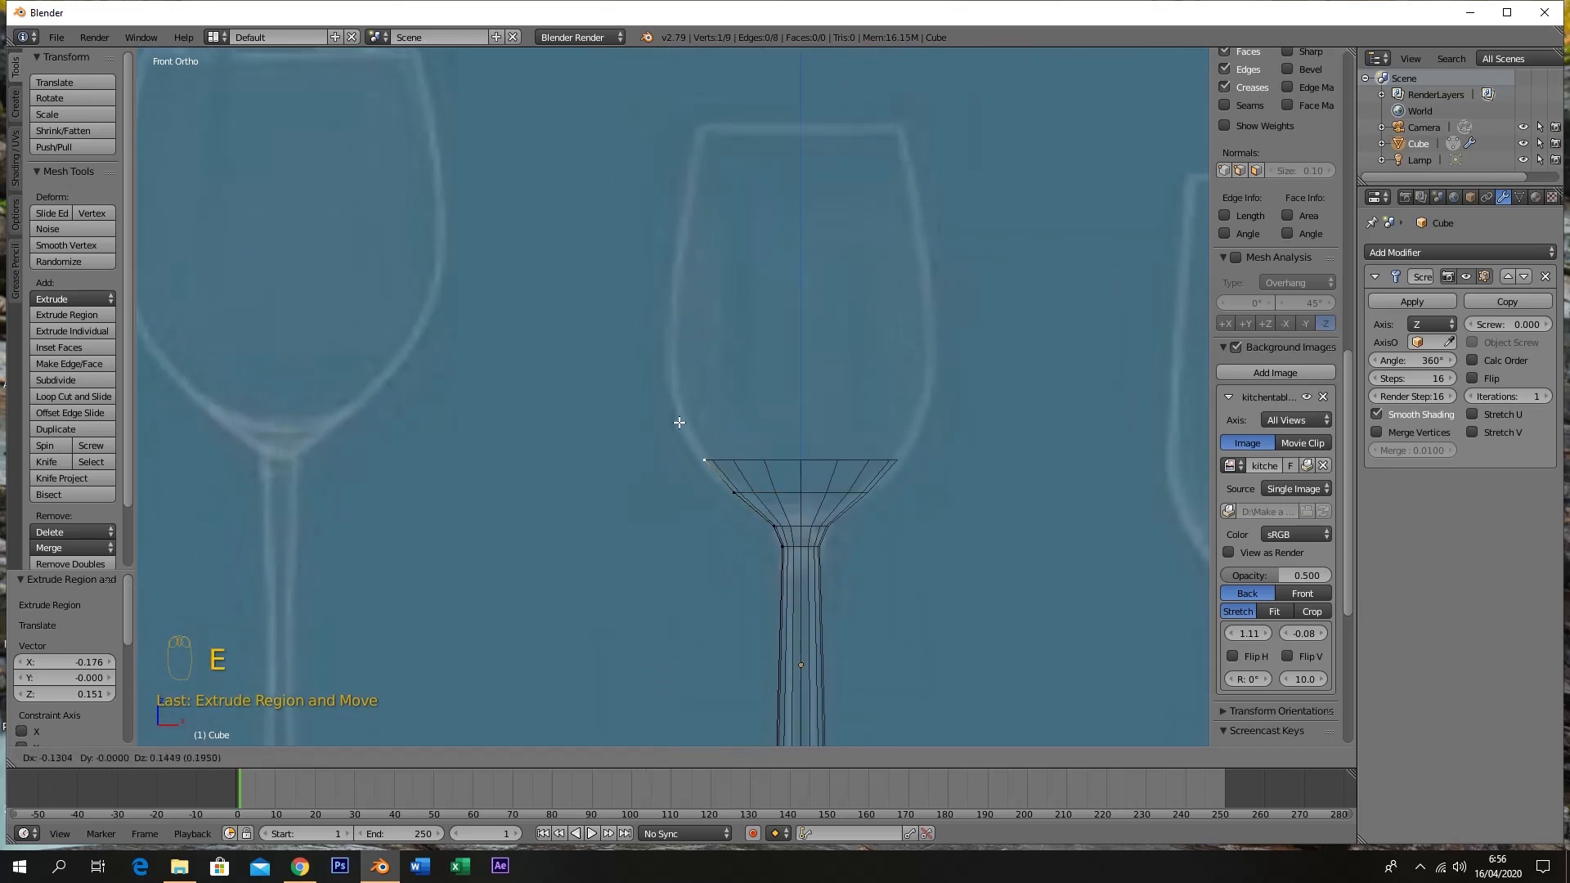
click(669, 410)
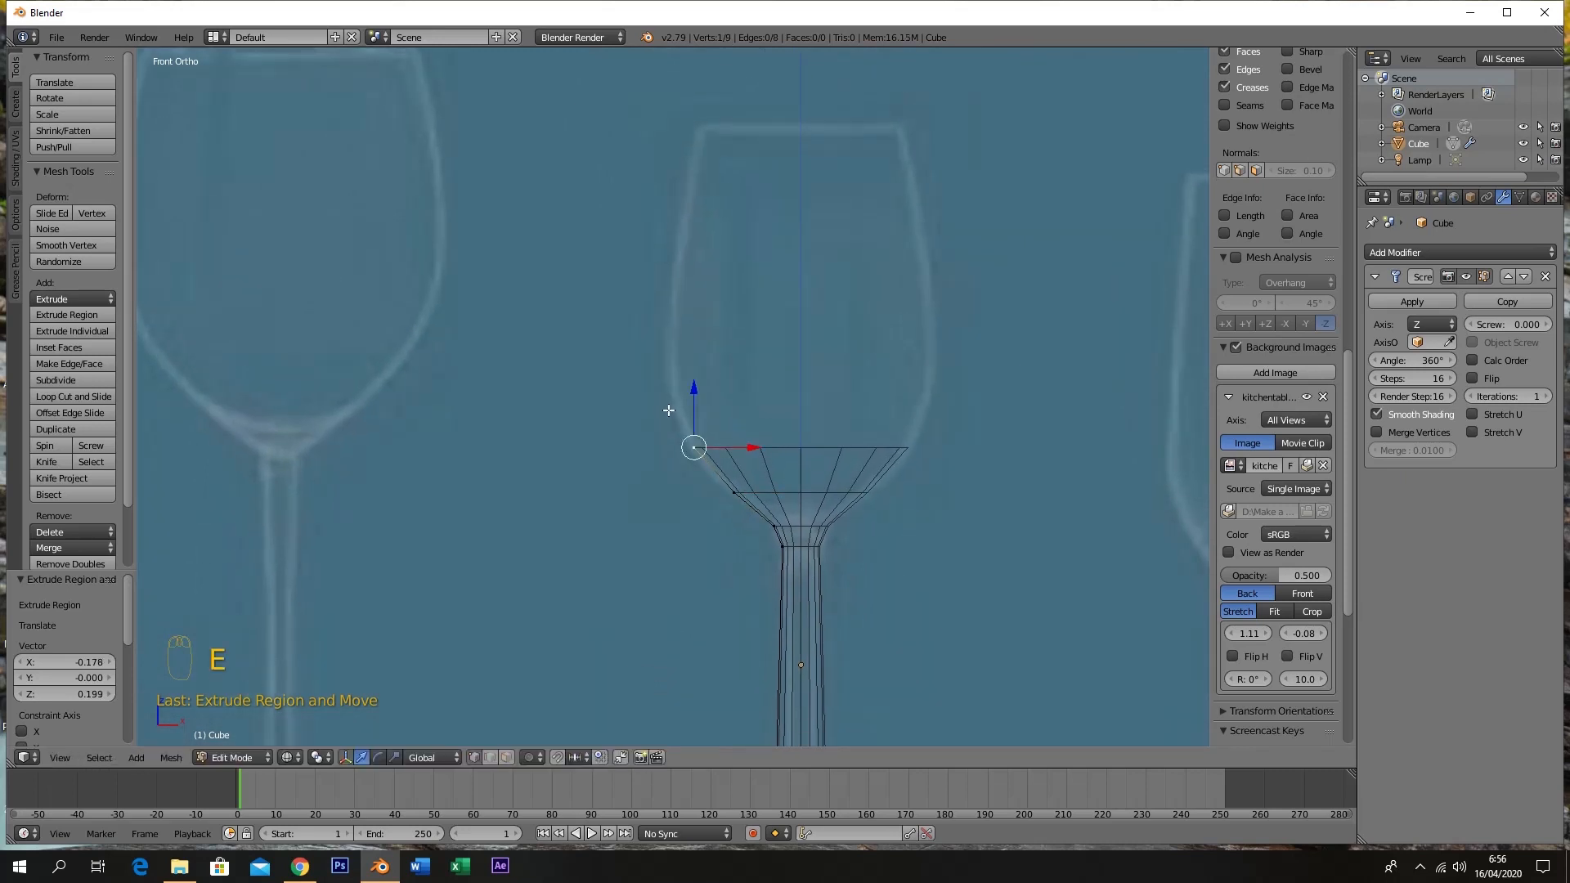
key(e)
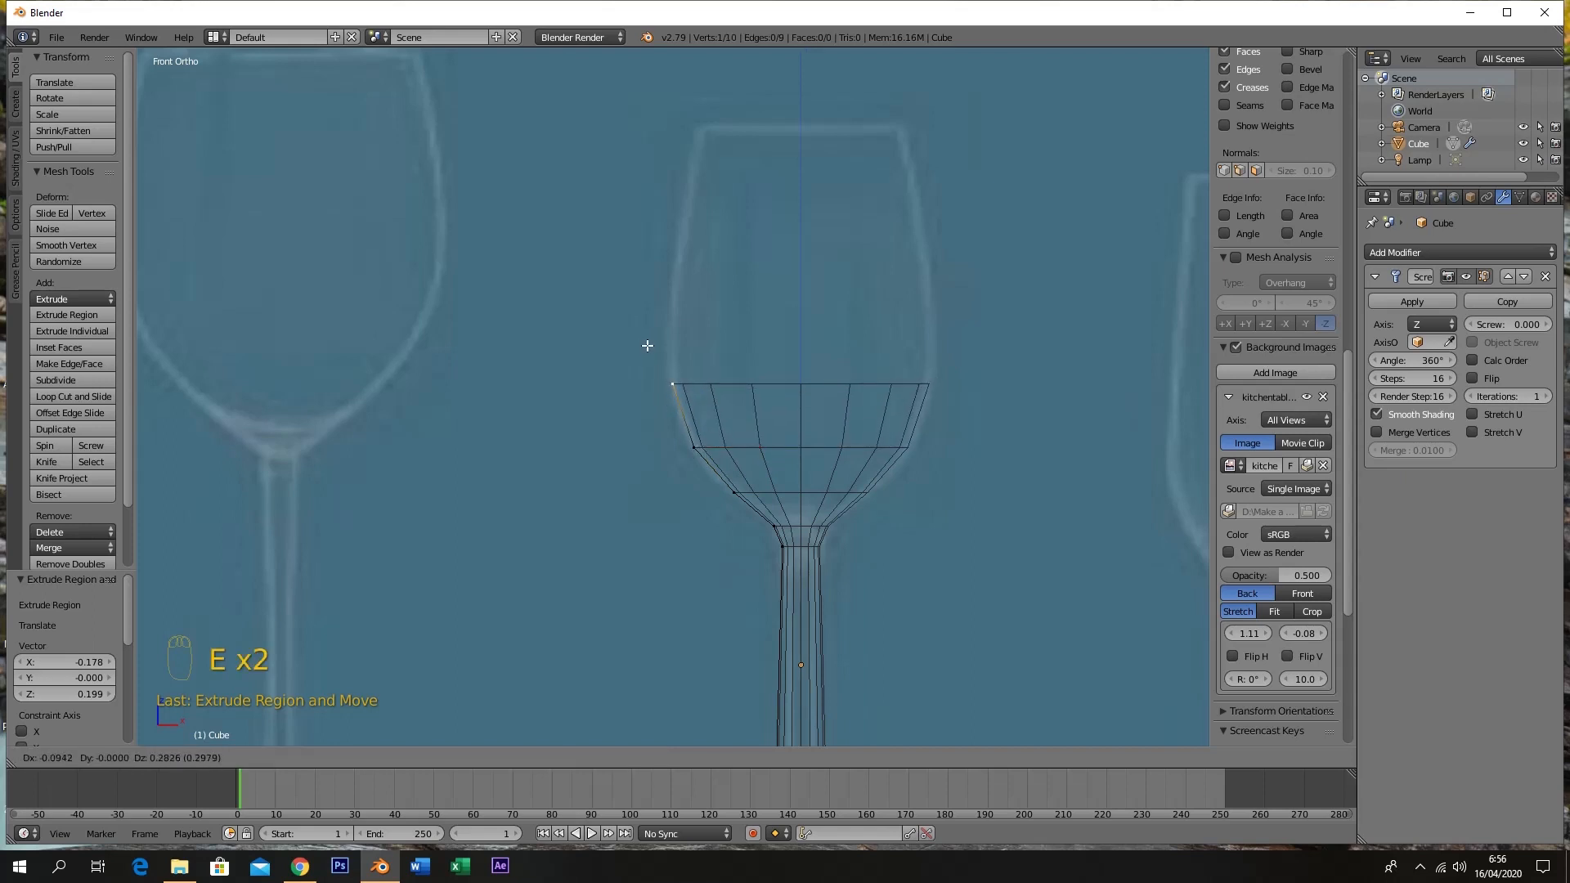
click(648, 347)
key(e)
click(649, 205)
key(e)
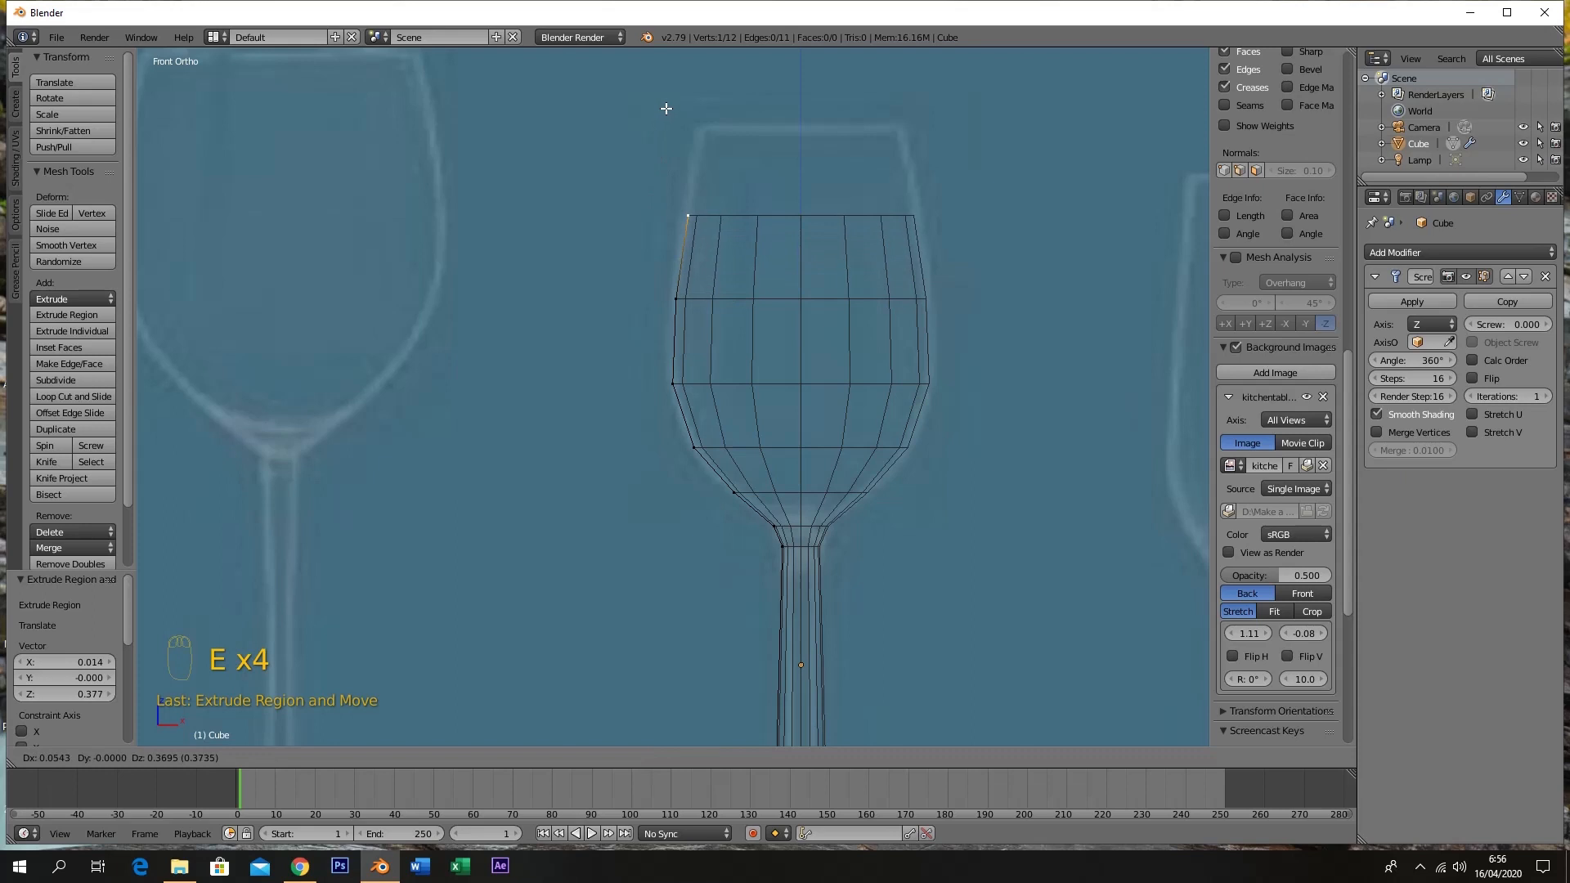
click(667, 105)
key(e)
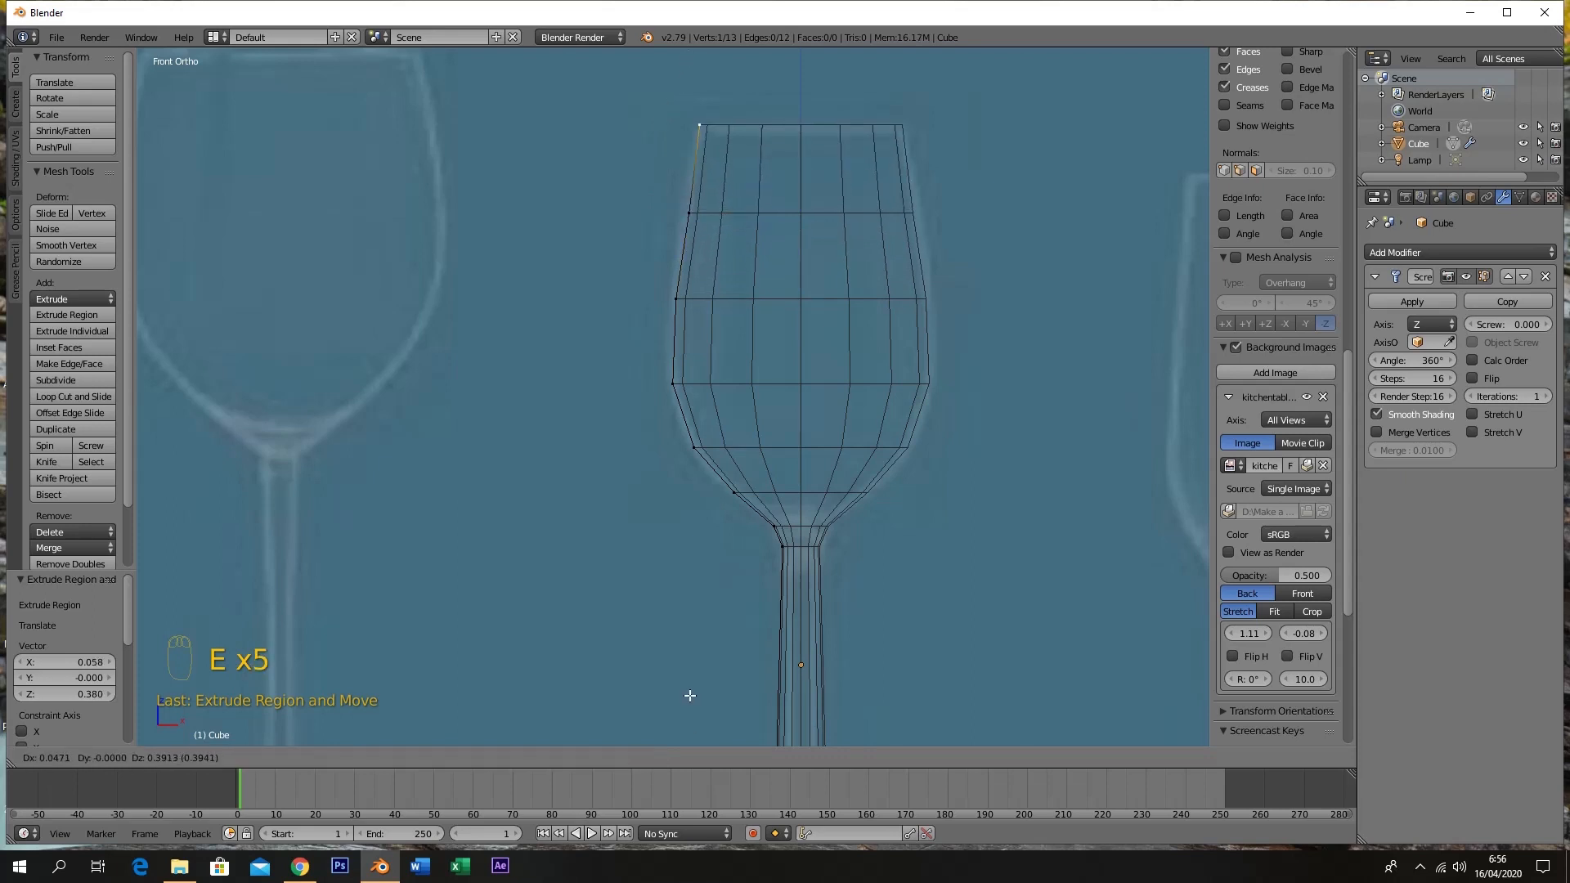
click(694, 701)
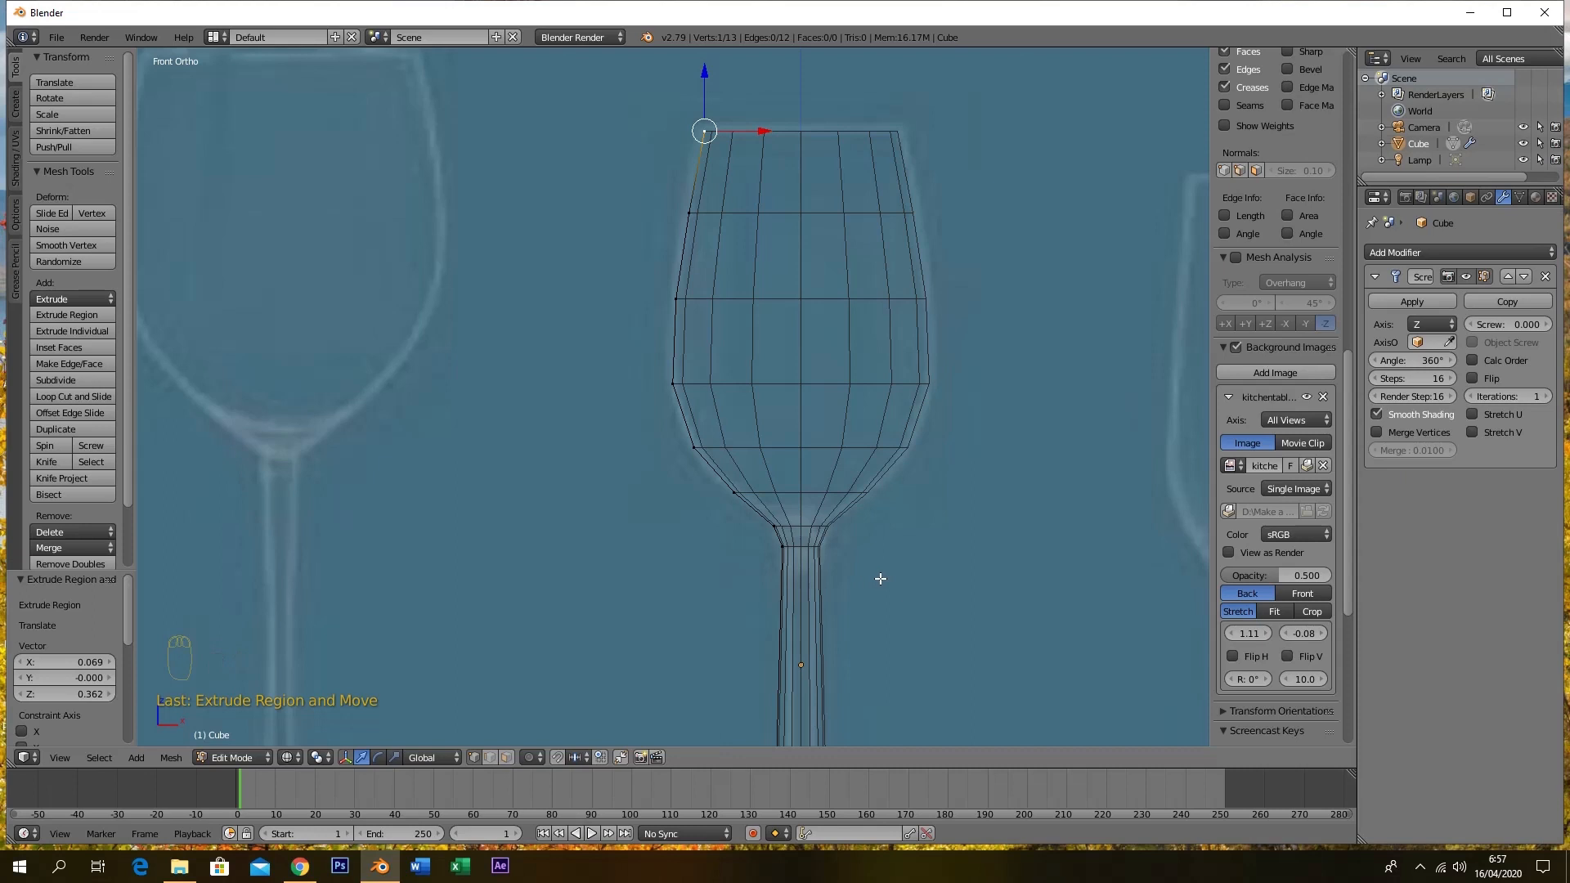
Select the stem edge's lower and upper vertices and move them about 0.025 units inward along X to slim the stem
scroll(879, 578, down, 2)
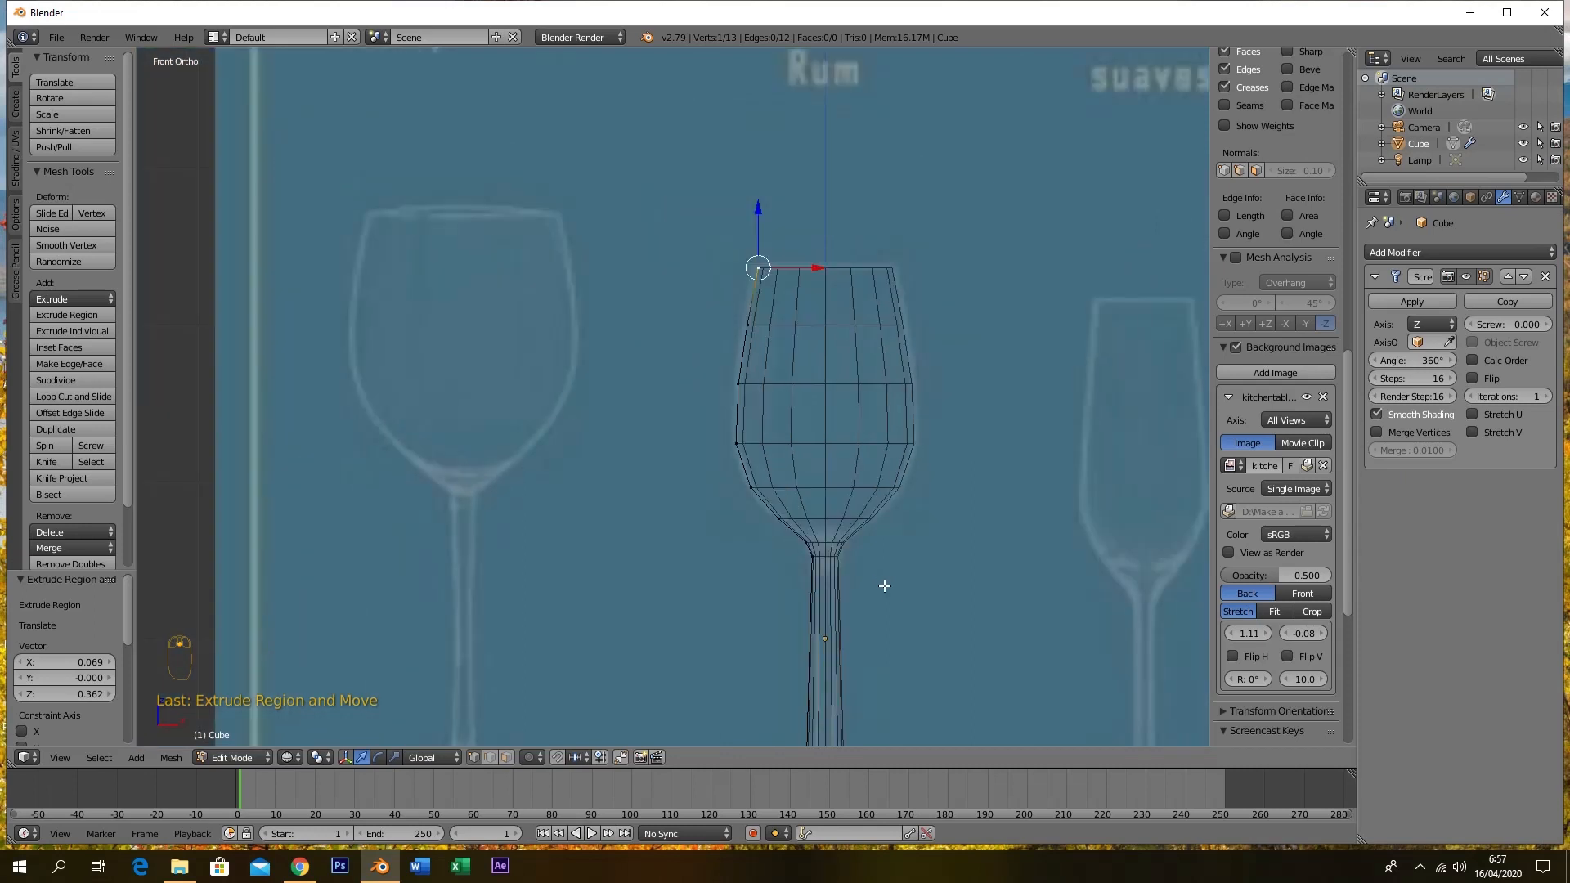
shift+middle_drag(887, 586, 851, 378)
right_click(771, 548)
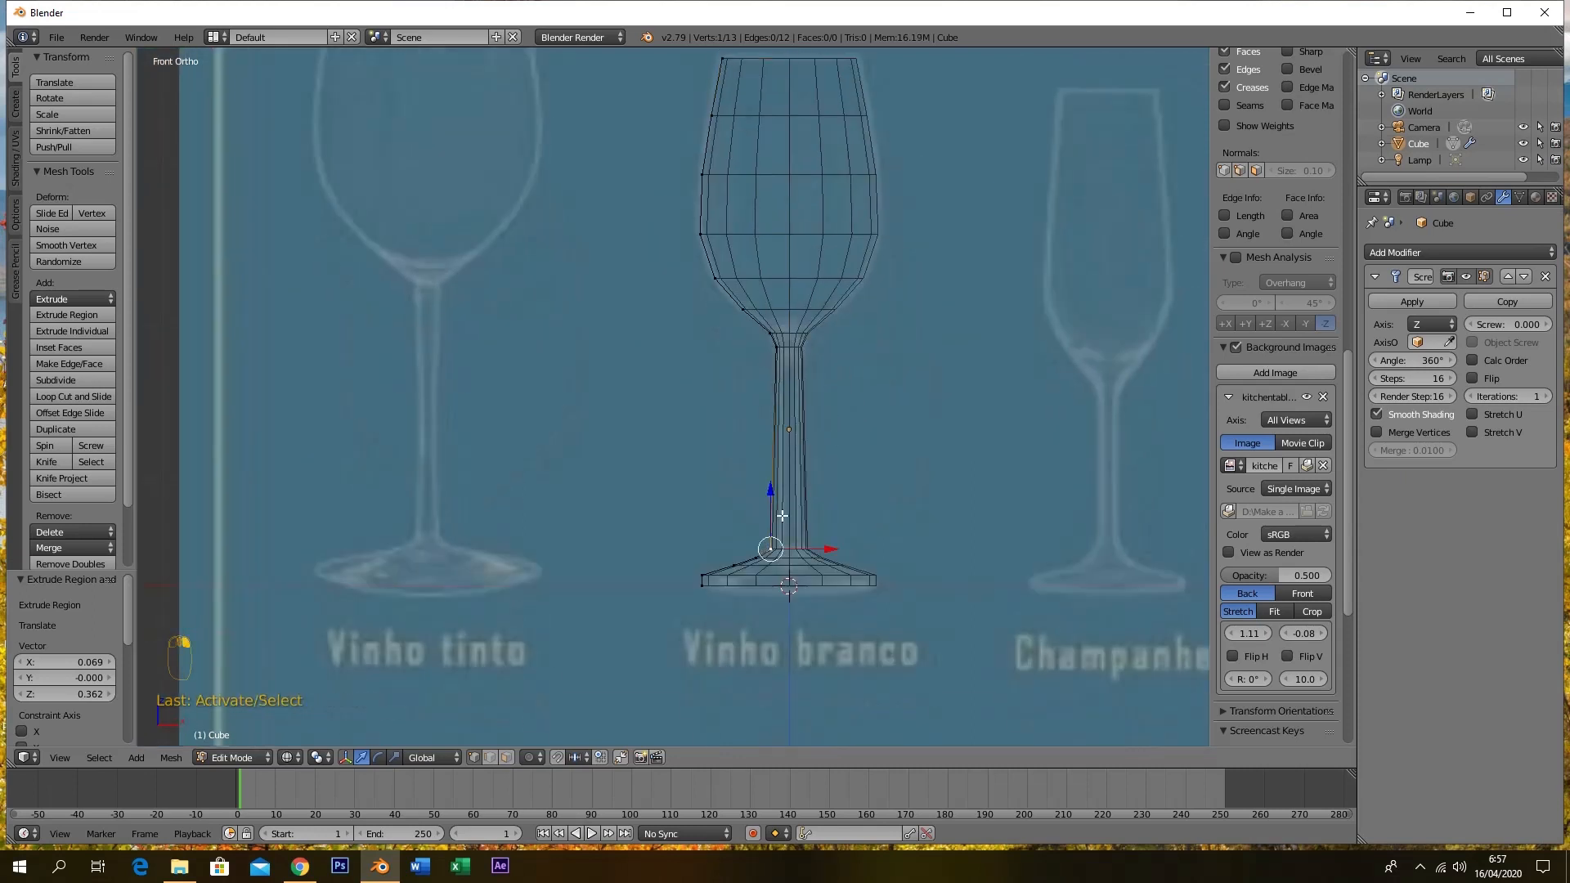
shift+right_click(775, 350)
scroll(800, 406, up, 4)
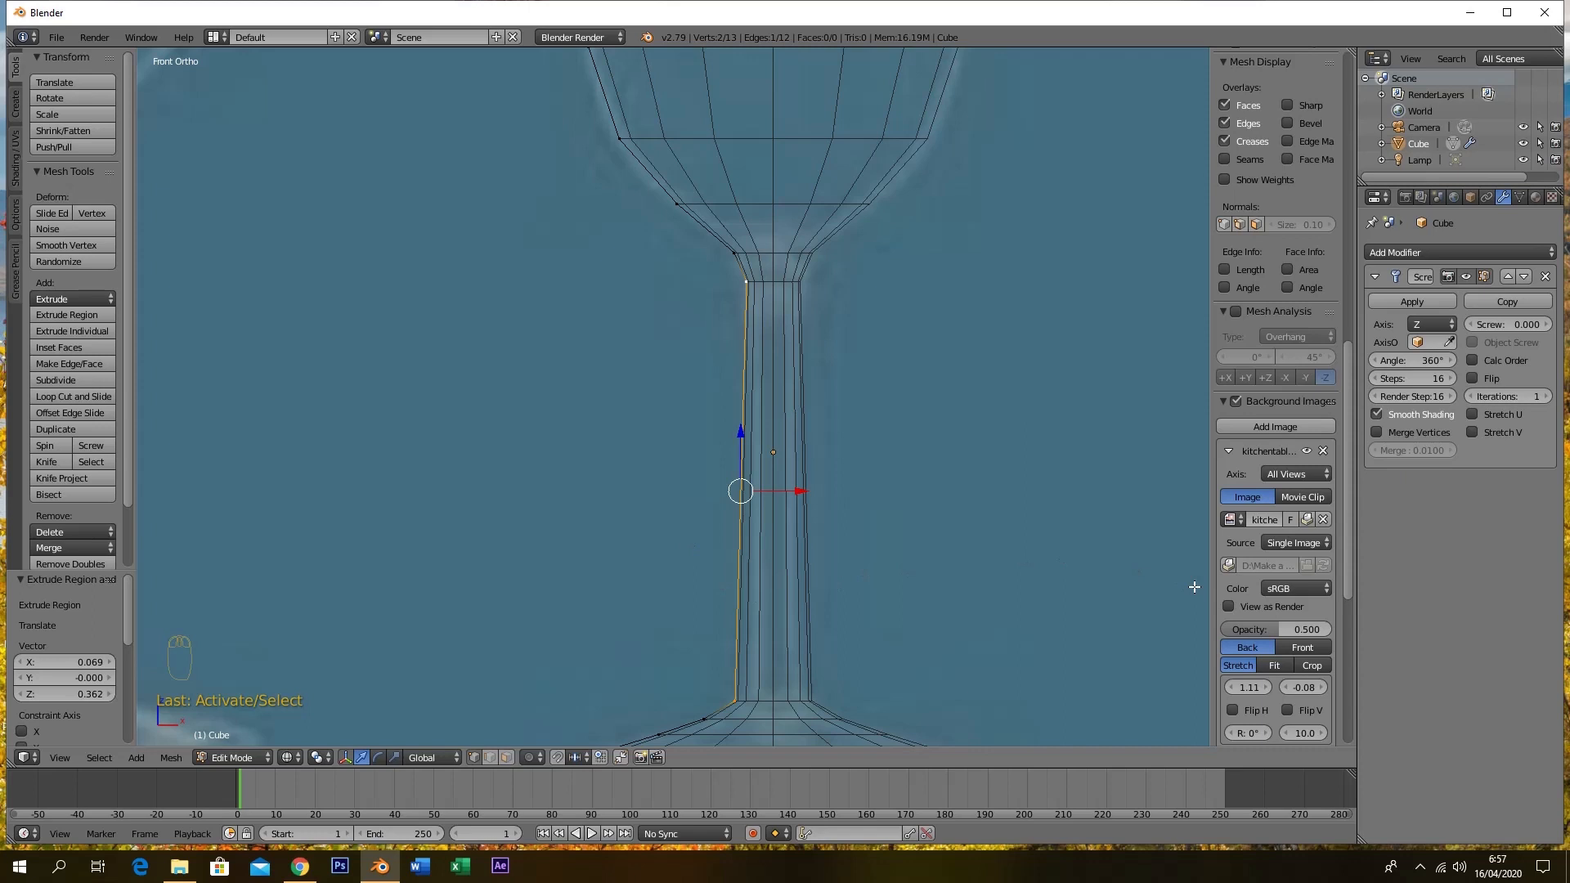
scroll(1295, 636, down, 5)
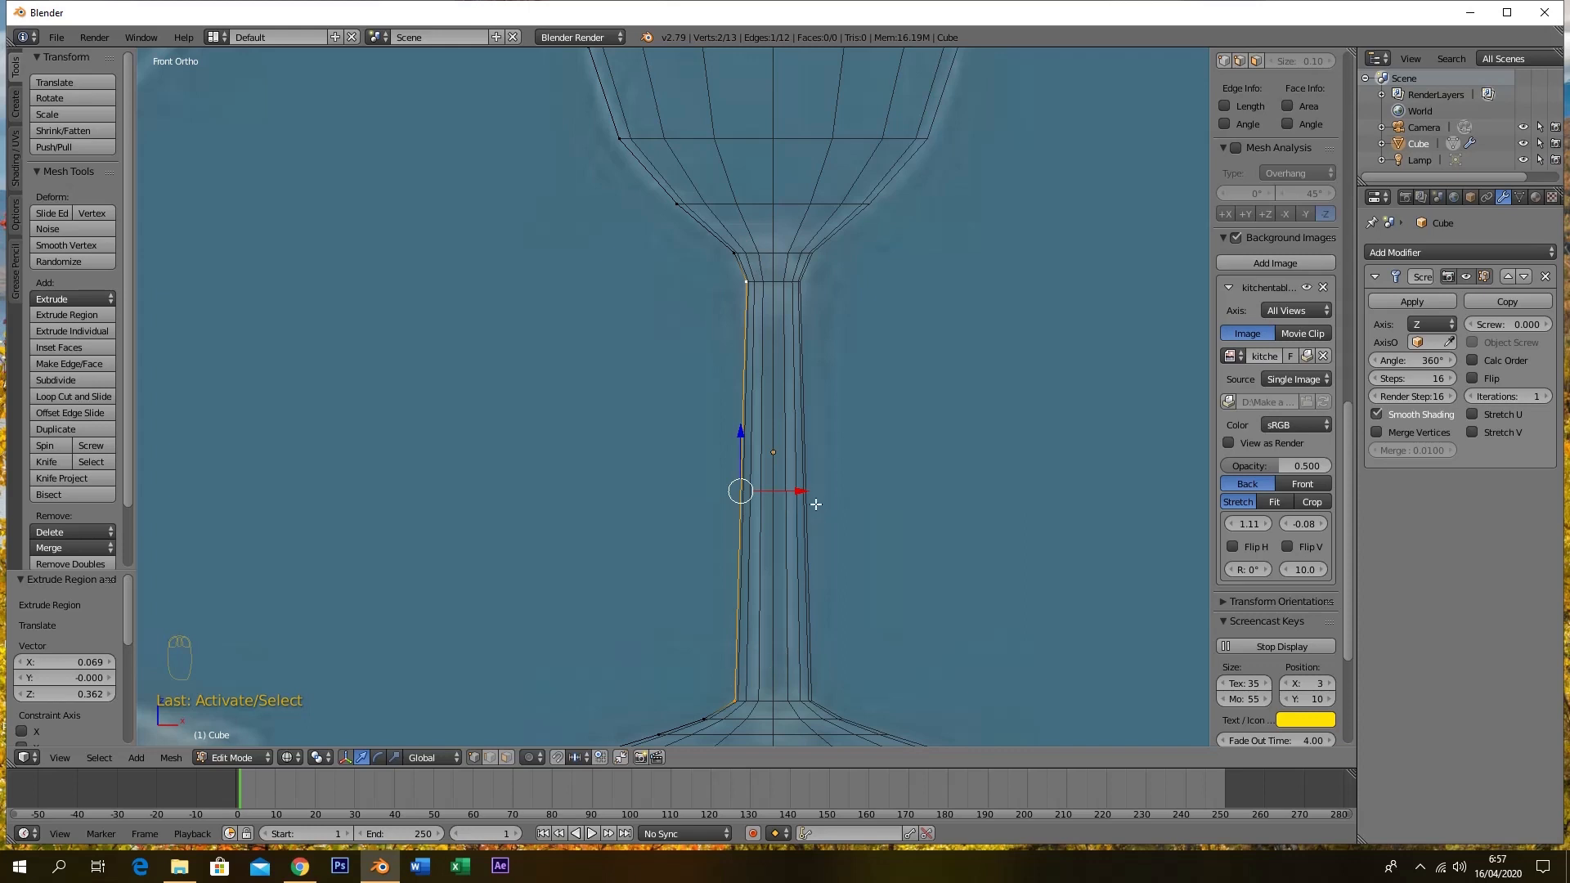
drag(802, 491, 811, 496)
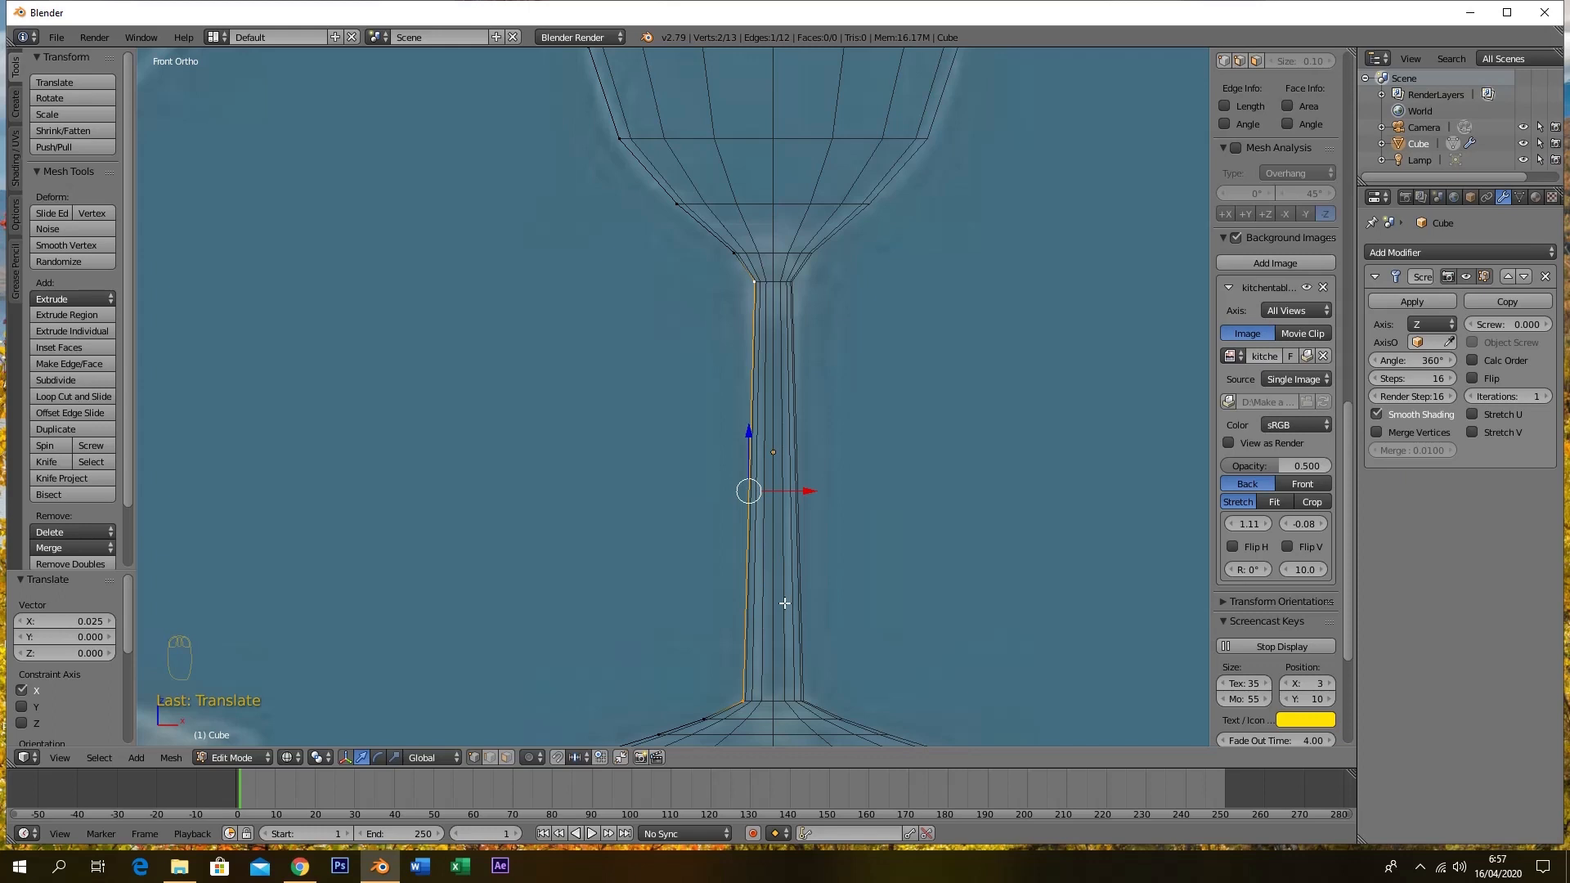
Flatten the stem edge to vertical by scaling it to 0 along X, and move it about 0.015 units inward
key(s)
key(x)
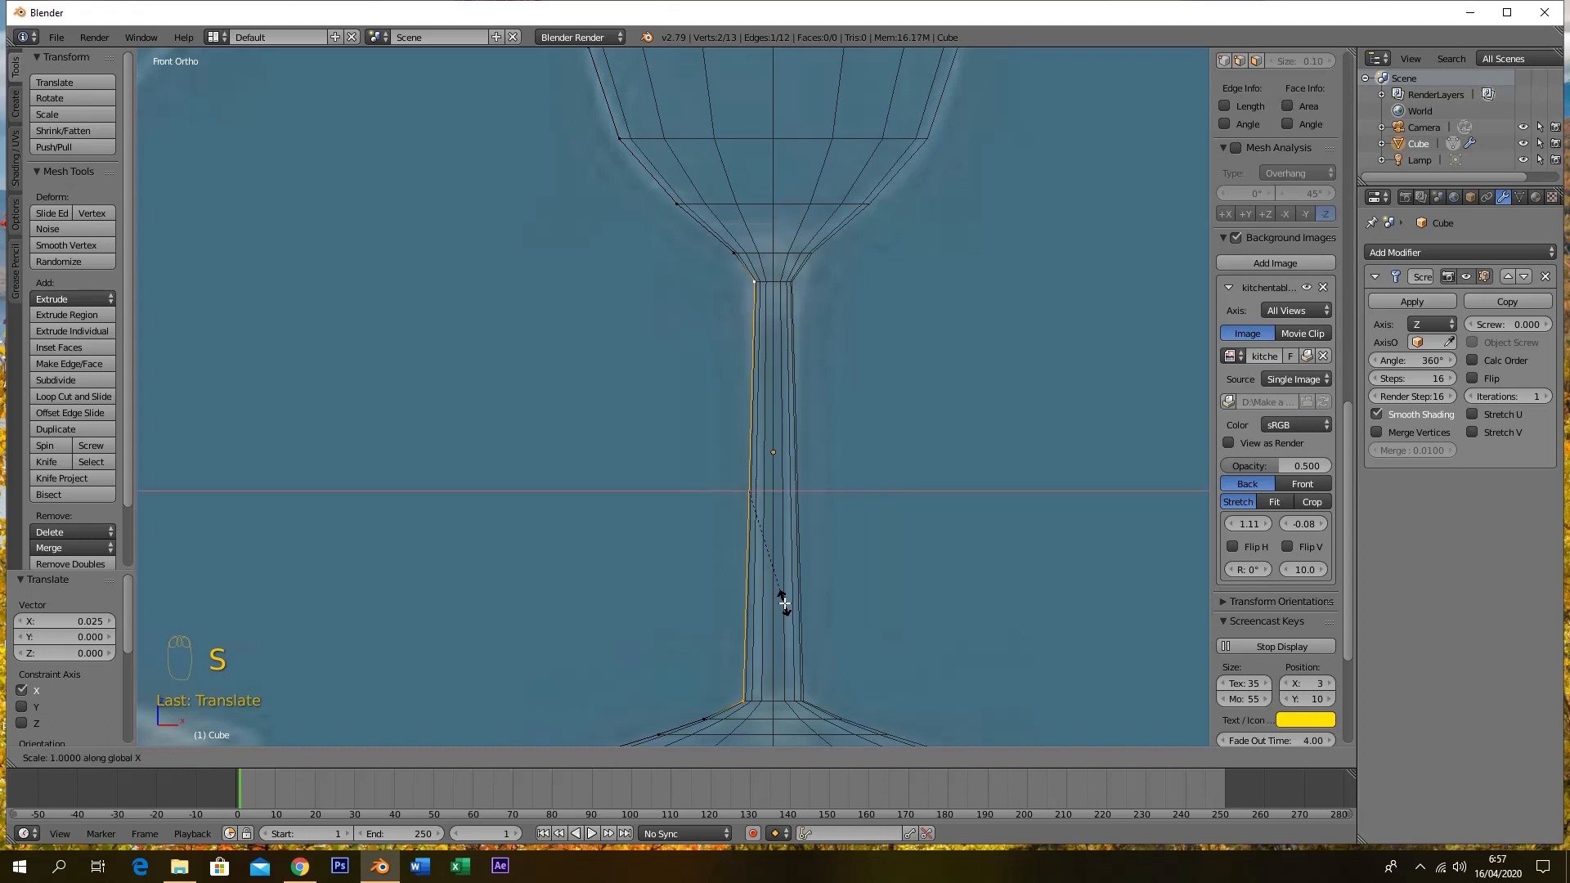
key(0)
key(Return)
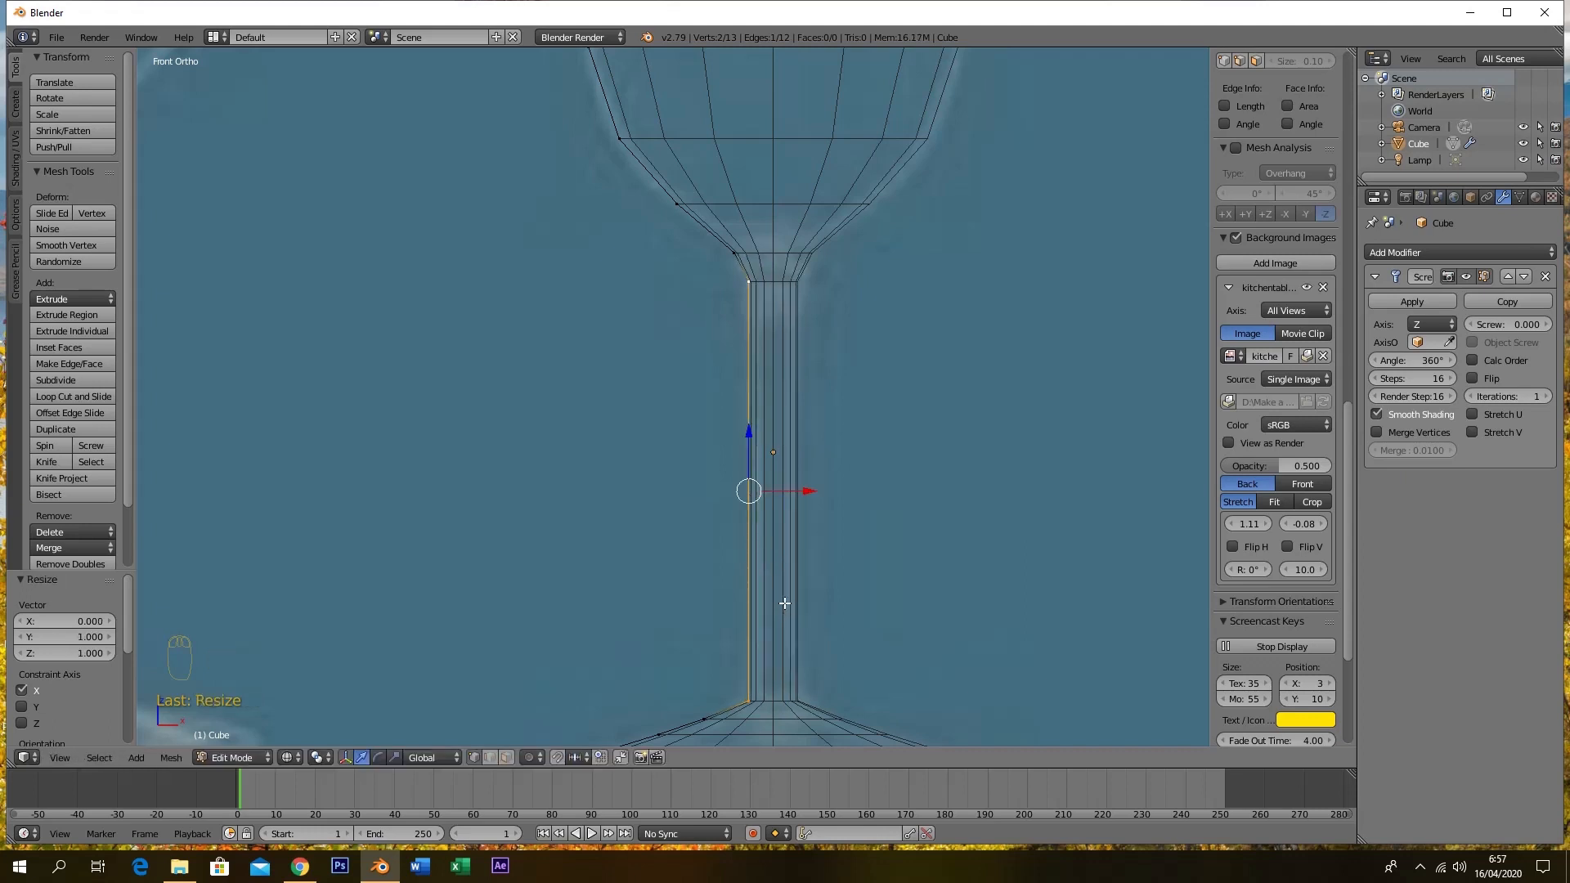
drag(810, 491, 812, 491)
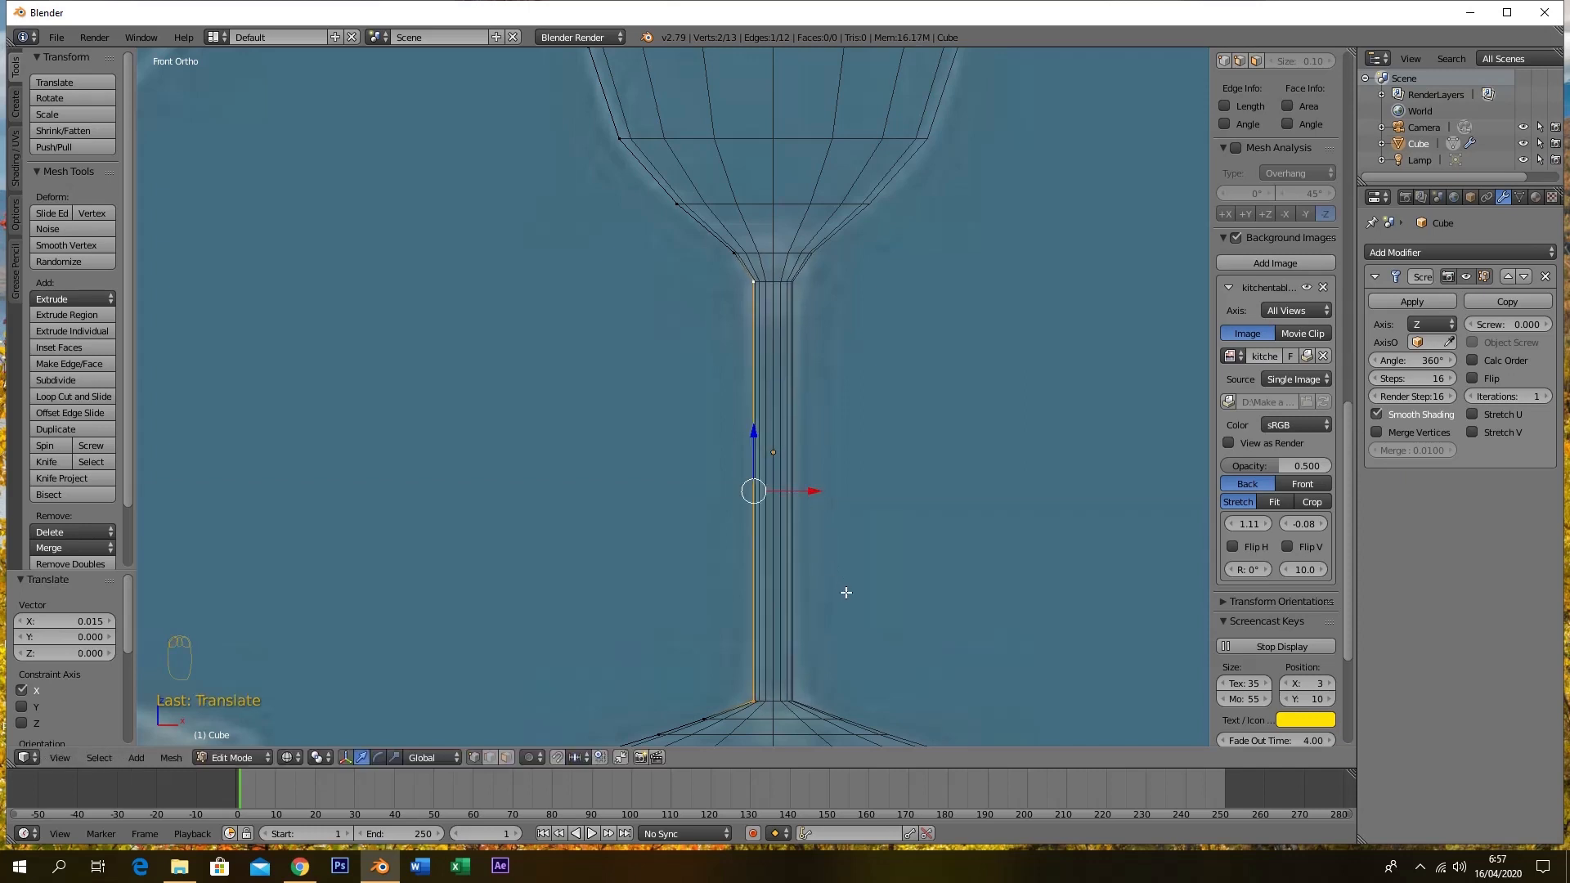
Move a vertex on the base's slope about 0.045 units inward along X and raise the stem's lower vertex about 0.036 units
shift+middle_drag(845, 592, 876, 393)
right_click(777, 521)
mouse_move(777, 520)
mouse_down()
mouse_move(794, 525)
mouse_move(758, 543)
mouse_up()
right_click(679, 538)
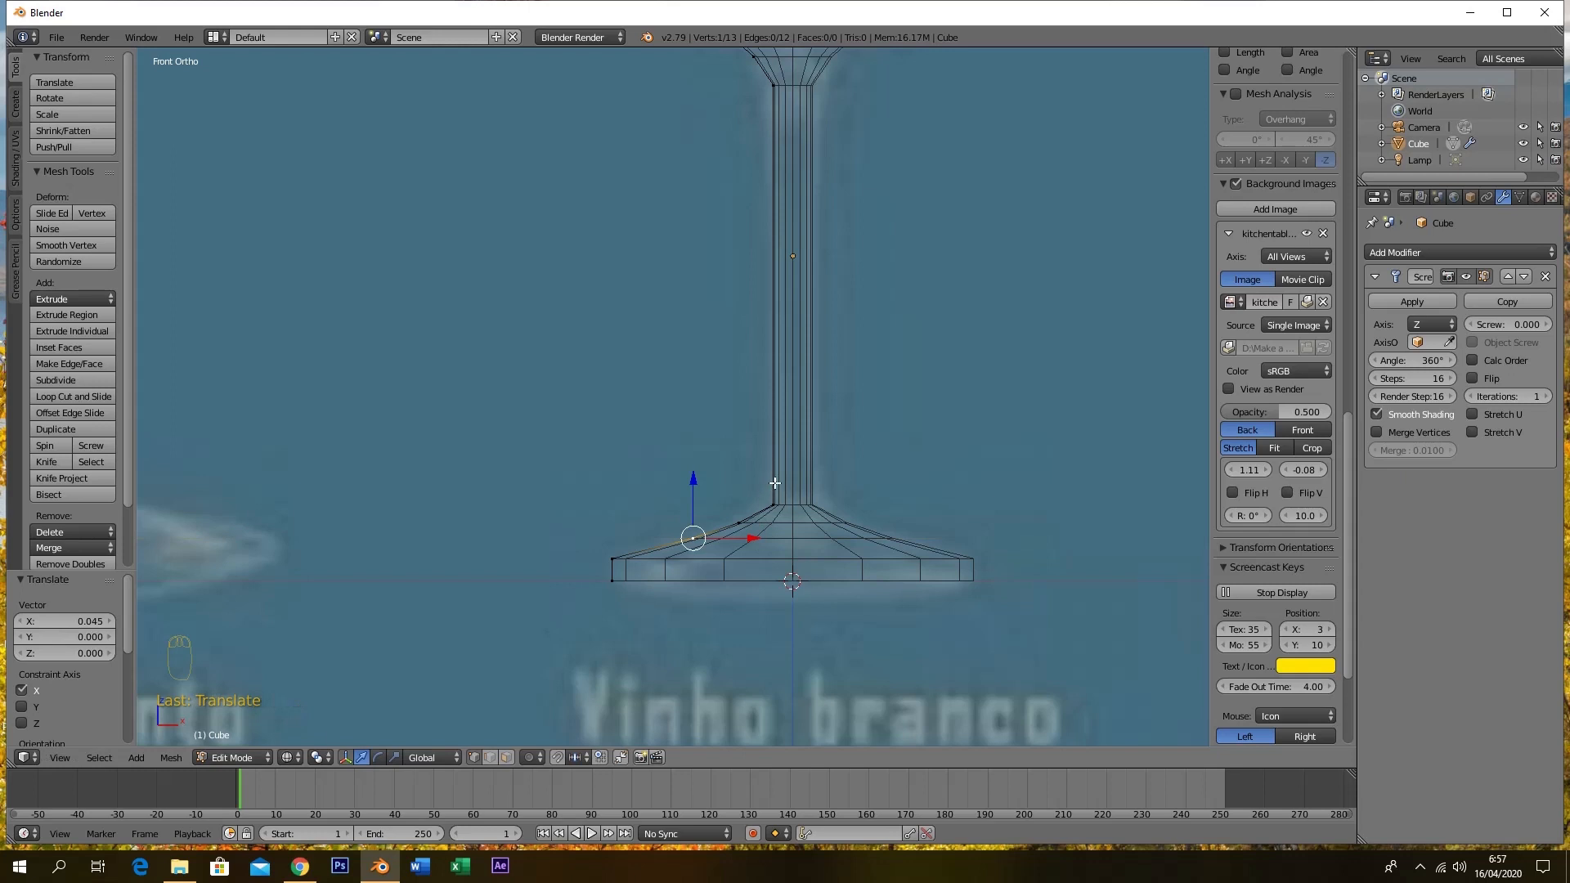
scroll(777, 492, up, 3)
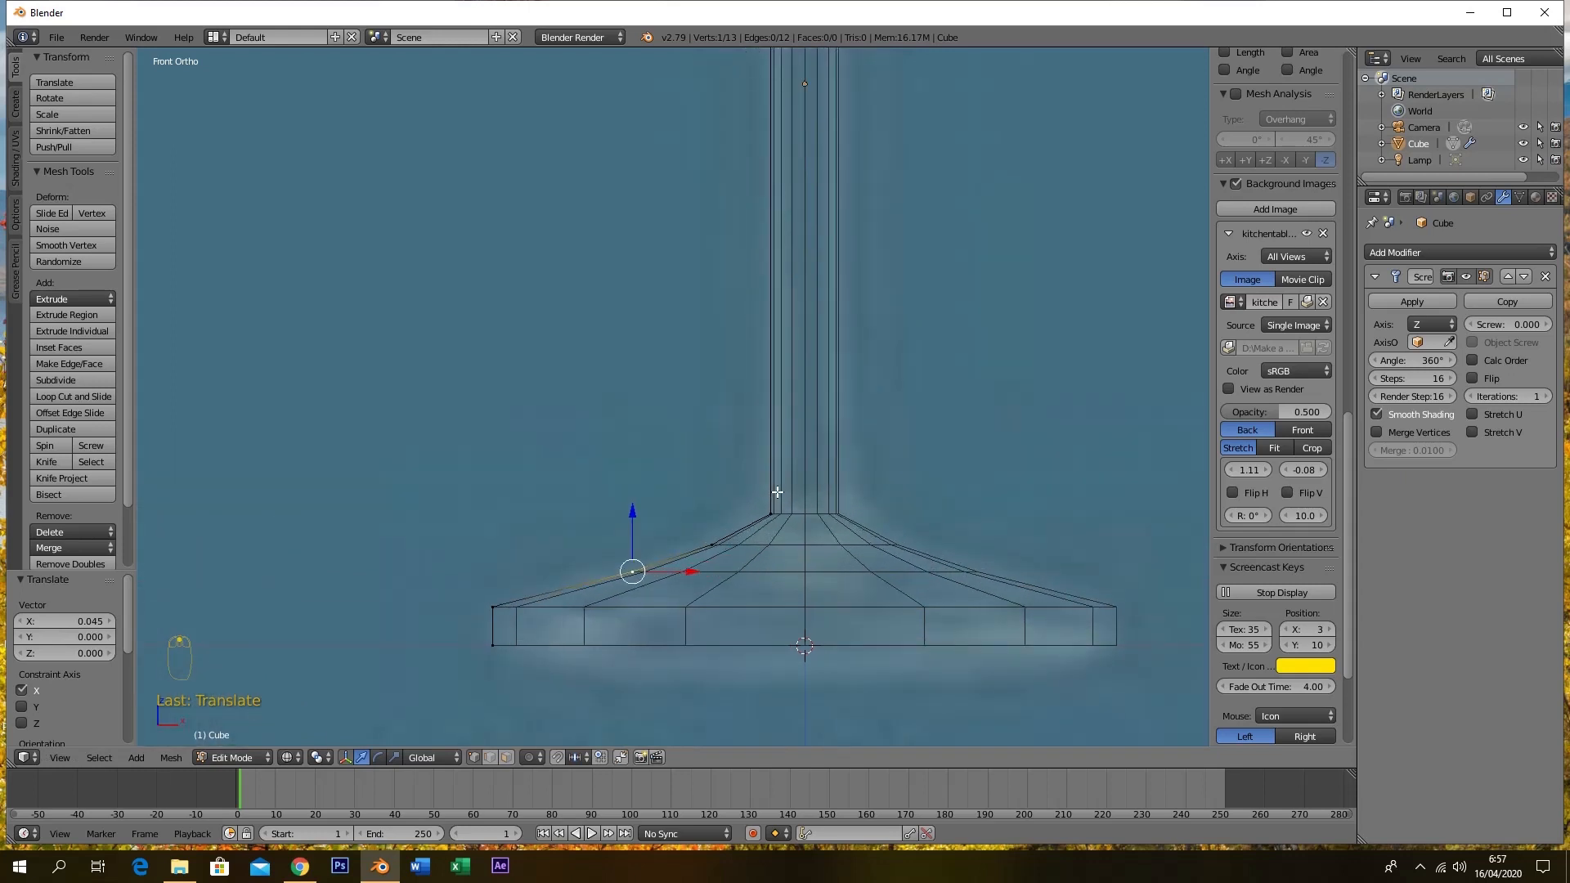
right_click(770, 516)
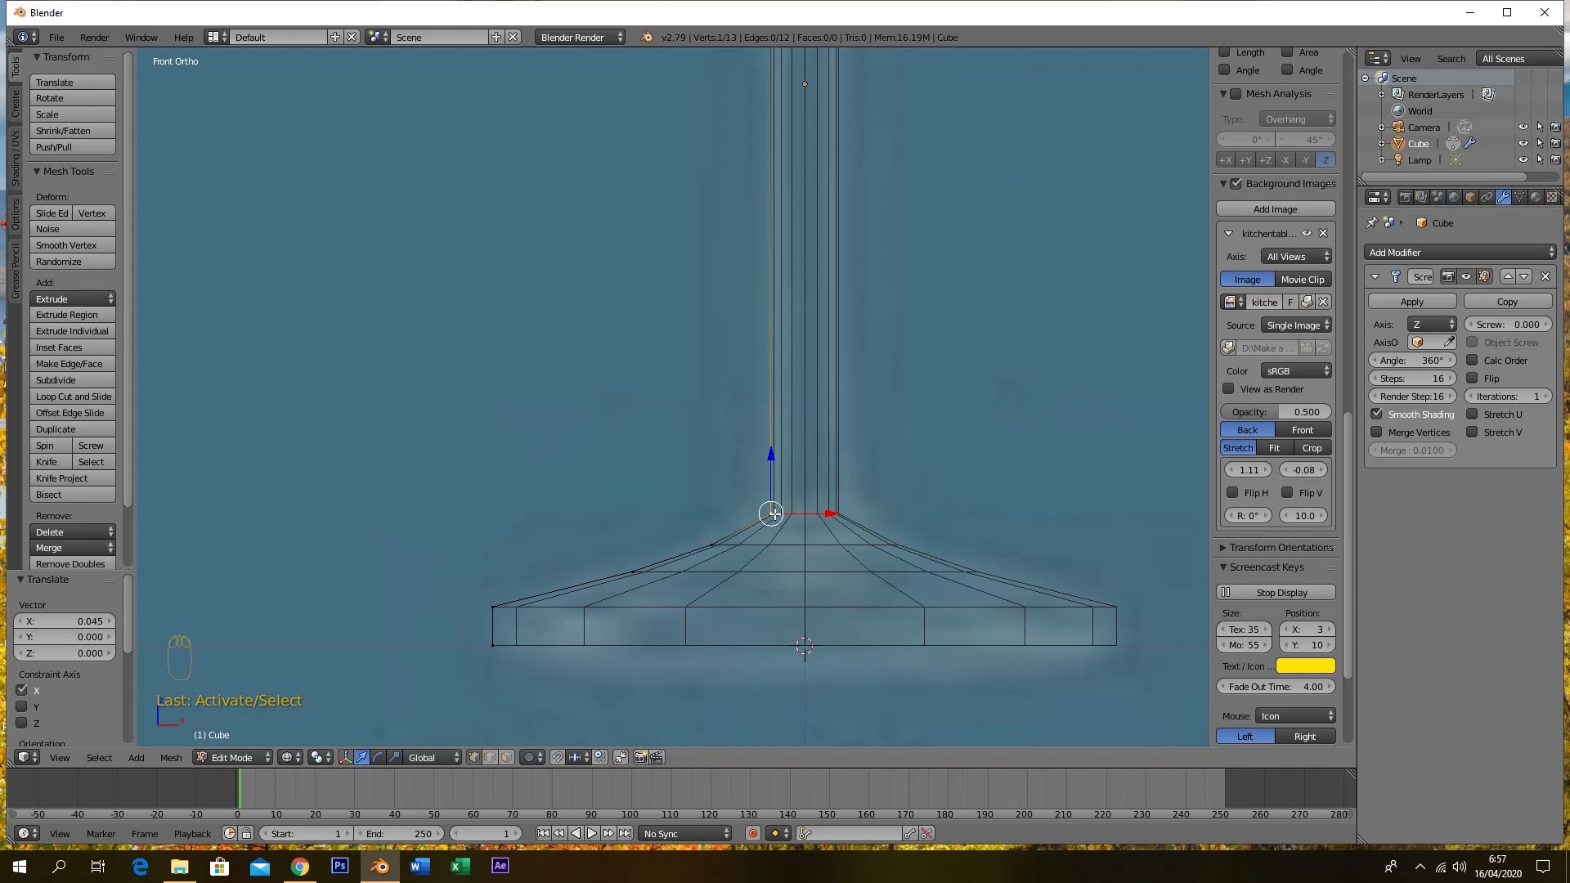
drag(771, 454, 765, 439)
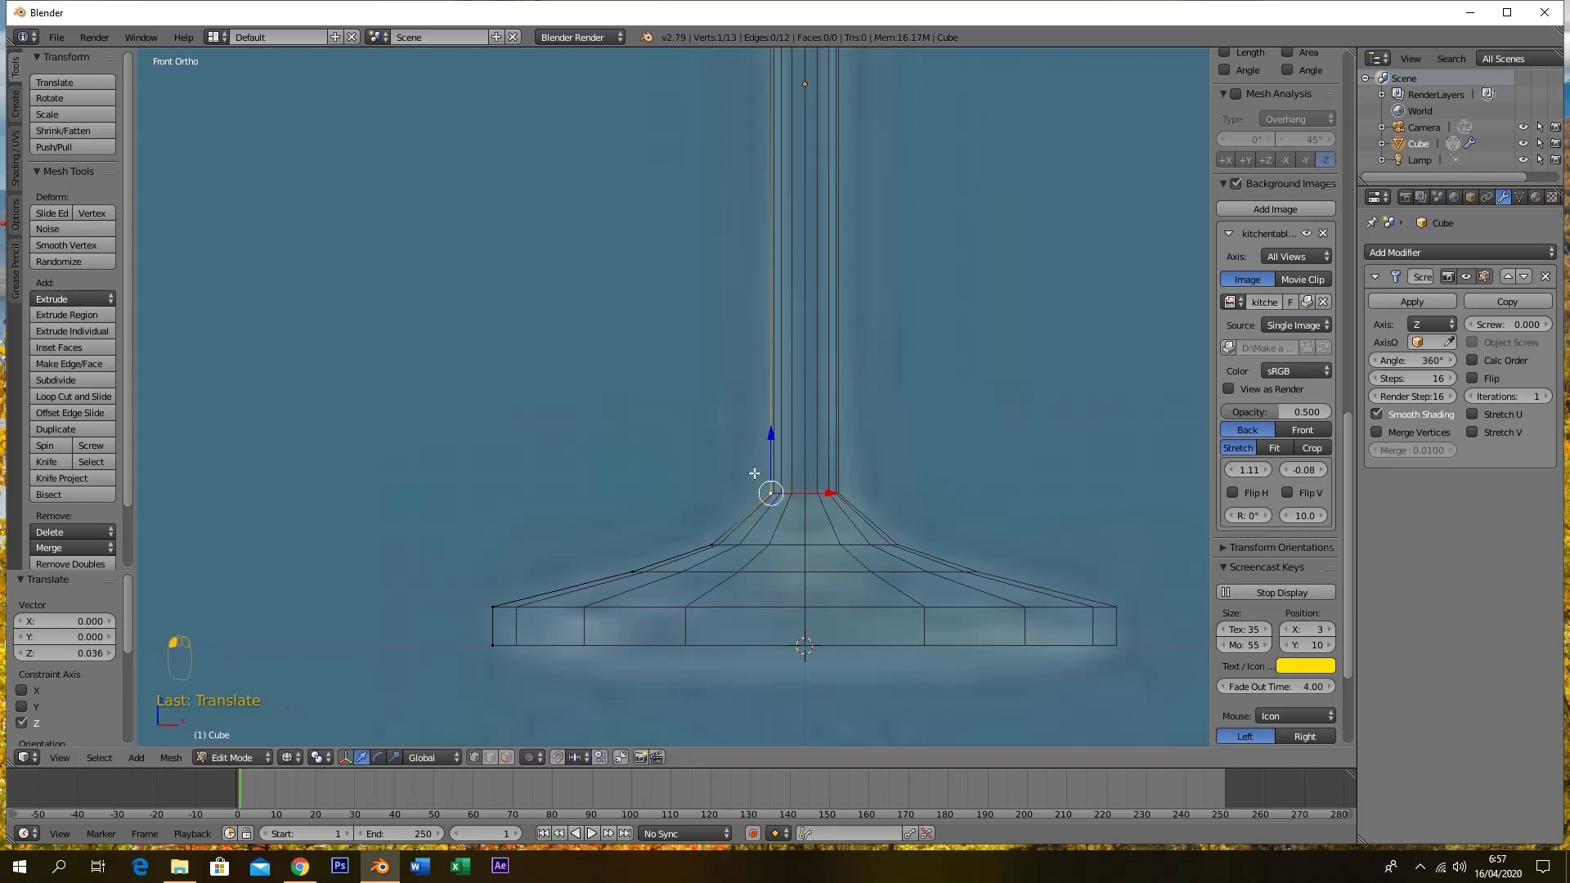
Add one loop cut to the segment just below the stem and move its vertex about 0.013 units inward along X
key(ctrl+r)
click(748, 515)
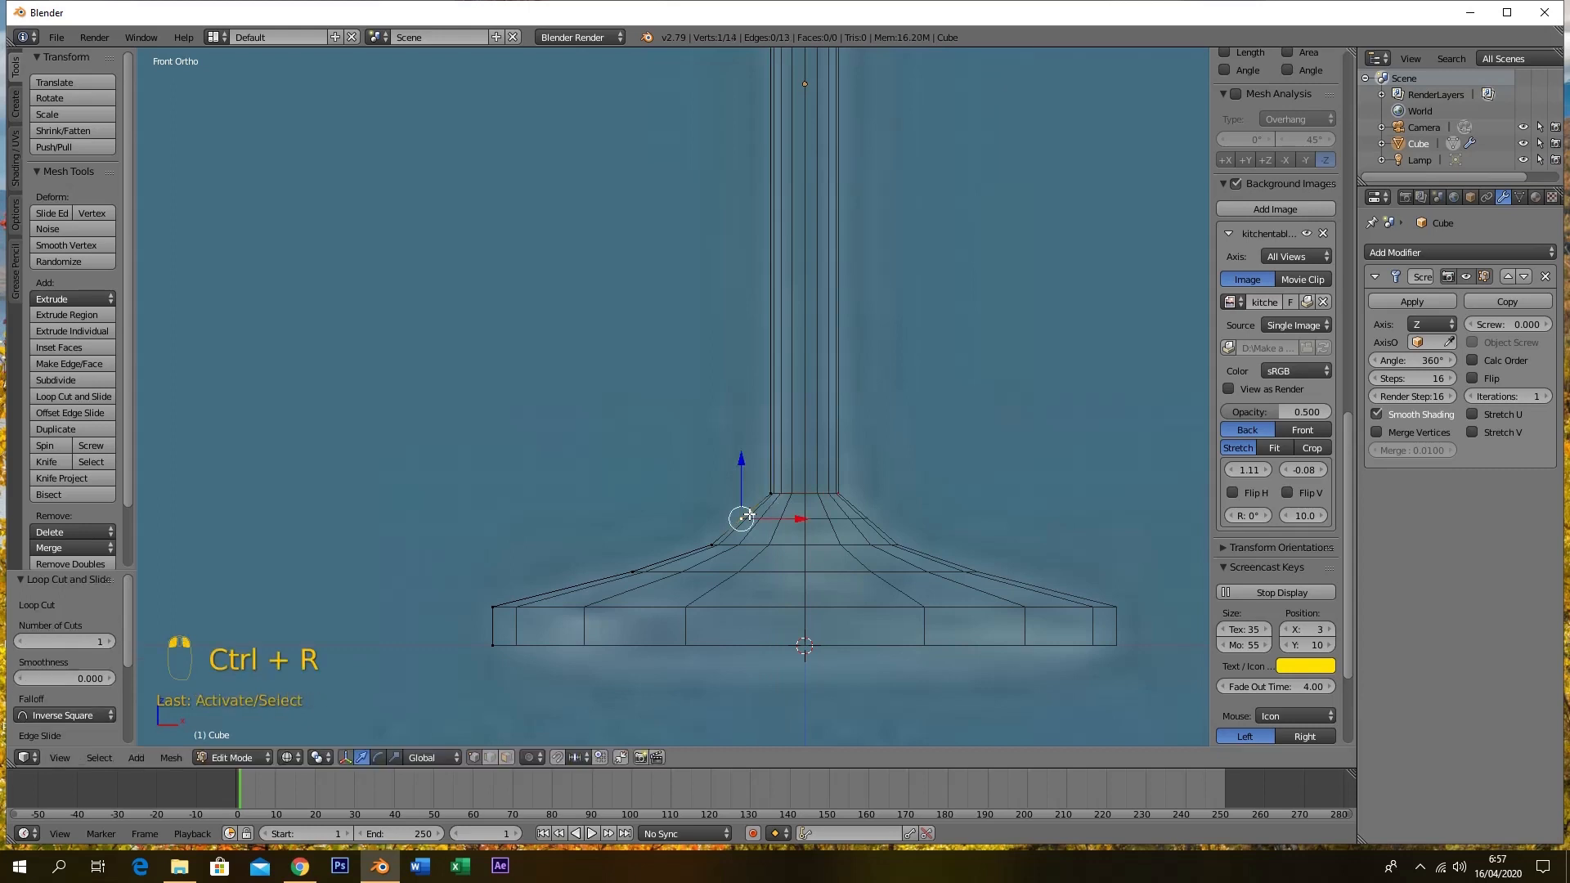
mouse_move(798, 521)
mouse_down()
mouse_move(850, 517)
mouse_move(805, 530)
mouse_up()
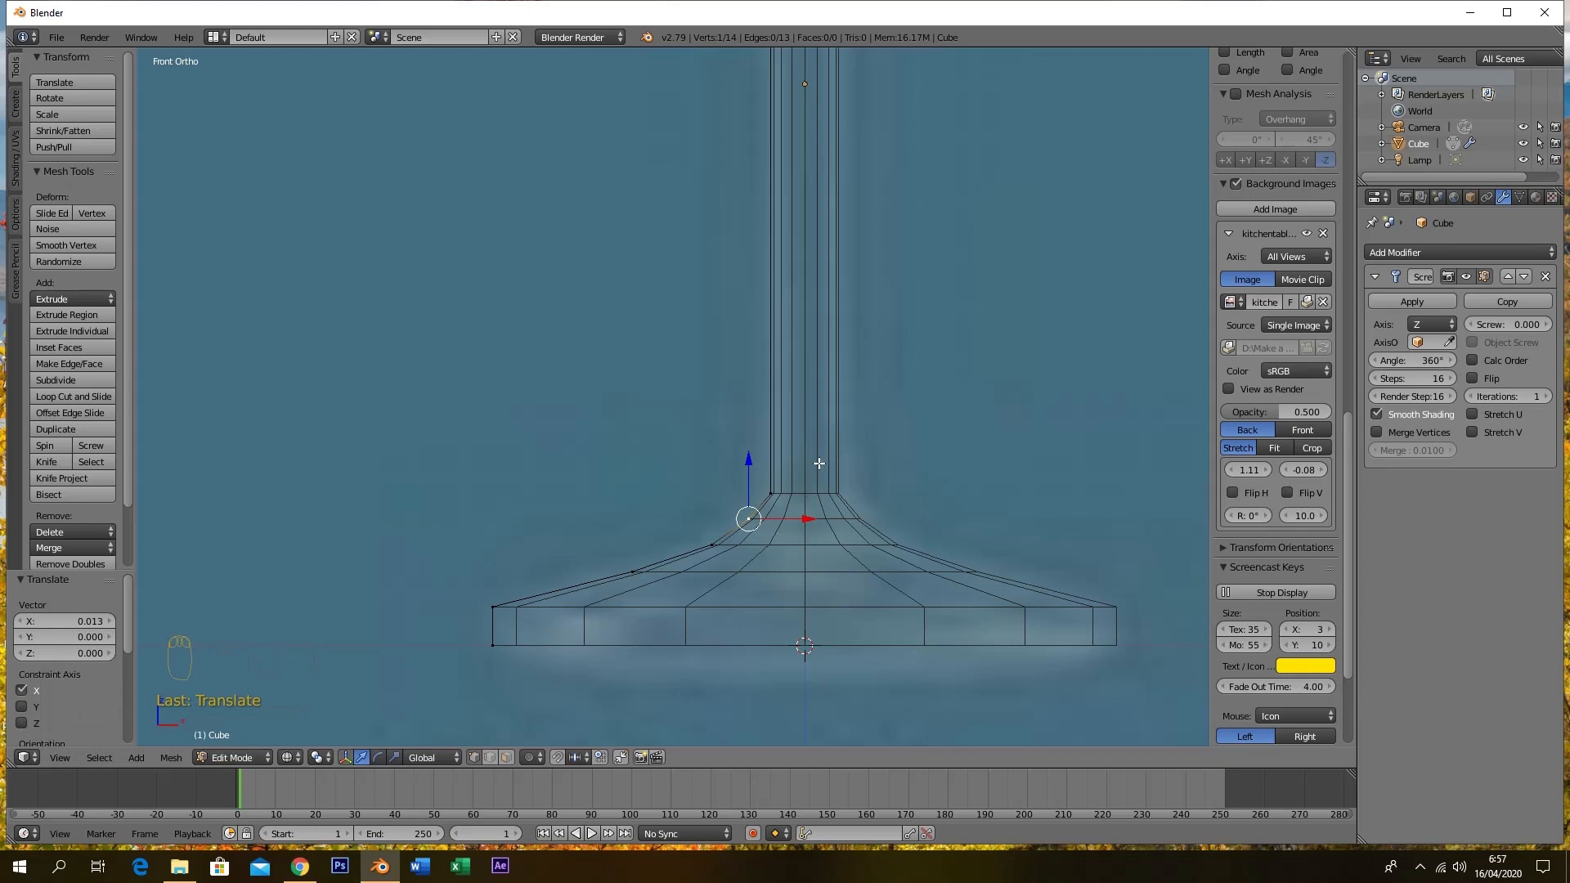
Examine the revolved bowl and its open rim from above in solid shading
scroll(819, 461, down, 5)
shift+middle_drag(845, 365, 819, 649)
shift+middle_drag(770, 365, 824, 636)
middle_drag(815, 366, 813, 456)
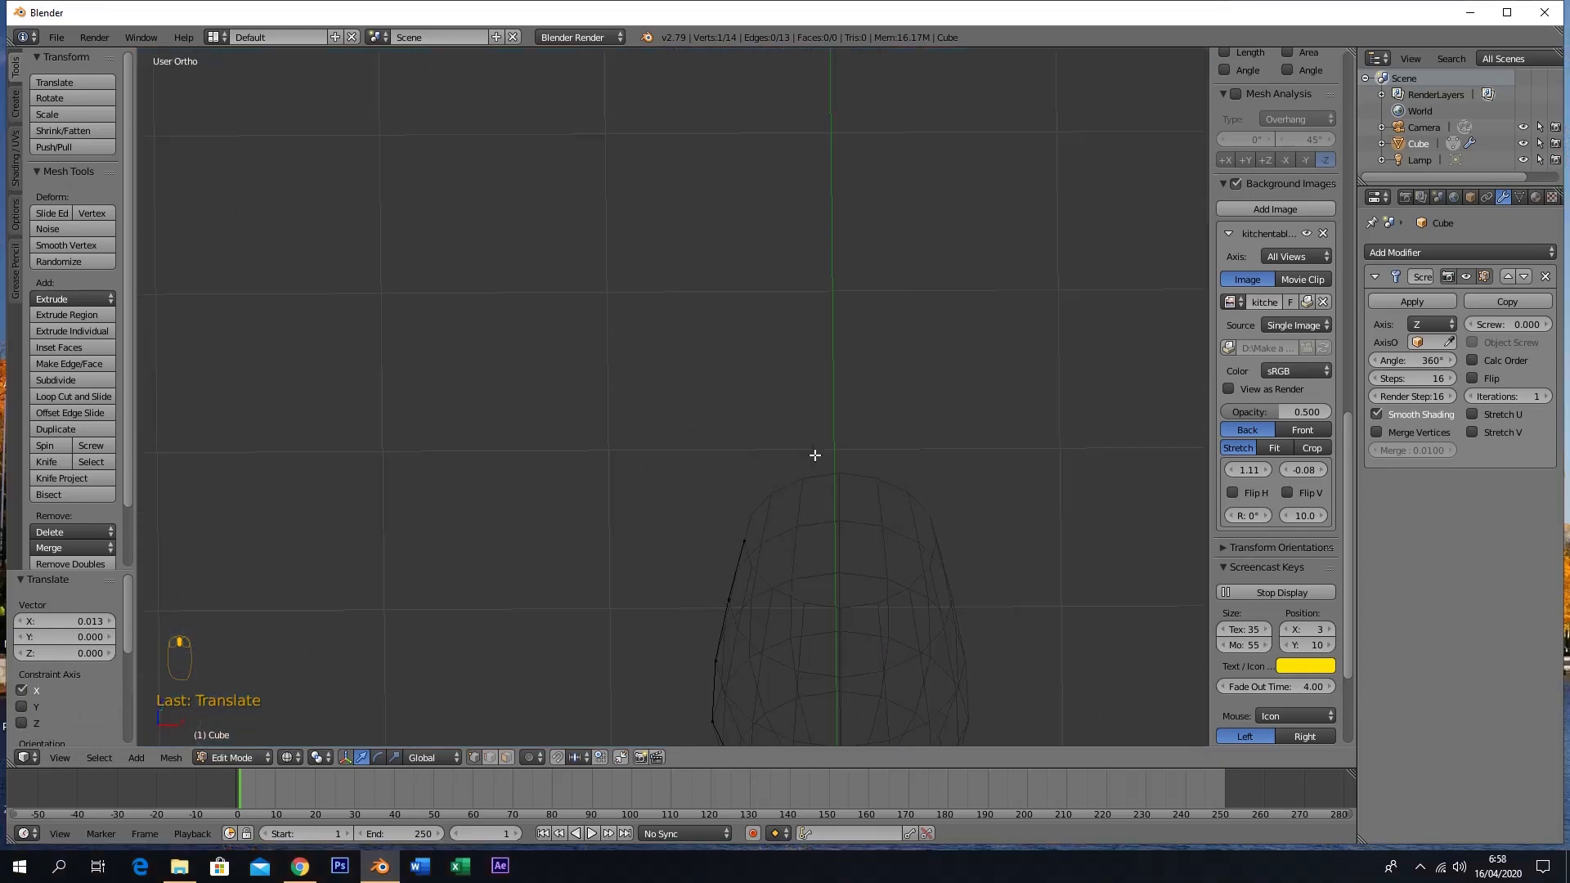
key(z)
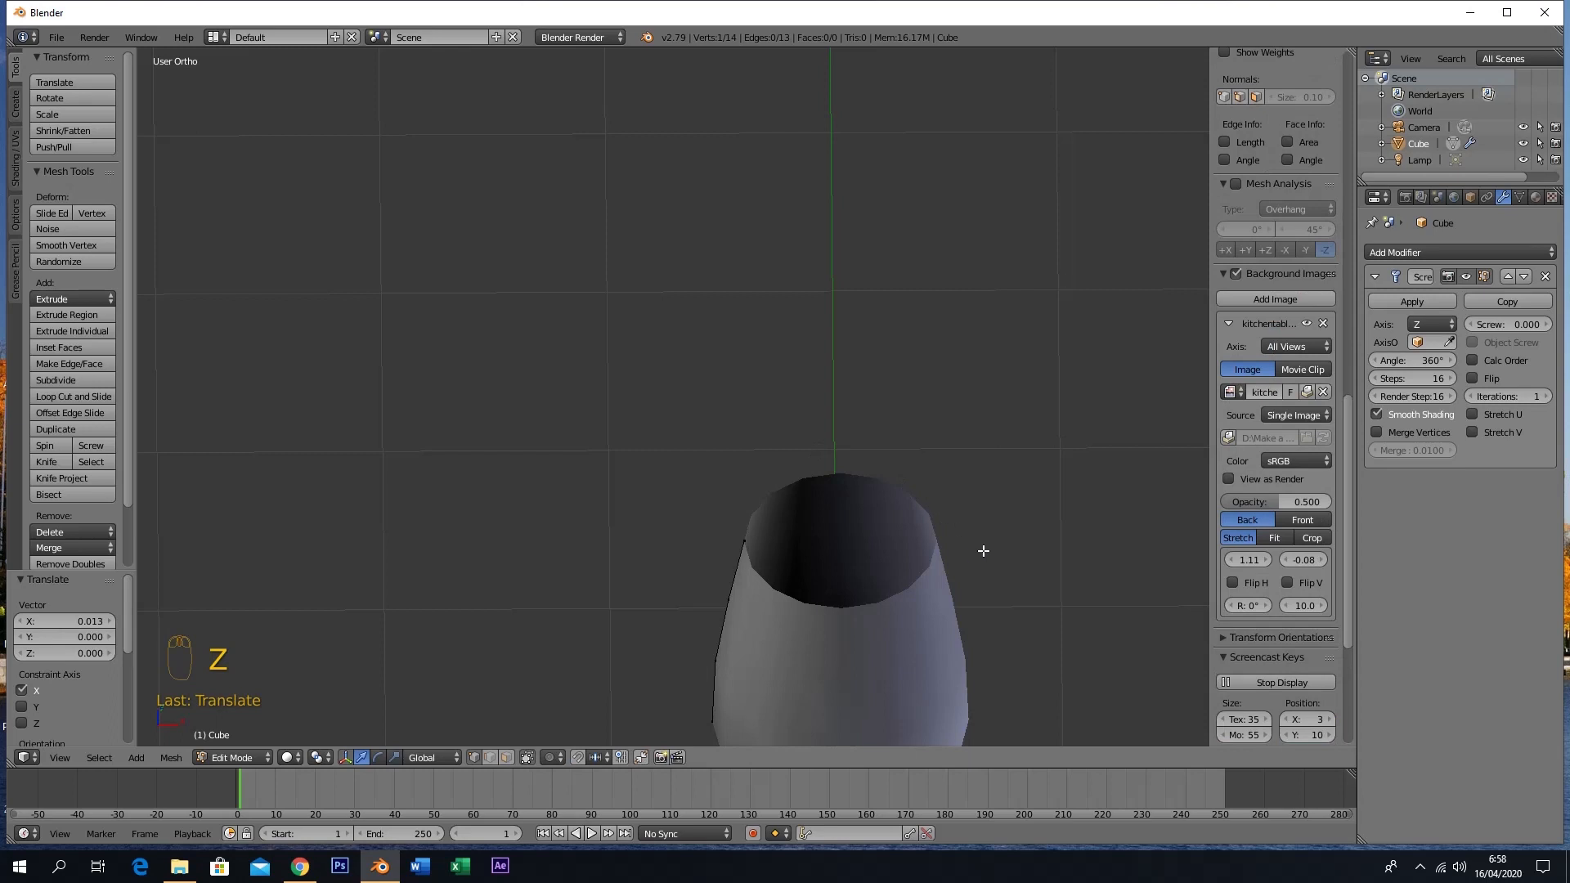
shift+middle_drag(981, 550, 932, 309)
mouse_move(950, 367)
middle_down()
mouse_move(1009, 403)
mouse_move(1030, 474)
mouse_move(1013, 438)
mouse_move(961, 556)
mouse_move(1027, 295)
mouse_move(960, 315)
mouse_move(959, 357)
middle_up()
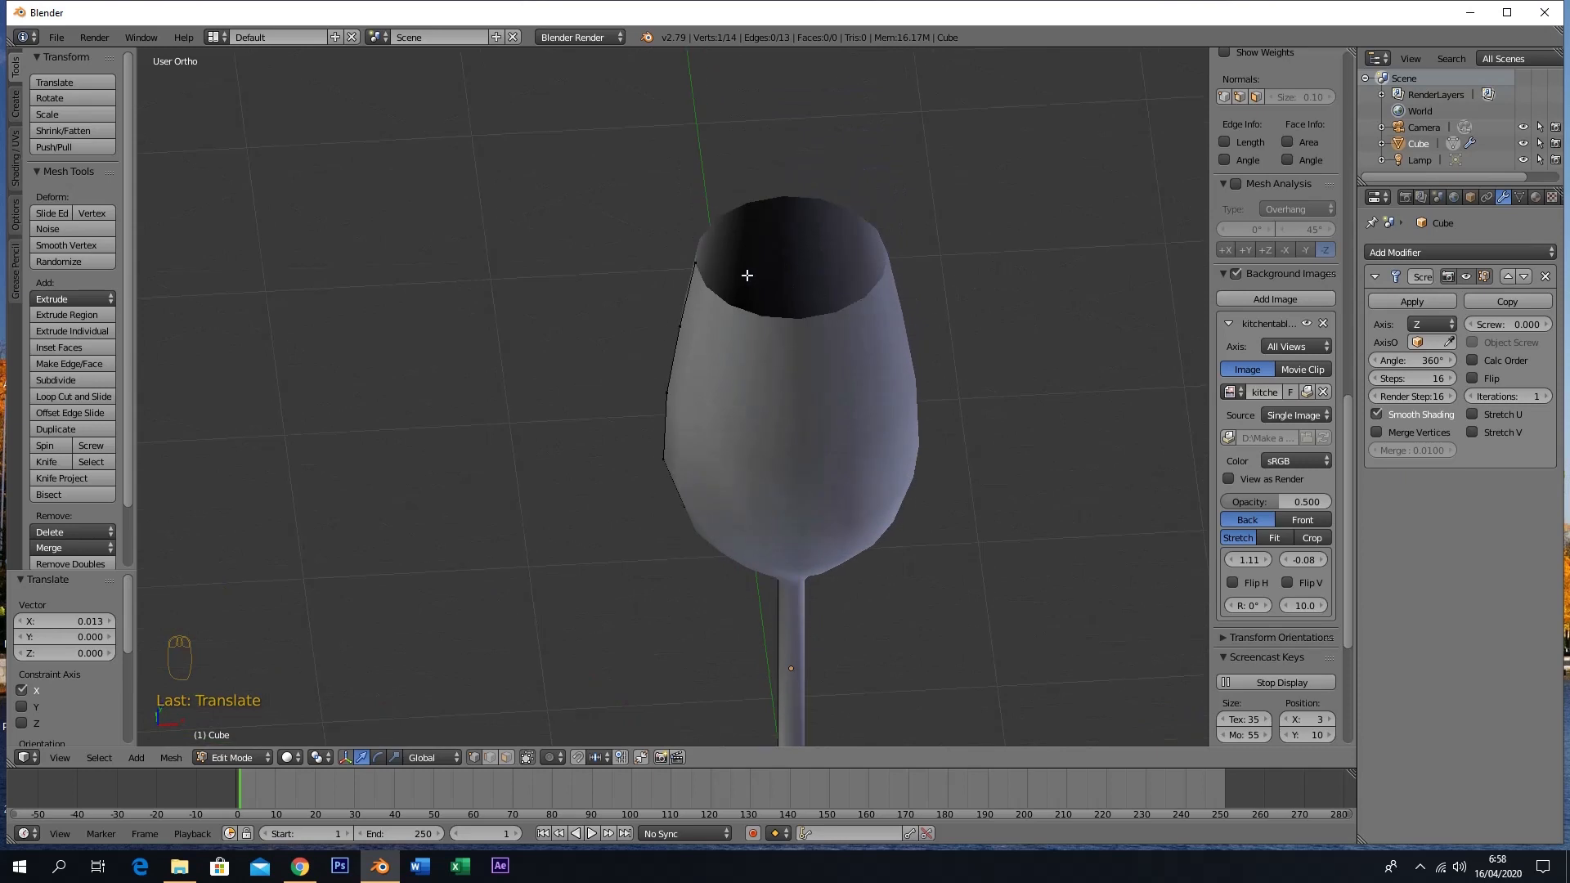
In front wireframe view, extrude the rim vertex about 0.046 units inward, followed by two segments down inside the bowl's wall
key(KP_1)
key(z)
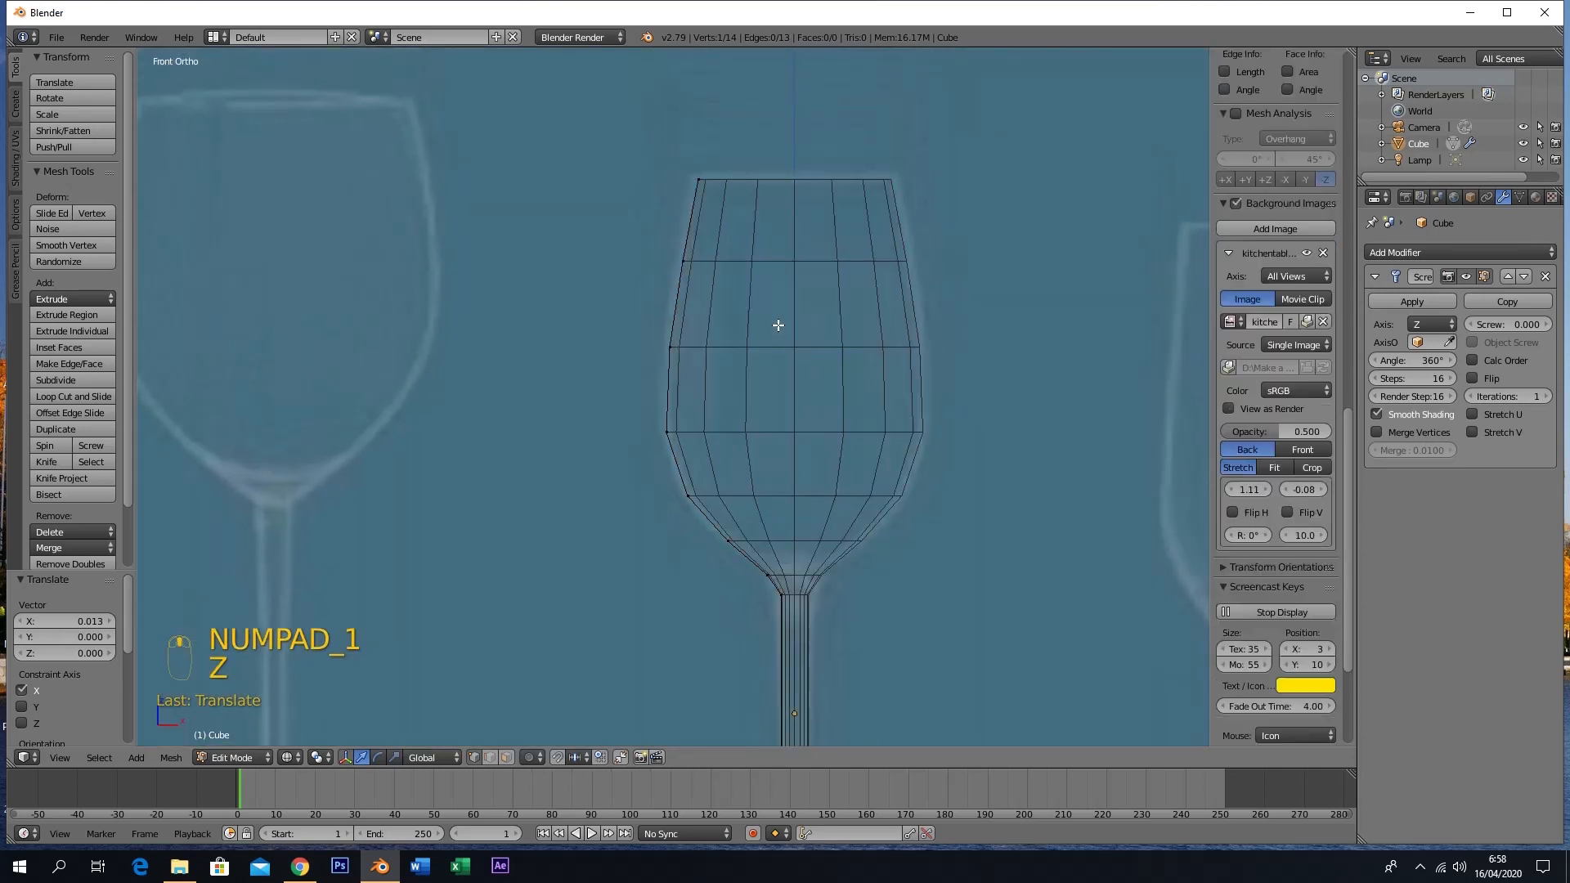
shift+middle_drag(754, 242, 766, 305)
scroll(736, 288, up, 3)
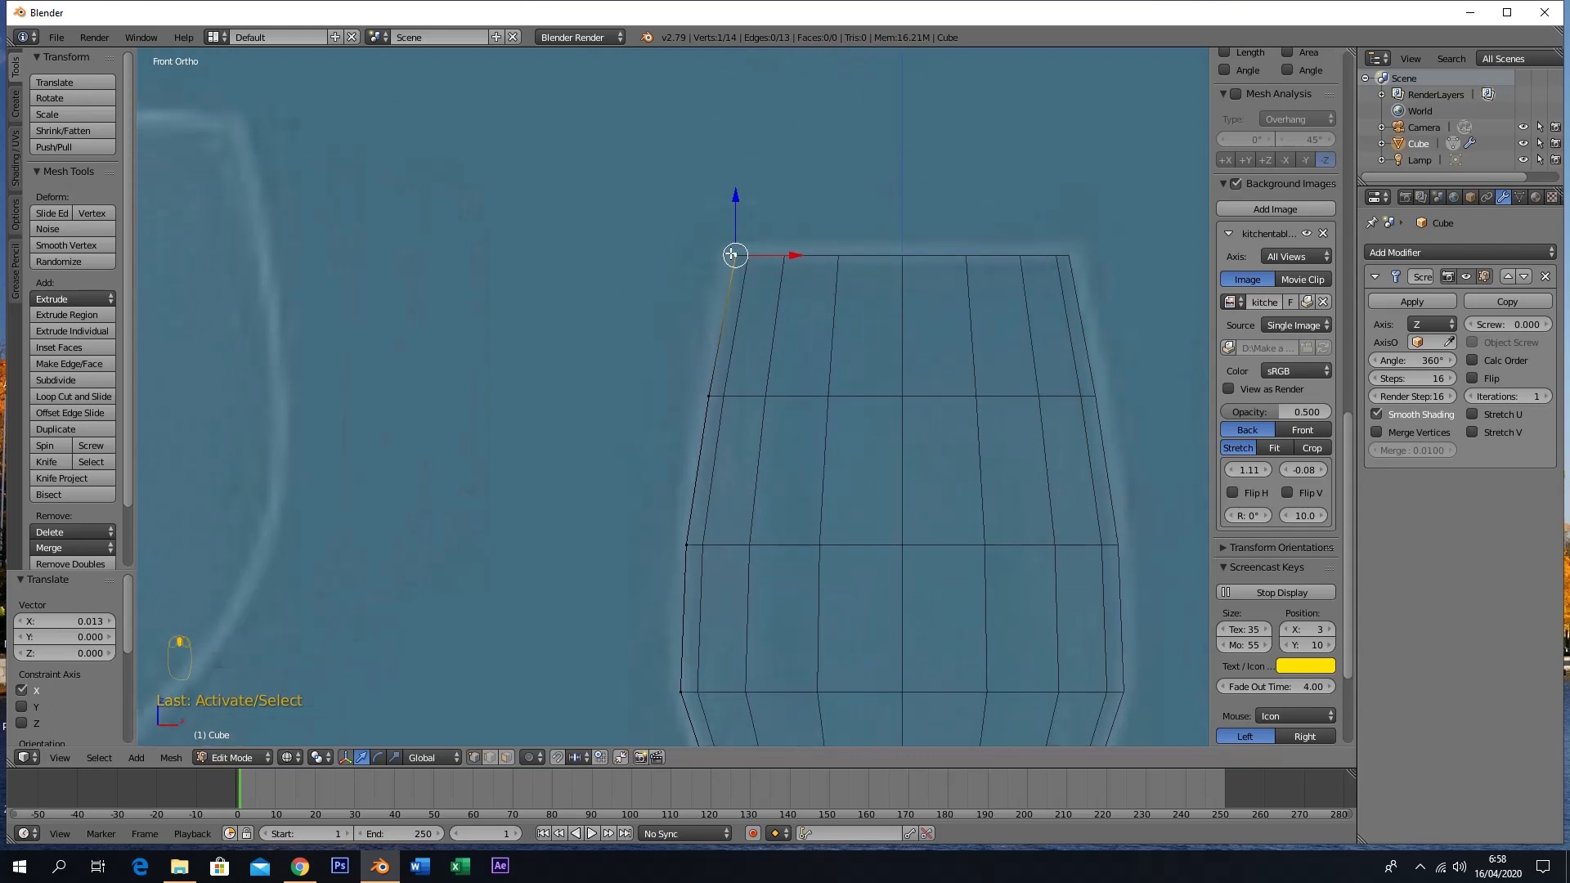
key(e)
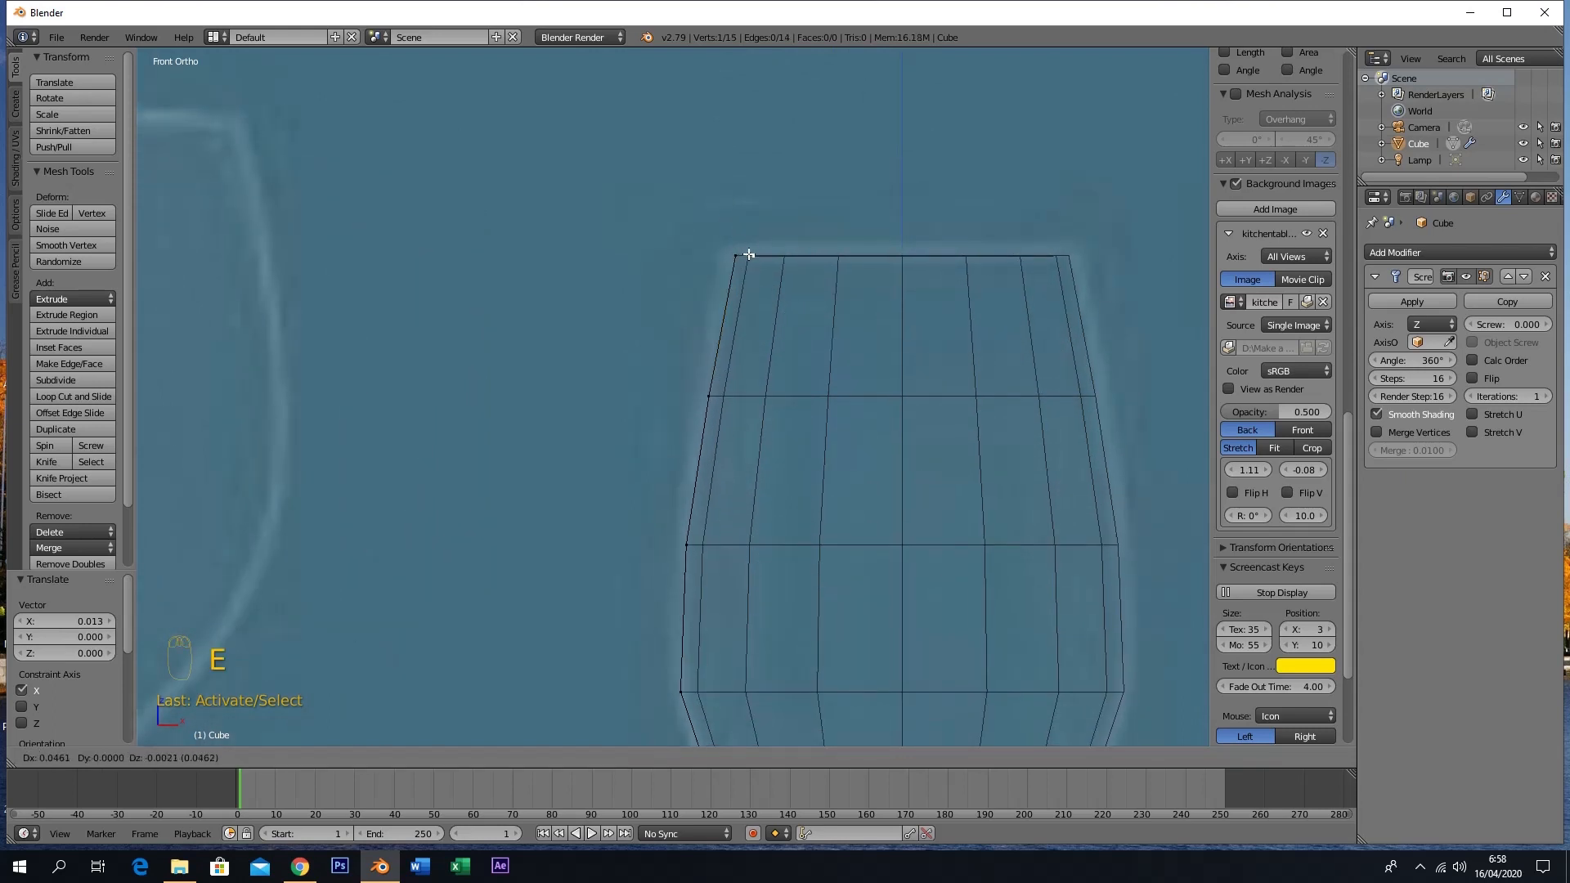
click(749, 255)
key(e)
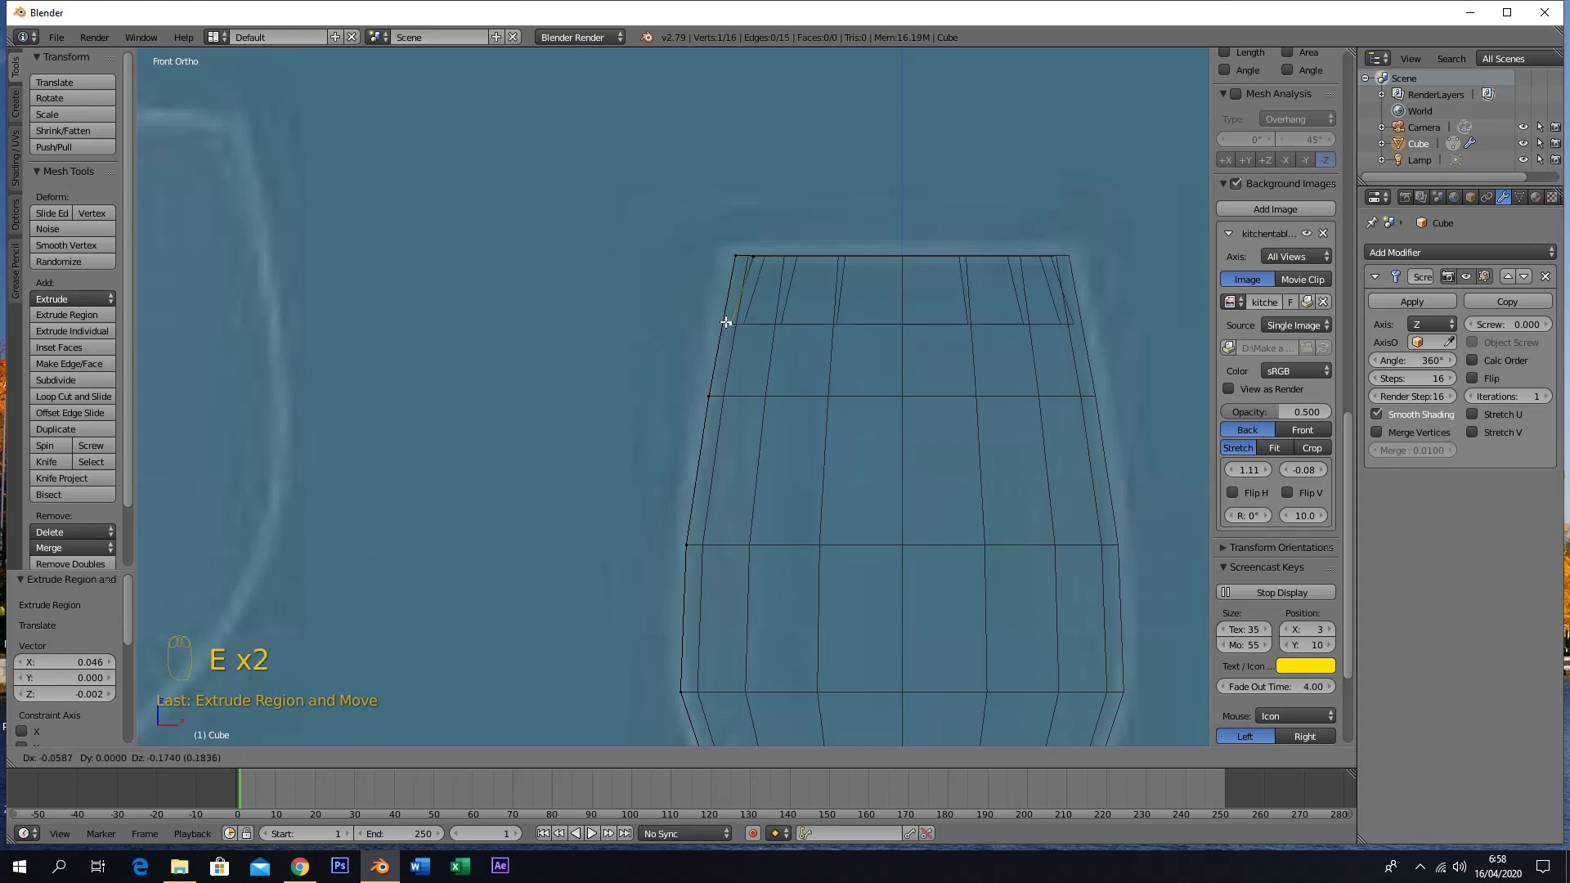
click(725, 397)
key(e)
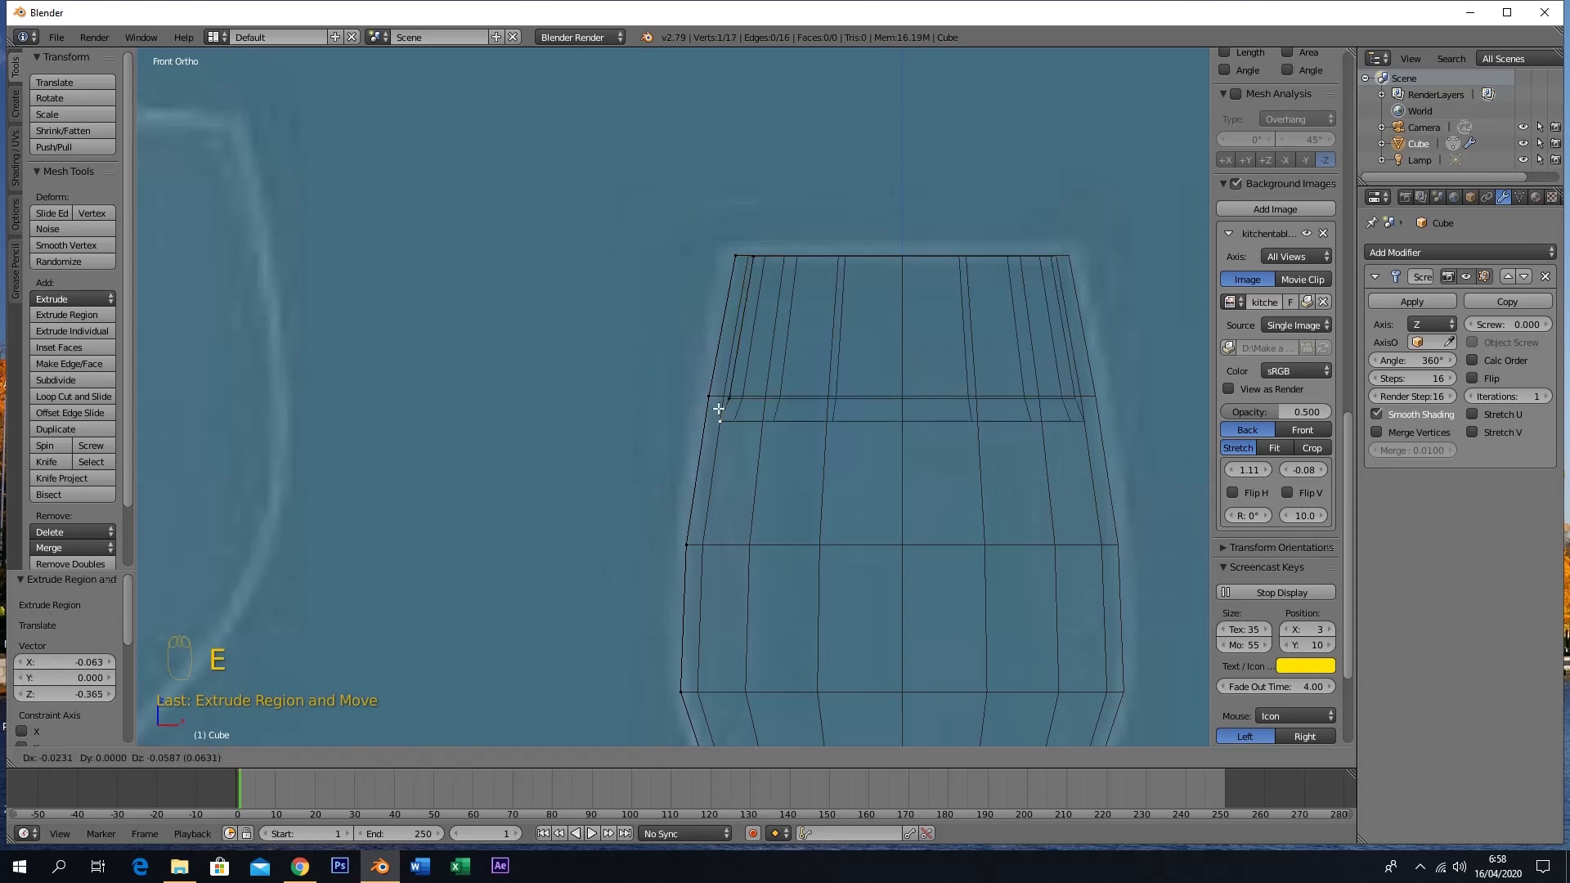
click(702, 541)
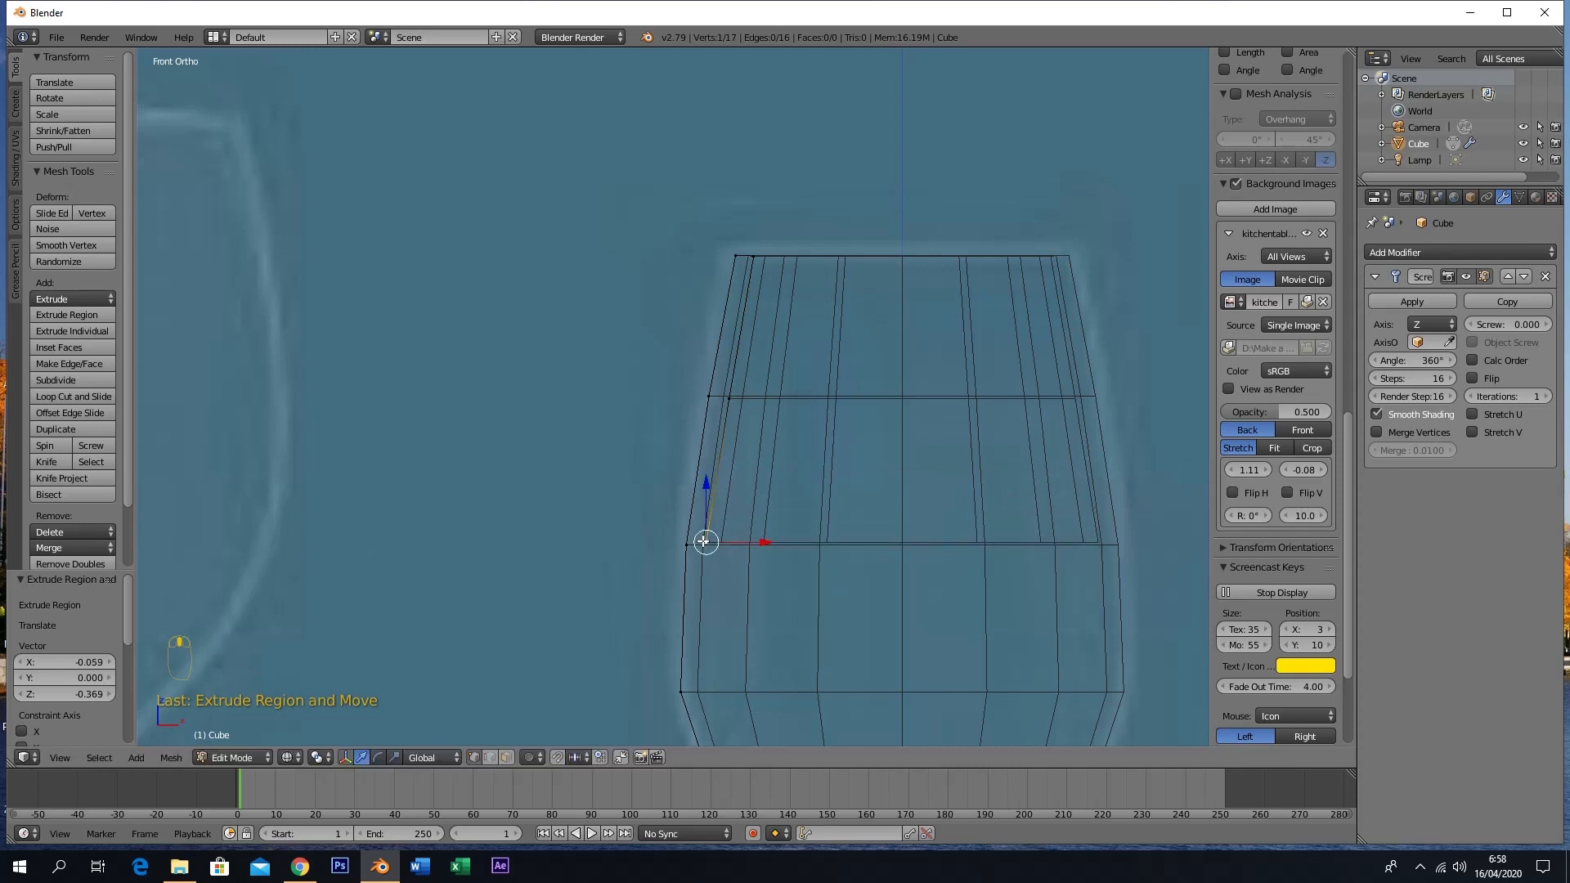
Extrude the inner wall in three more segments, following the outer profile down around the bowl's widest part to its lower curve
shift+middle_drag(702, 541, 696, 363)
key(e)
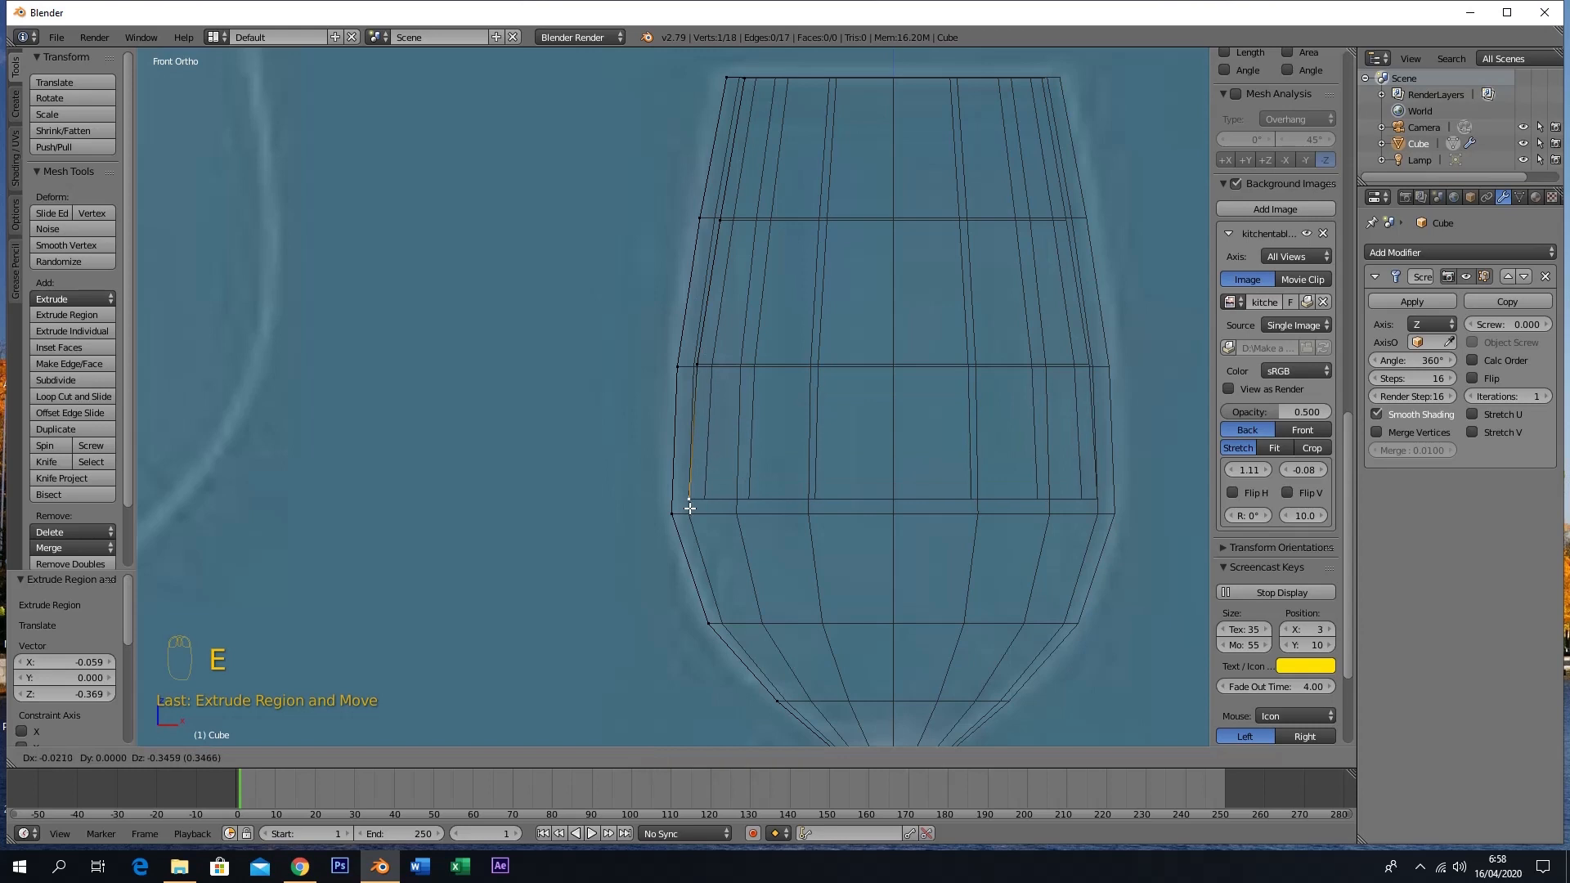
click(693, 523)
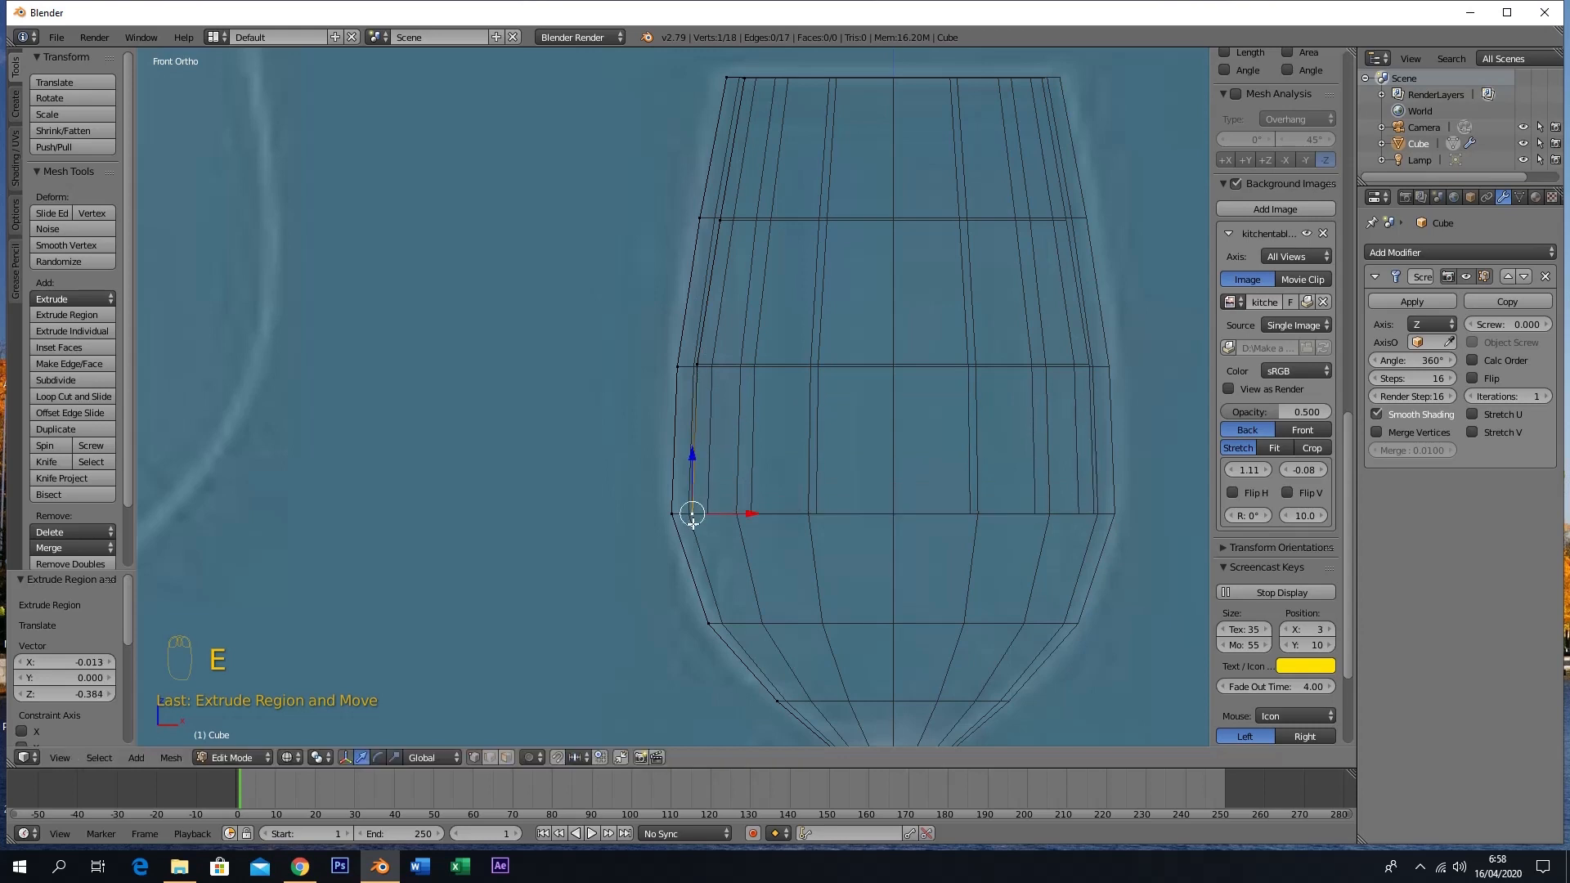
key(e)
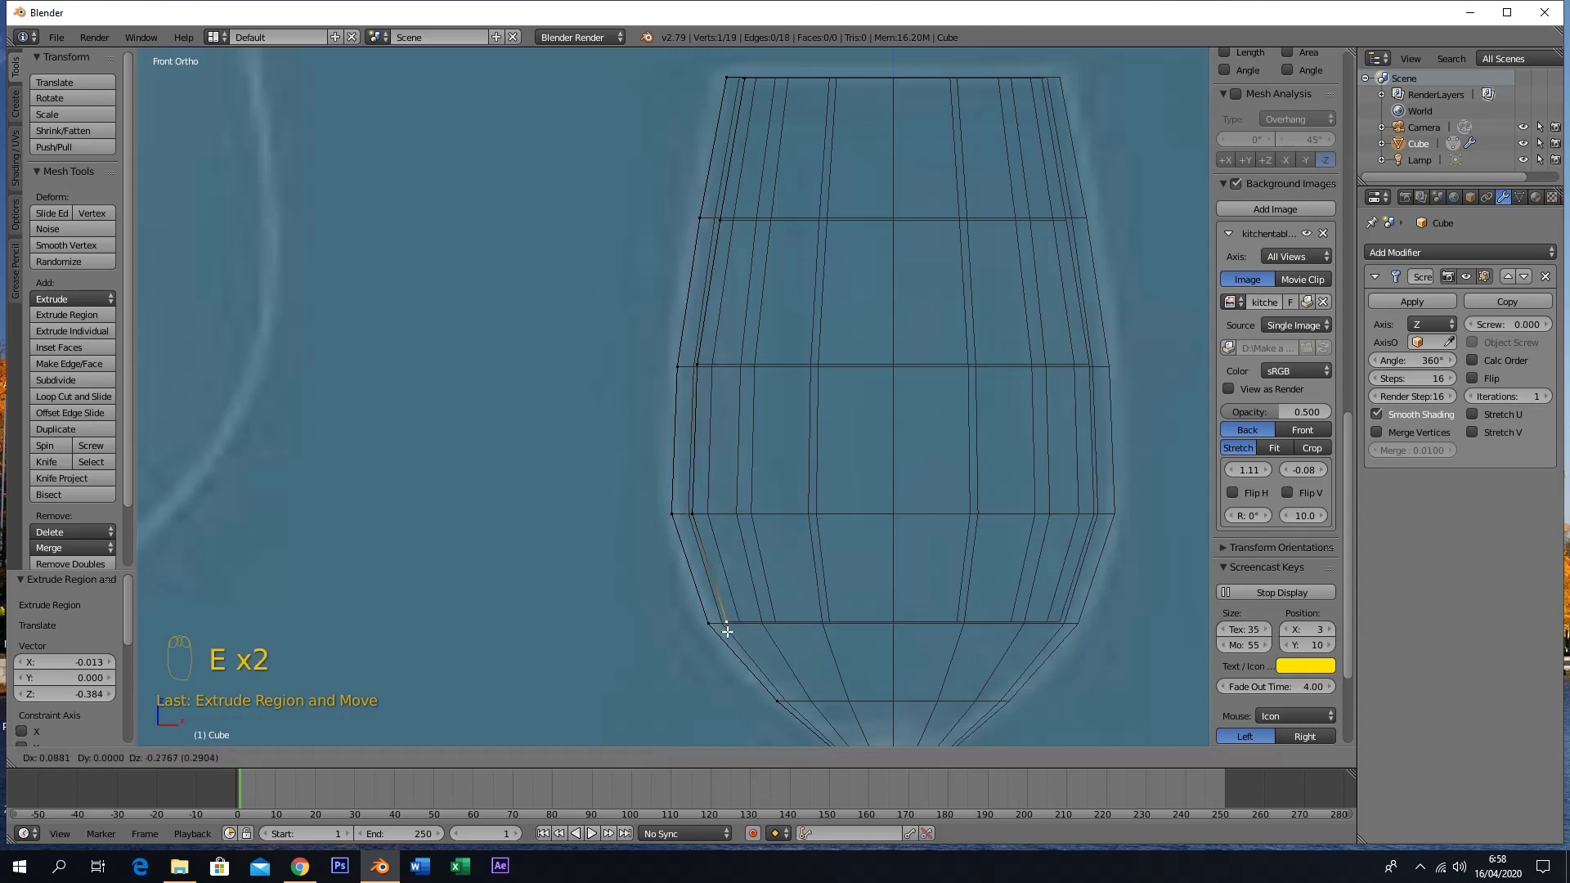
click(727, 627)
key(e)
click(847, 52)
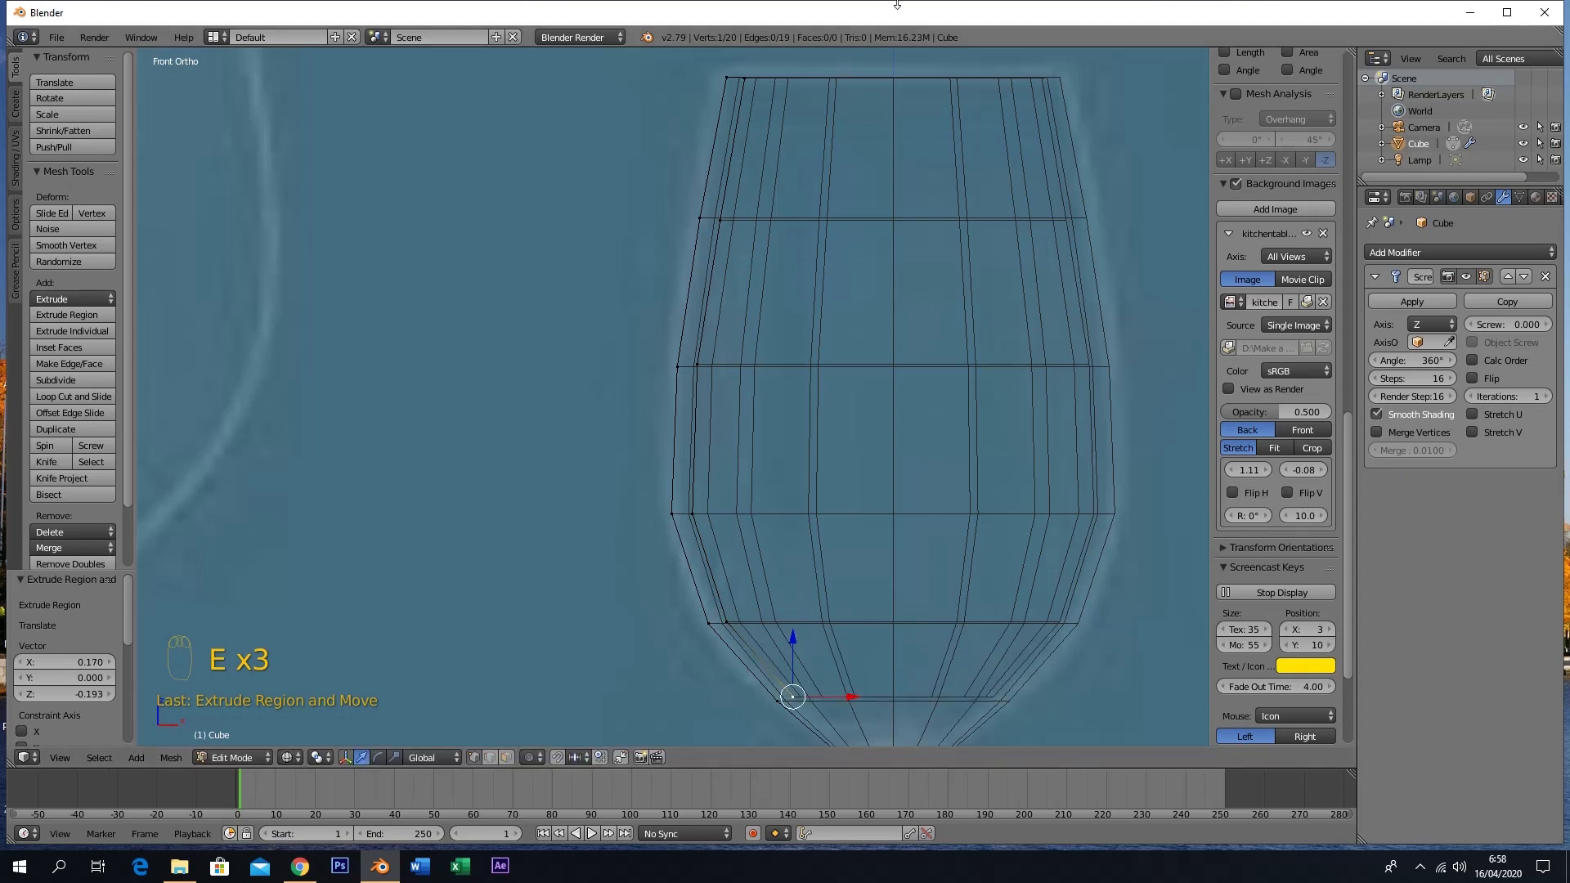
Extrude two shallow segments, about 0.133 and 0.112 units along X, to form the bowl's inner floor toward the central axis
shift+middle_drag(915, 273, 844, 80)
middle_drag(806, 449, 810, 495)
key(KP_1)
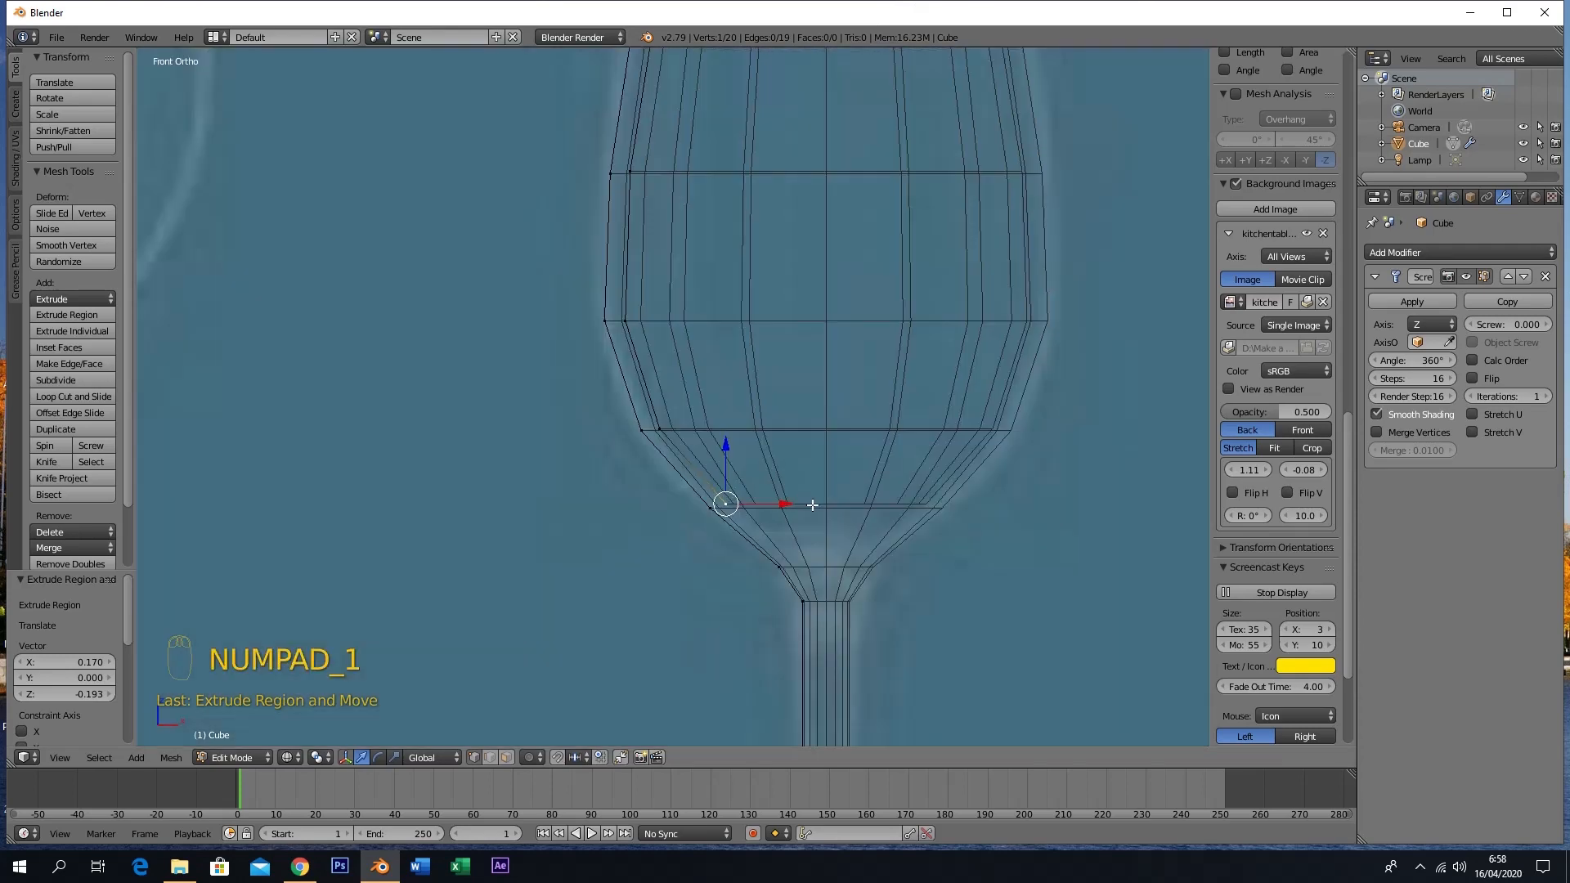
scroll(740, 525, up, 2)
scroll(725, 533, up, 2)
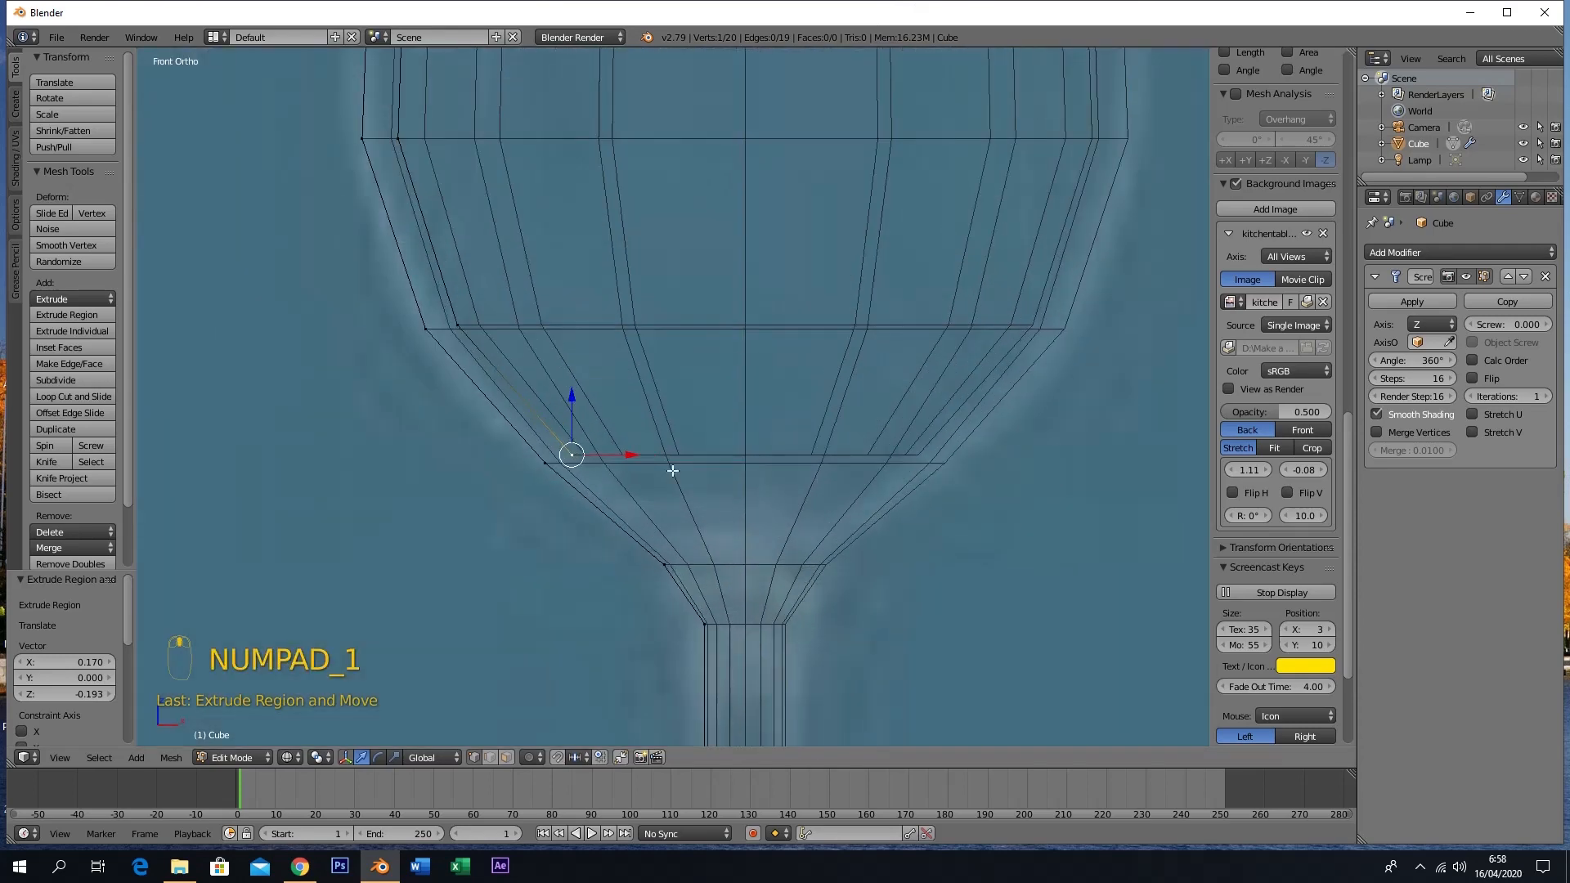
key(e)
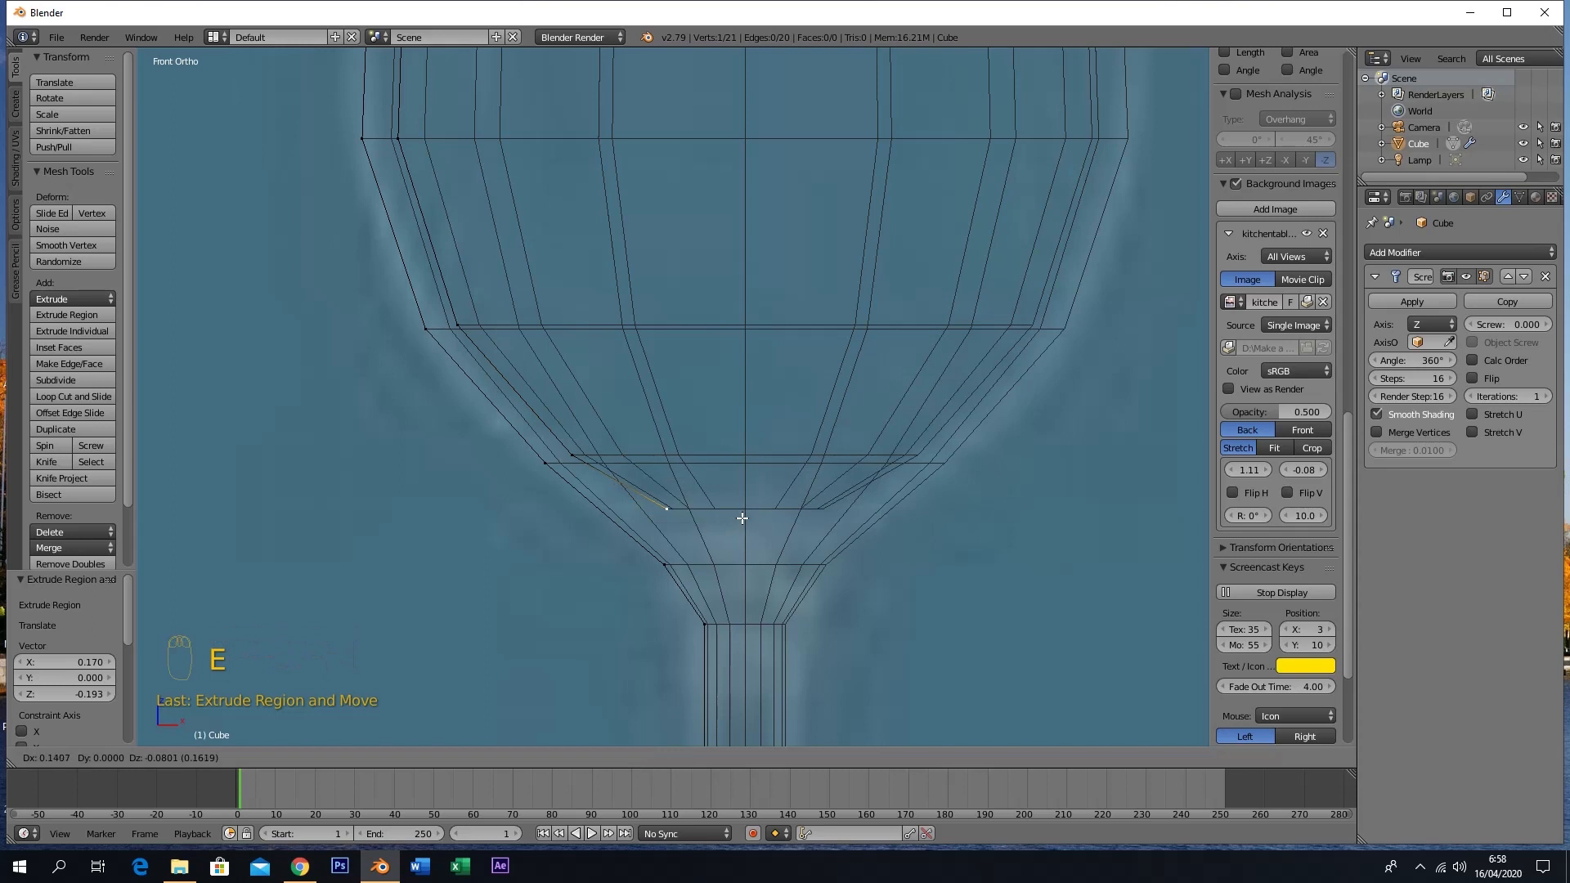
click(737, 510)
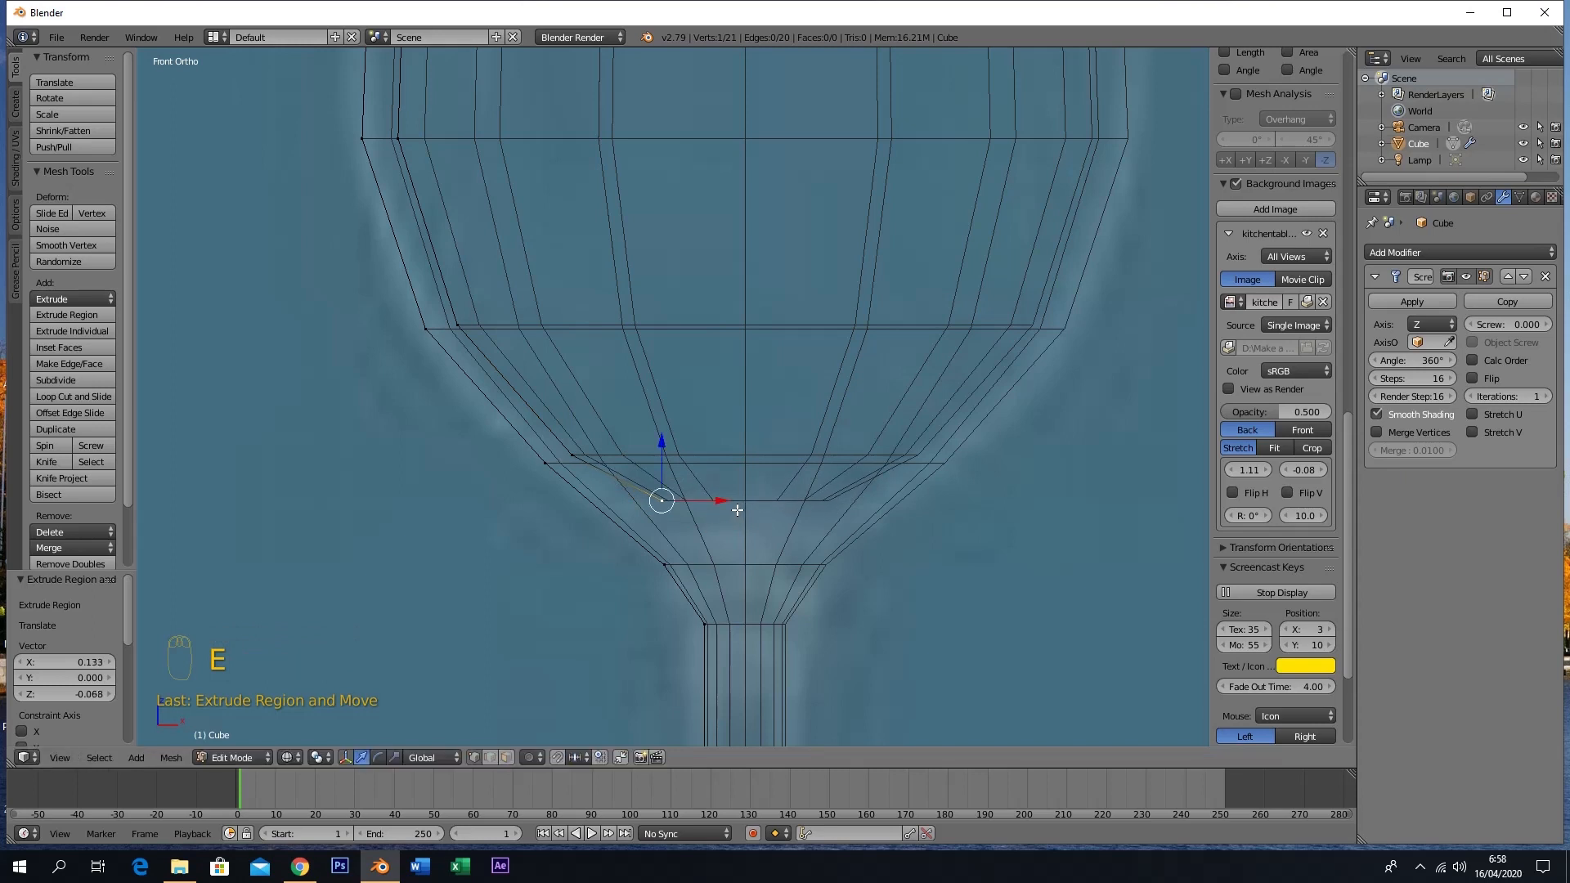
key(e)
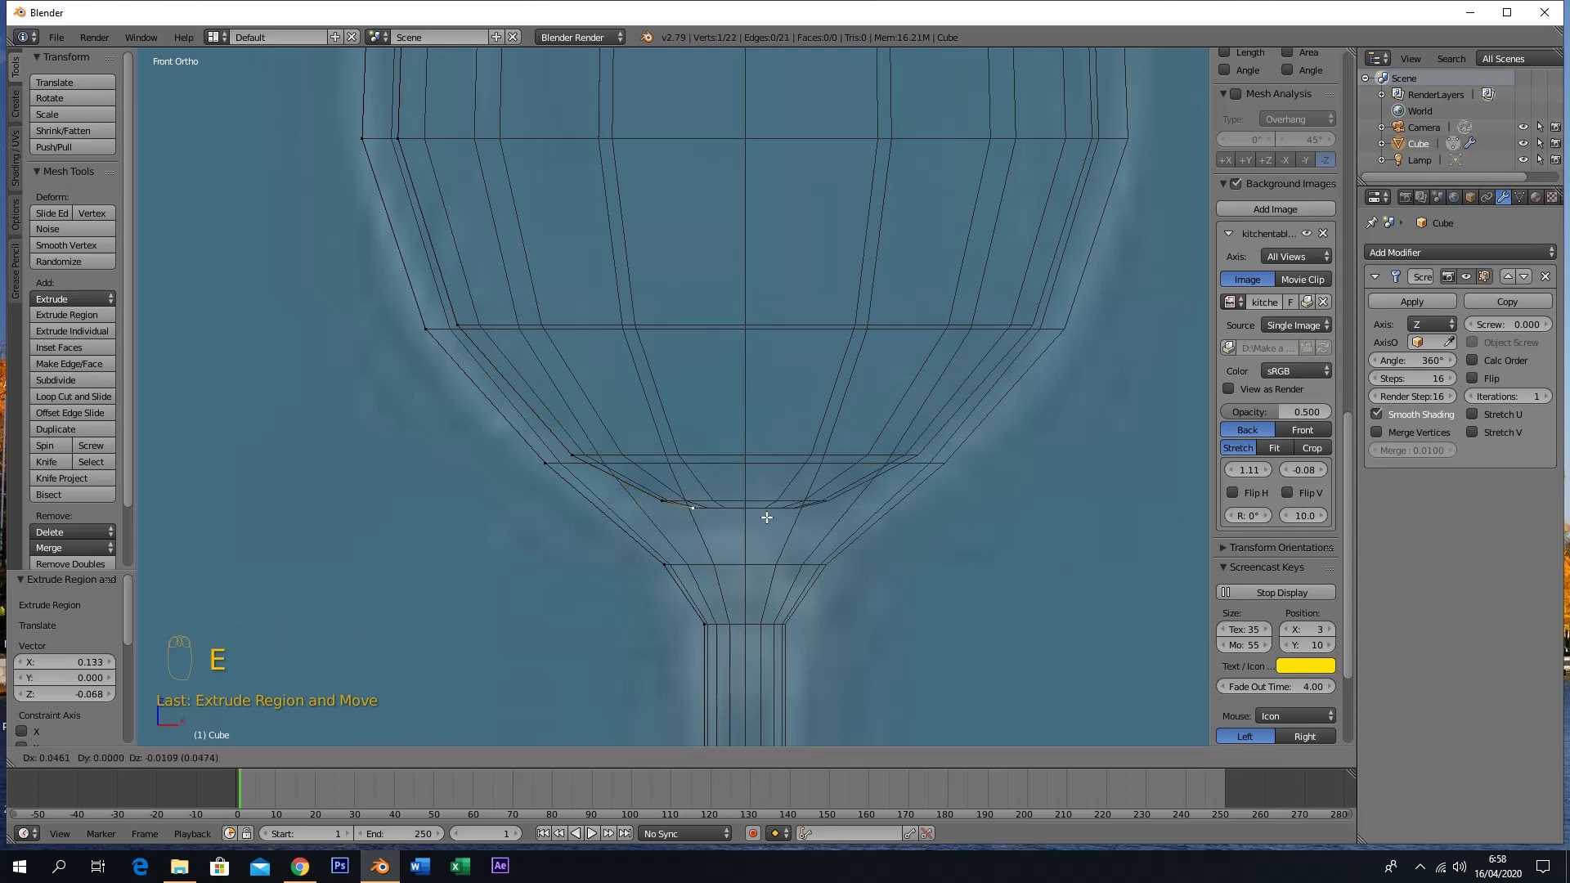
click(809, 522)
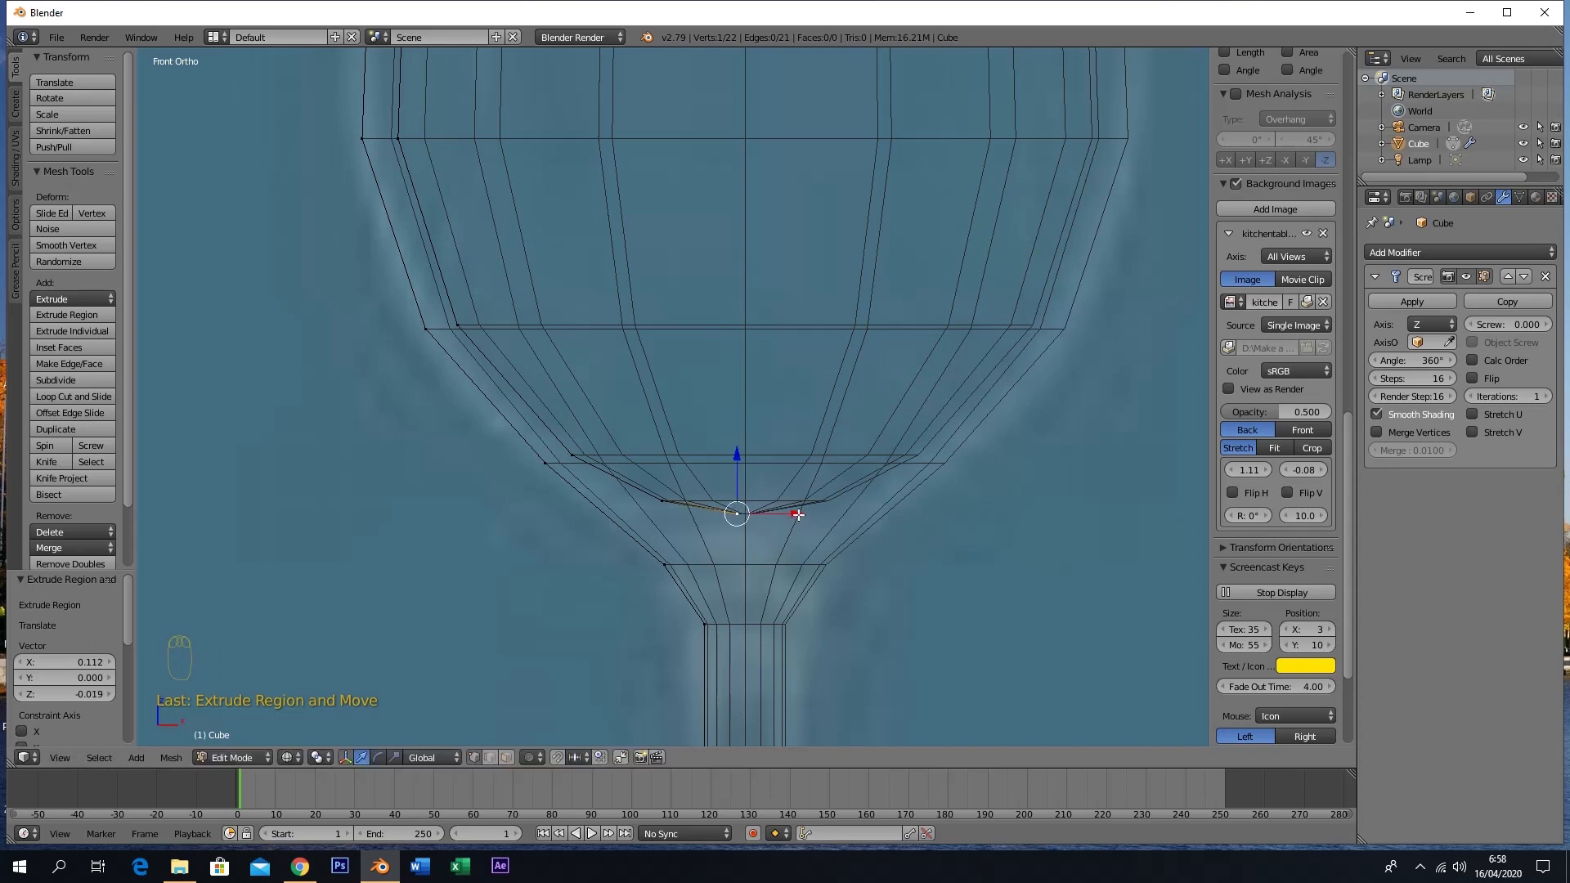
Move the inner floor's end vertex about 0.011 units along X to close the hole at the bowl's centre
scroll(870, 320, down, 2)
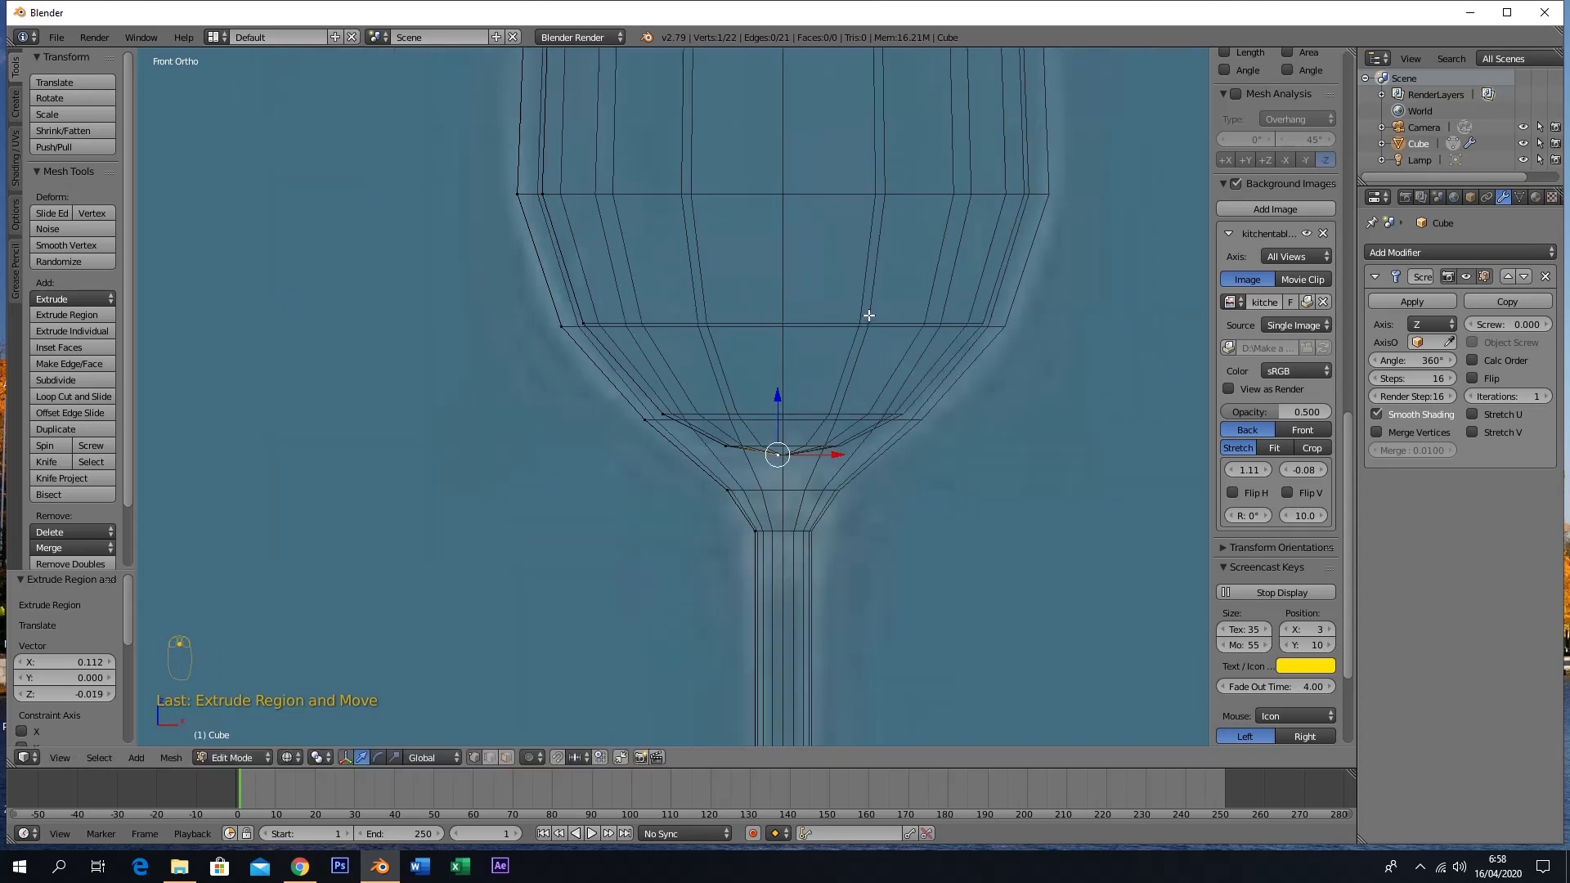
mouse_move(859, 286)
middle_down()
mouse_move(911, 234)
mouse_move(921, 421)
middle_up()
key(z)
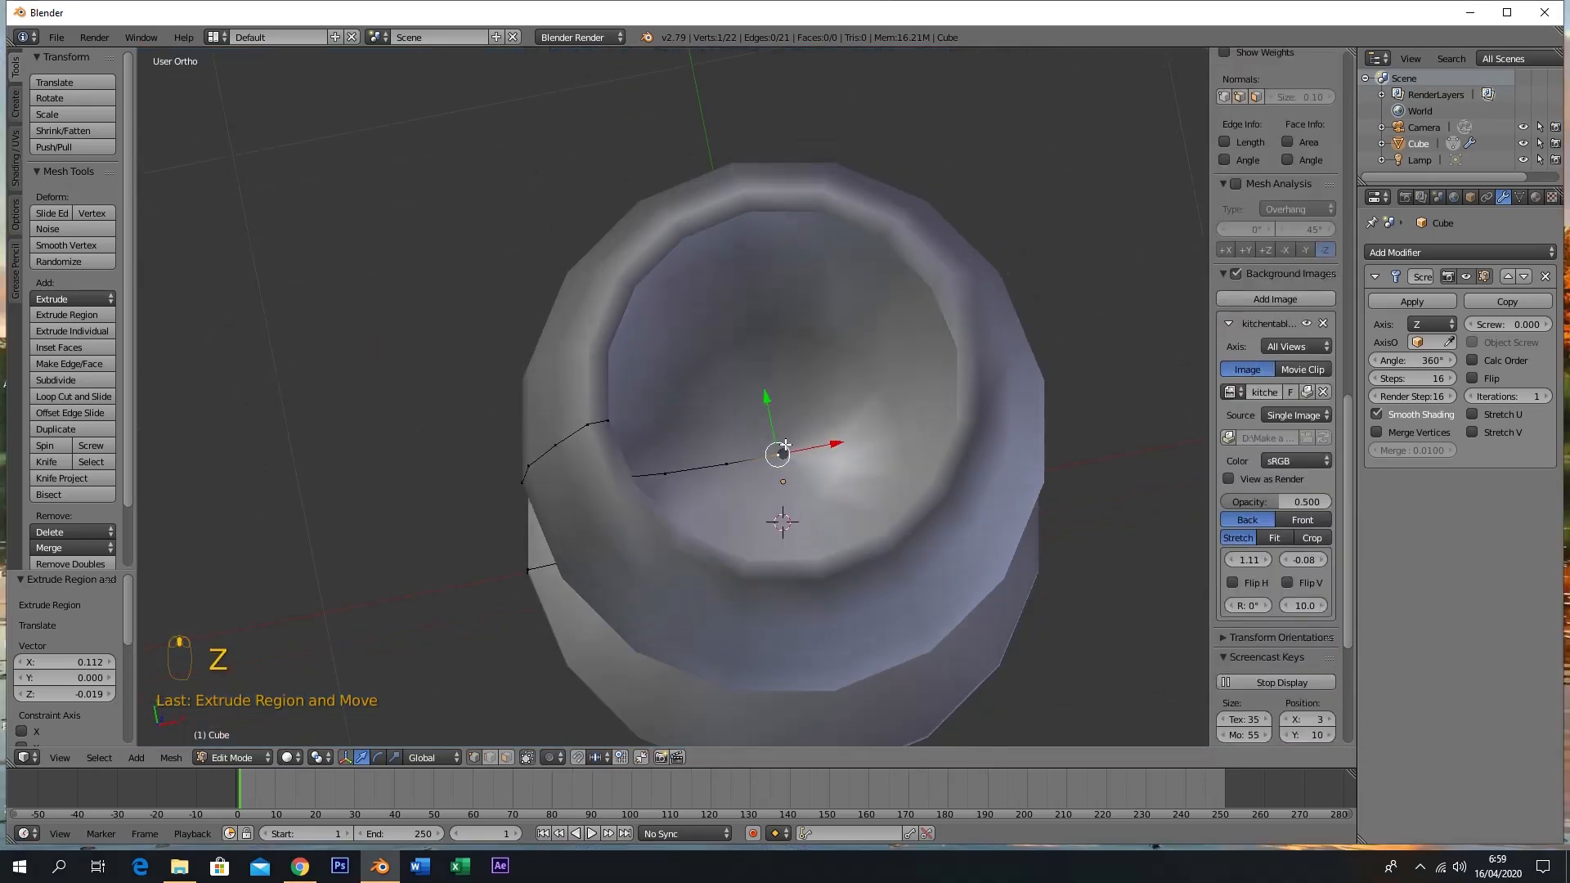
scroll(791, 440, up, 3)
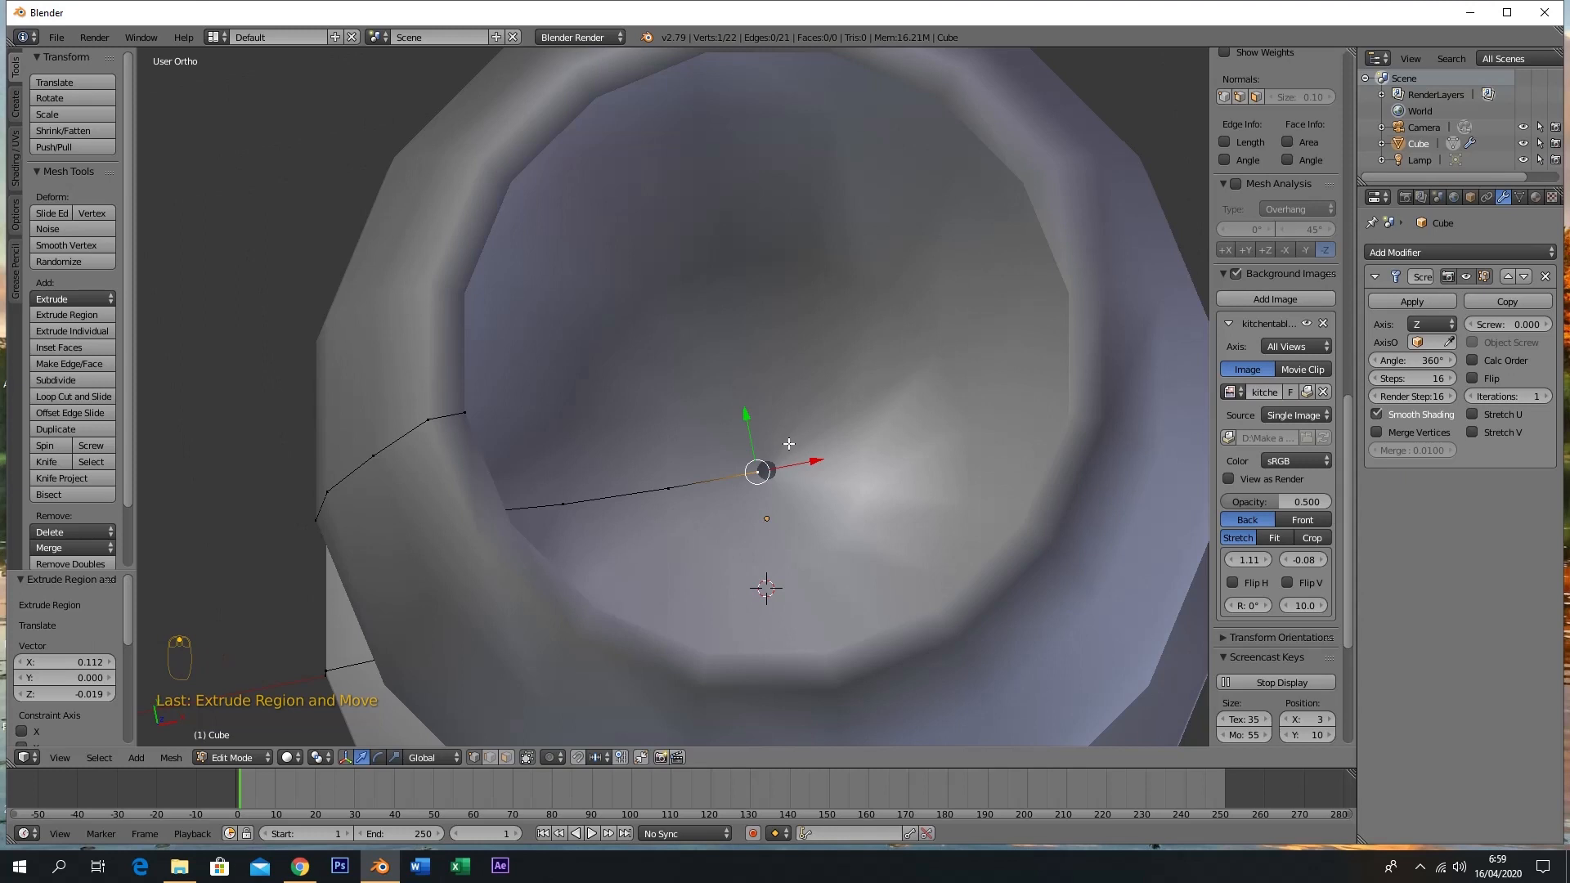
scroll(752, 478, up, 3)
mouse_move(789, 469)
mouse_down()
mouse_move(823, 468)
mouse_move(809, 472)
mouse_up()
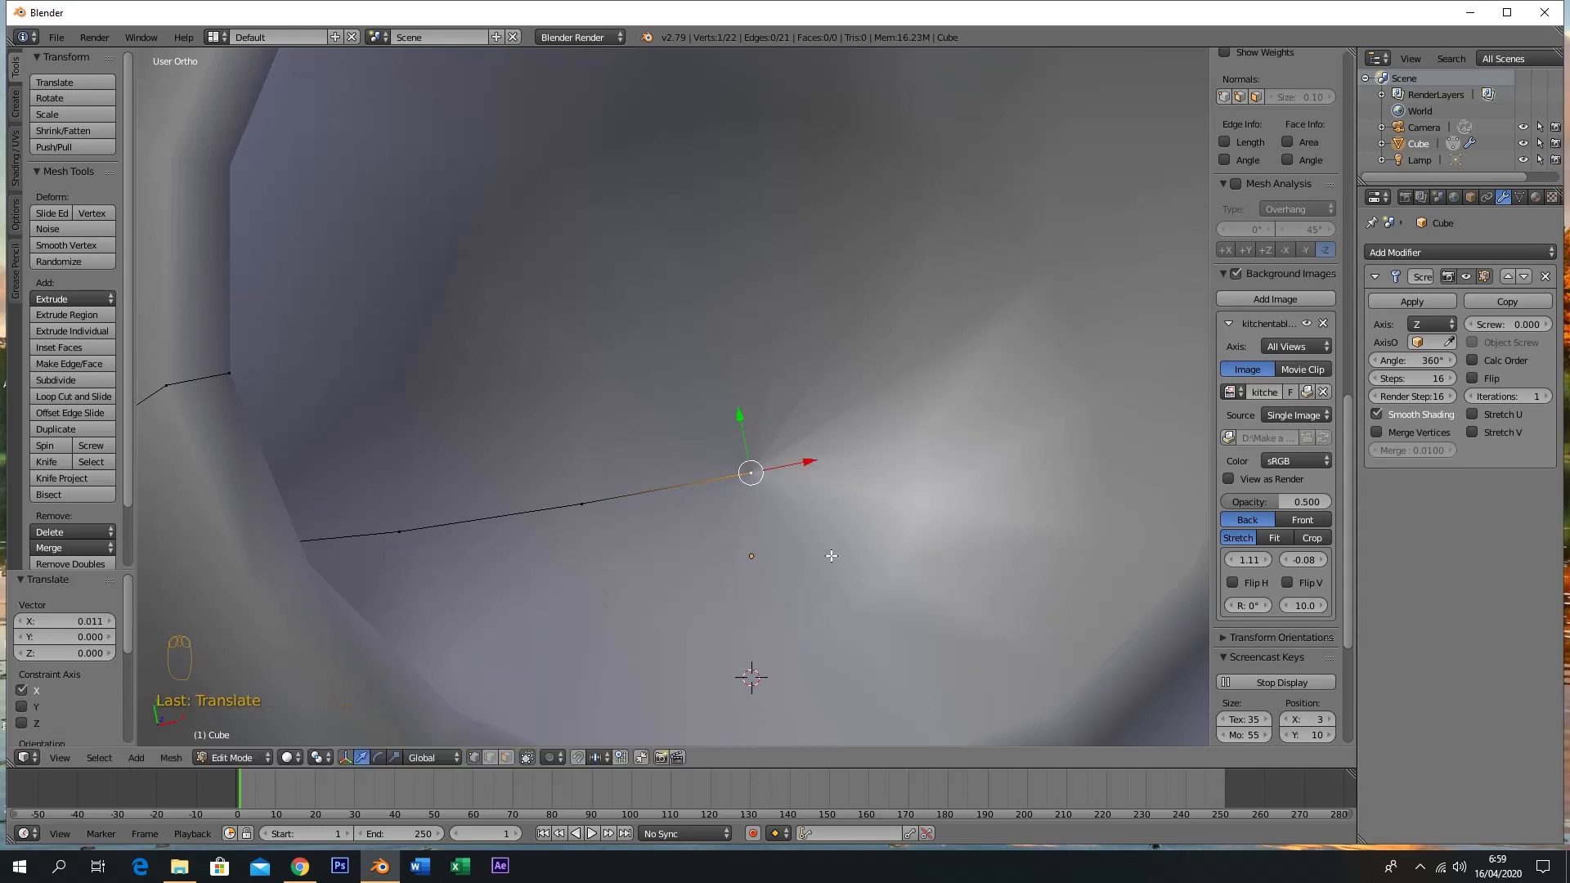
In front wireframe view, move the inner wall's top two vertices about 0.010 units outward along X, toward the outer profile
scroll(827, 552, down, 5)
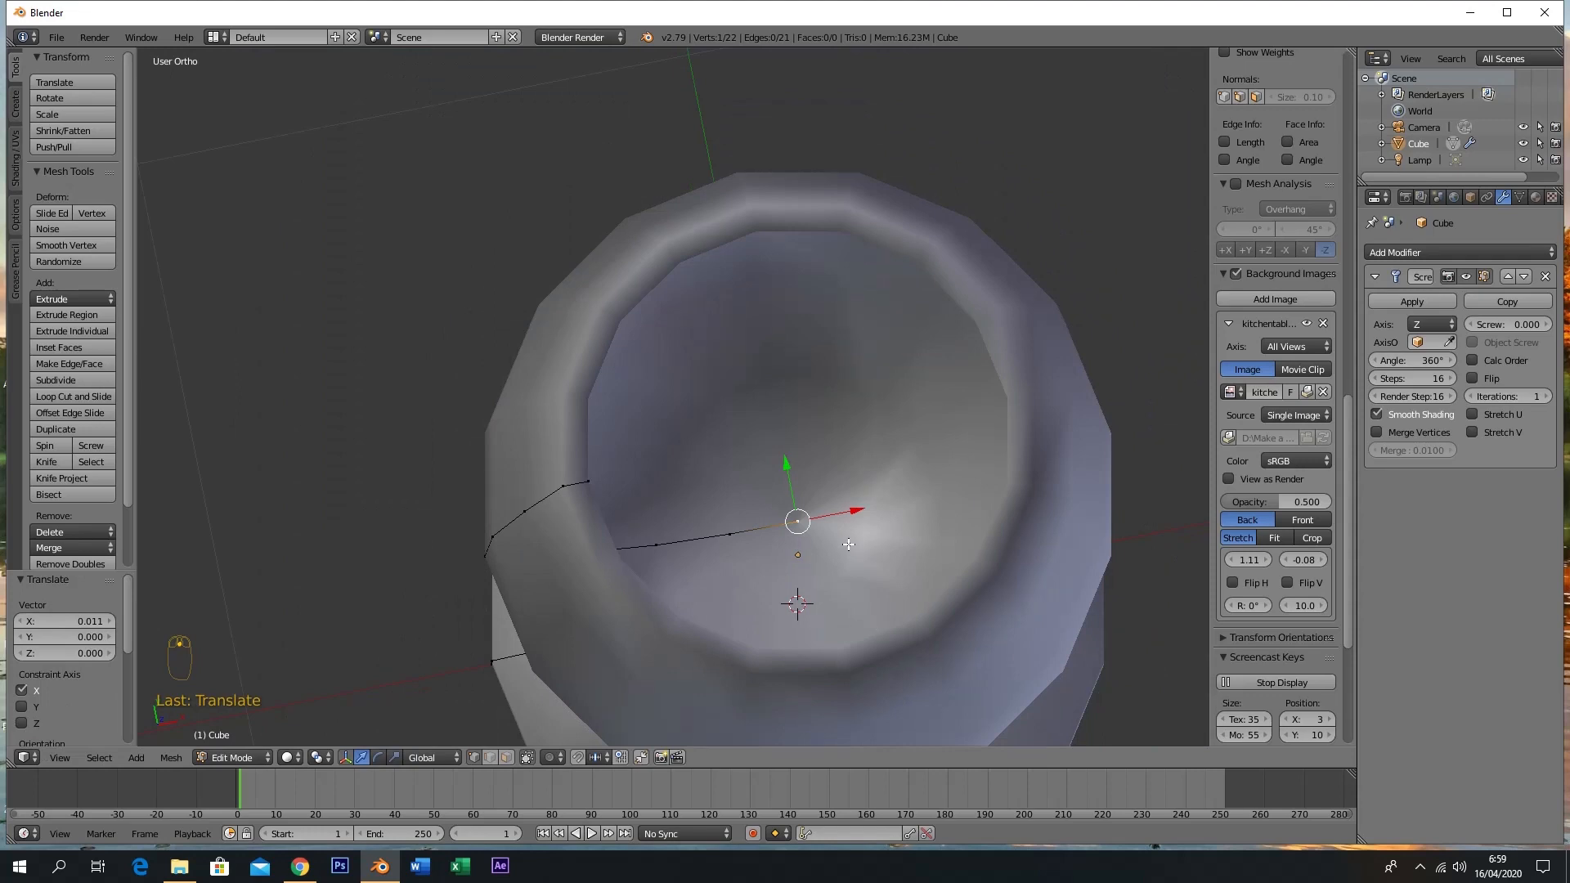
key(KP_1)
key(z)
scroll(741, 392, up, 6)
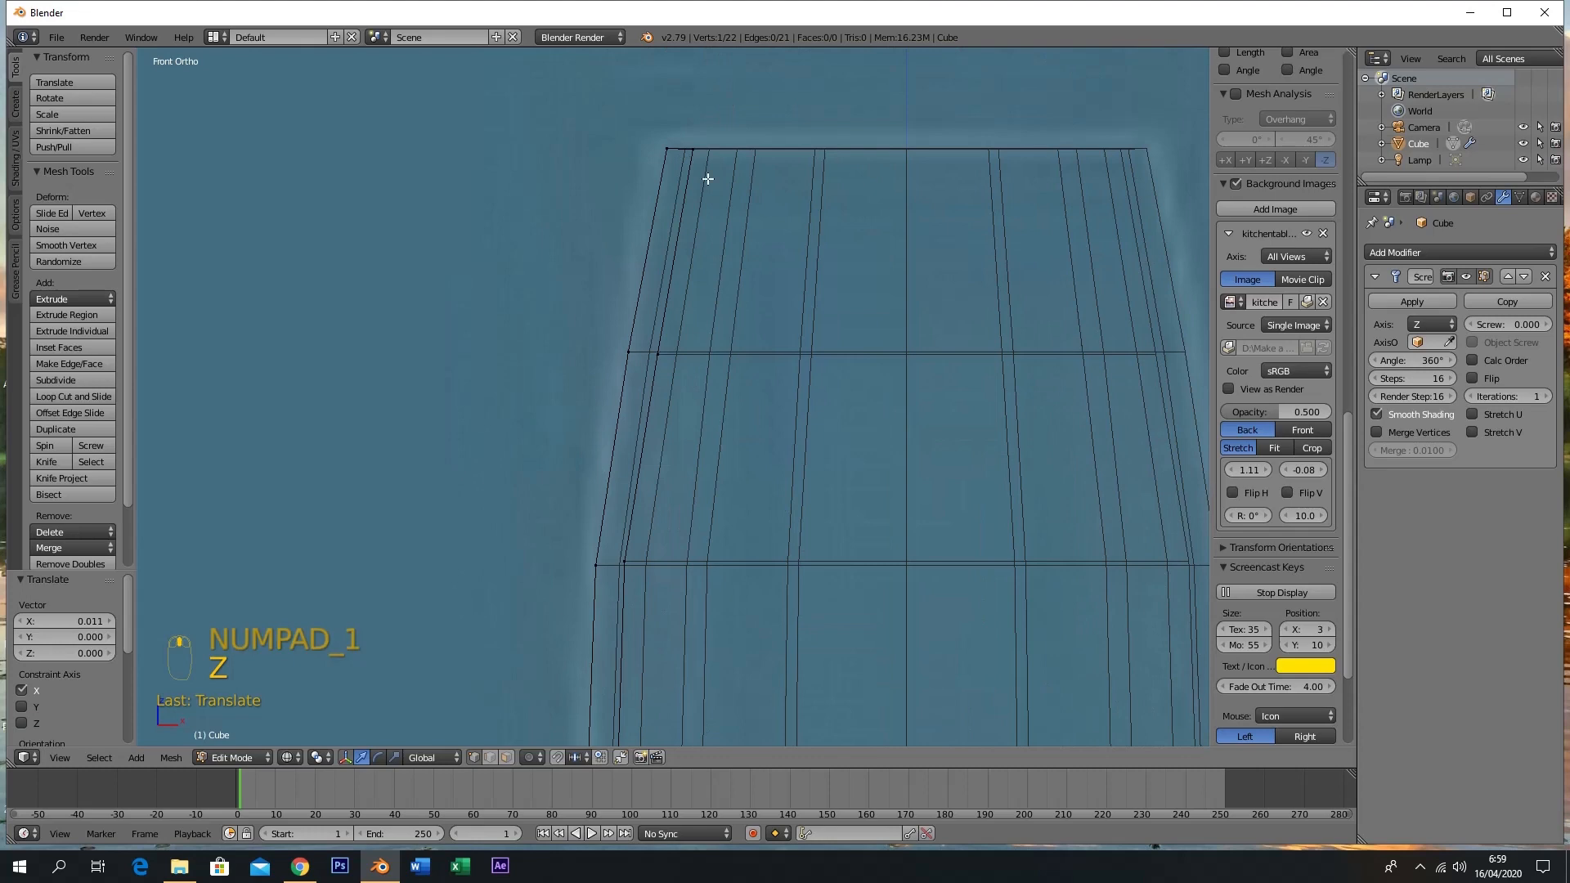
middle_drag(705, 175, 709, 207)
right_click(691, 176)
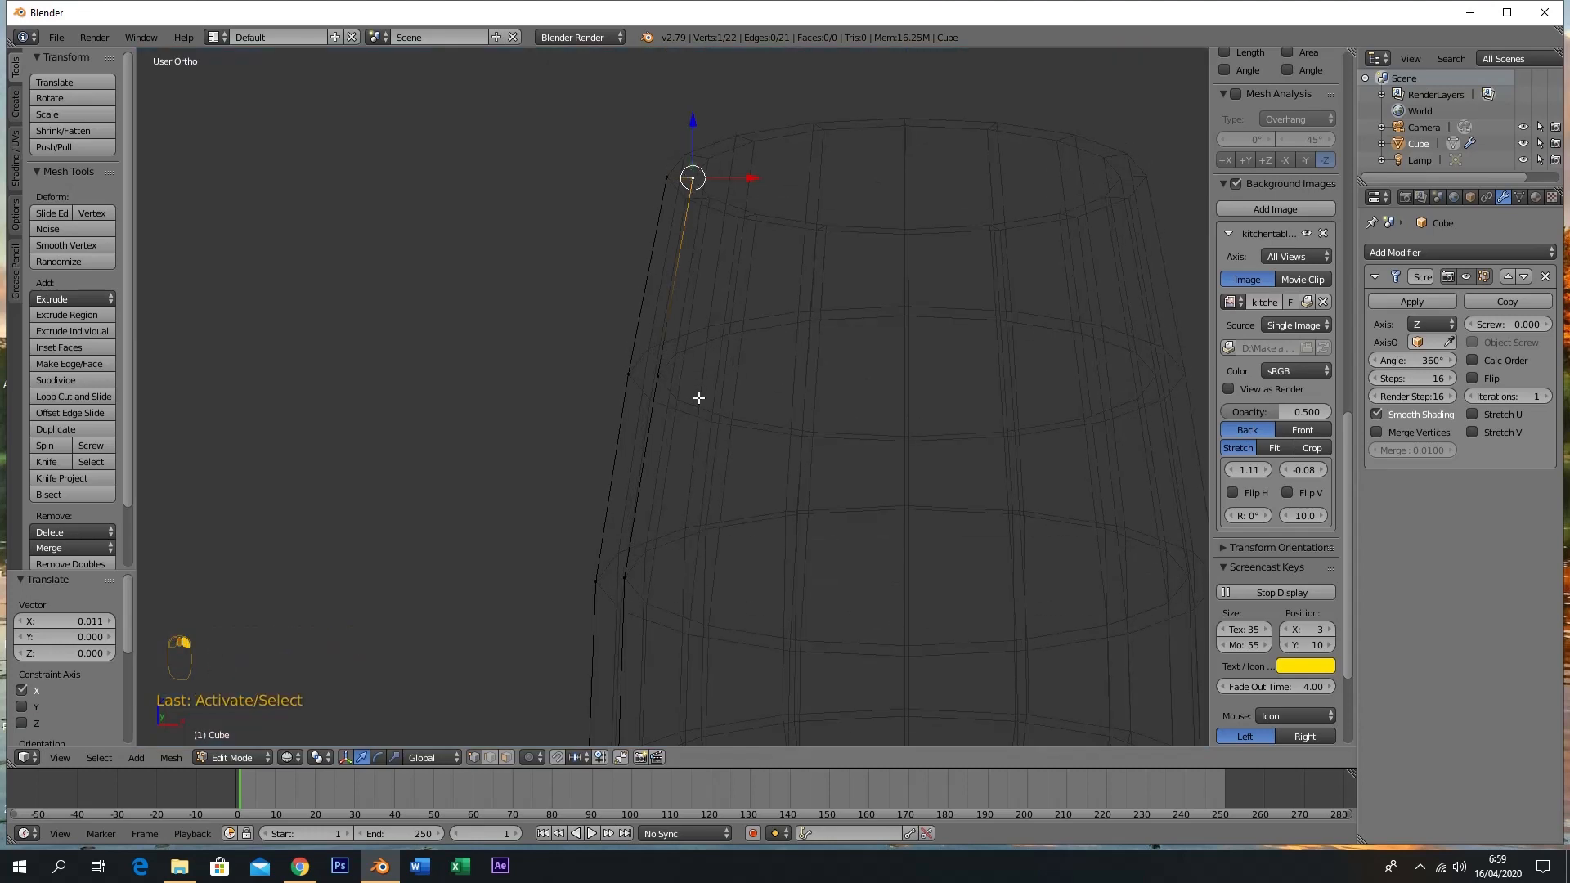
key(KP_1)
shift+right_click(664, 378)
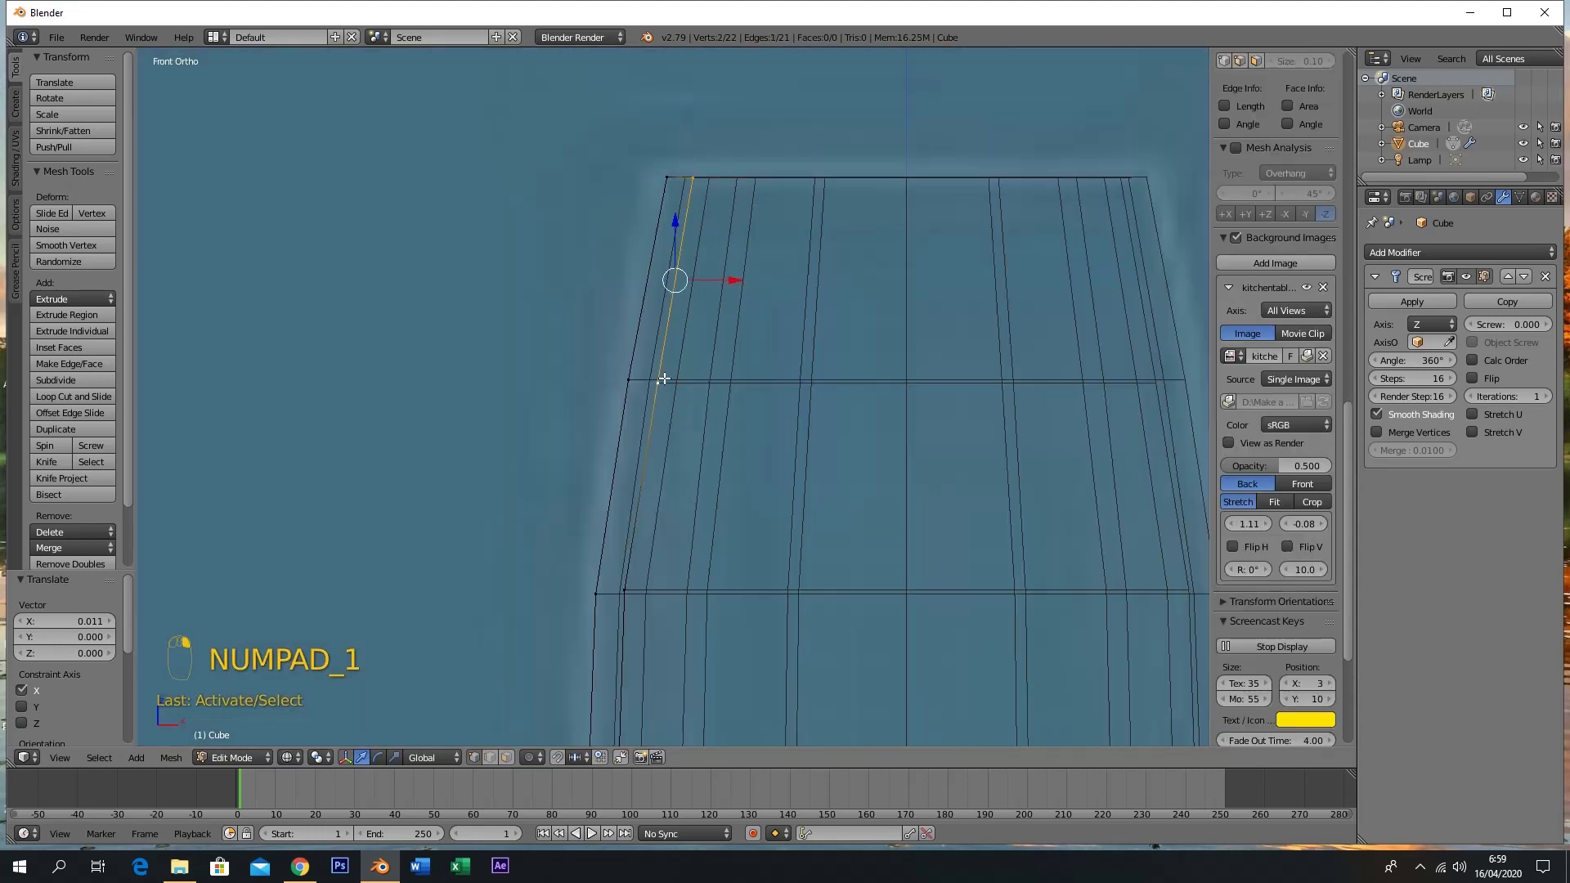
scroll(708, 399, down, 3)
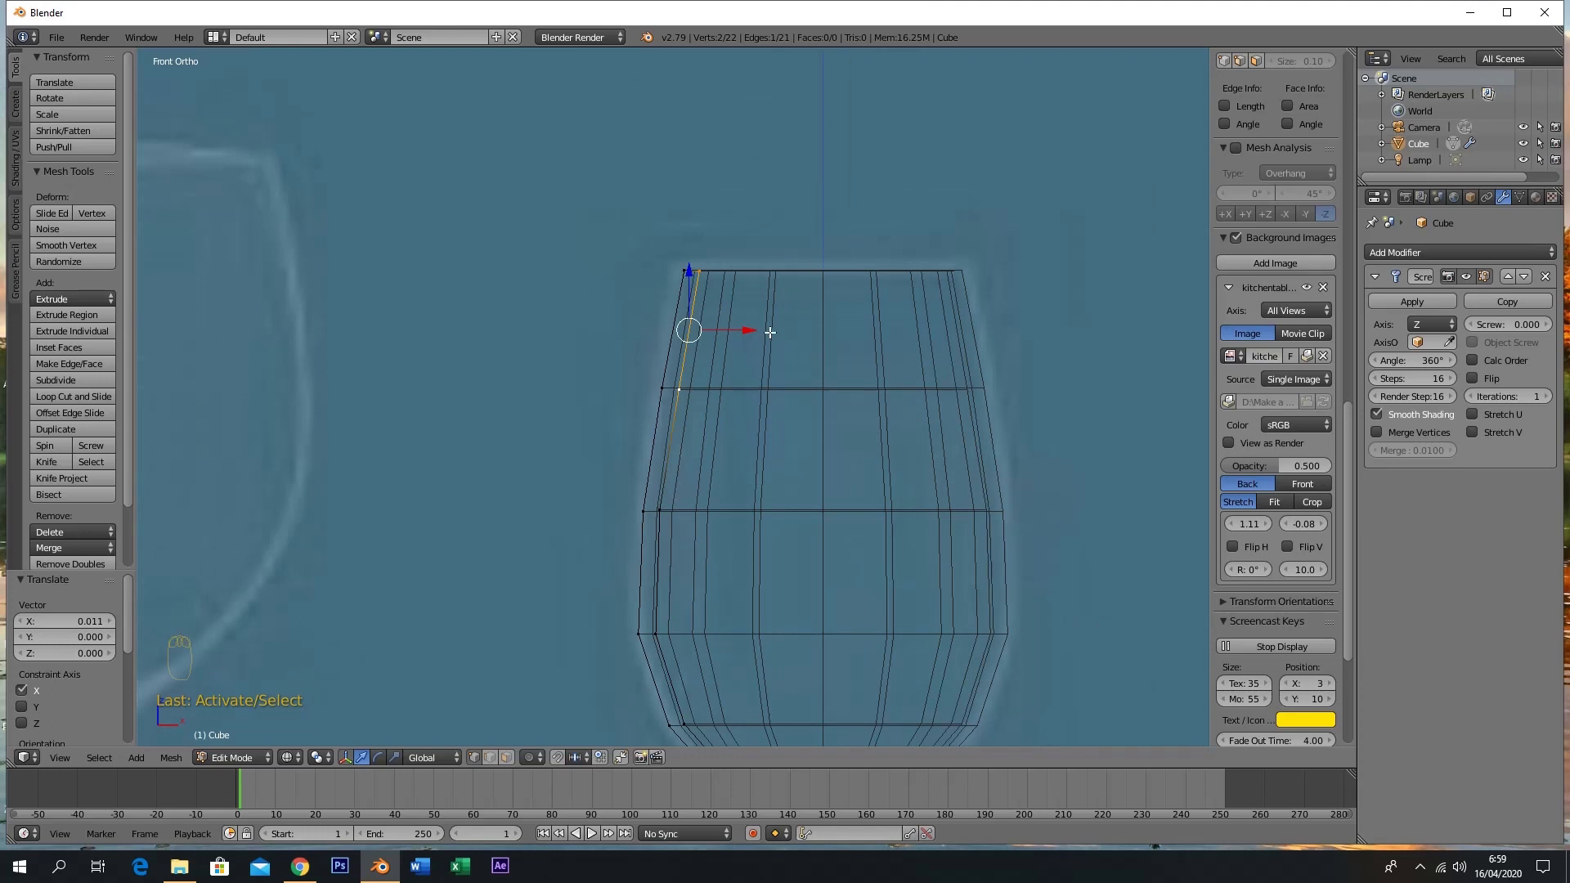
drag(751, 330, 740, 331)
Move the inner wall's two vertices around the bowl's widest part about 0.008 units outward along X
right_click(659, 511)
shift+right_click(655, 633)
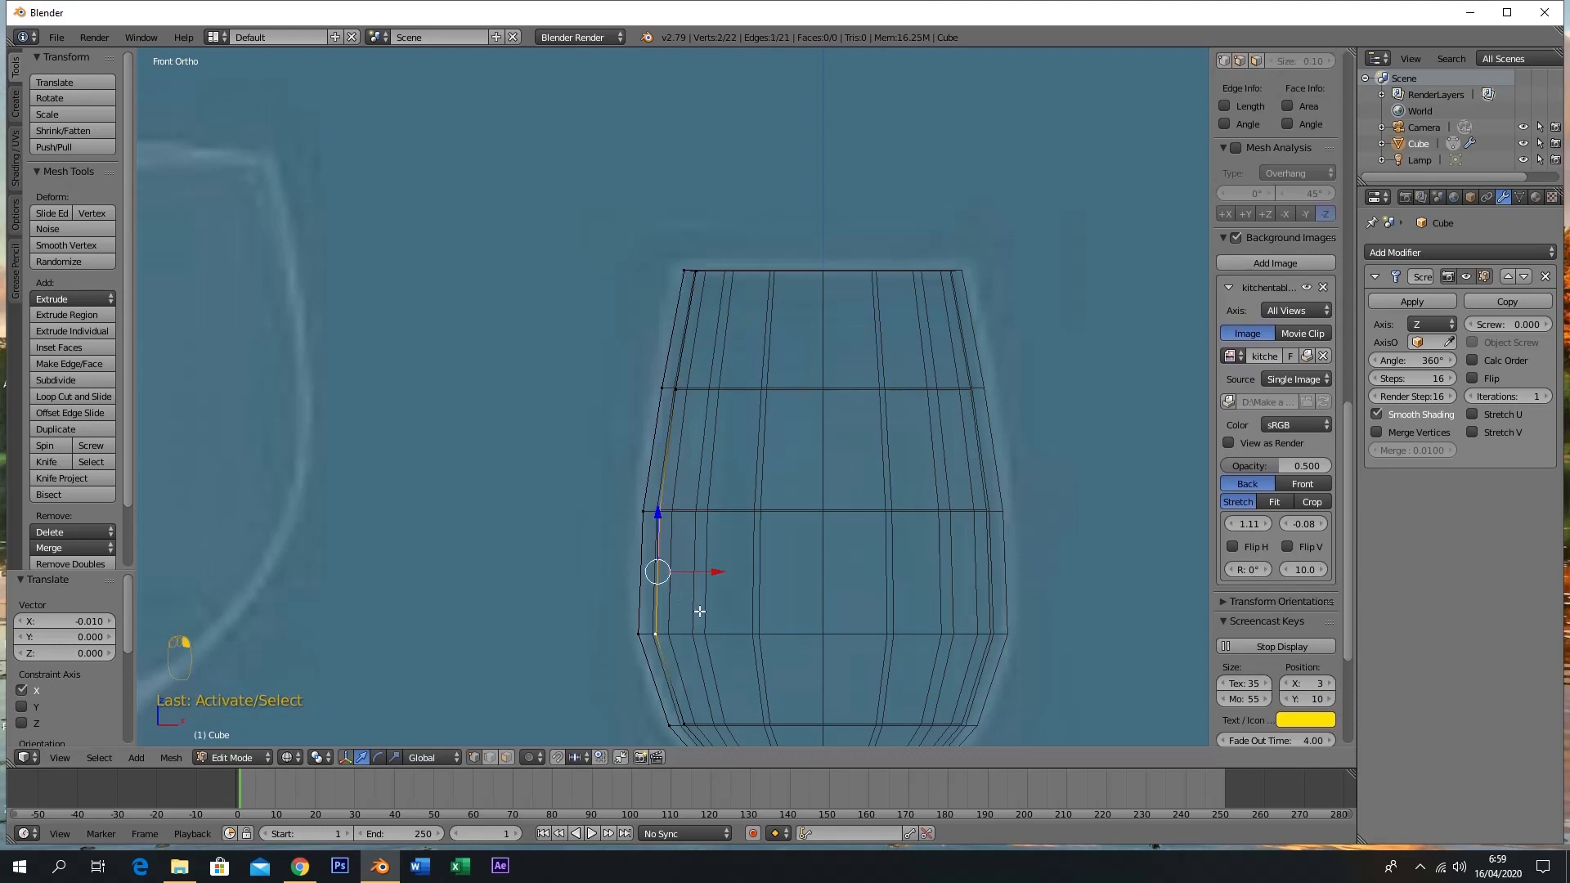
drag(718, 572, 714, 572)
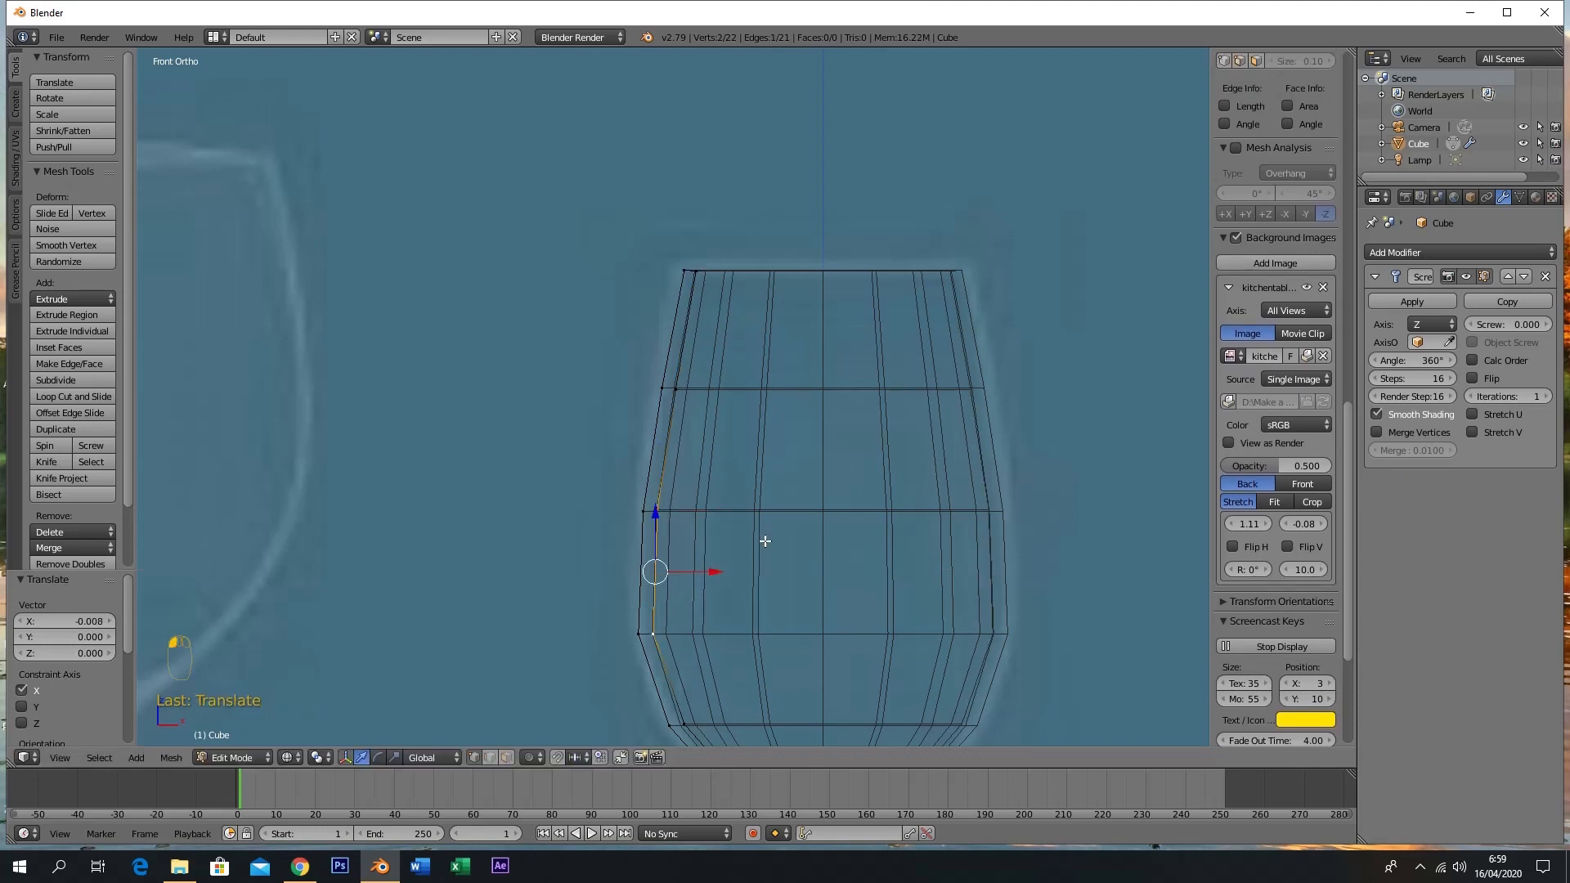
Extrude the foot's bottom outer vertex inward in three segments, about 0.199, 0.223 and 0.121 units along X, rising slightly toward the axis
shift+middle_drag(765, 542, 754, 351)
scroll(662, 580, up, 3)
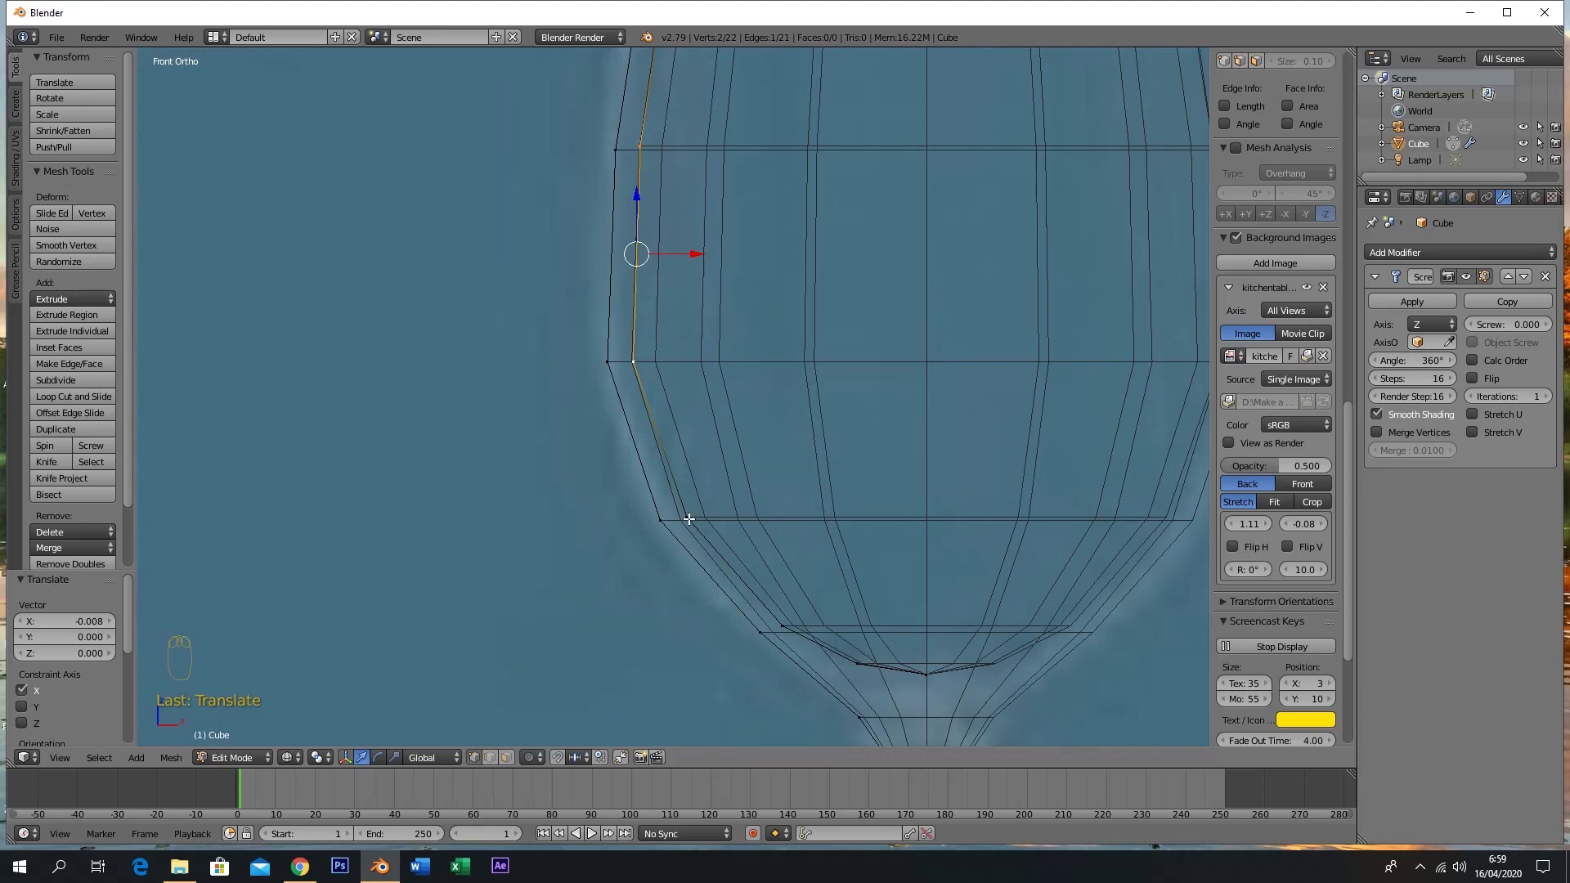
scroll(783, 597, down, 5)
scroll(876, 585, up, 3)
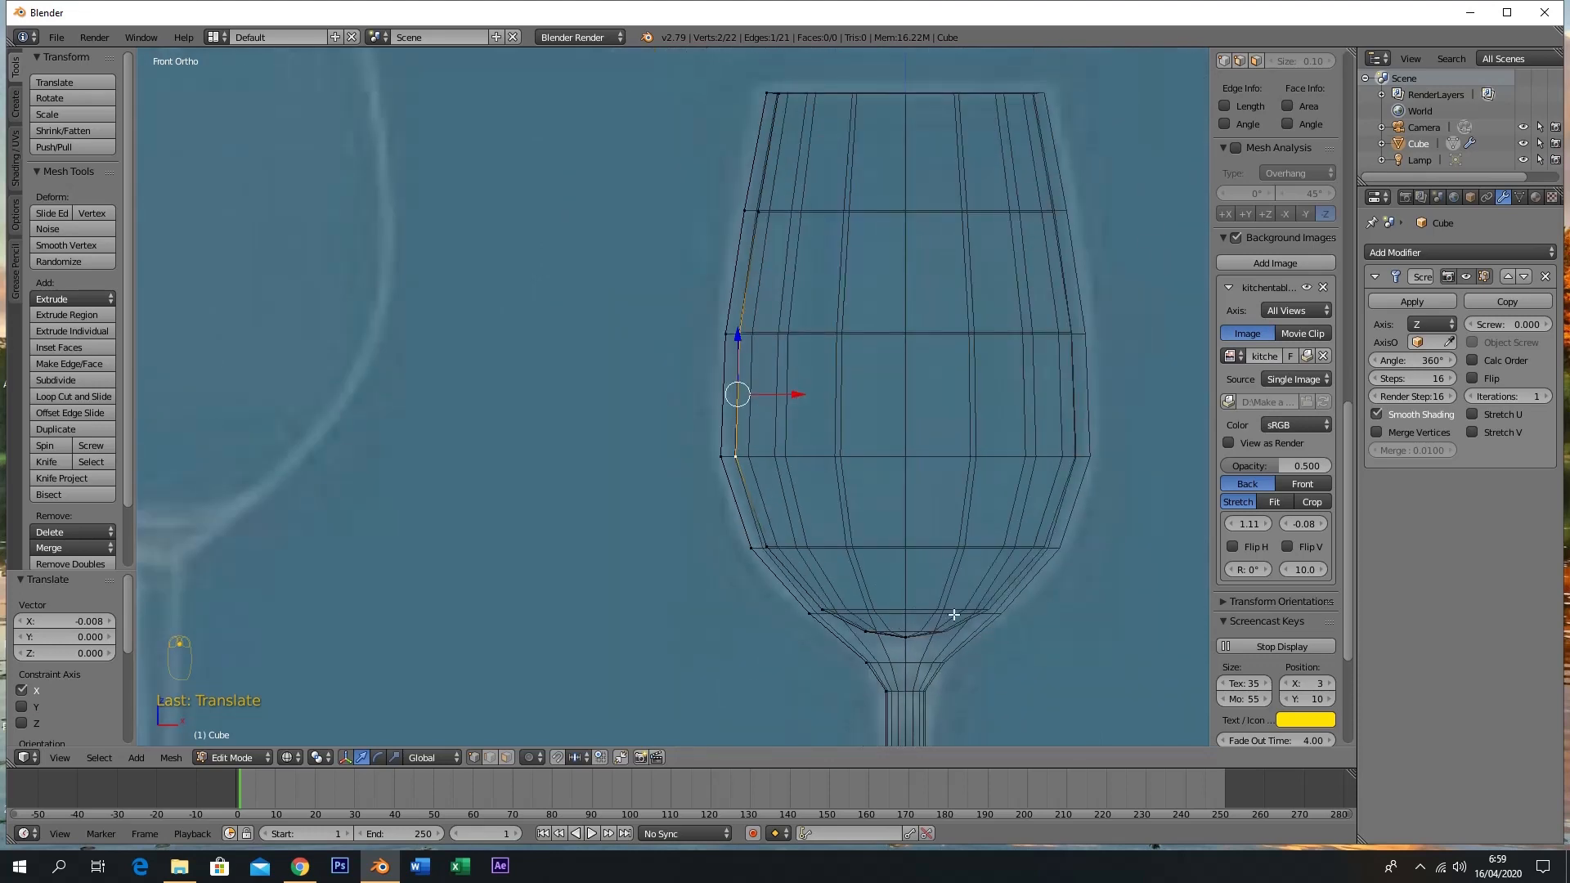
shift+middle_drag(922, 577, 970, 109)
right_click(657, 577)
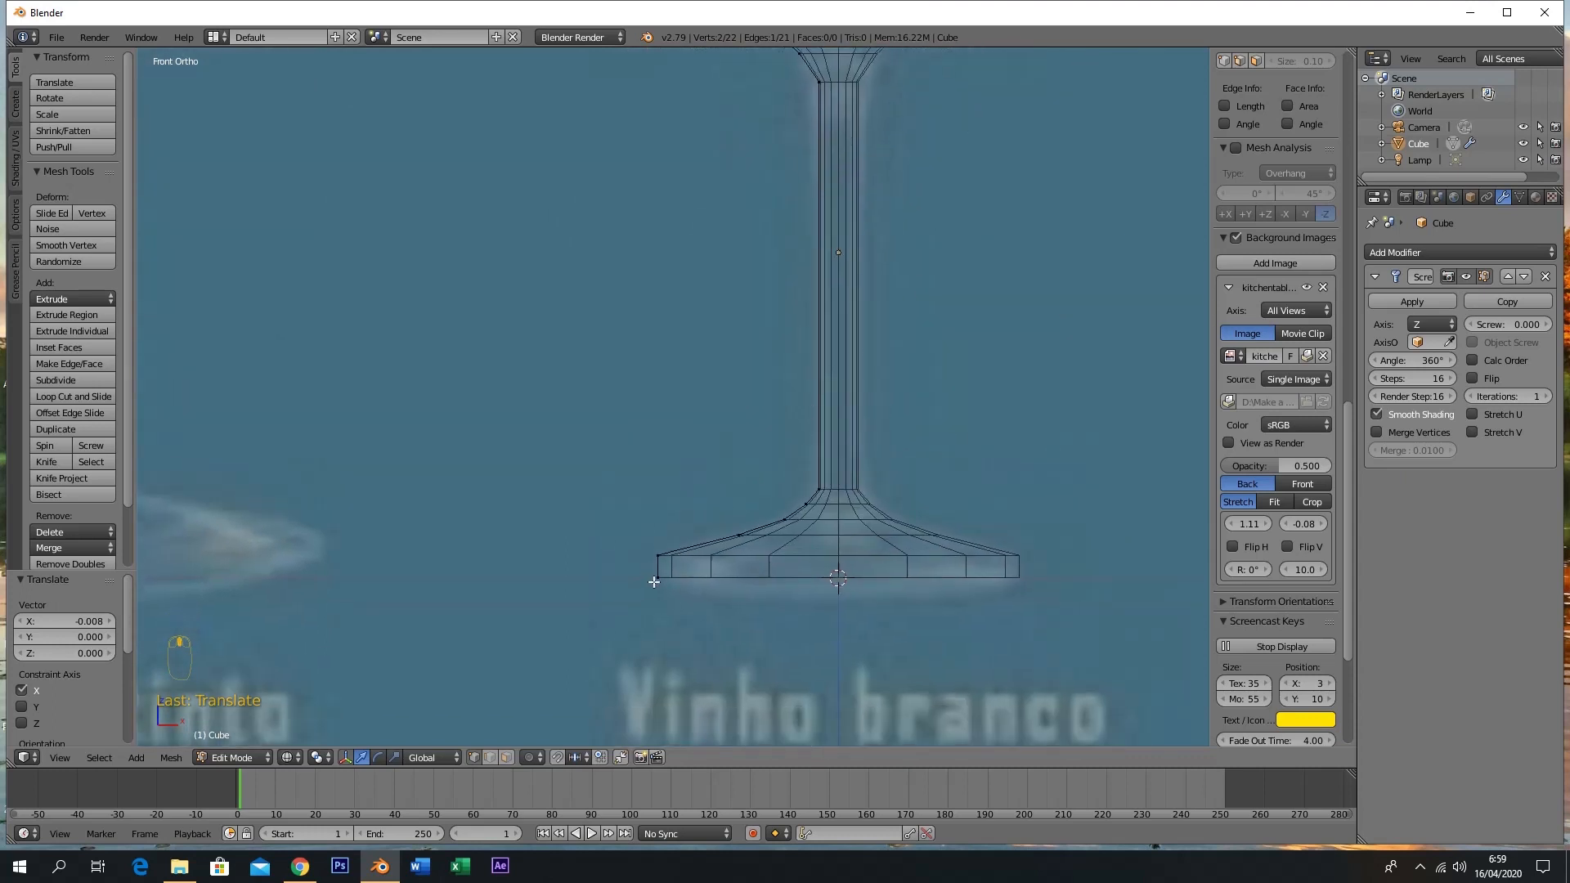
middle_drag(827, 557, 777, 532)
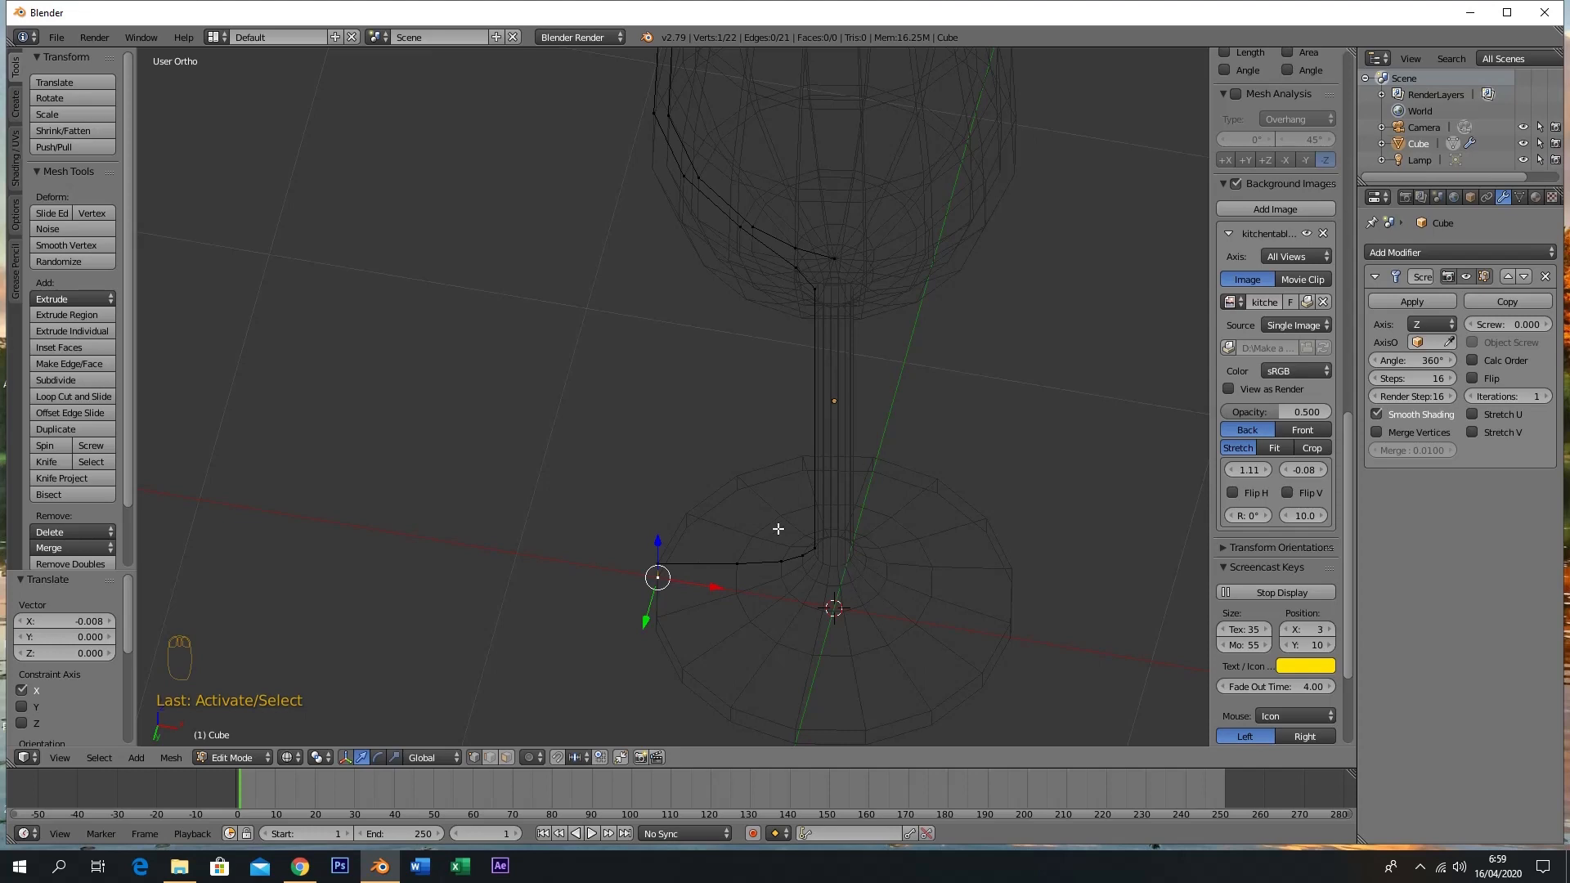
key(z)
key(z)
key(KP_1)
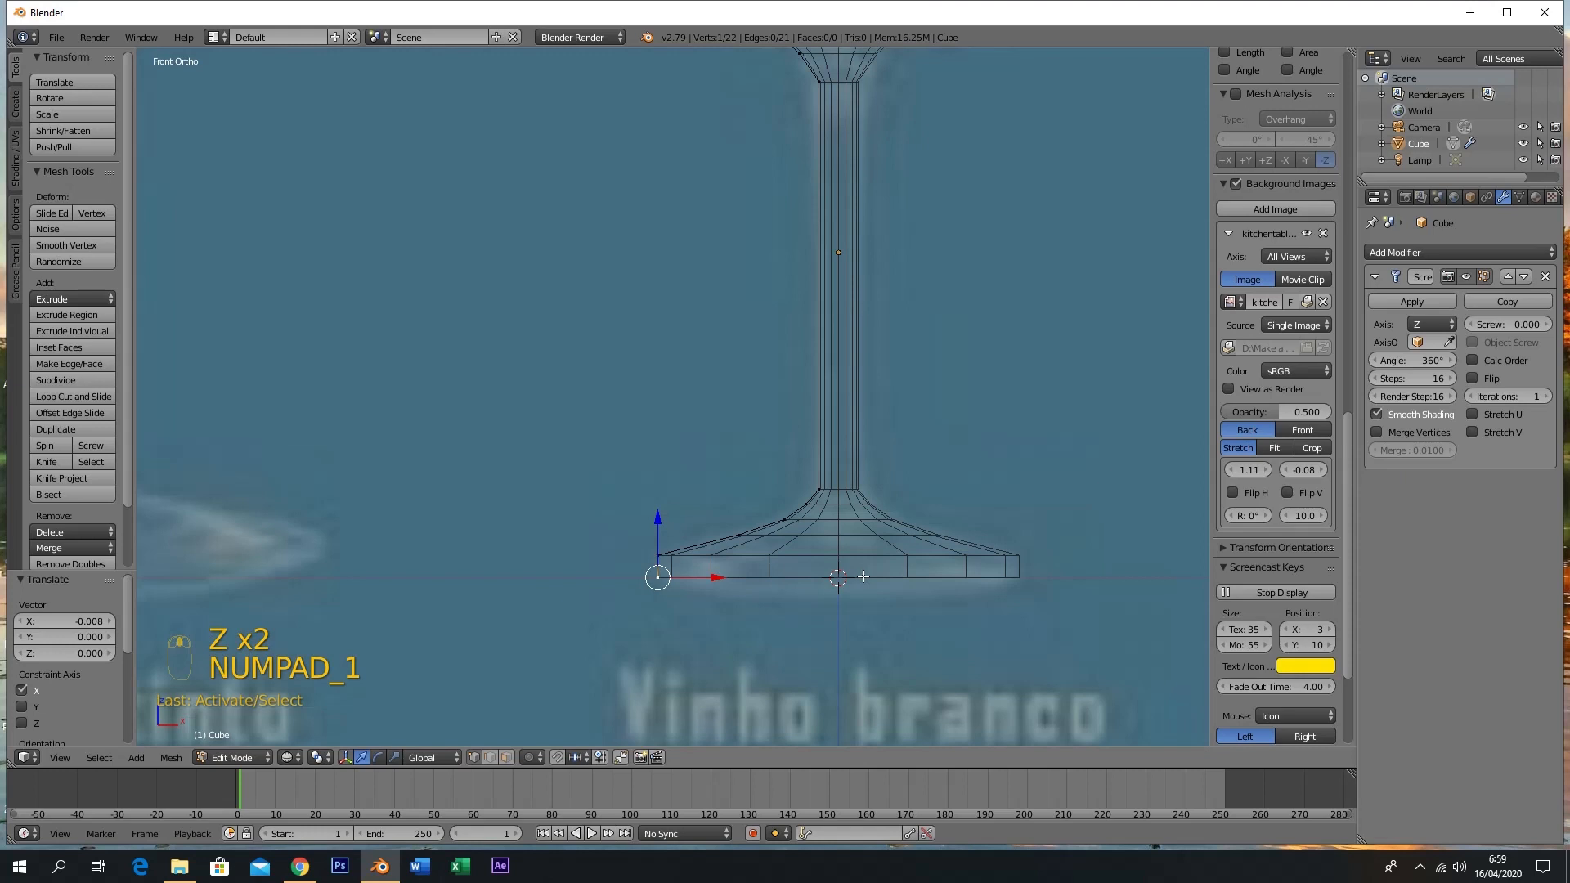
scroll(719, 597, up, 3)
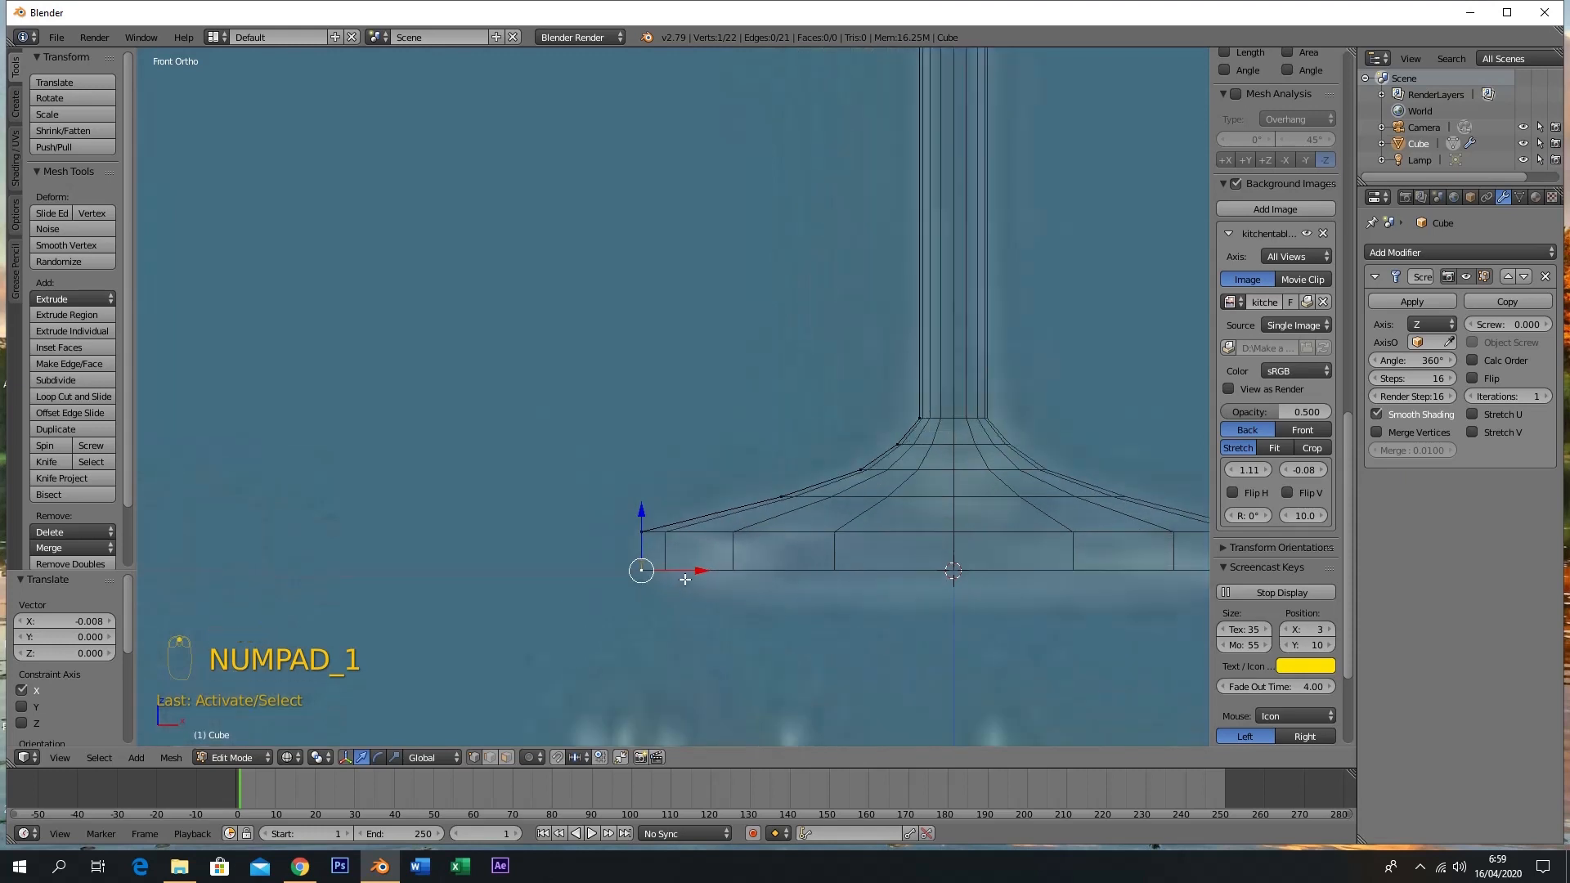
key(e)
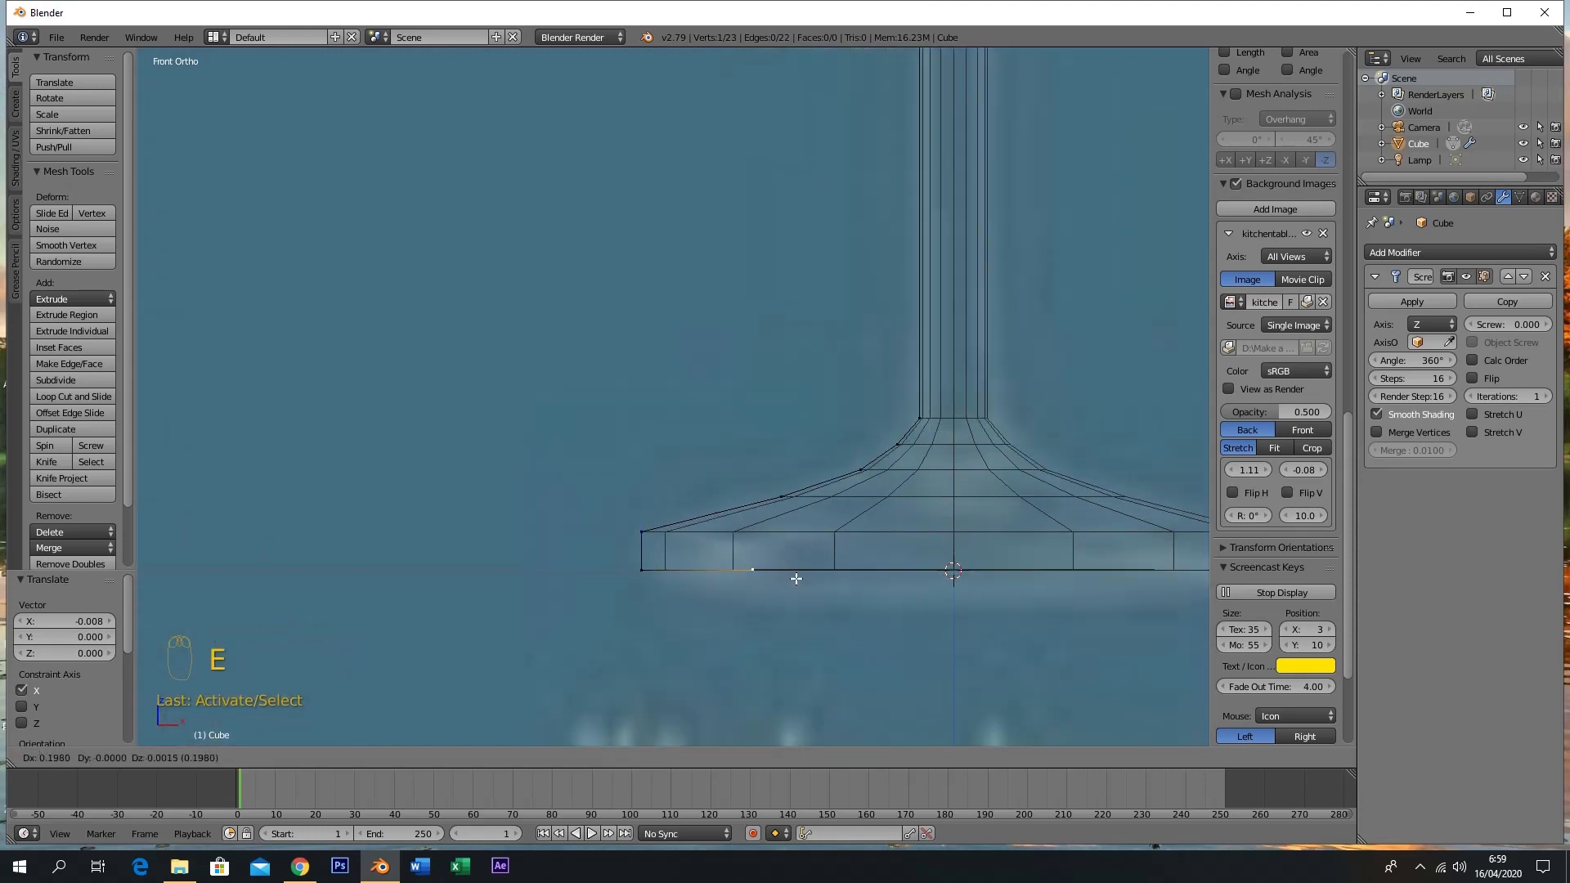
click(797, 579)
key(e)
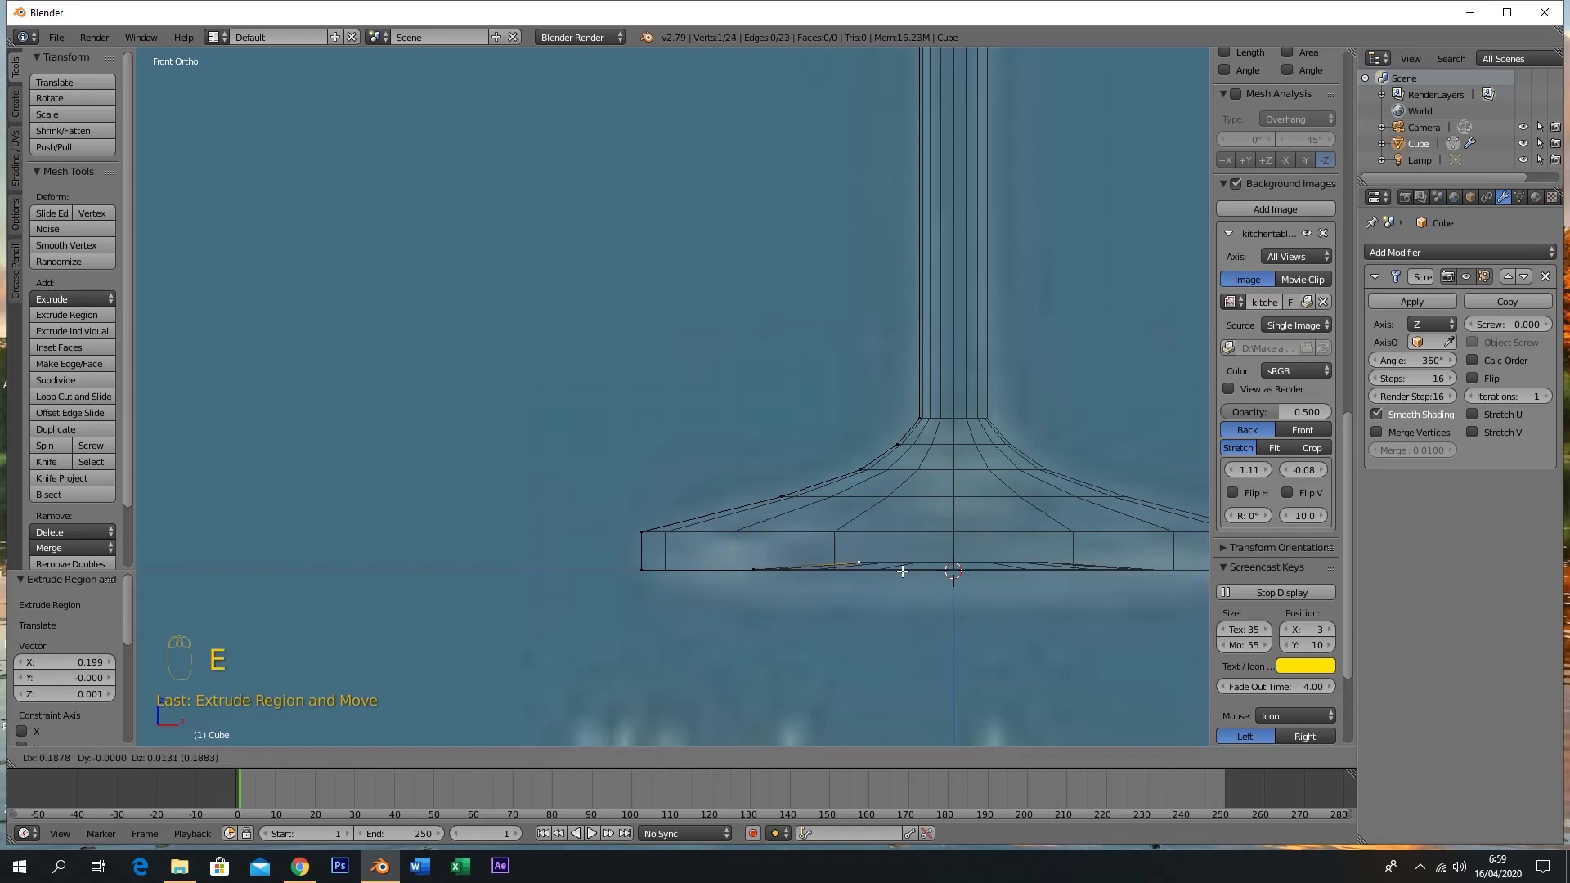
click(923, 563)
key(e)
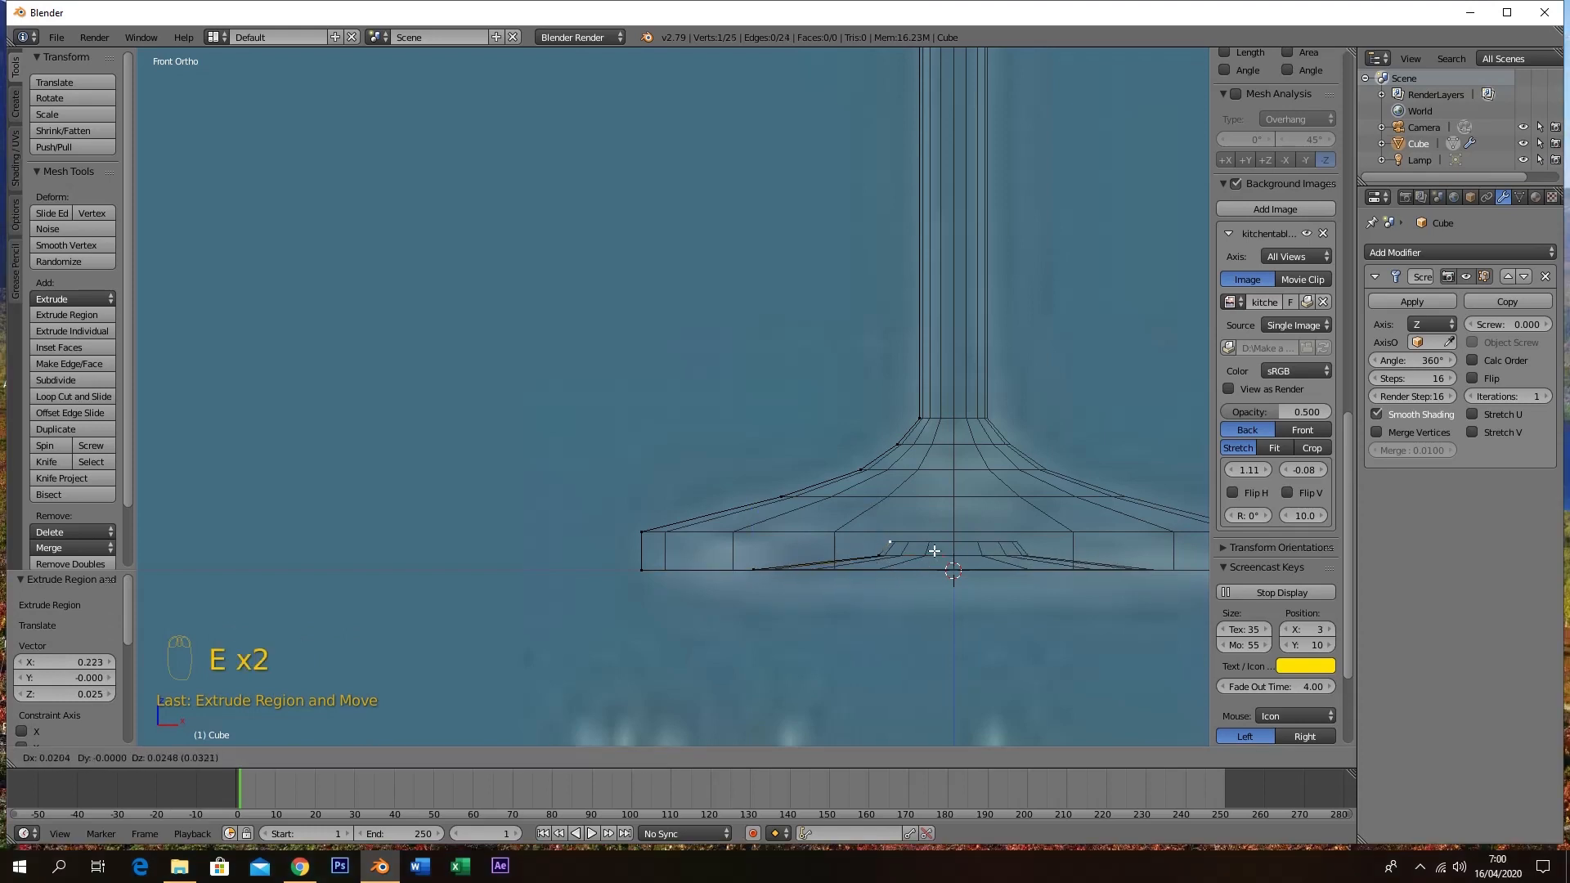
click(989, 561)
Move the end vertex of the foot's underside about 0.011 units along X to close the hole at the central axis
middle_drag(1020, 603, 1038, 551)
right_click(771, 534)
scroll(956, 558, up, 3)
key(z)
right_click(946, 550)
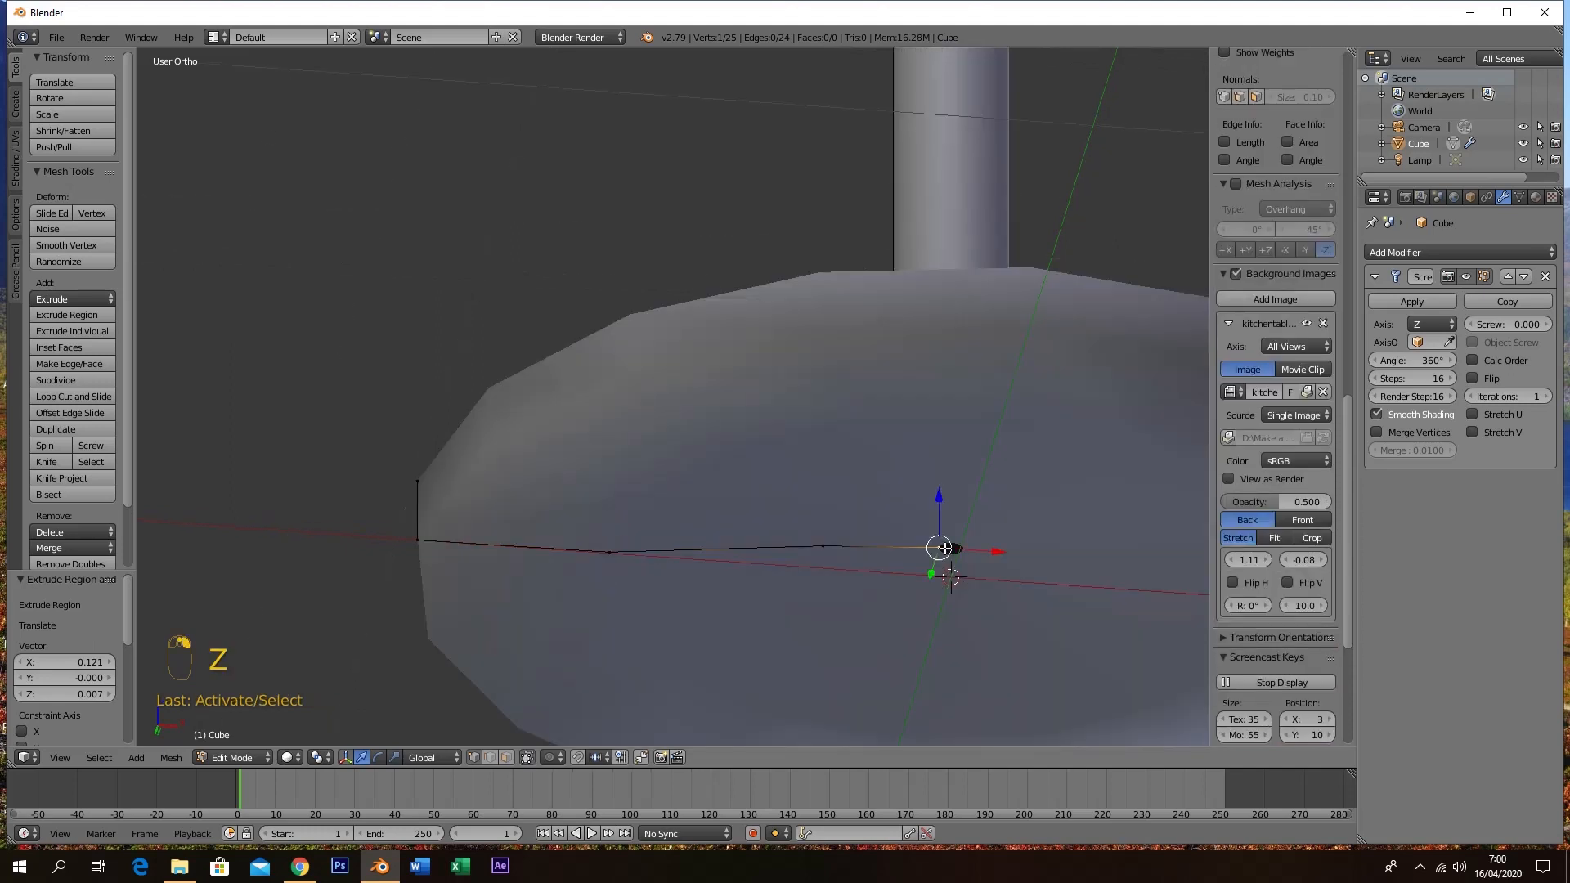
drag(996, 553, 1015, 563)
Move the underside's outermost extruded vertex about 0.071 units outward along X, and raise the middle one about 0.002 units along Z
middle_drag(981, 476, 638, 570)
right_click(614, 570)
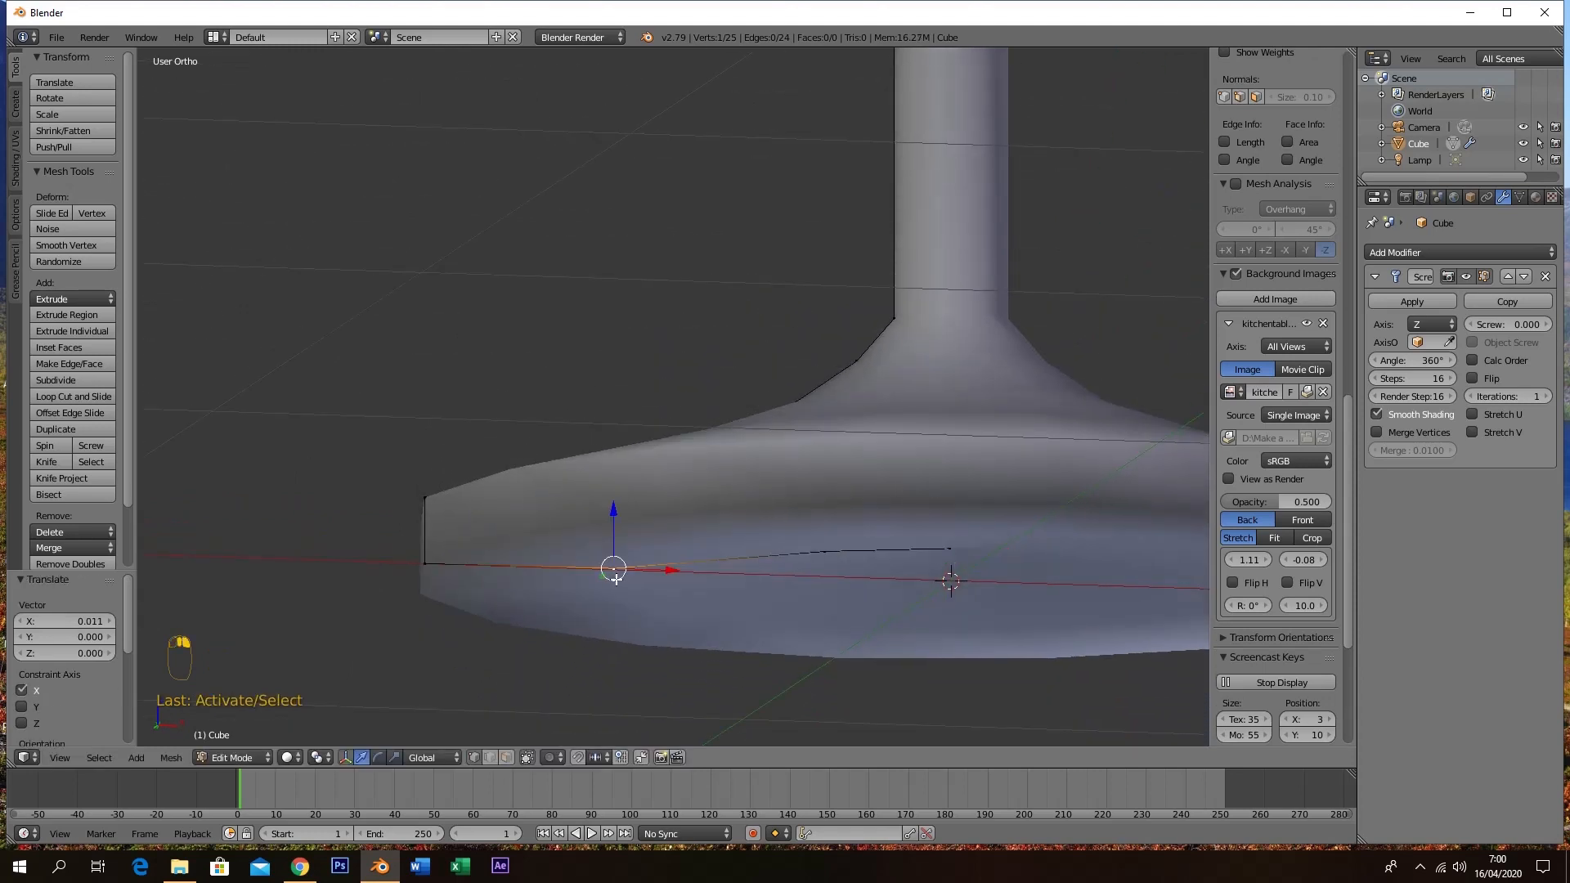
key(KP_1)
key(z)
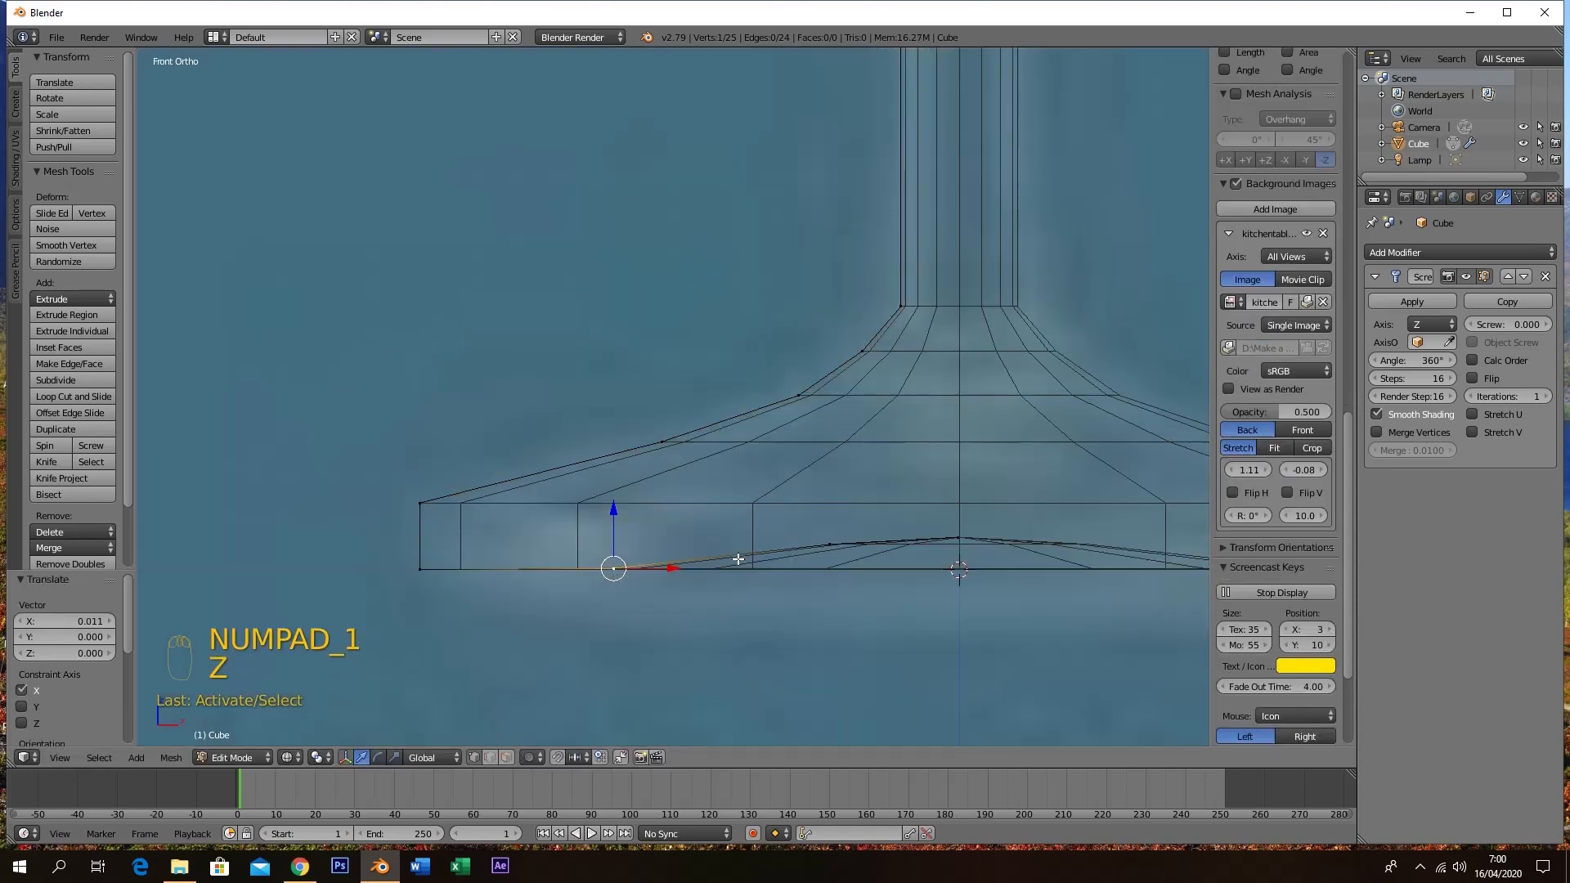
drag(677, 570, 606, 579)
right_click(829, 543)
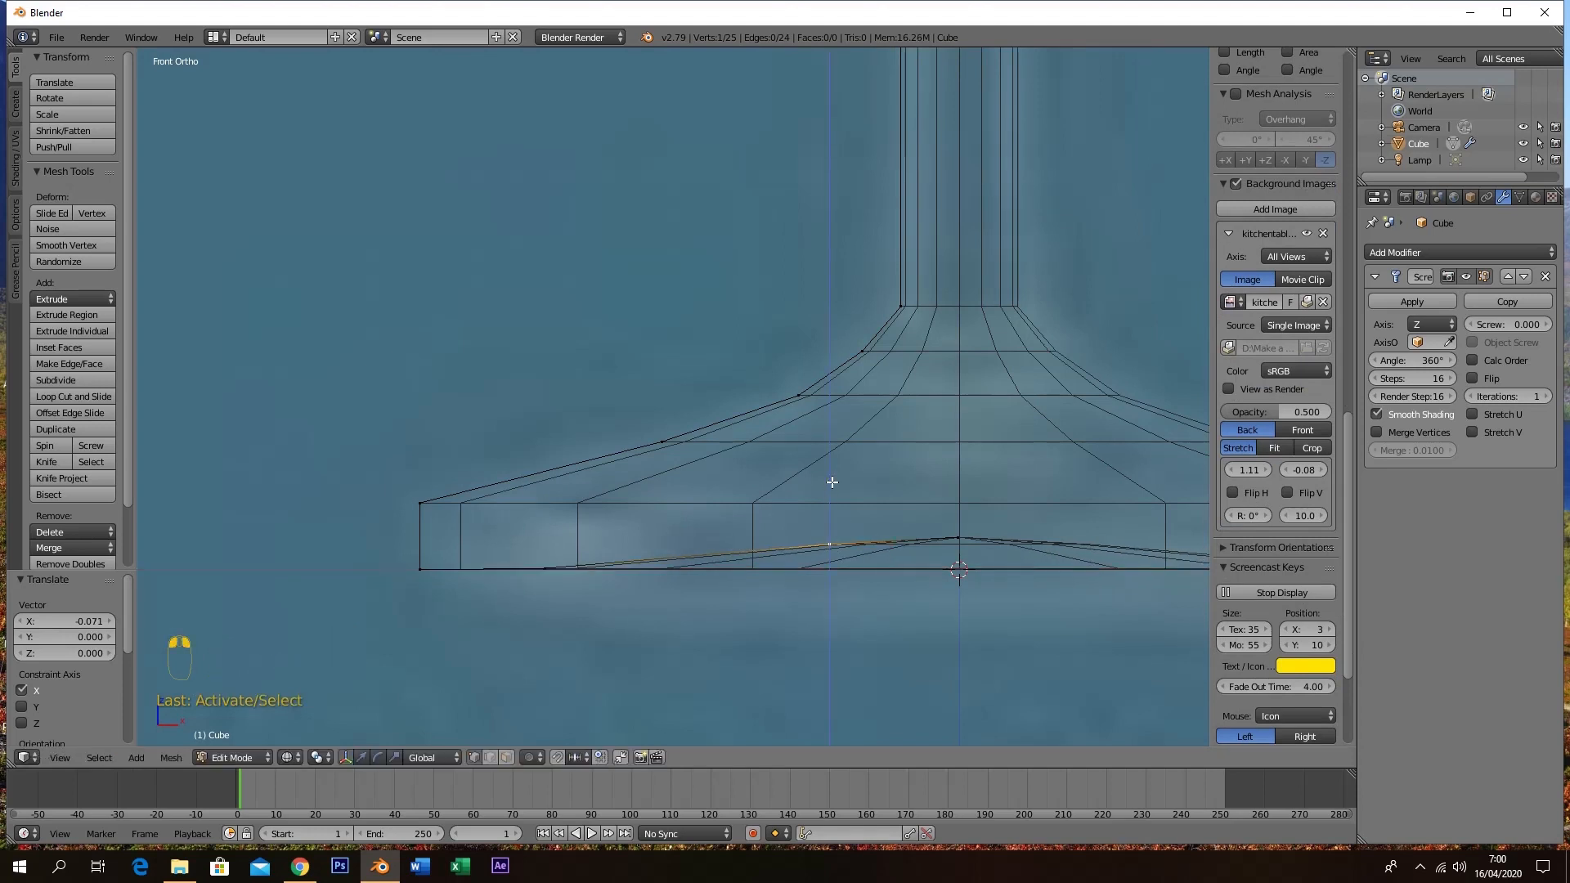
key(g)
click(828, 481)
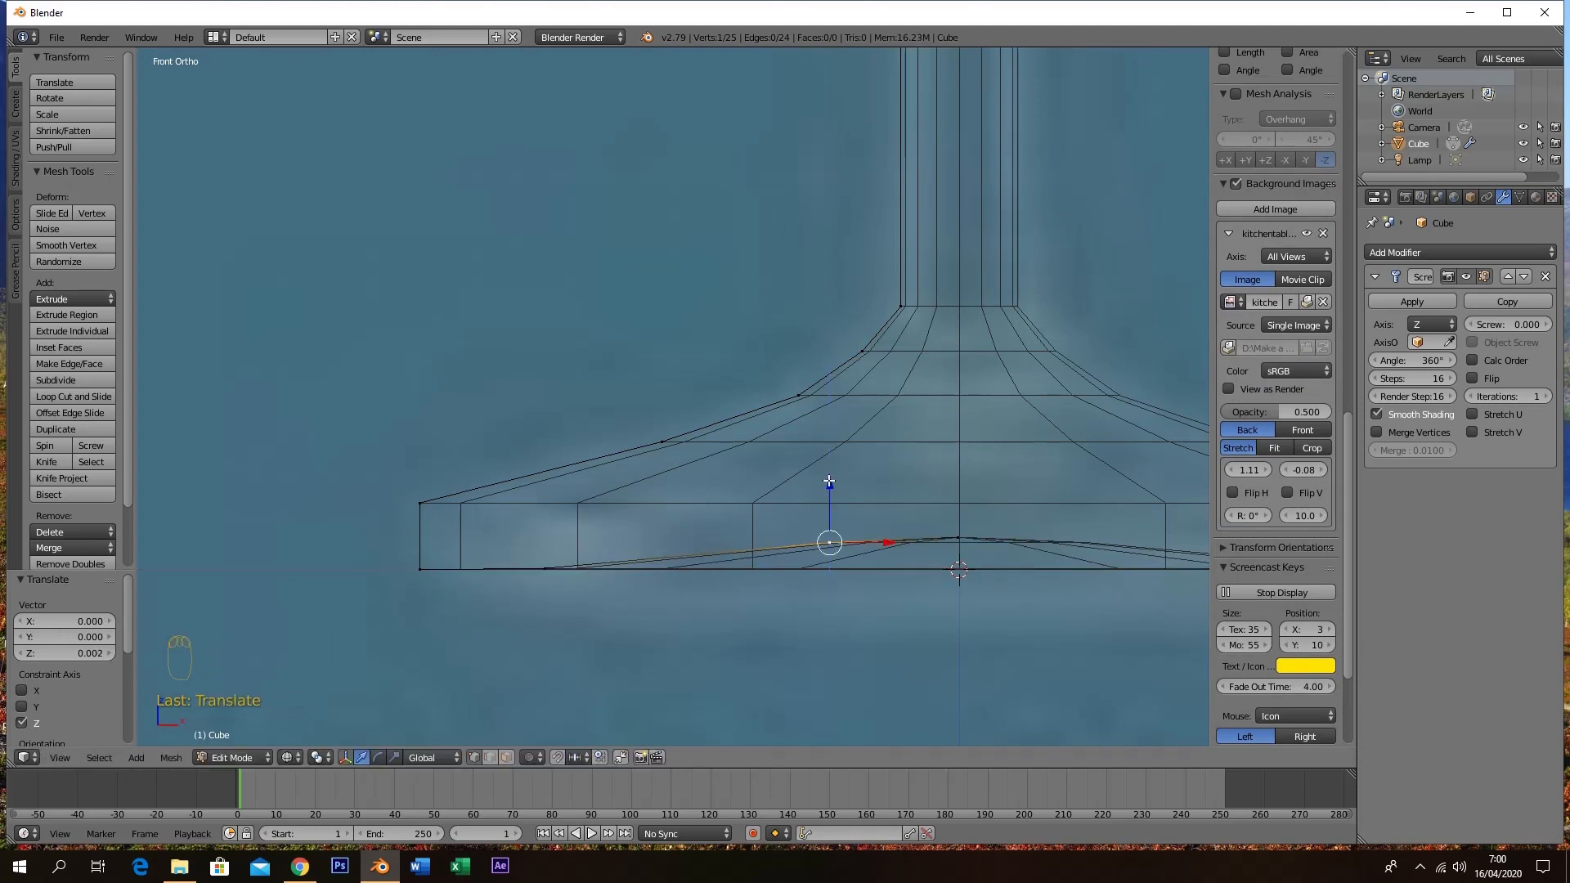
Add a loop cut midway on the foot's vertical outer edge and move its vertex about 0.010 units outward along X
scroll(855, 631, down, 4)
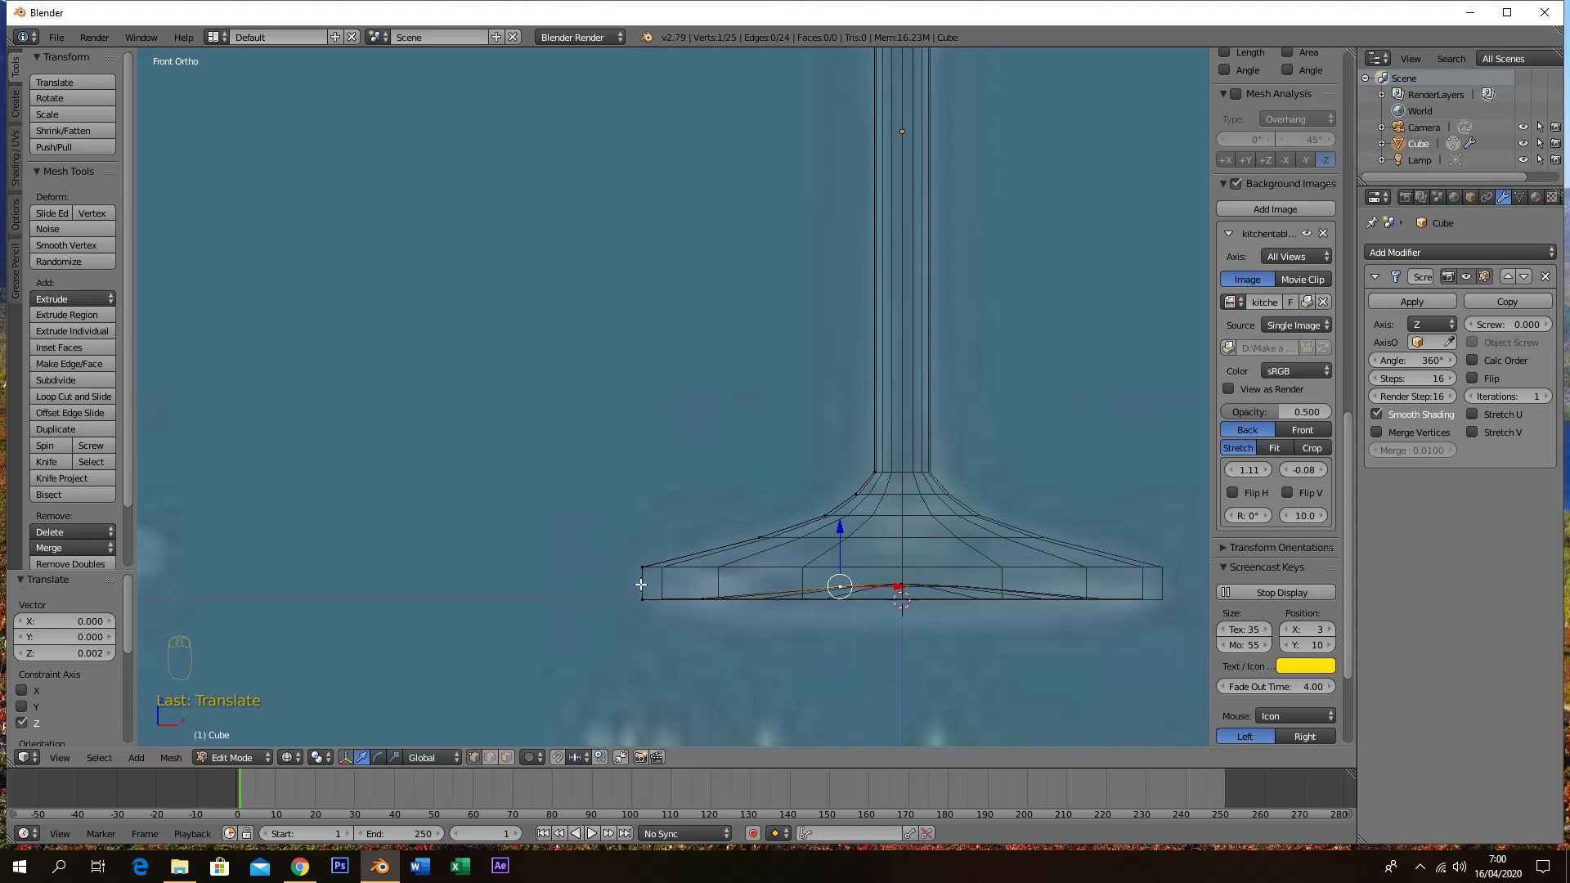
key(ctrl+r)
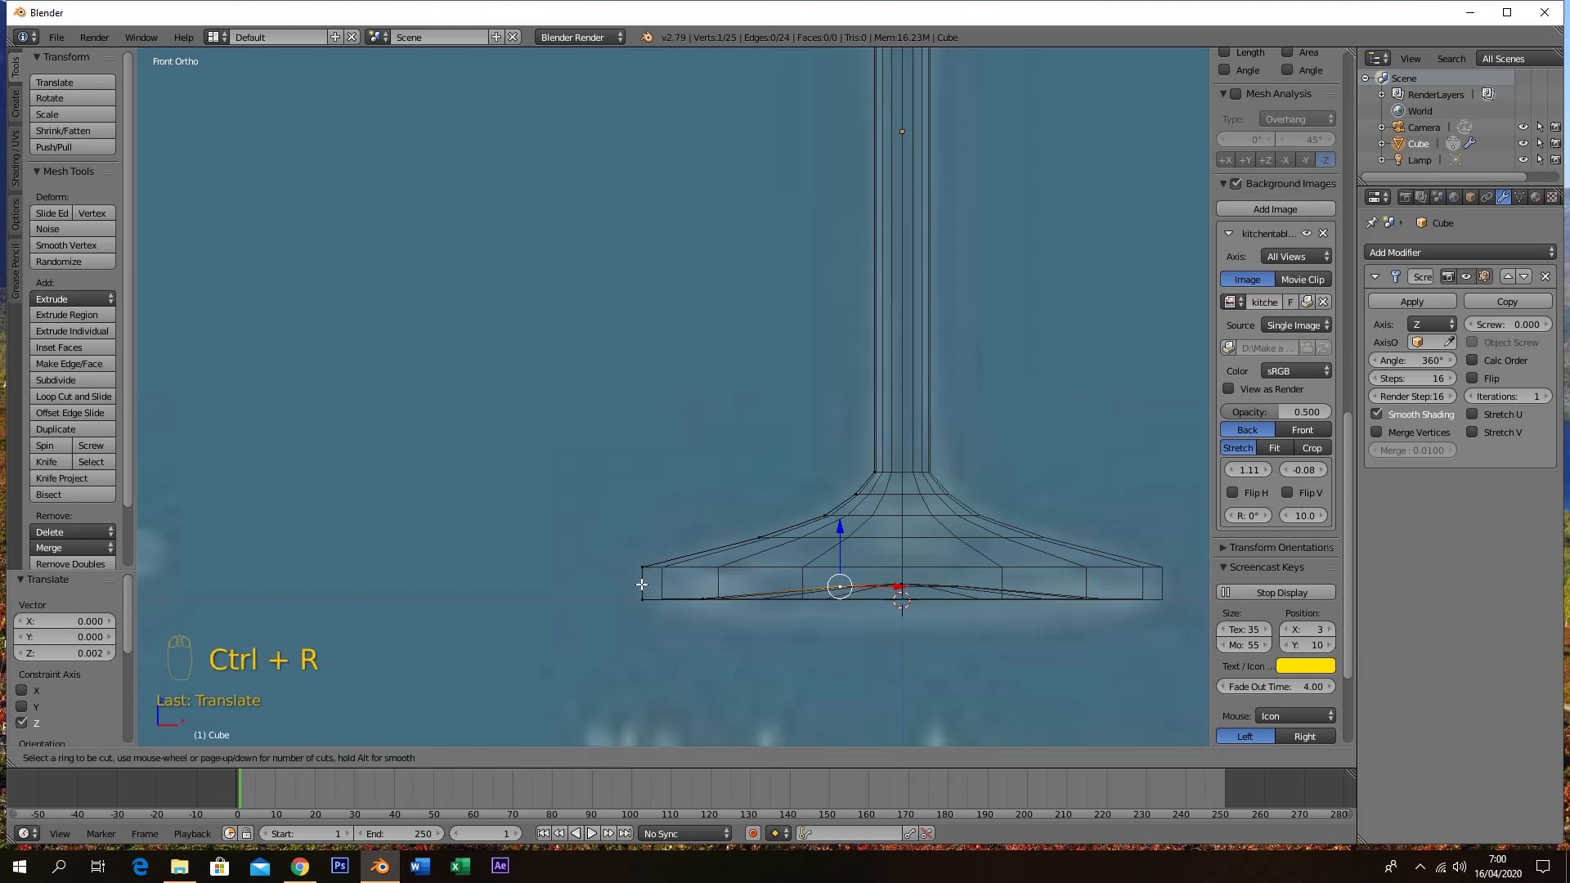
click(642, 585)
right_click(642, 585)
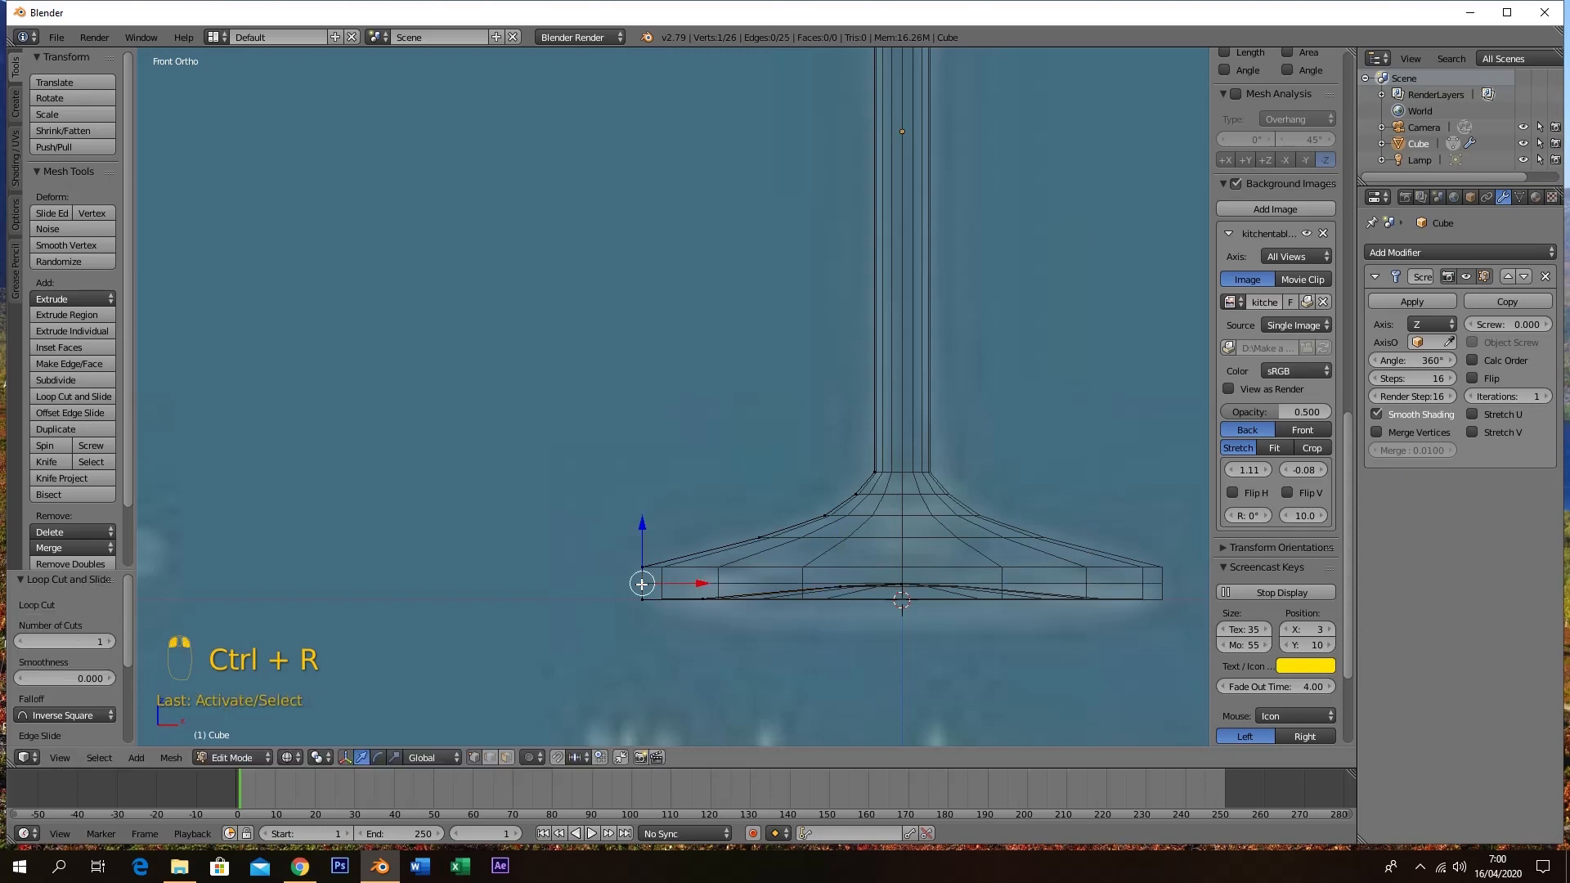
drag(718, 583, 696, 584)
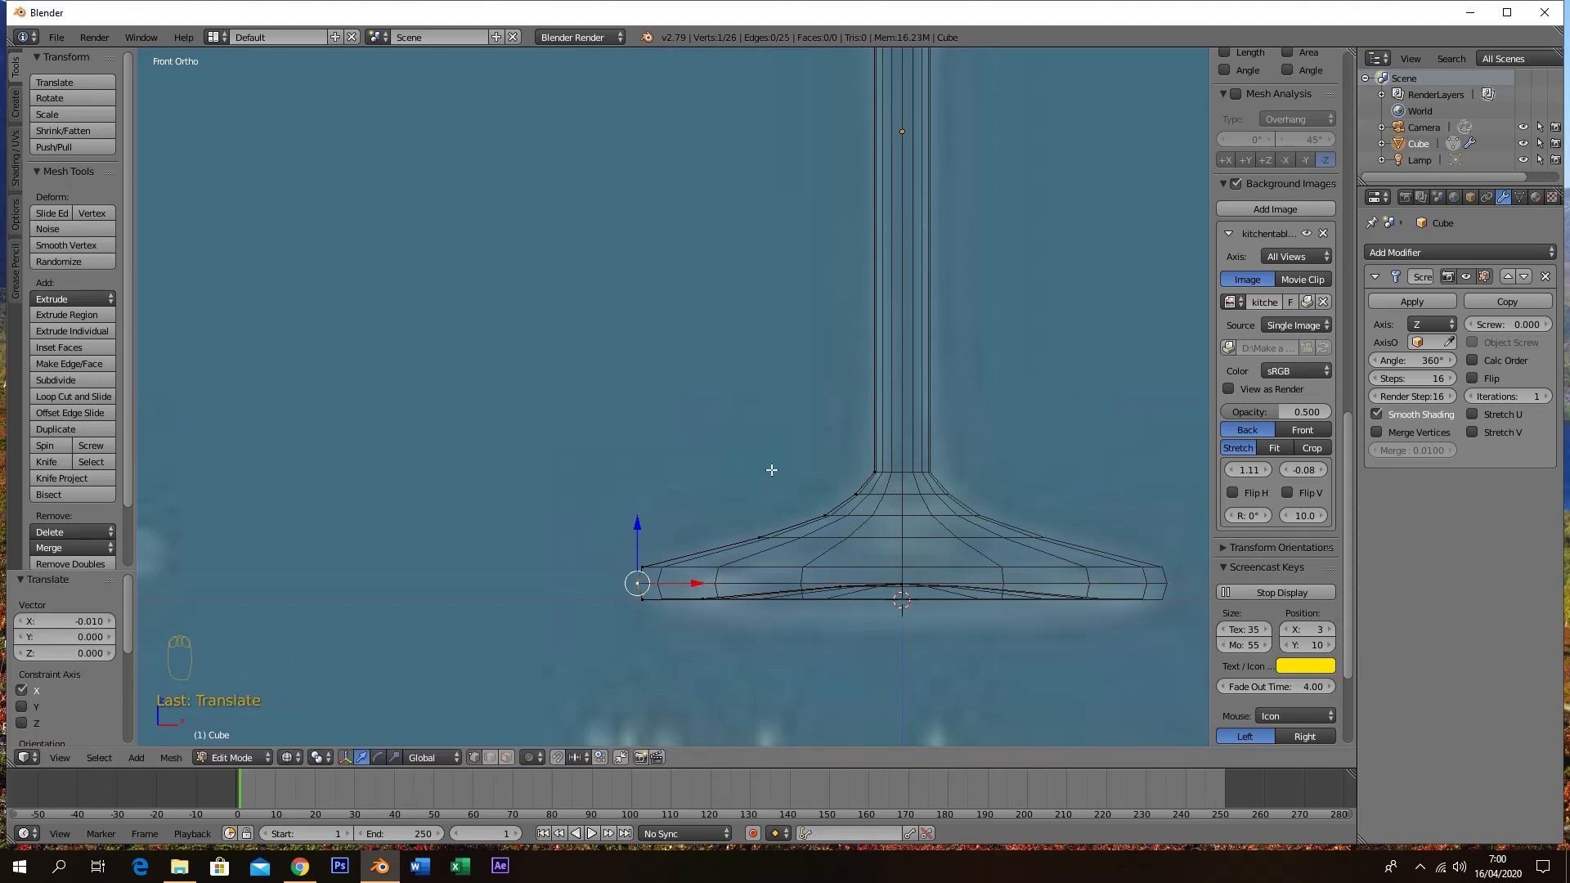
In solid shading, add a Subdivision Surface modifier to the glass with its View subdivisions set to 2
key(z)
scroll(771, 470, down, 4)
mouse_move(885, 363)
shift+middle_down()
mouse_move(883, 568)
mouse_move(867, 595)
shift+middle_up()
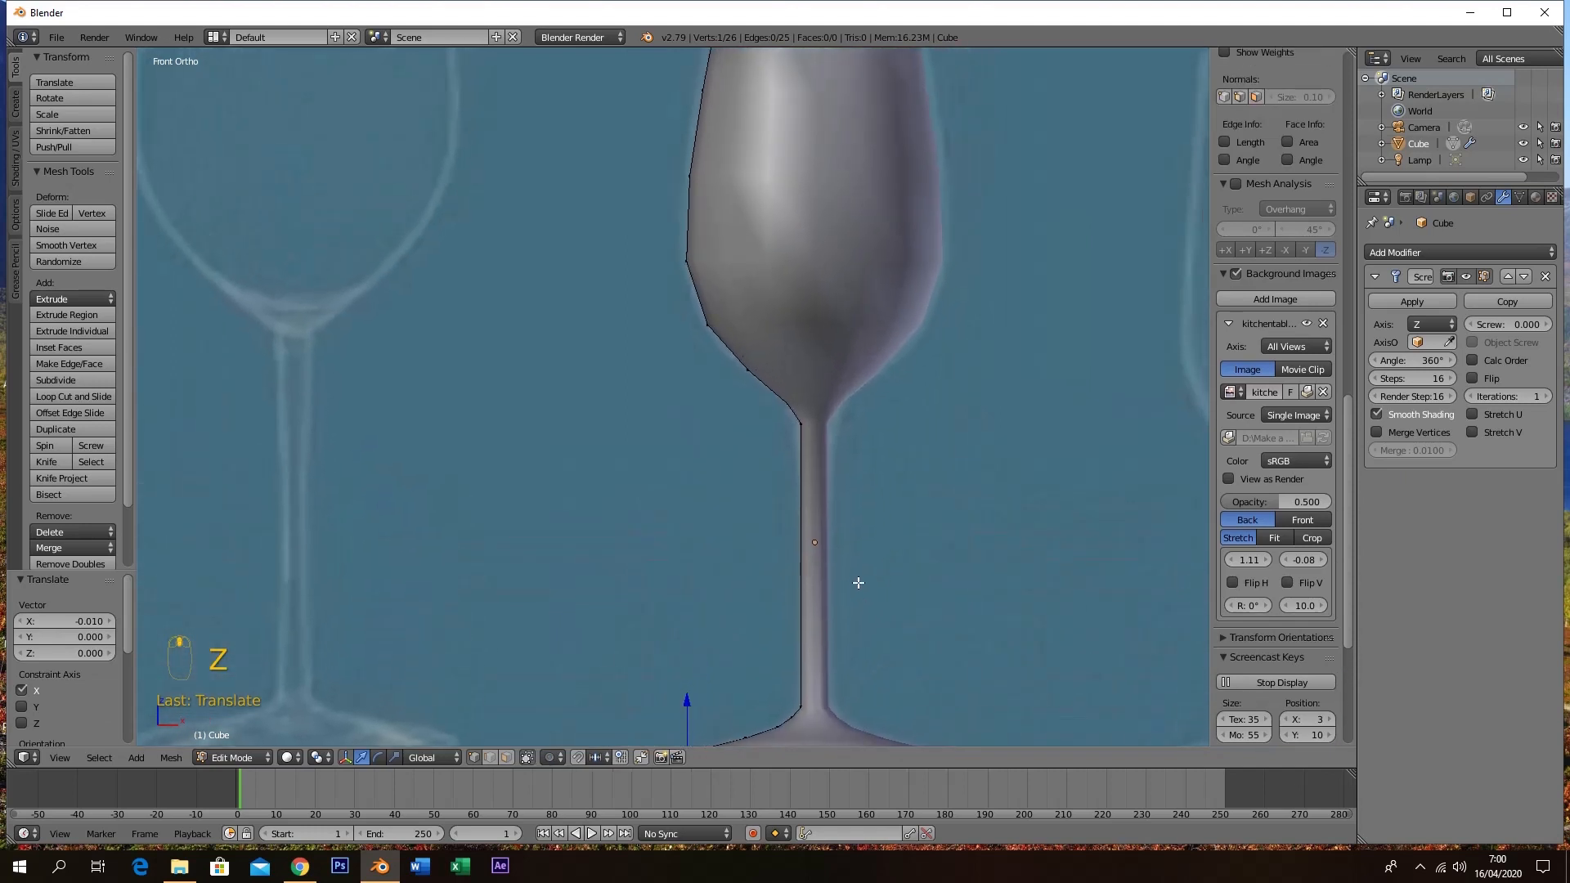
scroll(857, 582, down, 5)
mouse_move(890, 529)
shift+middle_down()
mouse_move(855, 512)
mouse_move(900, 490)
mouse_move(893, 537)
mouse_move(905, 508)
shift+middle_up()
key(KP_1)
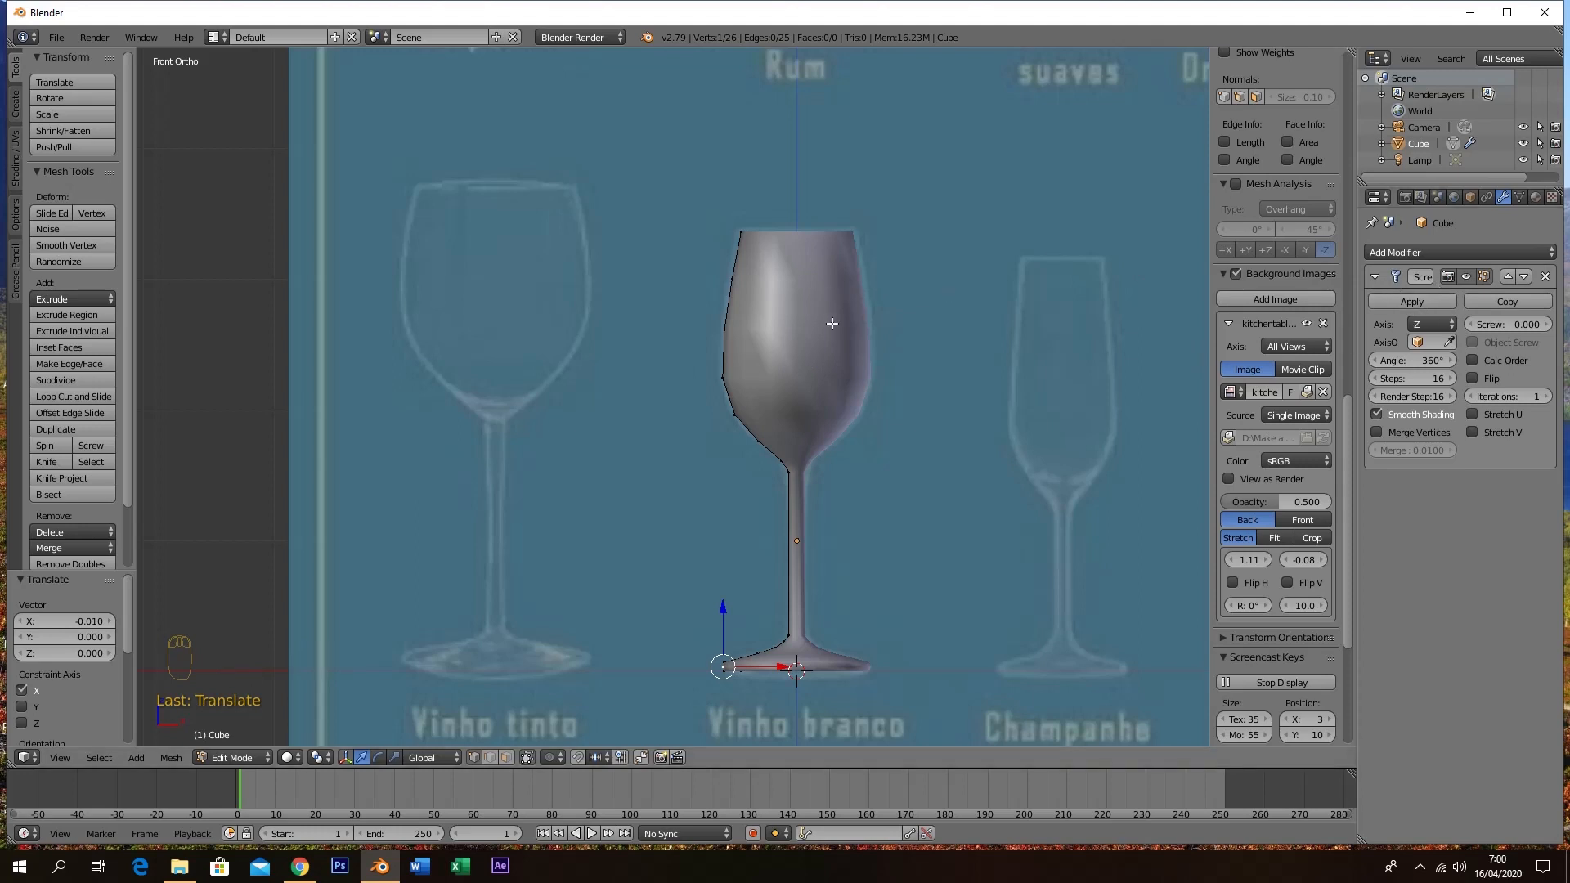
click(1453, 250)
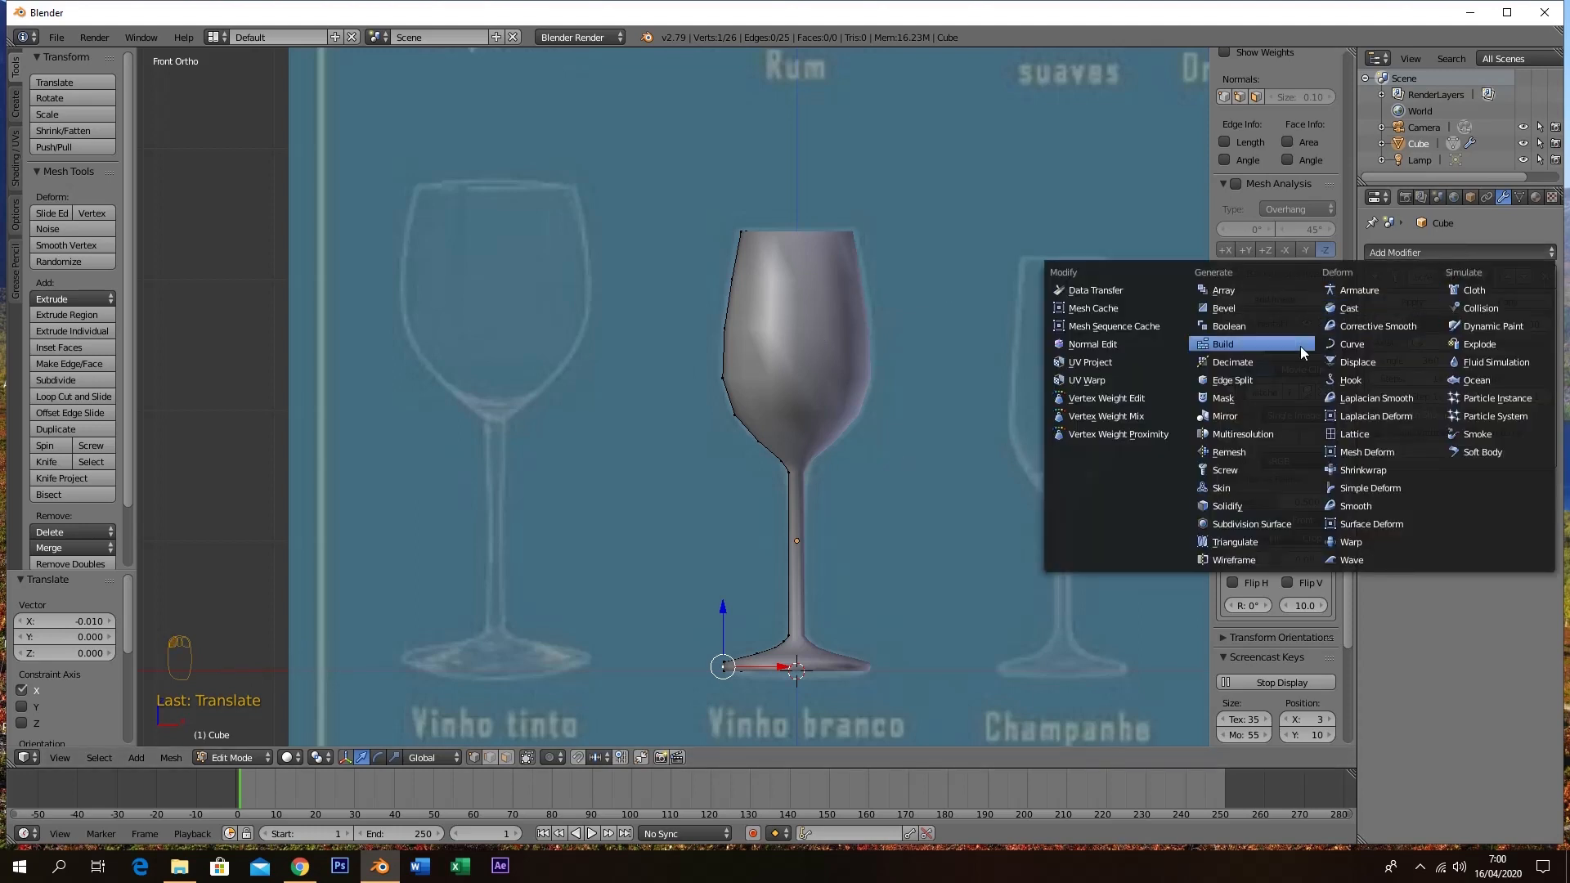
click(1278, 522)
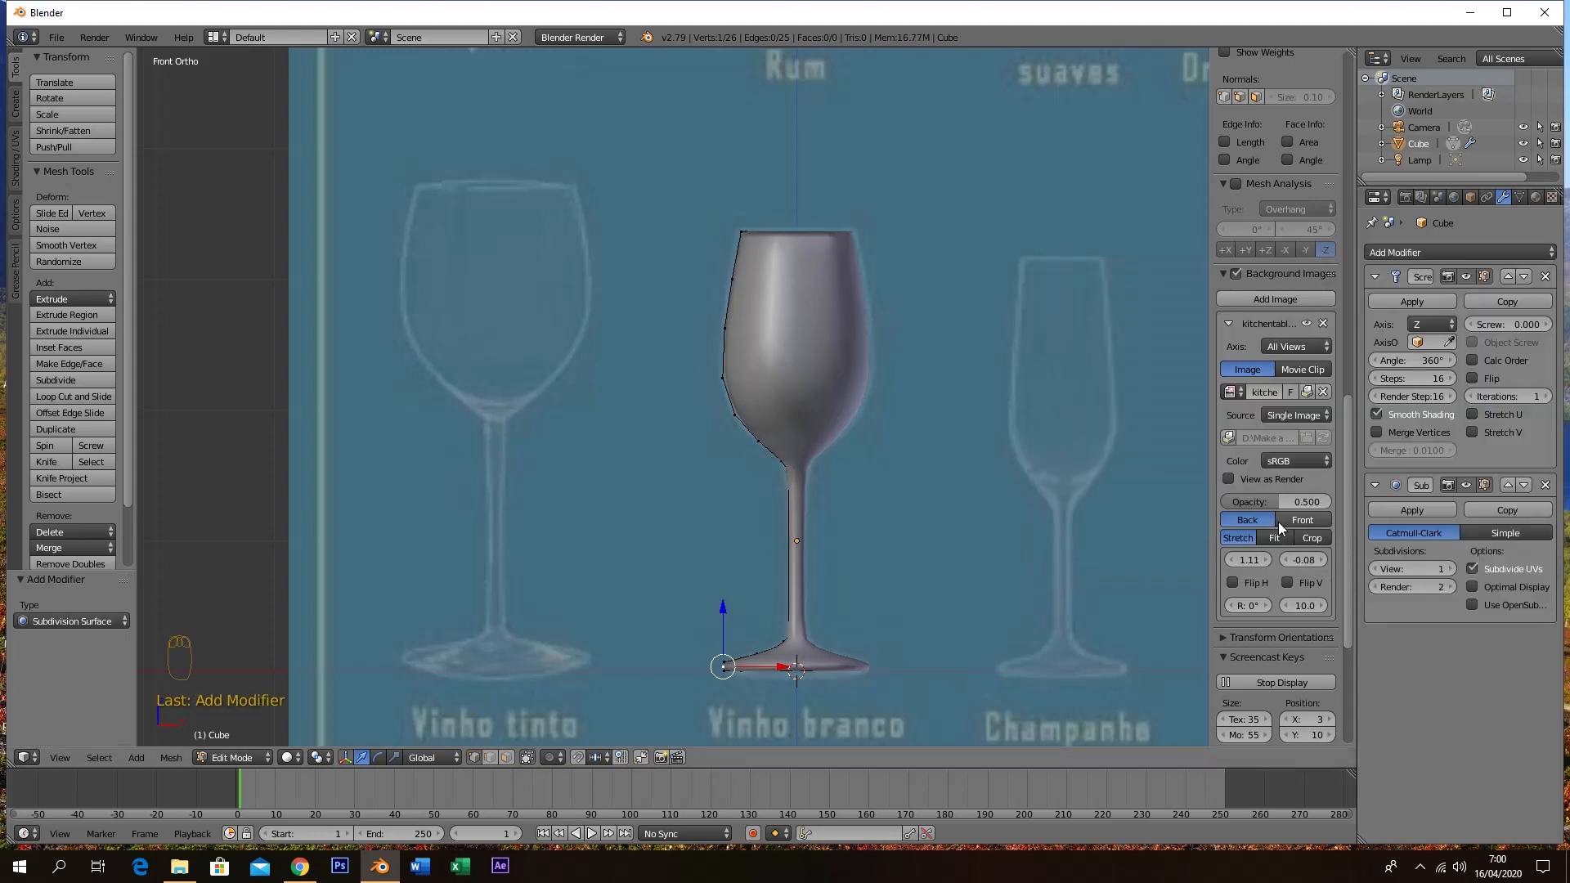
click(1451, 568)
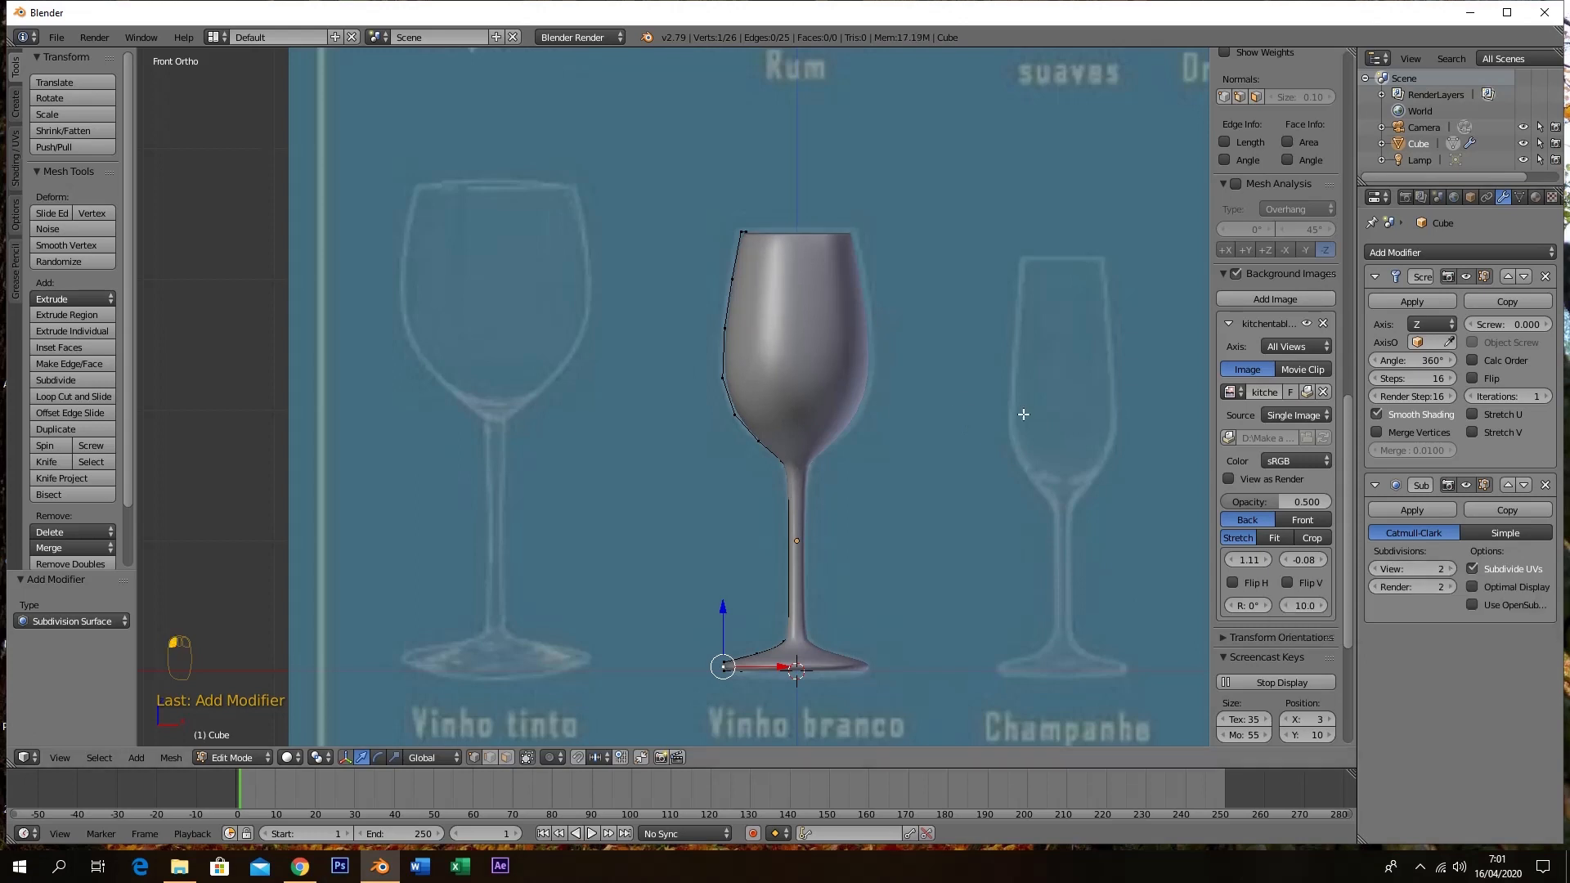
Return to Object Mode and add a plane with a radius of 1.000 at the base of the glass
middle_drag(946, 402, 925, 525)
key(KP_1)
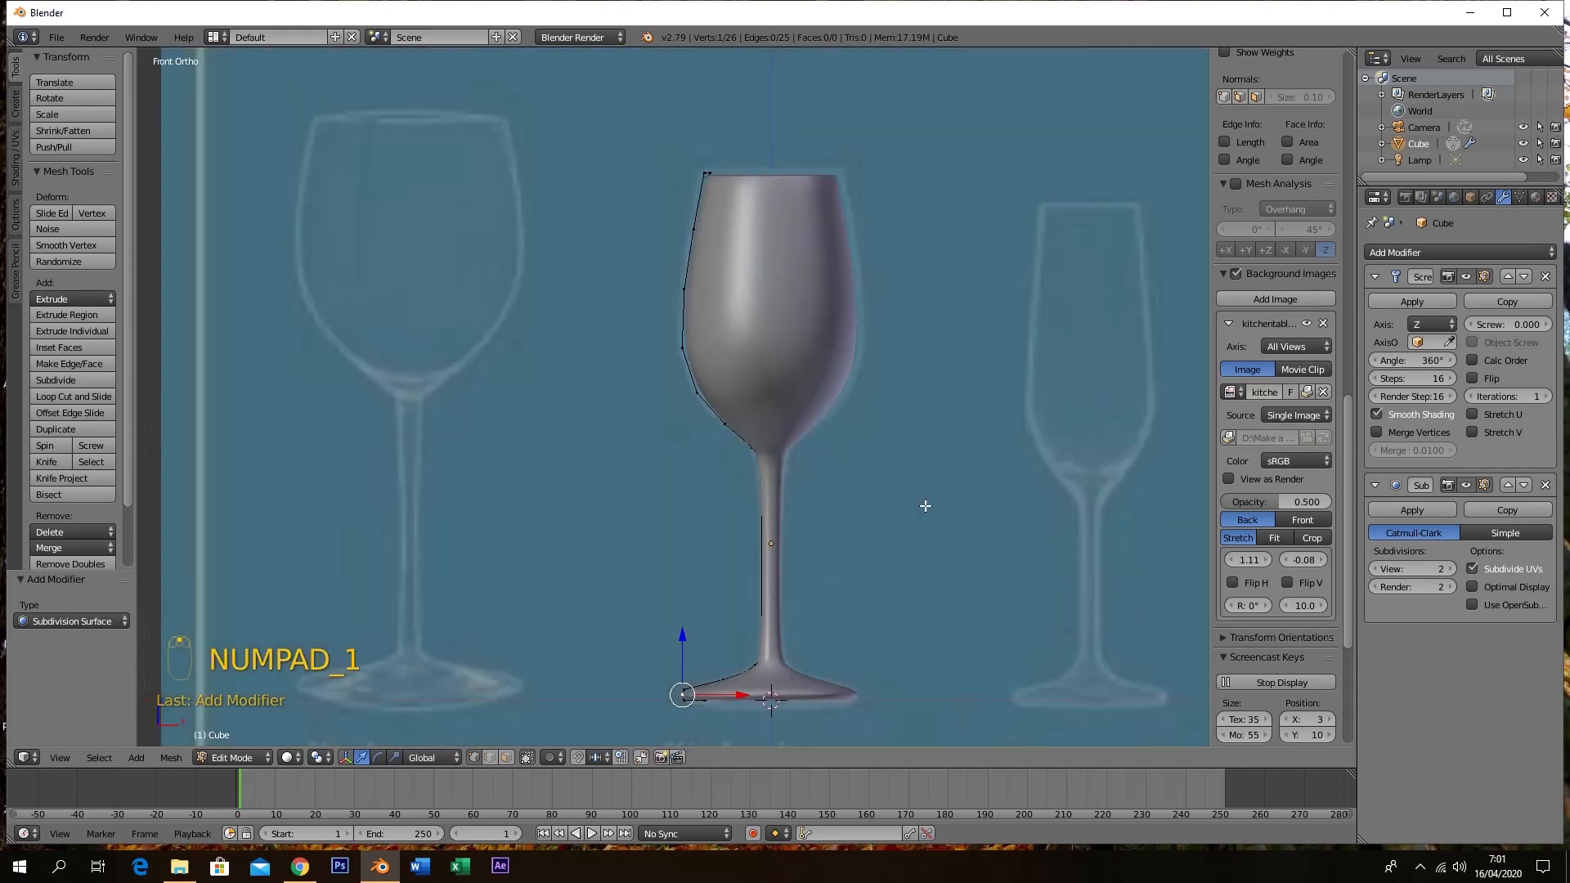
scroll(925, 506, down, 4)
shift+middle_drag(943, 529, 841, 501)
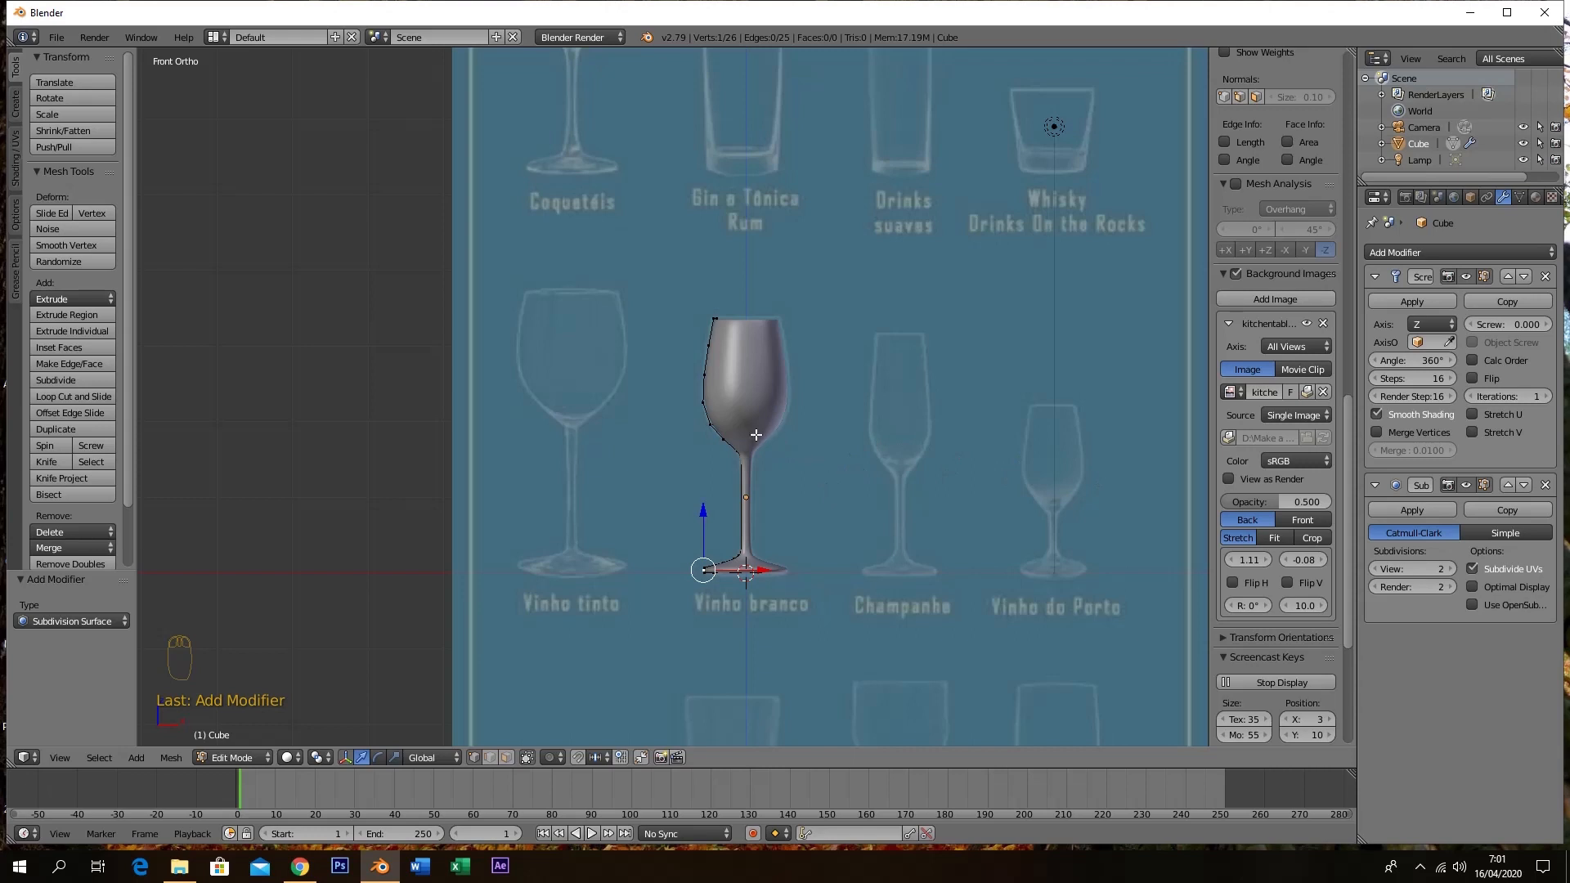
key(Tab)
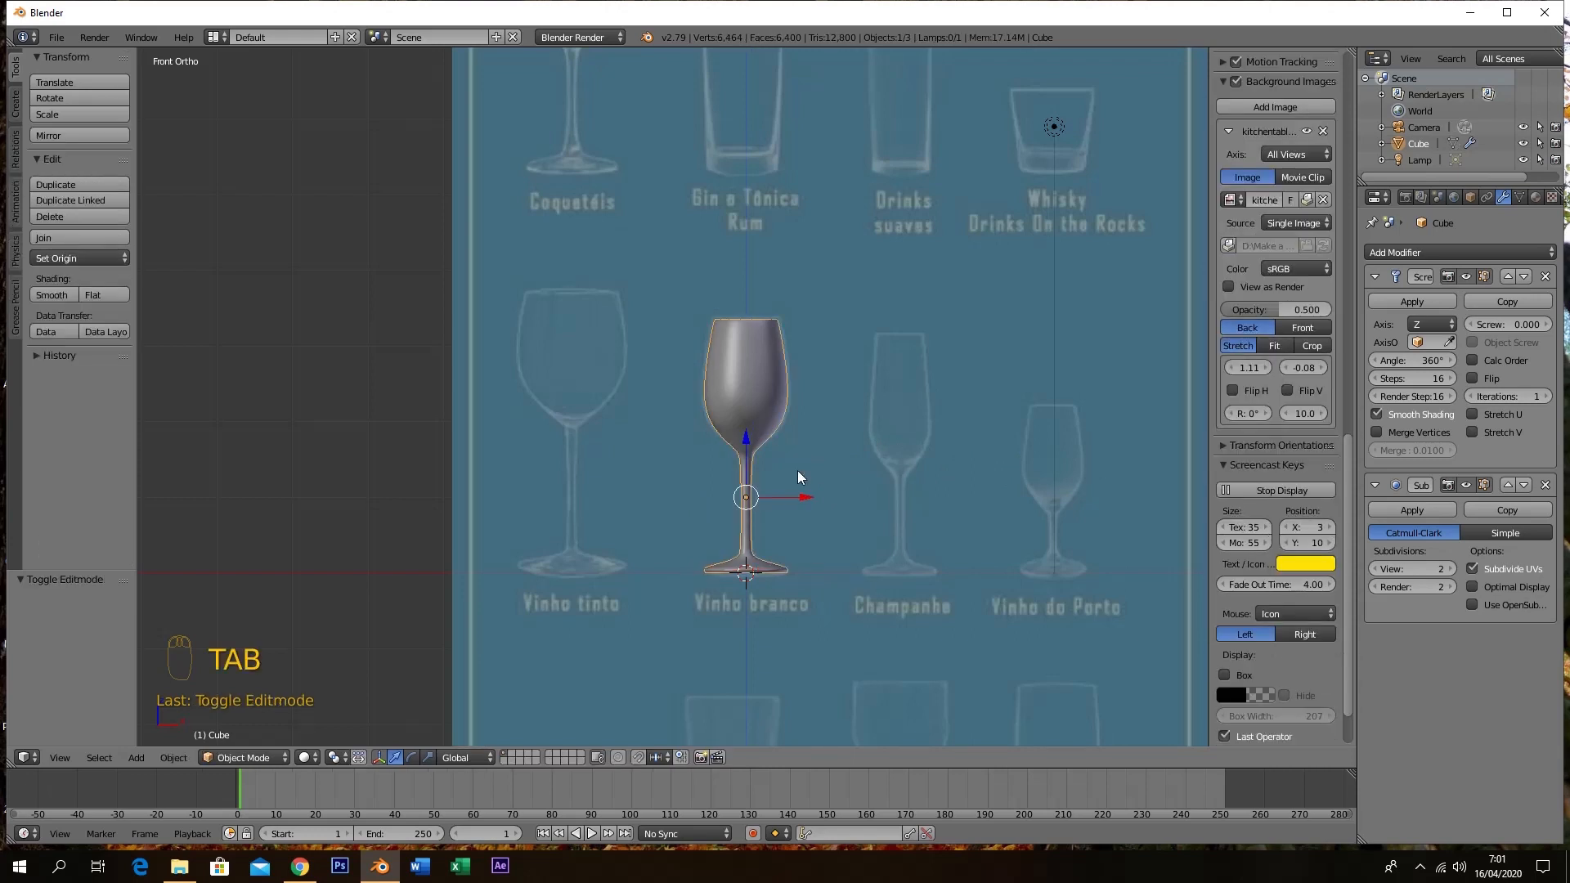
middle_drag(831, 553, 873, 596)
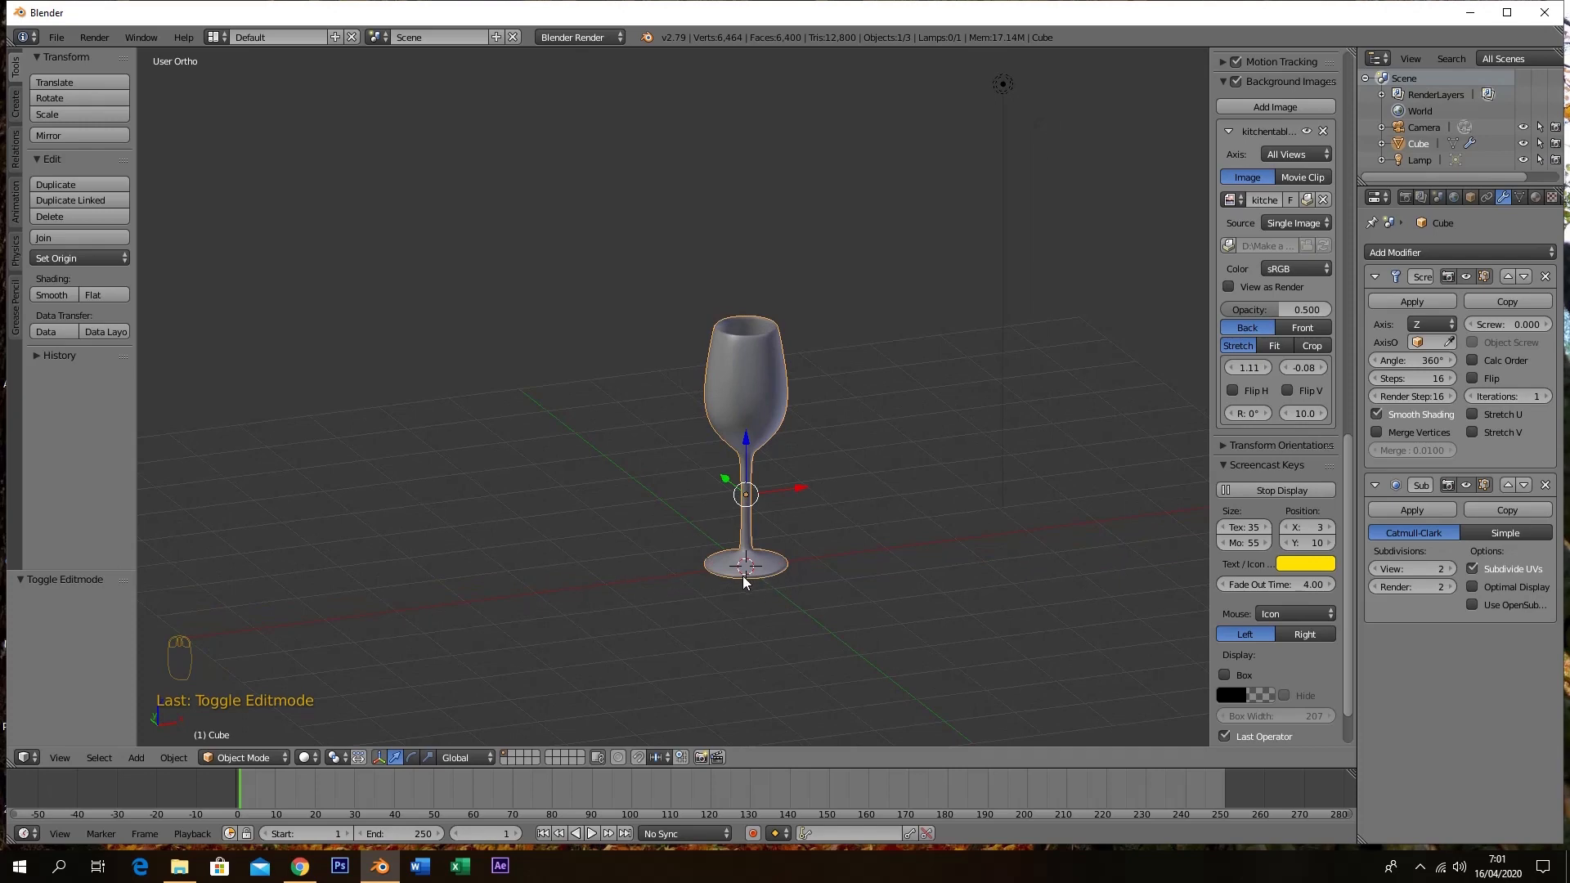
key(shift+a)
click(791, 578)
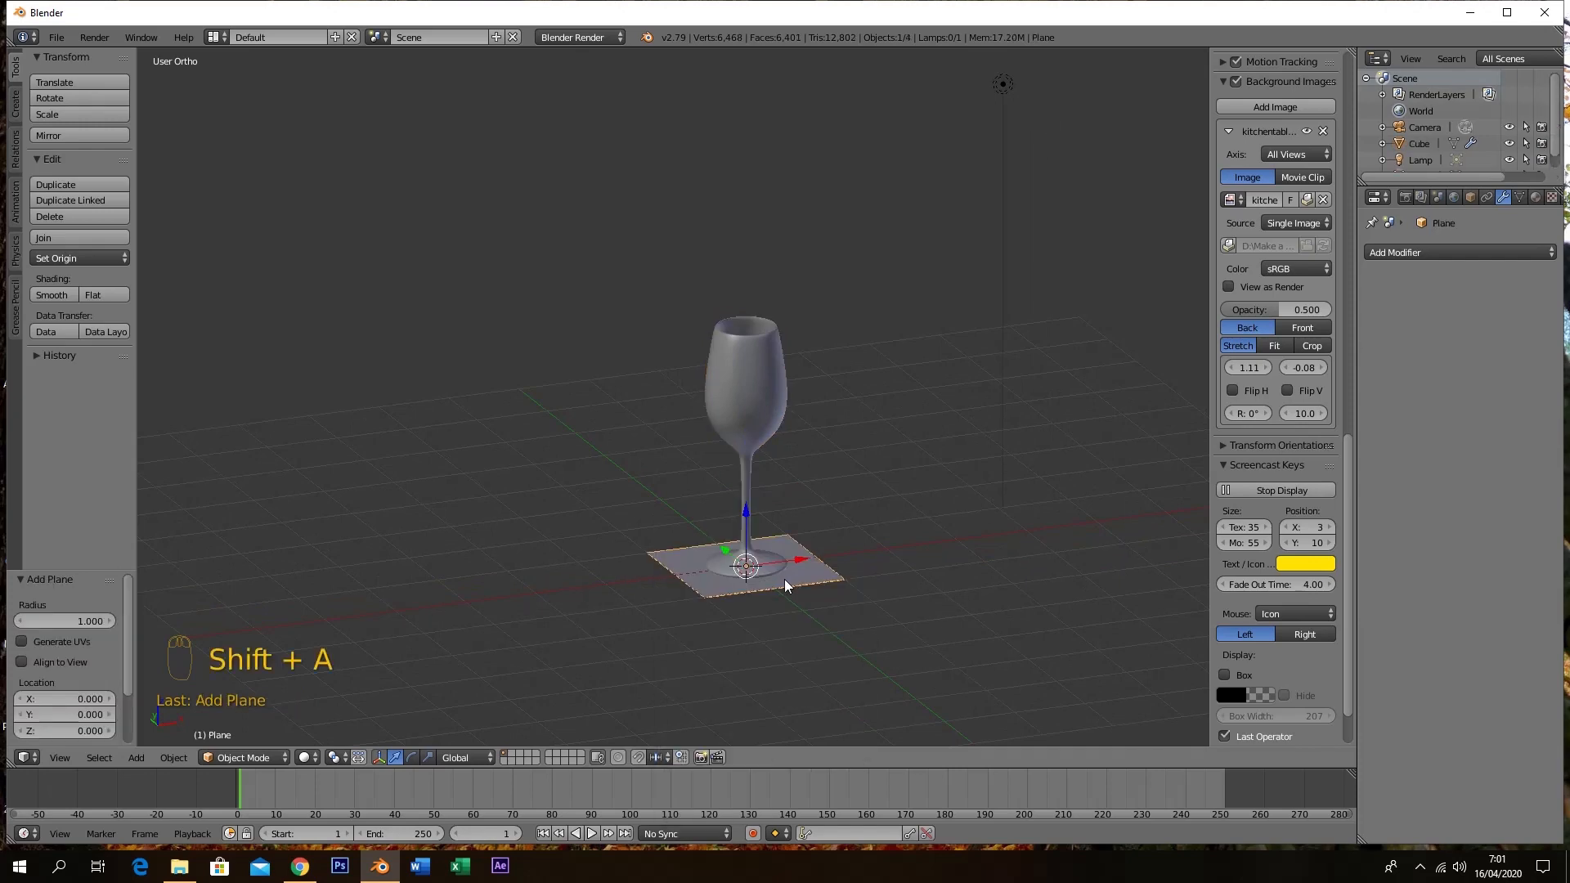
Scale the plane up to over six times its size so it forms a wide floor beneath the glass
key(s)
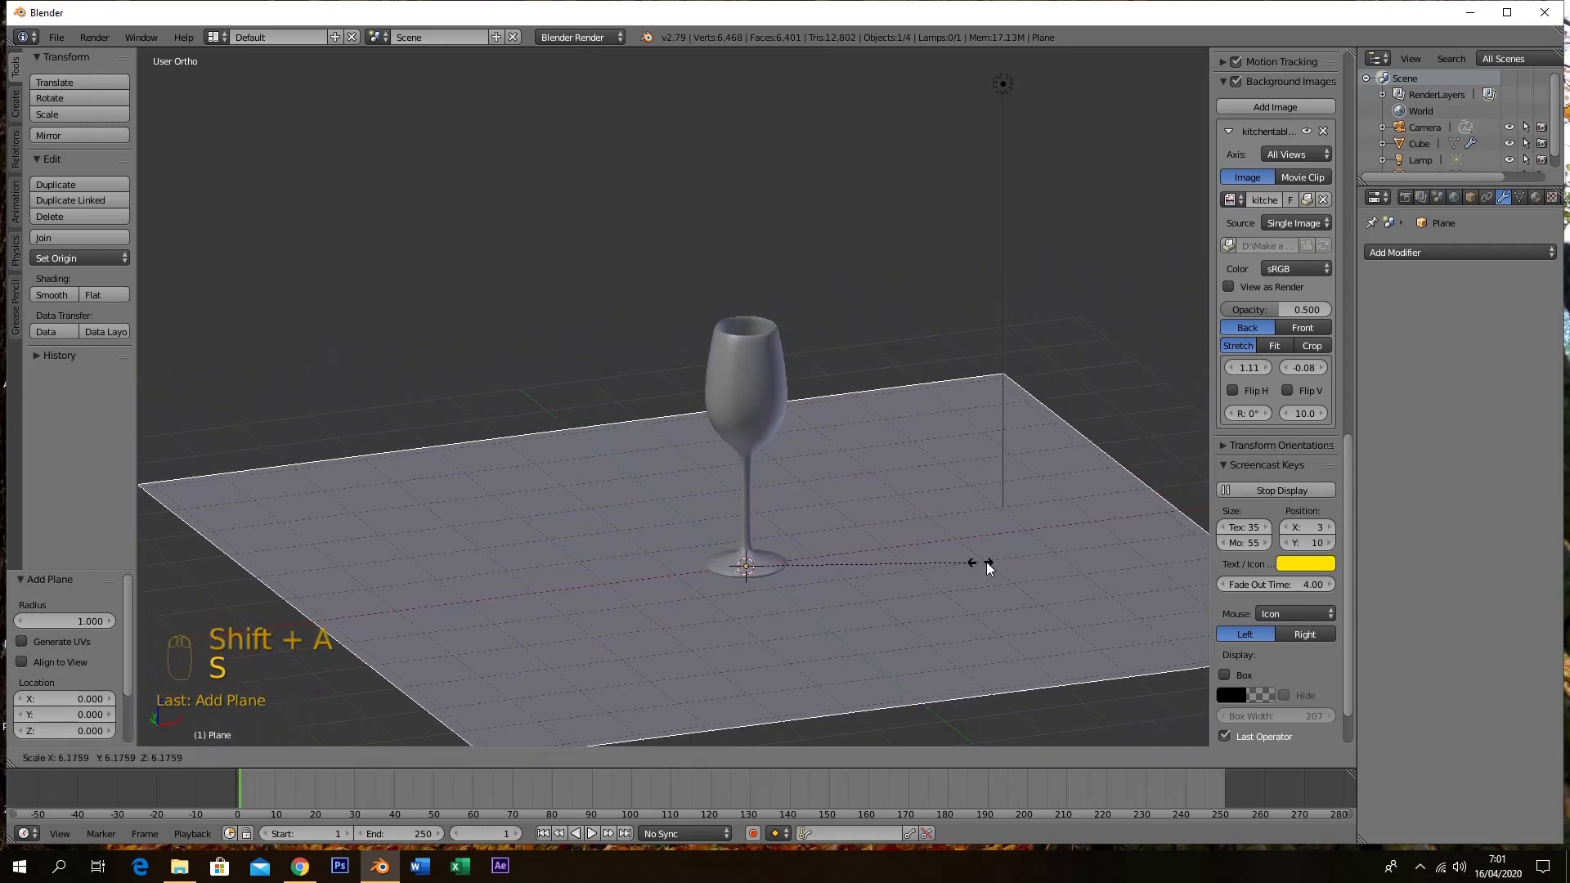
click(1032, 561)
scroll(629, 483, down, 1)
In Edit Mode, select the plane's two back corner vertices and extrude their edge 8.992 units up along Z as a wall
key(Tab)
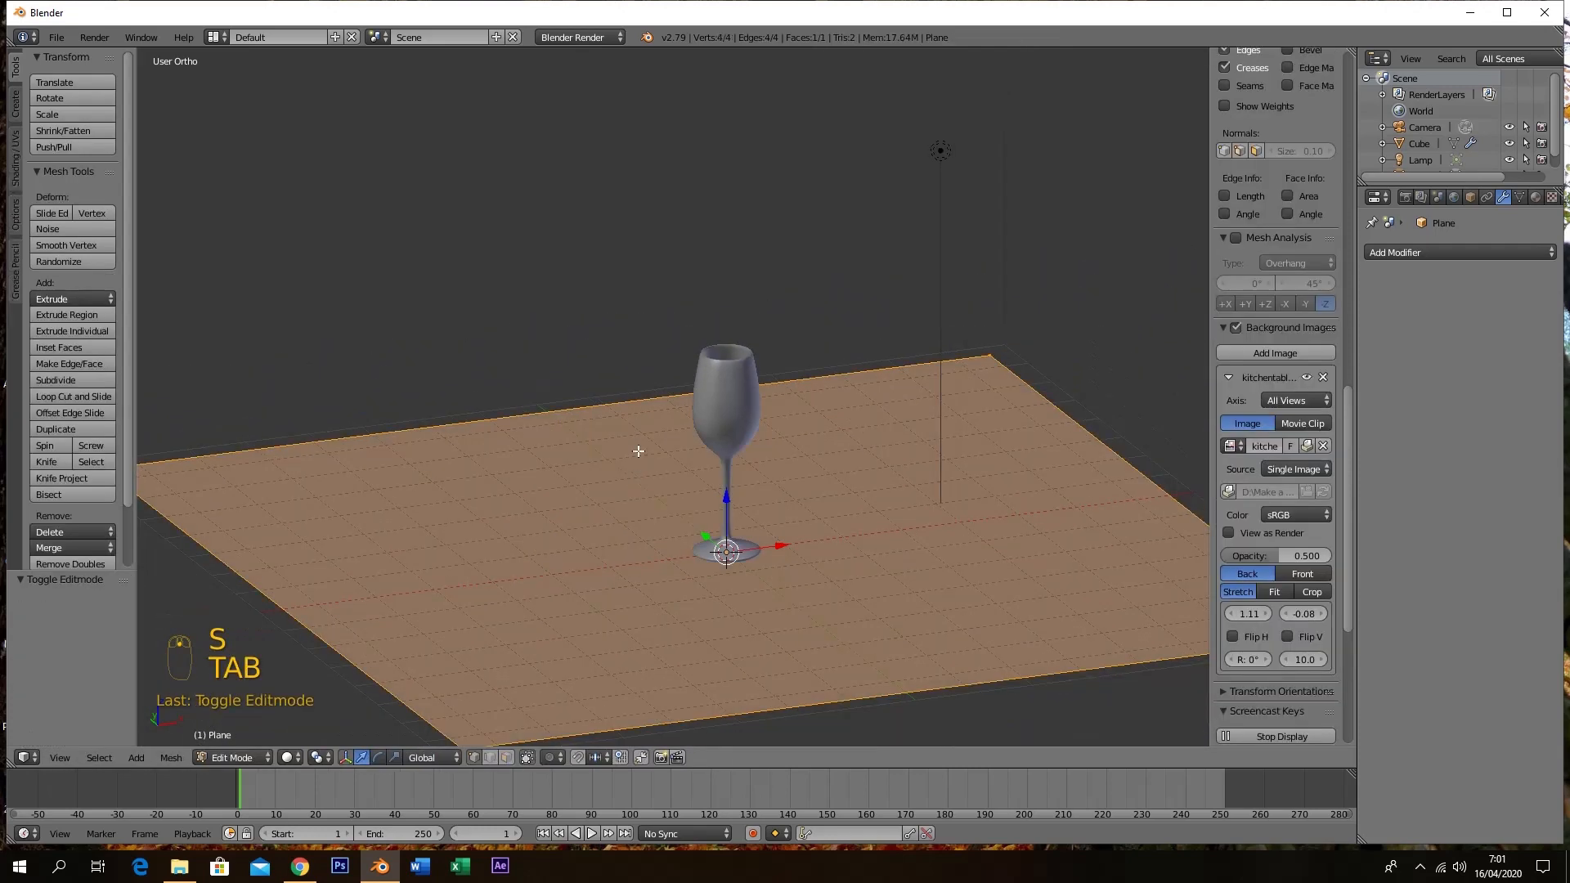
right_click(984, 362)
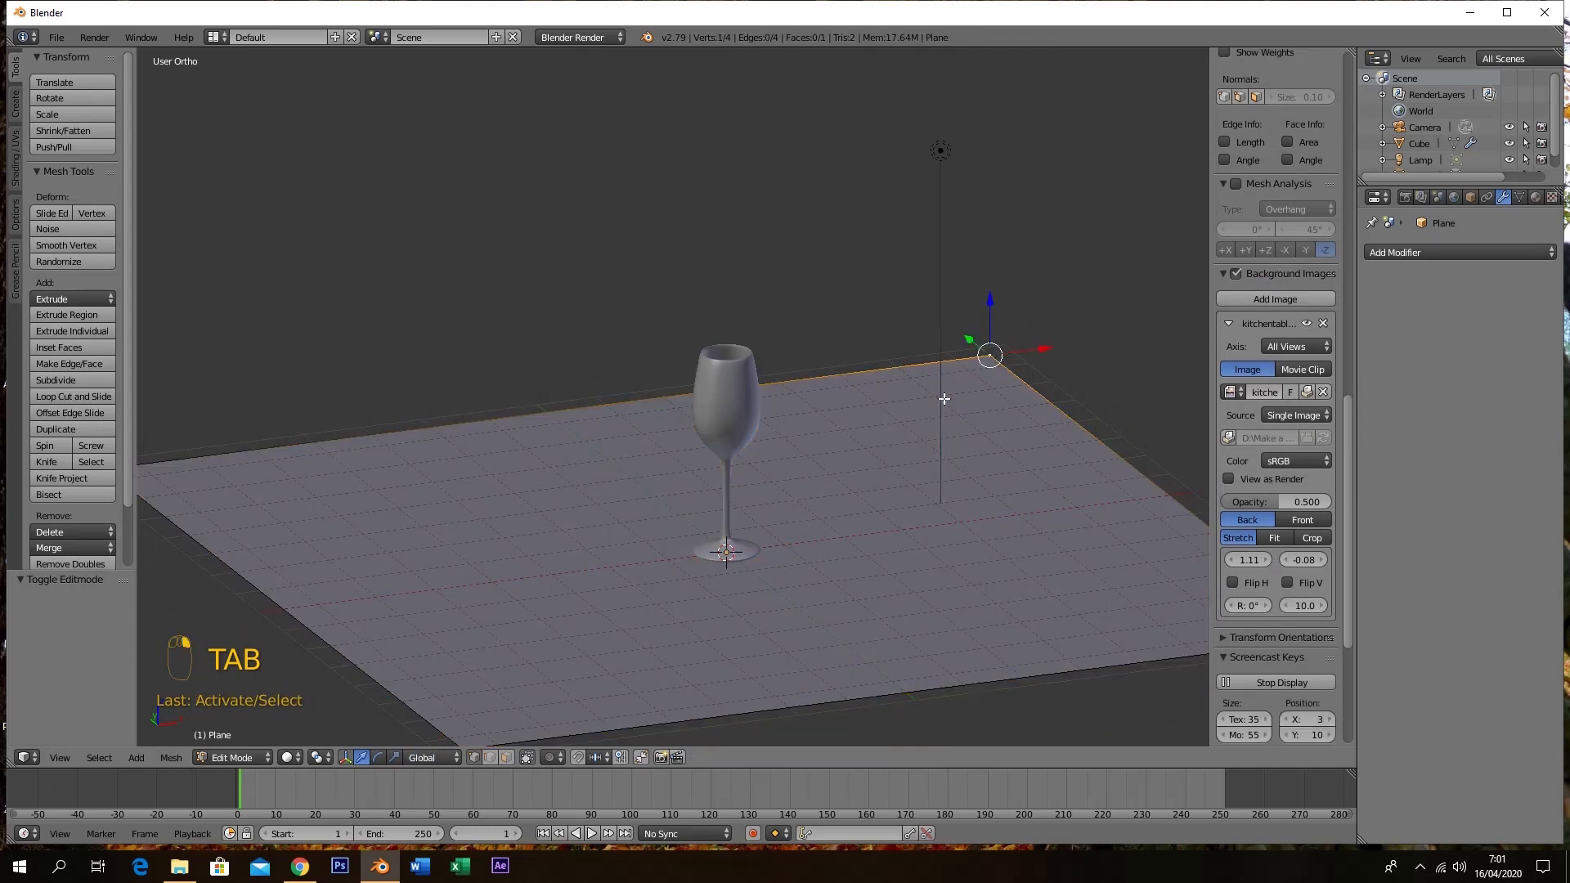
shift+middle_drag(846, 465, 1136, 442)
scroll(765, 507, down, 4)
middle_drag(812, 525, 806, 550)
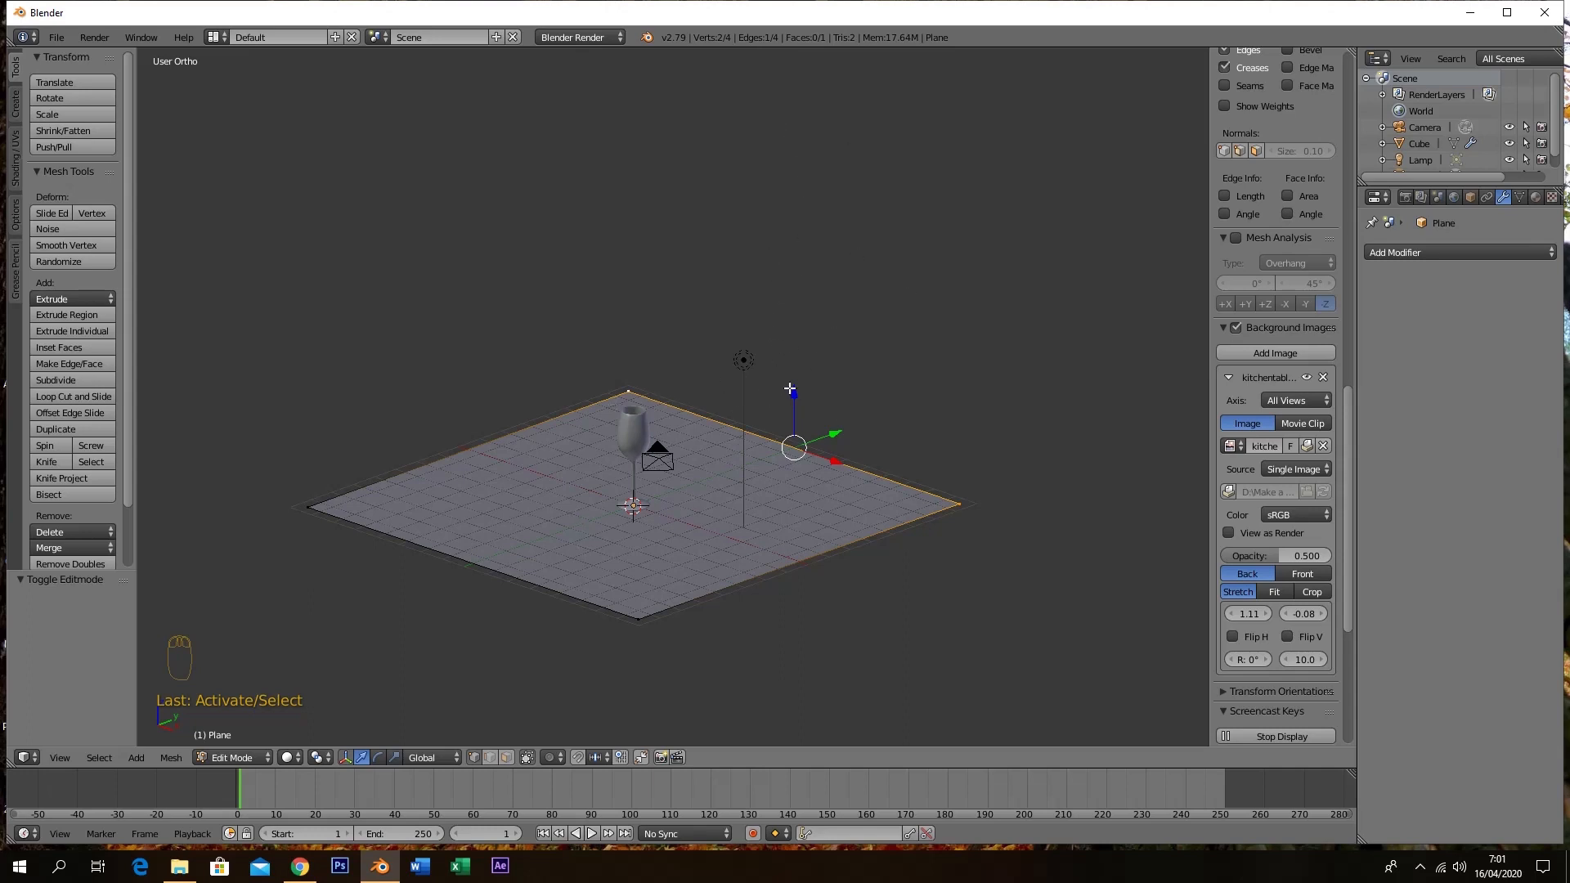
key(e)
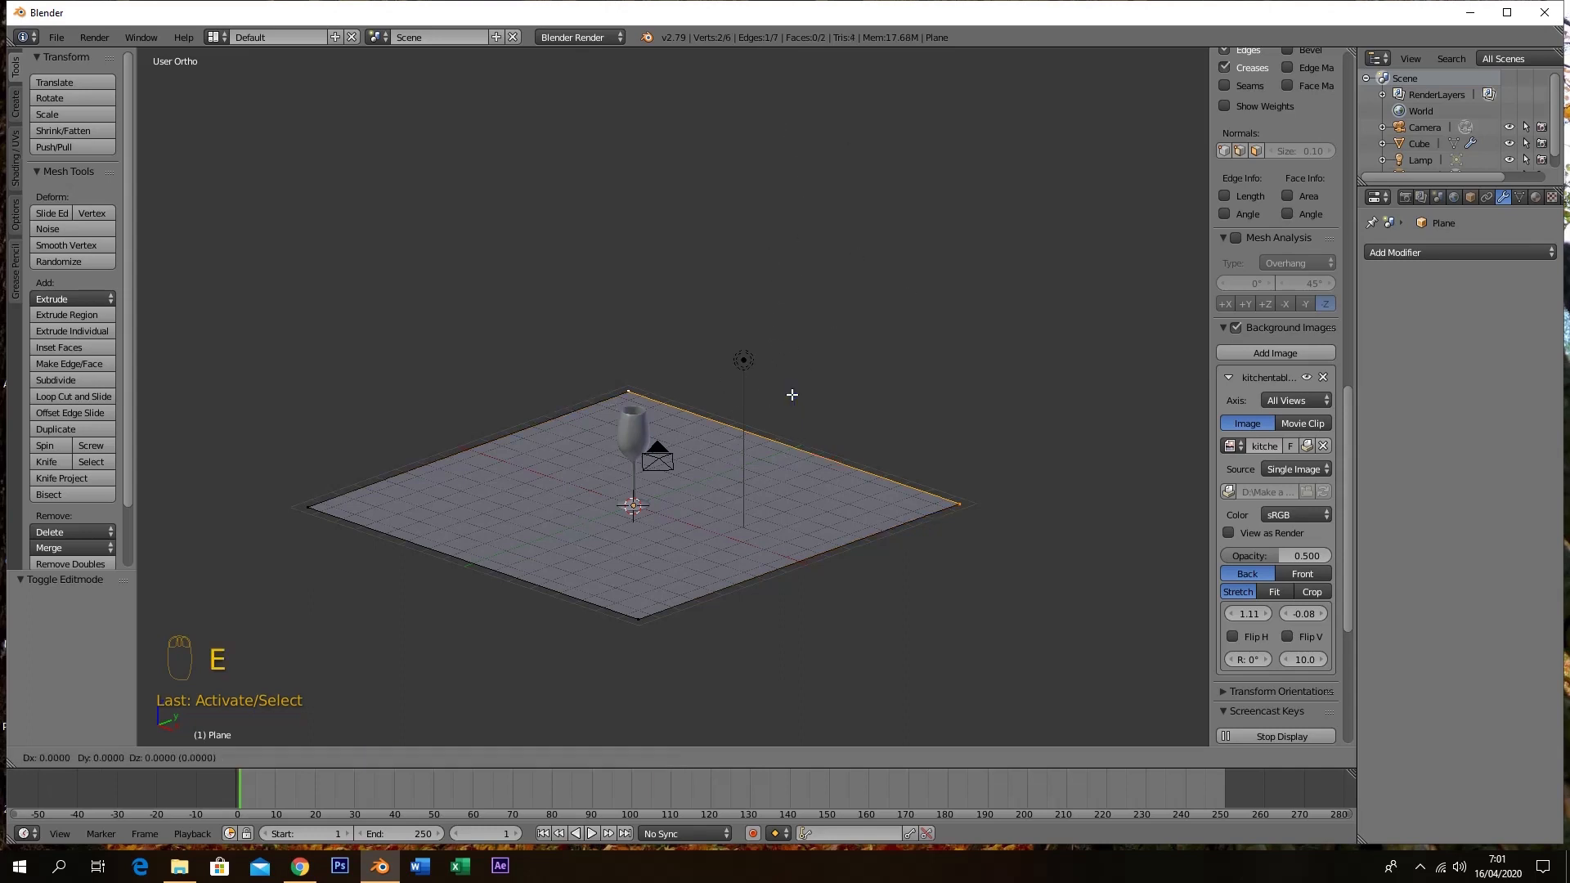
key(z)
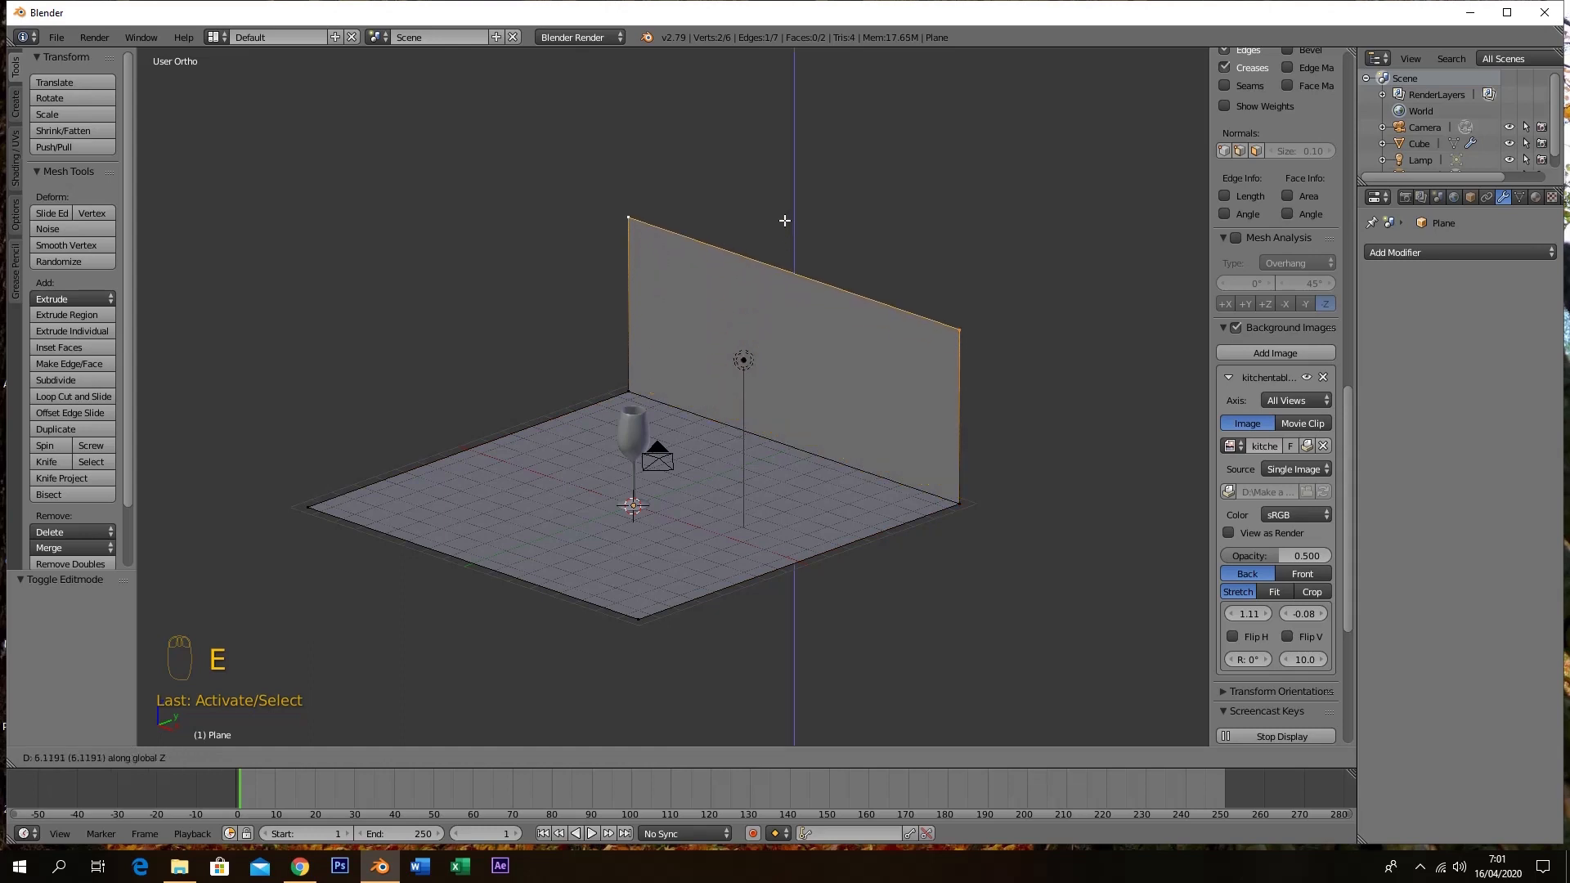
click(807, 140)
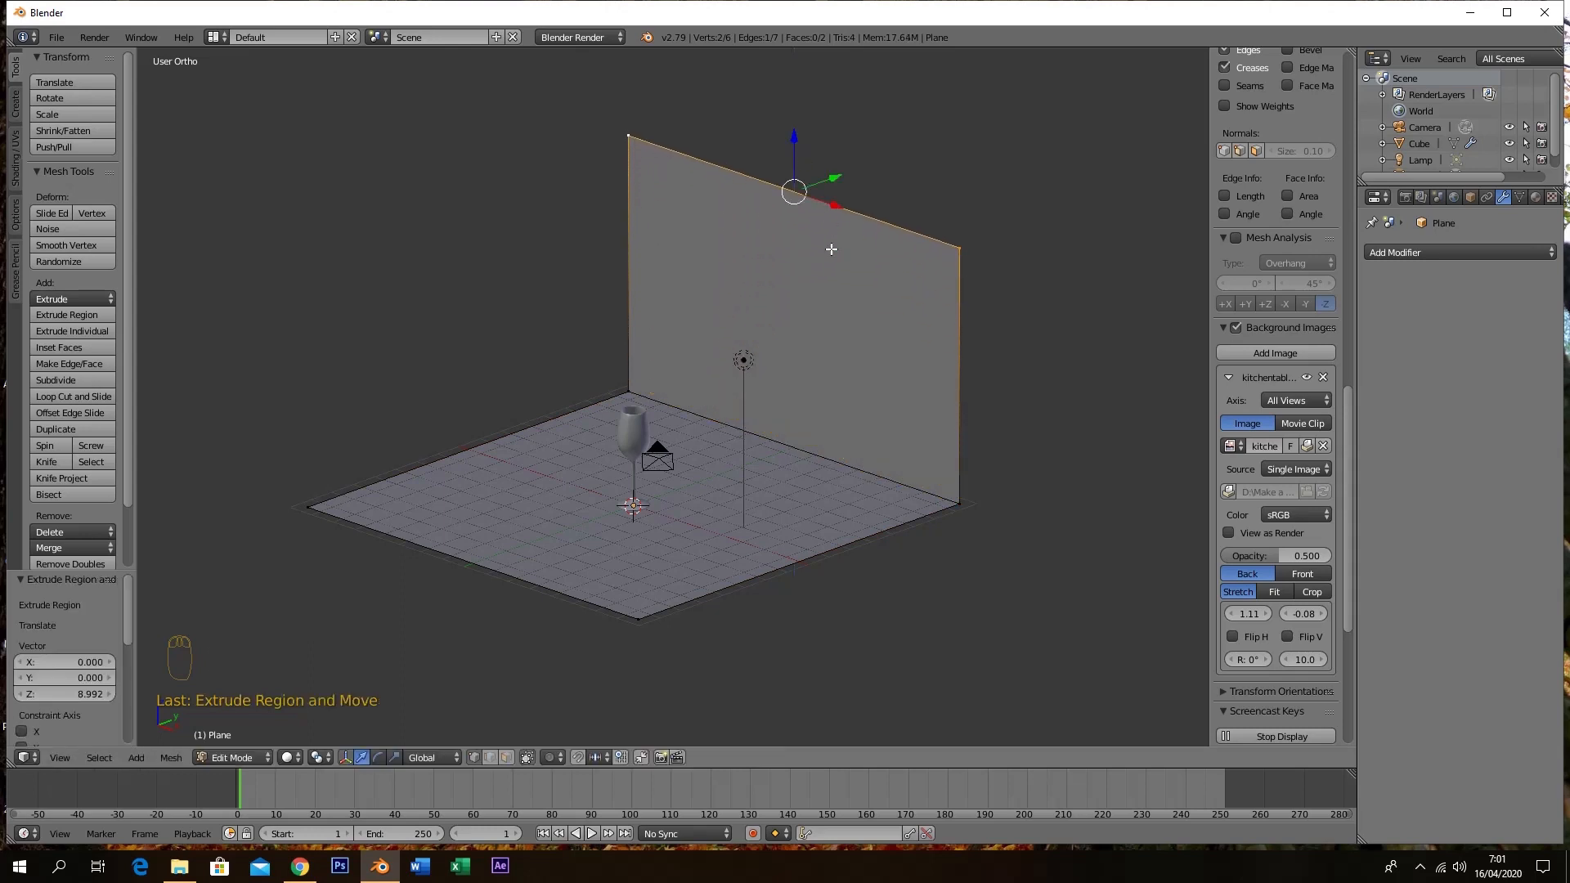
middle_drag(851, 354, 915, 361)
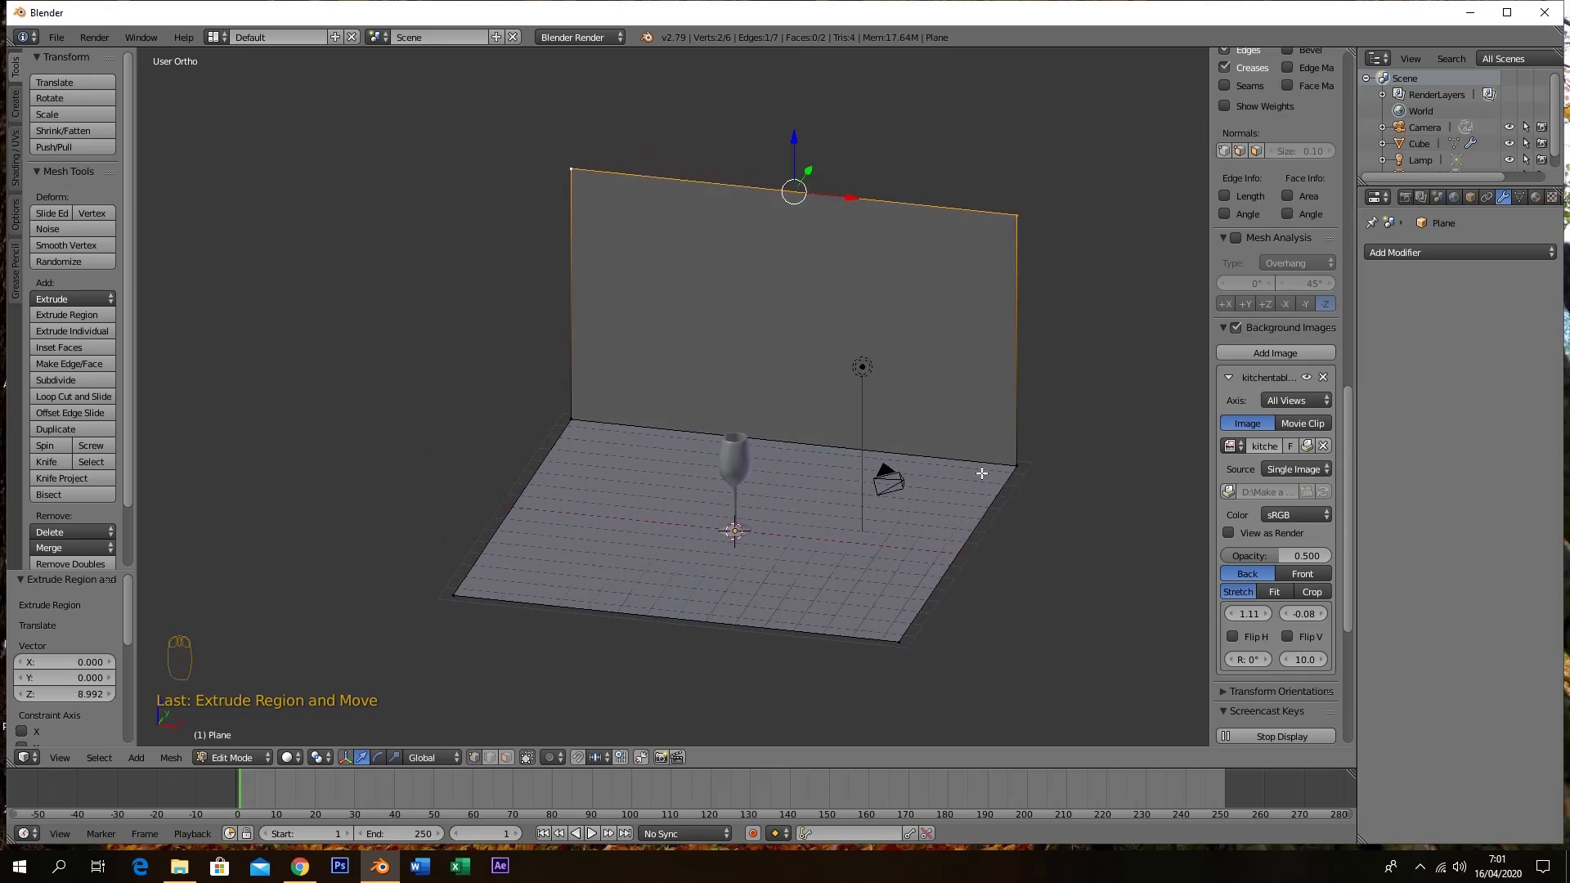
Select the two vertices of the edge where the wall meets the floor, and return to Object Mode
middle_drag(986, 467, 899, 468)
right_click(929, 517)
shift+right_click(664, 358)
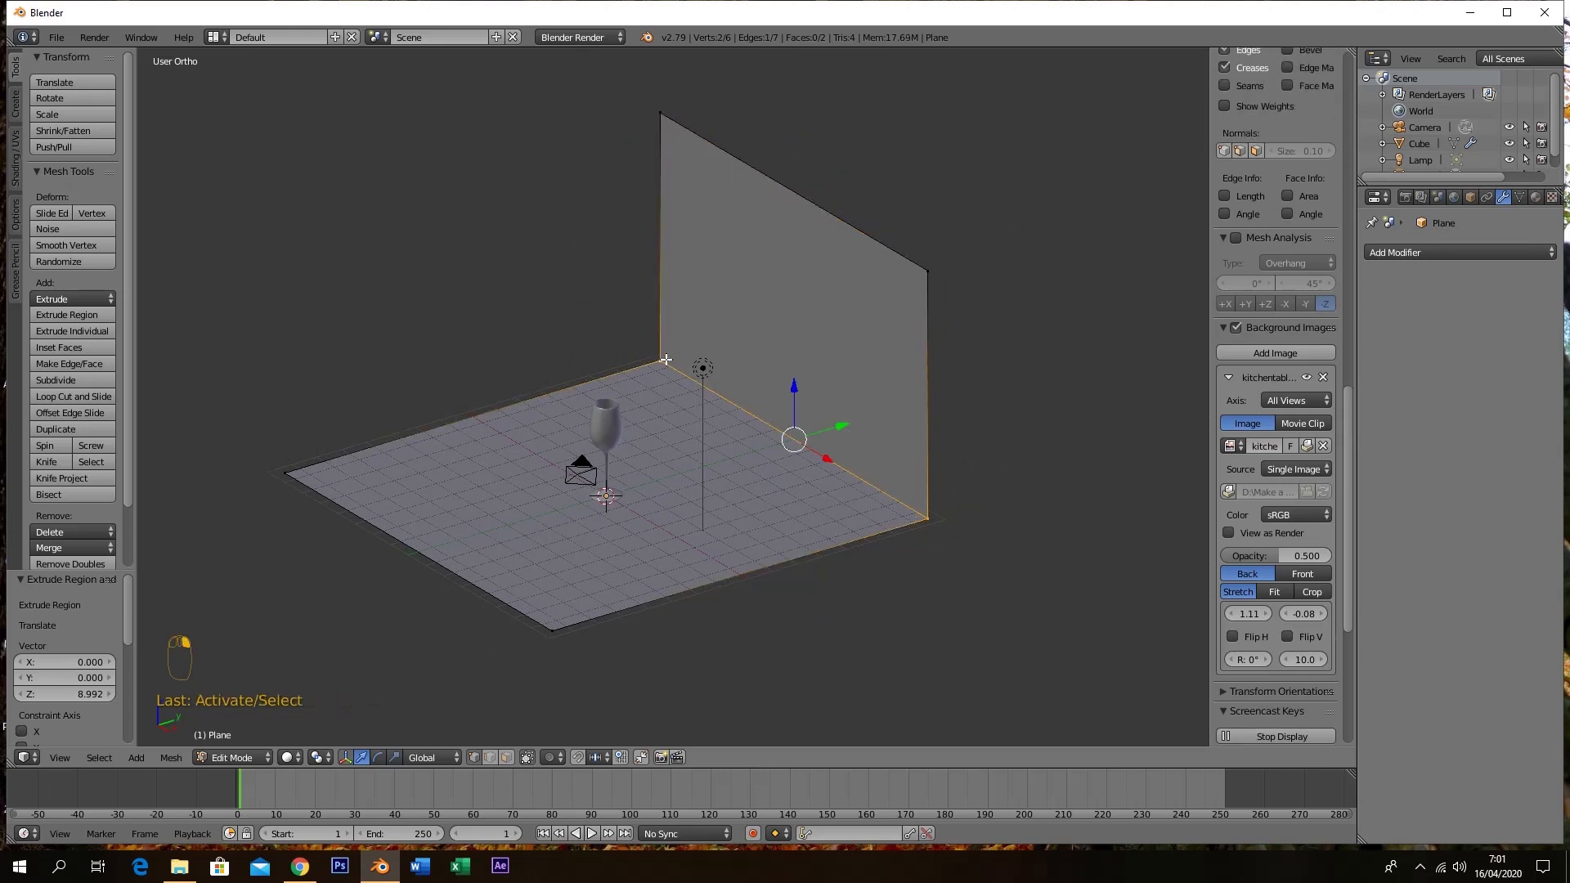
middle_drag(811, 479, 956, 473)
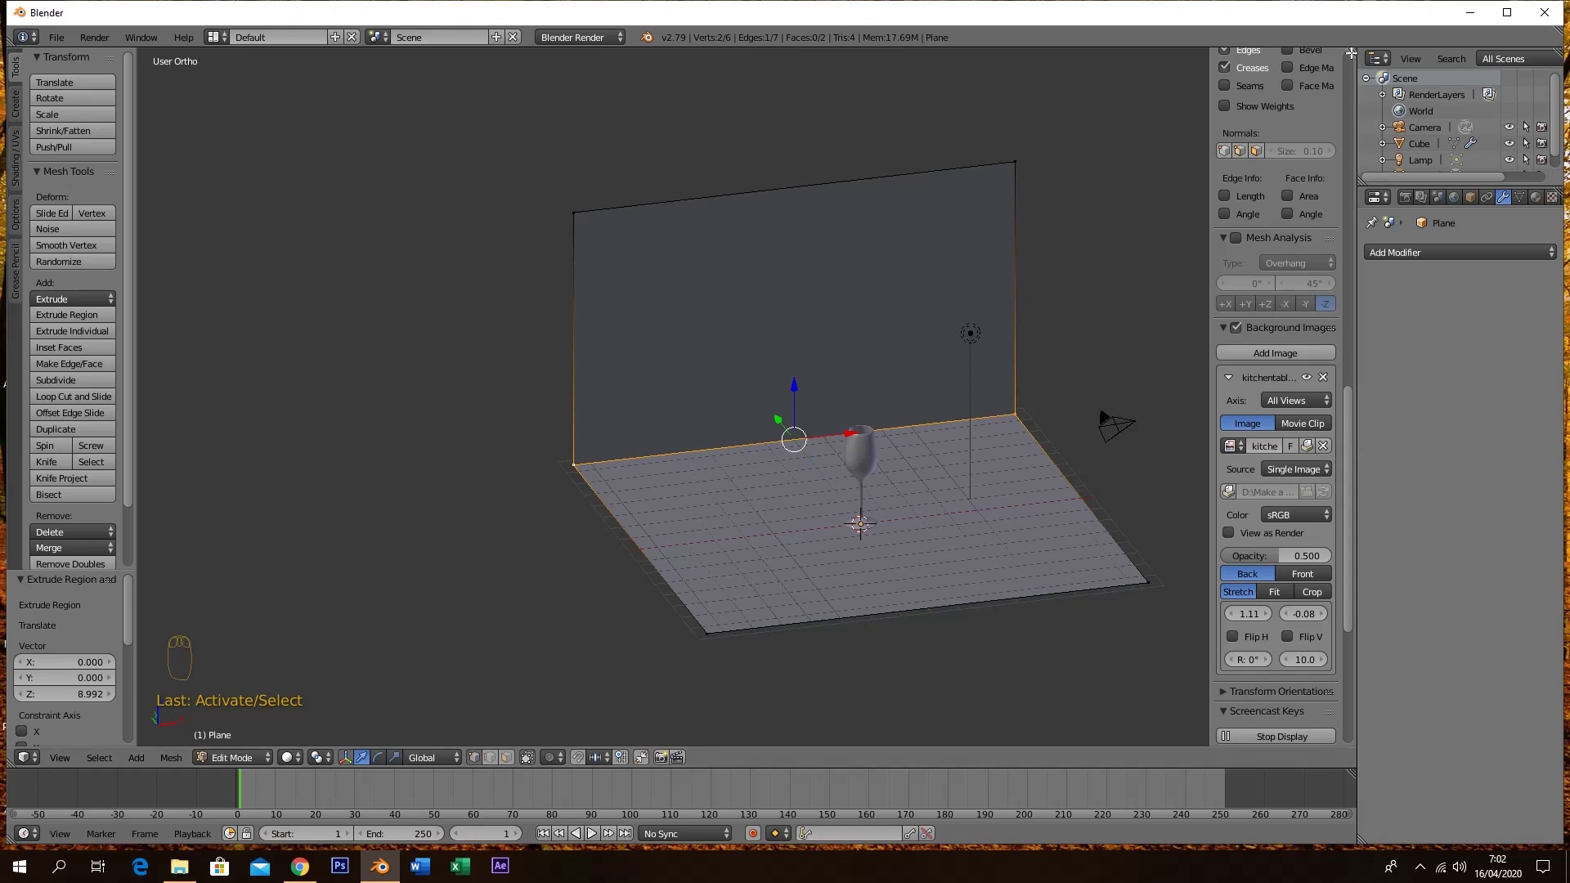
key(Tab)
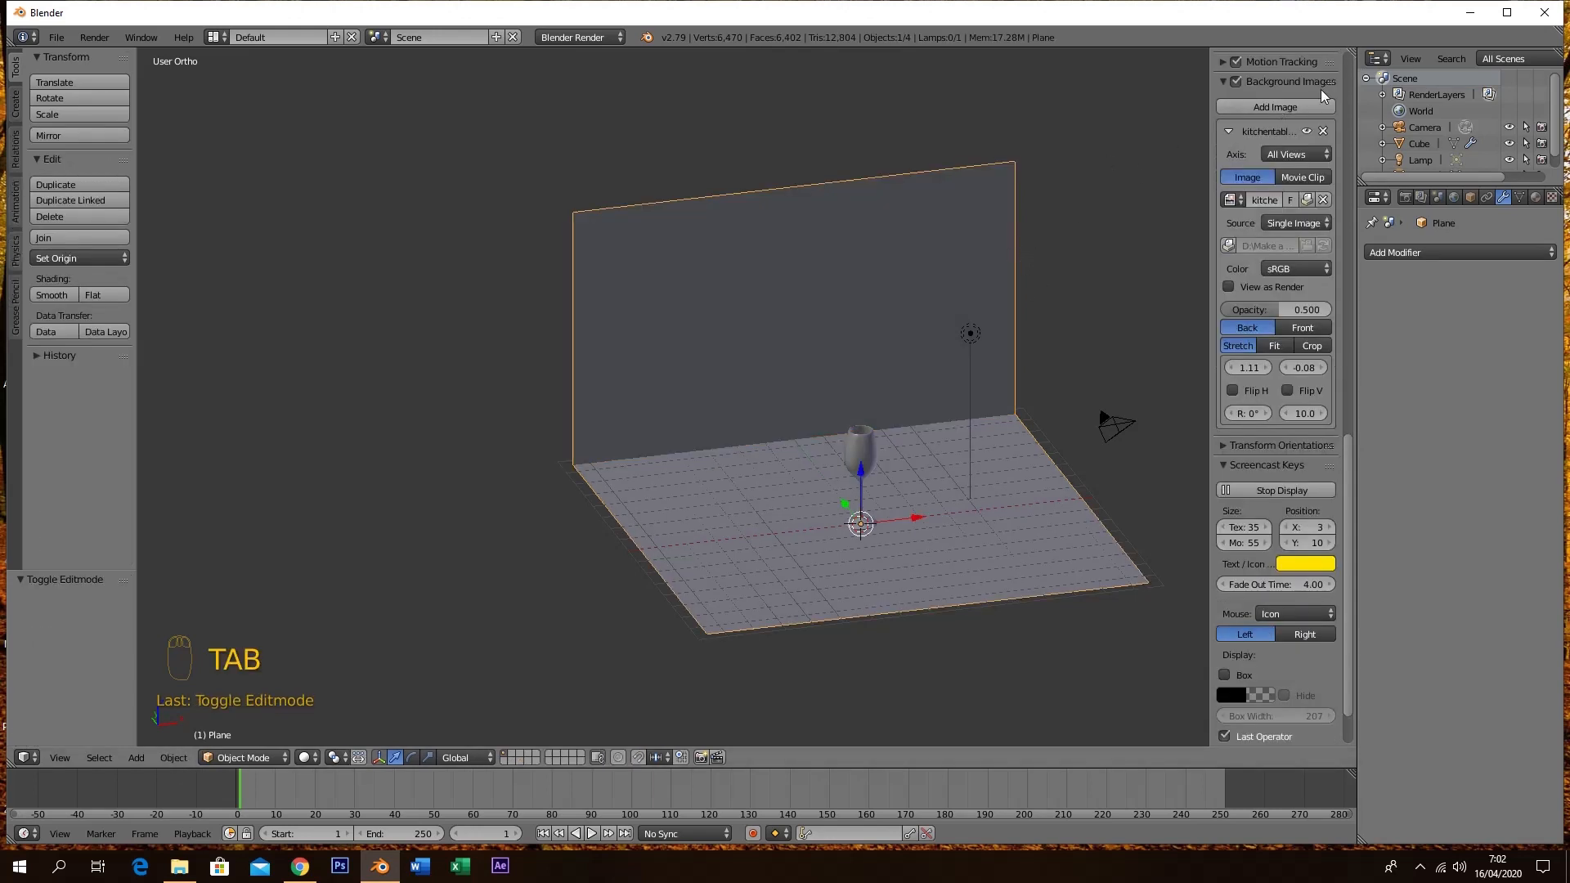
Split the 3D view into two viewports, hide the tool shelf and properties region in one, and make that viewport narrower
drag(1350, 52, 648, 367)
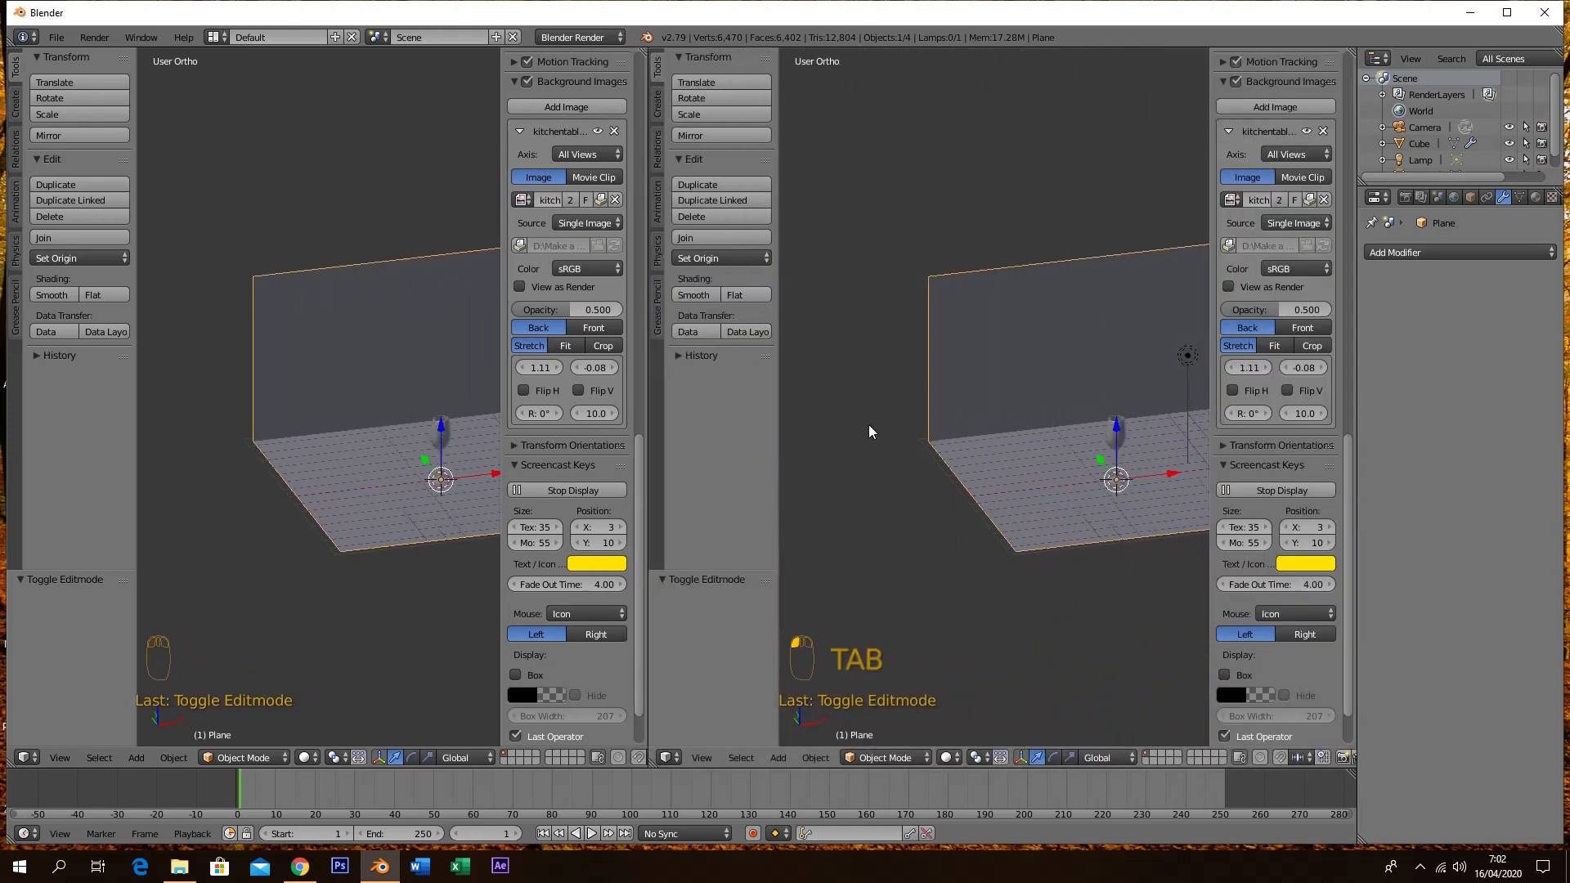
shift+middle_drag(943, 496, 858, 582)
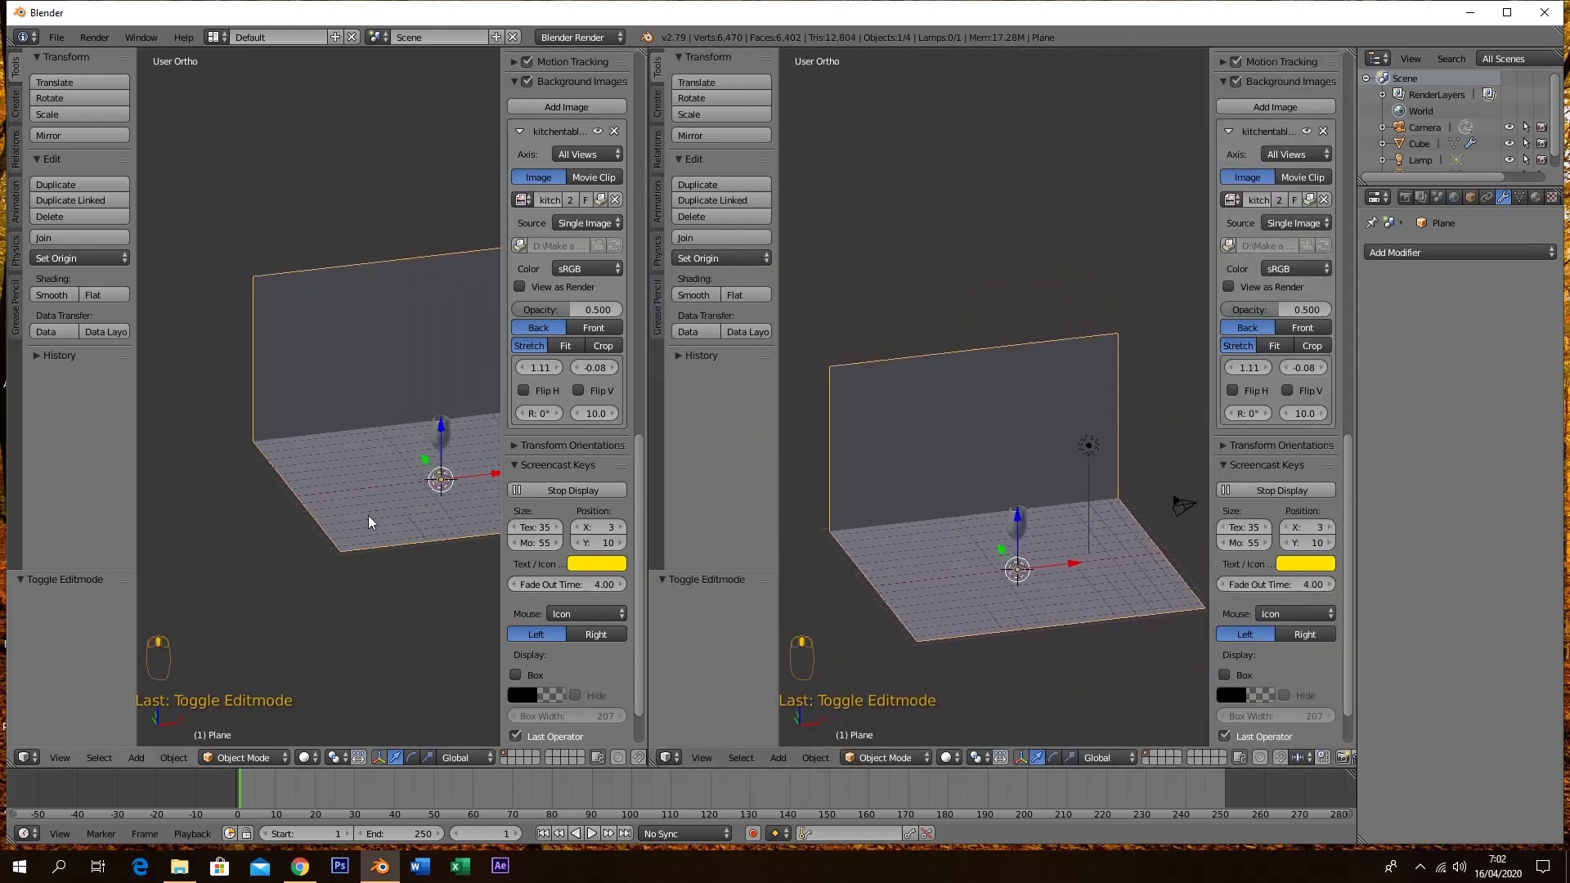
key(n)
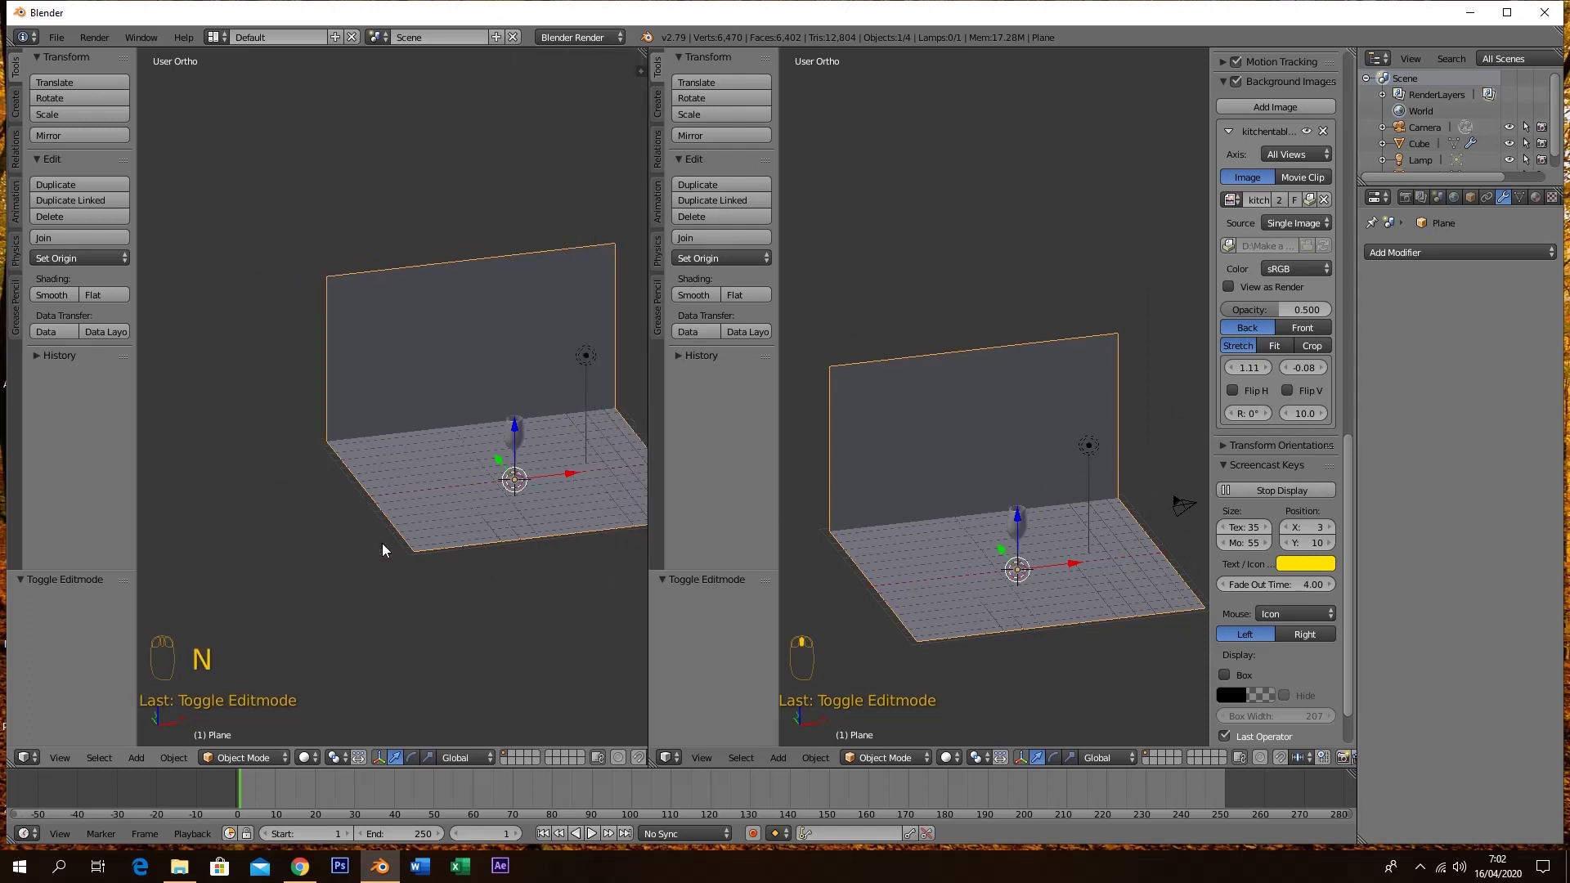
key(t)
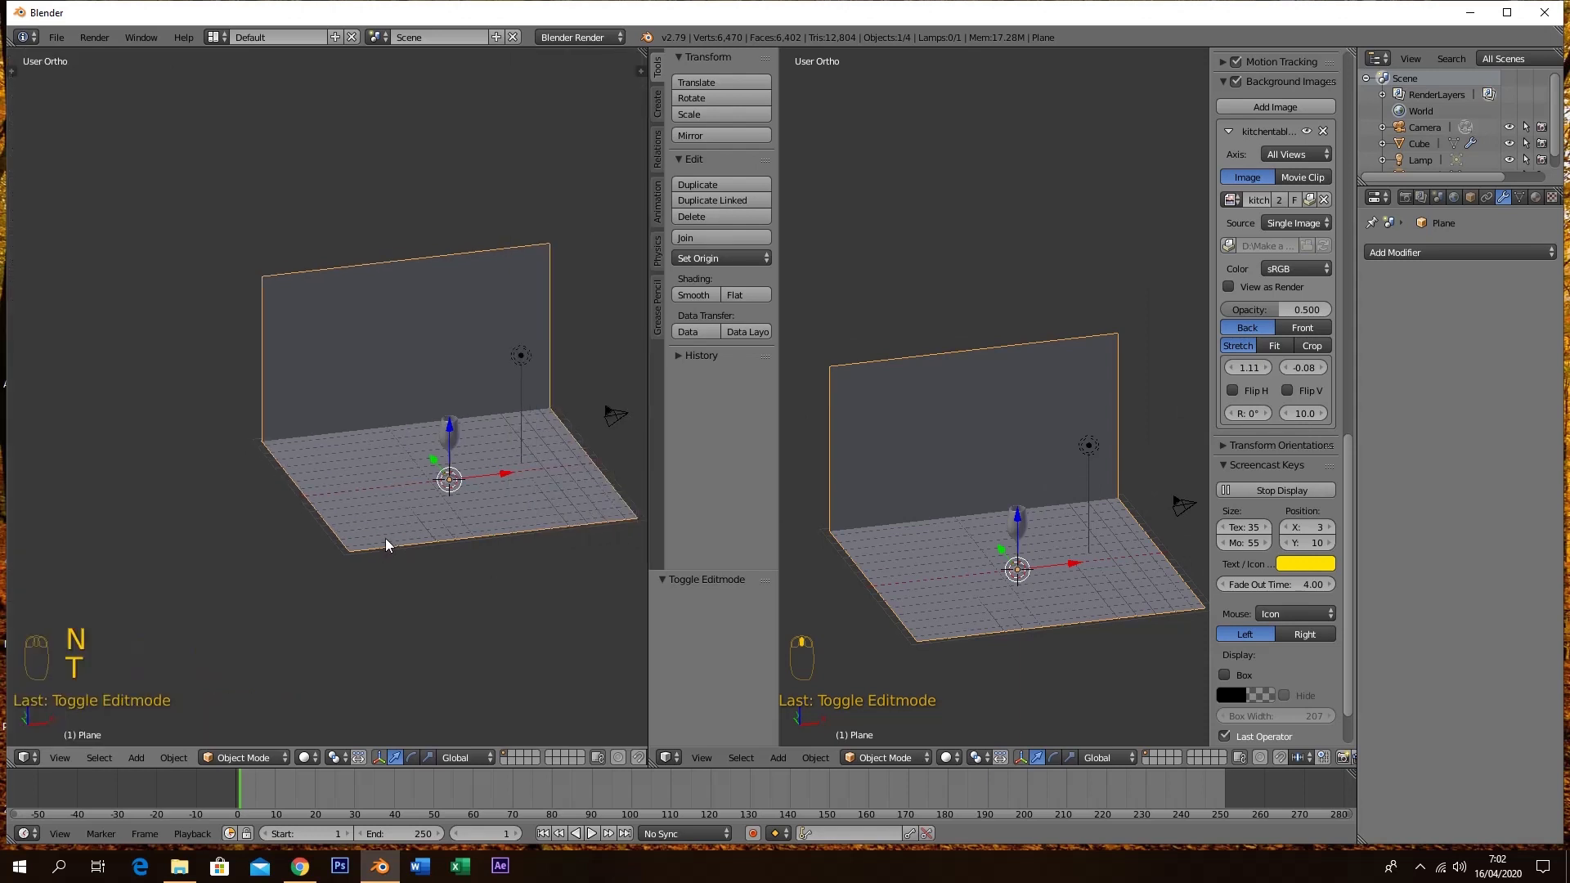
drag(648, 591, 457, 591)
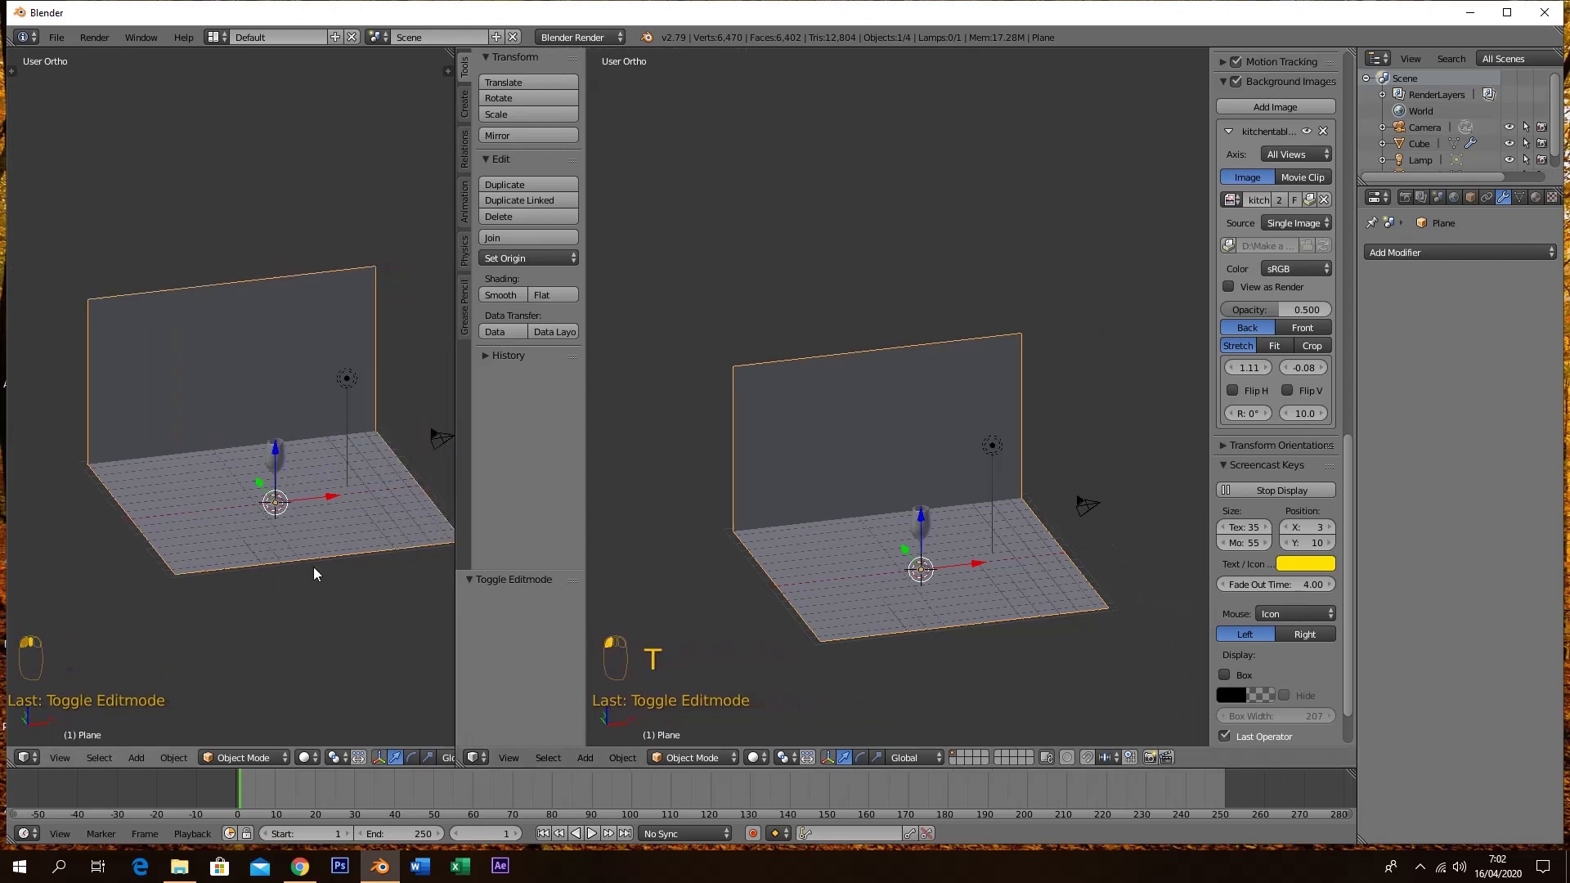
scroll(297, 538, up, 3)
scroll(298, 538, down, 3)
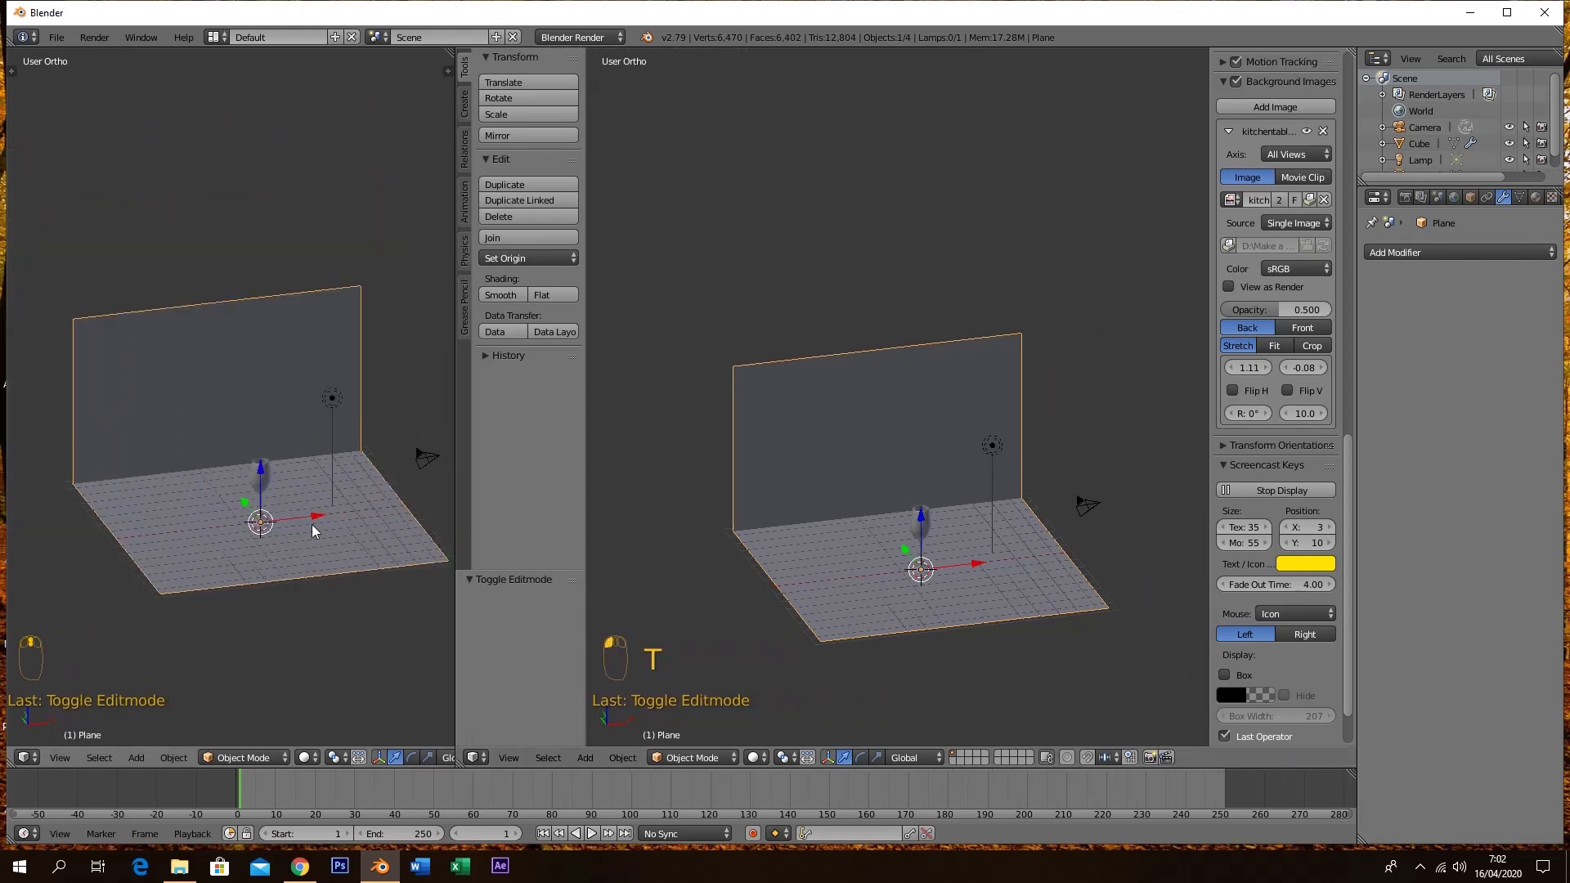
Select the camera and show the scene through it in the narrow viewport
right_click(420, 455)
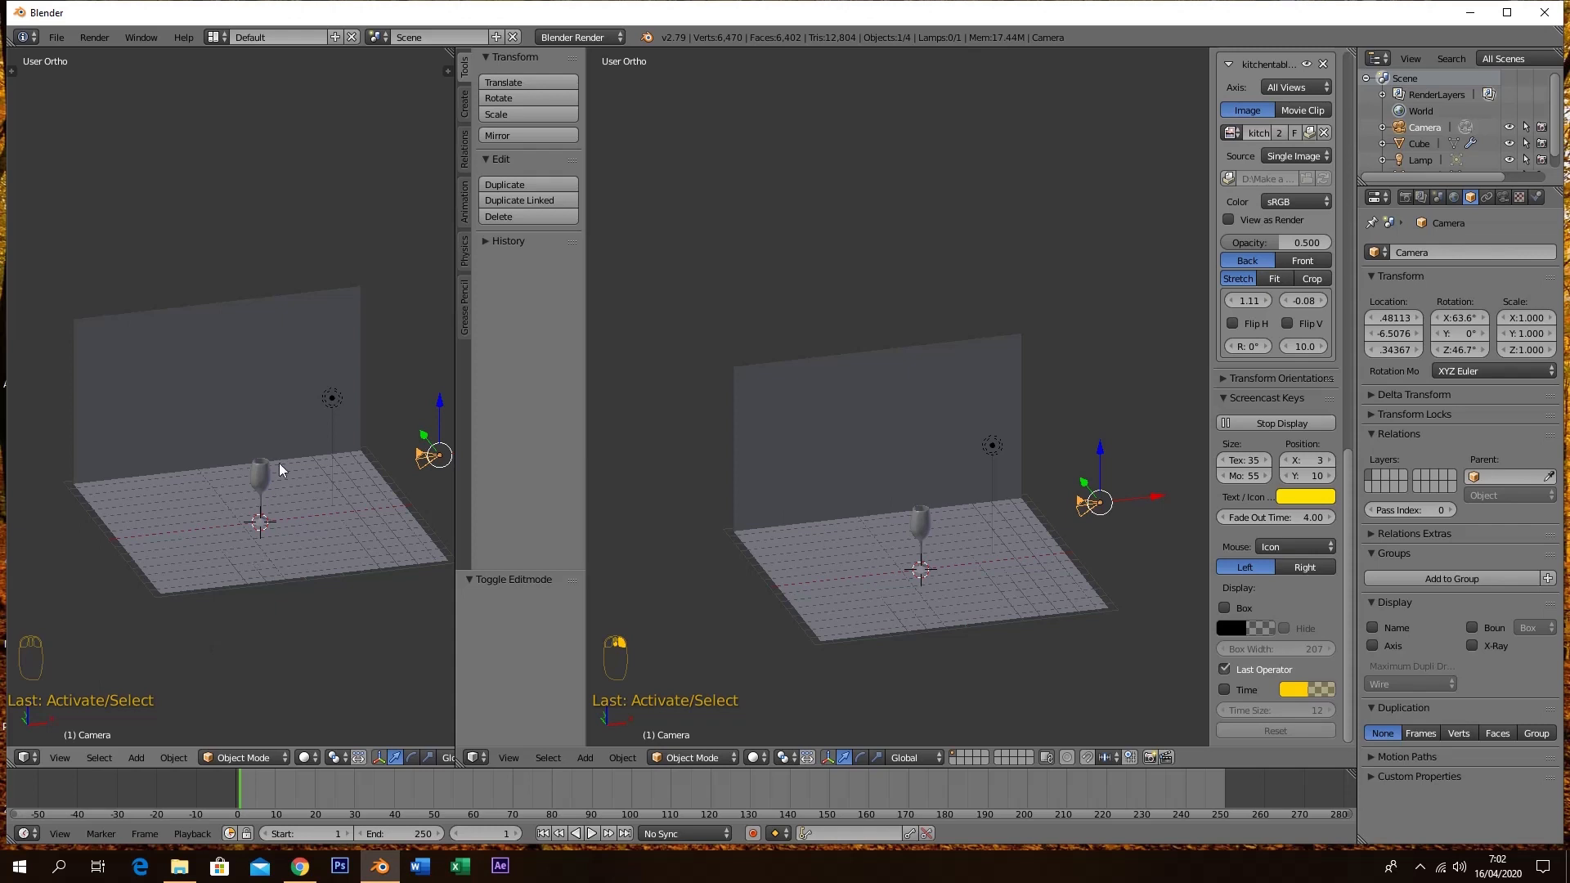
mouse_move(313, 384)
middle_down()
mouse_move(318, 416)
mouse_move(326, 353)
mouse_move(290, 406)
mouse_move(320, 406)
middle_up()
shift+middle_drag(416, 467, 399, 472)
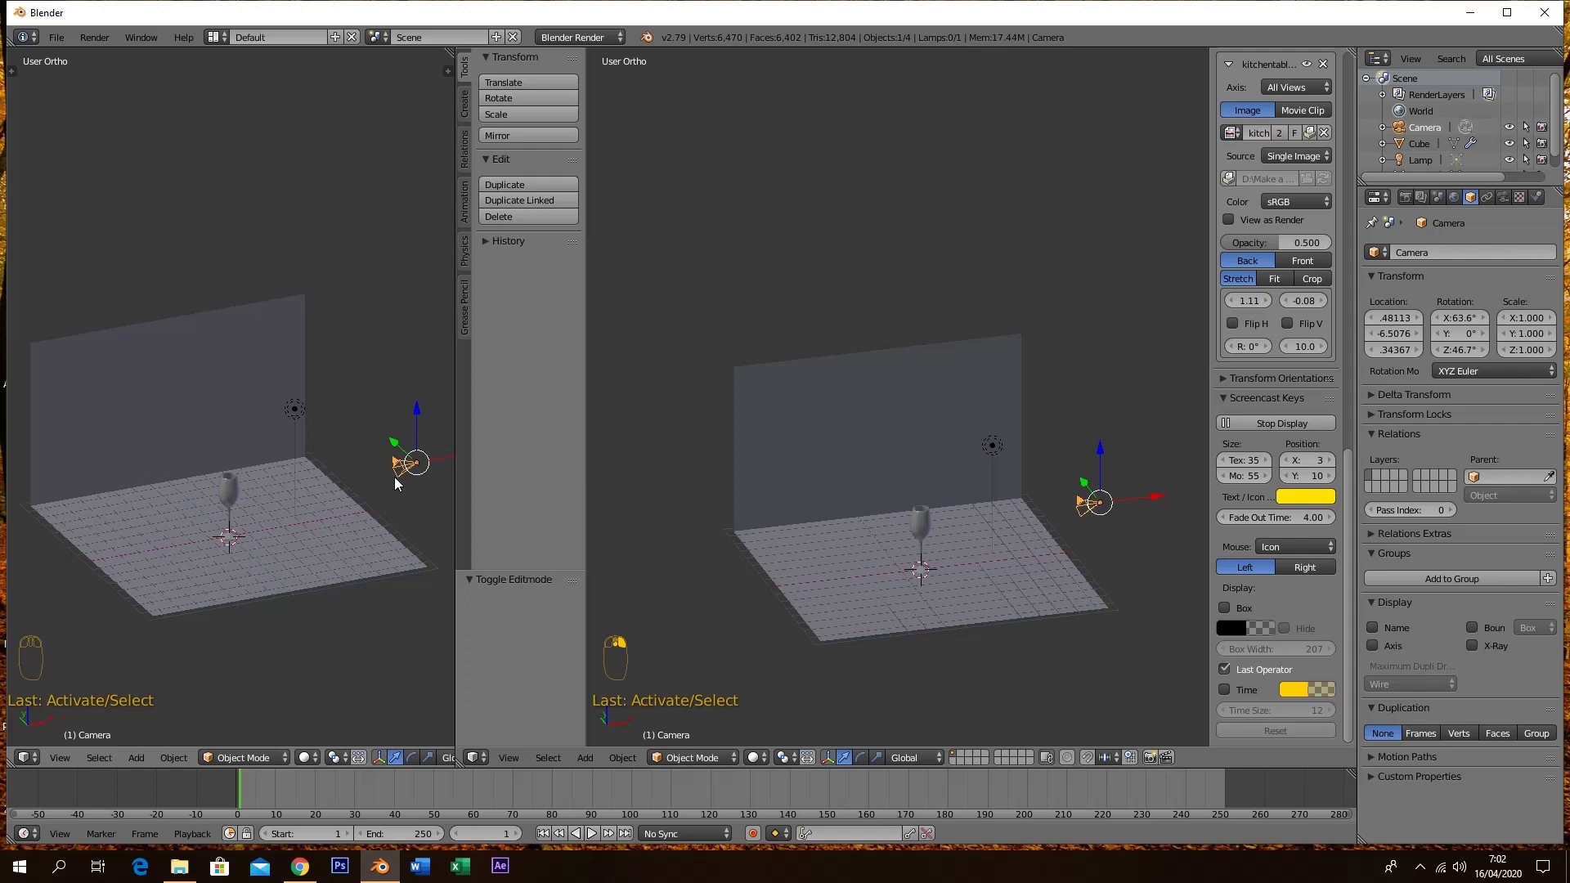
key(KP_0)
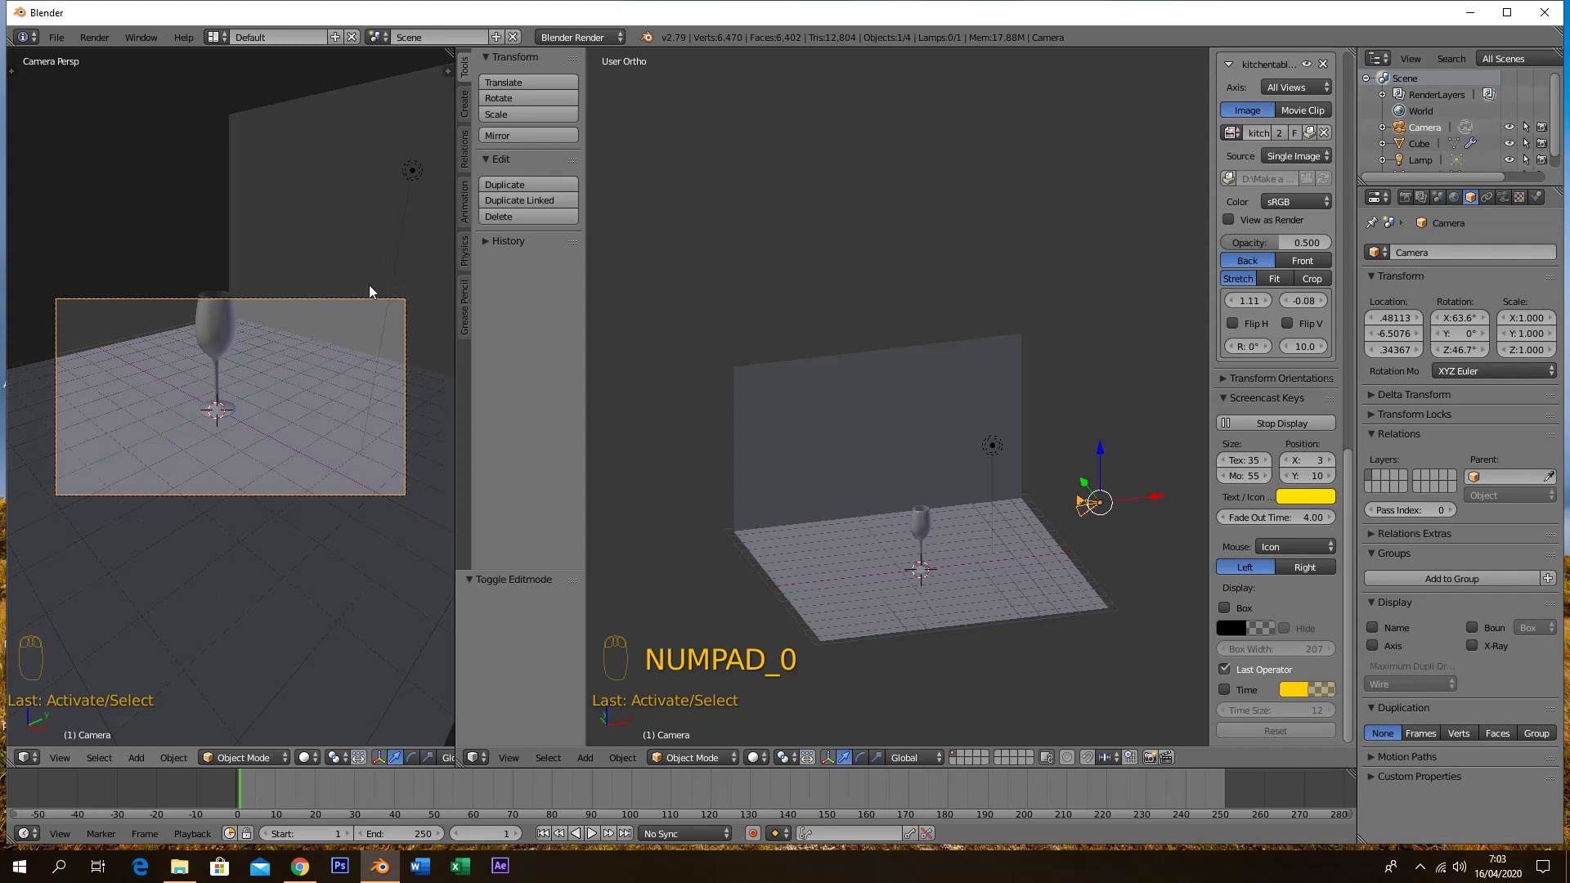
Lock the camera to the view and reframe the glass with a camera rotation of X 68.4° and Z 48.7°
key(n)
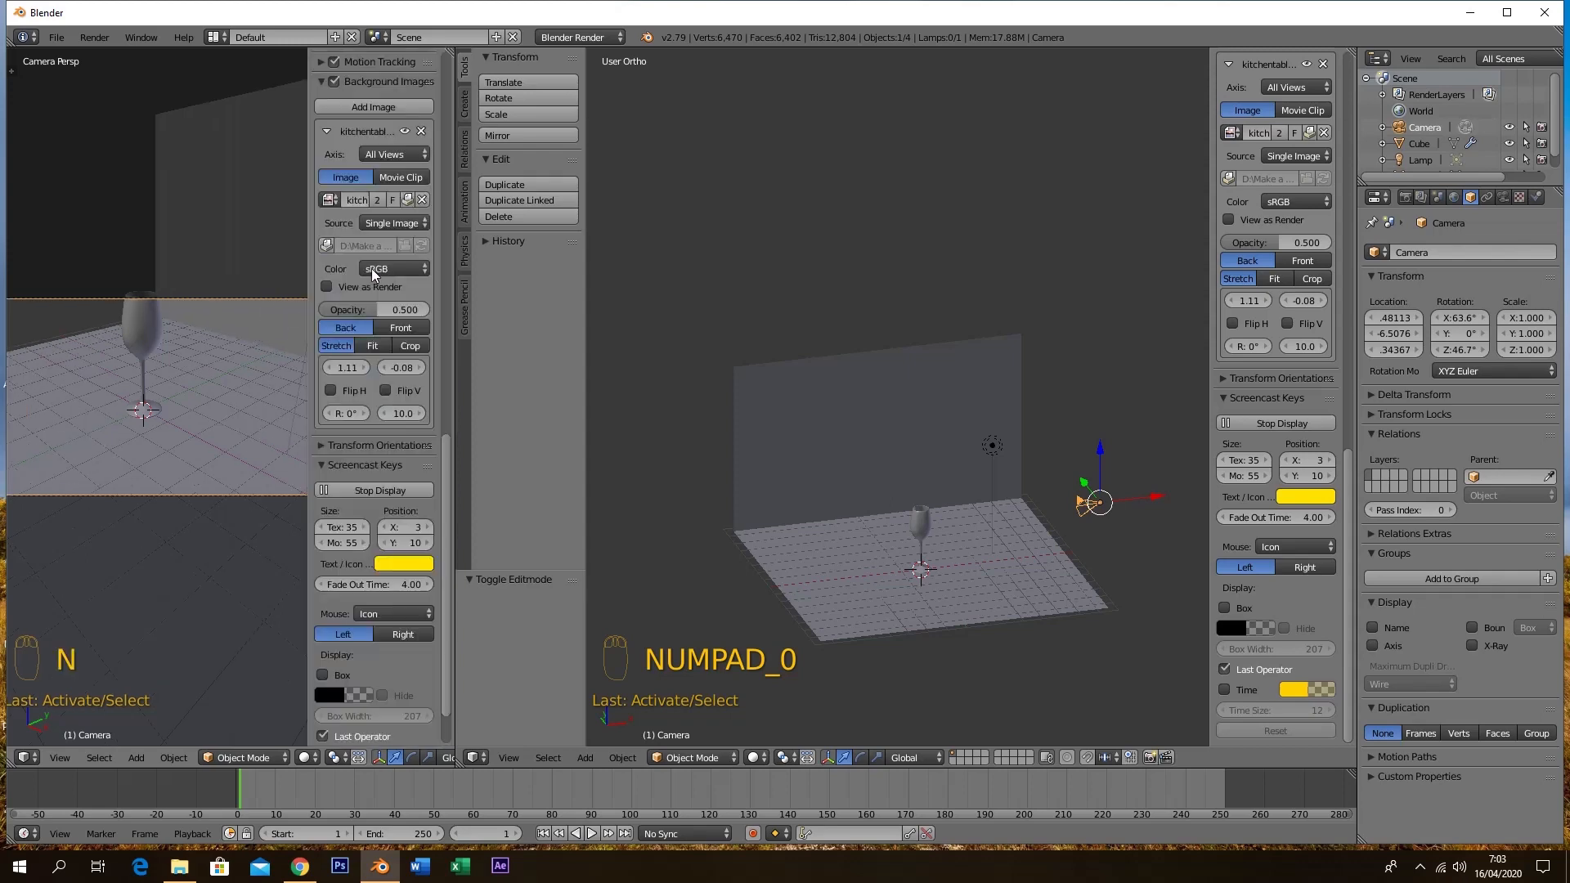
scroll(384, 365, up, 10)
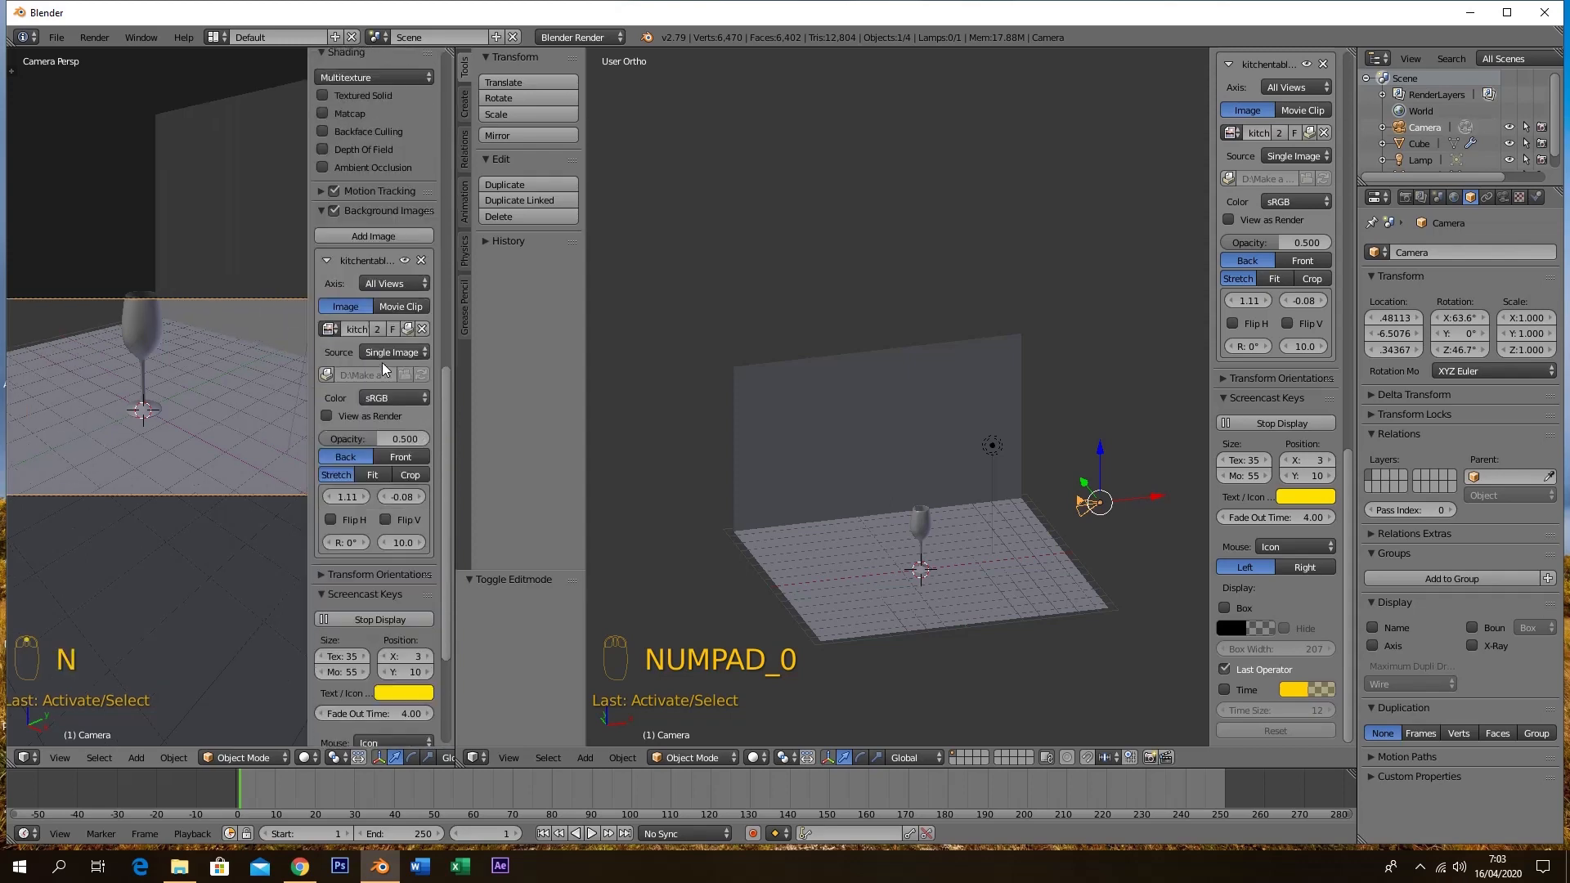
scroll(372, 222, up, 3)
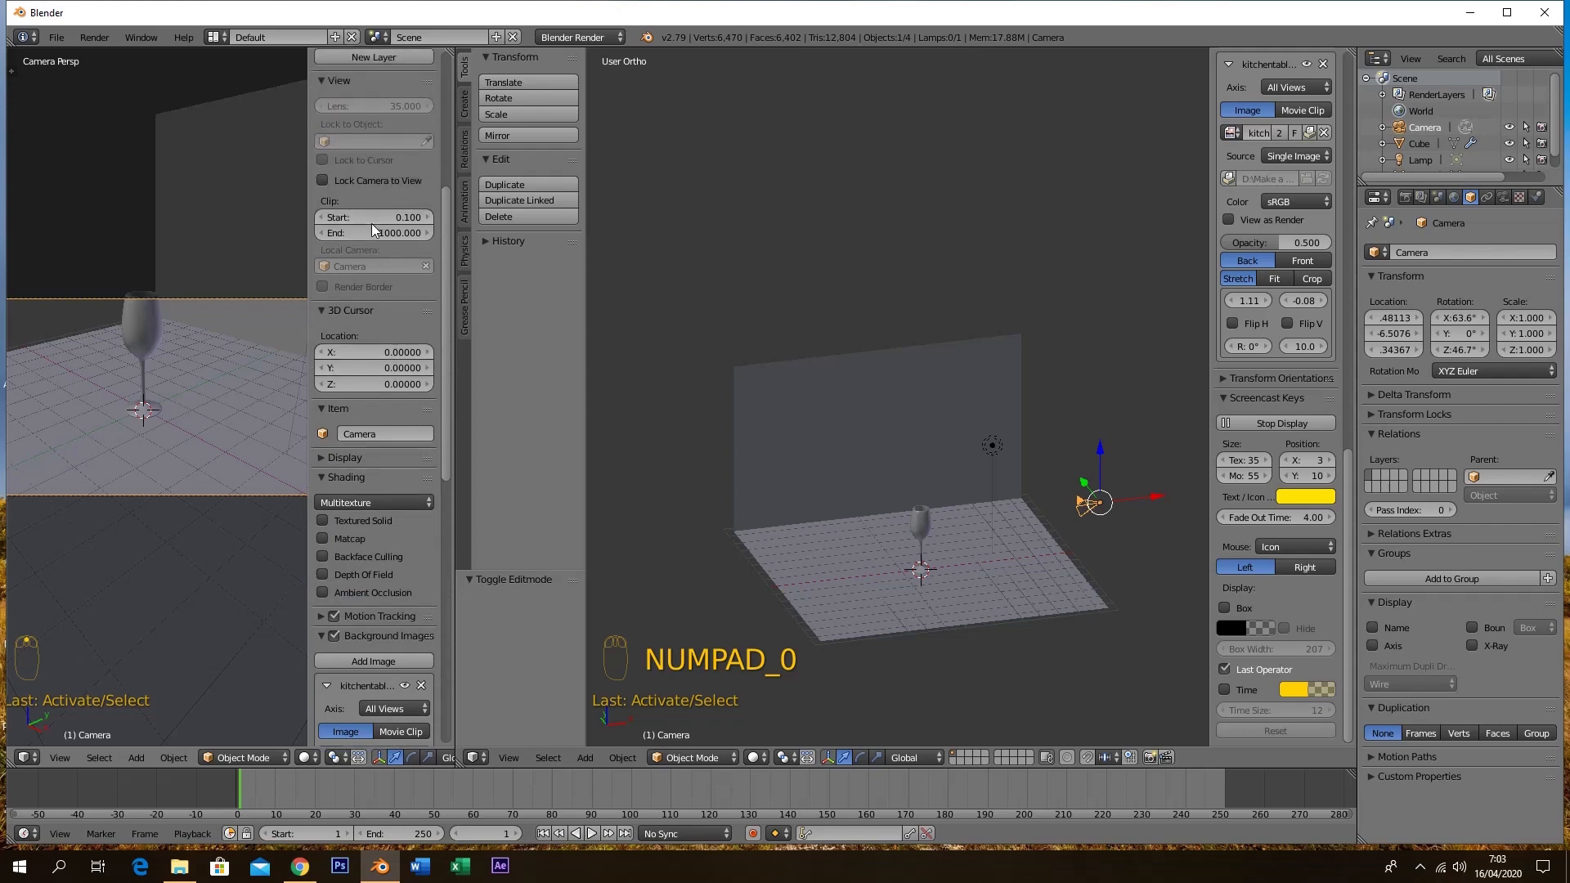
middle_drag(209, 351, 203, 340)
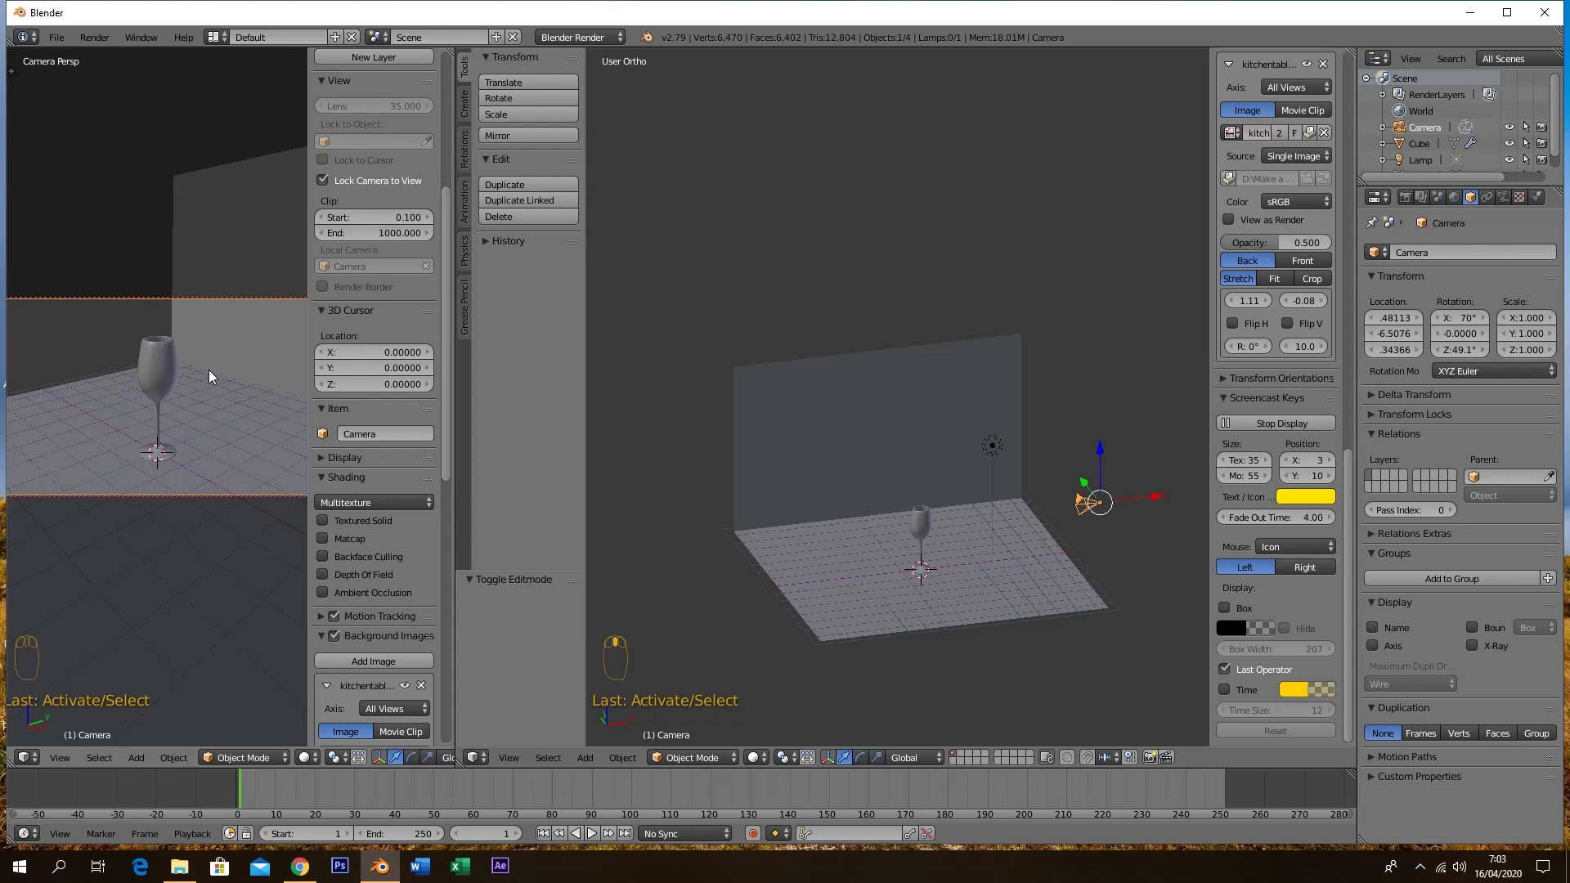
middle_drag(208, 372, 208, 378)
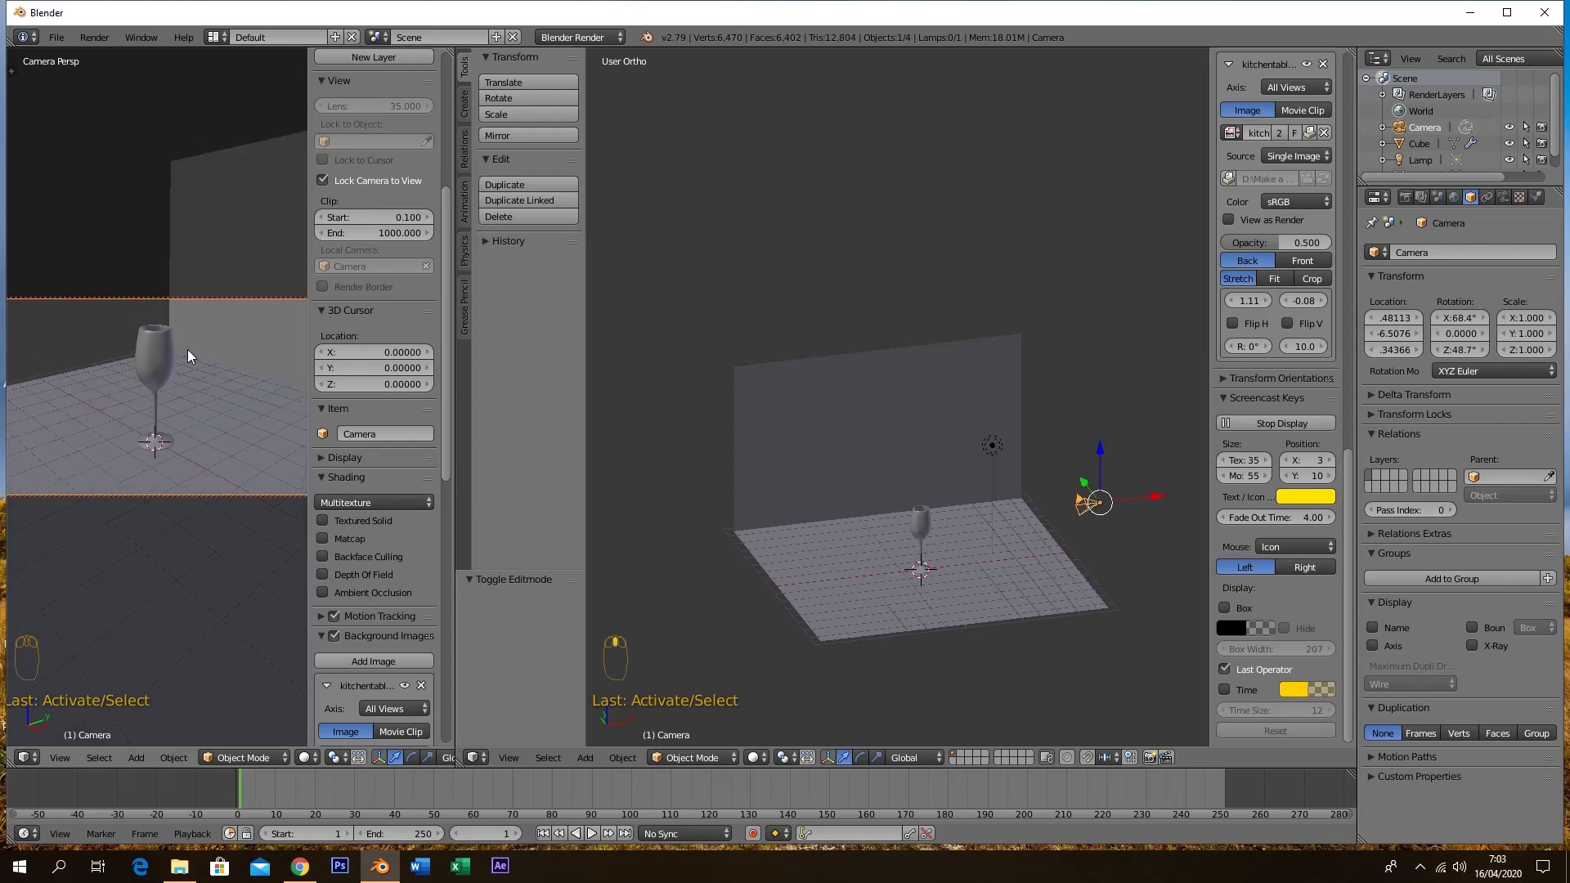
Unlock the camera from the view, test leaving and returning to the camera view, and hide the narrow viewport's properties region
click(324, 180)
key(KP_0)
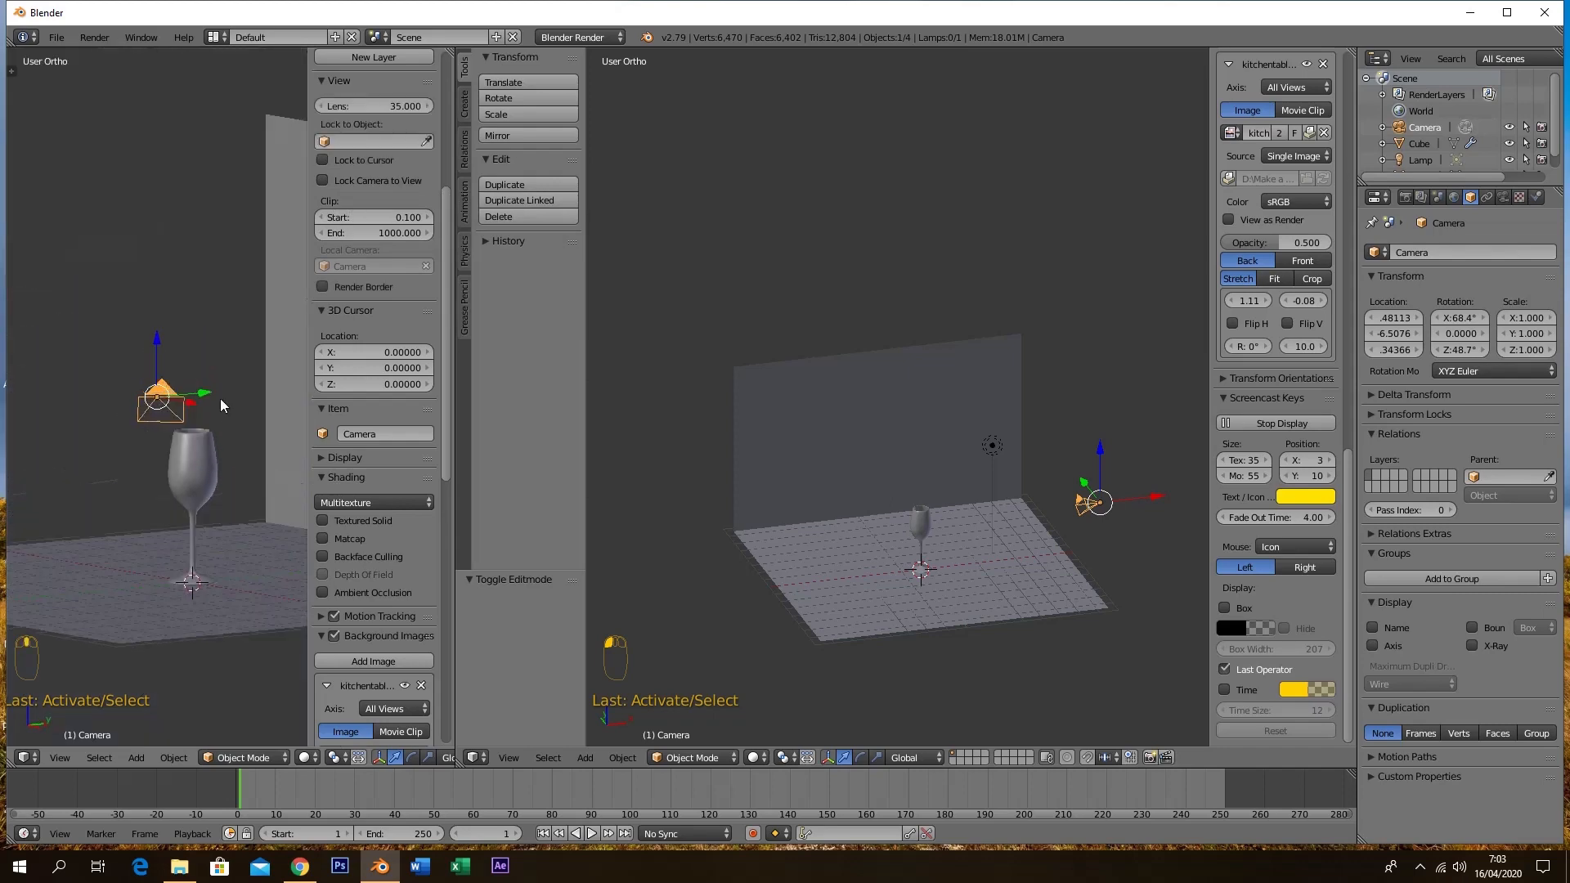
key(KP_0)
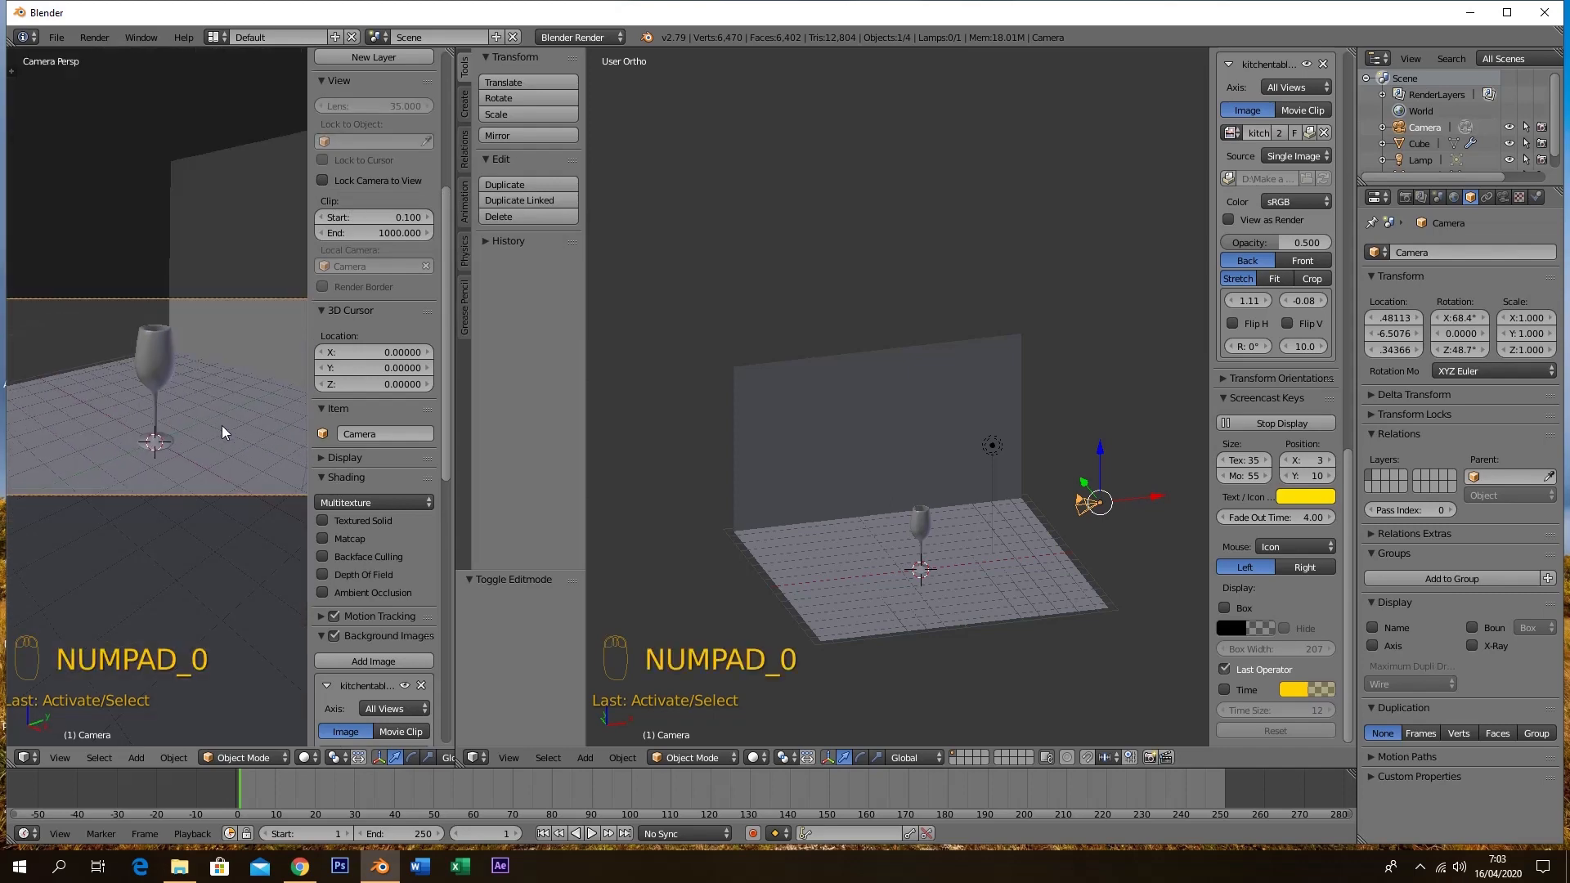
key(KP_0)
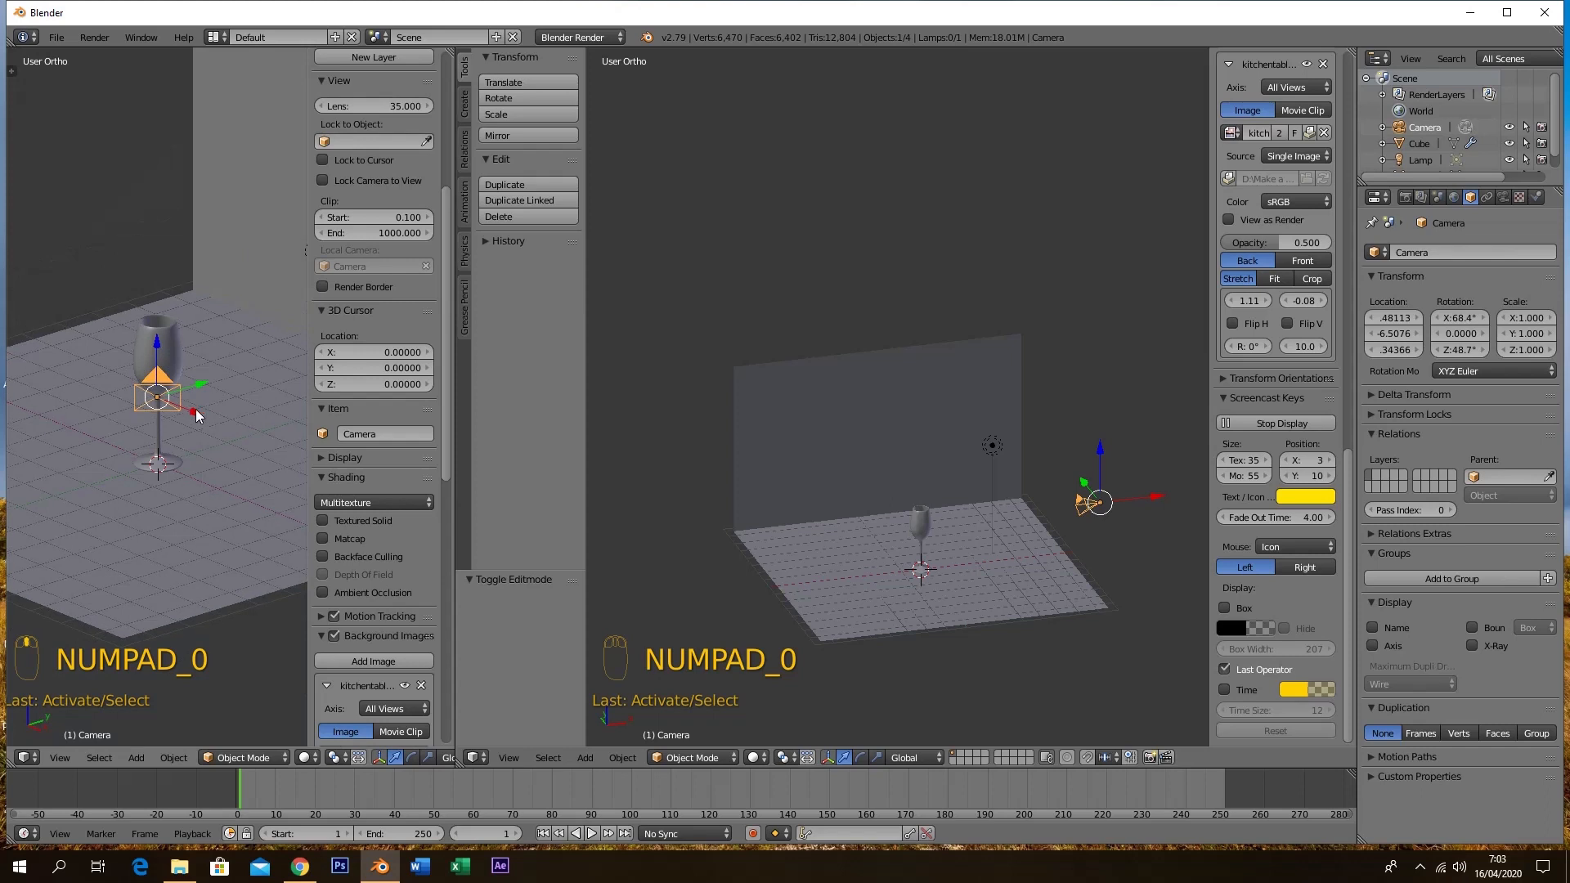
key(KP_0)
shift+middle_drag(228, 411, 248, 356)
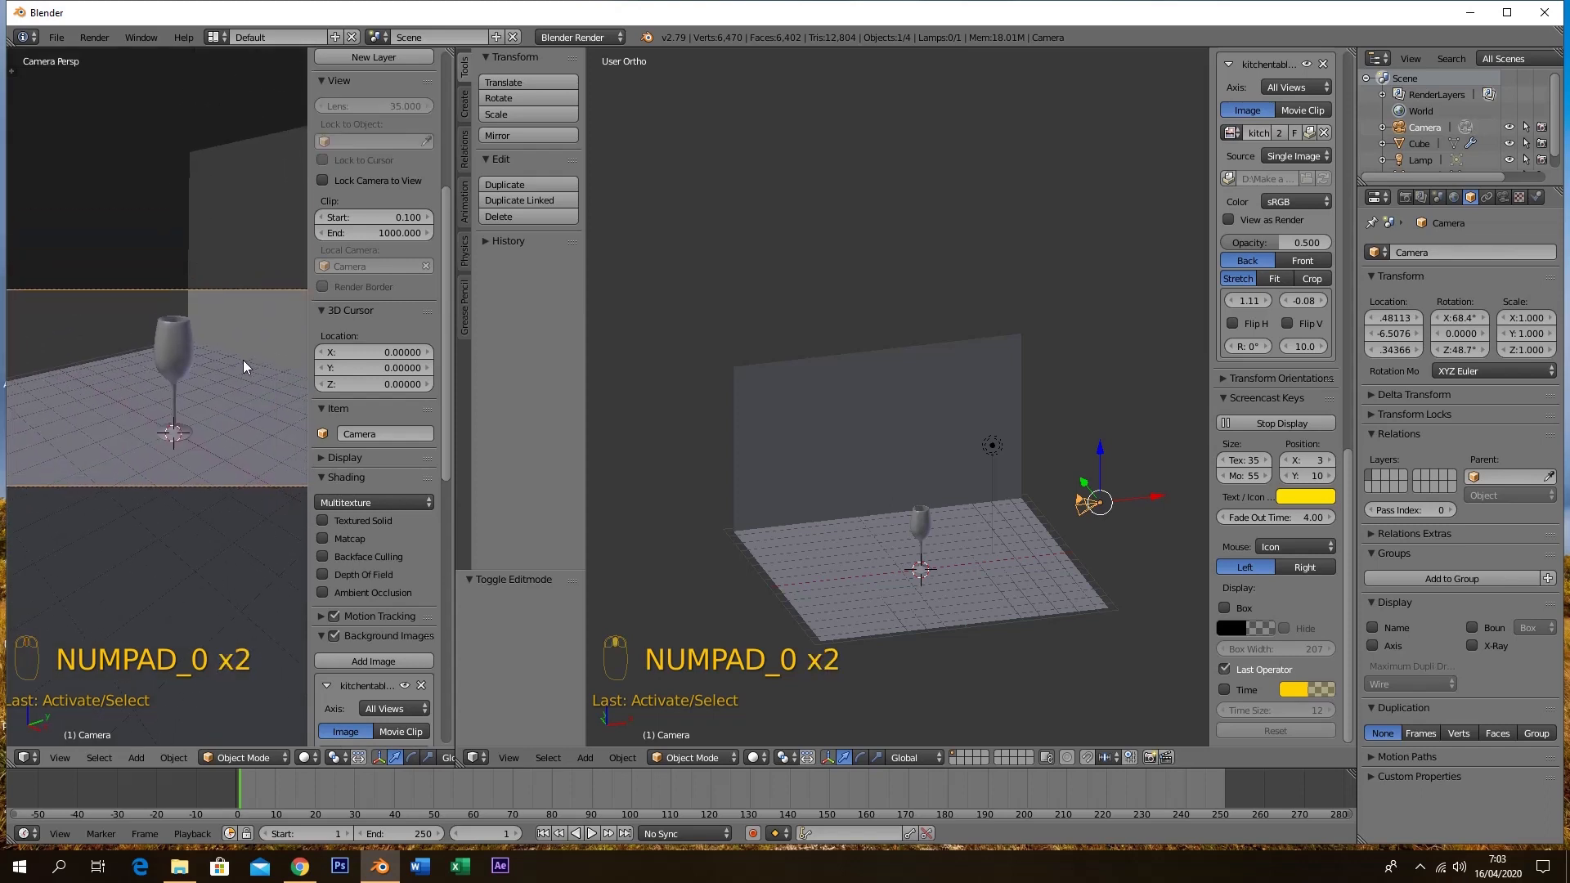
shift+middle_drag(235, 362, 229, 375)
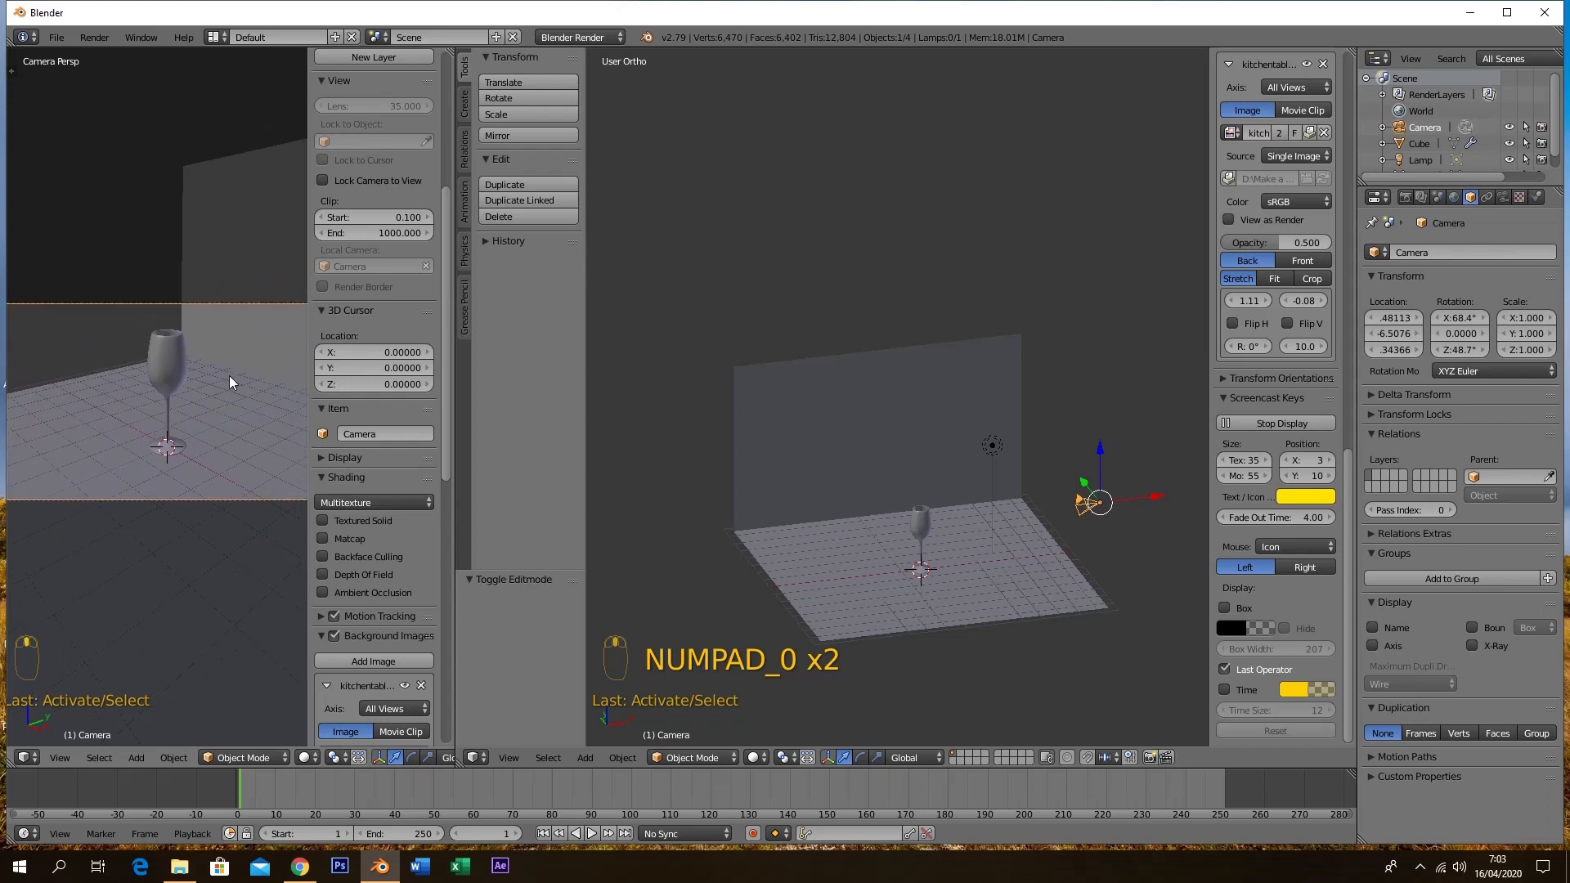
key(n)
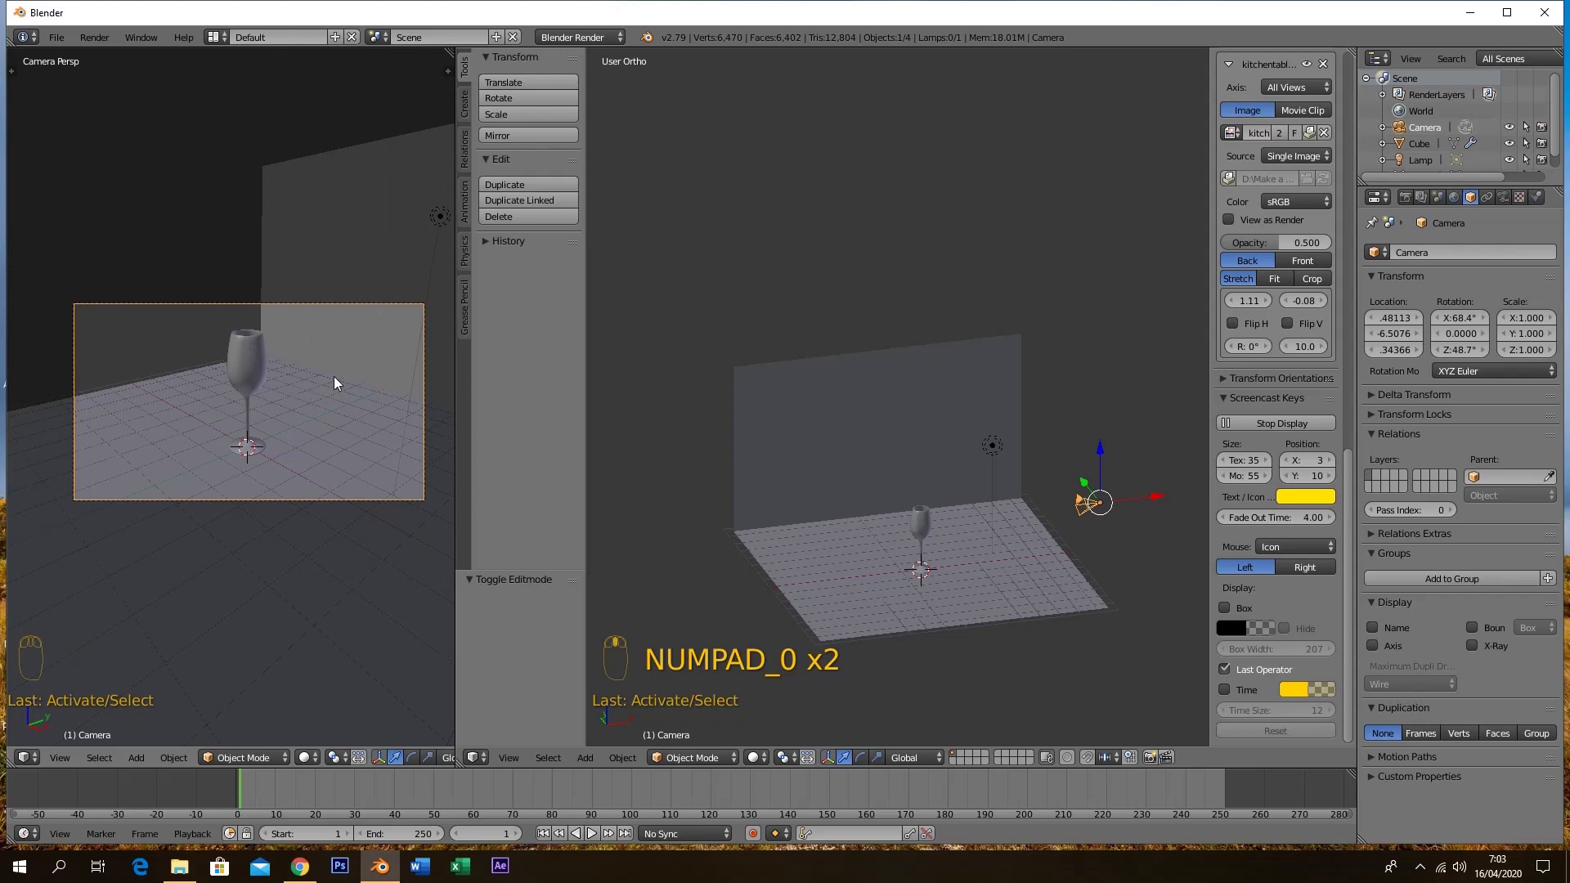
Set the camera viewport's shading to Rendered, keeping the other viewport in Solid shading
click(305, 757)
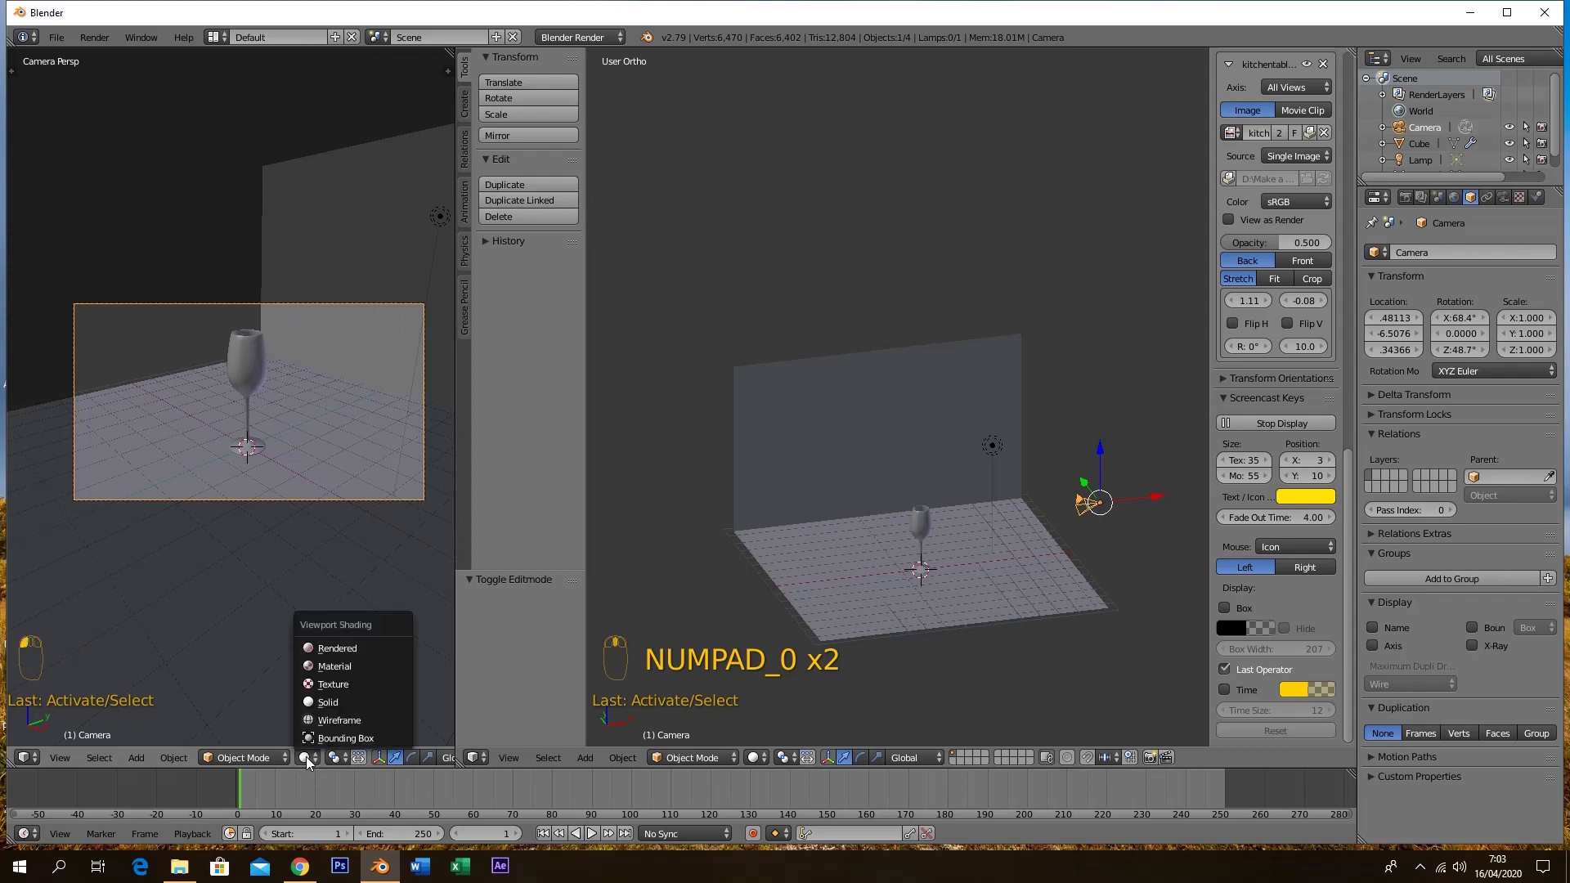
click(333, 646)
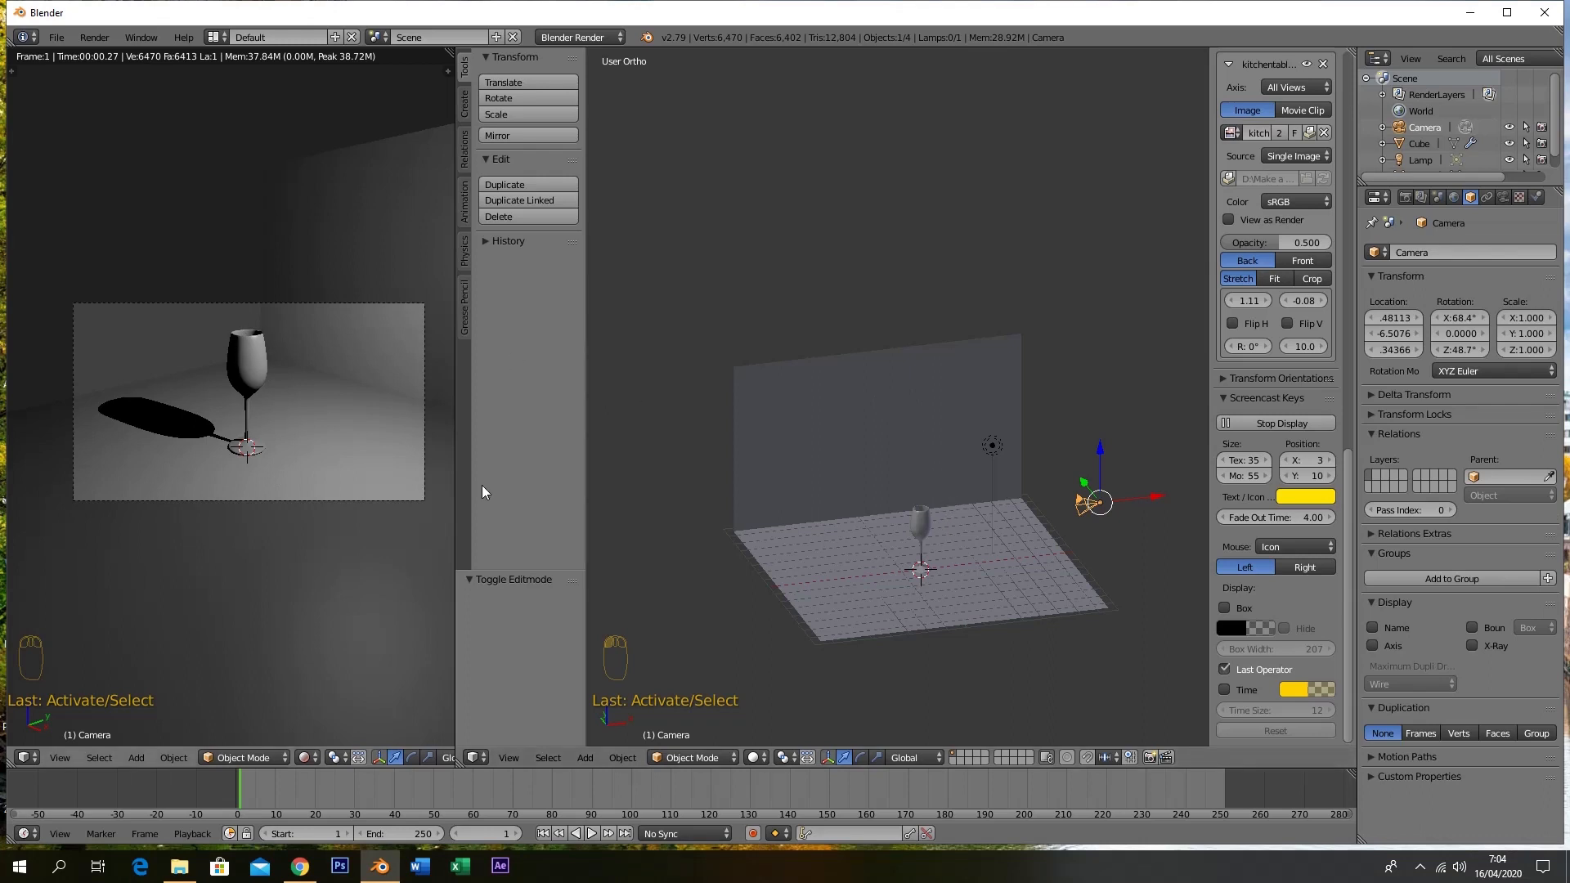
shift+middle_drag(1000, 539, 1004, 486)
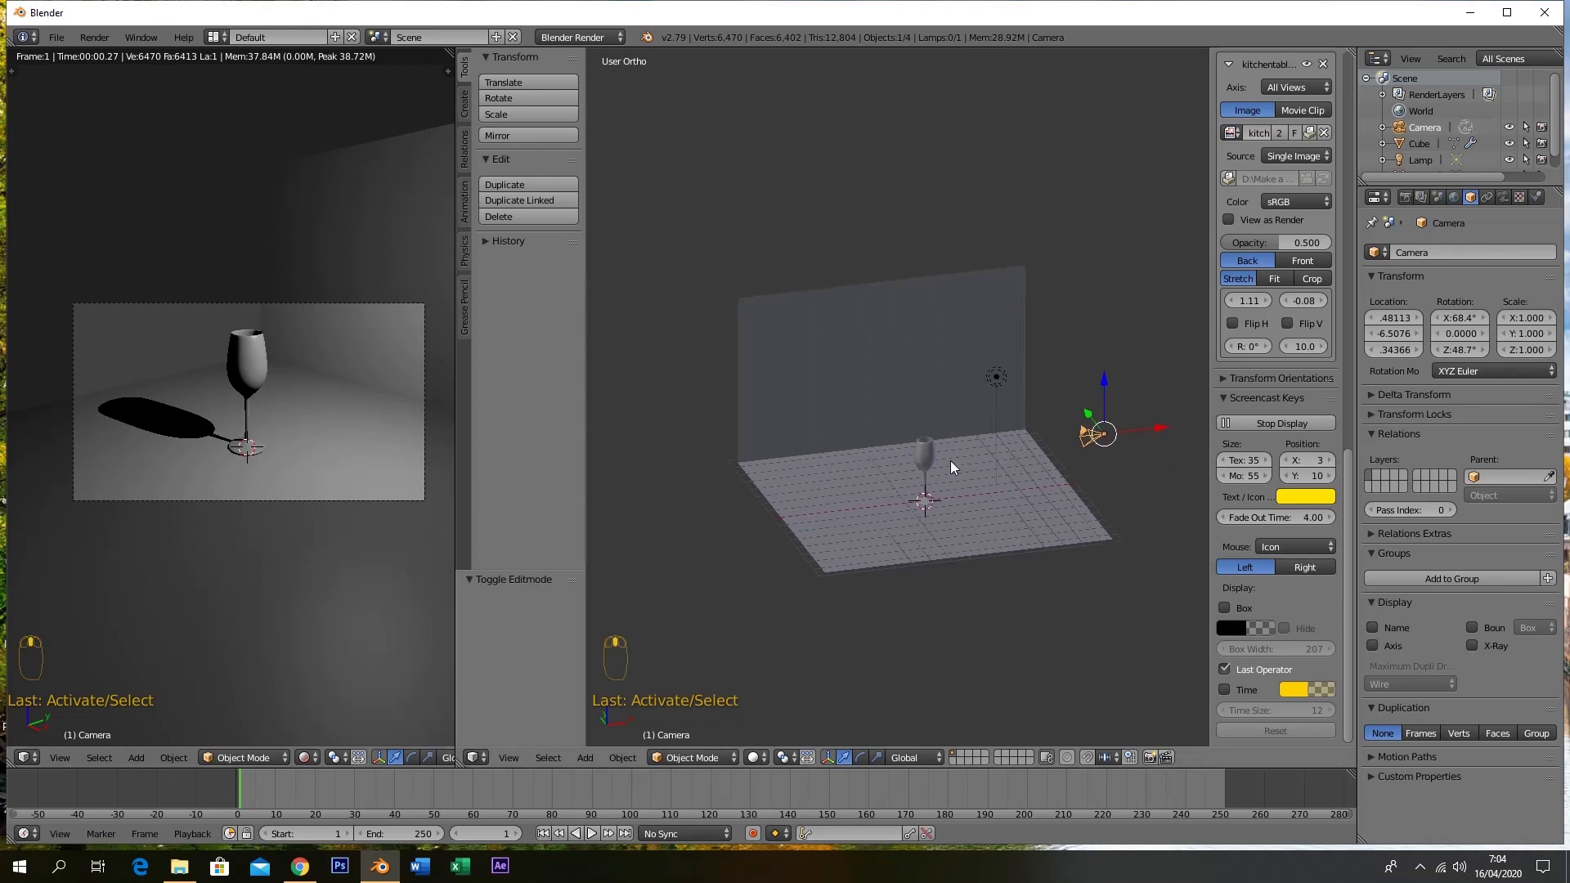
scroll(950, 460, up, 4)
scroll(950, 459, down, 1)
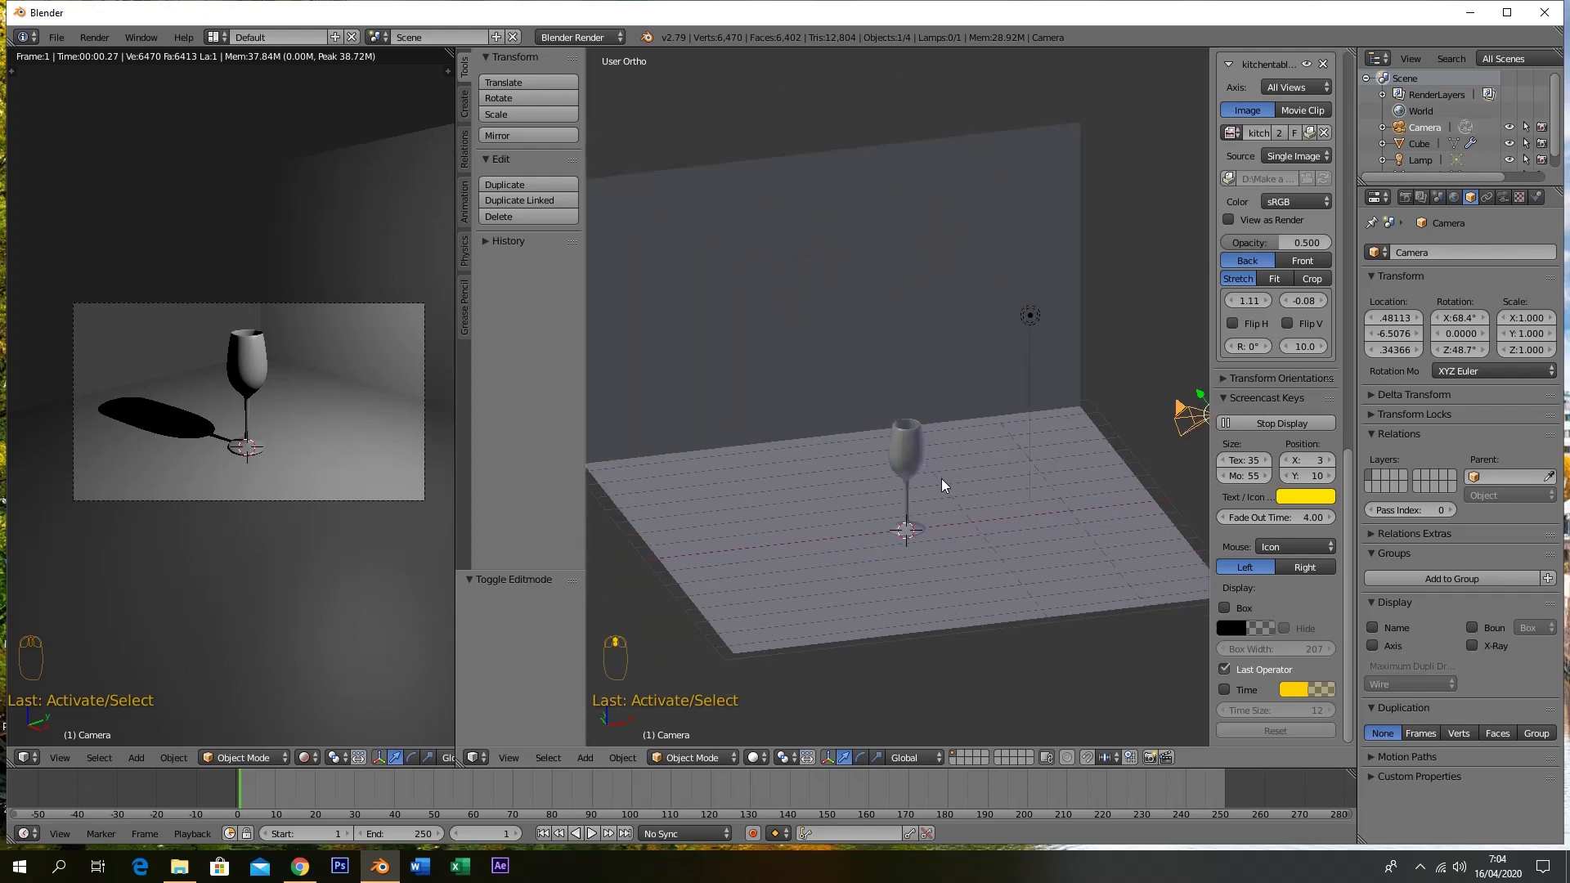
Show the larger viewport in front view with wireframe shading and select the wine glass
key(KP_1)
key(z)
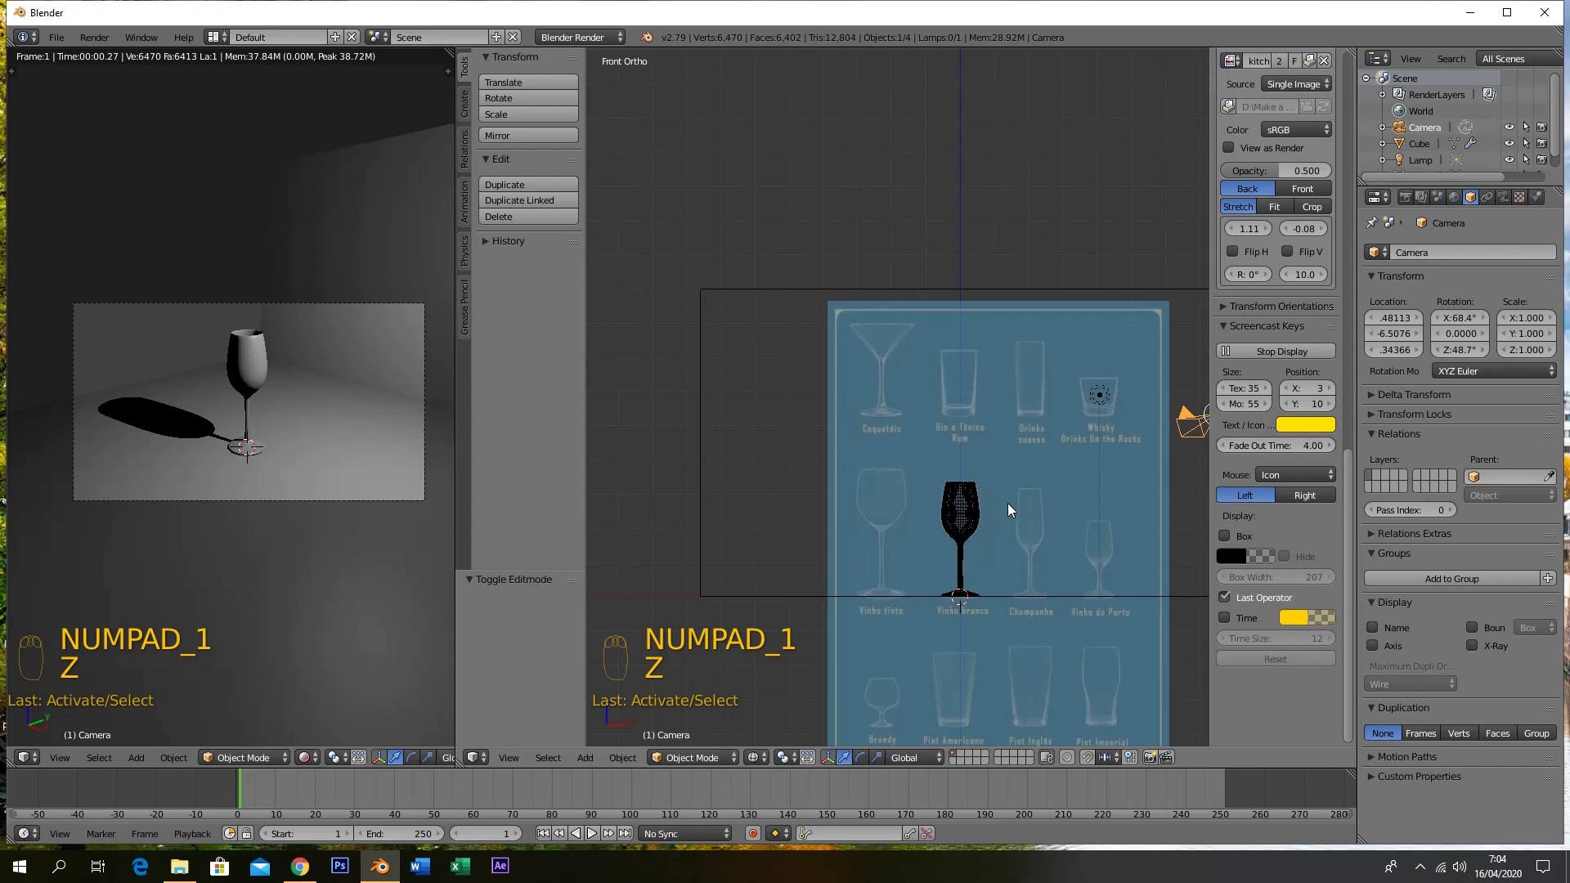
shift+middle_drag(1032, 507, 910, 409)
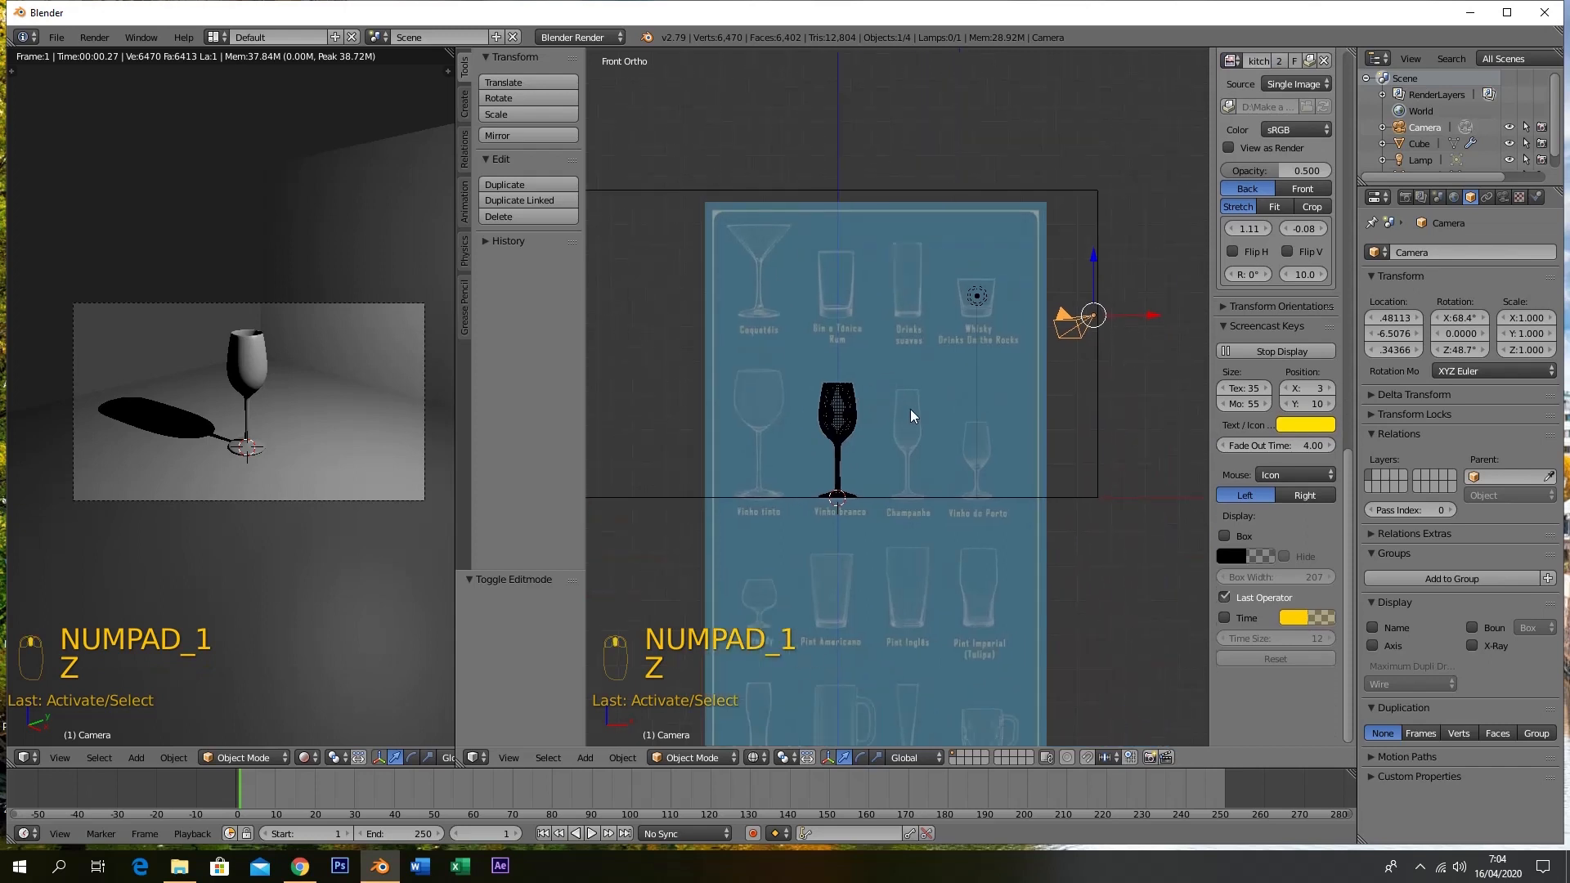
key(z)
key(z)
click(847, 425)
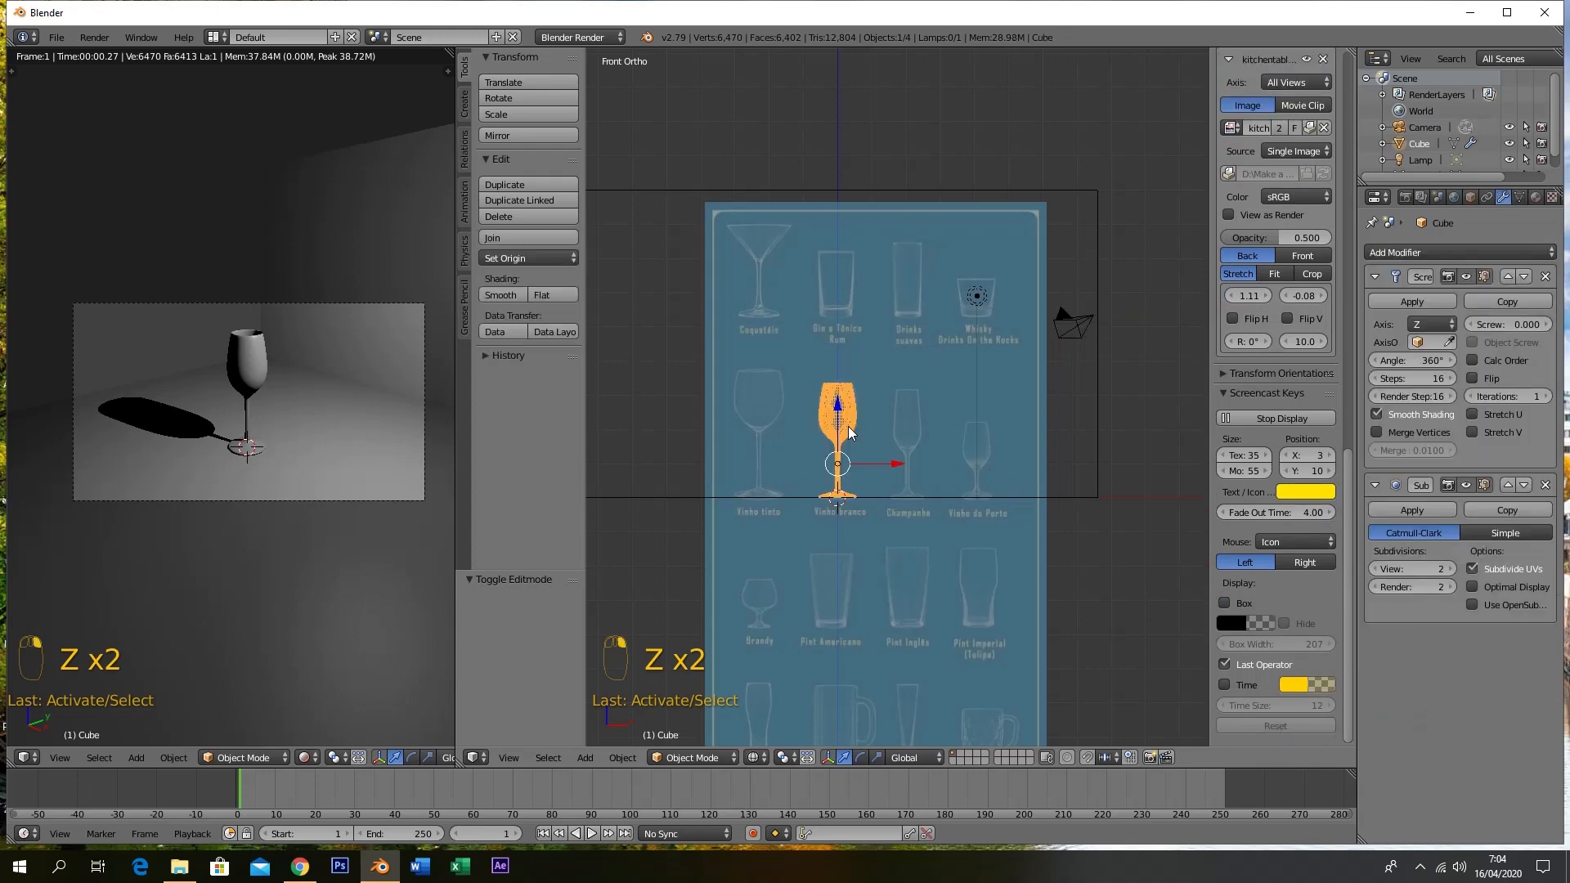
scroll(859, 427, up, 7)
scroll(858, 427, down, 1)
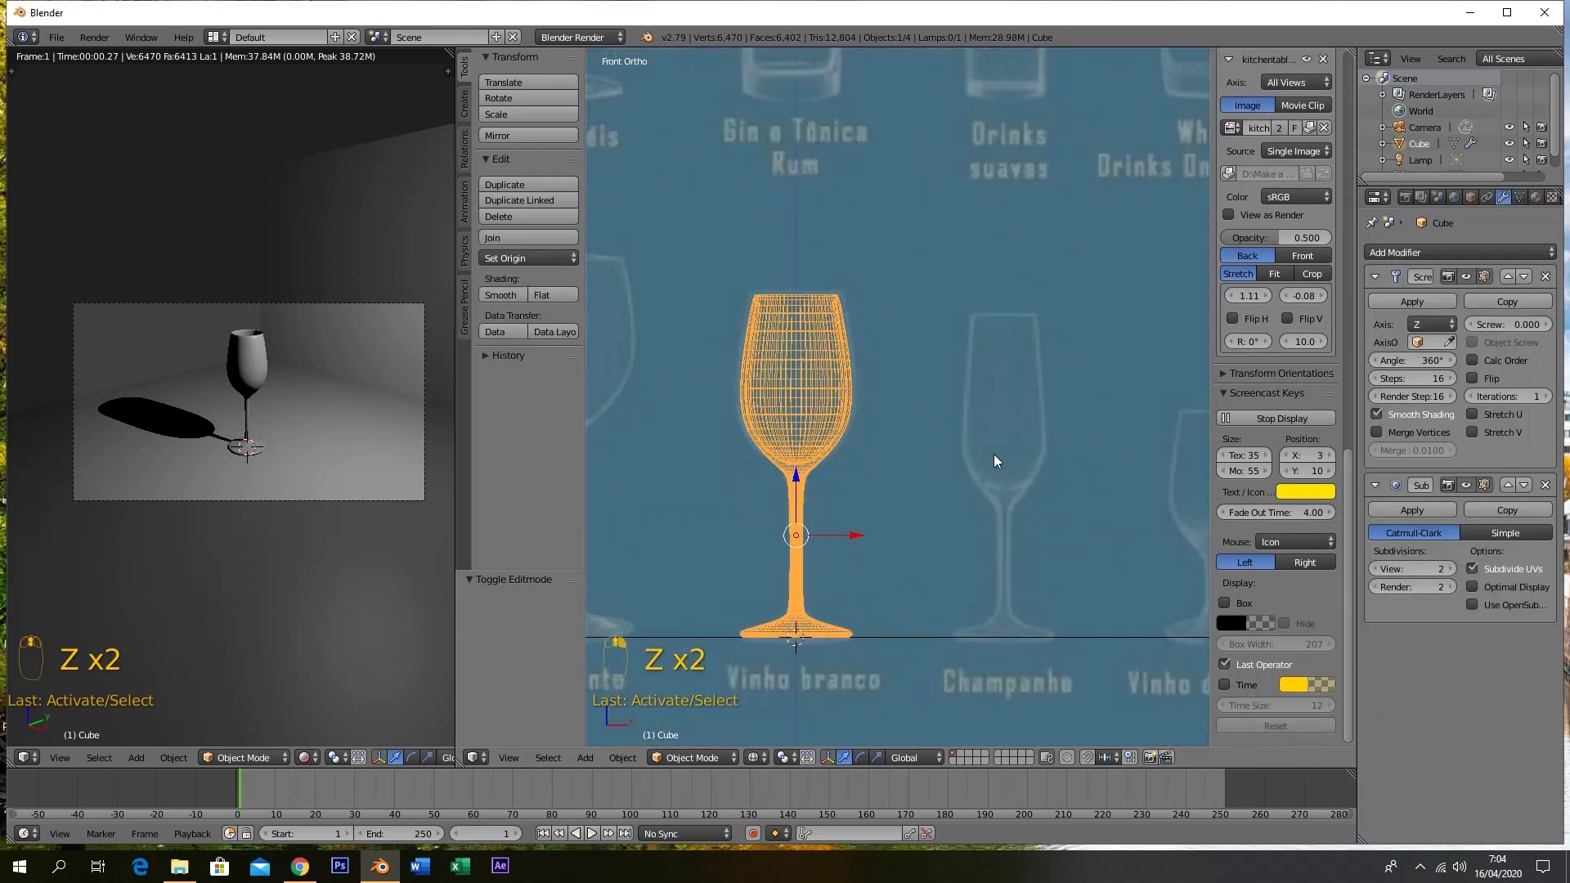
shift+middle_drag(1019, 483, 992, 440)
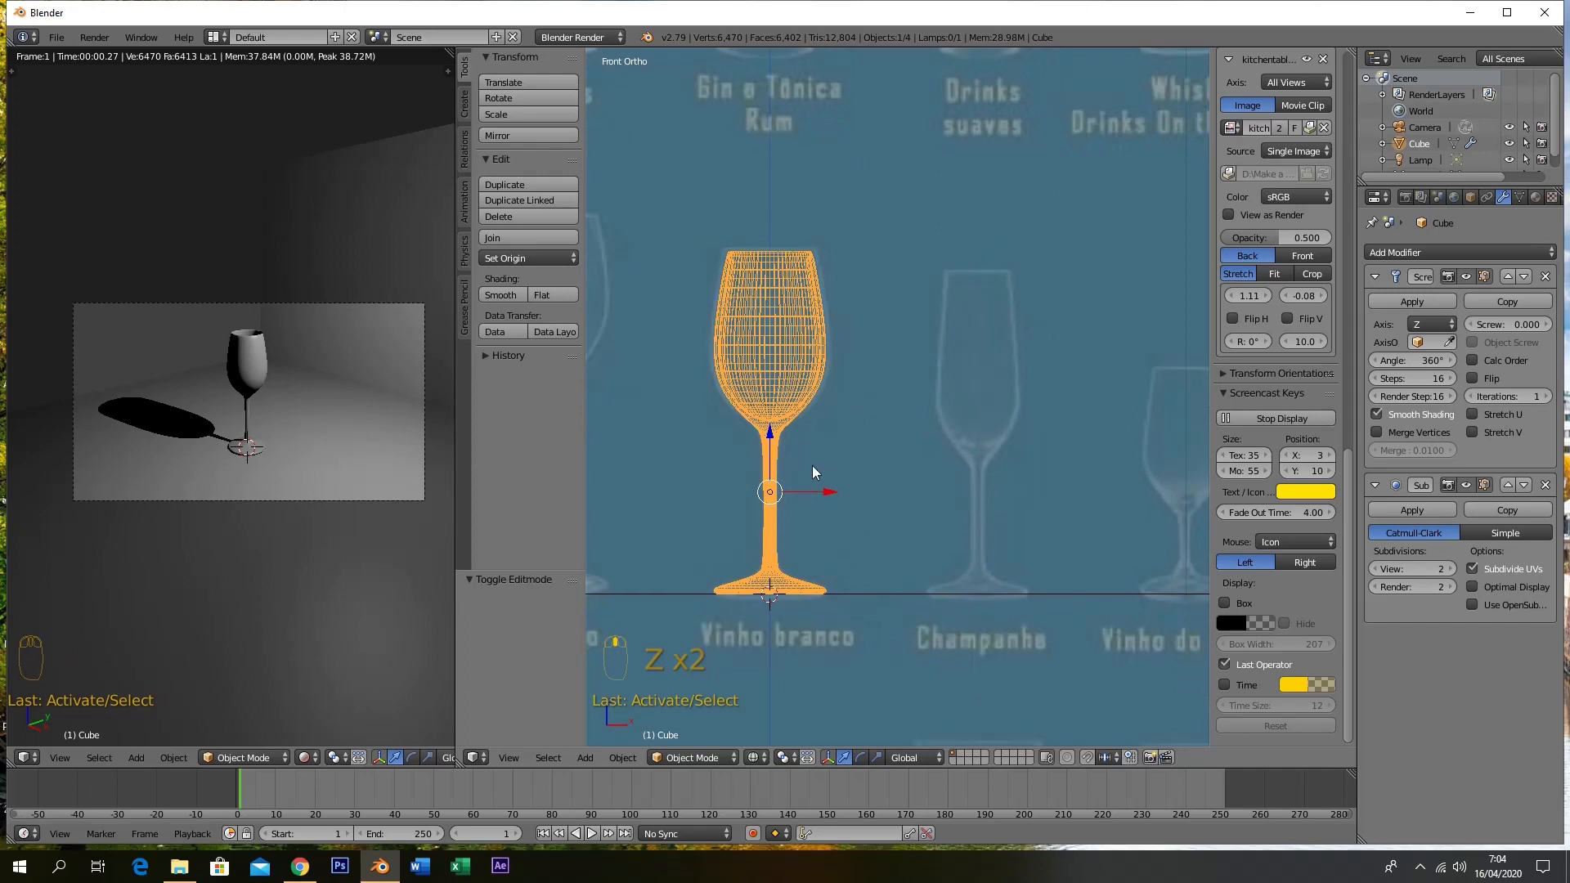
Duplicate the wine glass and place the copy 2.017 along X, over the Champanhe reference
key(shift+d)
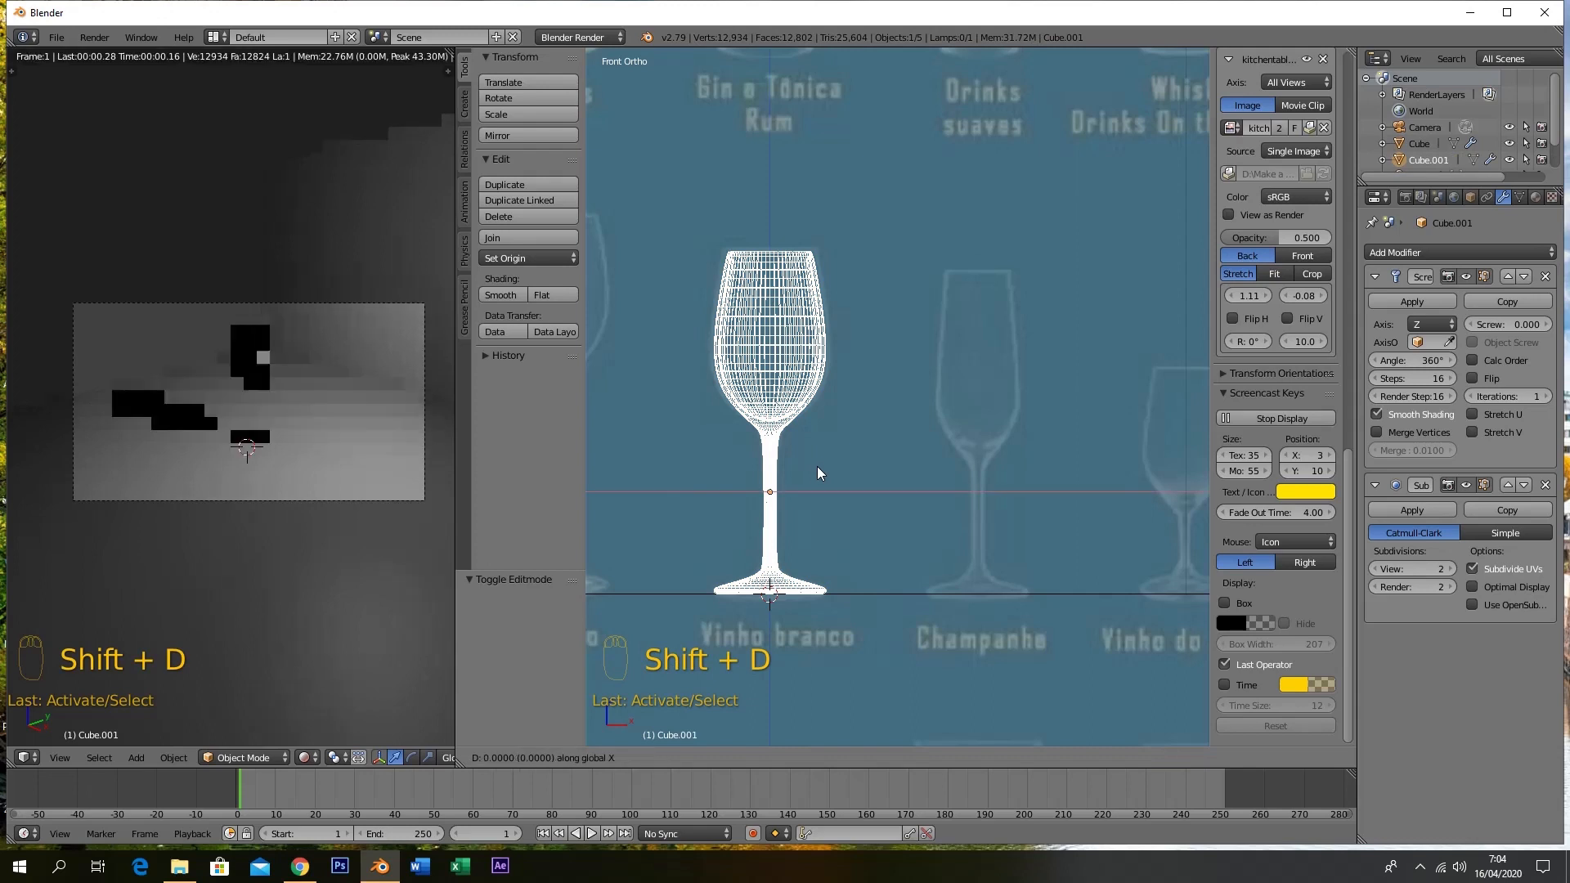
key(x)
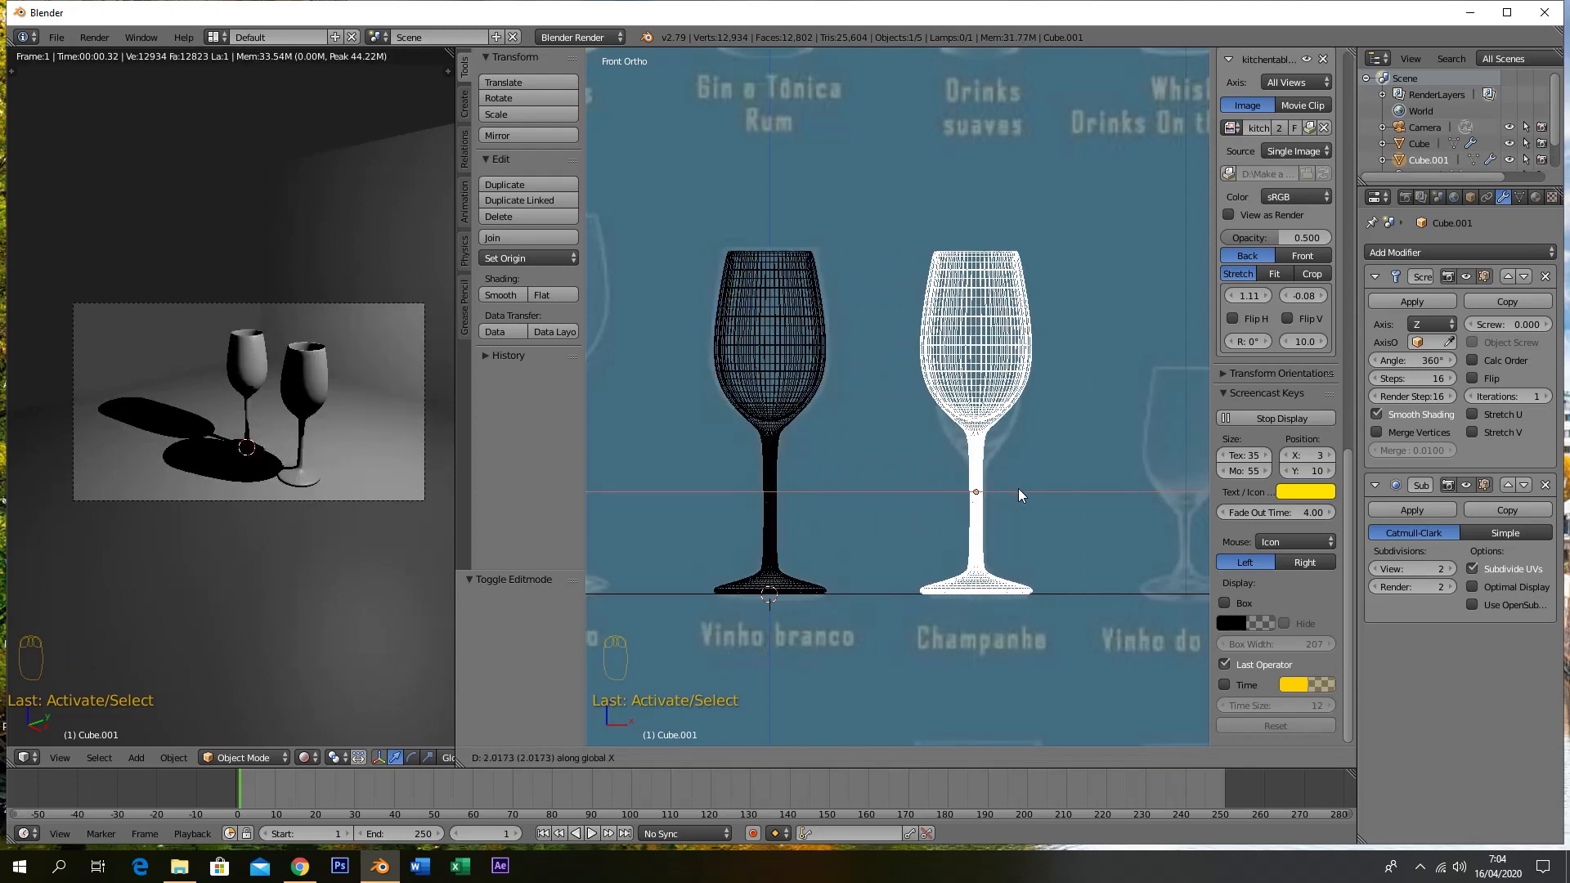
click(1018, 488)
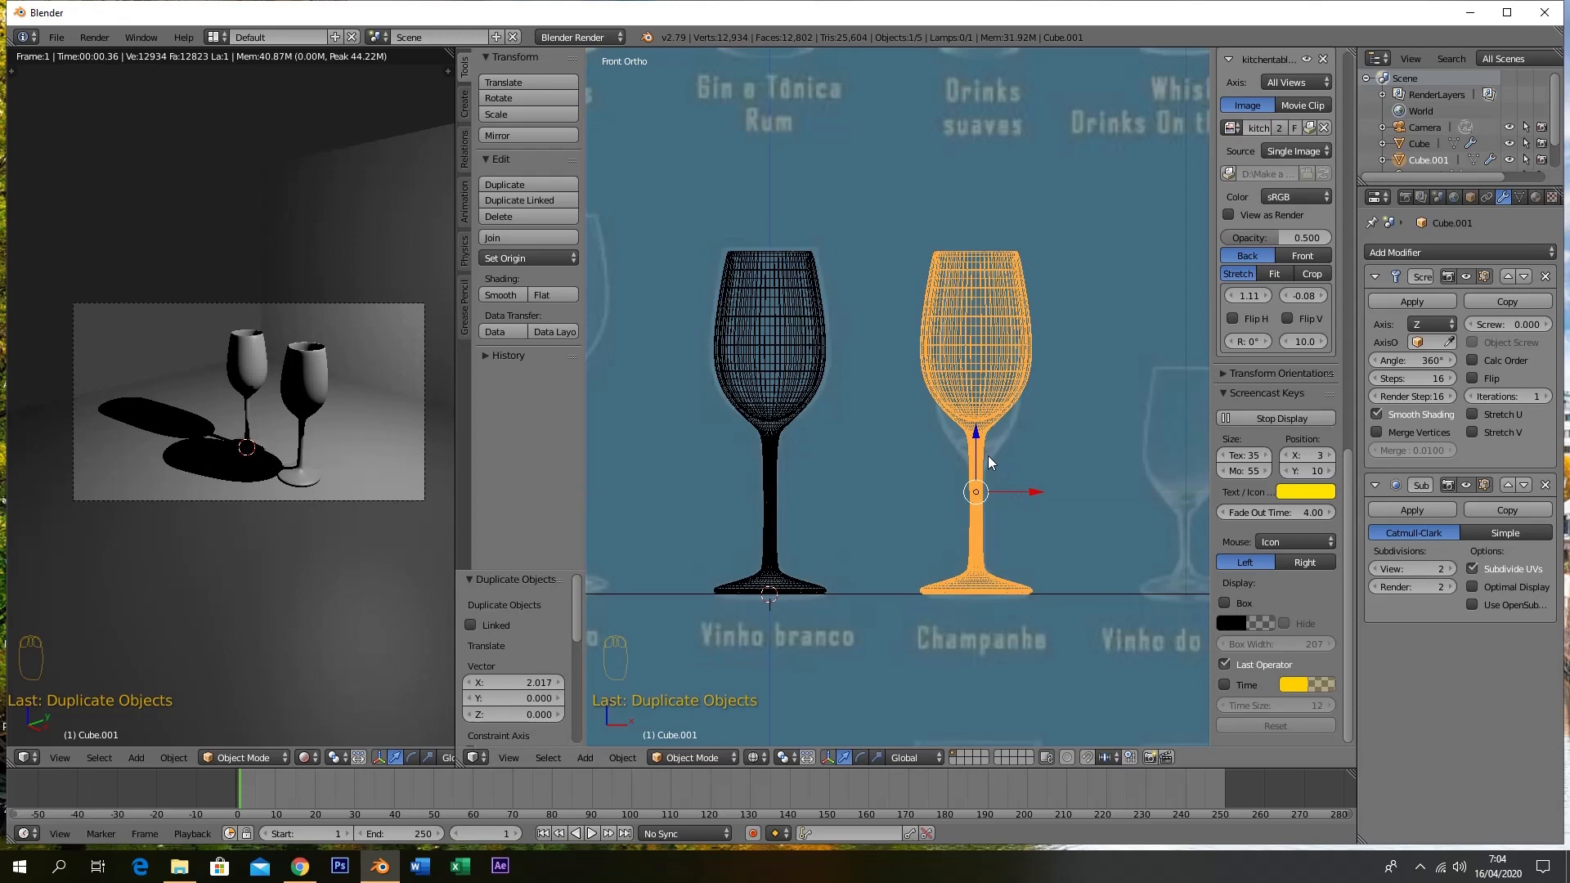
Open the duplicated glass for mesh editing in a maximized viewport, with its whole profile and the Champanhe outline in view
key(Tab)
scroll(990, 479, up, 2)
scroll(990, 480, up, 2)
scroll(990, 479, down, 2)
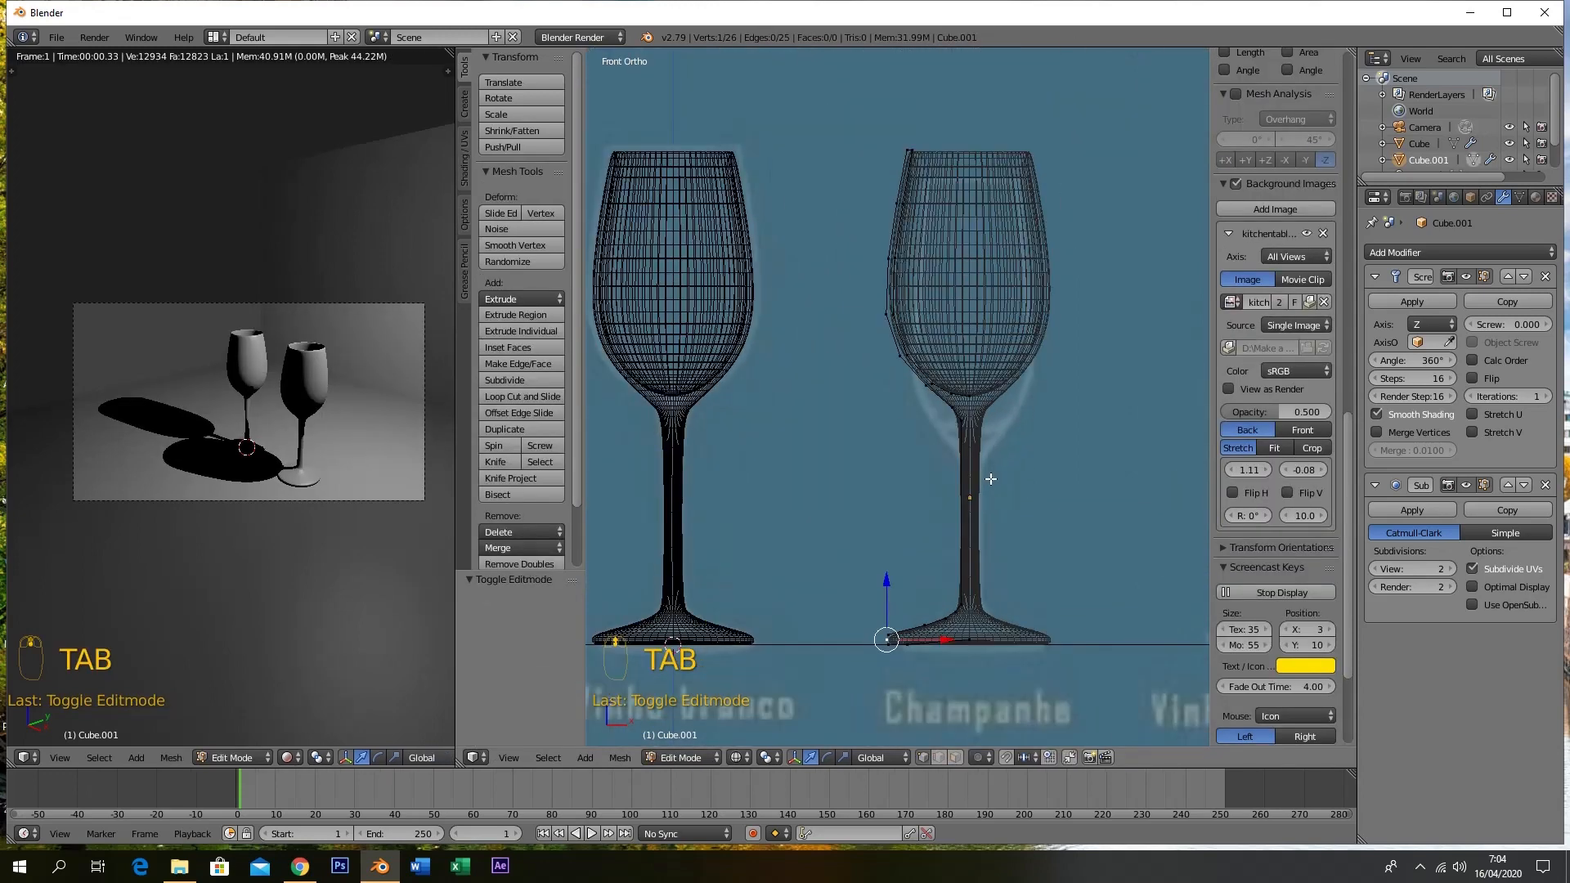
key(shift+space)
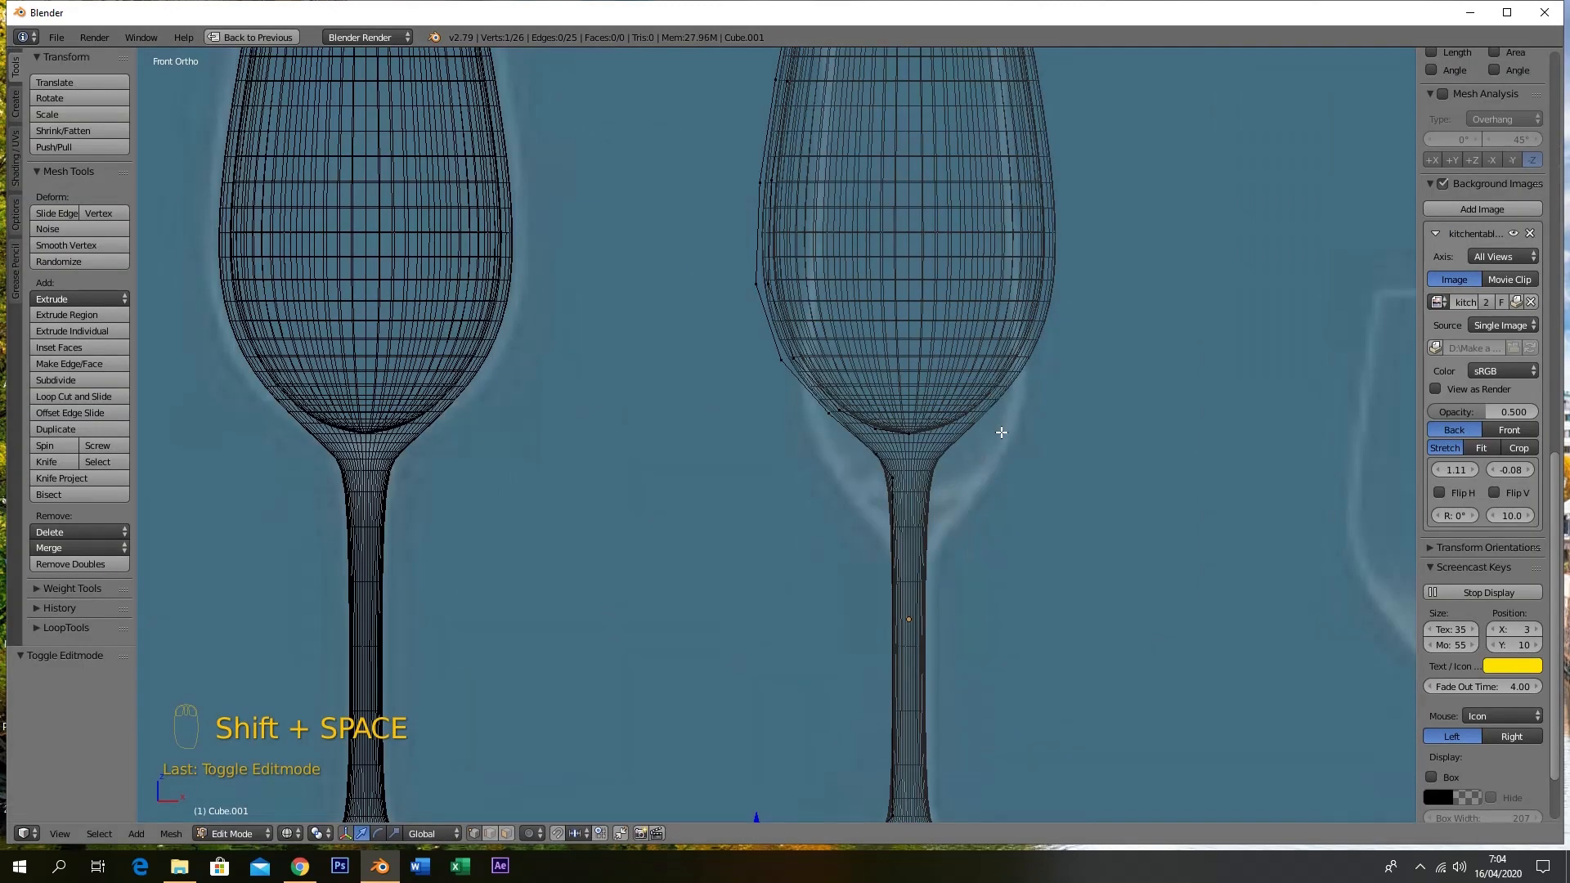
shift+middle_drag(1093, 325, 1005, 501)
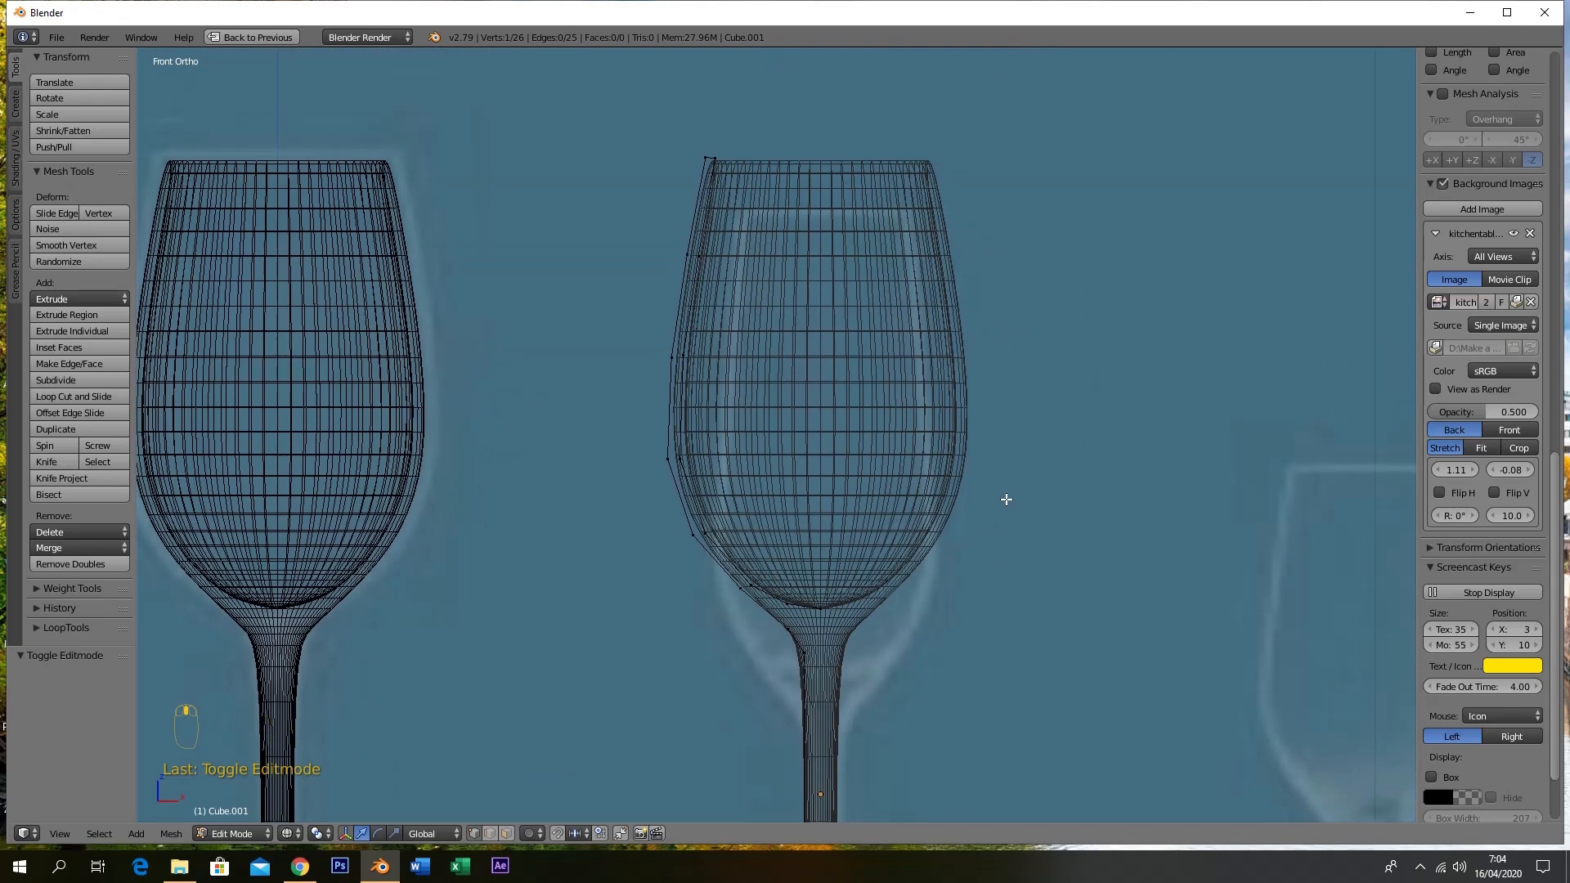
shift+middle_drag(1017, 526, 1018, 396)
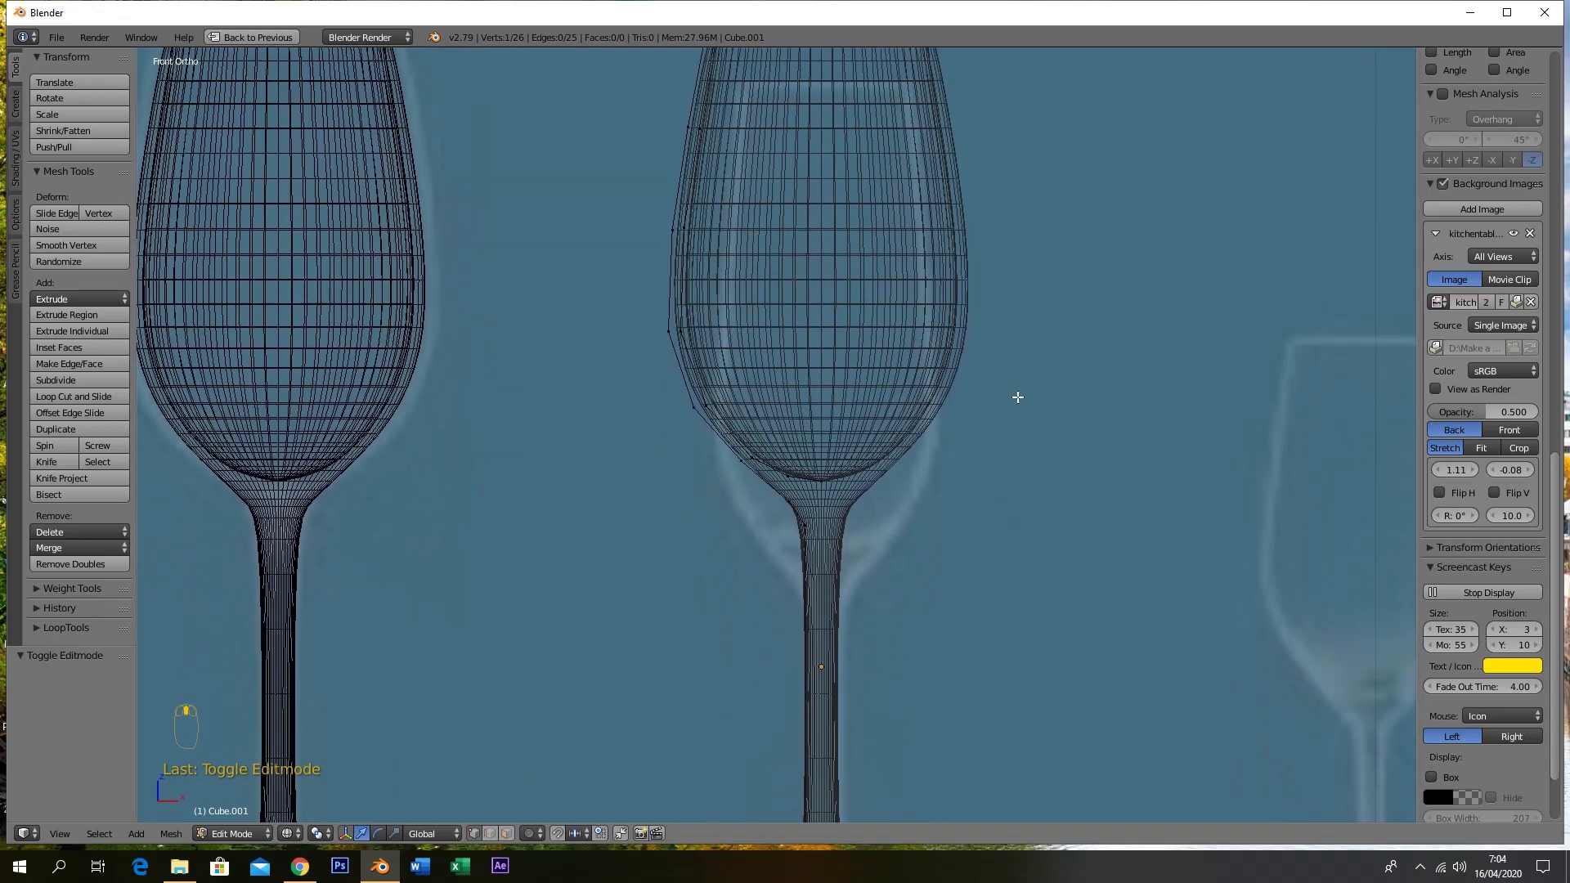
scroll(1018, 397, down, 2)
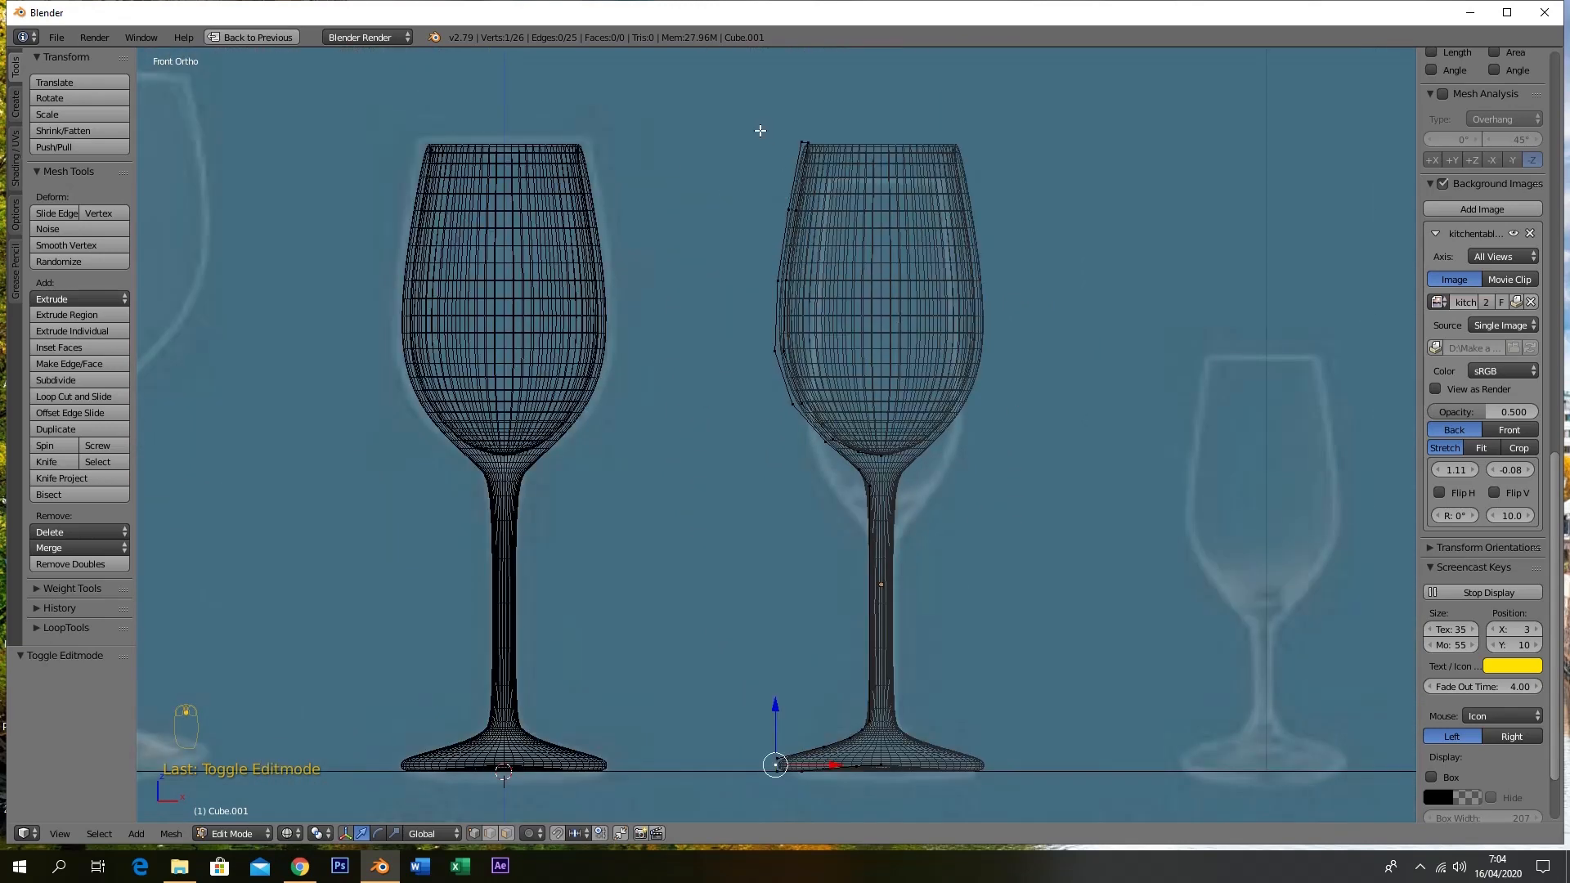
Select the copy's bowl and upper stem profile vertices, leaving out the base vertex, and lower them 0.341 along Z
key(b)
drag(730, 92, 1062, 500)
drag(816, 307, 820, 354)
key(ctrl+z)
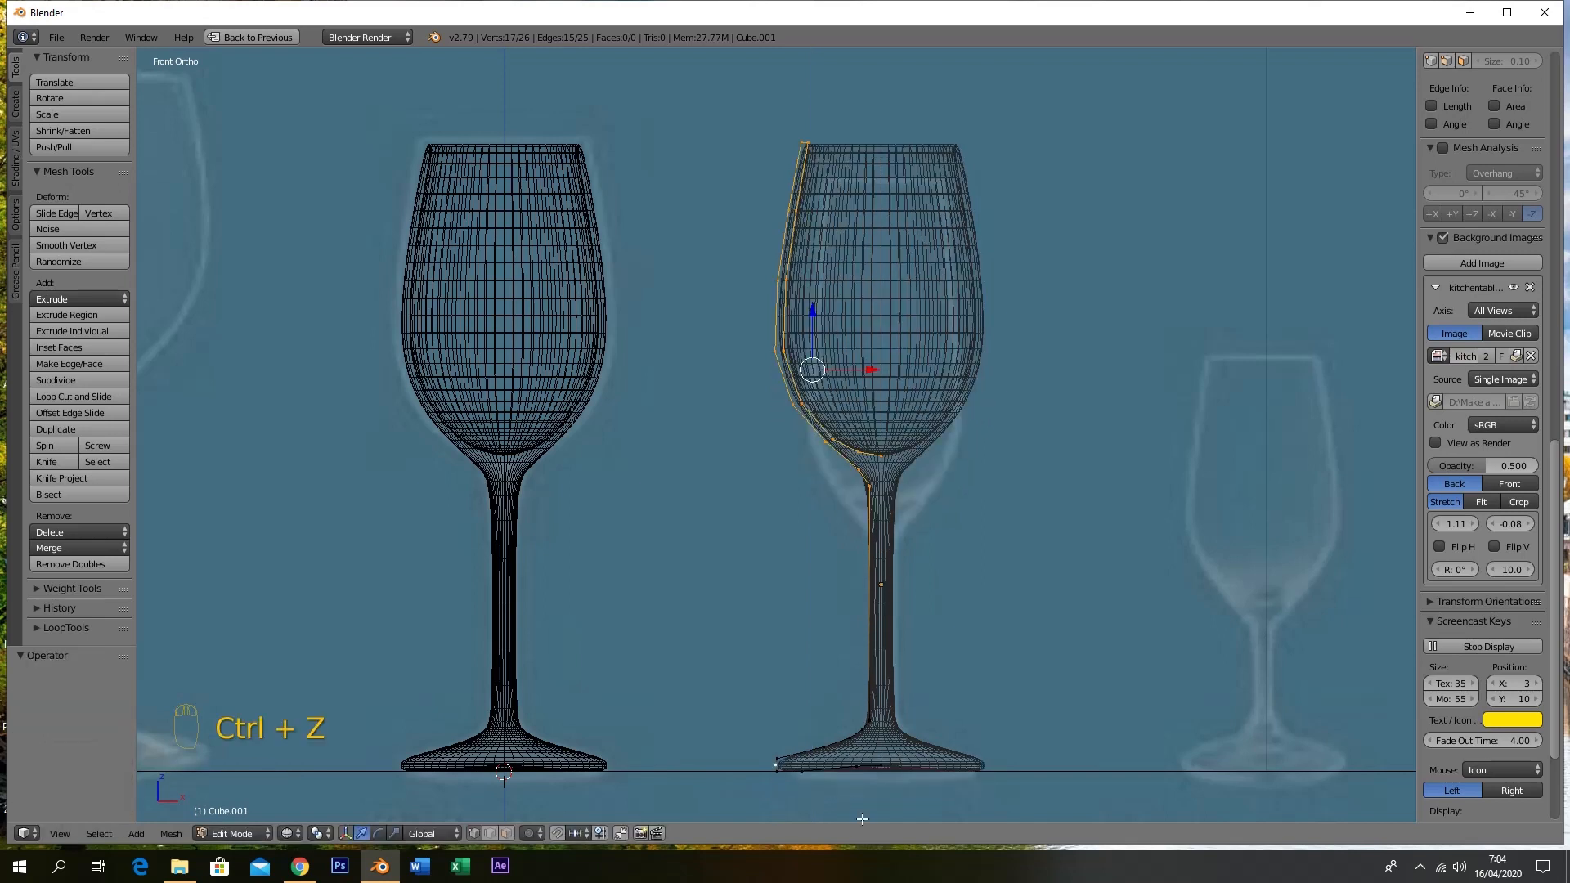
key(c)
middle_click(781, 775)
right_click(782, 689)
drag(817, 288, 832, 354)
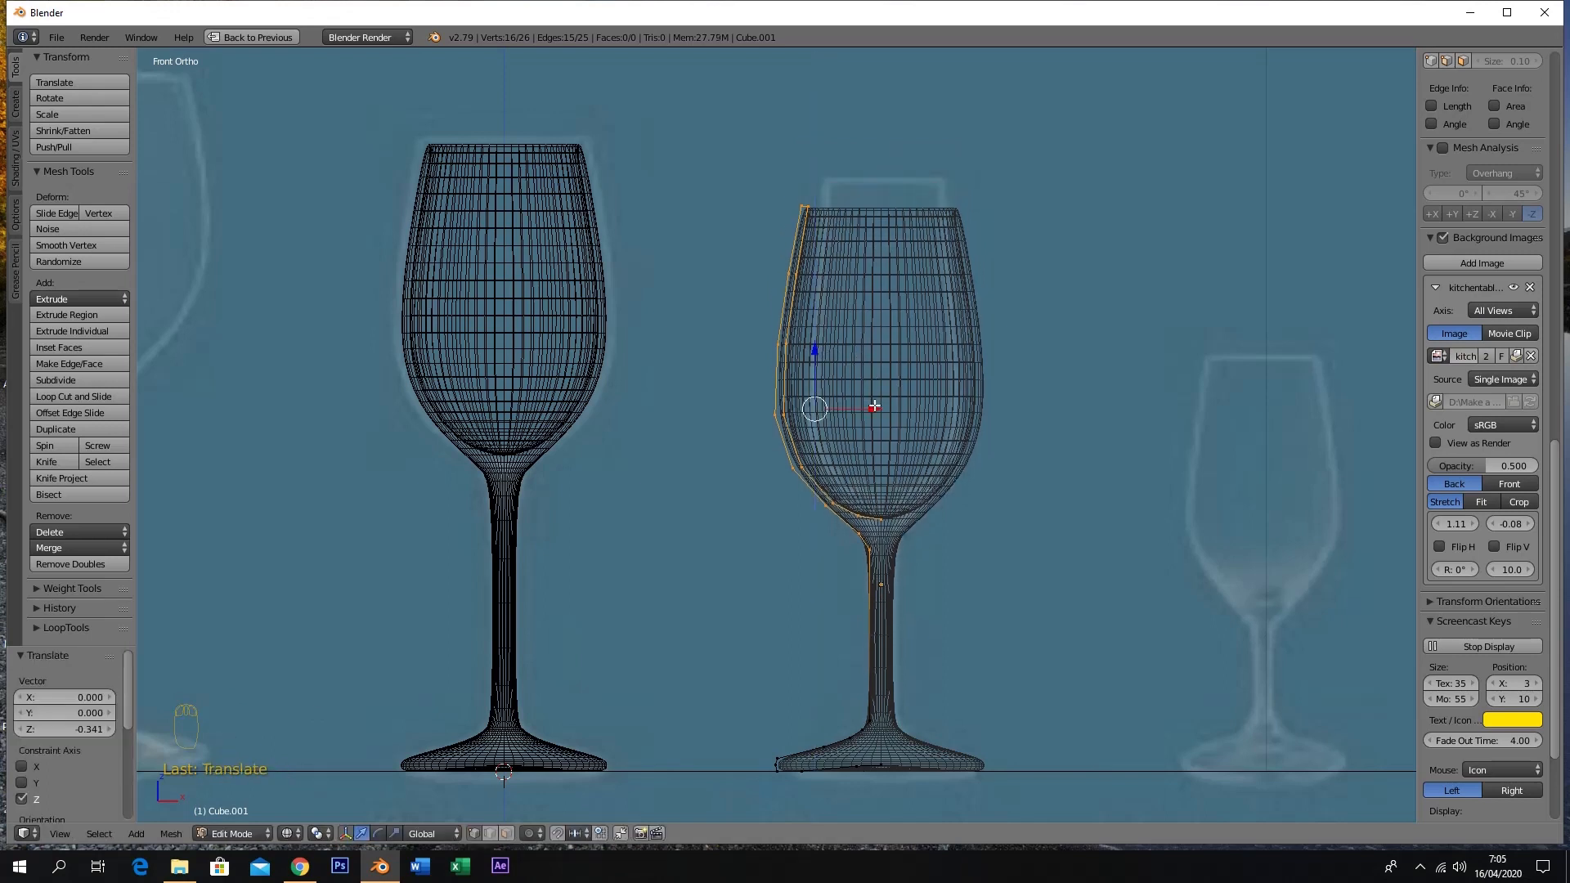
Leave the stem vertices out of the selection and narrow the bowl by moving its profile vertices 0.105 along X
shift+click(874, 527)
shift+click(867, 721)
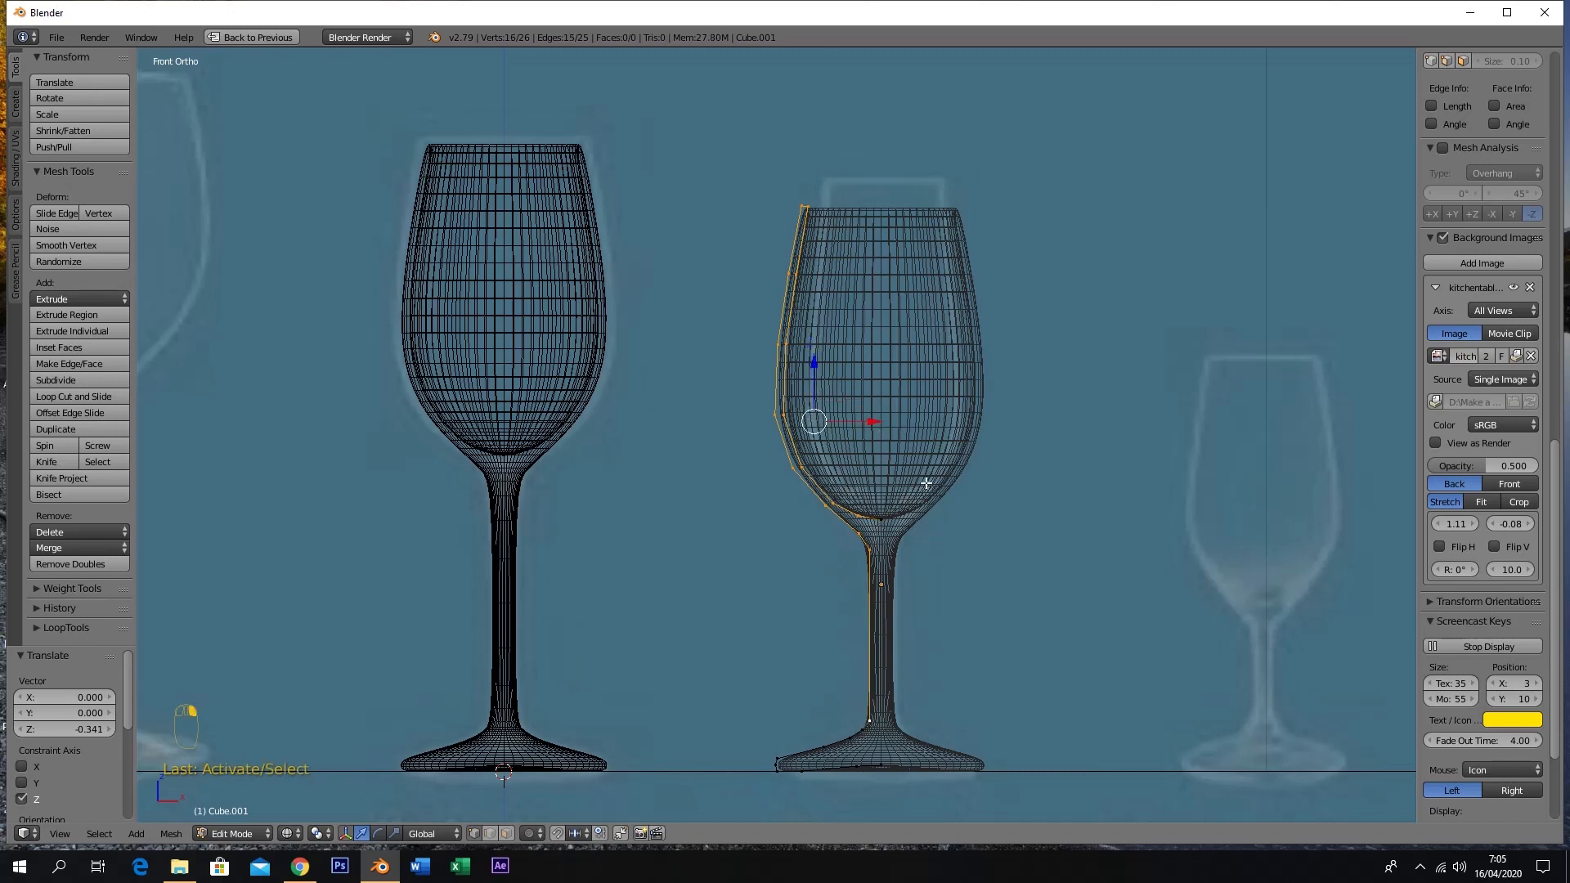
shift+click(868, 553)
shift+click(869, 723)
drag(866, 391, 887, 399)
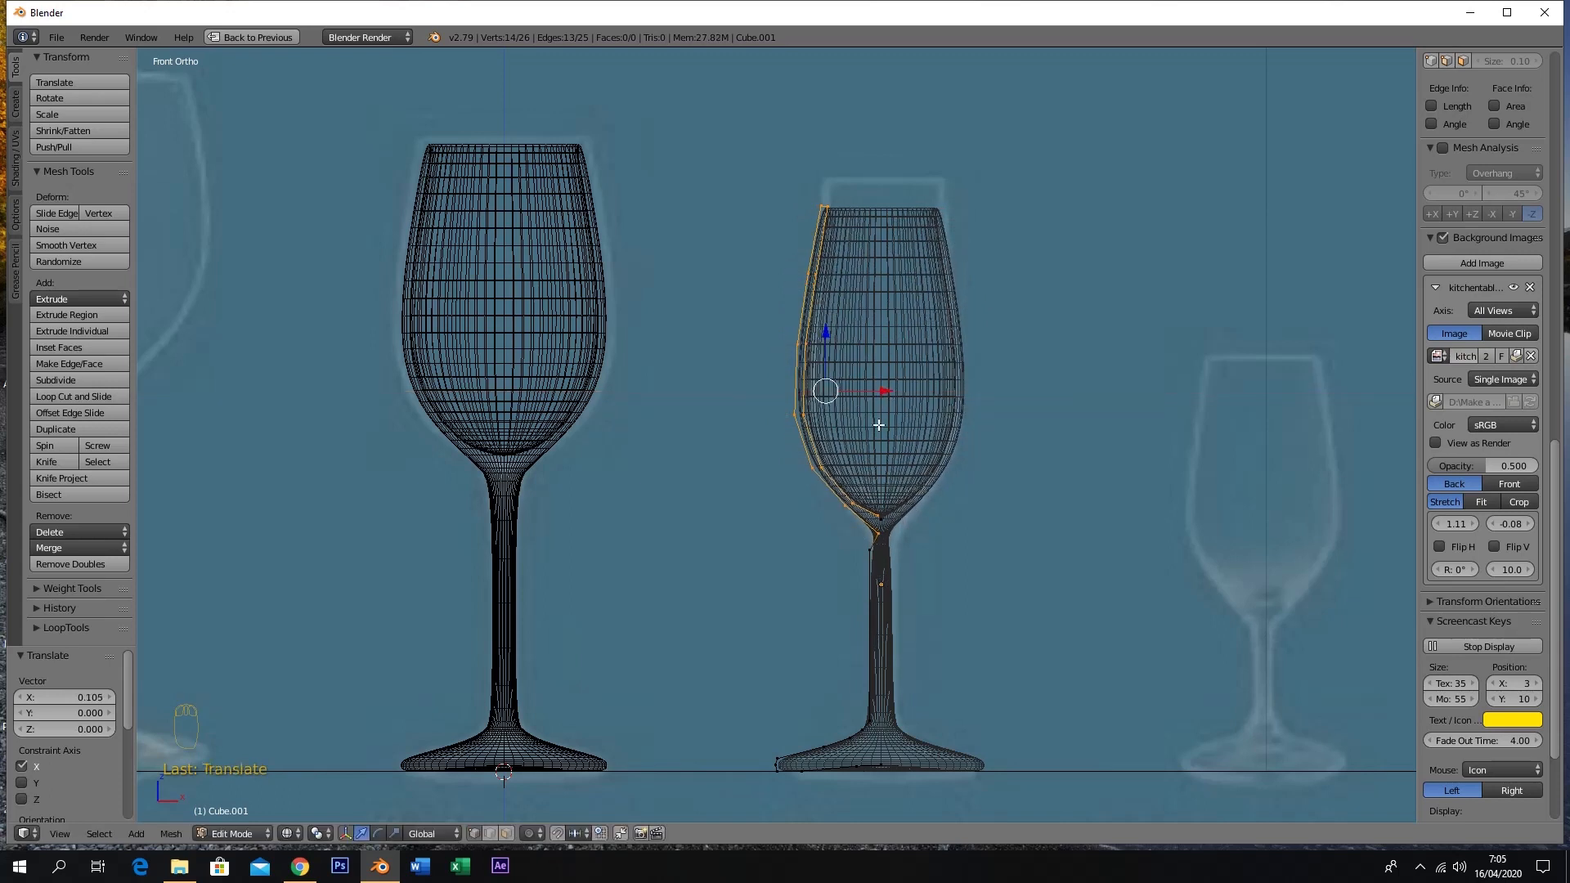
Move the outer vertex where the bowl meets the stem by -0.039 along X and add the stem vertex below to the selection
right_click(874, 536)
drag(931, 532, 934, 532)
shift+right_click(869, 544)
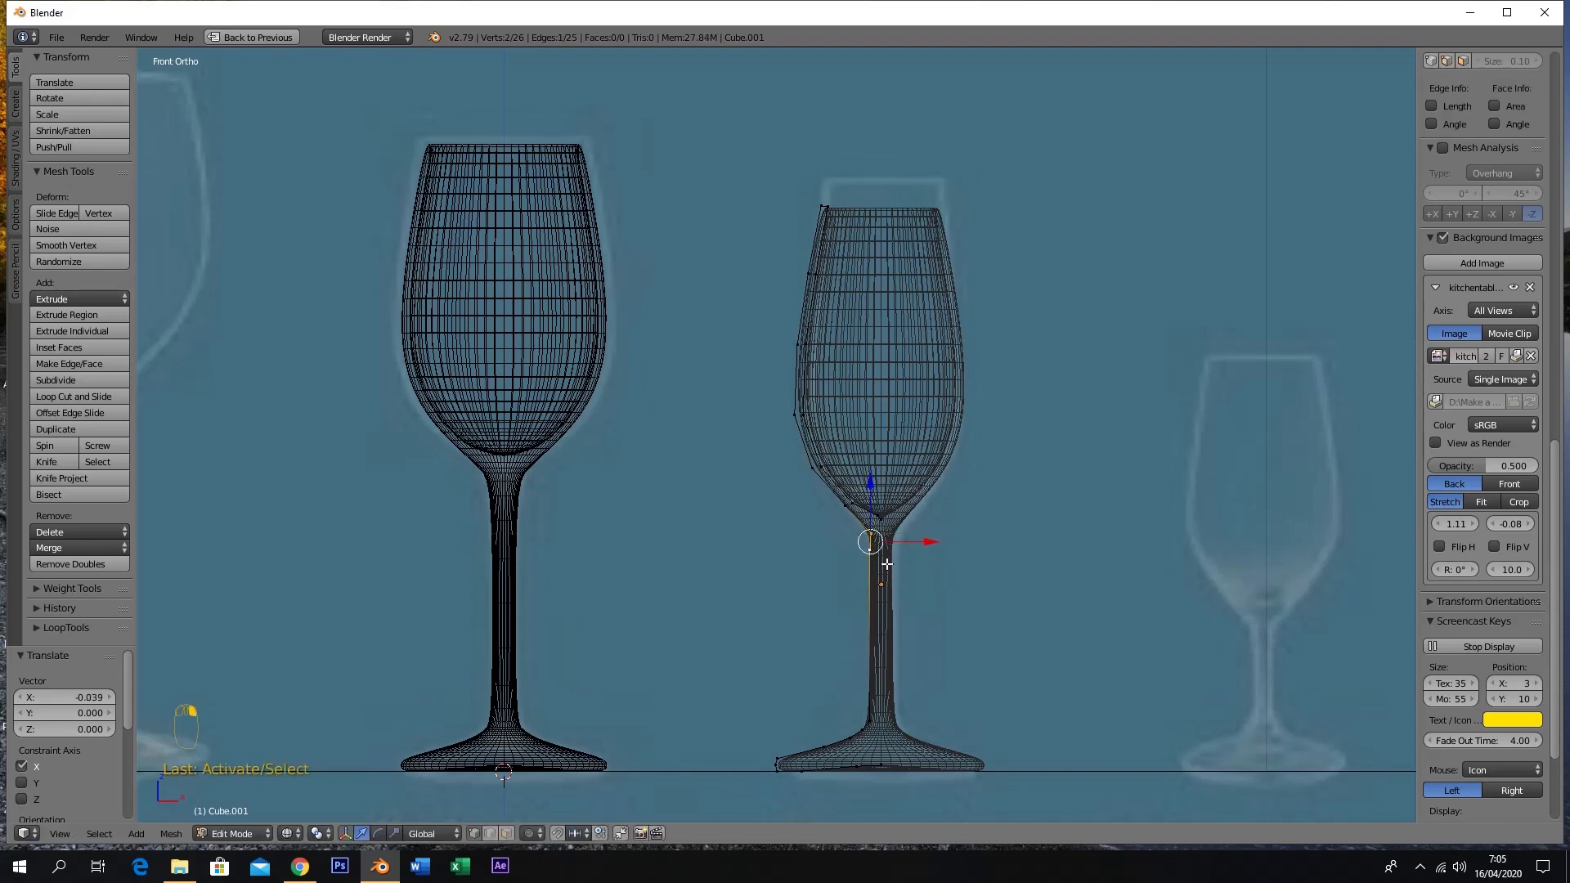
Round the inner bottom of the bowl by adjusting its lowest vertices, raising by 0.007 along Z and shifting by -0.030 along X
scroll(884, 504, up, 4)
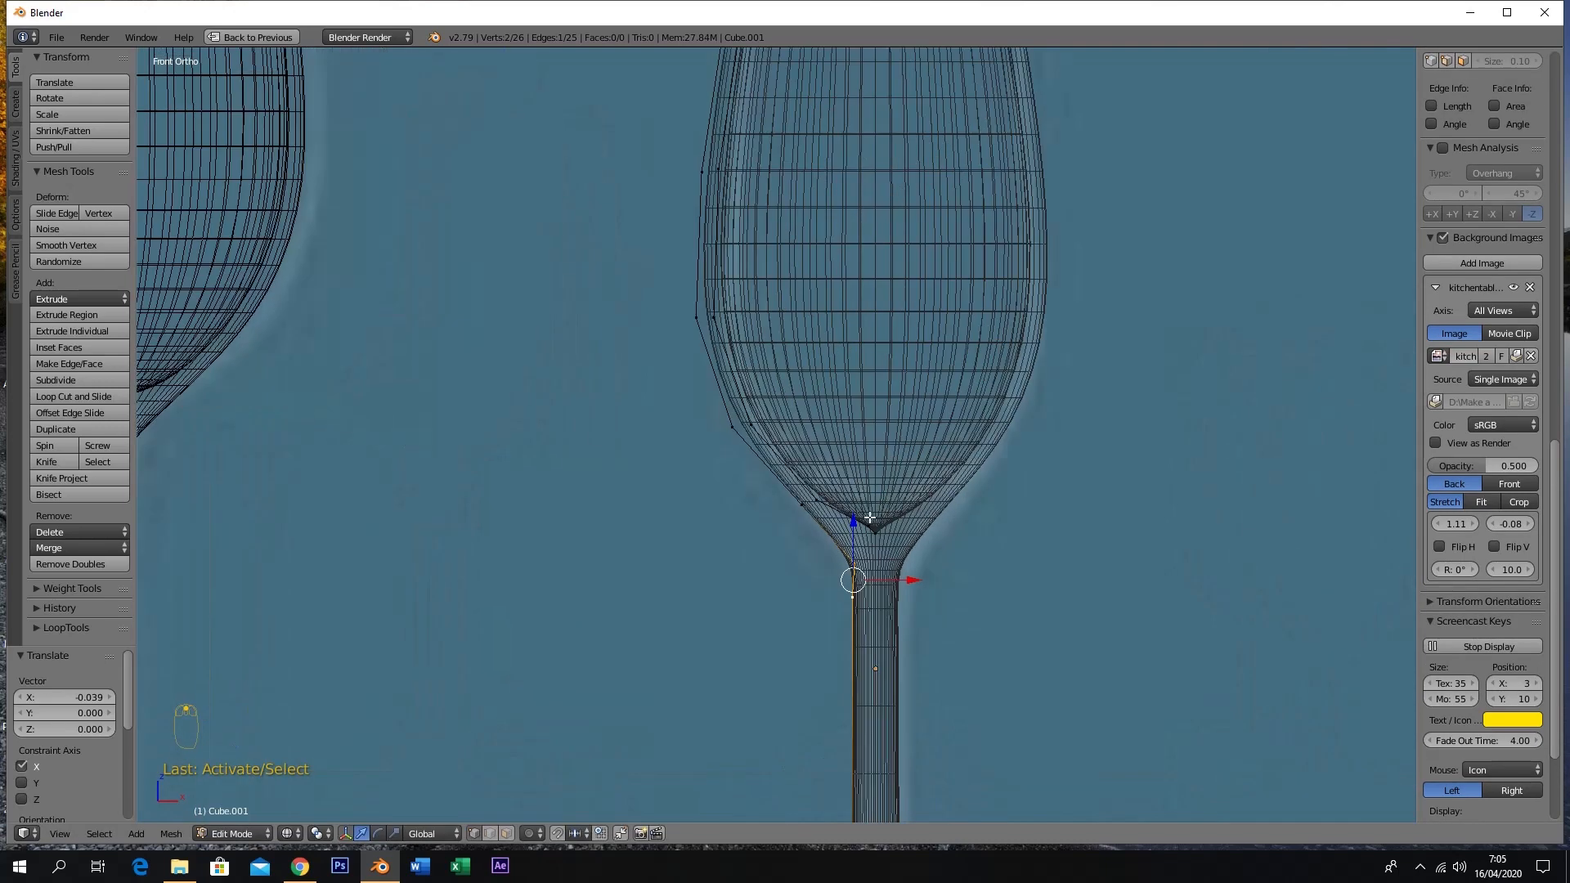
right_click(875, 532)
drag(875, 479, 874, 474)
scroll(939, 573, up, 6)
drag(945, 560, 949, 561)
mouse_move(889, 498)
mouse_down()
mouse_move(892, 476)
mouse_move(870, 479)
mouse_up()
click(863, 542)
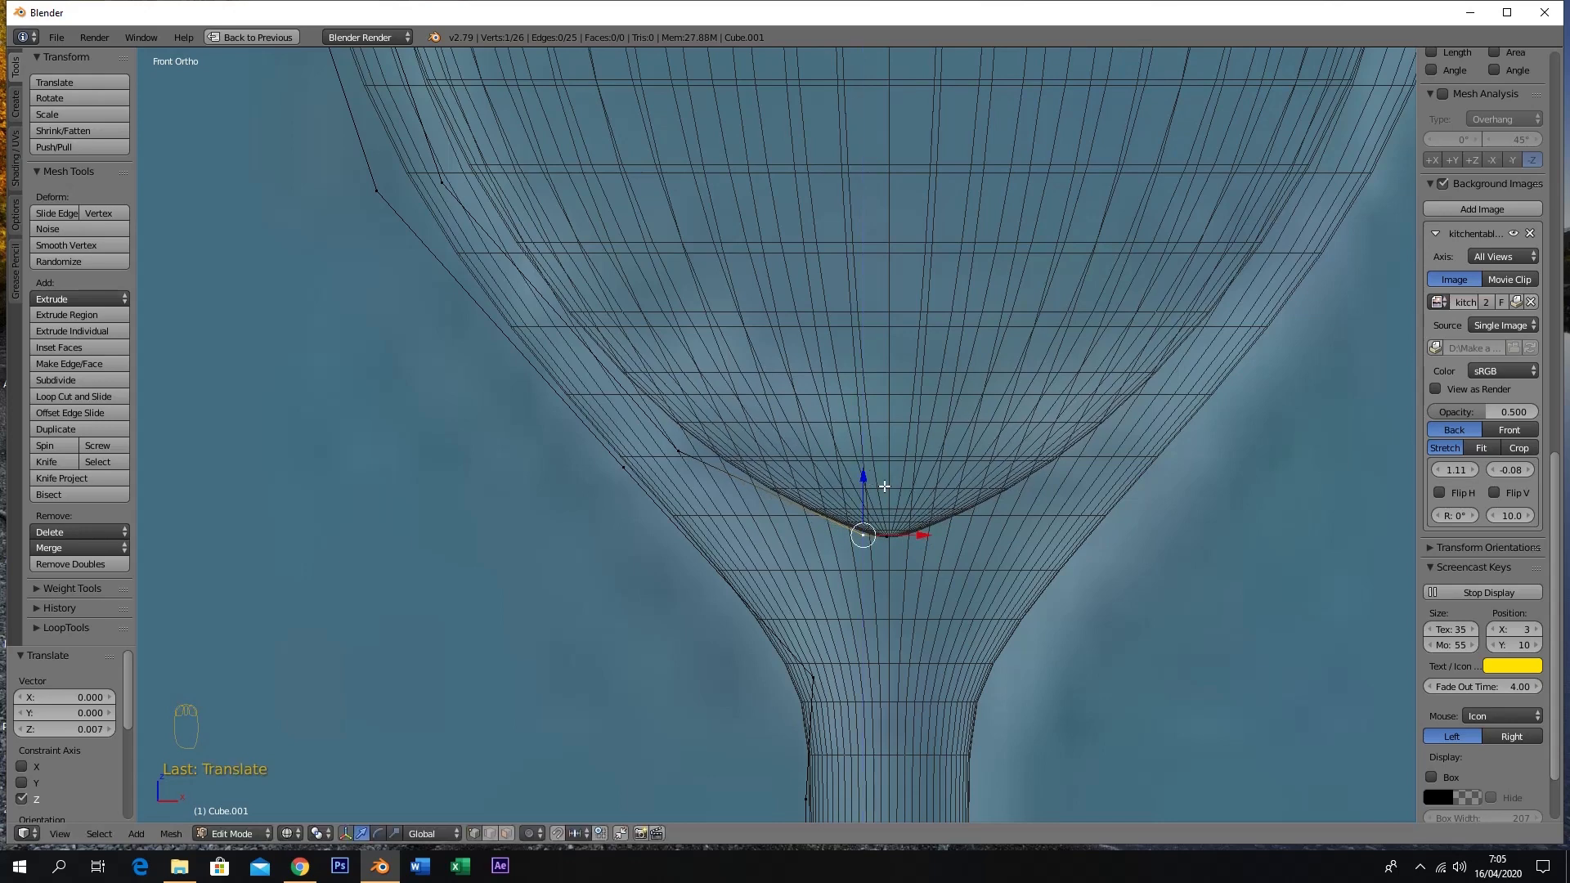
drag(918, 541, 874, 534)
scroll(893, 490, down, 4)
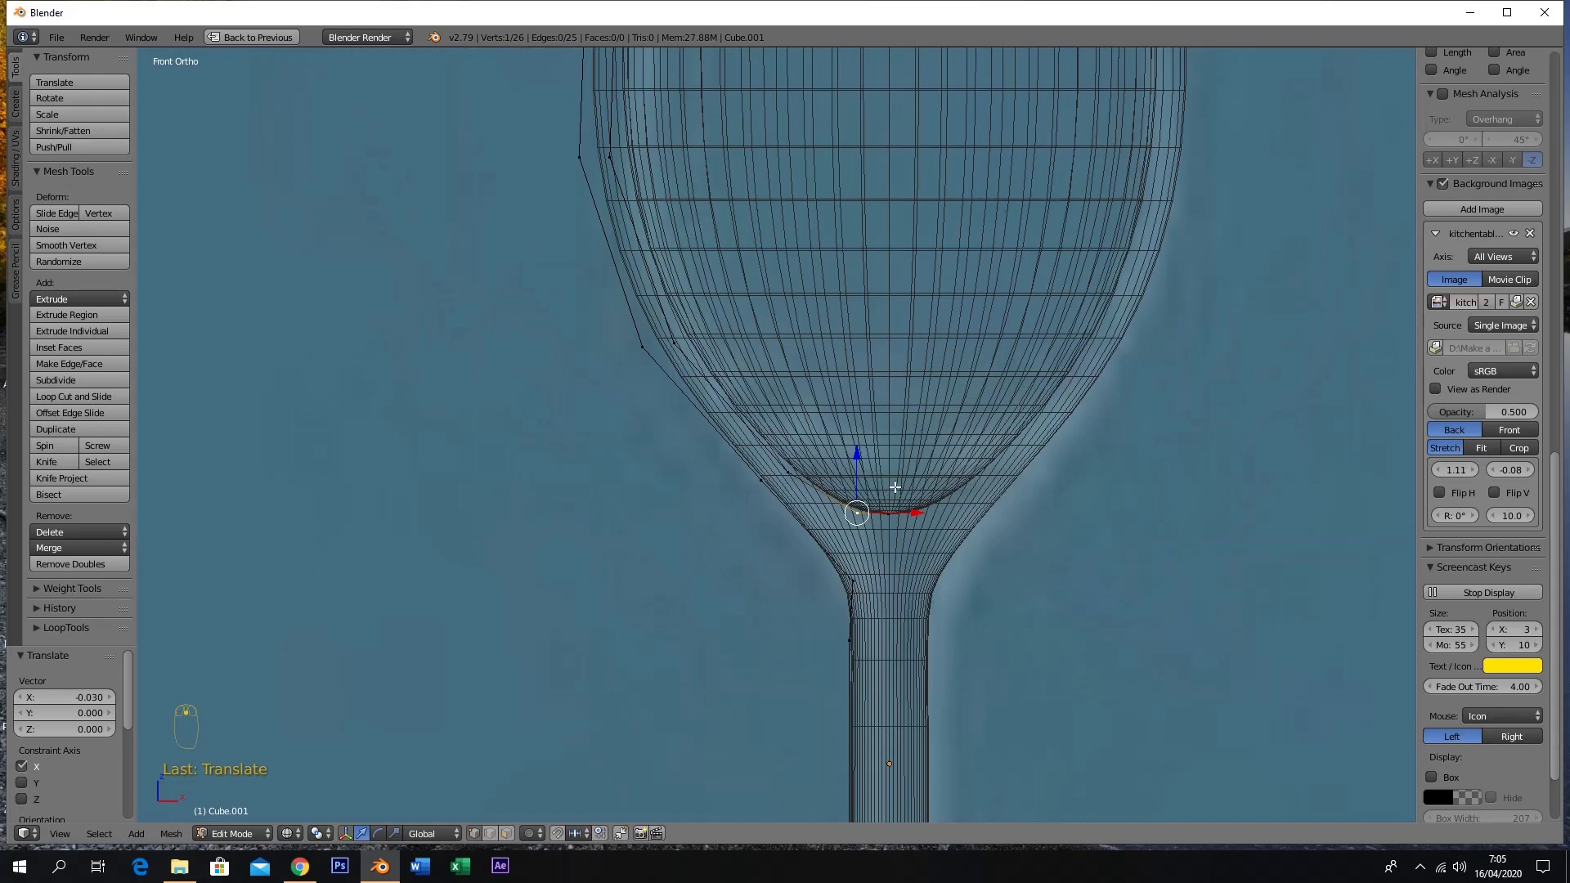
Select the ten inner and outer bowl vertices from the lower side up to the rim and move them about 0.068 along X
right_click(741, 501)
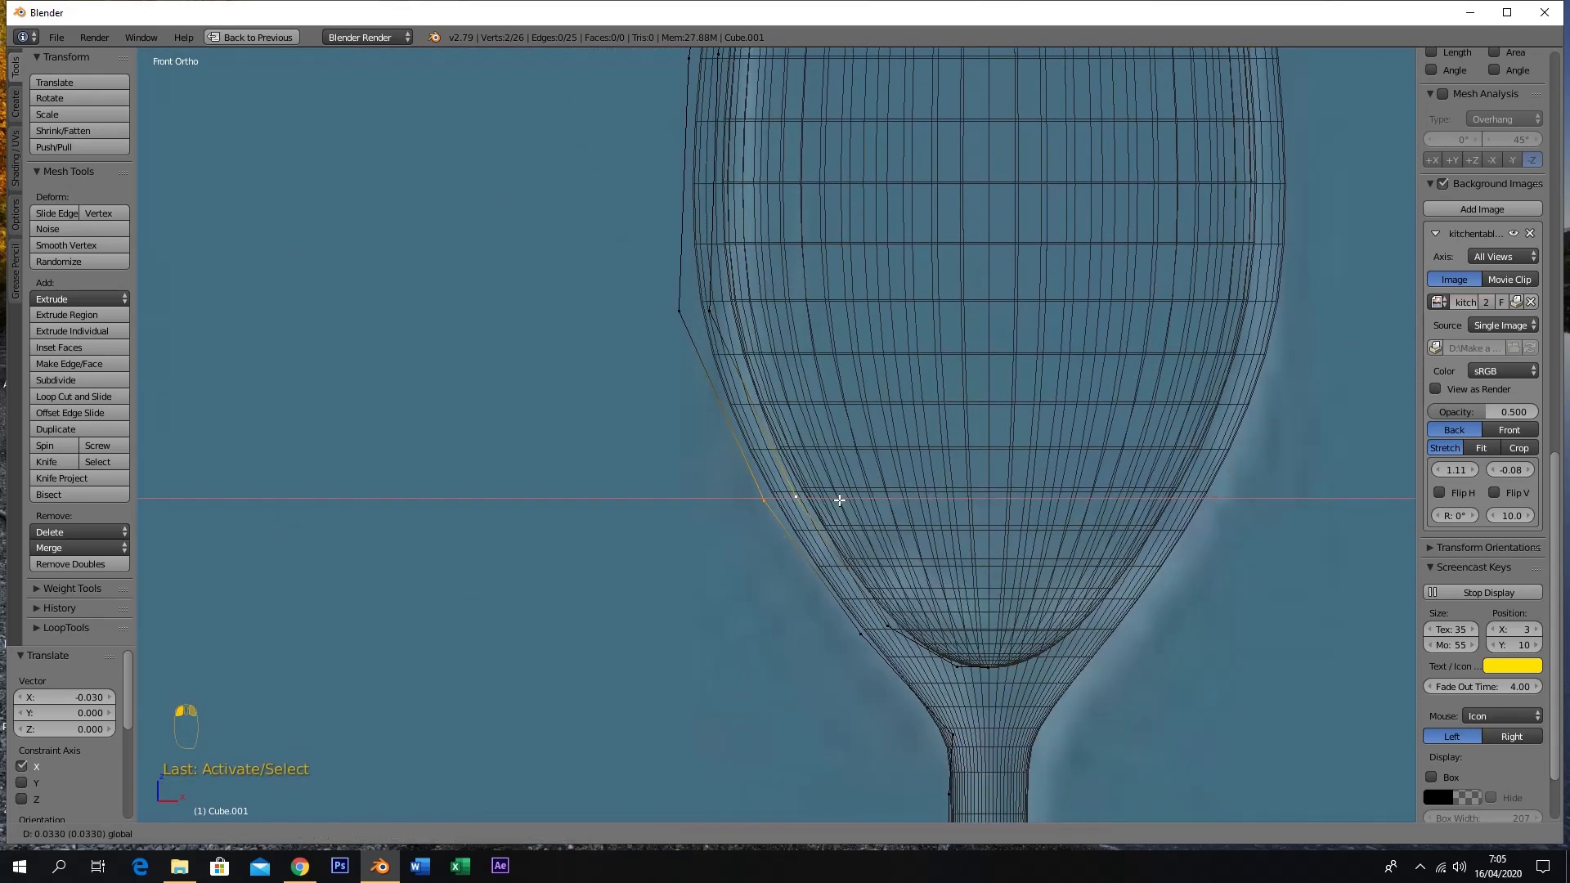
key(ctrl+z)
scroll(841, 500, down, 4)
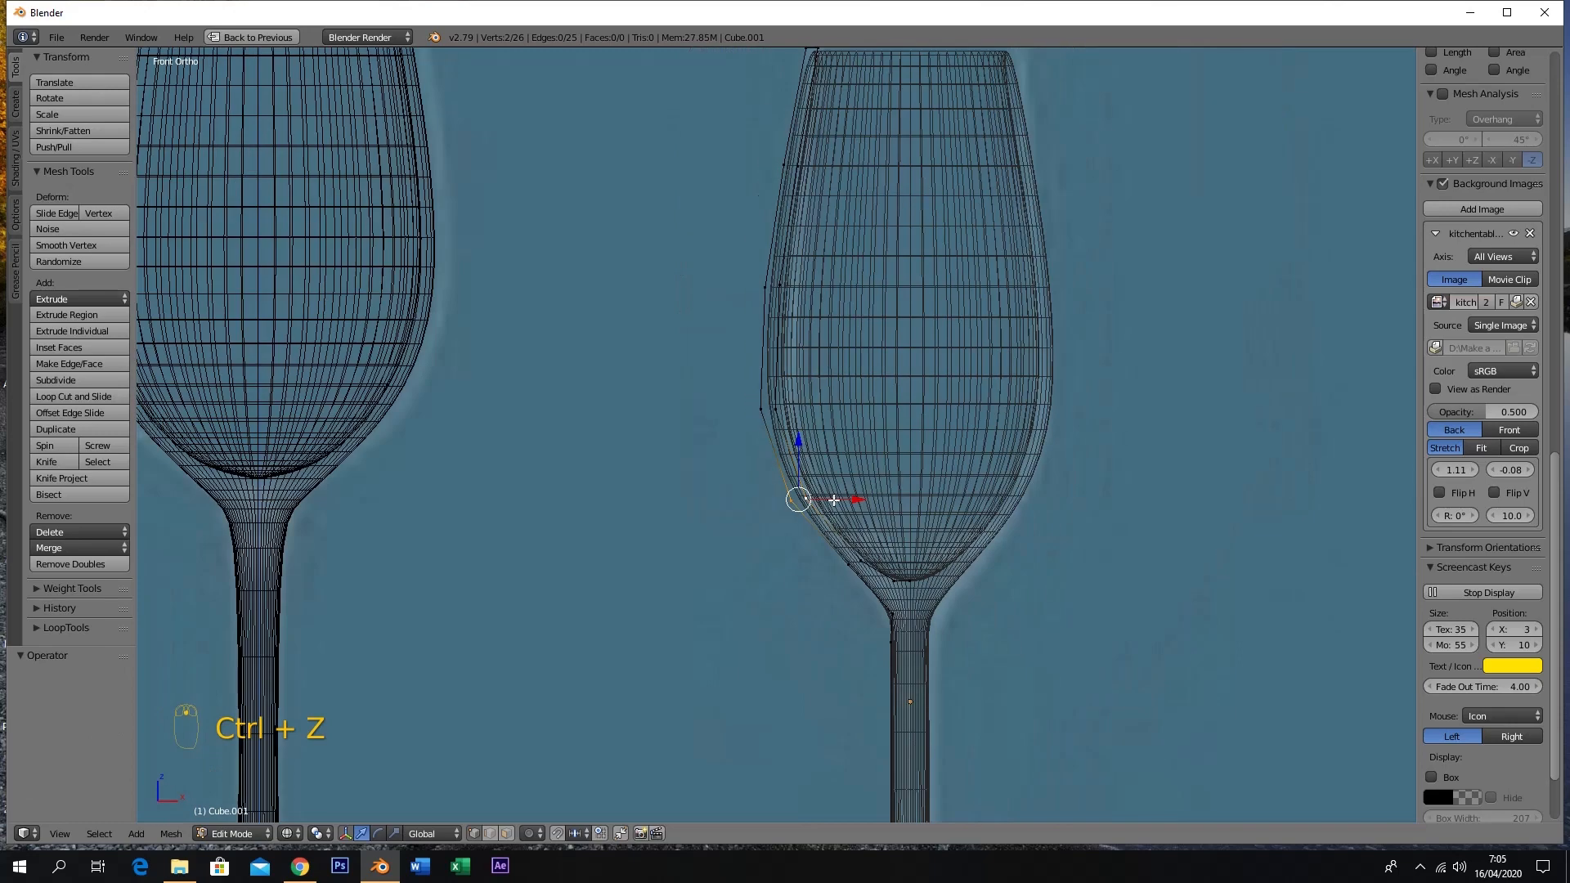
shift+right_click(764, 409)
shift+right_click(766, 287)
shift+right_click(781, 283)
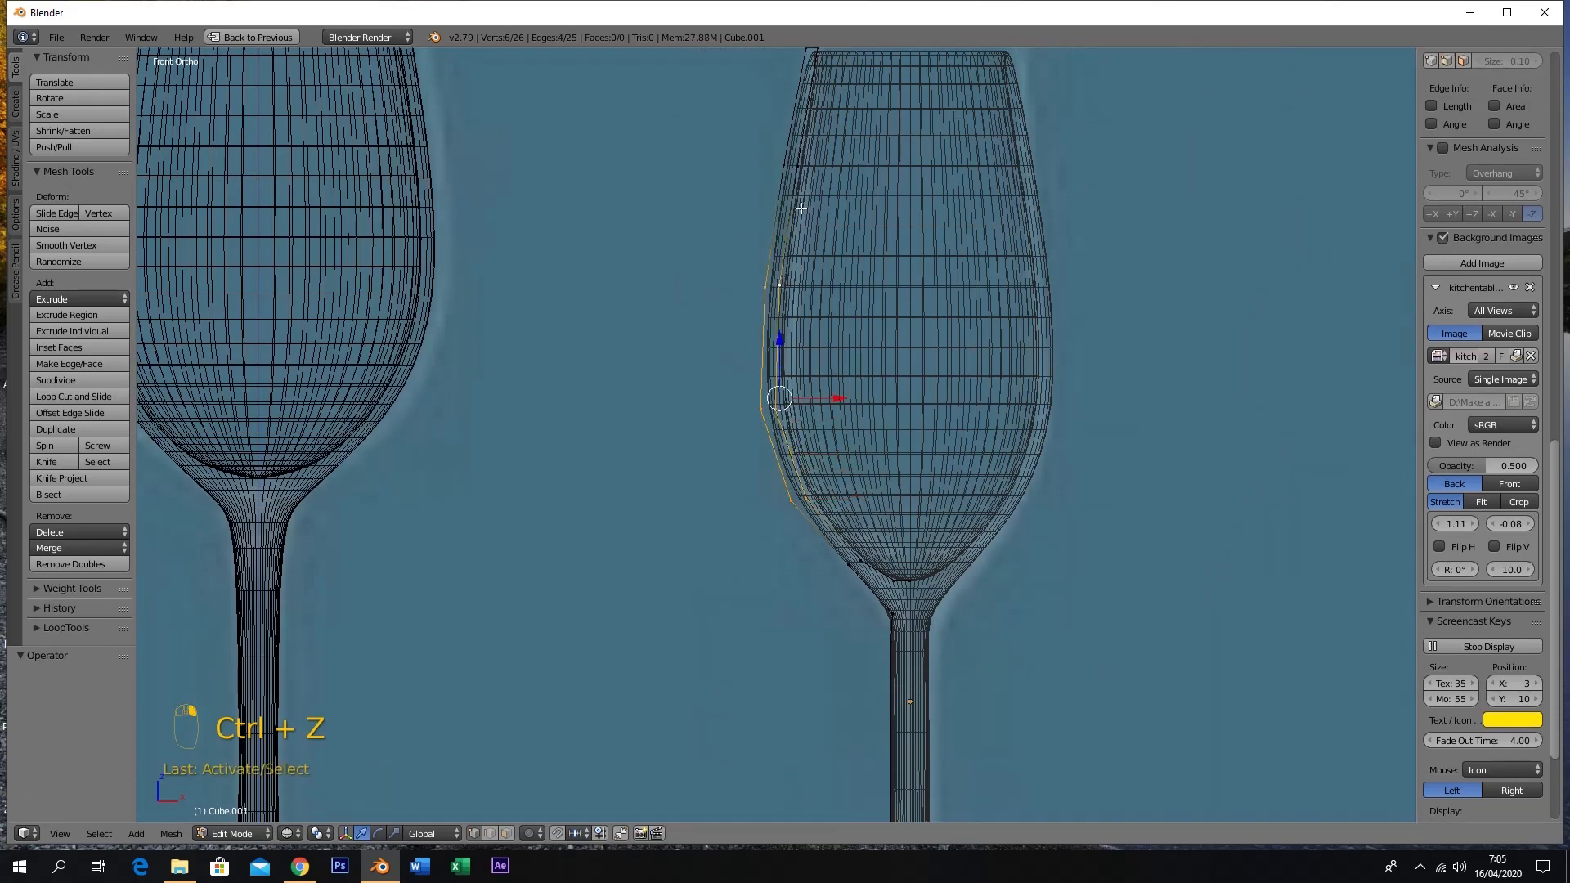
shift+right_click(783, 165)
shift+right_click(797, 168)
shift+middle_drag(871, 159, 877, 263)
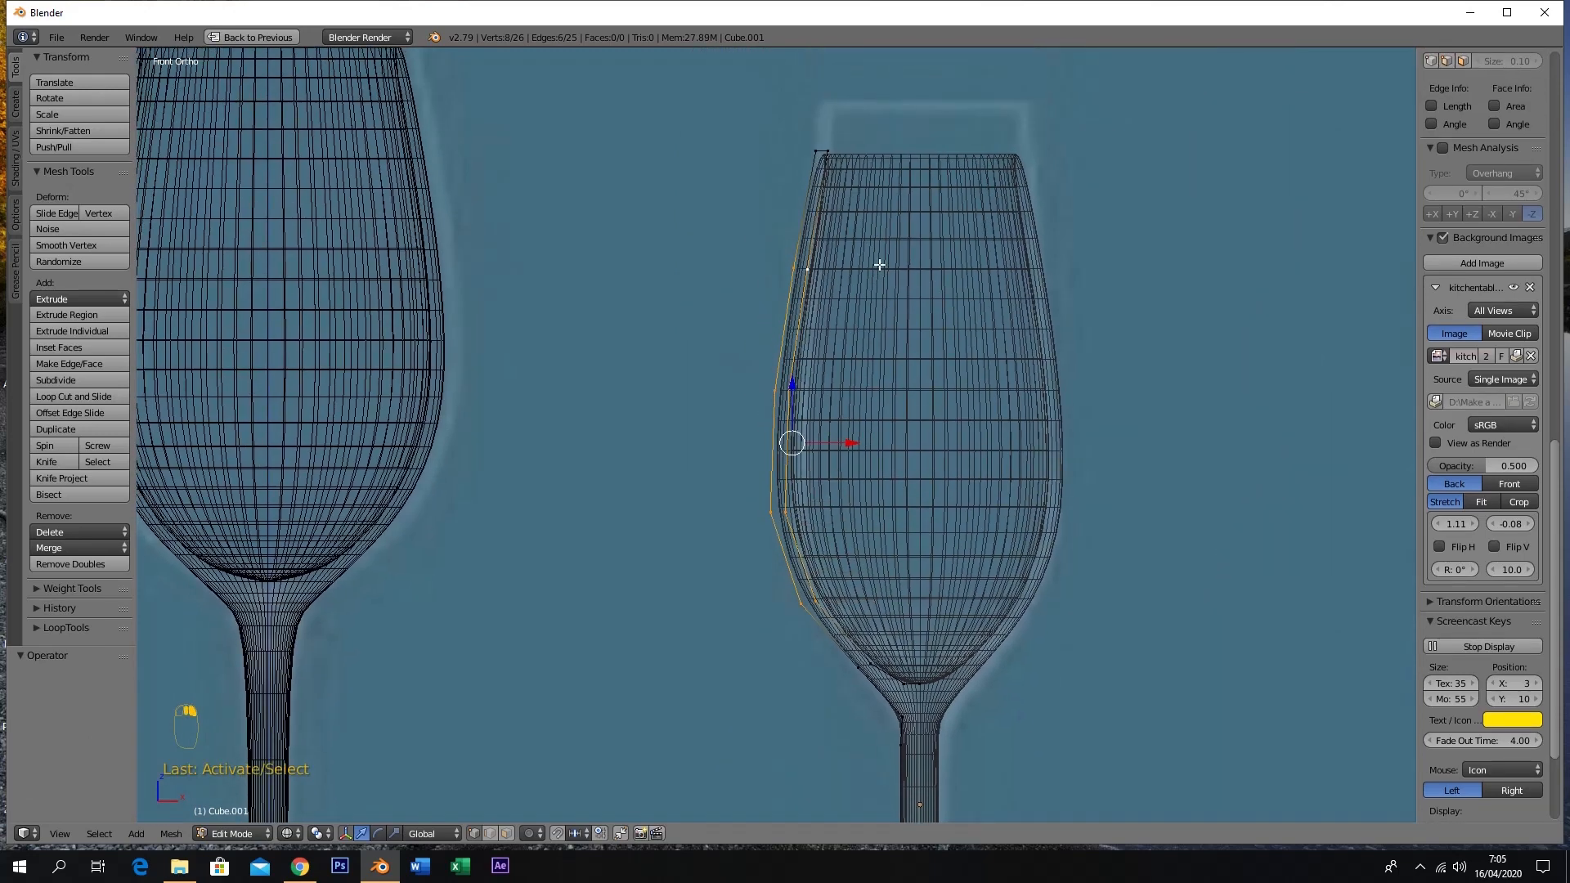
shift+right_click(817, 153)
shift+right_click(824, 150)
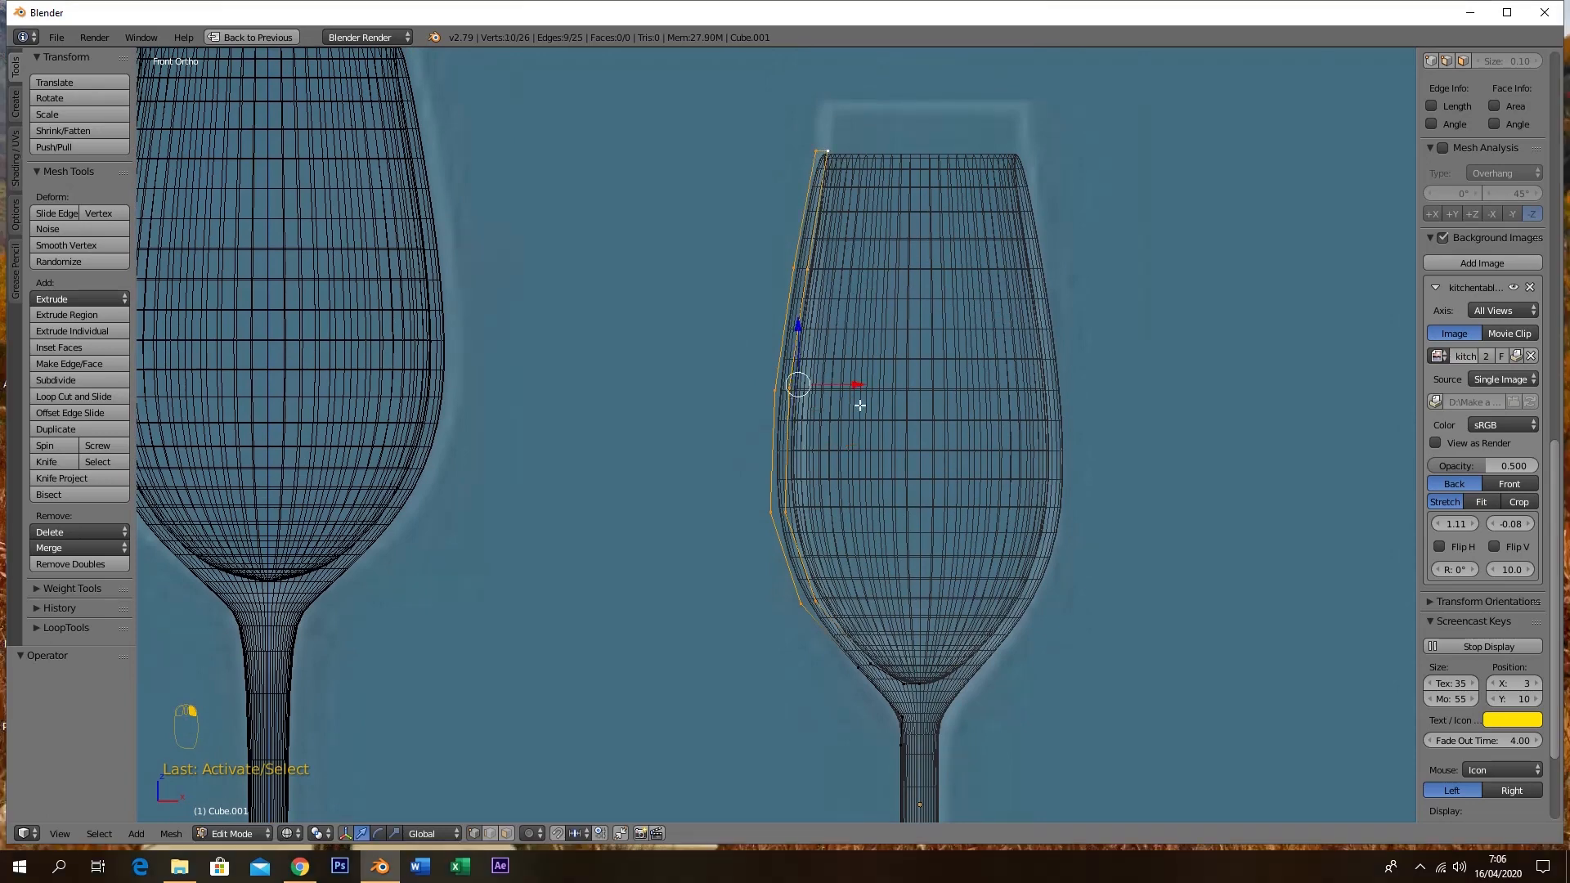
key(g)
key(x)
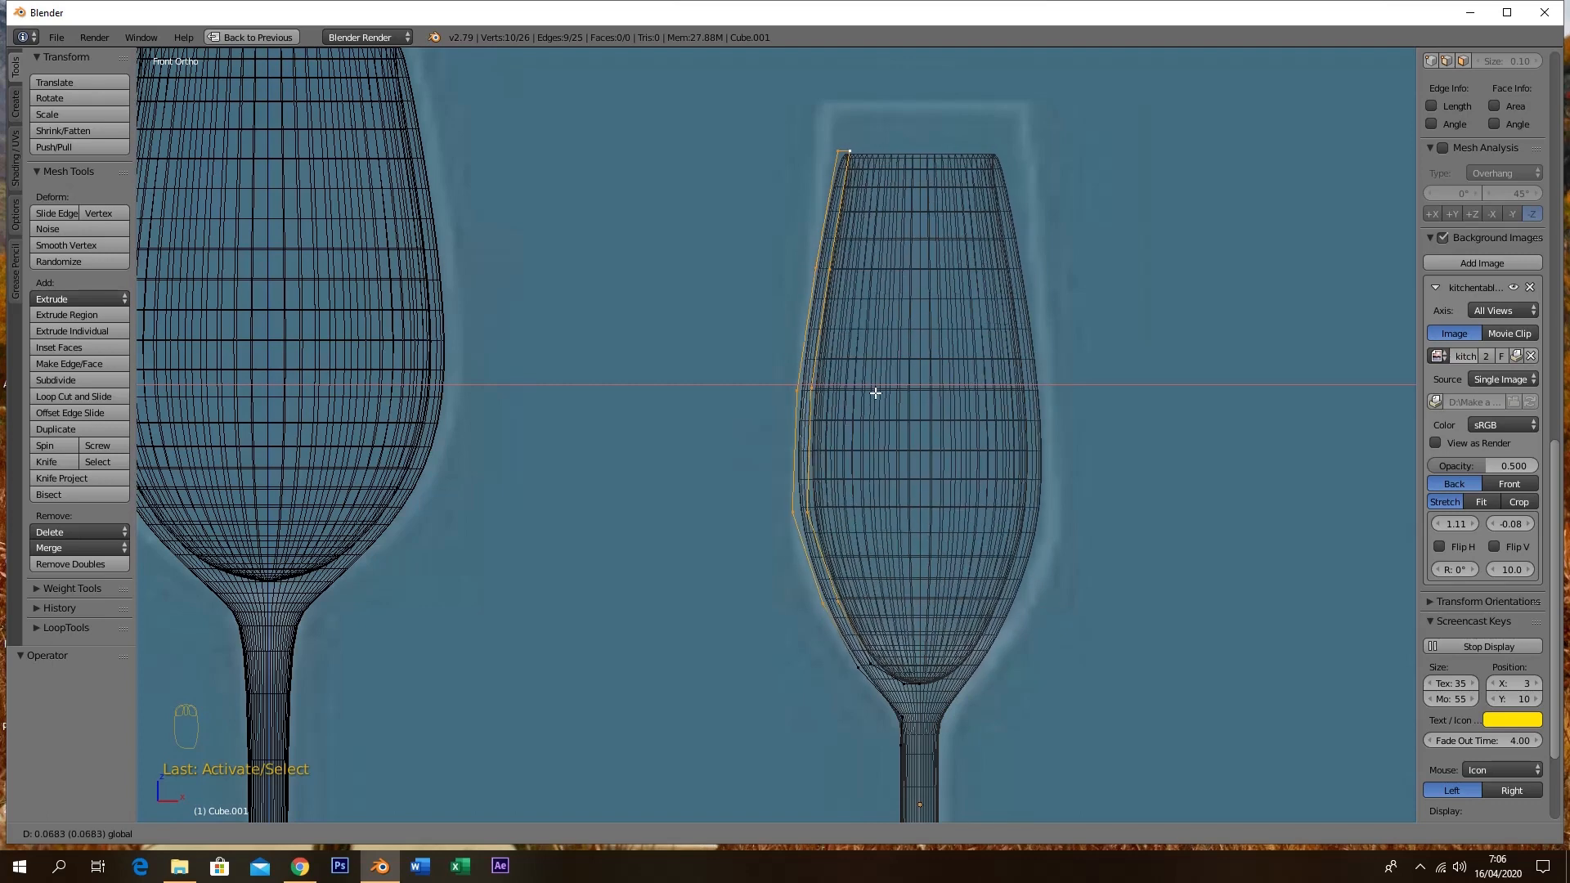
click(874, 393)
Raise the rim to the top of the Champanhe outline and widen the bowl, shifting the upper four vertices -0.030 and the lower pair -0.035 along X
click(839, 152)
drag(842, 122, 848, 42)
shift+click(813, 269)
drag(886, 190, 880, 187)
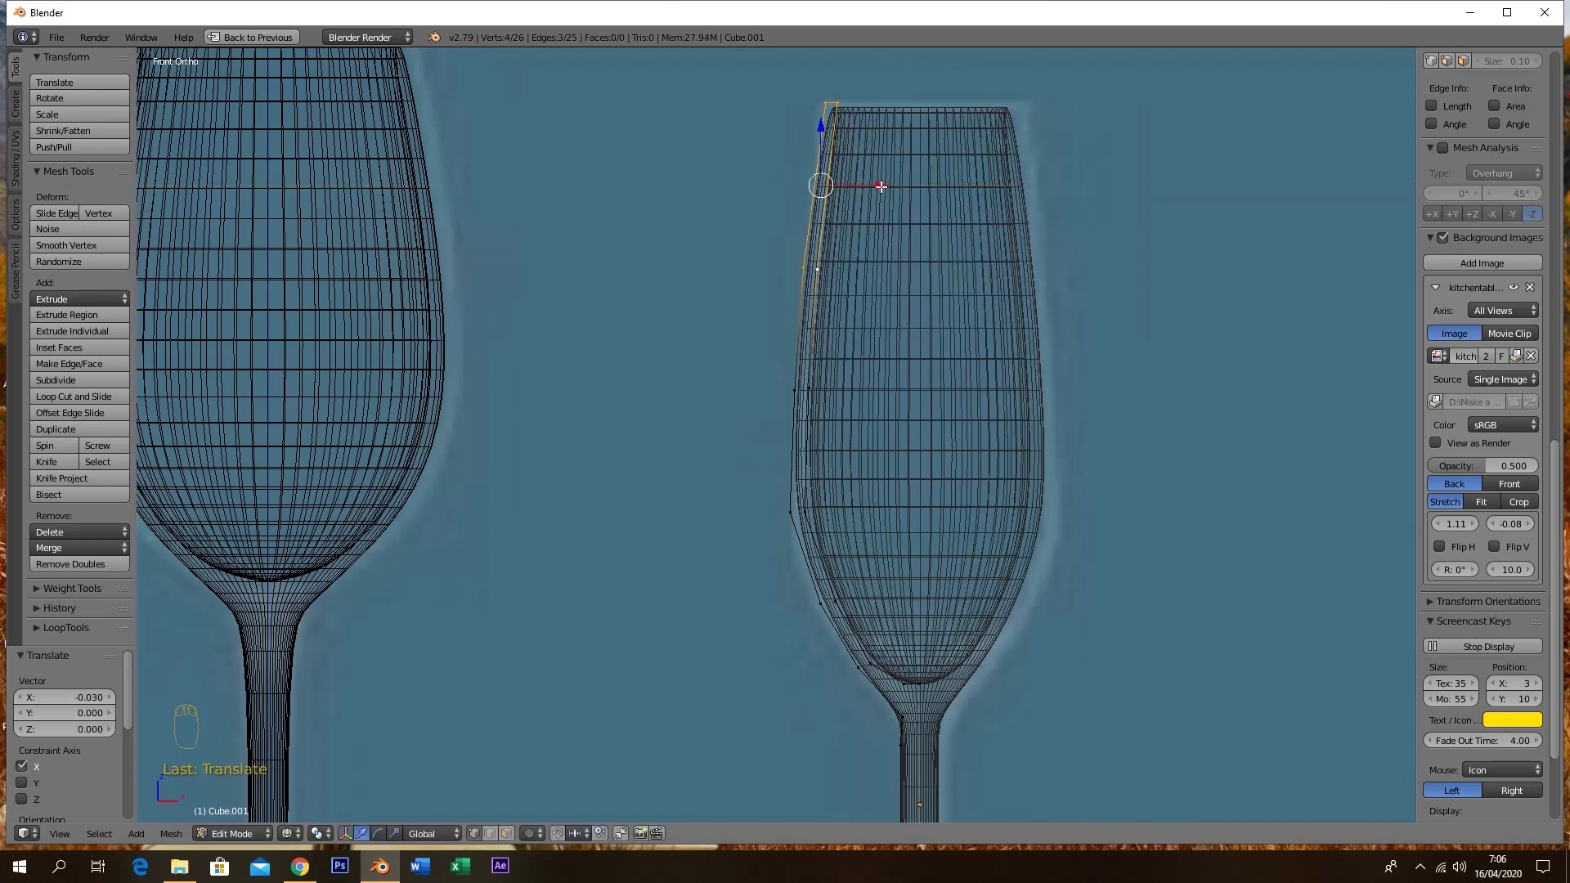
click(817, 605)
drag(887, 607, 875, 608)
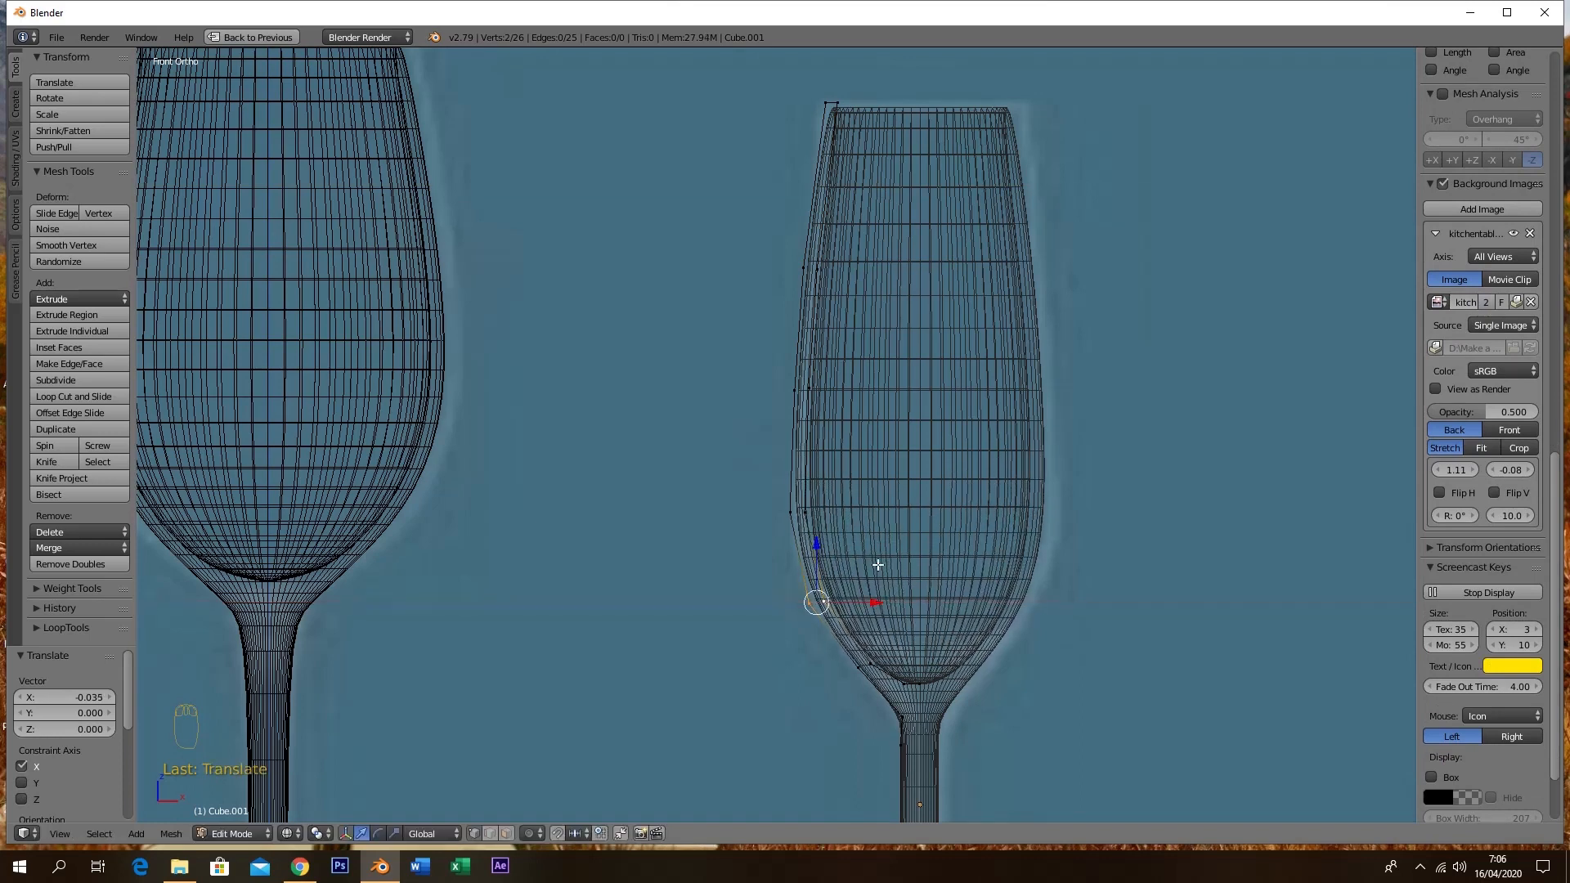
Add one loop cut on the outer edge below the rim and slide the new vertex toward the rim by a factor of 0.834
shift+middle_drag(859, 139, 824, 288)
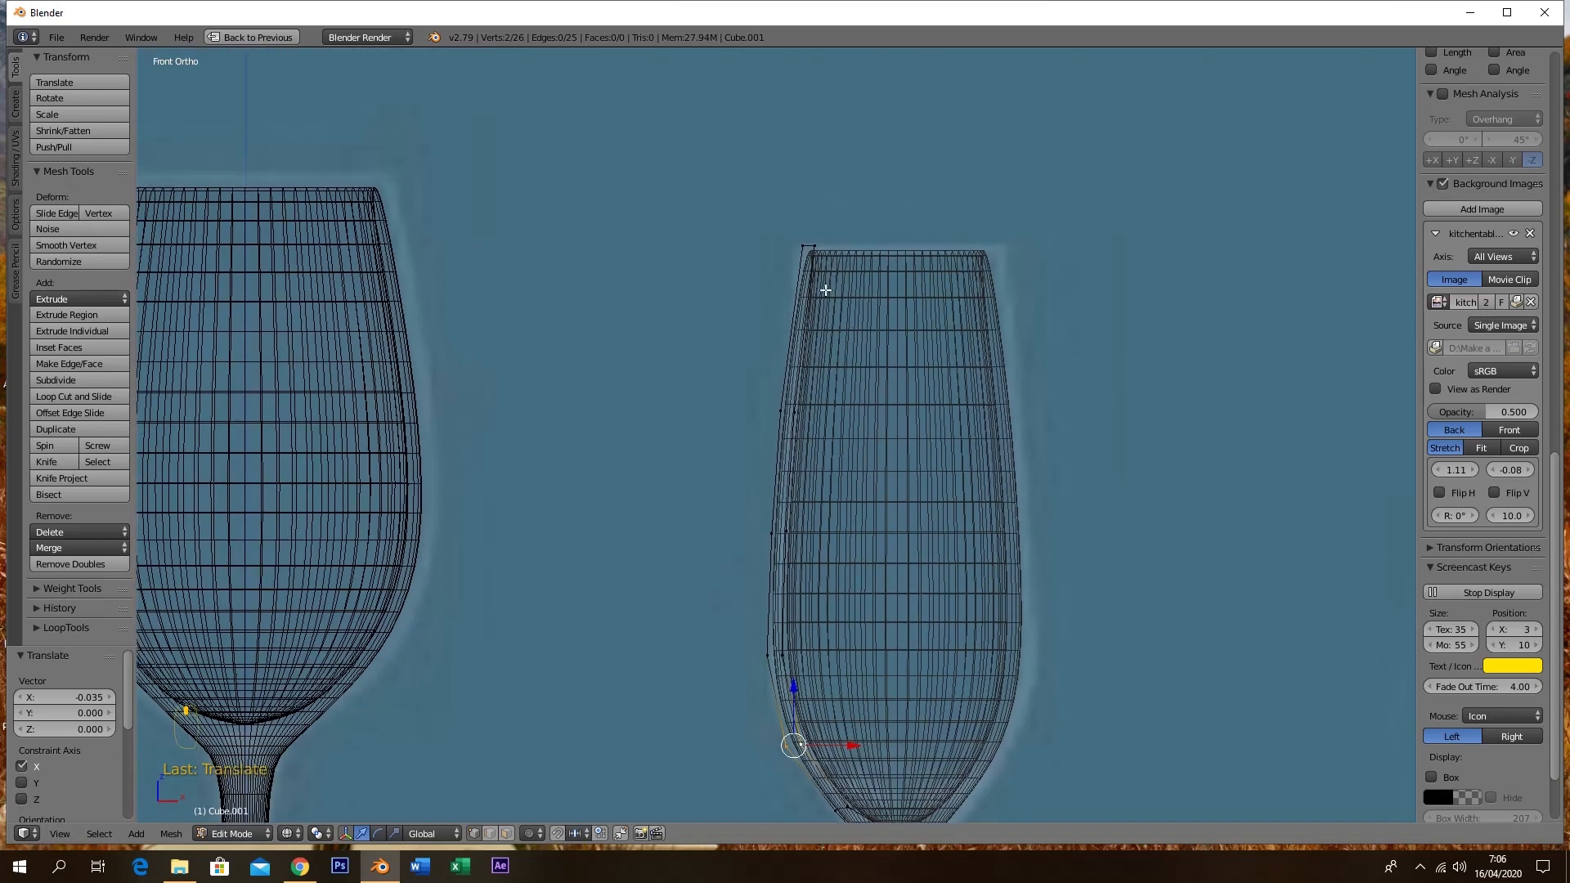
scroll(810, 280, up, 3)
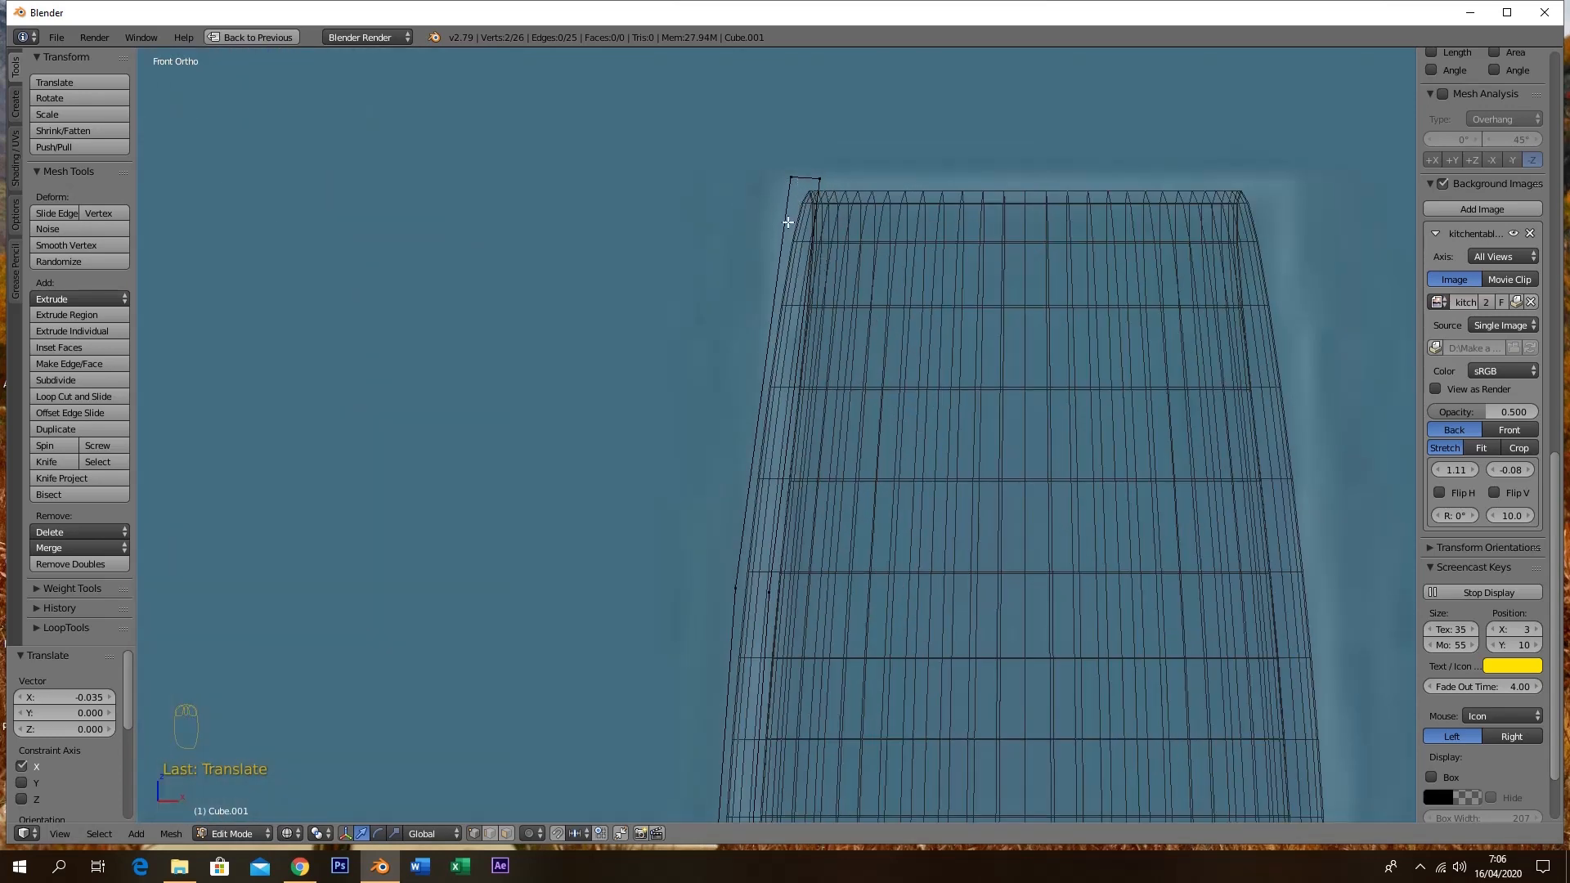
key(ctrl+r)
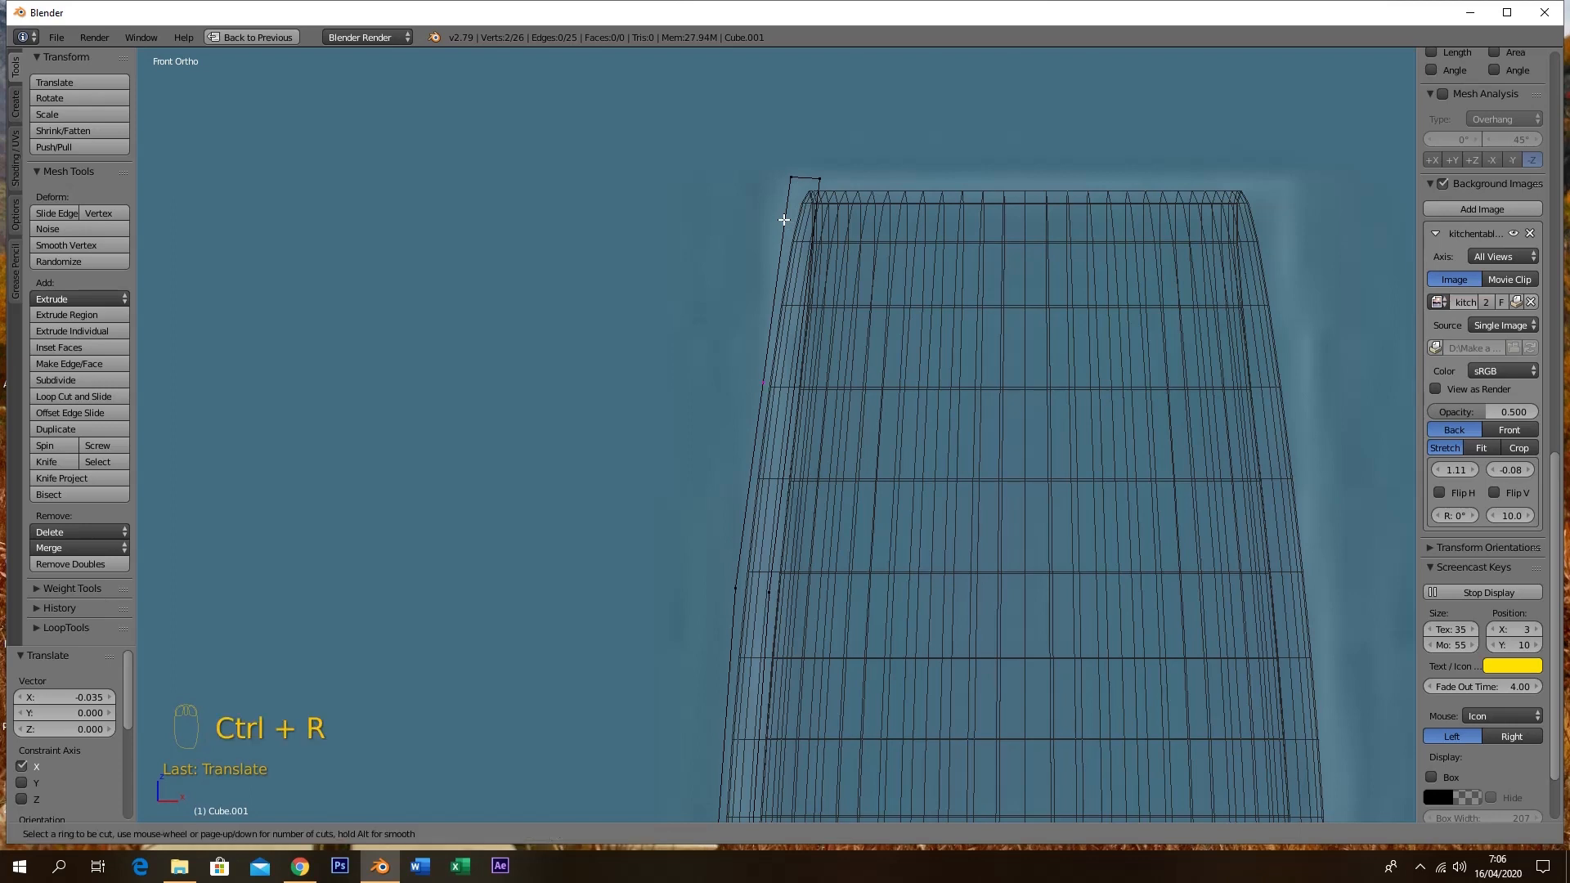
click(784, 219)
right_click(783, 219)
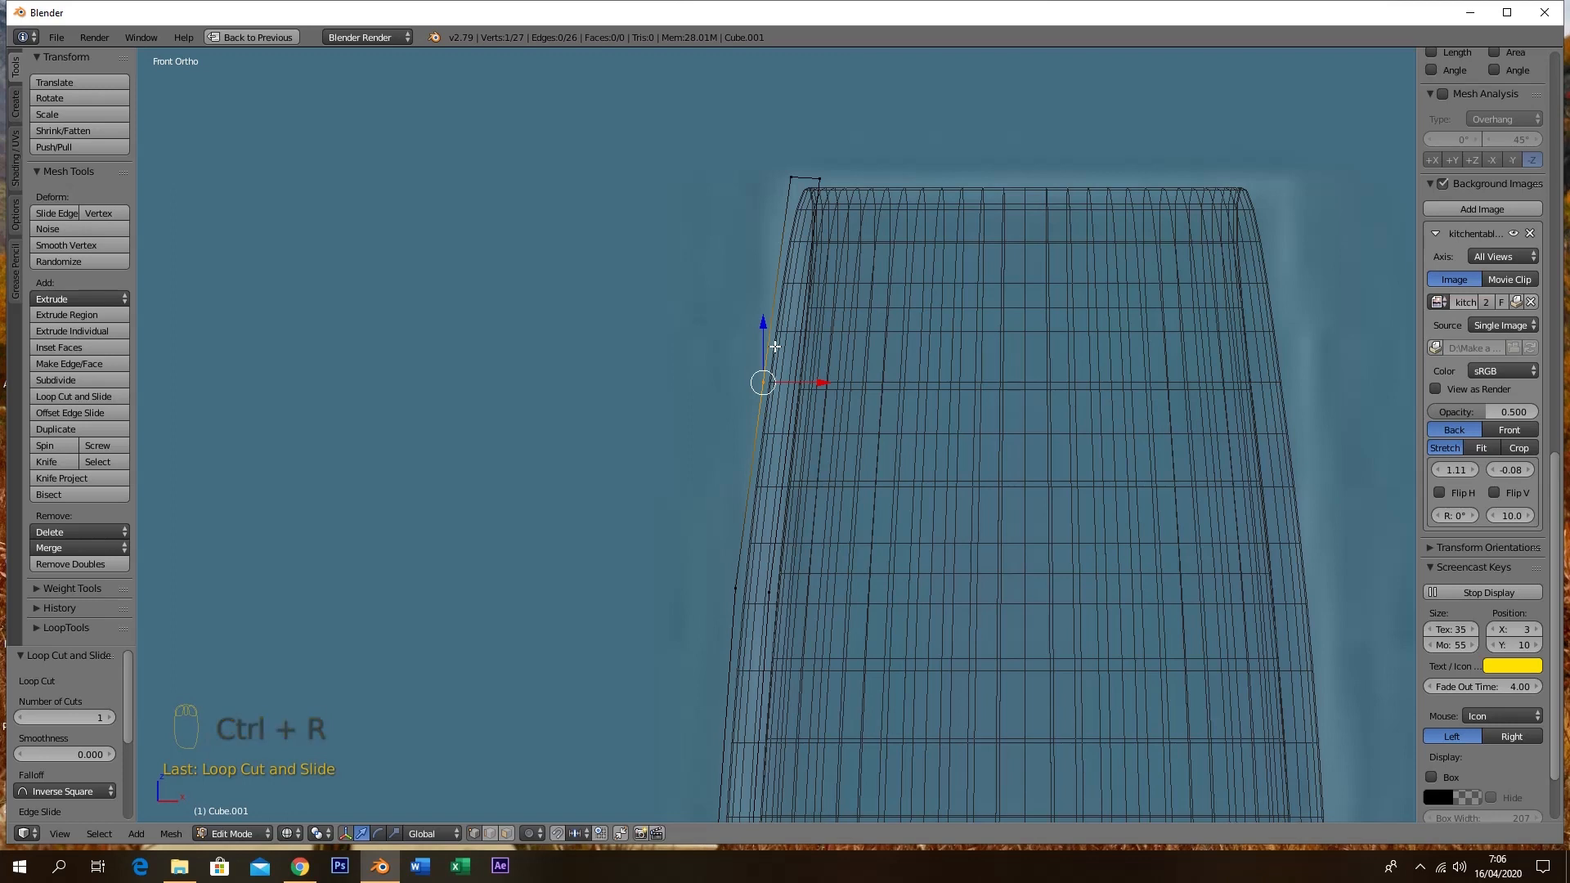
key(g)
key(g)
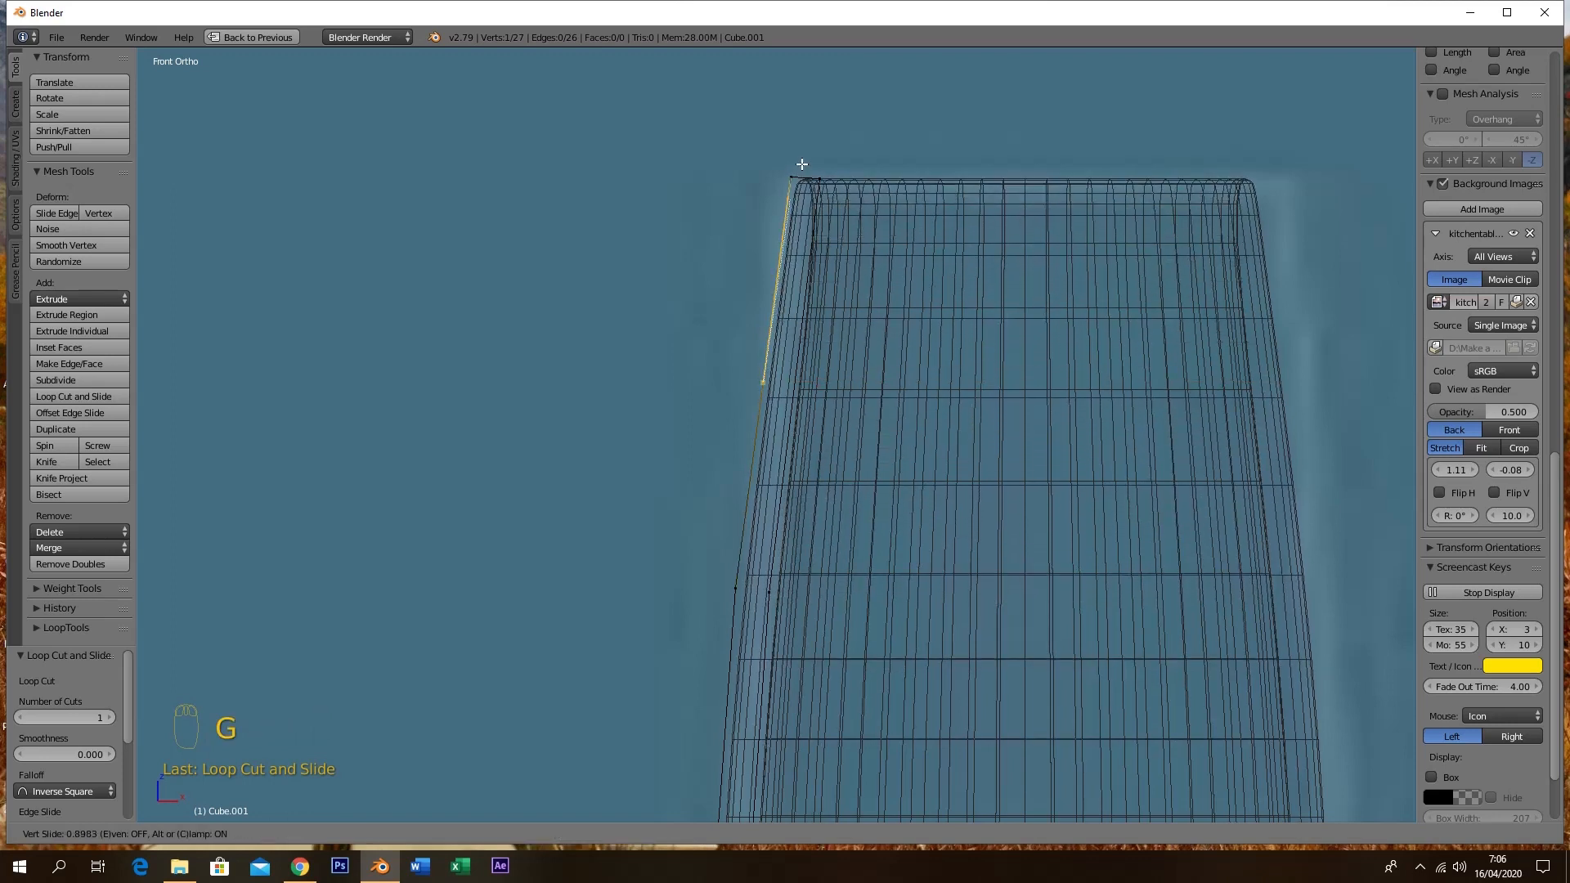
click(808, 213)
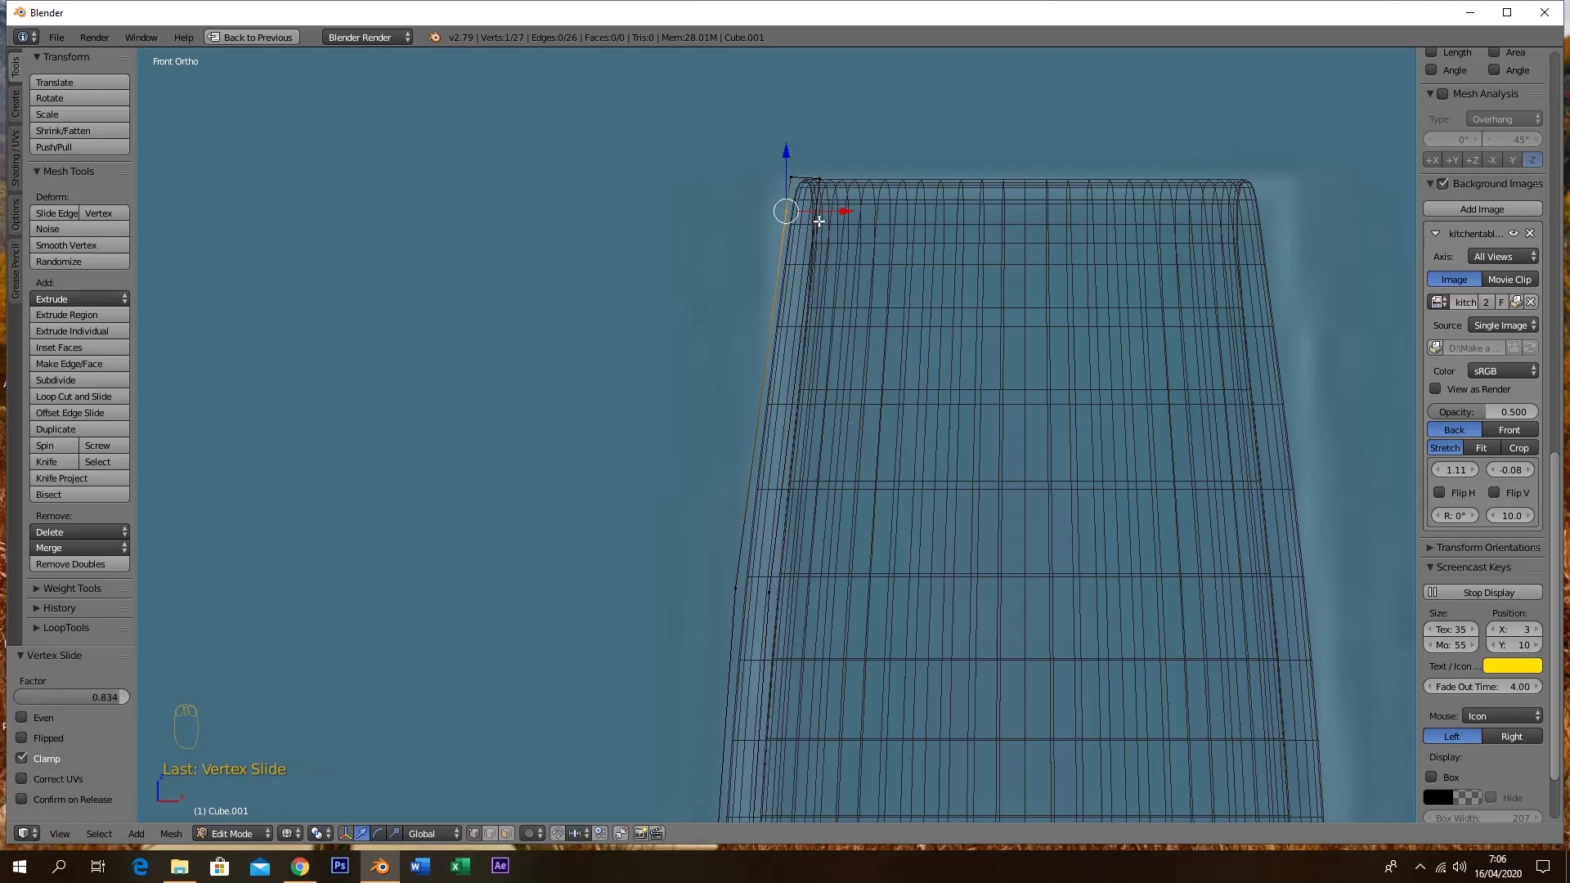
Add one loop cut on the Champanhe glass's inner edge below the rim and slide the new vertex toward the rim by a factor of 0.829
key(ctrl+r)
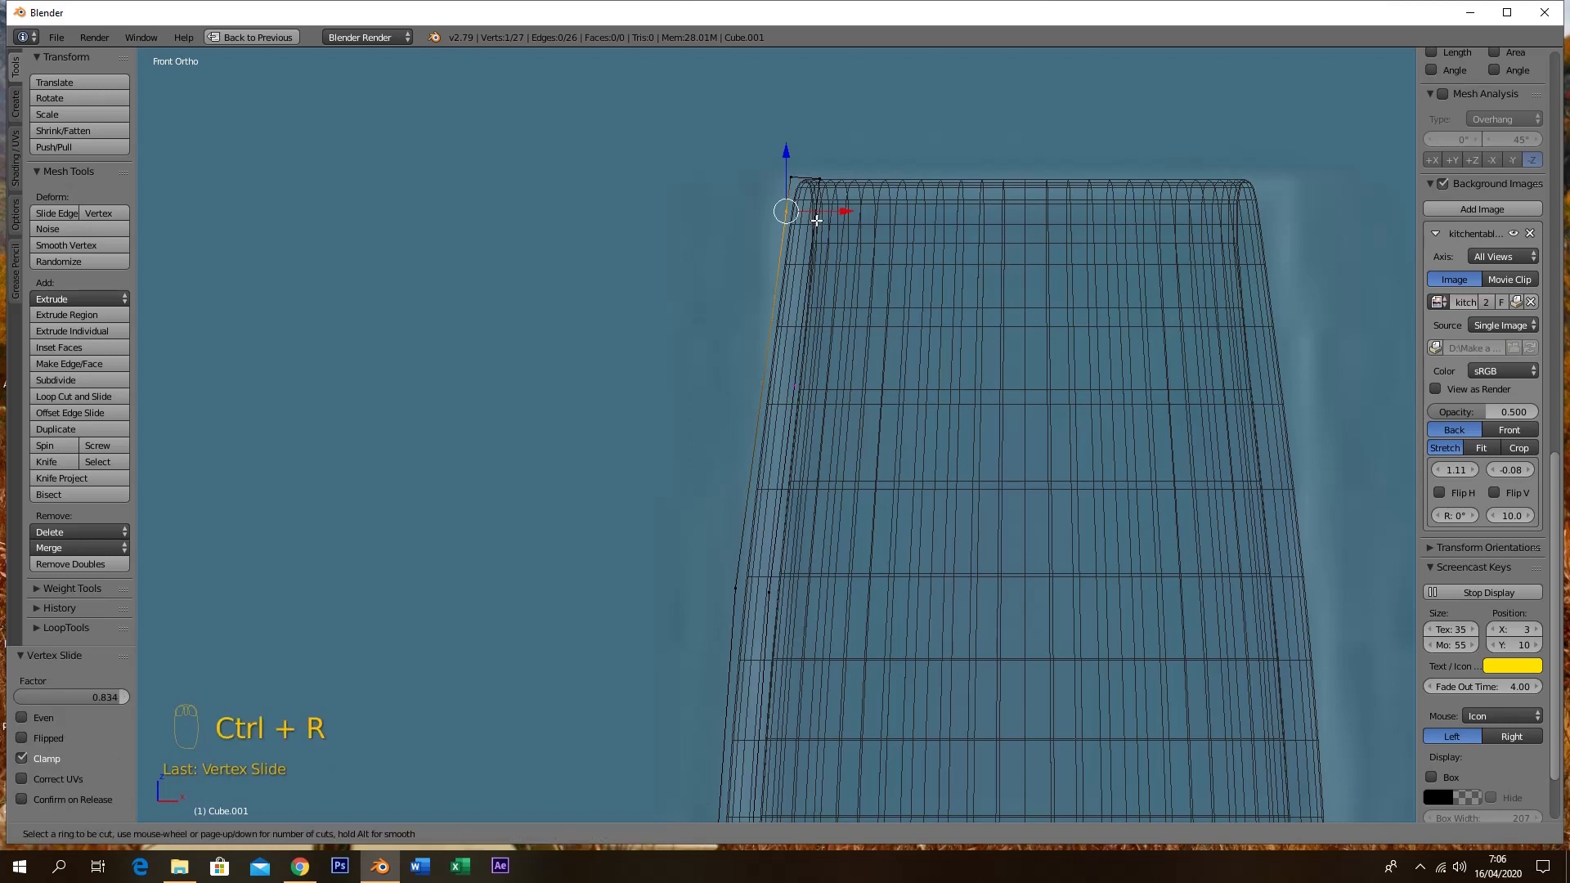
click(816, 220)
right_click(816, 220)
key(g)
key(g)
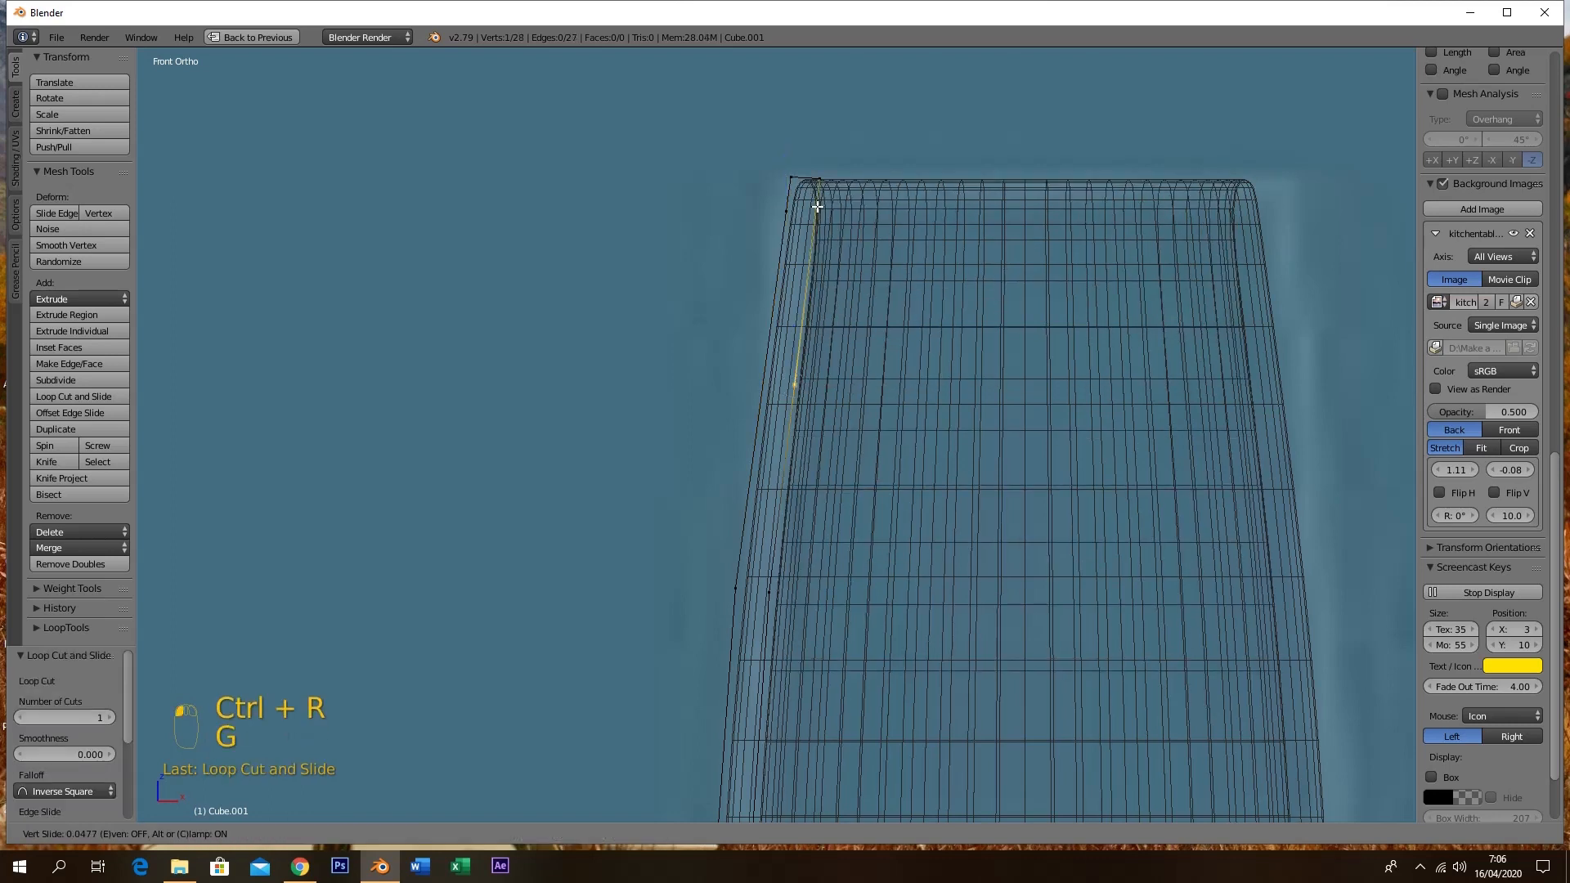
click(834, 820)
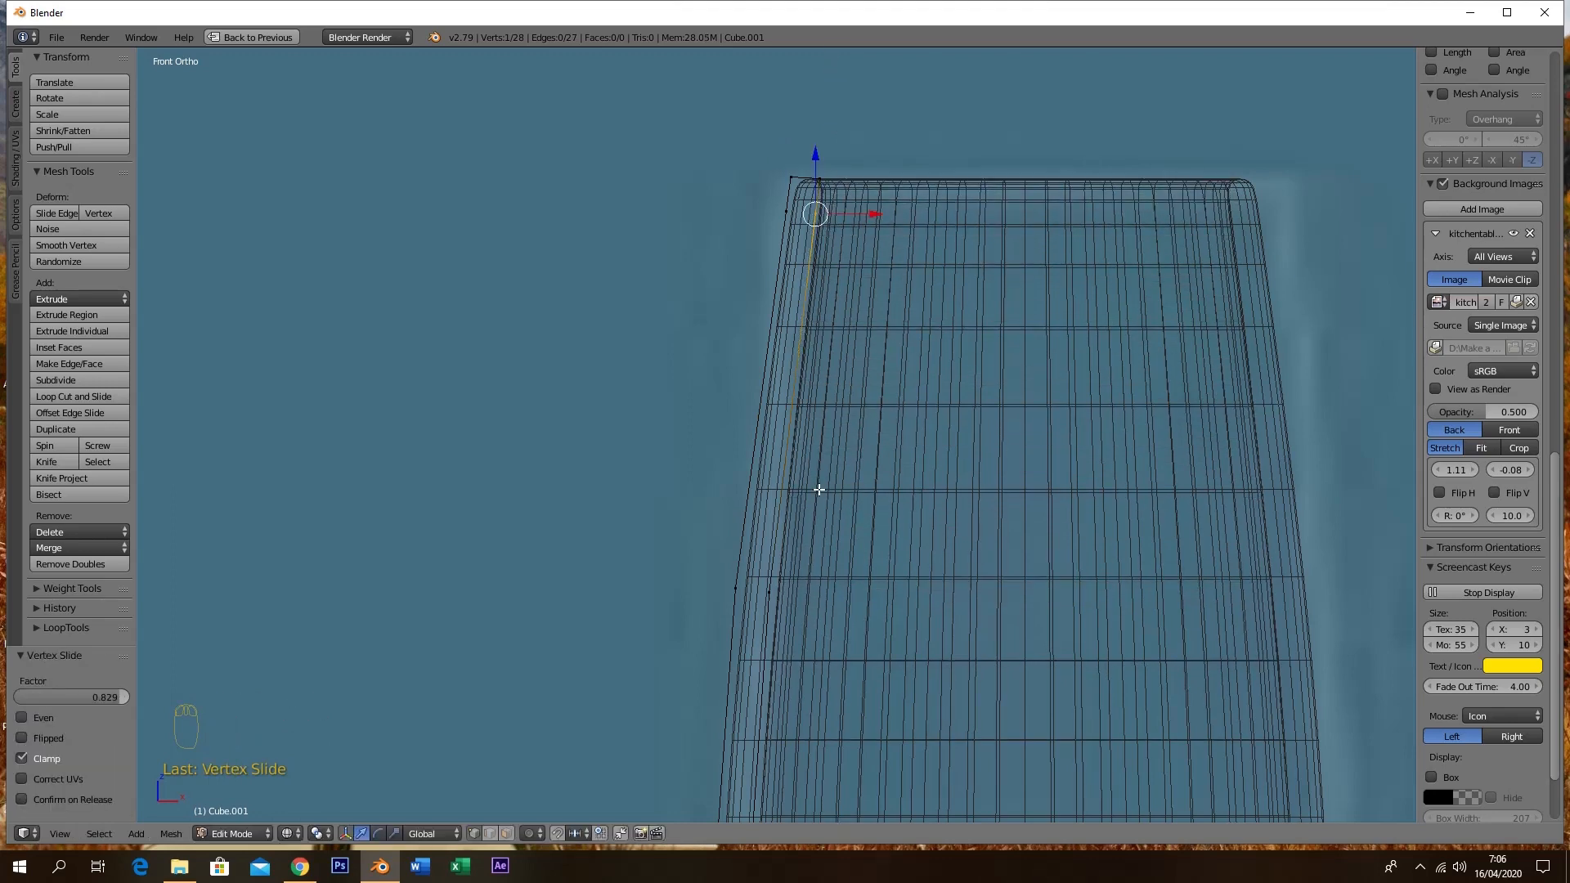
Add one loop cut on the outer edge below the rim of the Vinho branco glass and slide the new vertex toward the rim
scroll(817, 491, down, 5)
mouse_move(932, 552)
middle_down()
mouse_move(918, 544)
mouse_move(916, 567)
middle_up()
shift+middle_drag(476, 476, 589, 425)
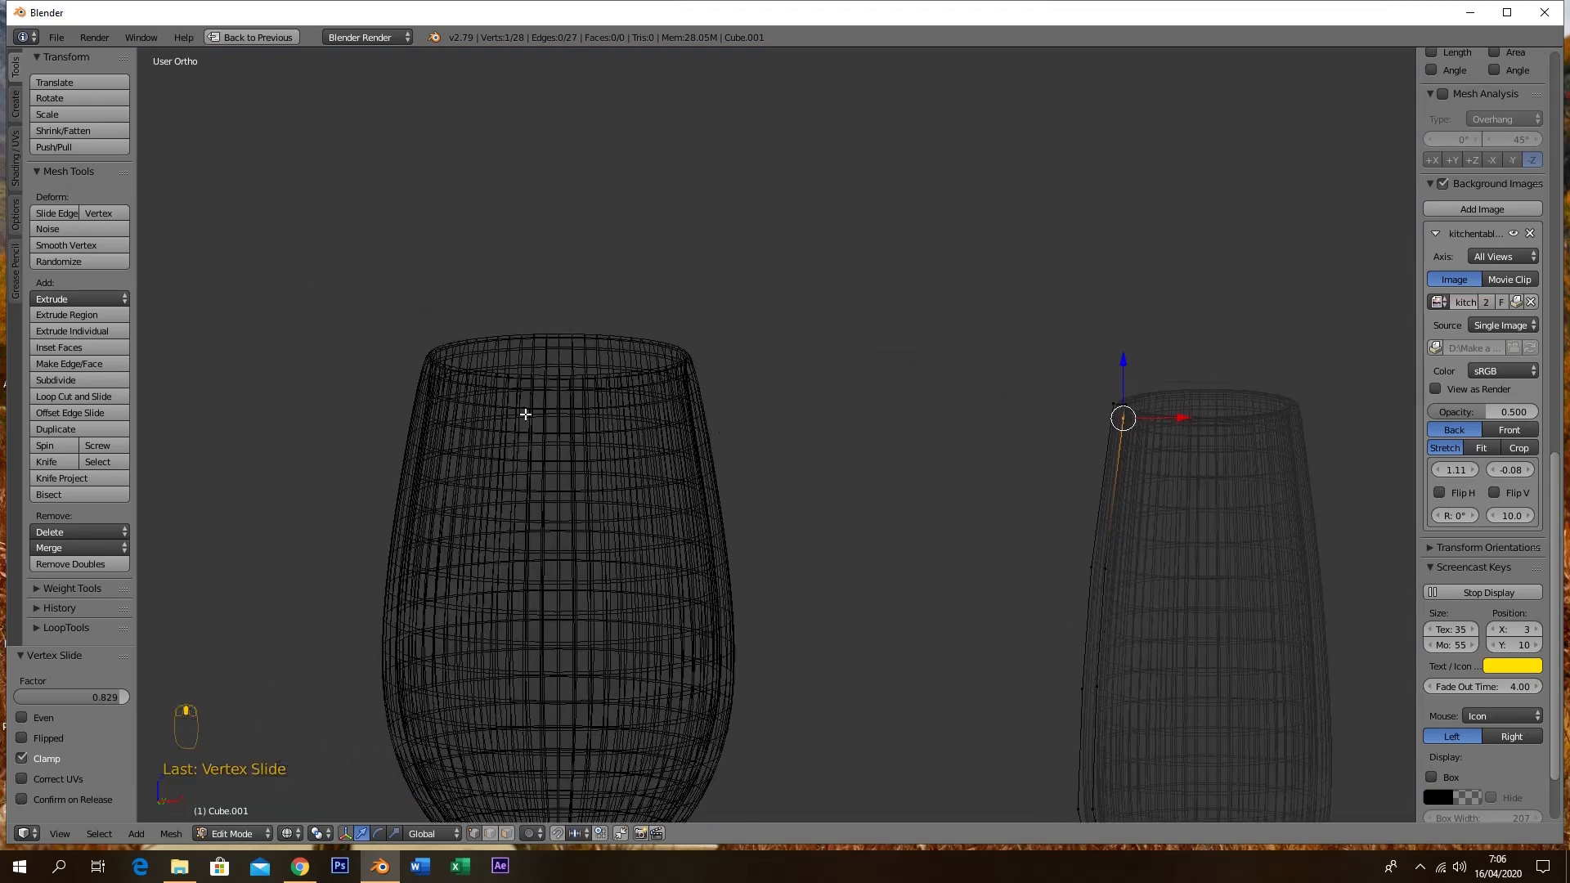
key(KP_1)
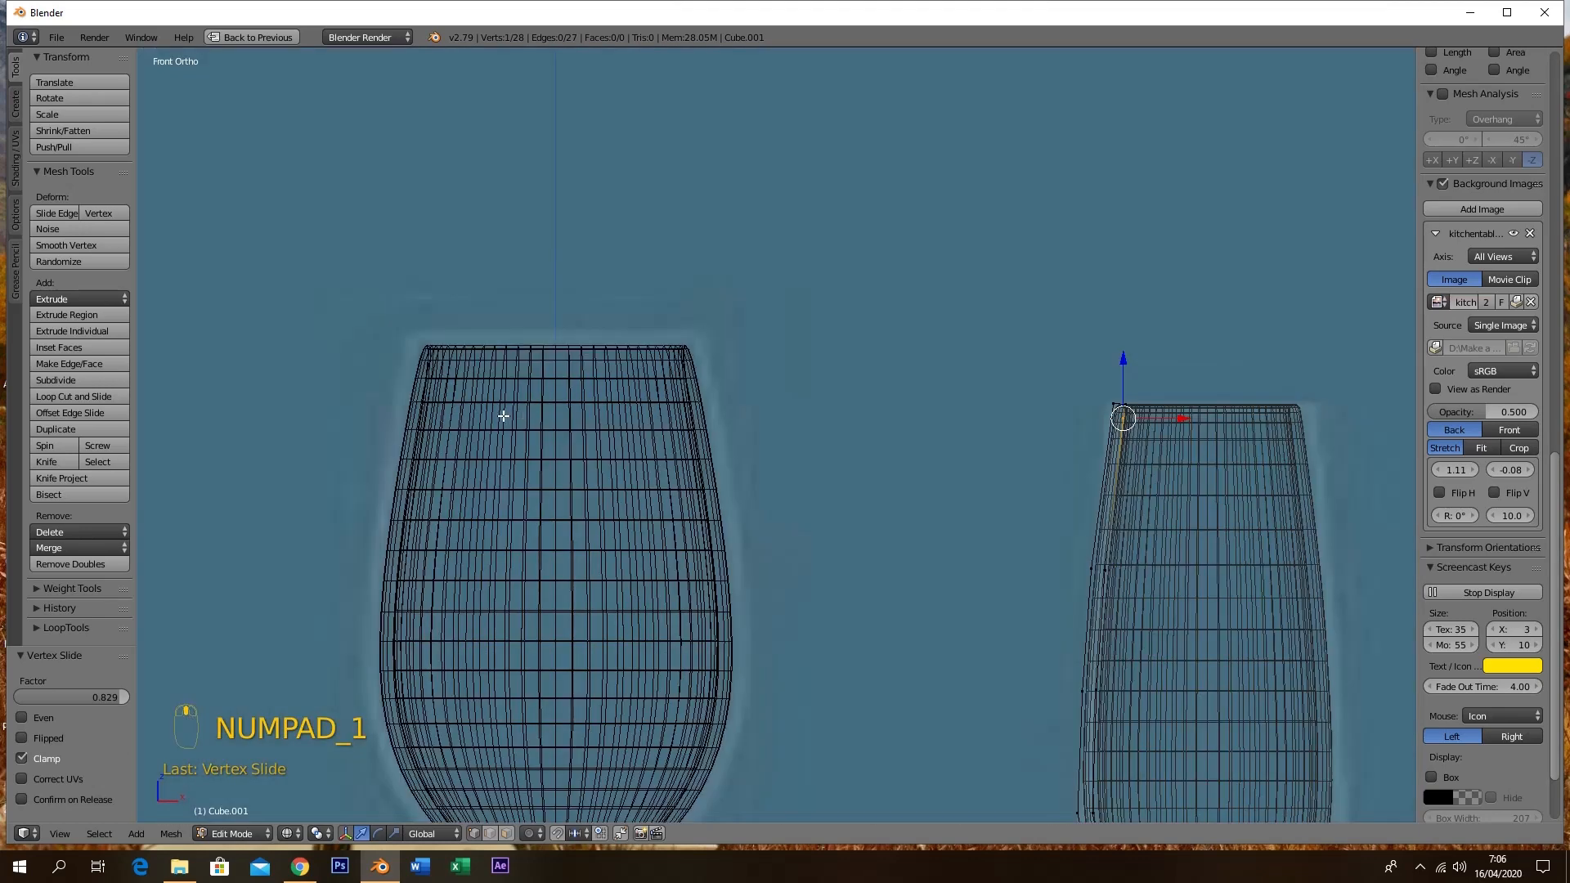
key(Tab)
right_click(411, 378)
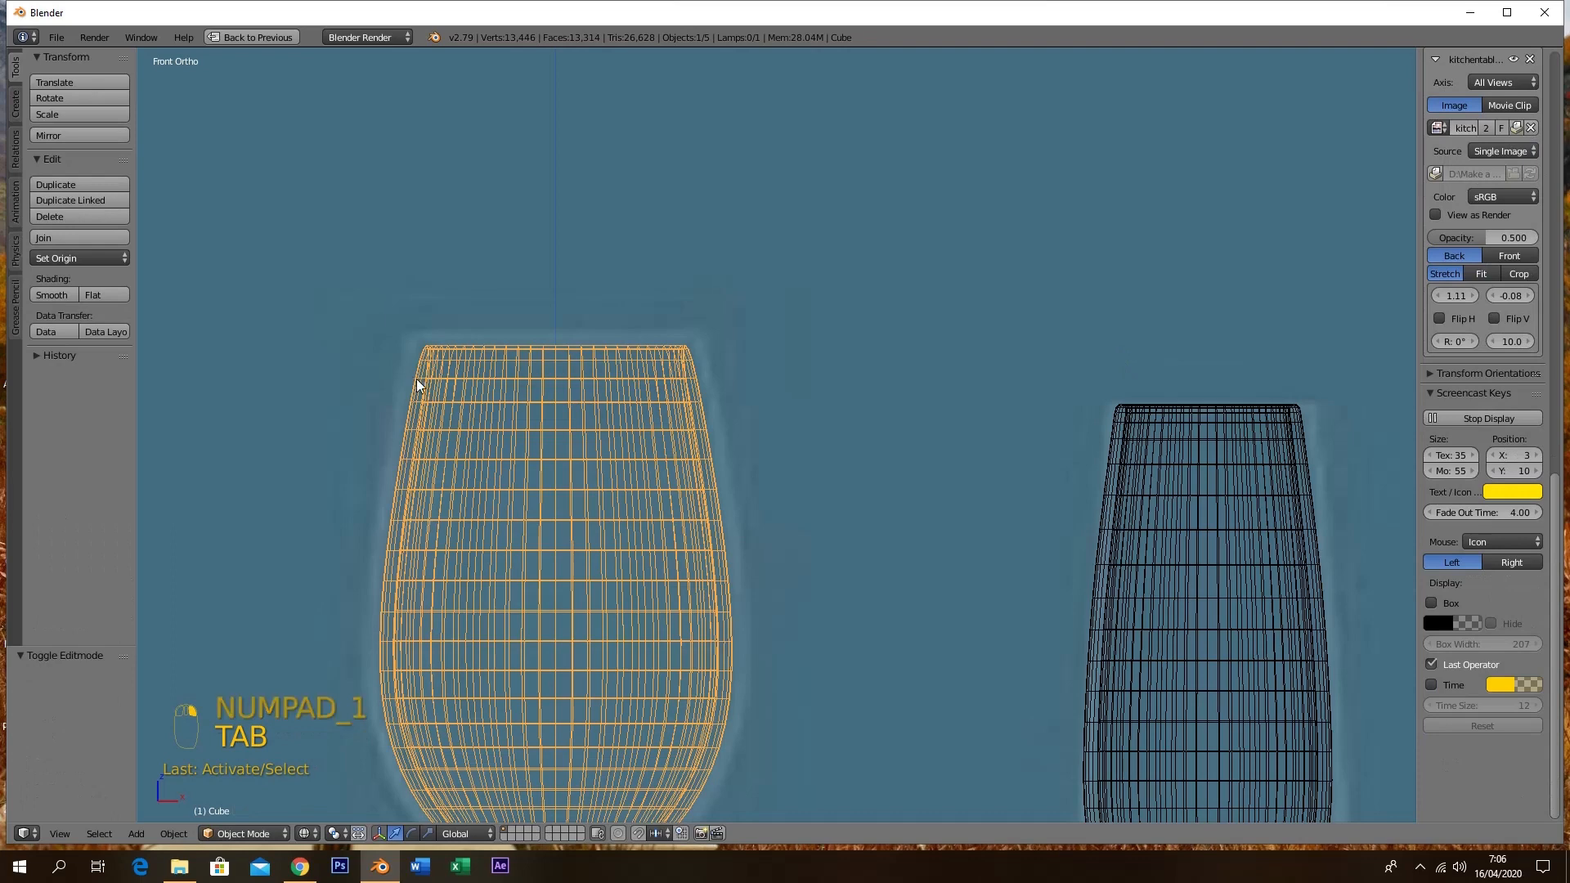
key(Tab)
scroll(415, 377, up, 3)
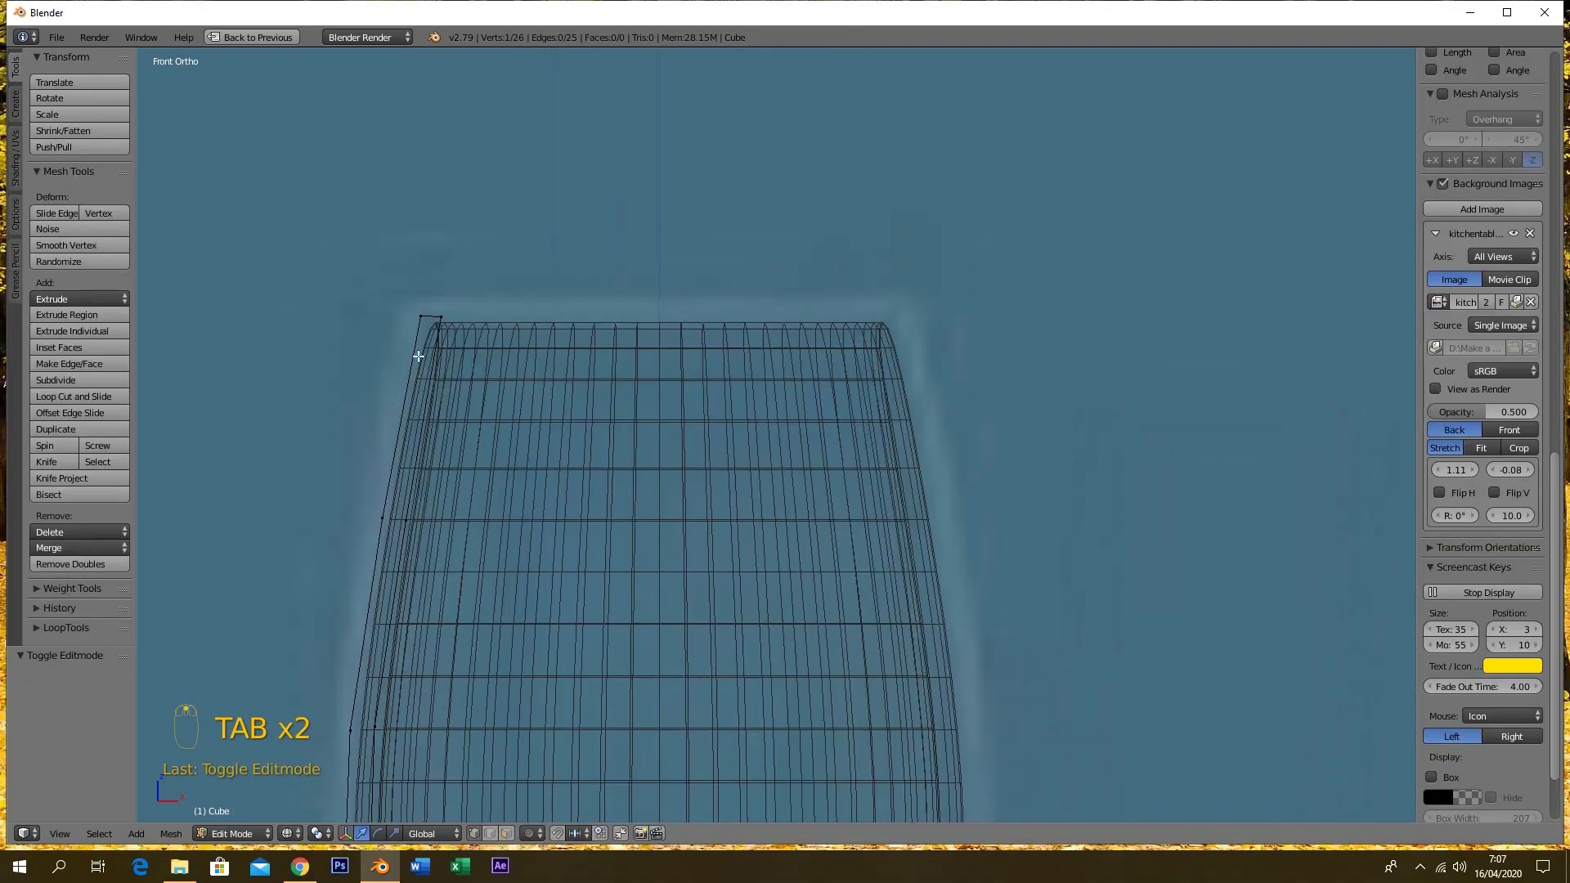
key(ctrl+r)
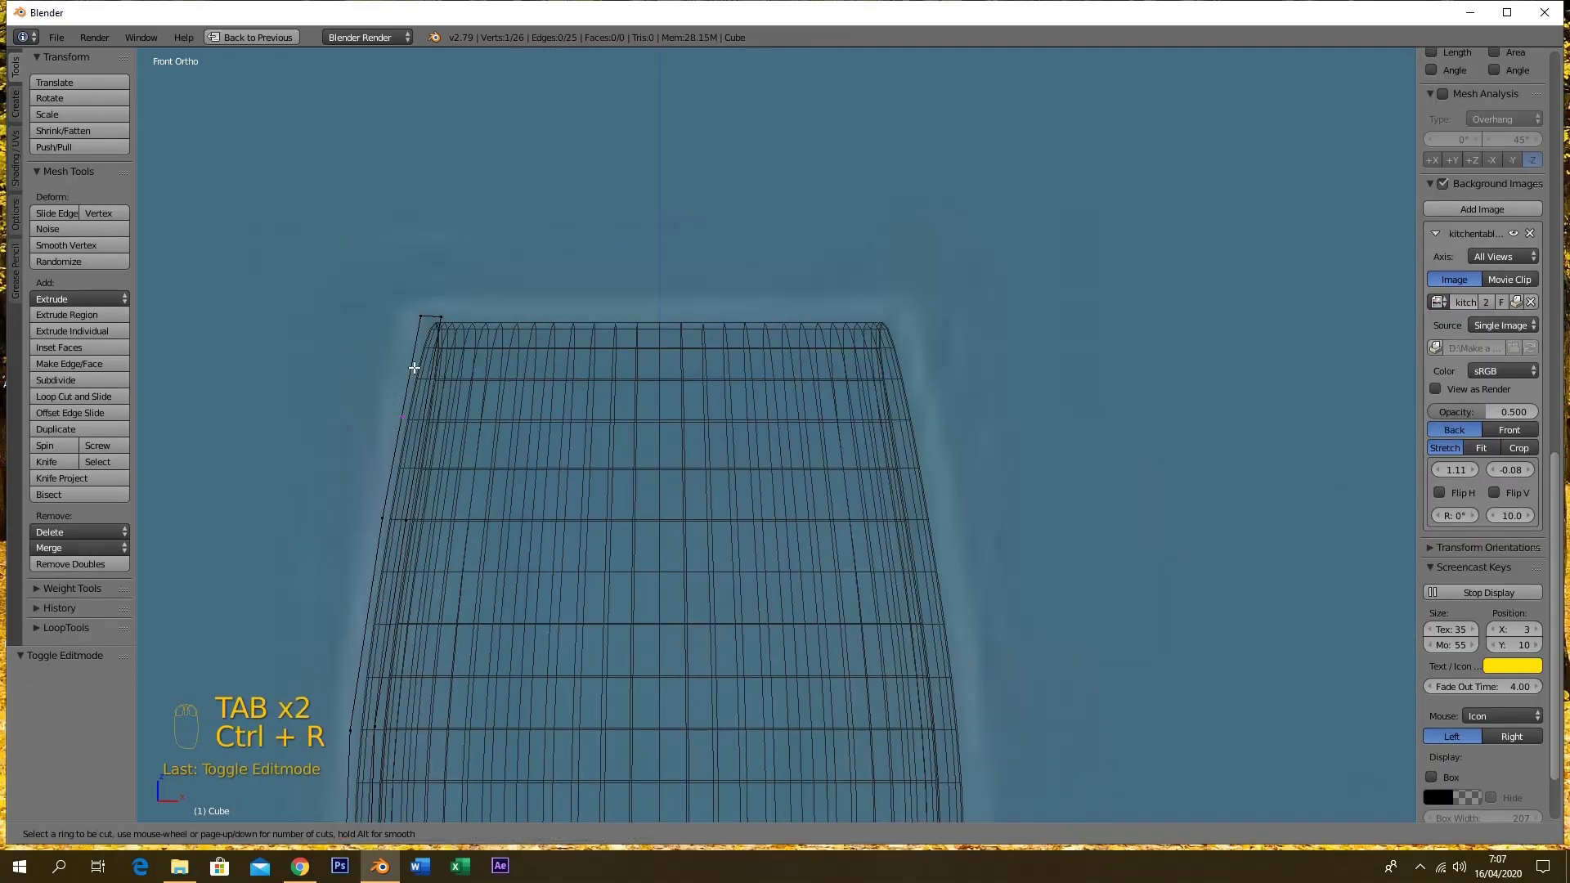
click(407, 364)
key(g)
key(g)
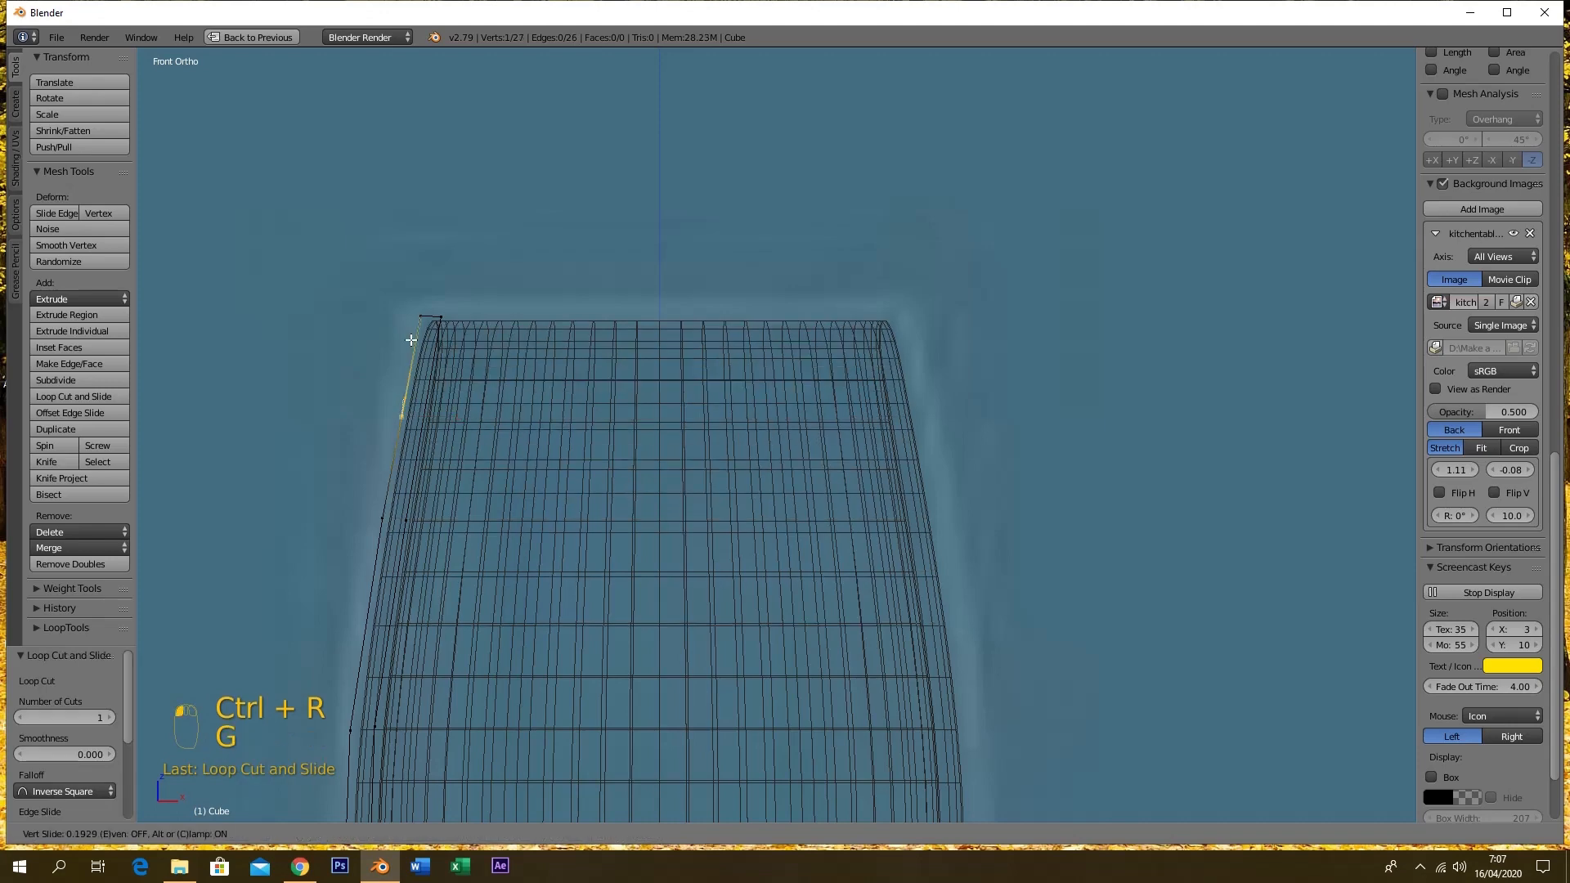
click(413, 288)
Add one loop cut on the Vinho branco glass's inner edge below the rim and slide its vertex toward the rim by a factor of 0.771
key(ctrl+r)
click(437, 354)
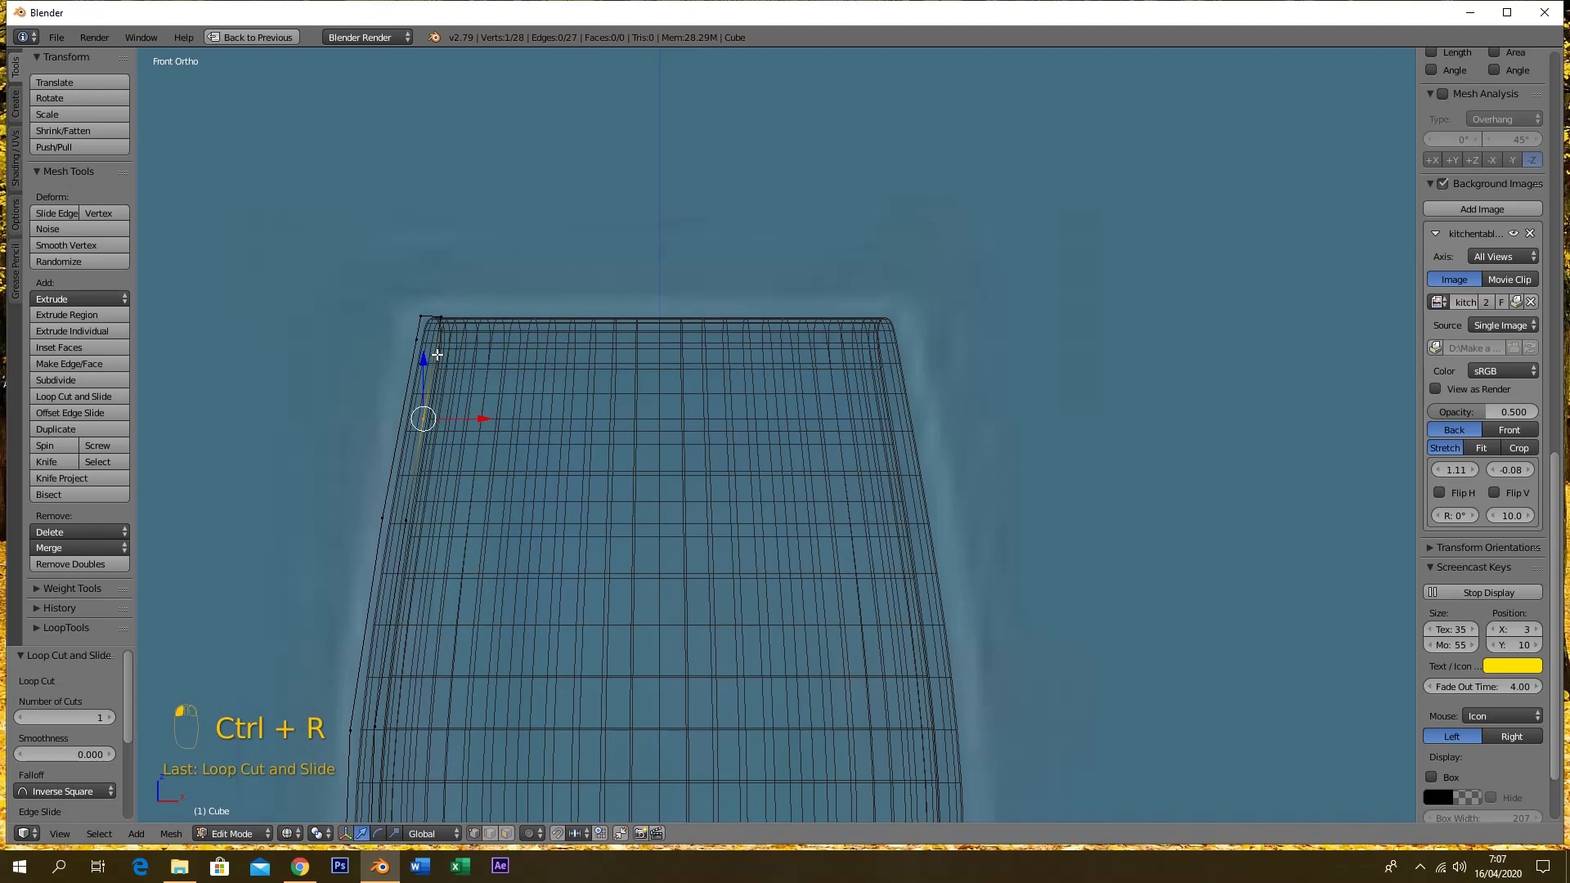
key(g)
key(g)
click(448, 282)
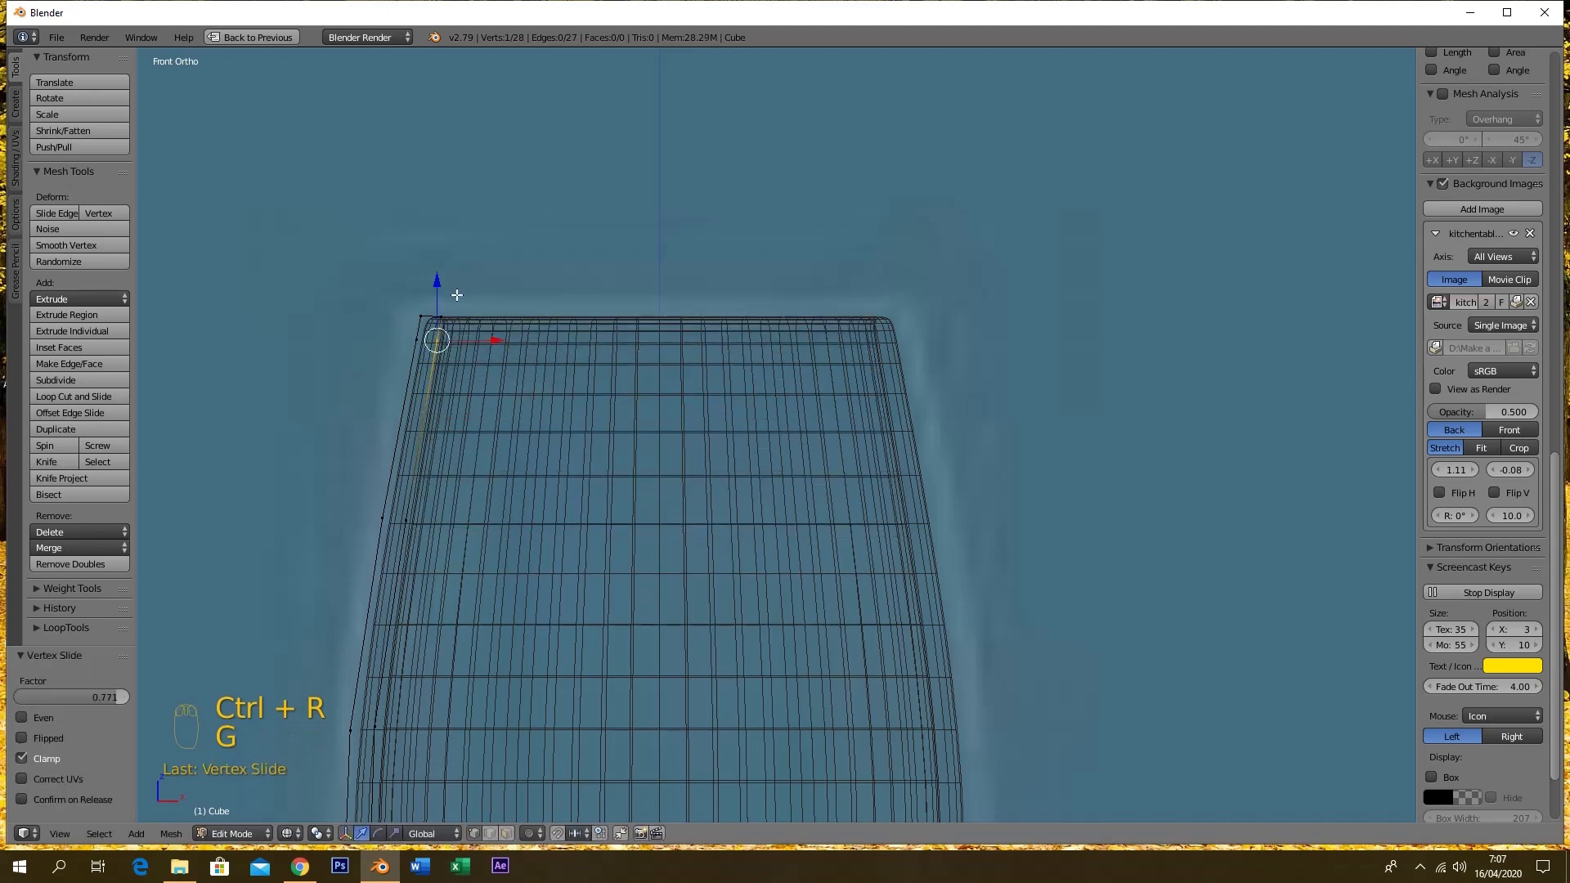
scroll(534, 356, down, 2)
Align the Champanhe glass's three outer stem vertices by scaling them to 0 along X, and shift them 0.005 along X to thin the stem
scroll(893, 465, down, 5)
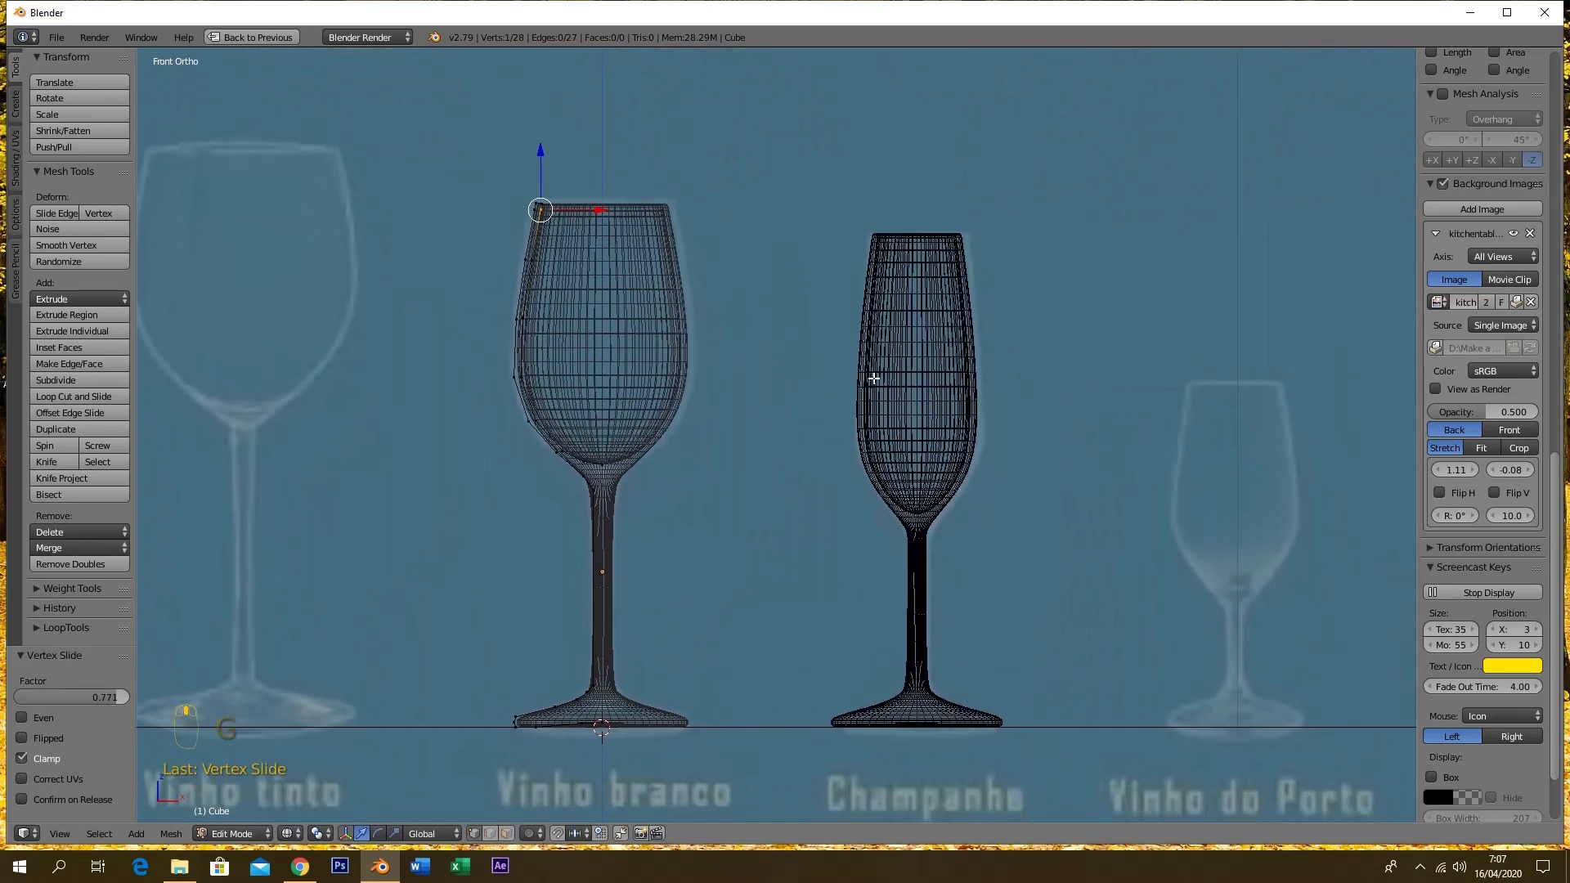
scroll(911, 540, up, 5)
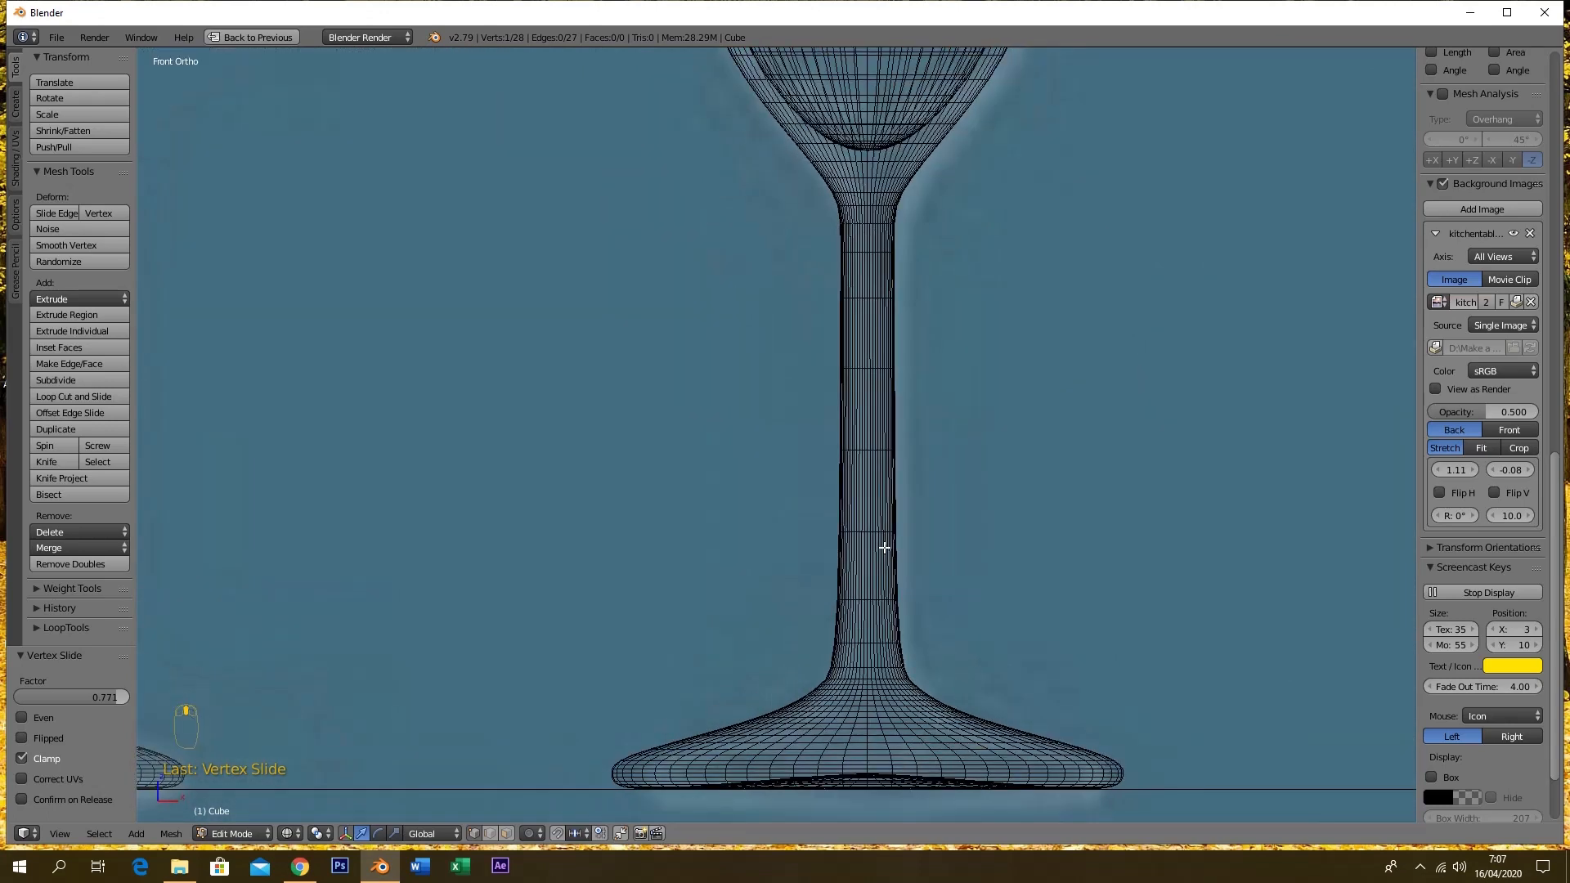
key(Tab)
right_click(876, 482)
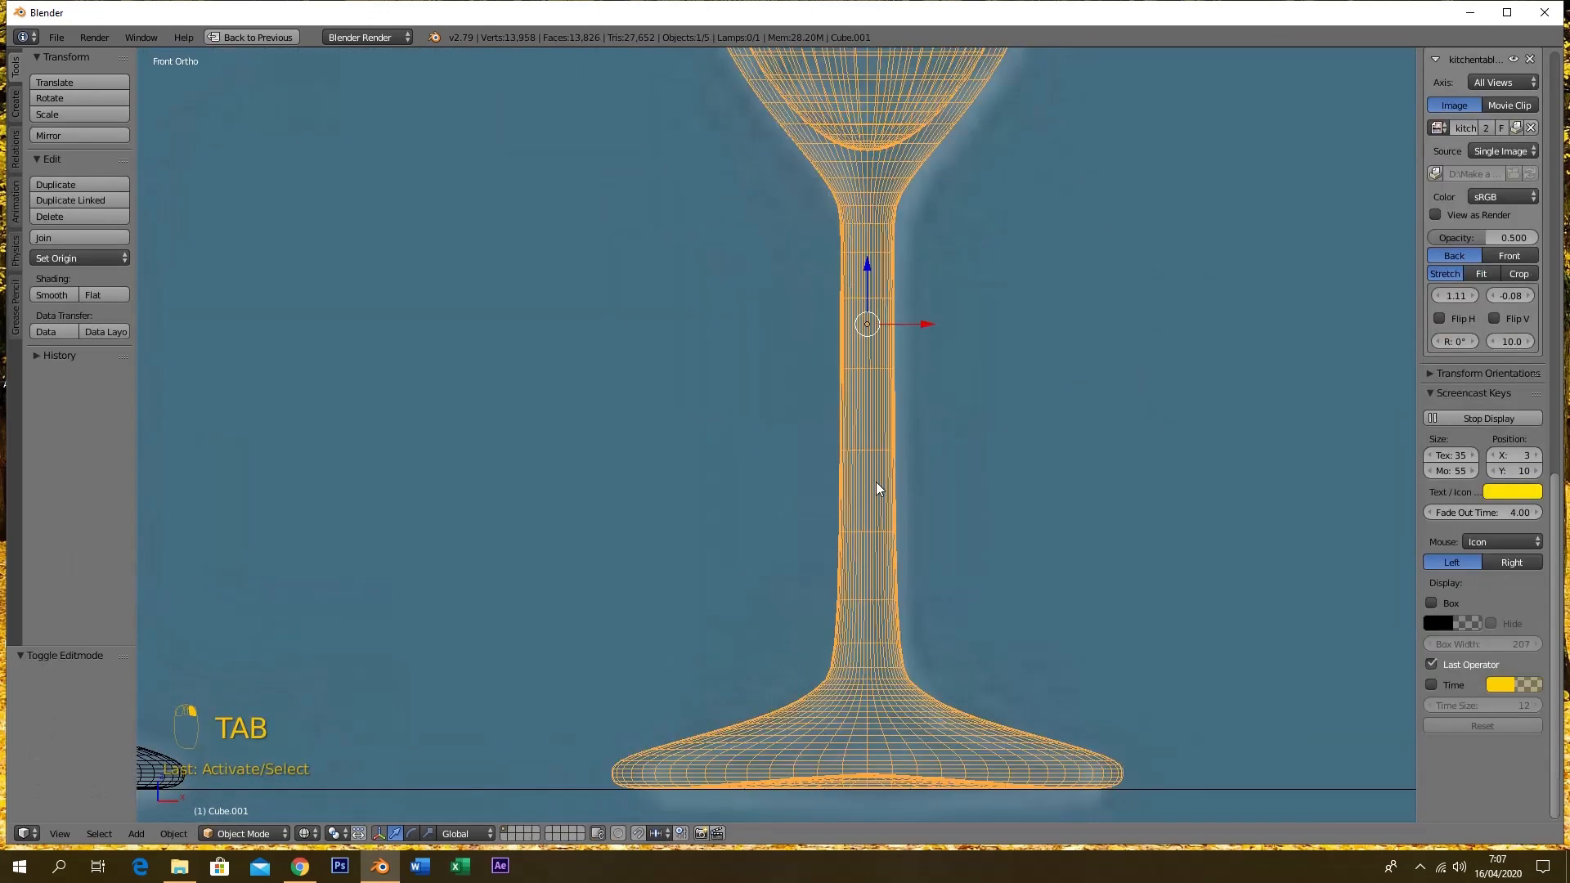
key(Tab)
right_click(838, 664)
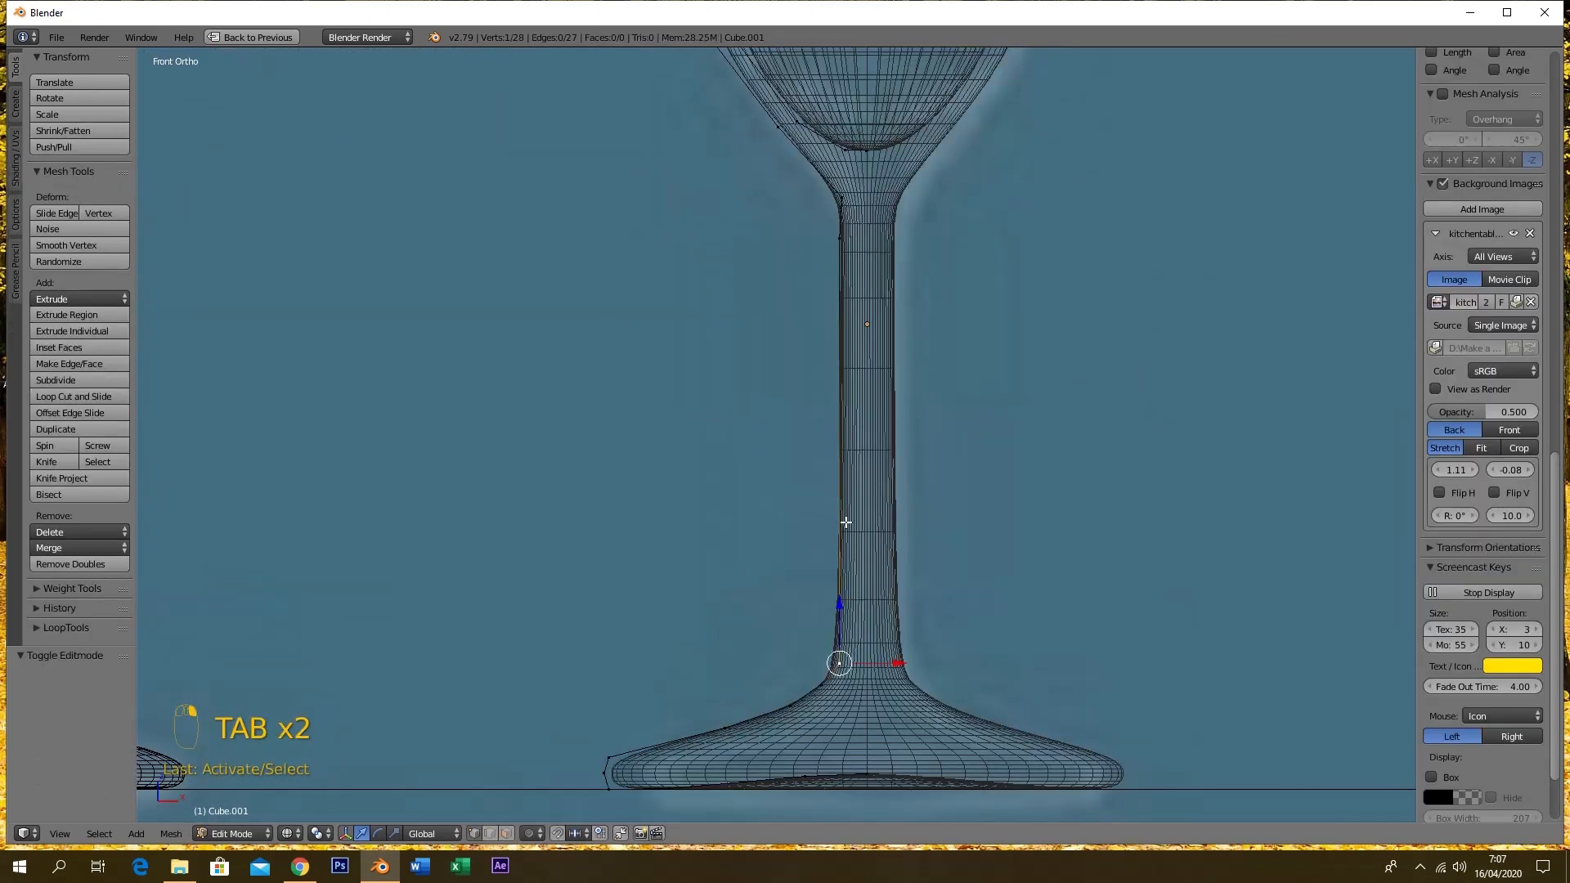
shift+right_click(839, 238)
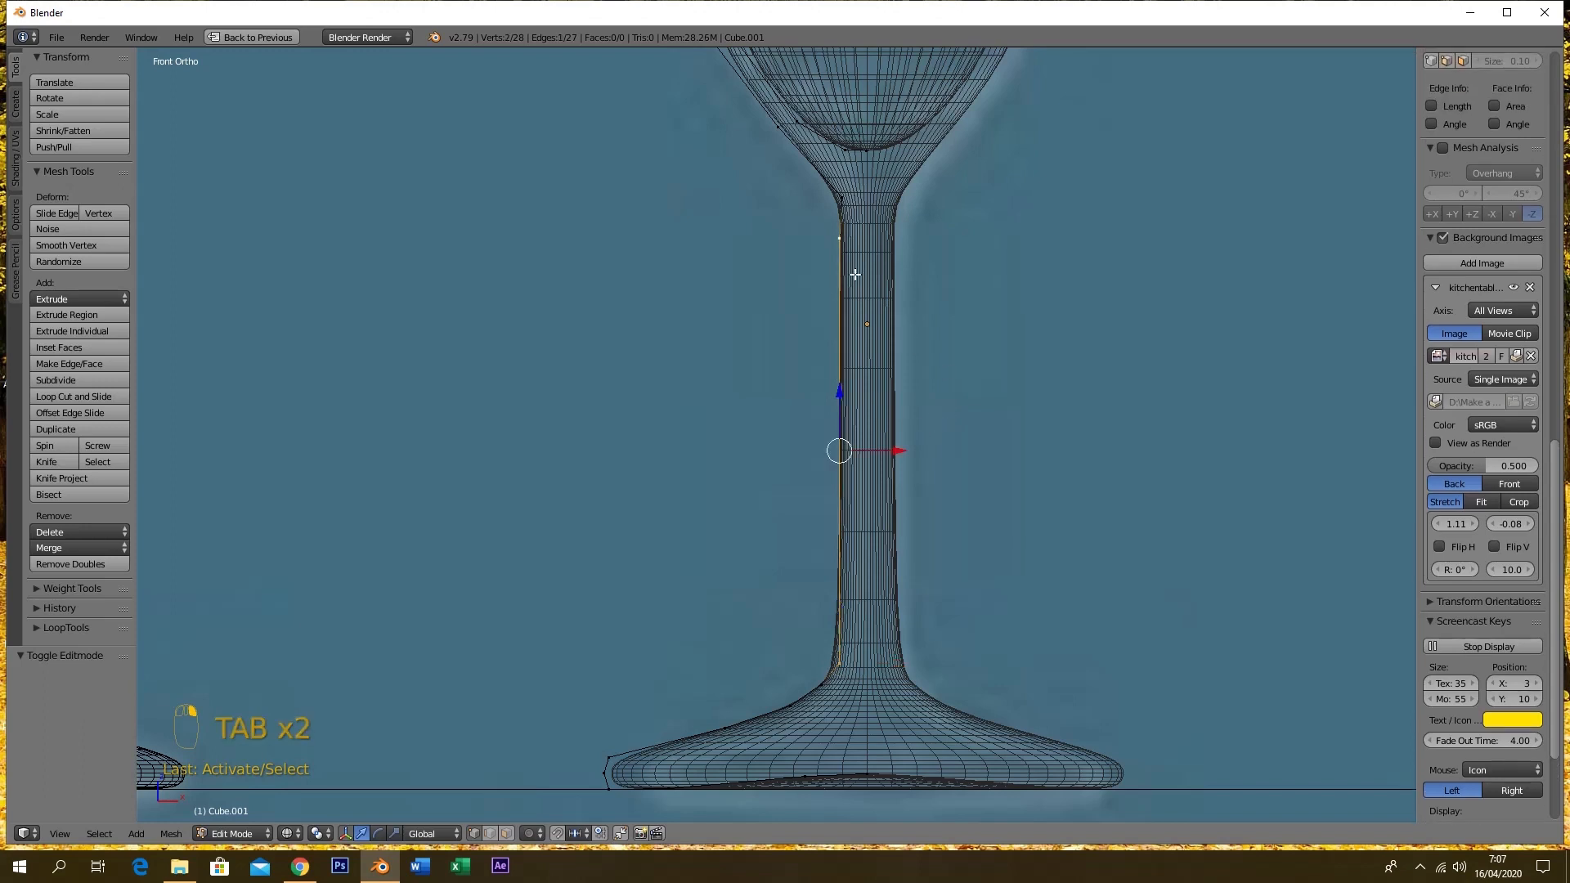
shift+right_click(842, 206)
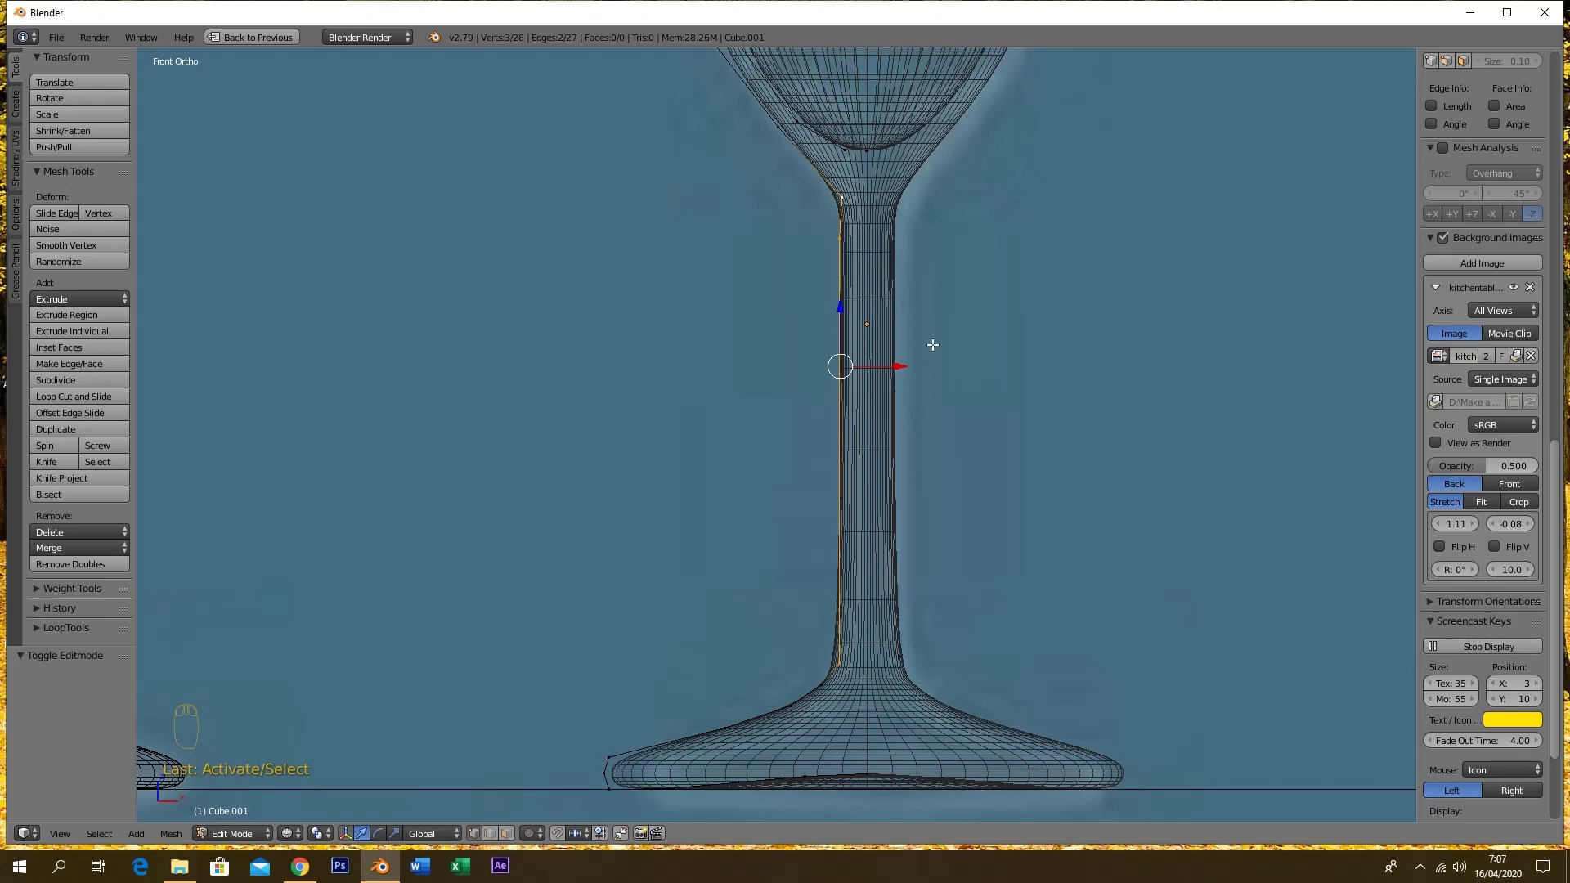
key(s)
key(x)
key(0)
key(Return)
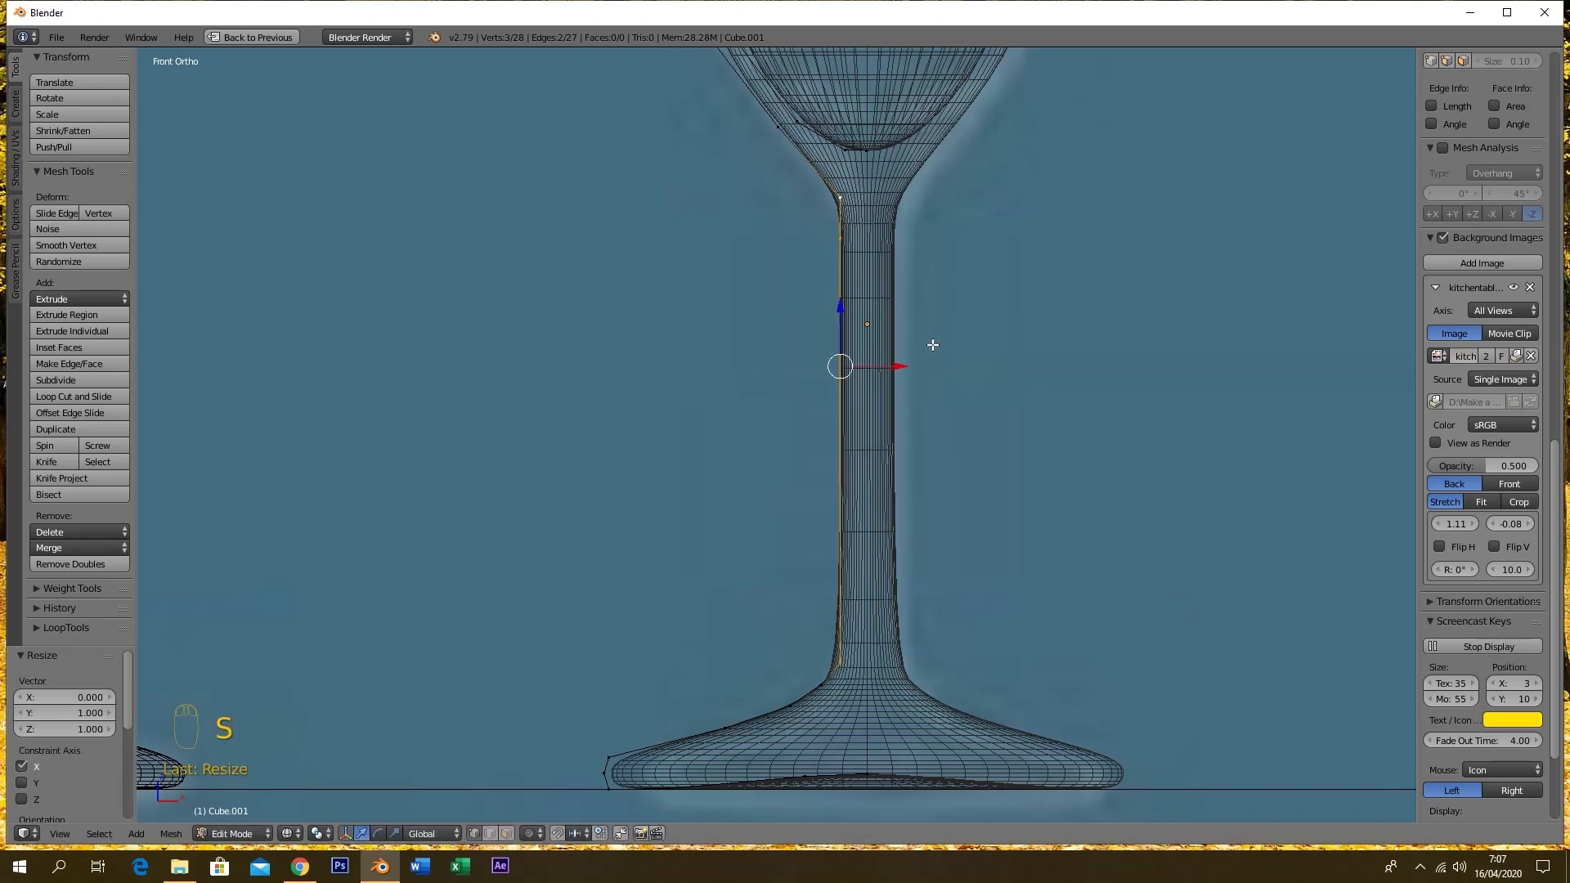
key(space)
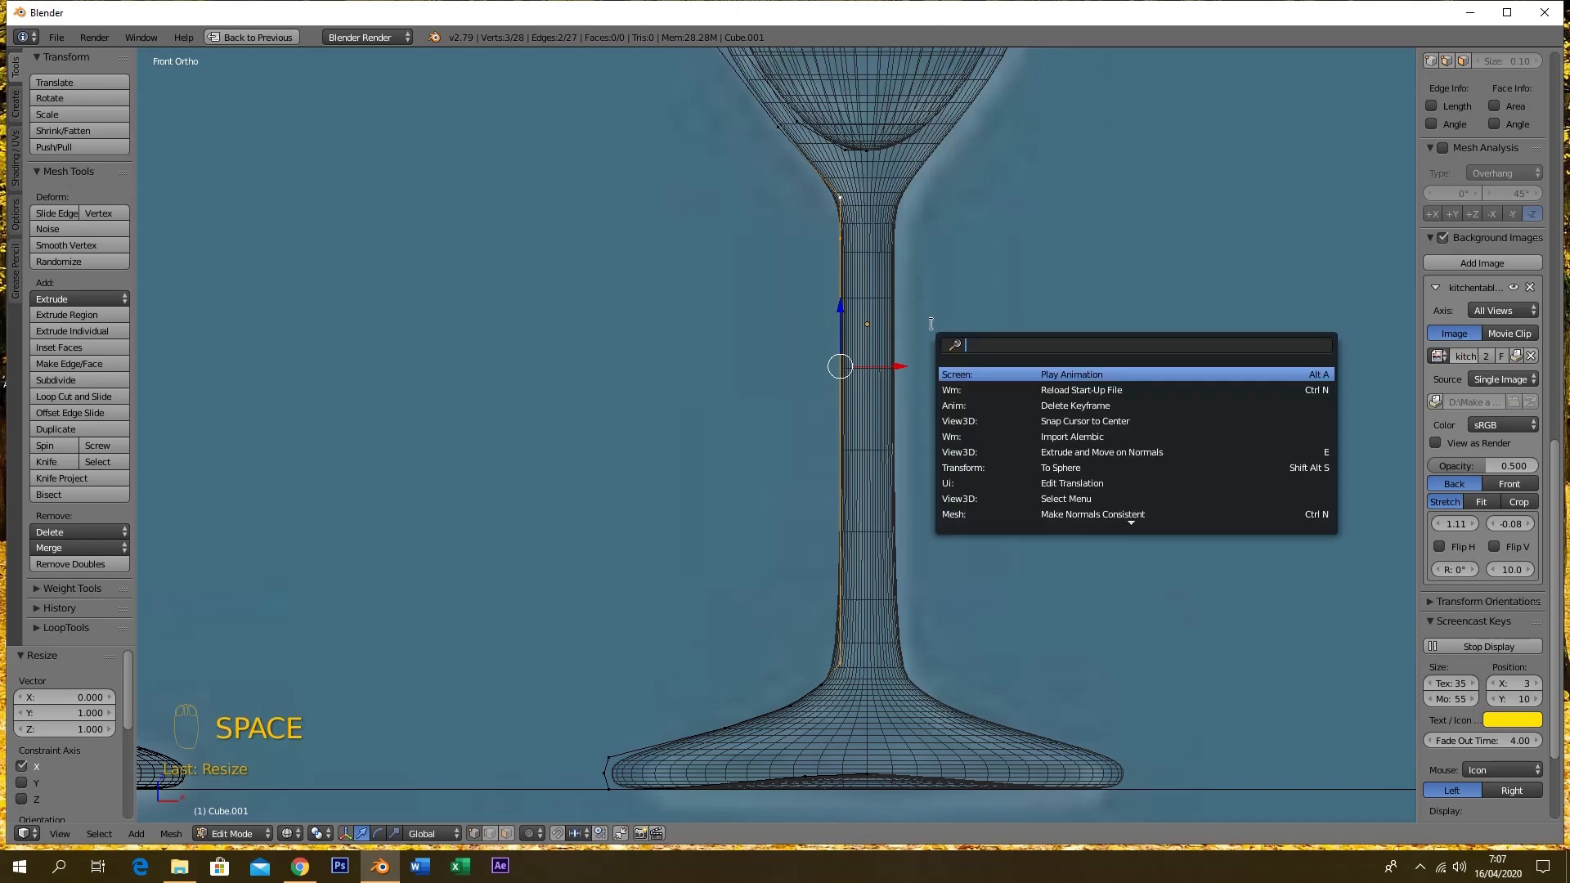
drag(897, 367, 897, 366)
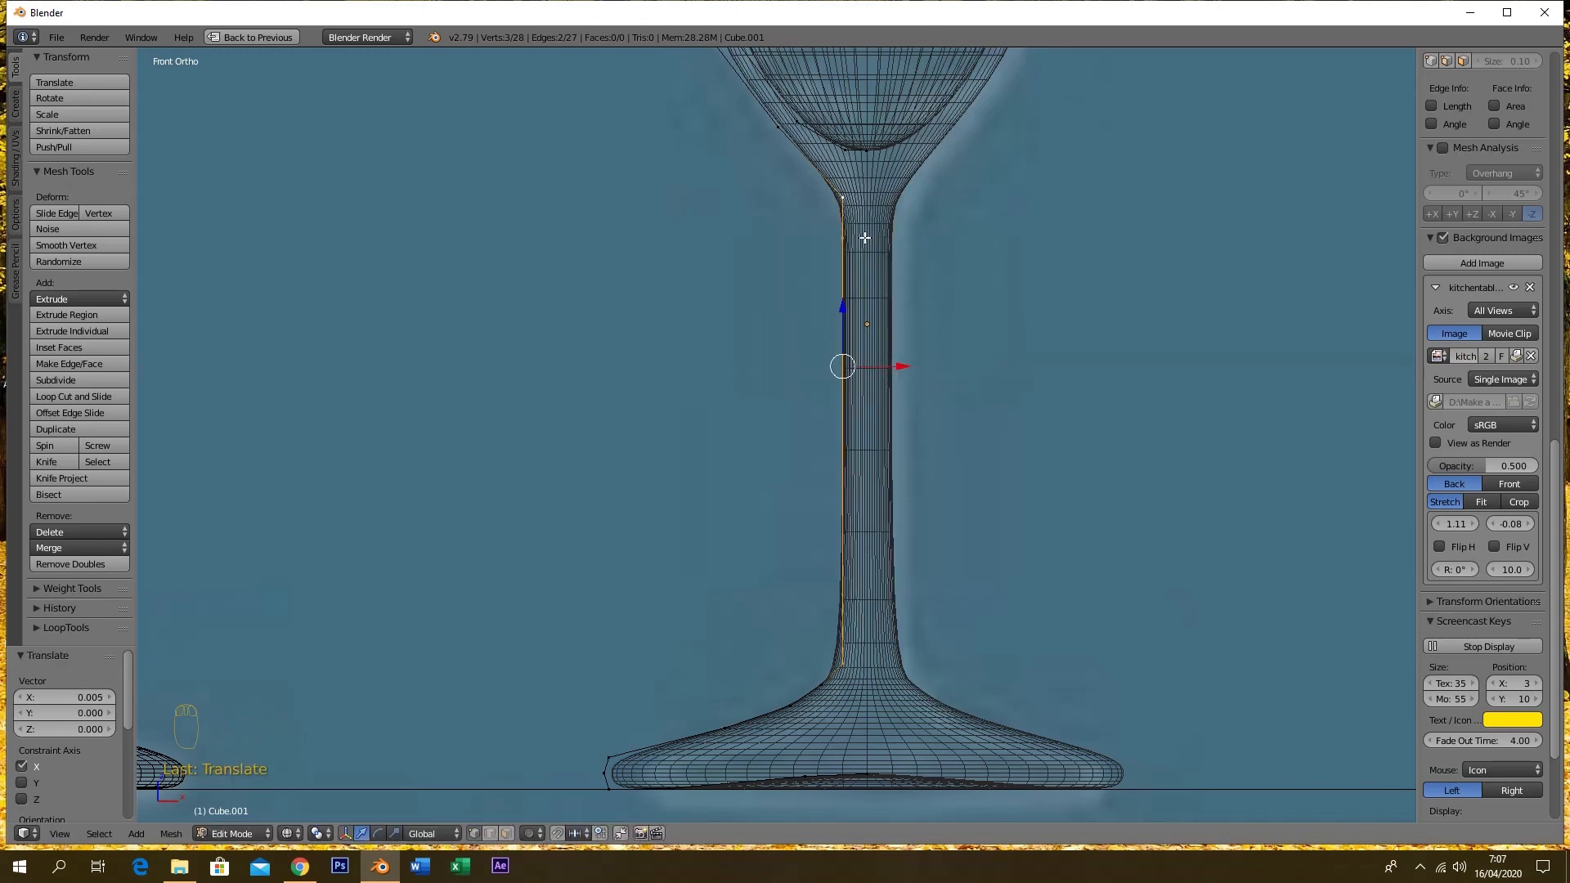
Lower the Champanhe stem's topmost vertex by 0.023 along Z and slide the vertex below it down the stem by a factor of 0.060
right_click(843, 199)
drag(843, 136, 845, 146)
right_click(843, 237)
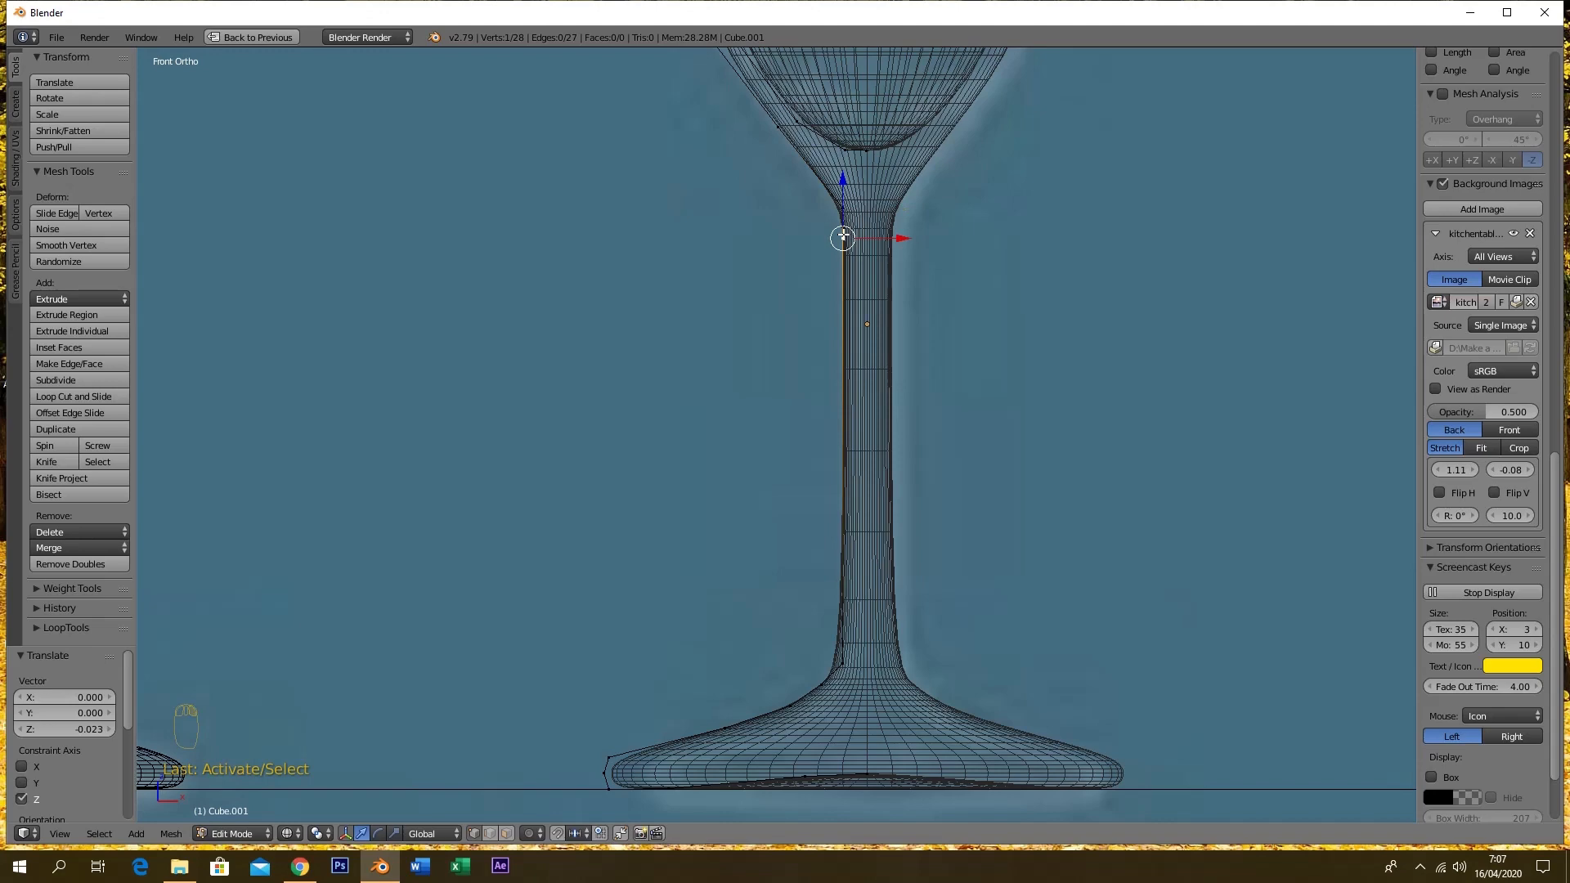
key(g)
key(g)
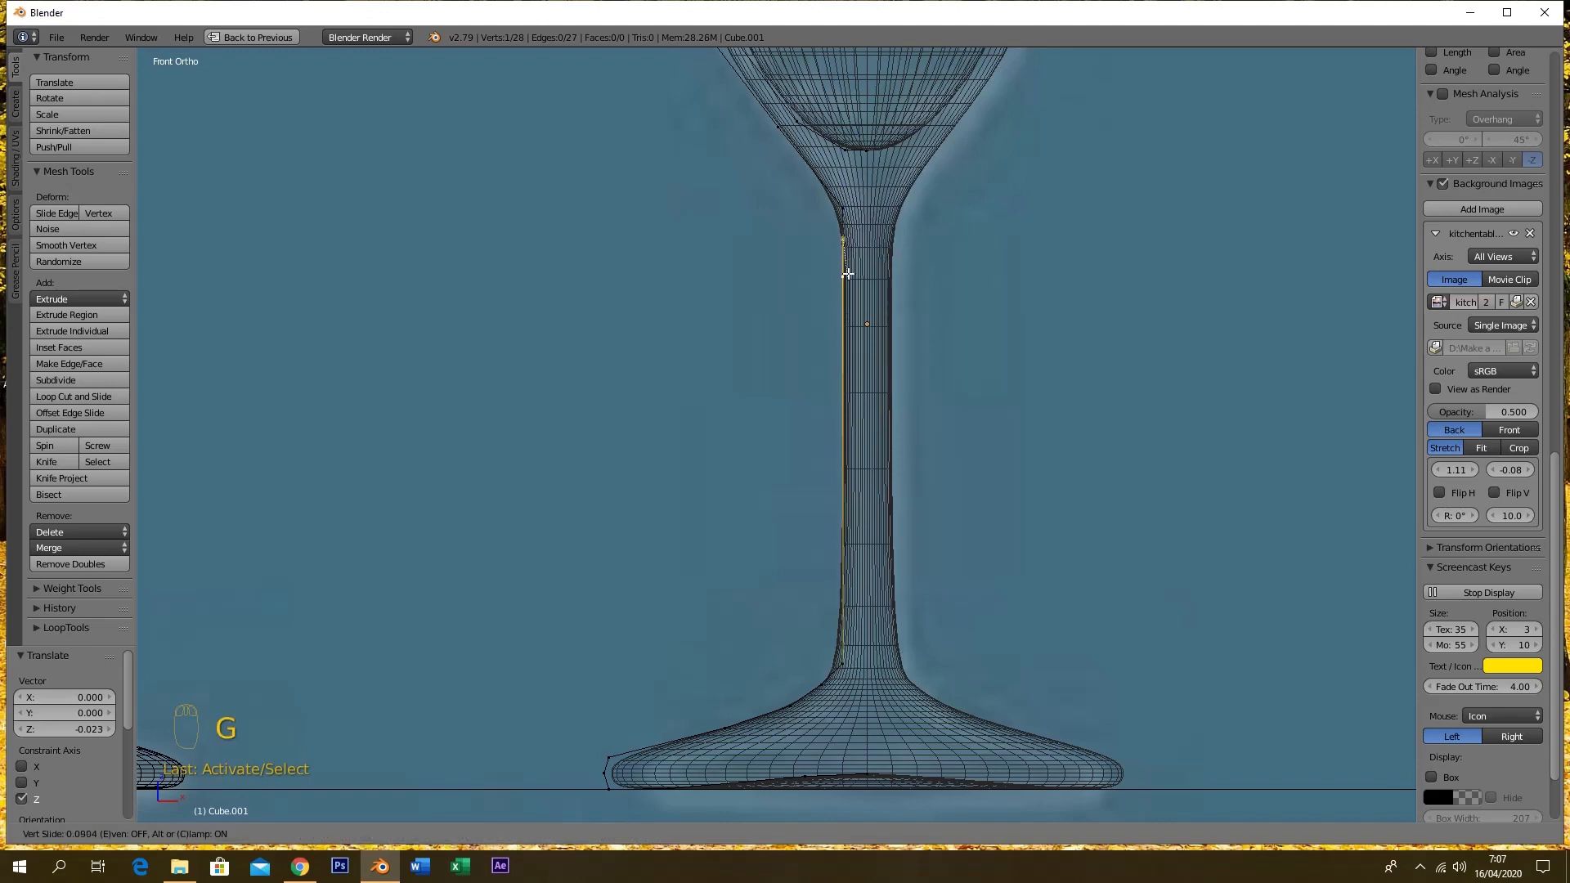
click(843, 263)
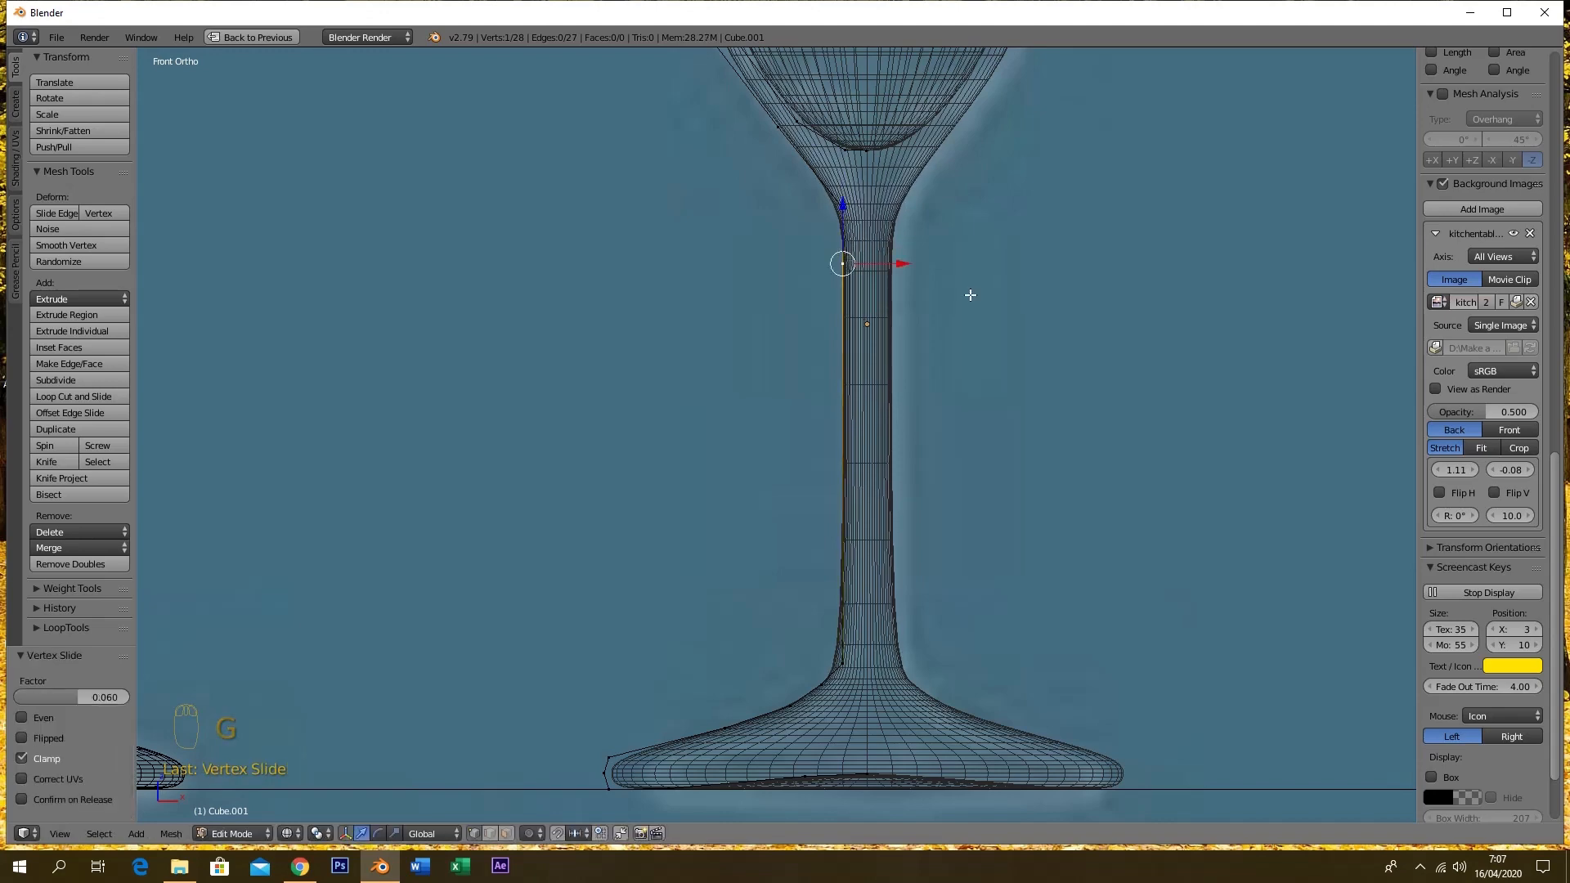
Narrow the Champanhe glass's foot by moving its three outer edge vertices 0.064 along X
scroll(1004, 357, down, 1)
scroll(1003, 358, down, 1)
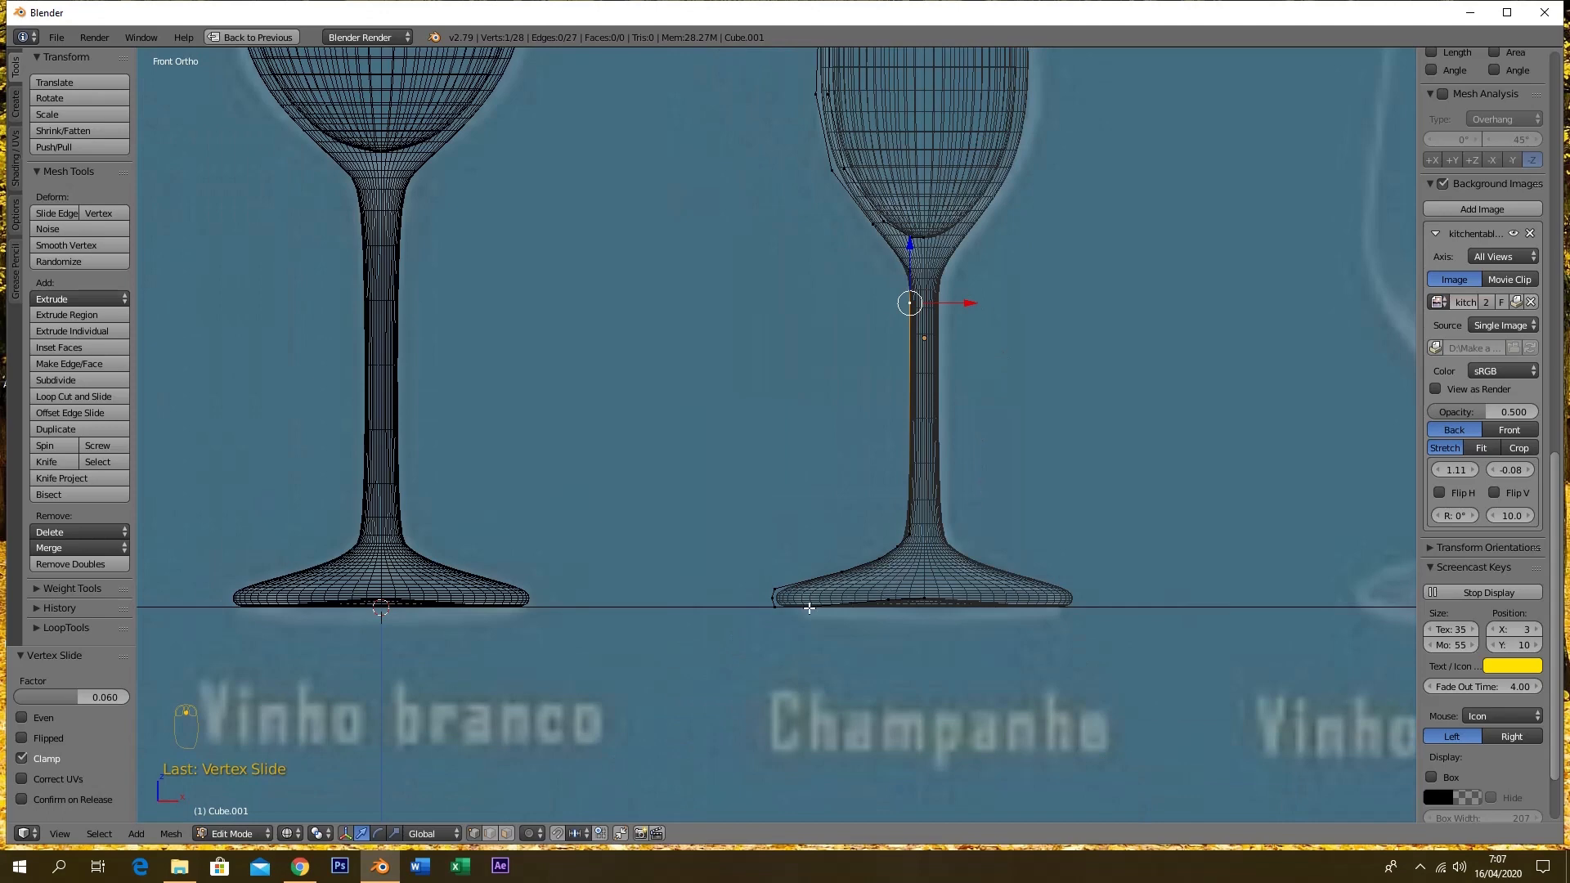
scroll(777, 600, up, 3)
right_click(773, 579)
shift+right_click(770, 598)
shift+right_click(774, 619)
drag(832, 599, 867, 610)
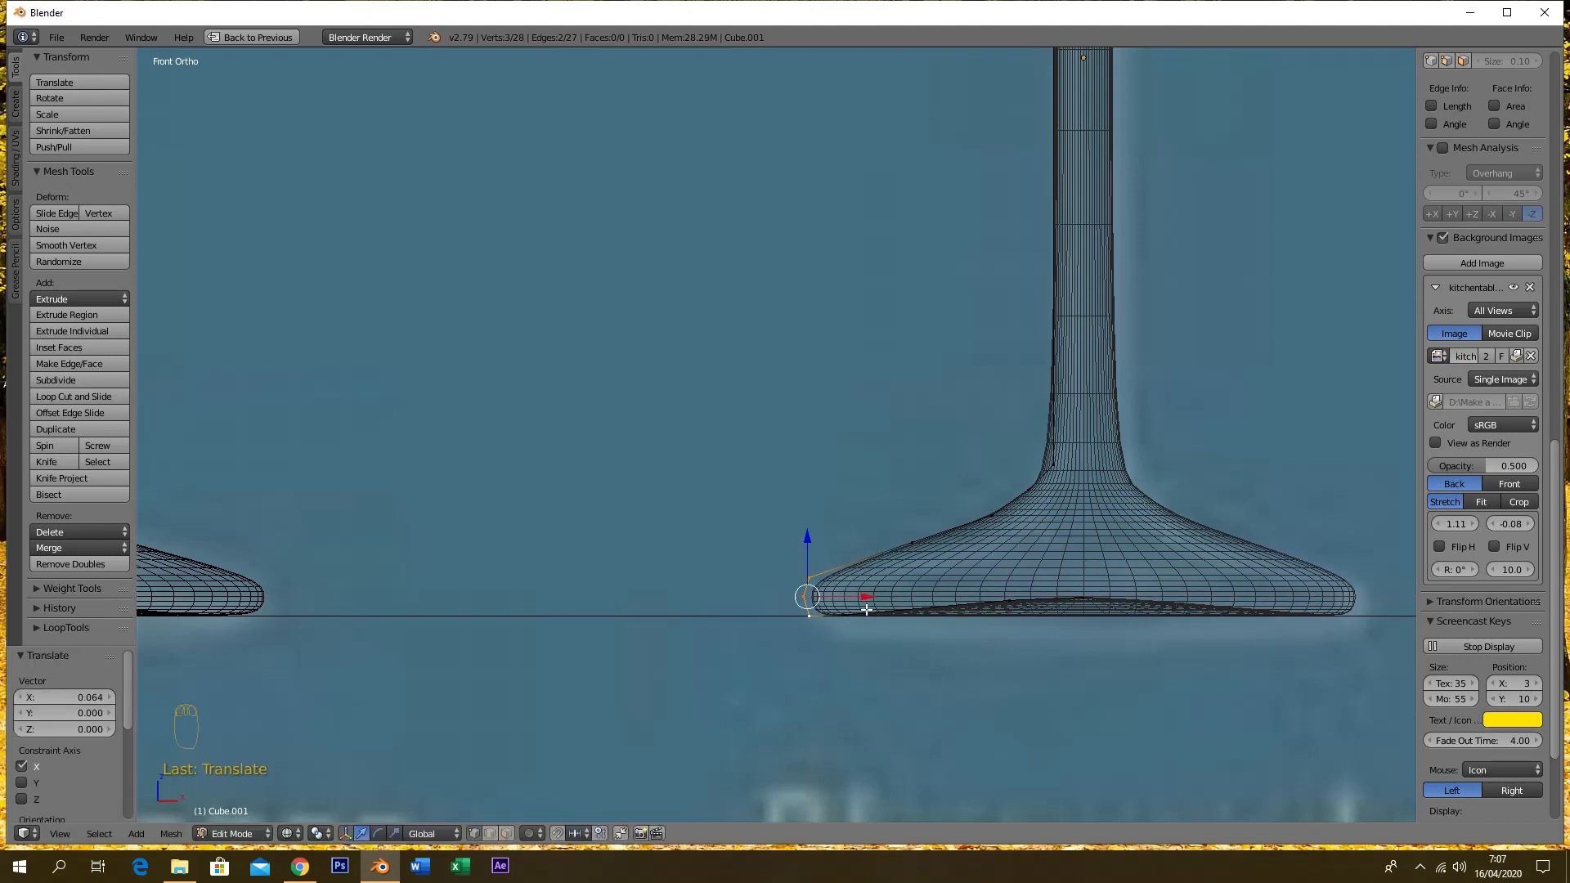
Leave mesh editing and examine both glasses in solid shading and against the front reference image
scroll(887, 608, down, 8)
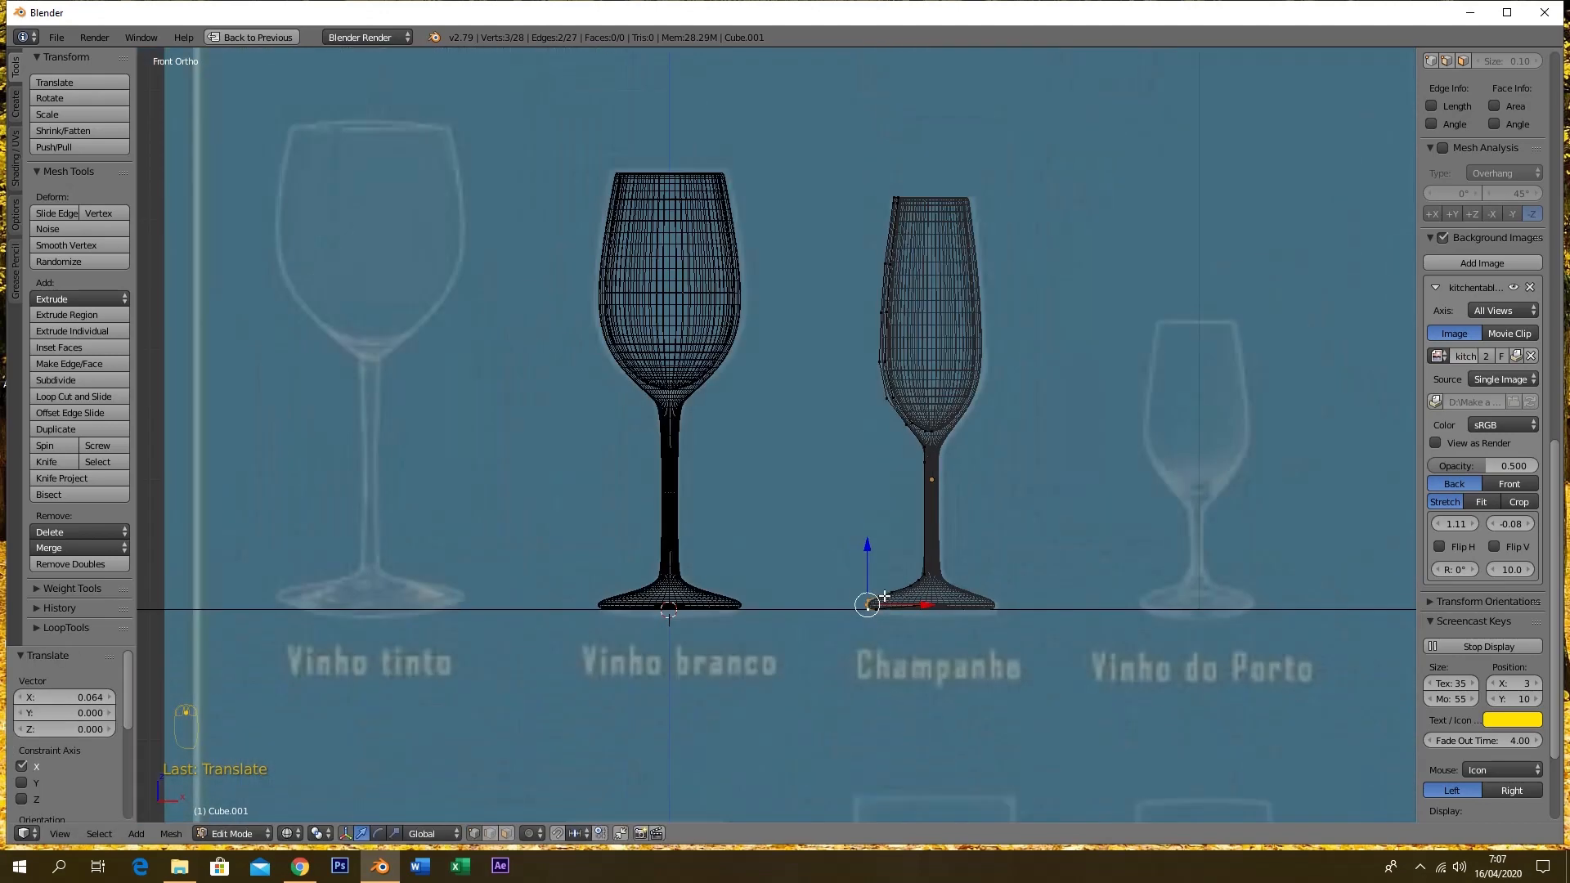
key(Tab)
key(z)
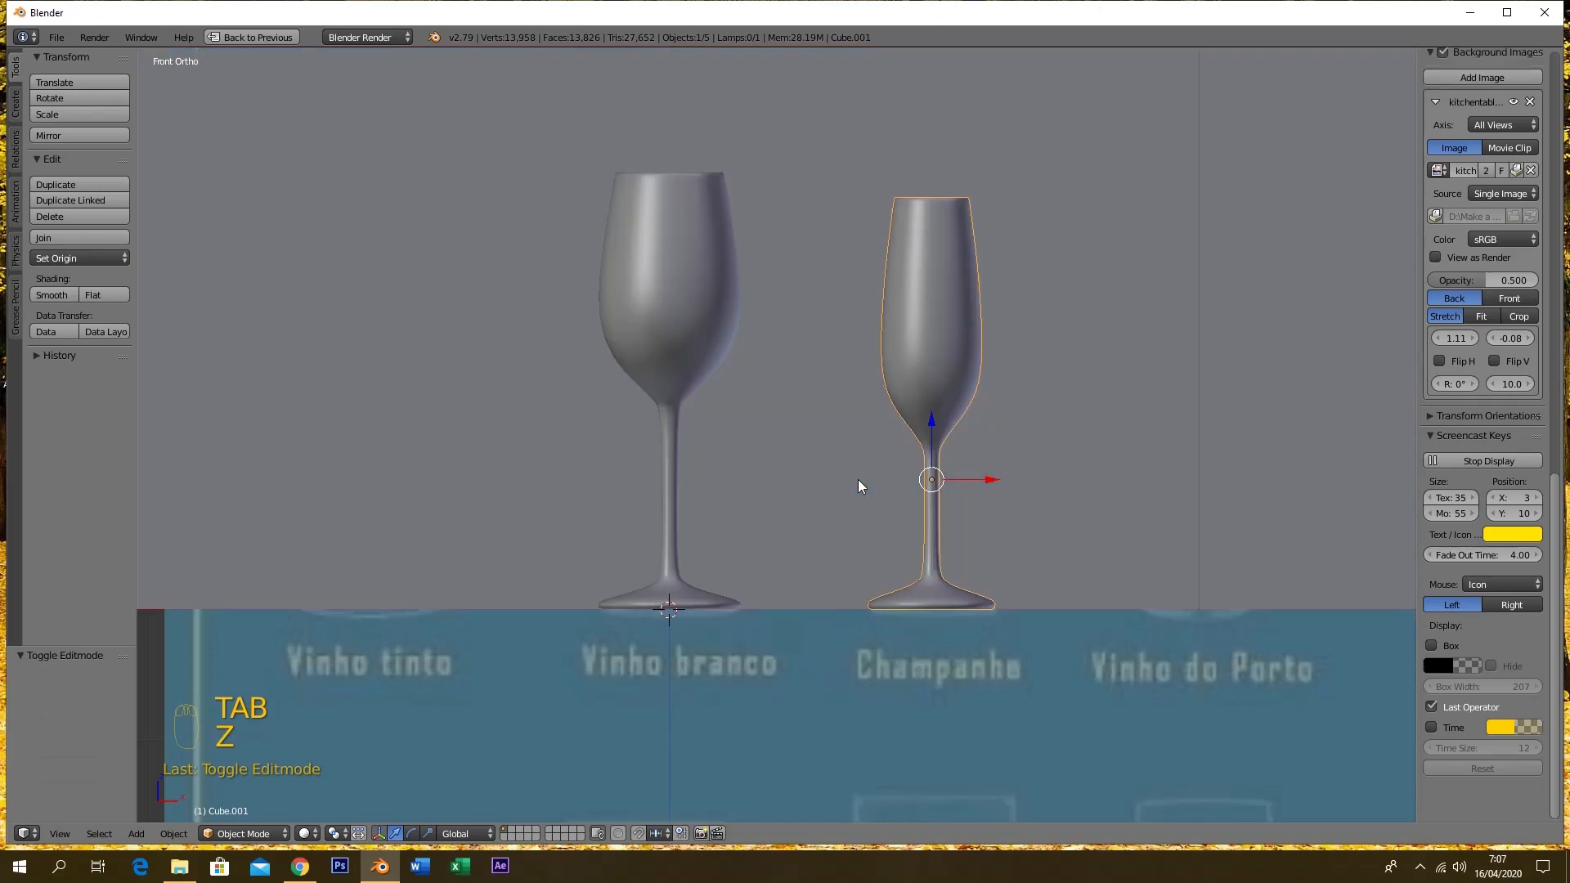
middle_drag(857, 485, 844, 529)
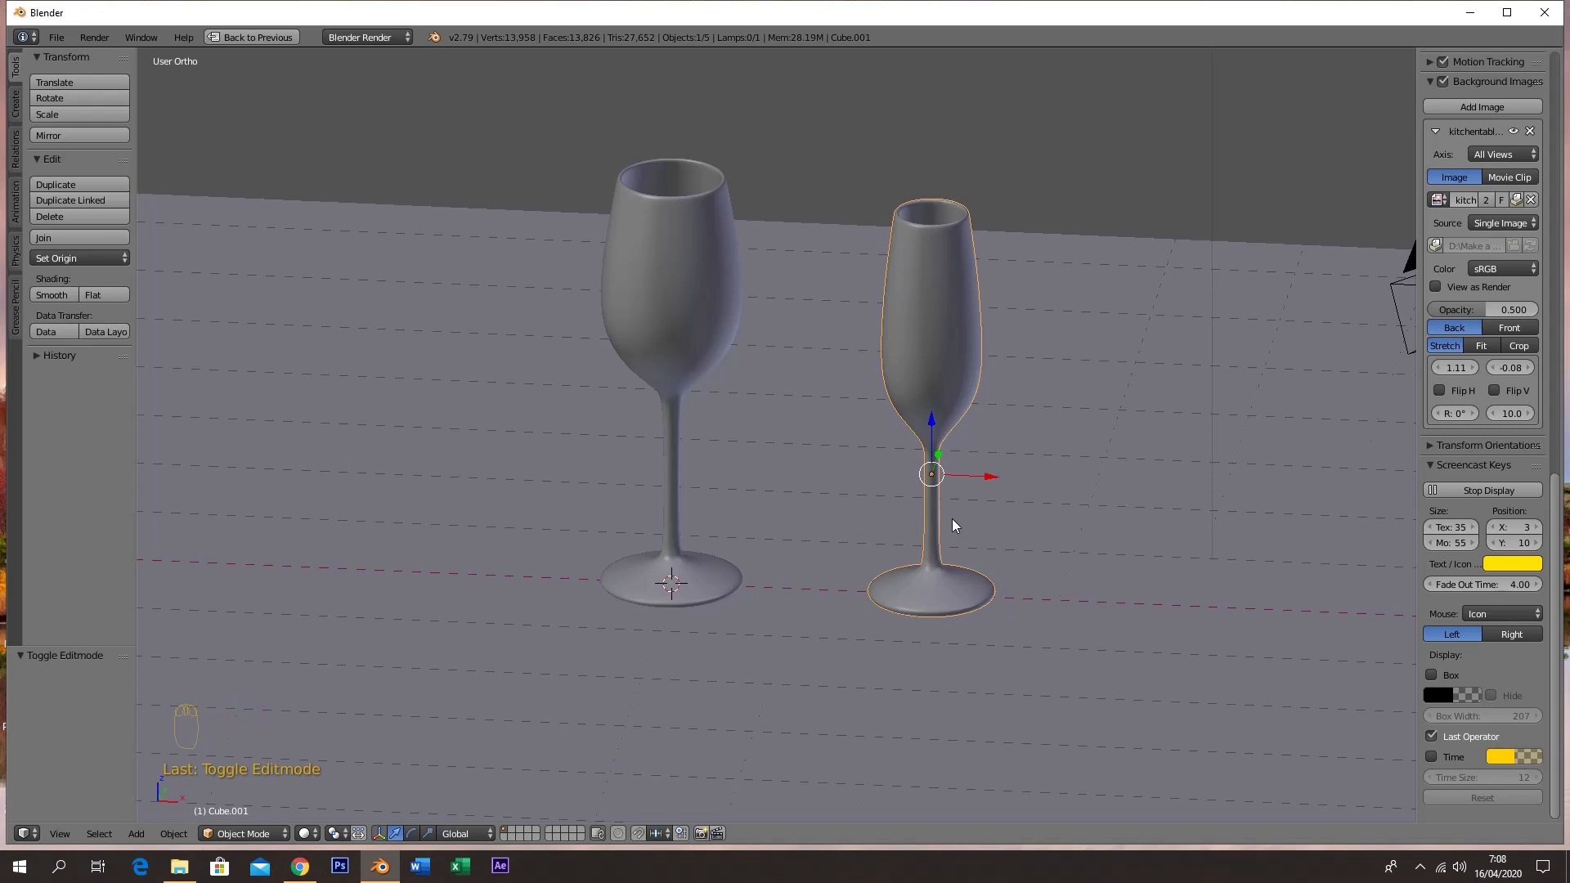
key(KP_1)
key(z)
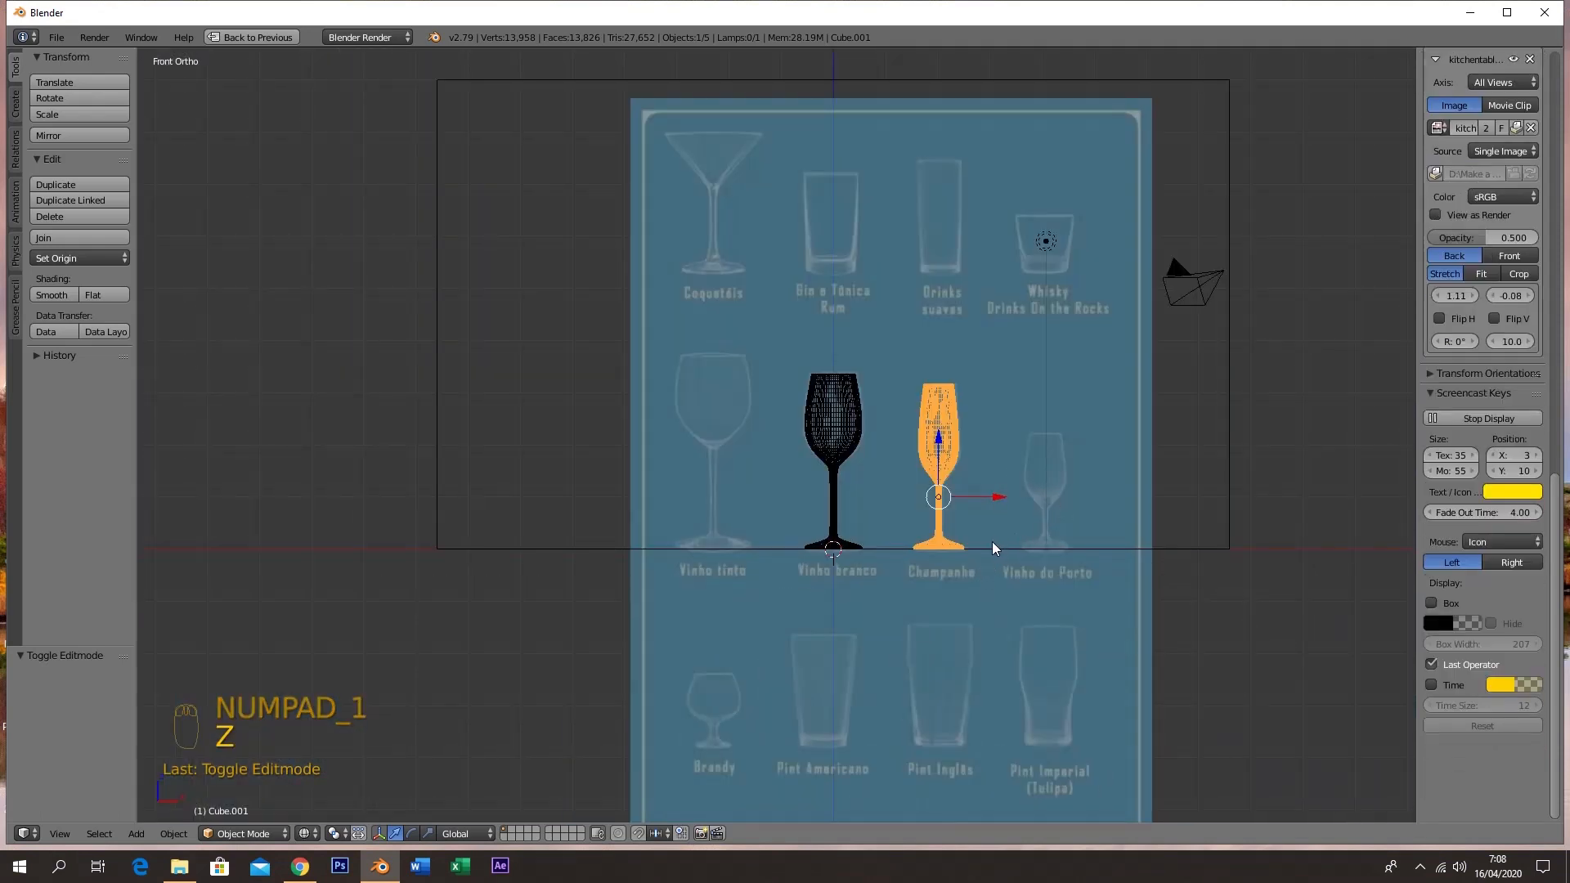
key(Tab)
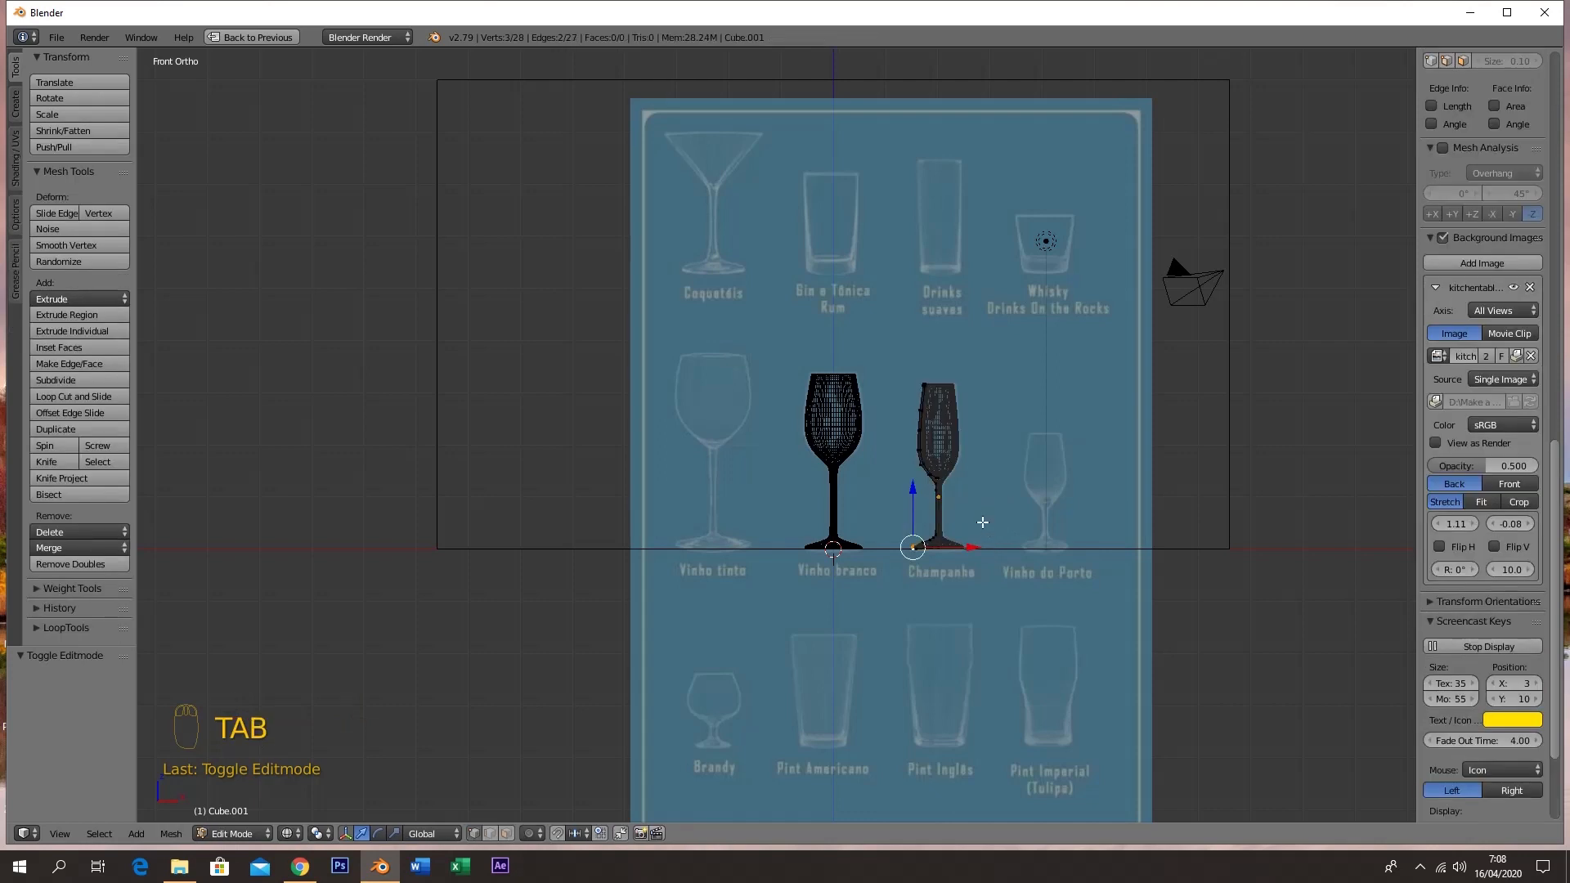
key(Tab)
Show all scene layers and display the scene in solid shading
key(grave)
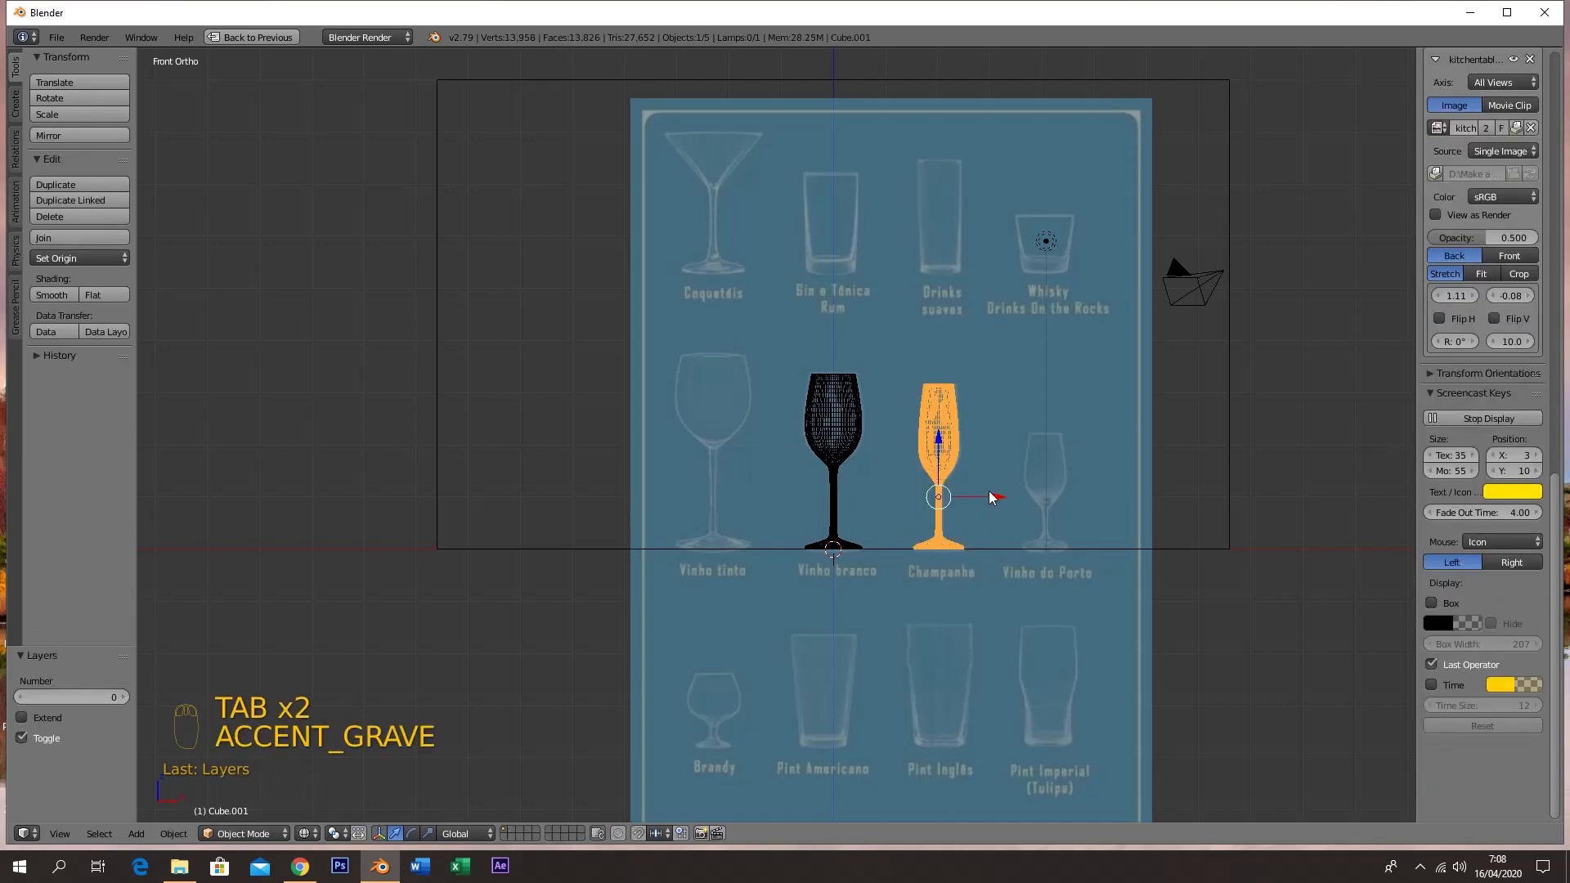
key(z)
middle_drag(1028, 516, 1008, 536)
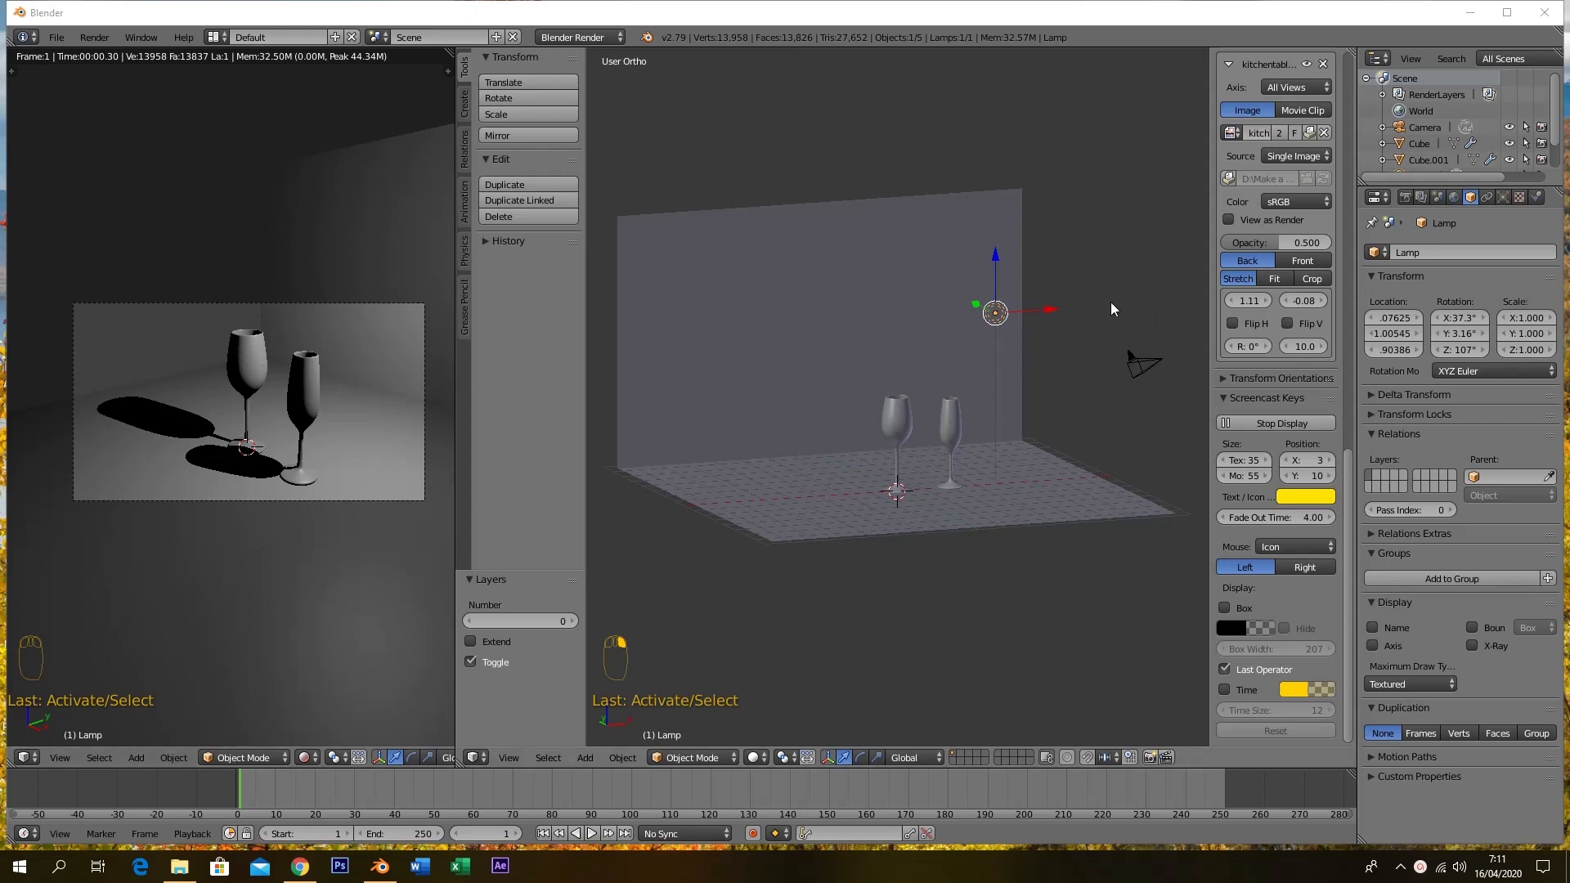
Move the lamp 3.329 along X and change its type to Sun
drag(1051, 309, 1145, 315)
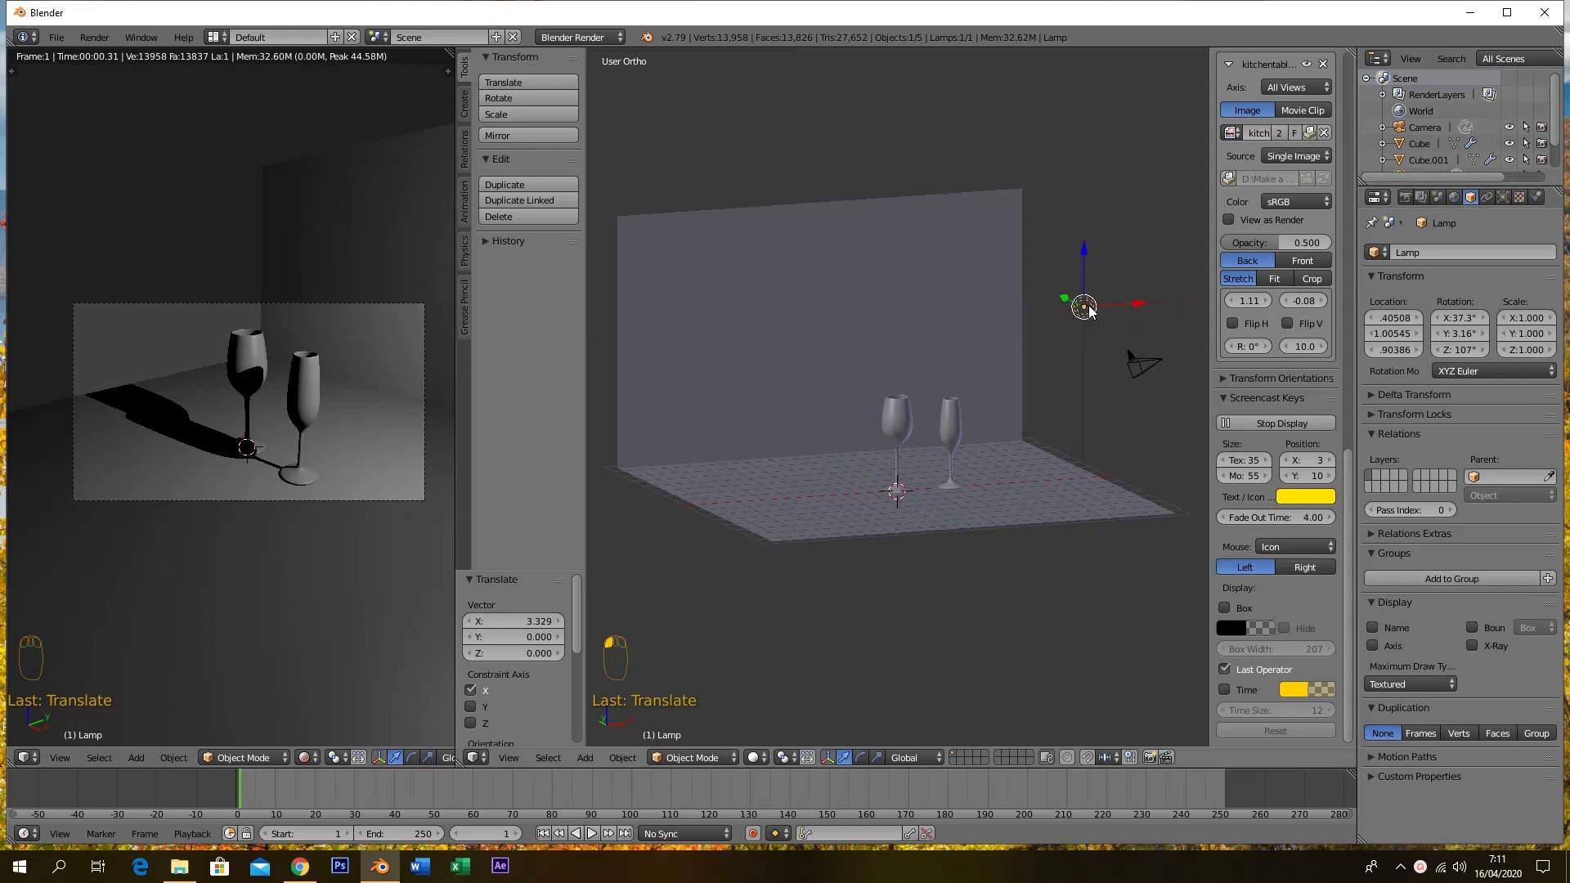
click(1501, 198)
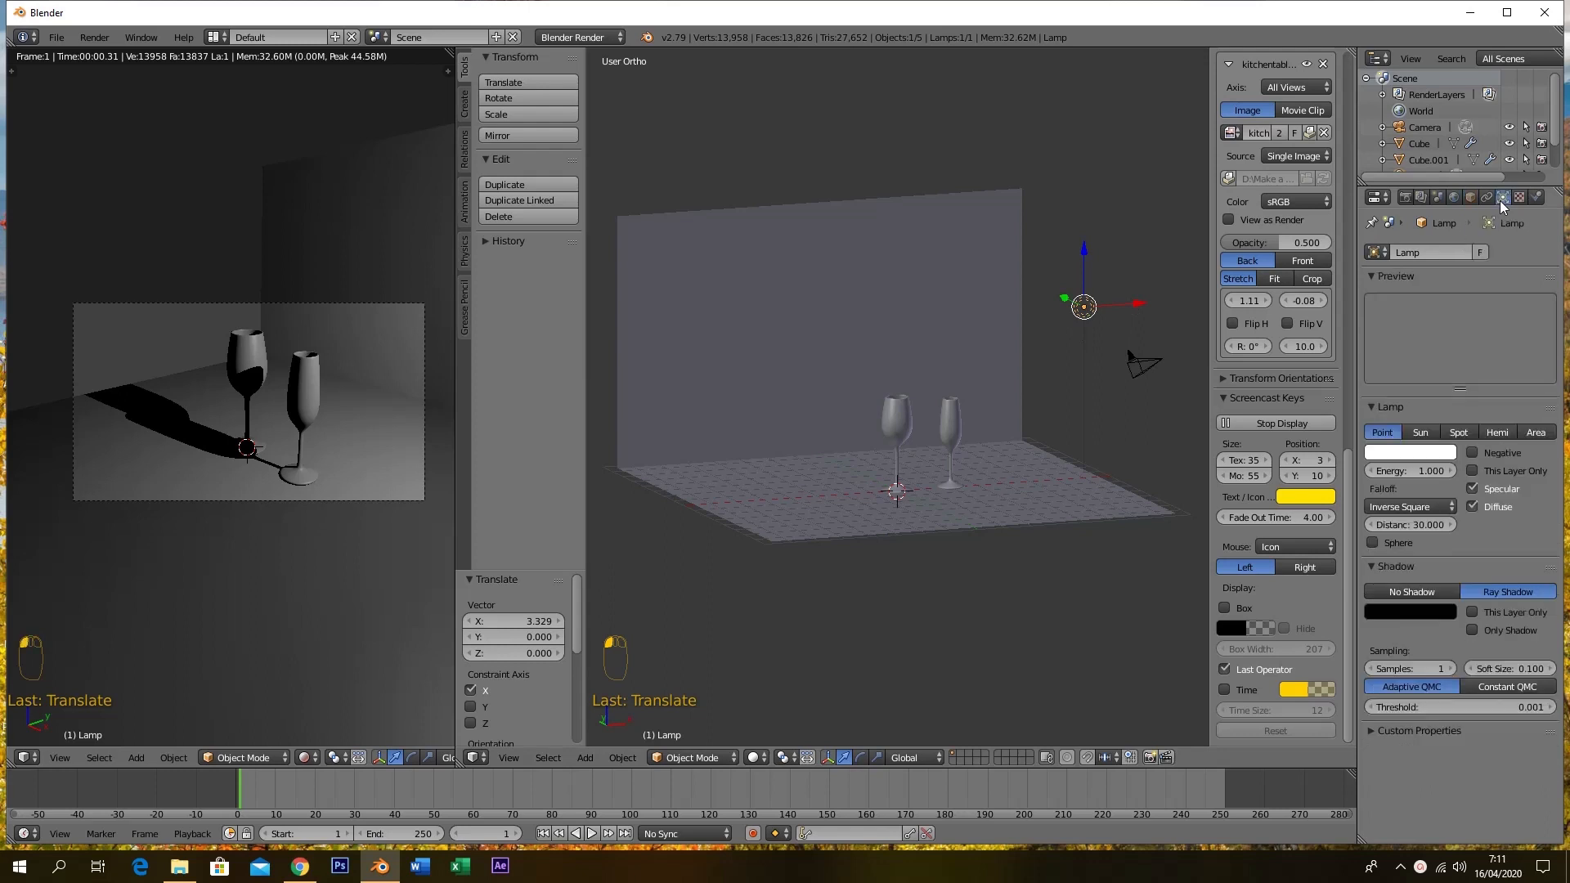
click(1426, 430)
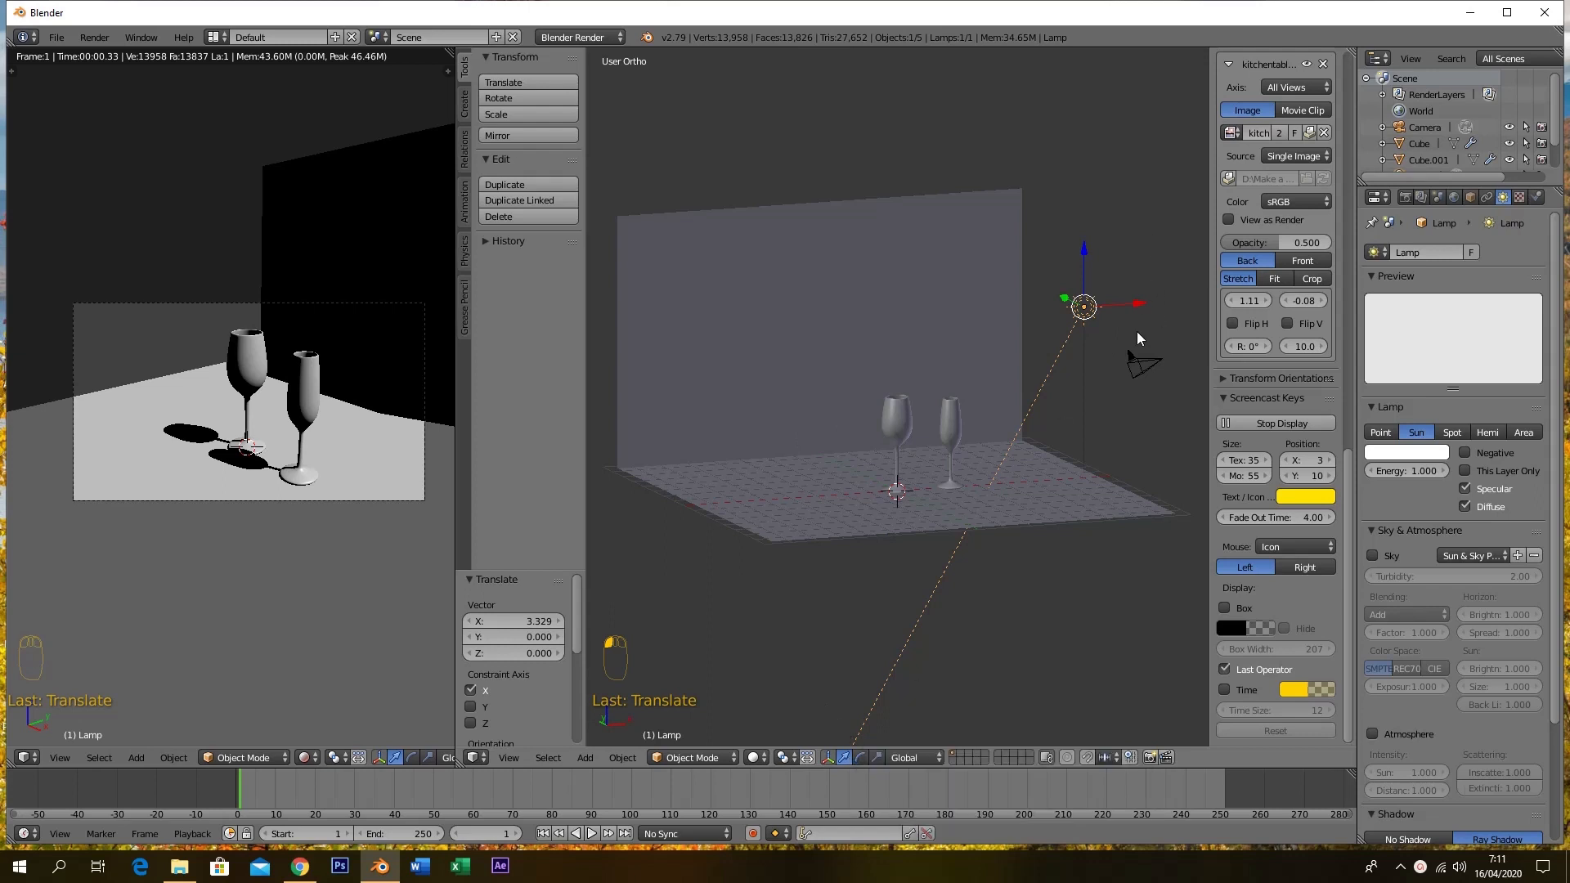
Rotate the sun lamp 22.9 degrees in the front view
key(KP_1)
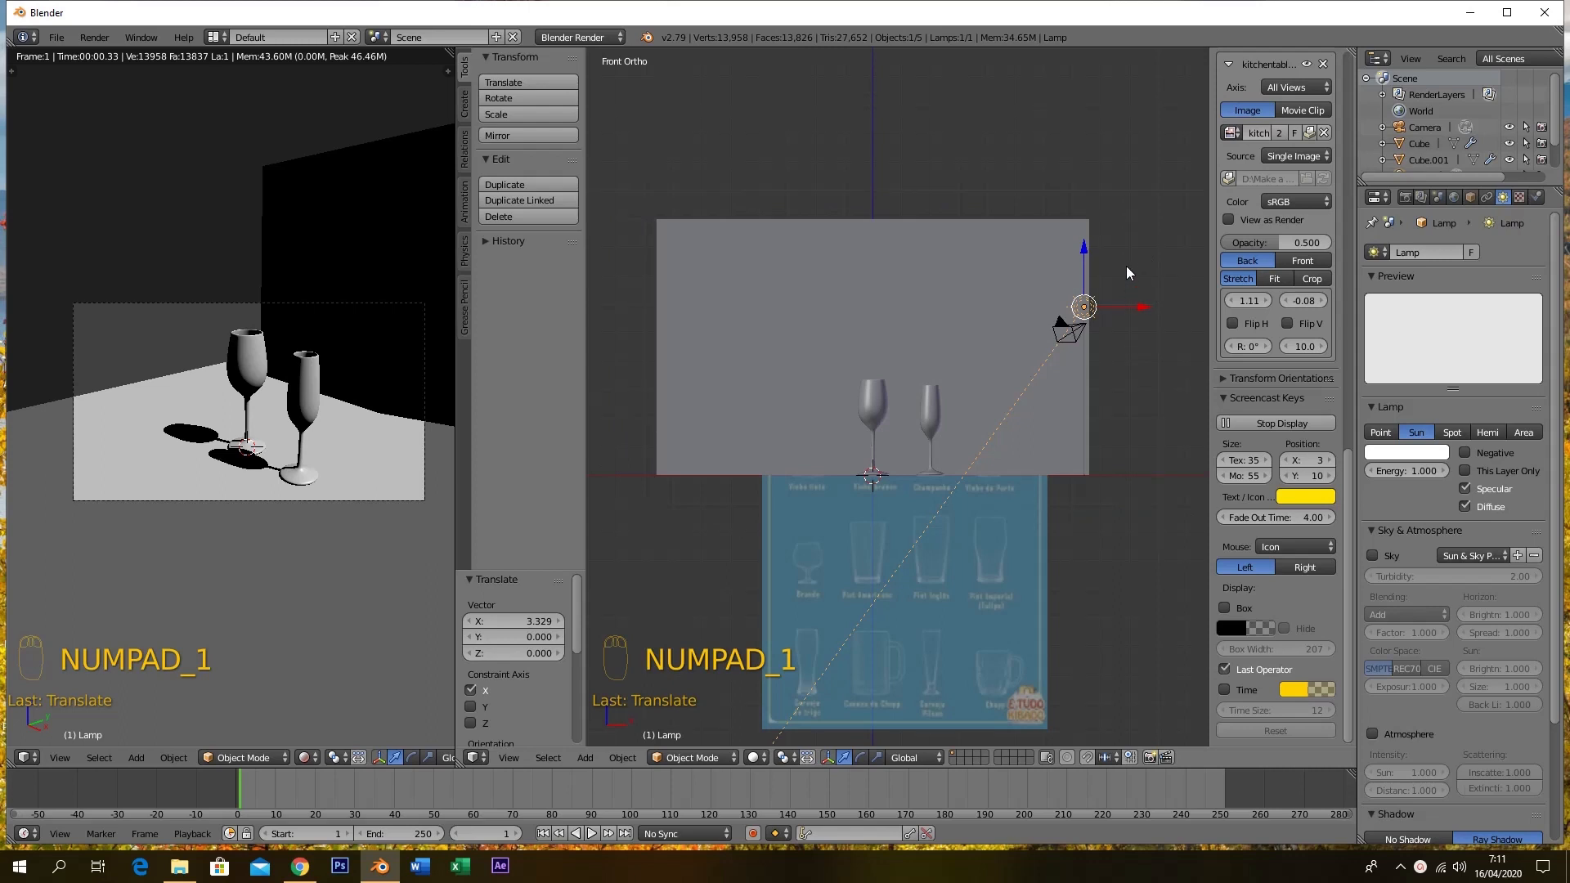
key(r)
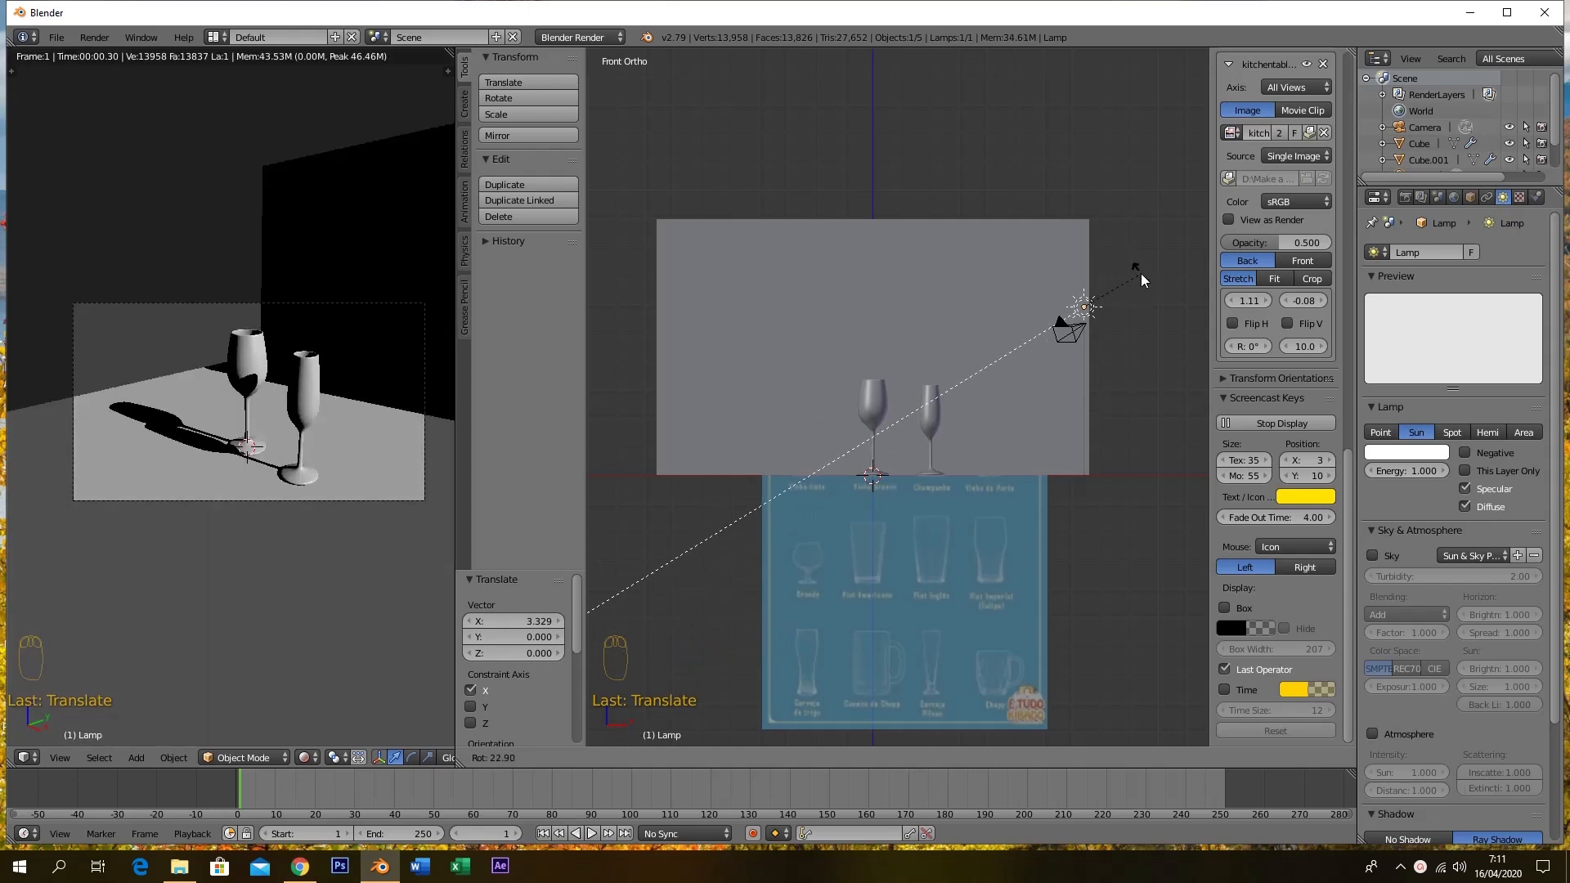
click(1141, 273)
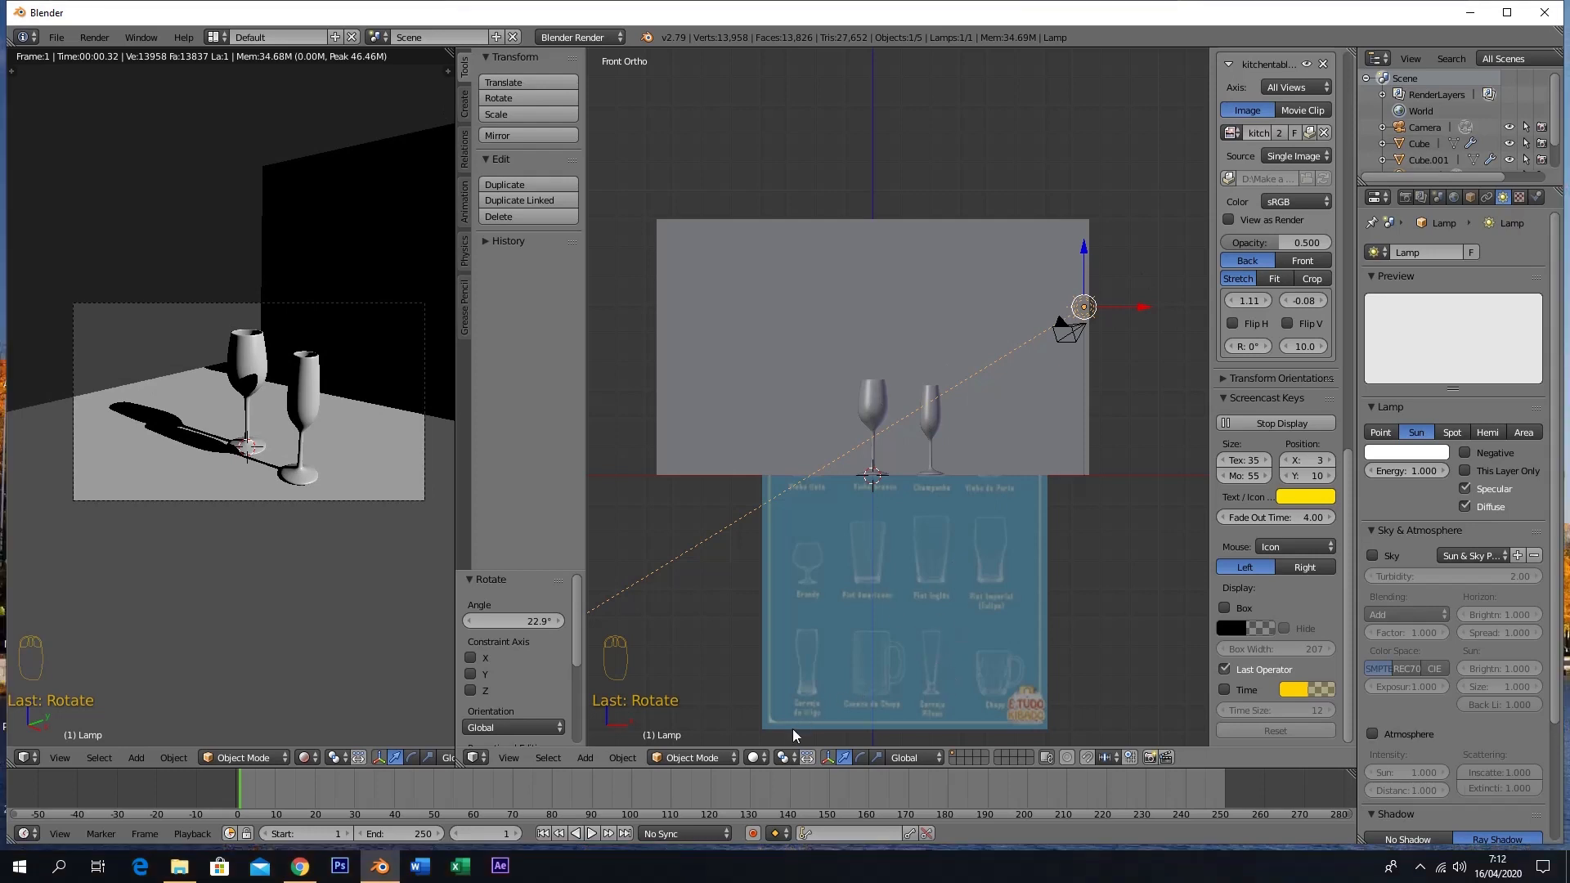
Bevel the edge between the backdrop plane's floor and wall by 0.533 with 9 segments, and shade the plane smooth
middle_drag(976, 486, 1033, 522)
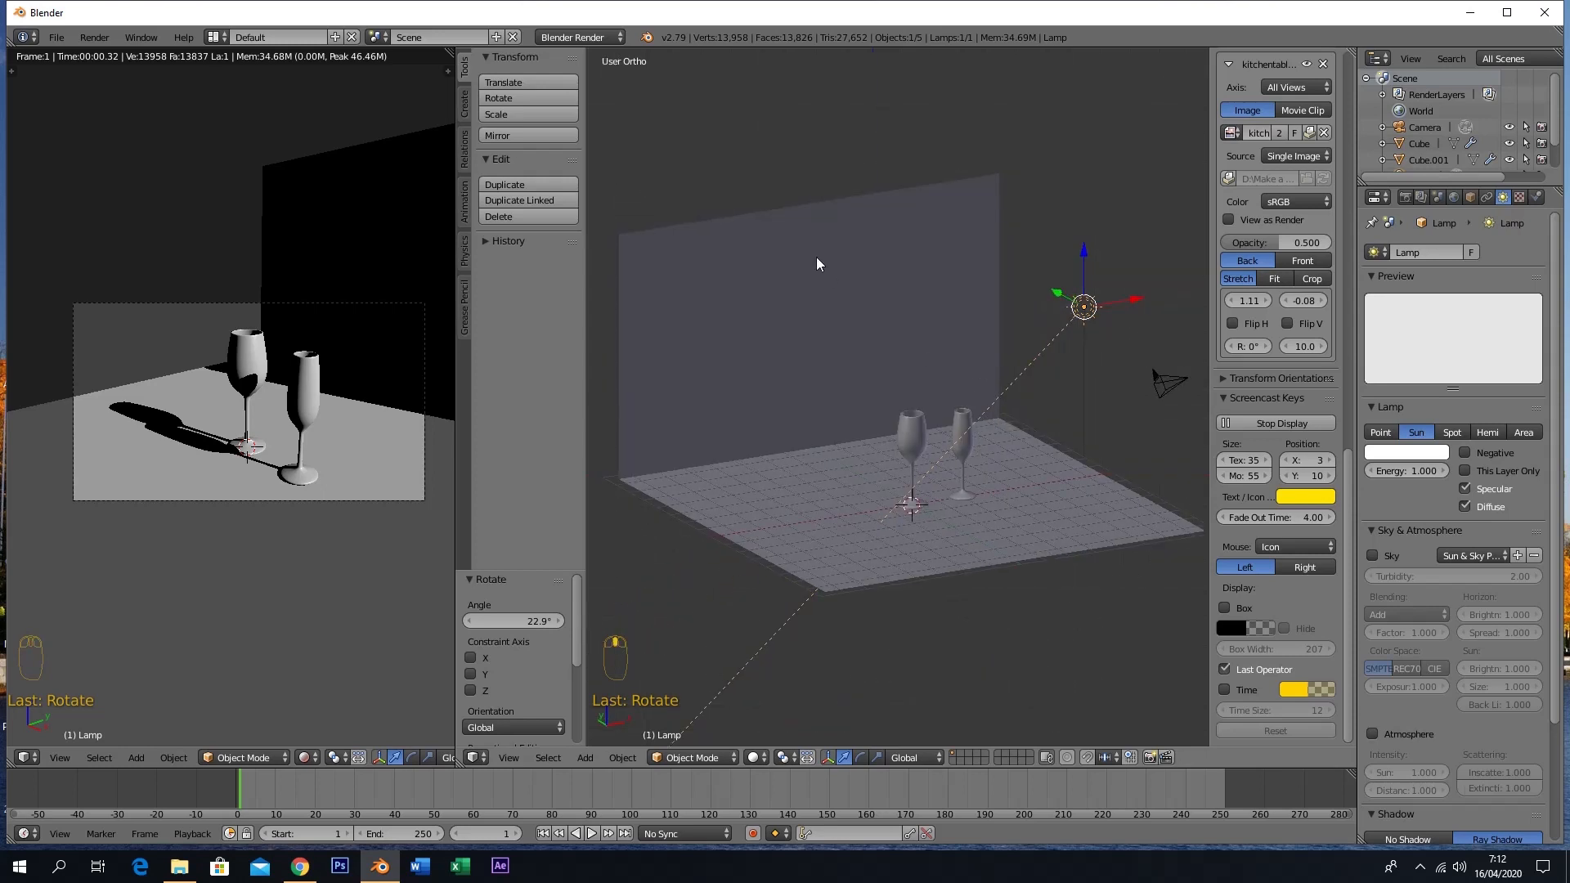
right_click(772, 195)
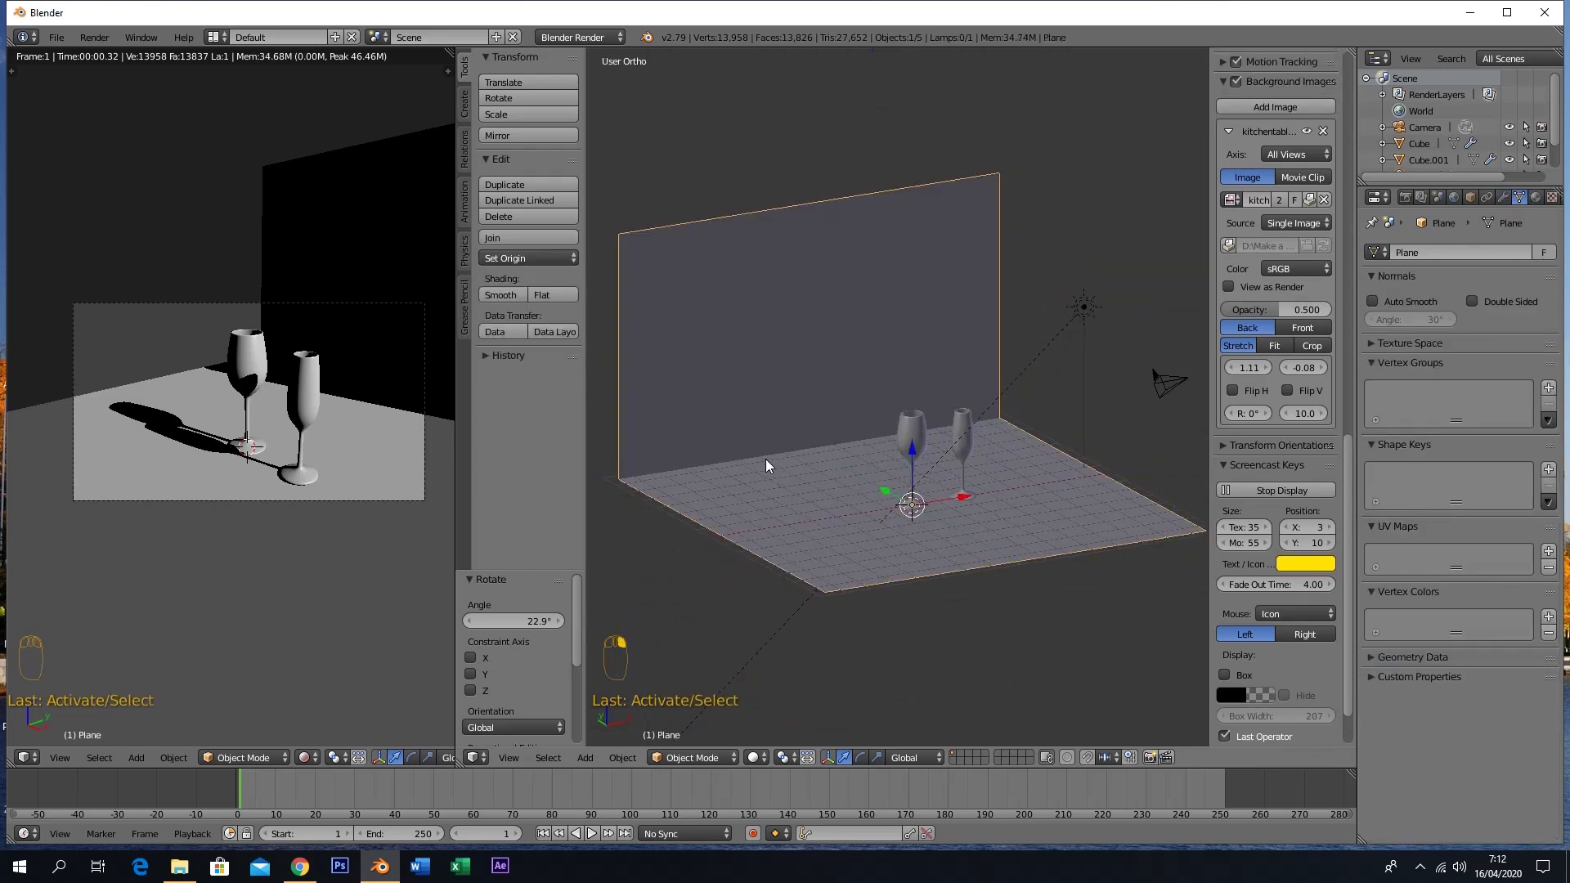
key(Tab)
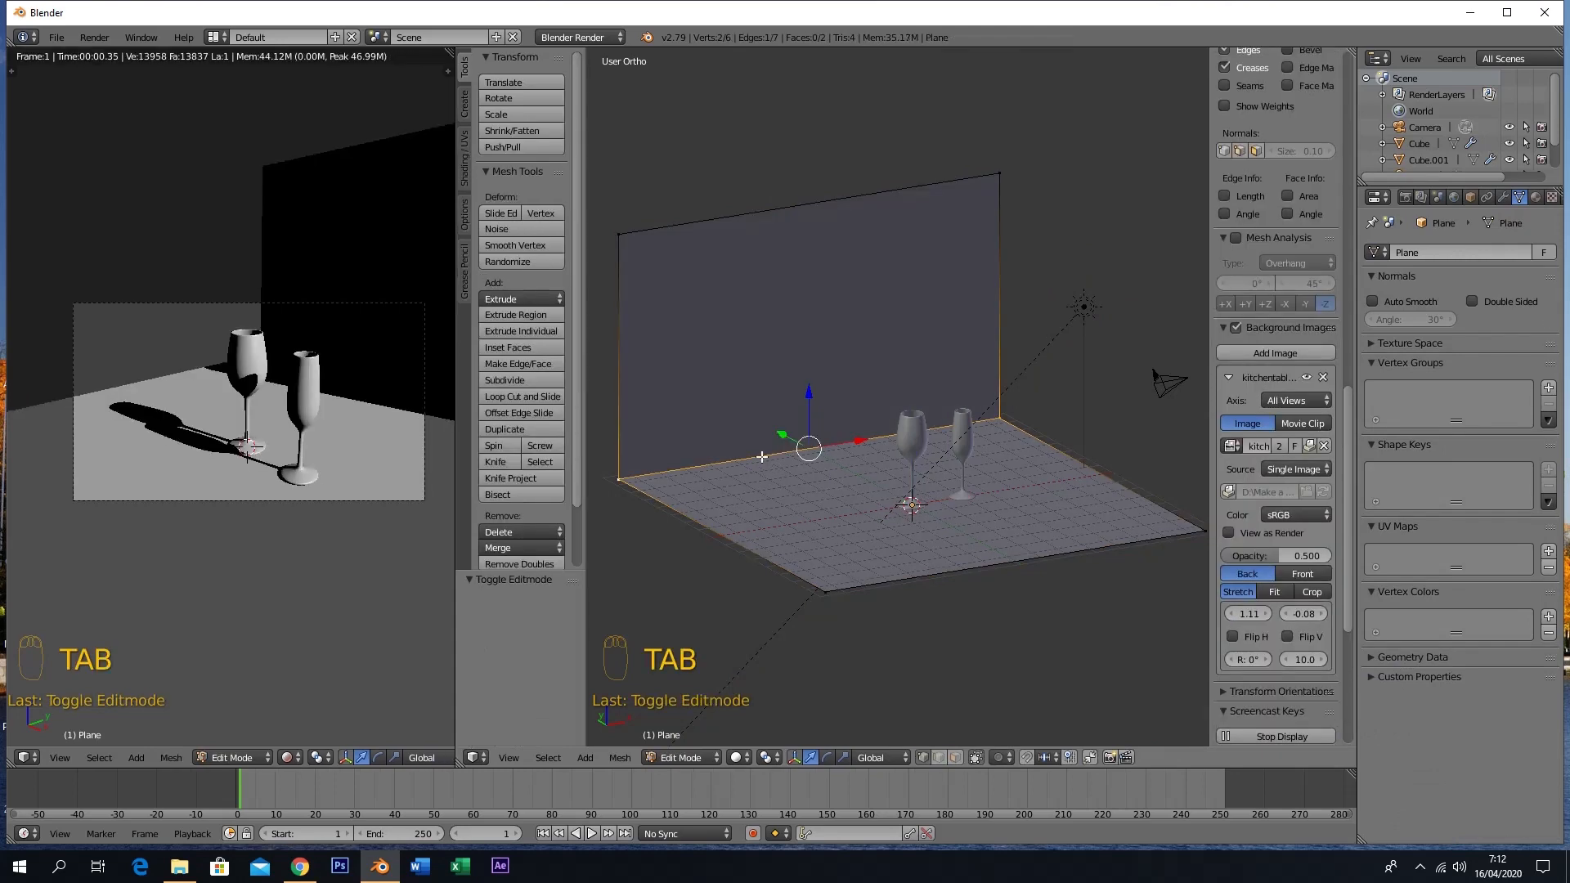
right_click(625, 484)
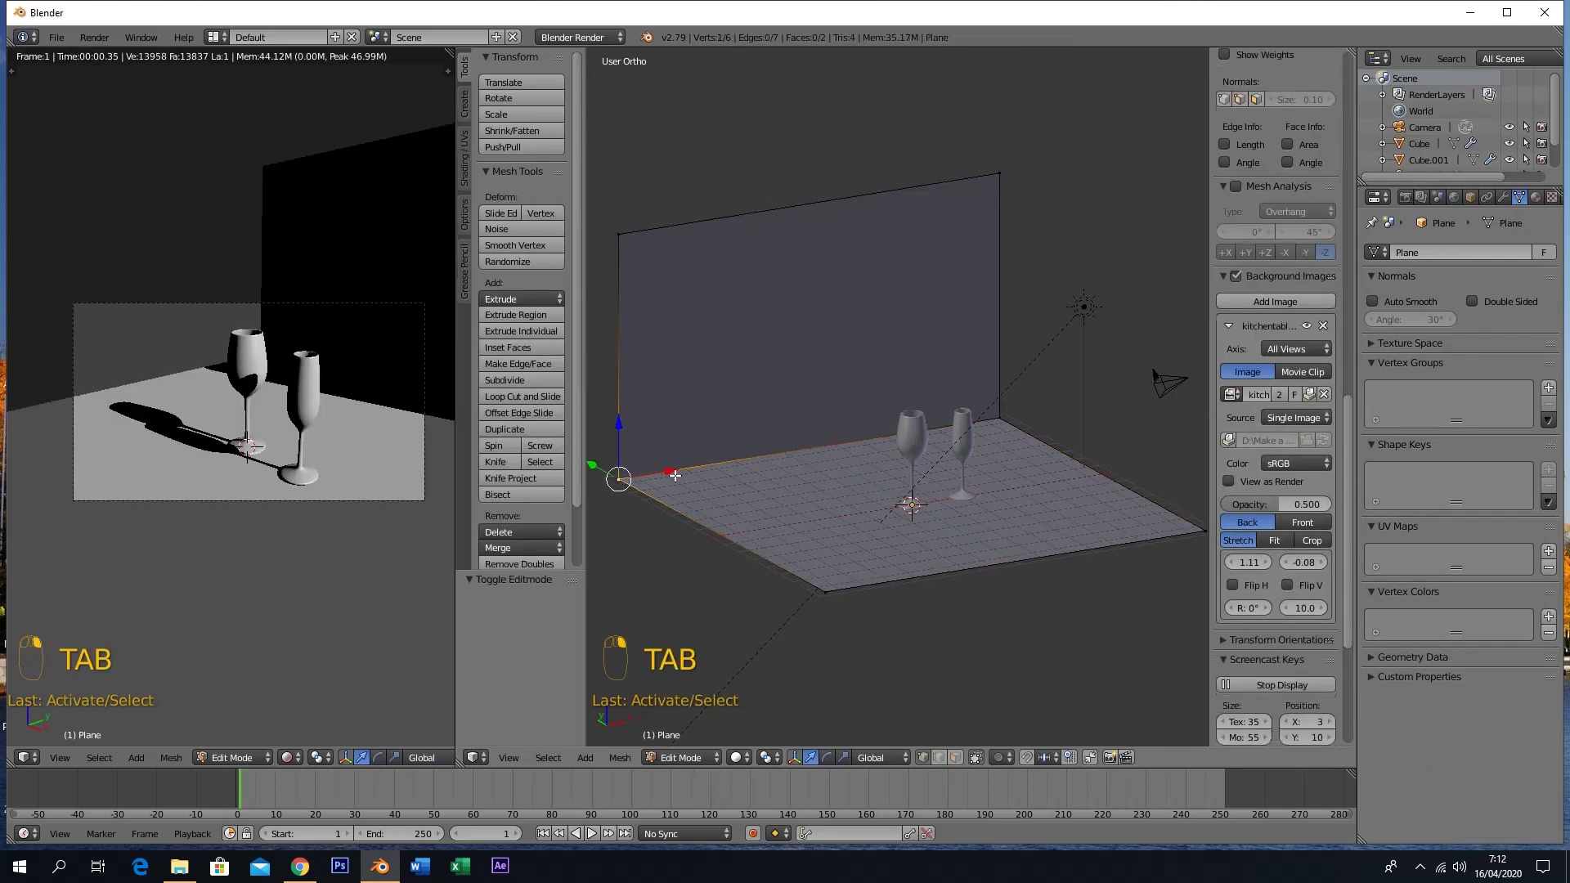
shift+right_click(1001, 416)
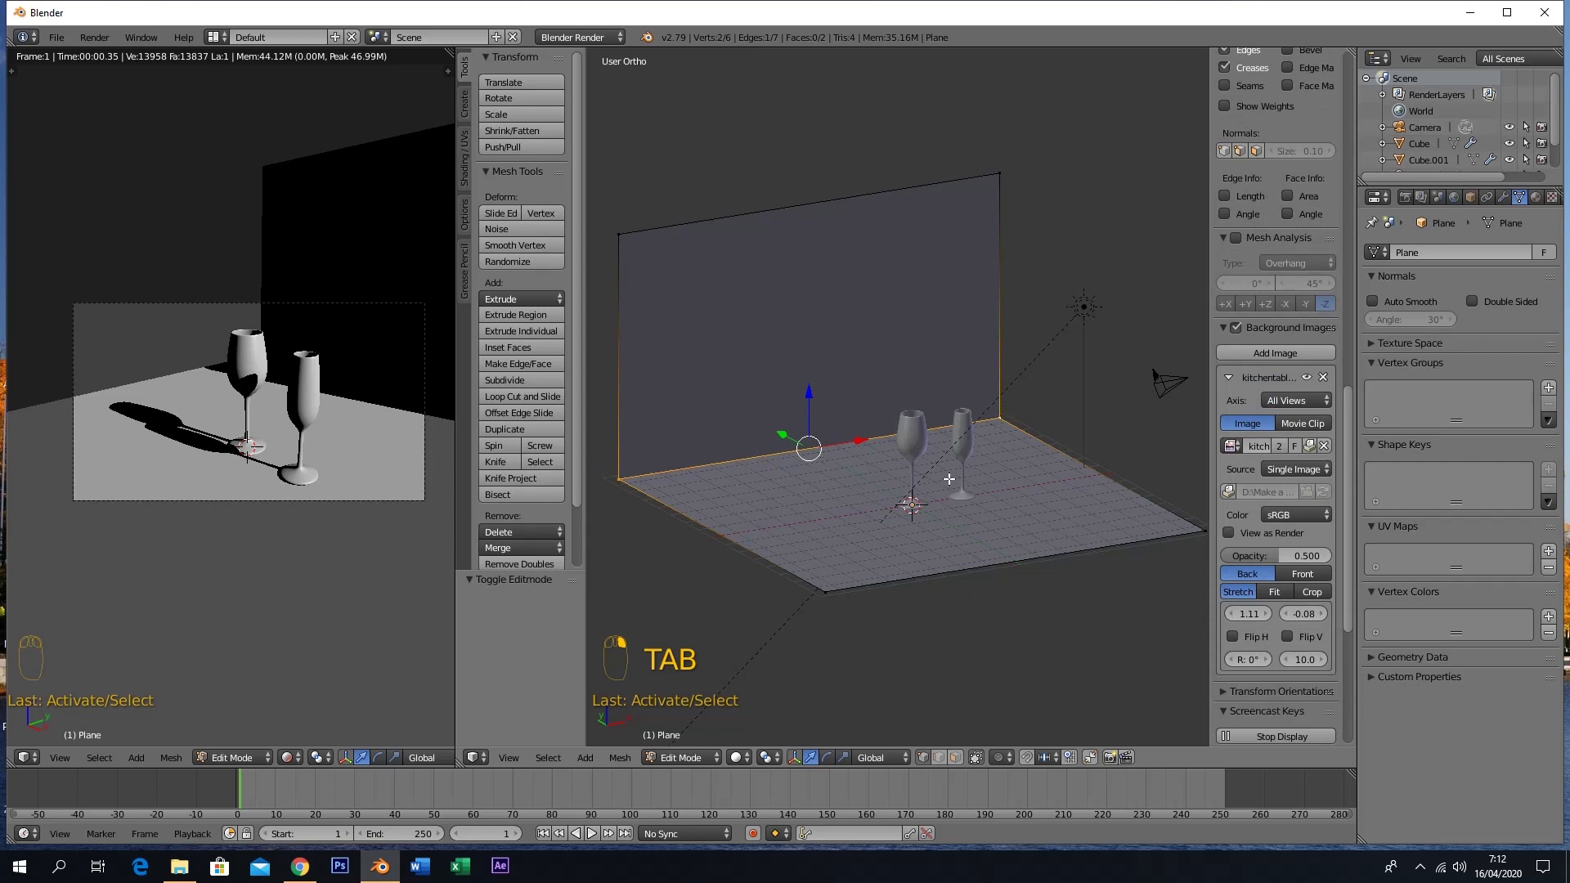
middle_drag(953, 474, 960, 510)
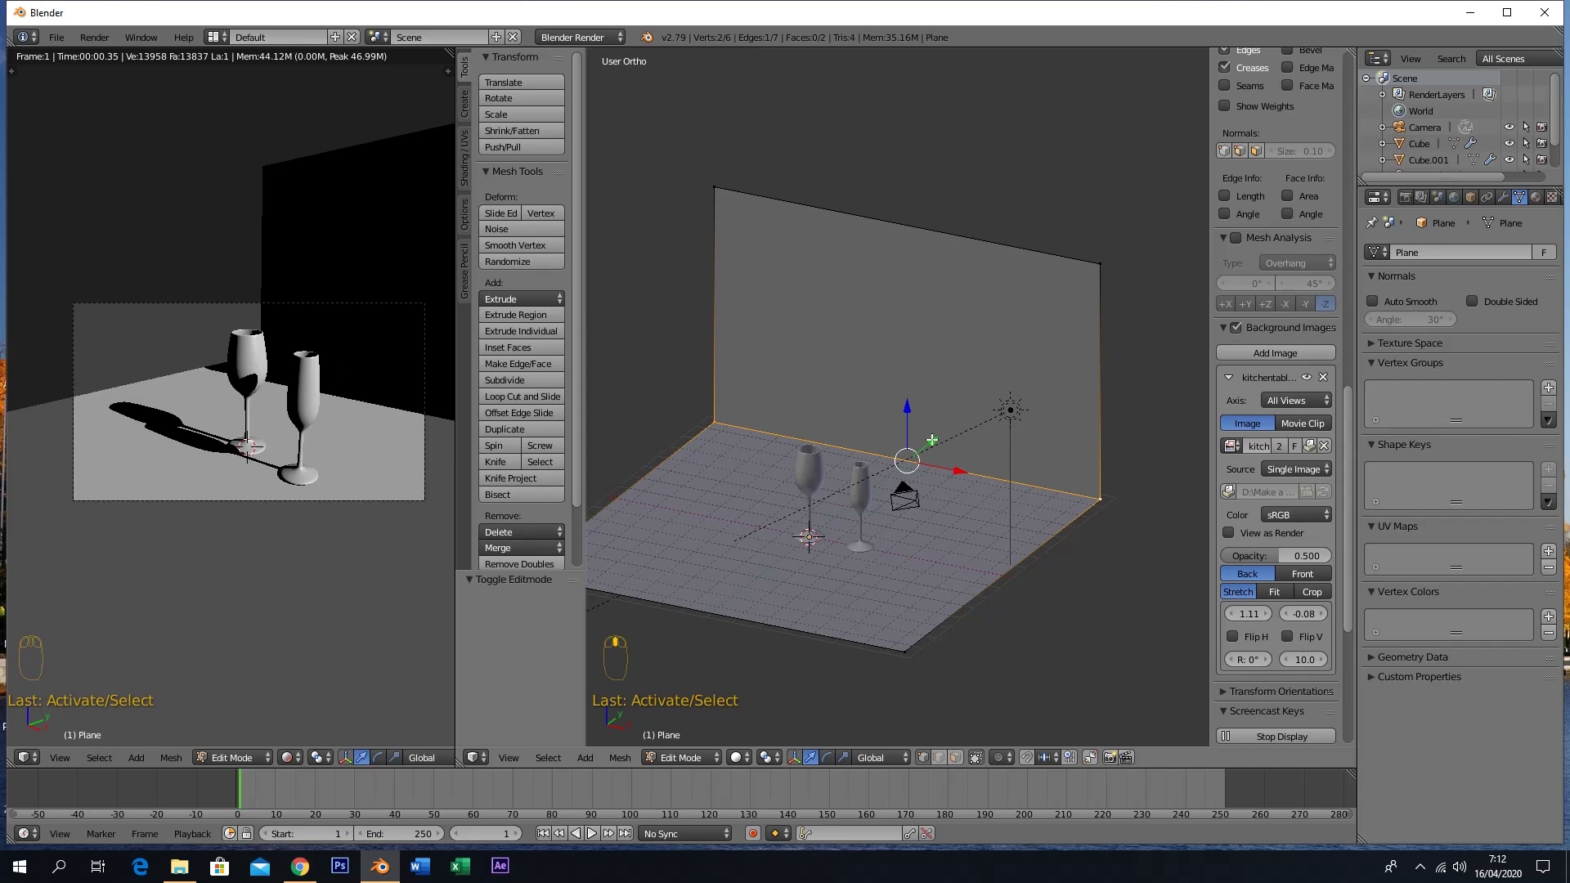
key(ctrl+b)
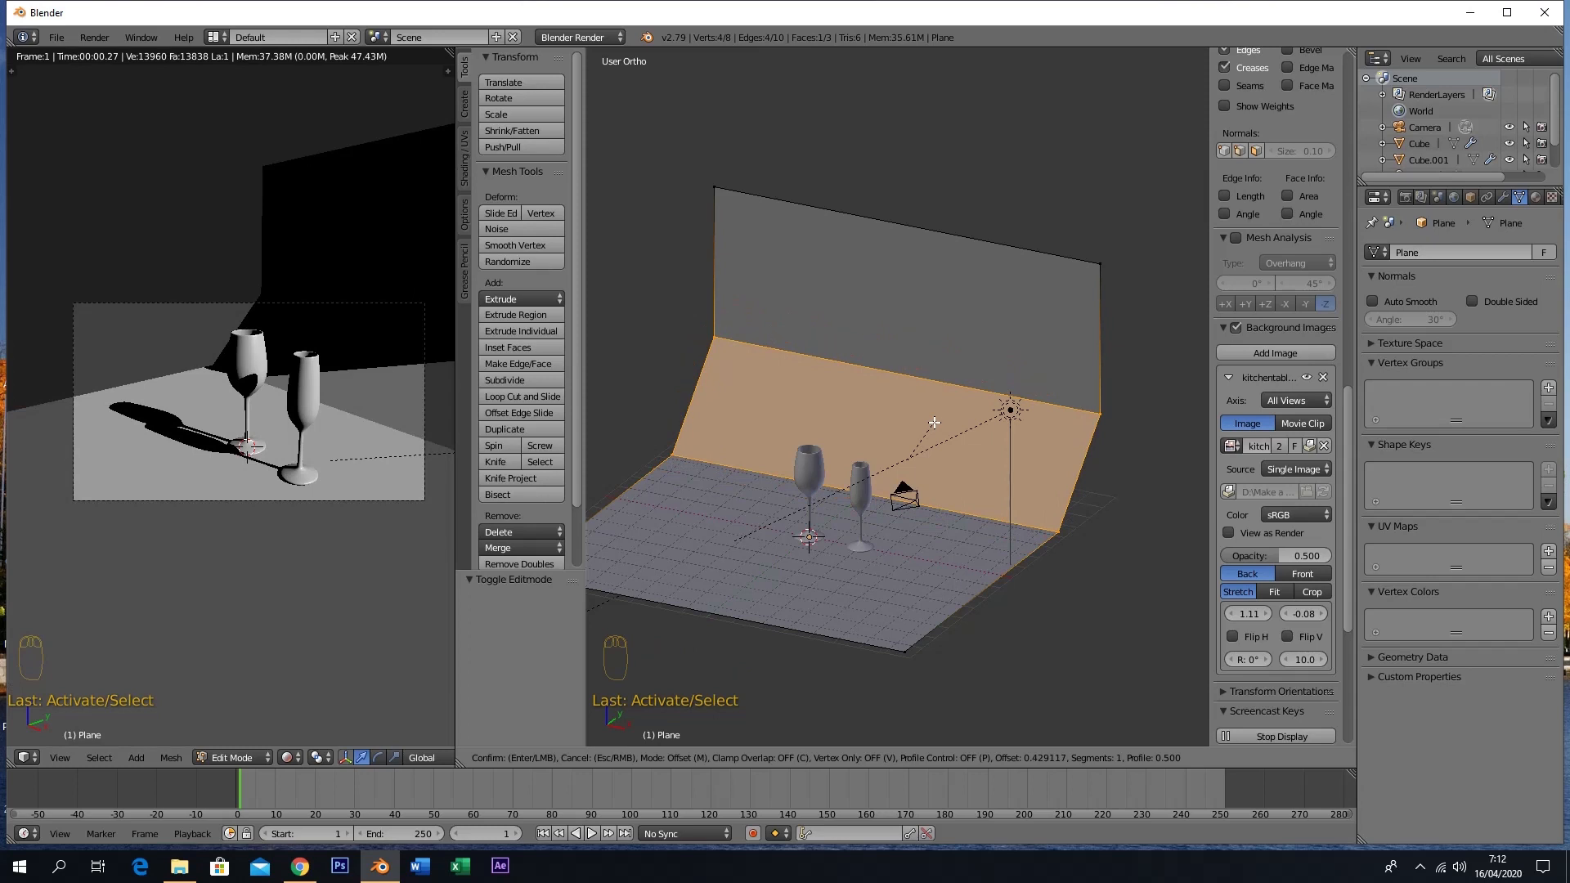
scroll(937, 423, up, 1)
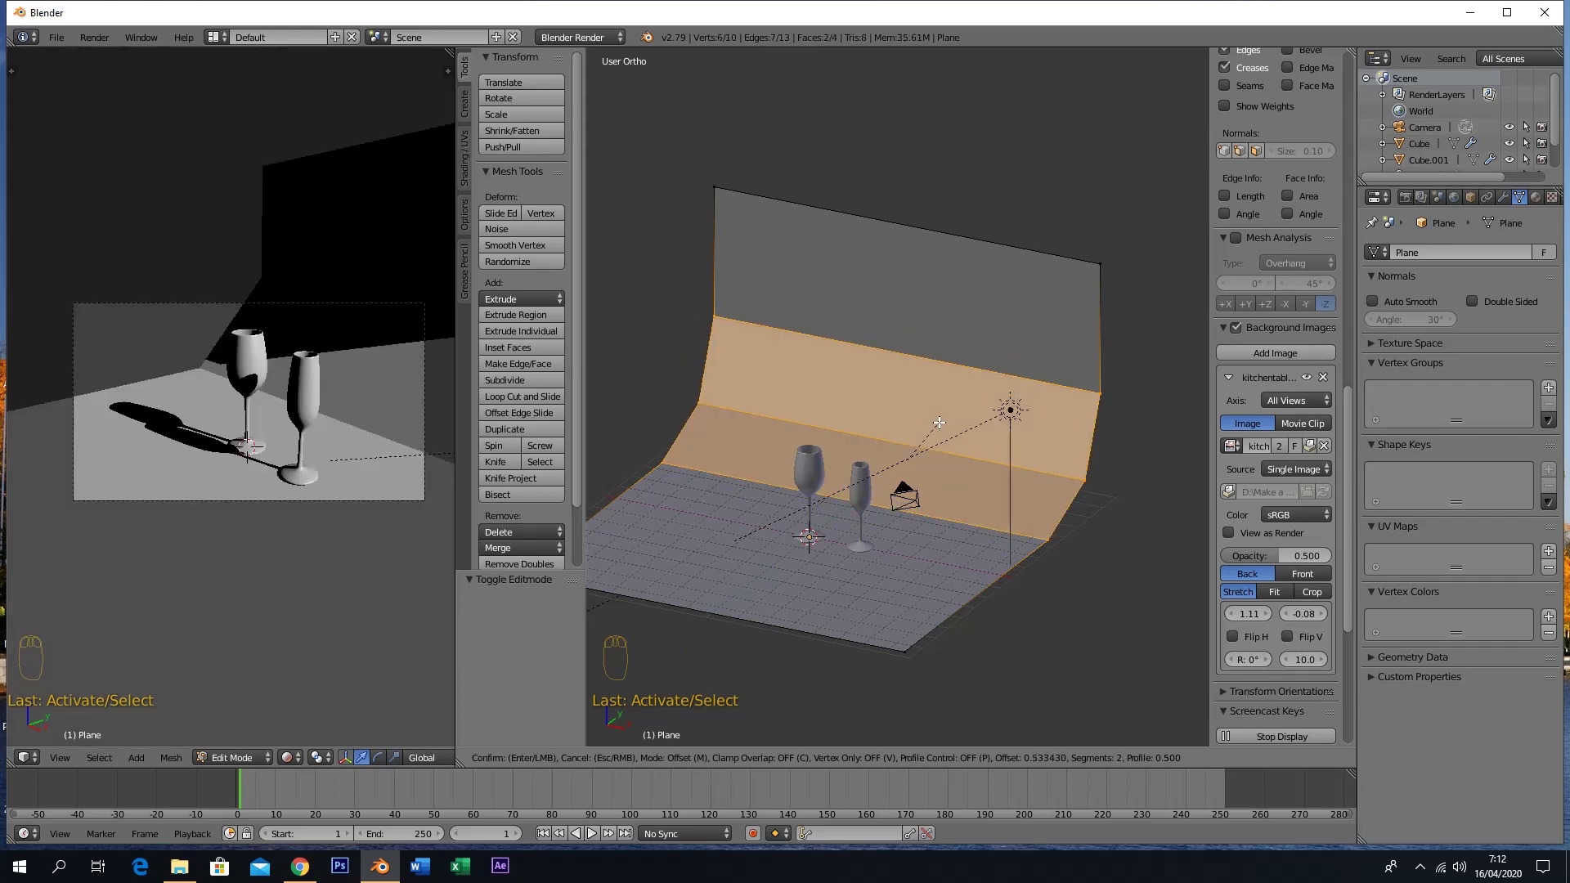
scroll(939, 423, up, 5)
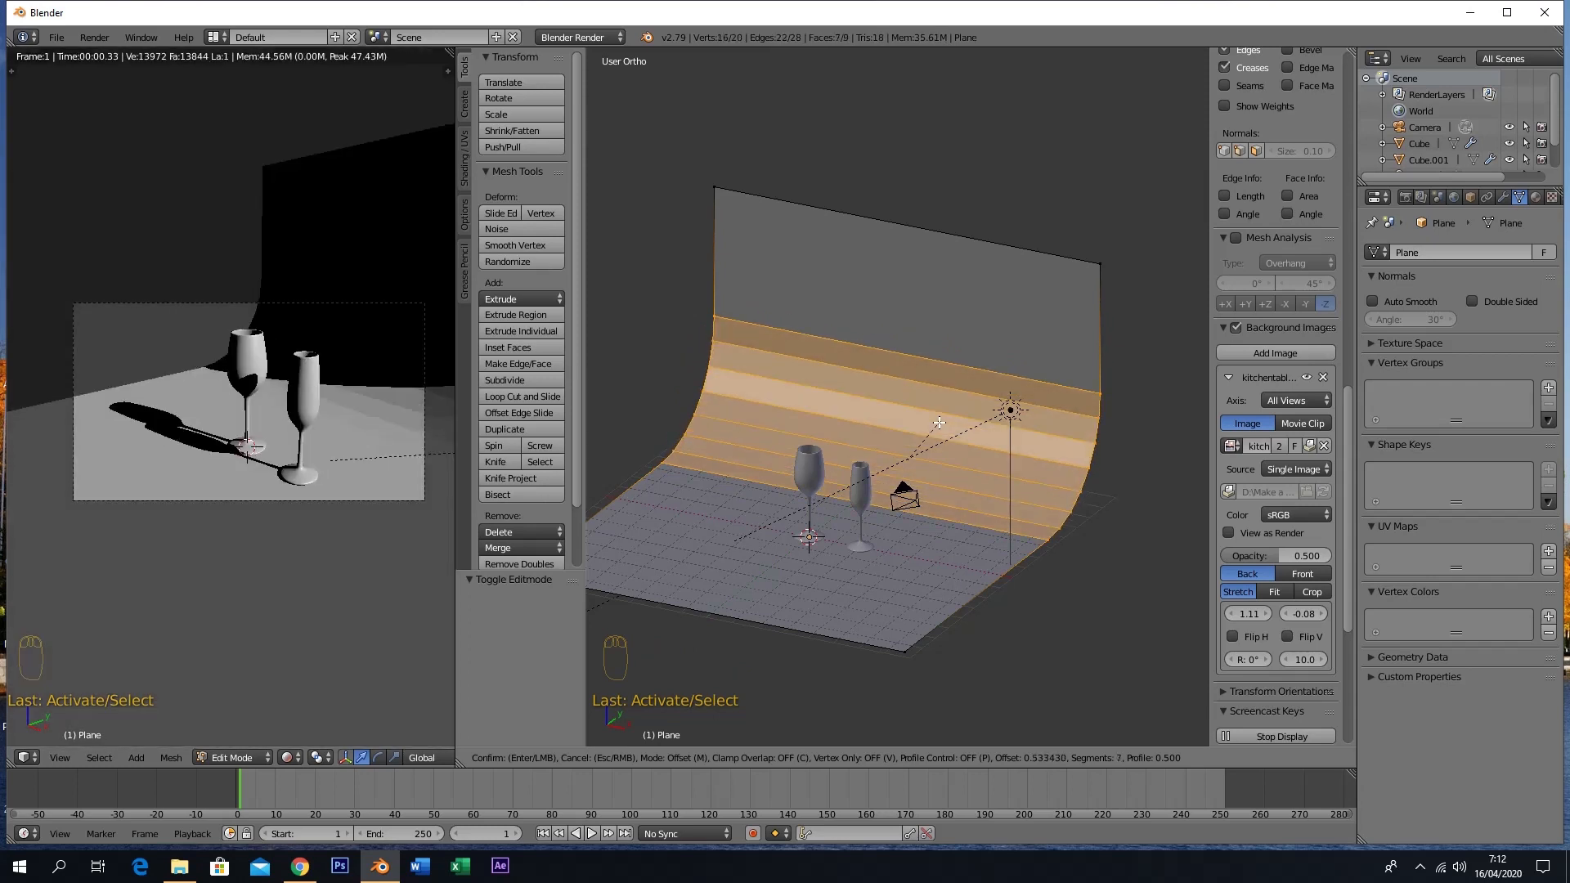
scroll(938, 423, up, 1)
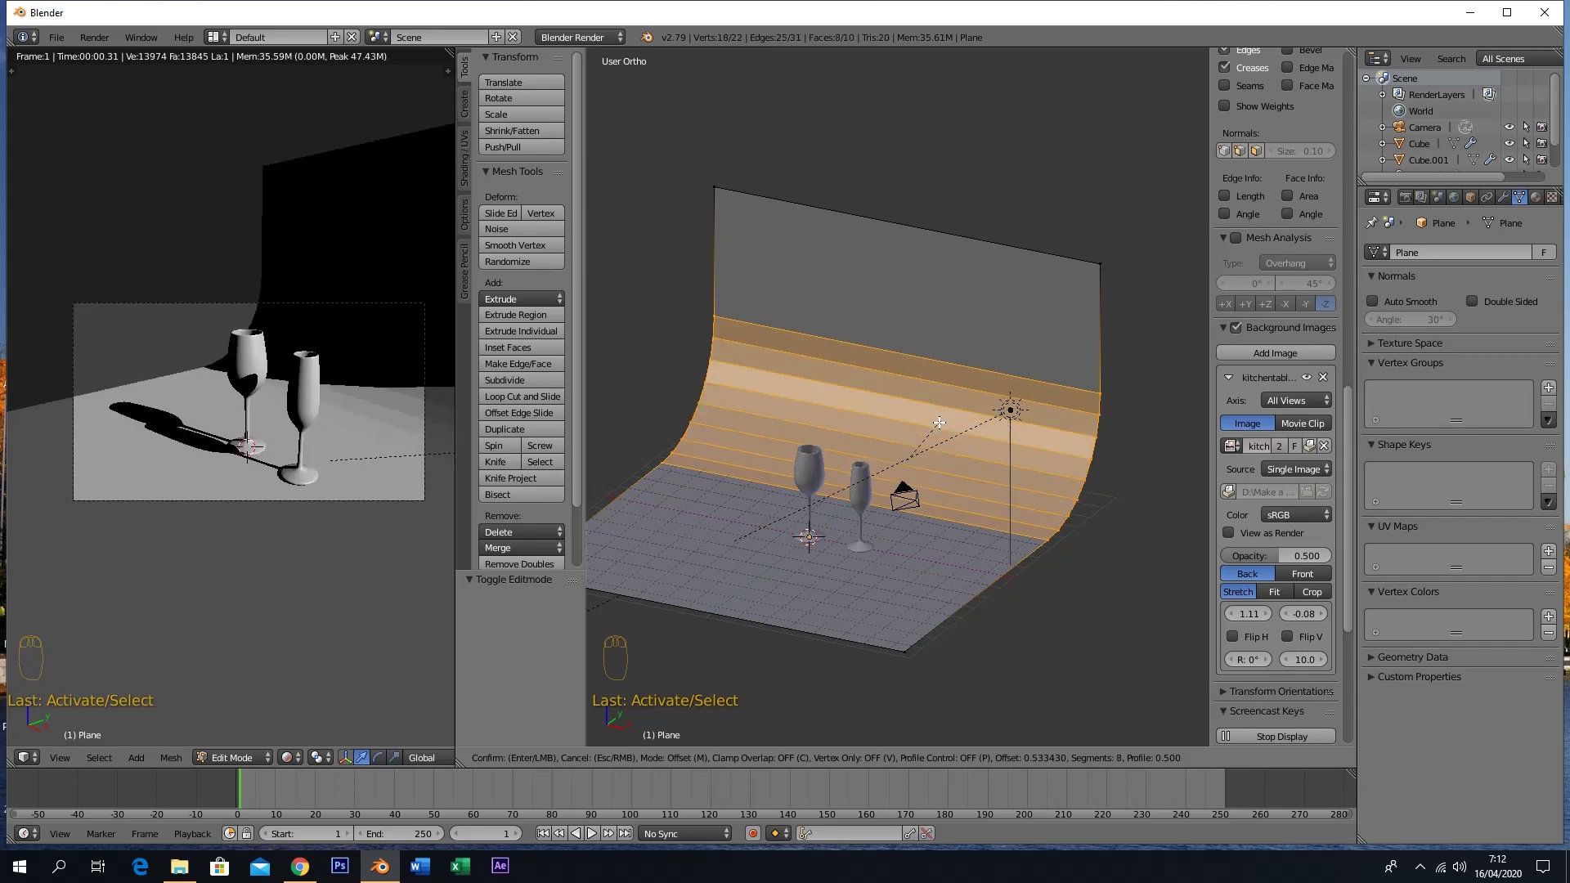
scroll(938, 423, up, 1)
click(939, 423)
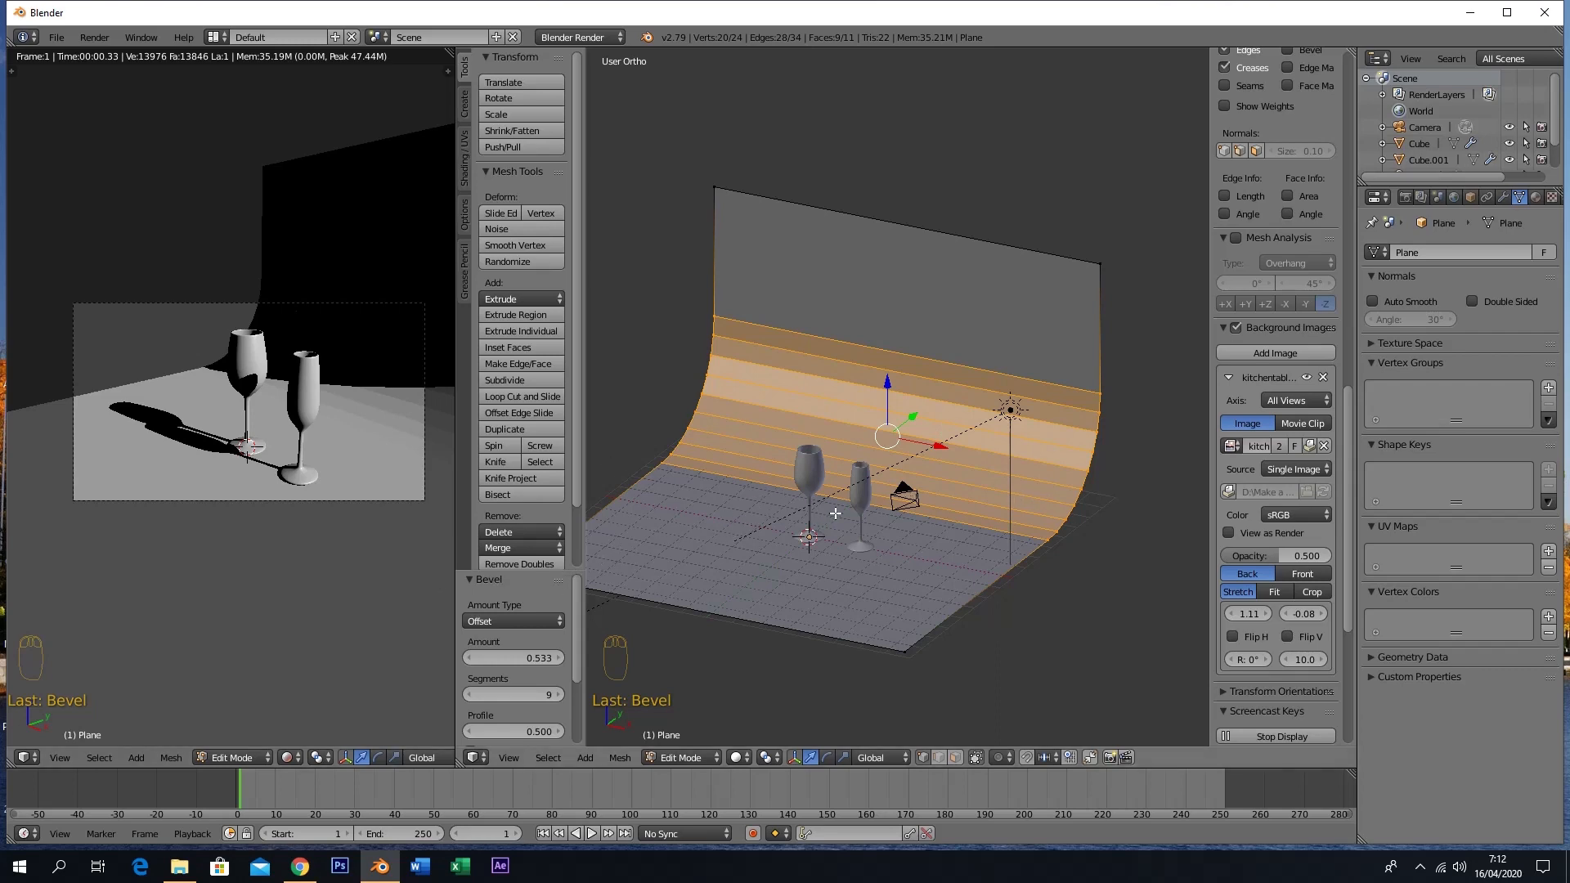
key(Tab)
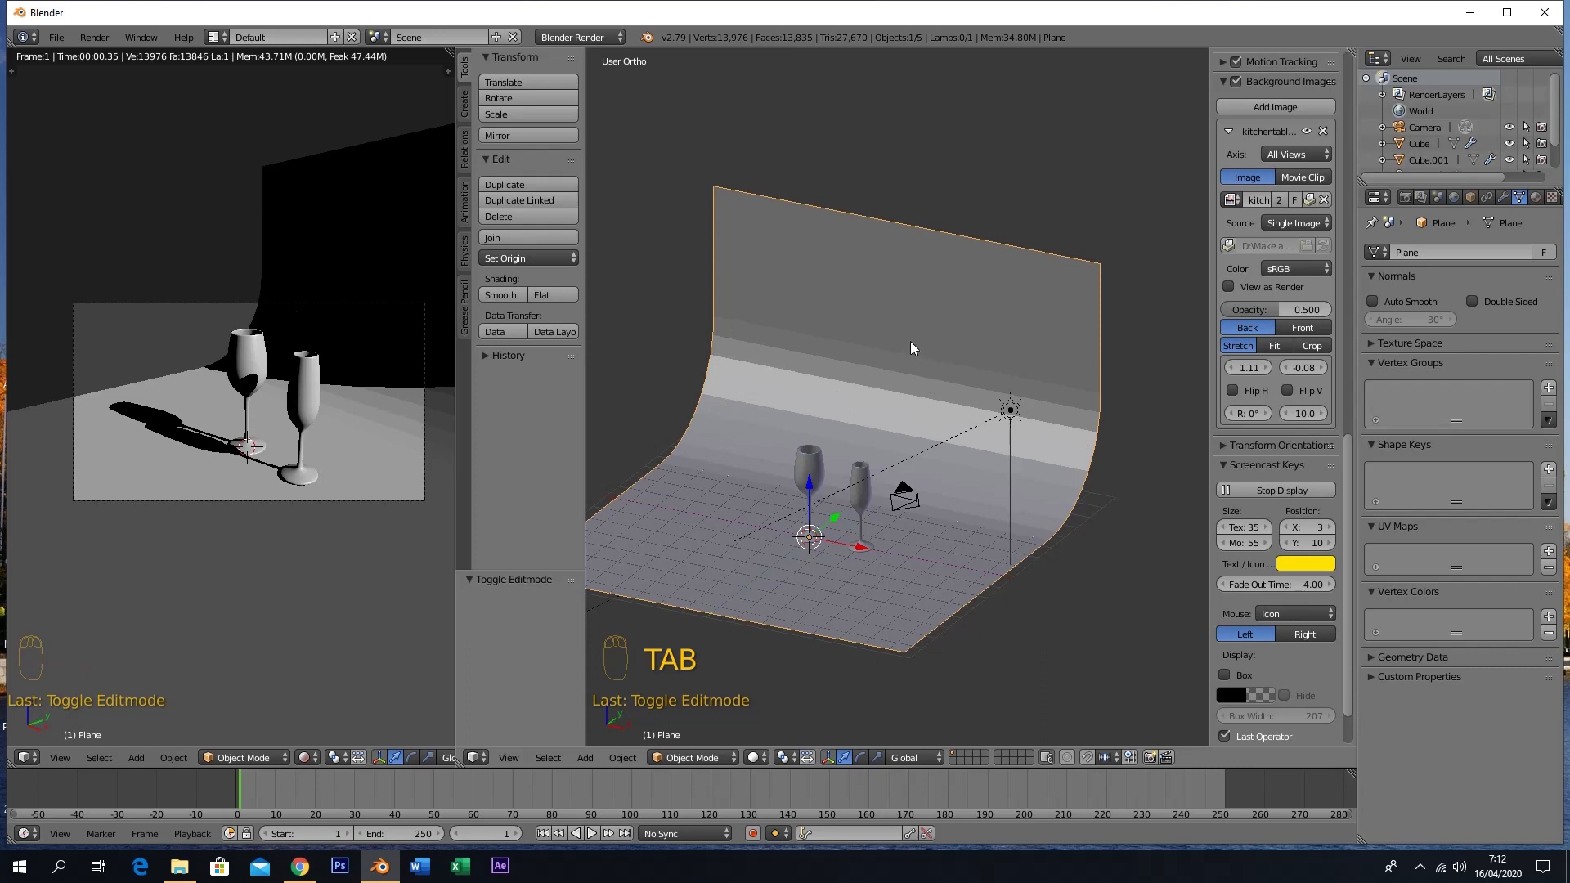
click(503, 295)
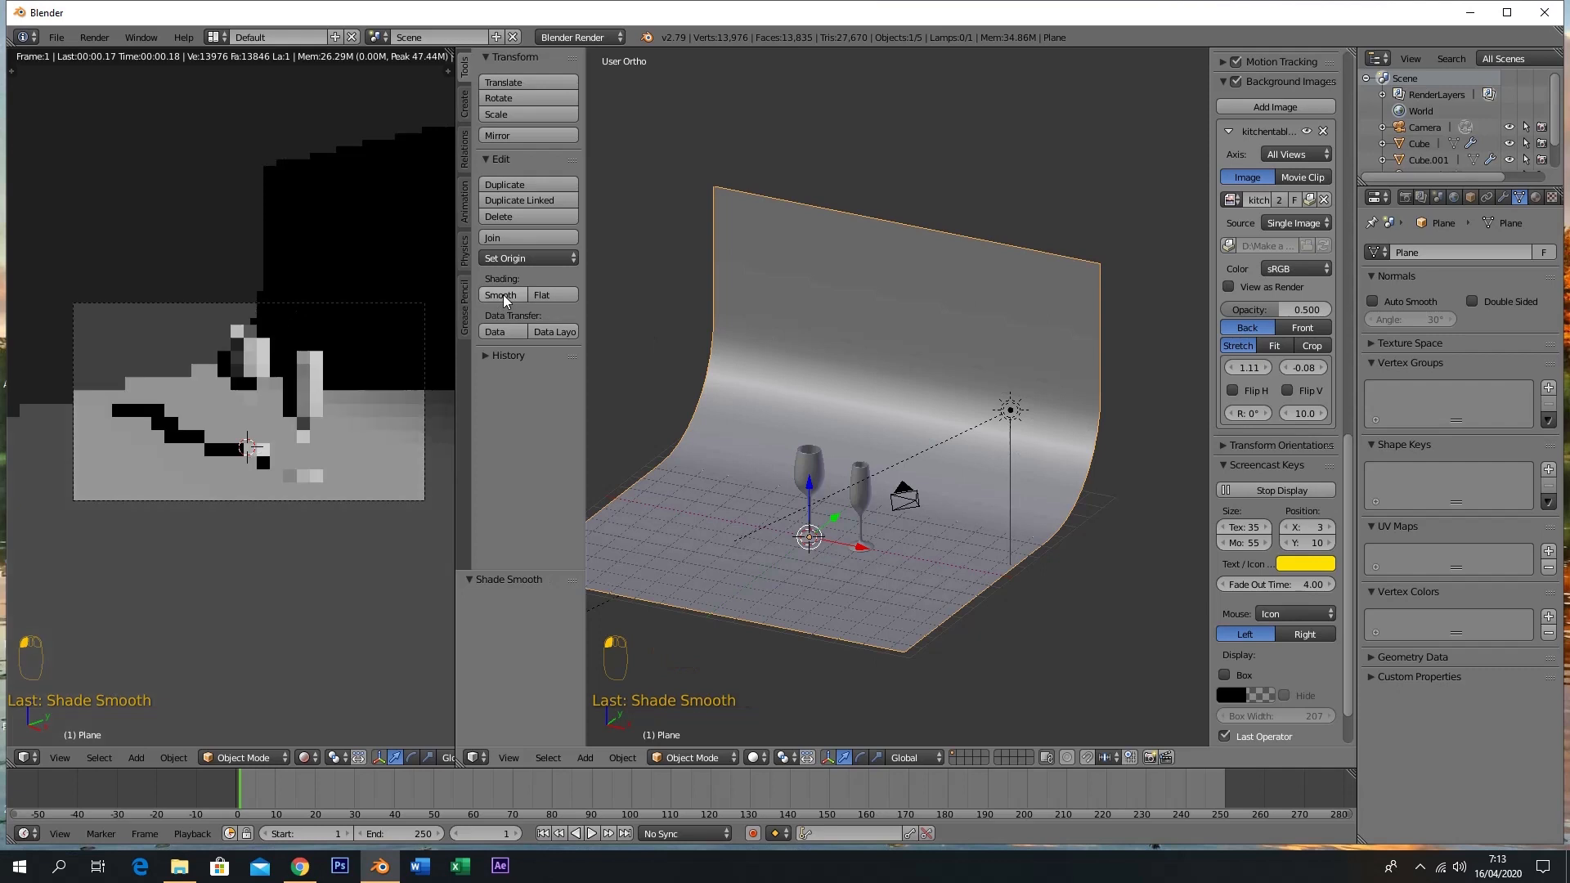
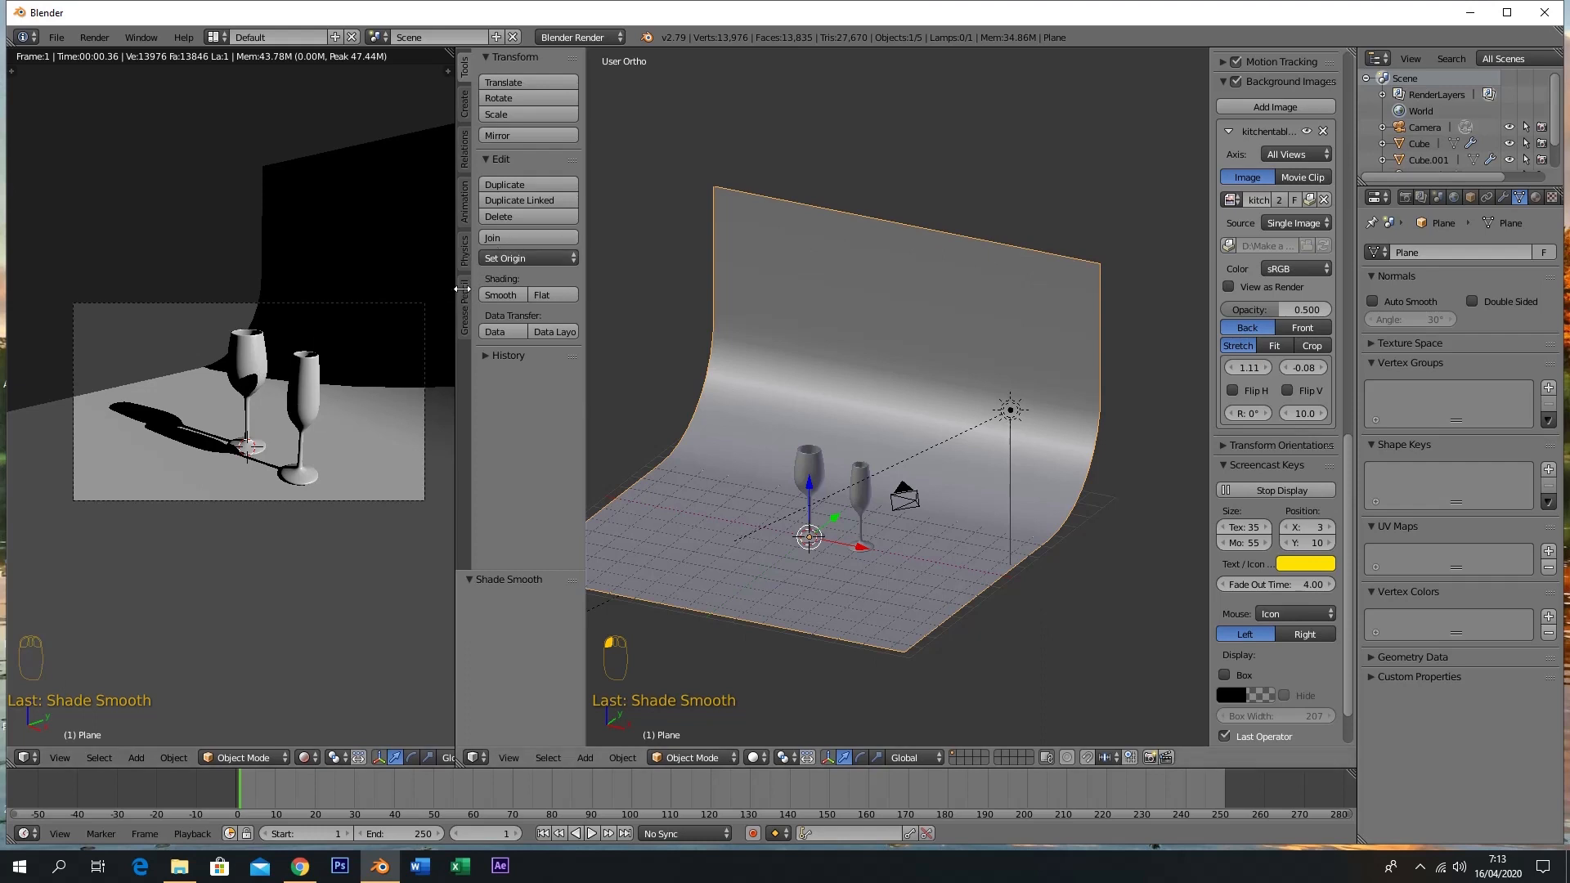
Lock the camera to the view in the rendered viewport and orbit it towards the front of the glasses
key(n)
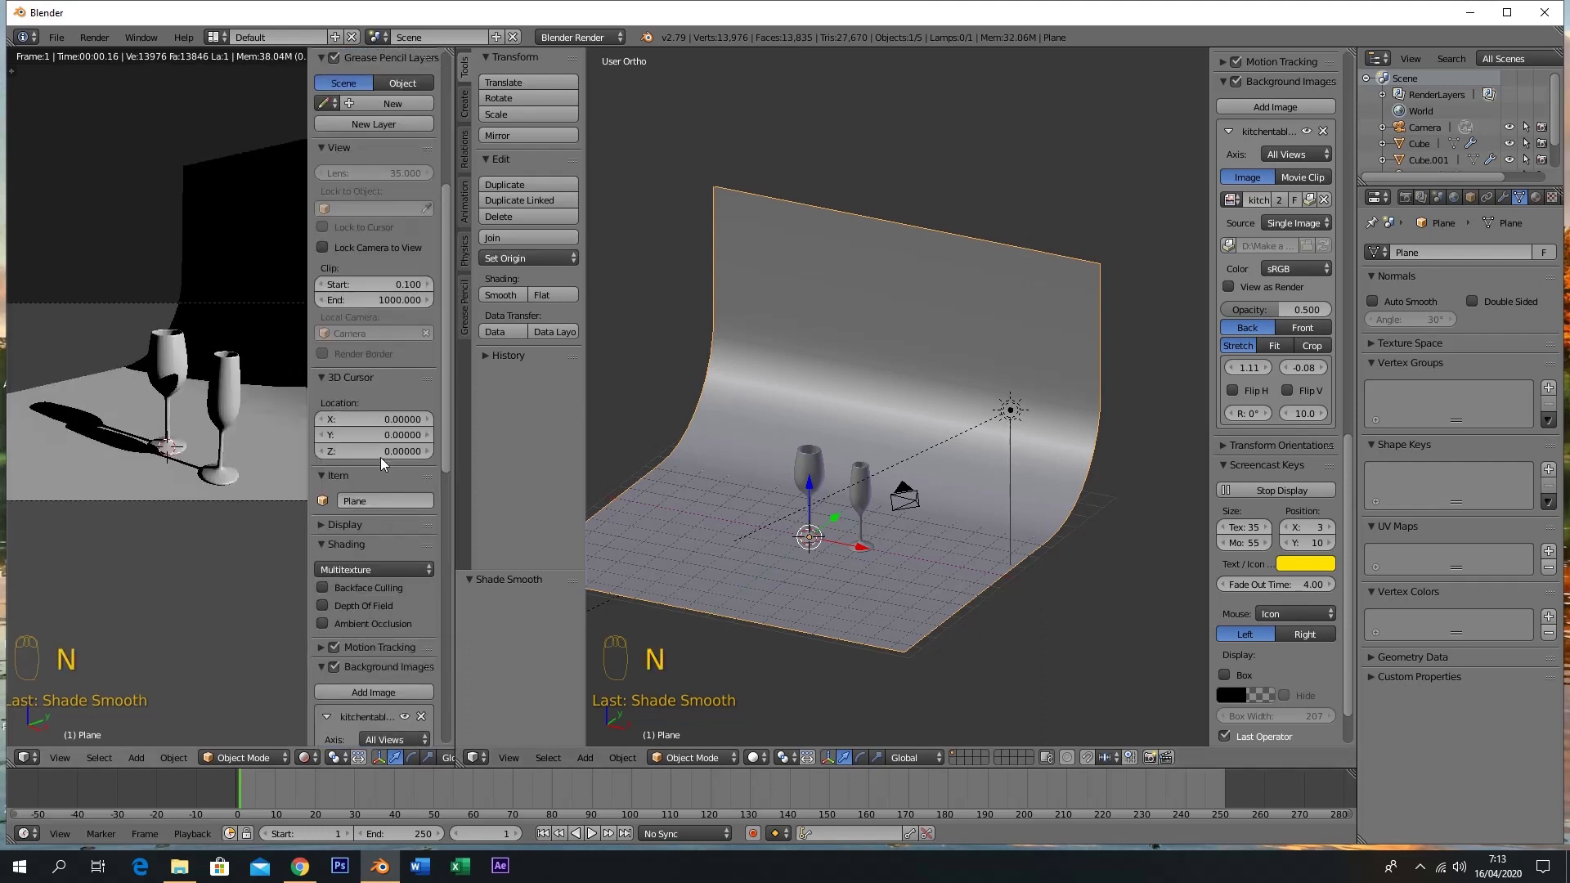
click(350, 249)
scroll(251, 429, down, 2)
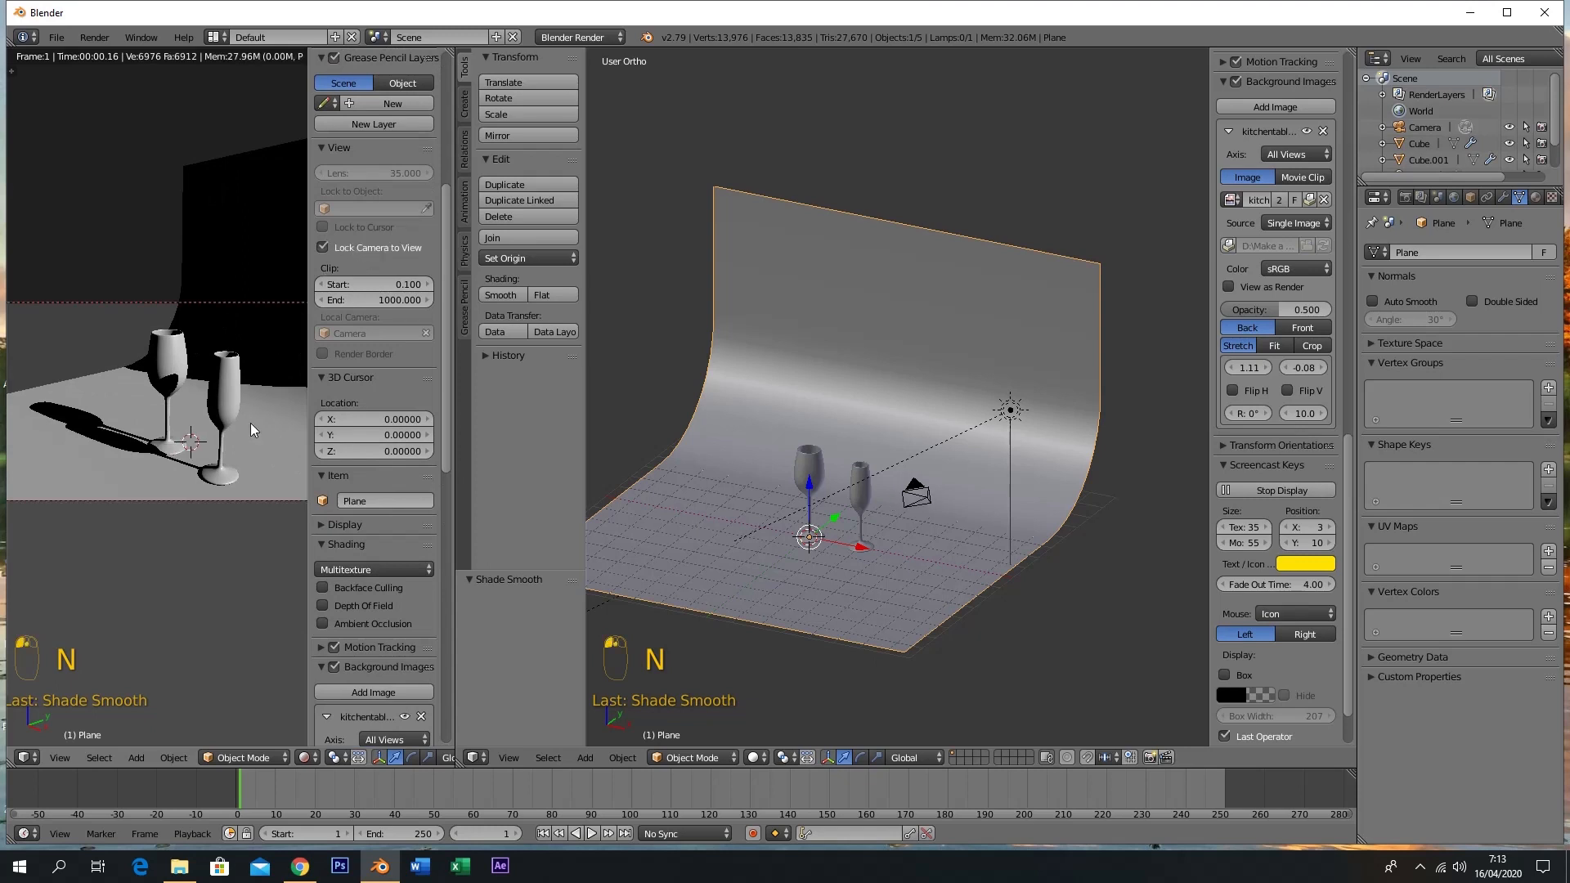
scroll(251, 429, up, 2)
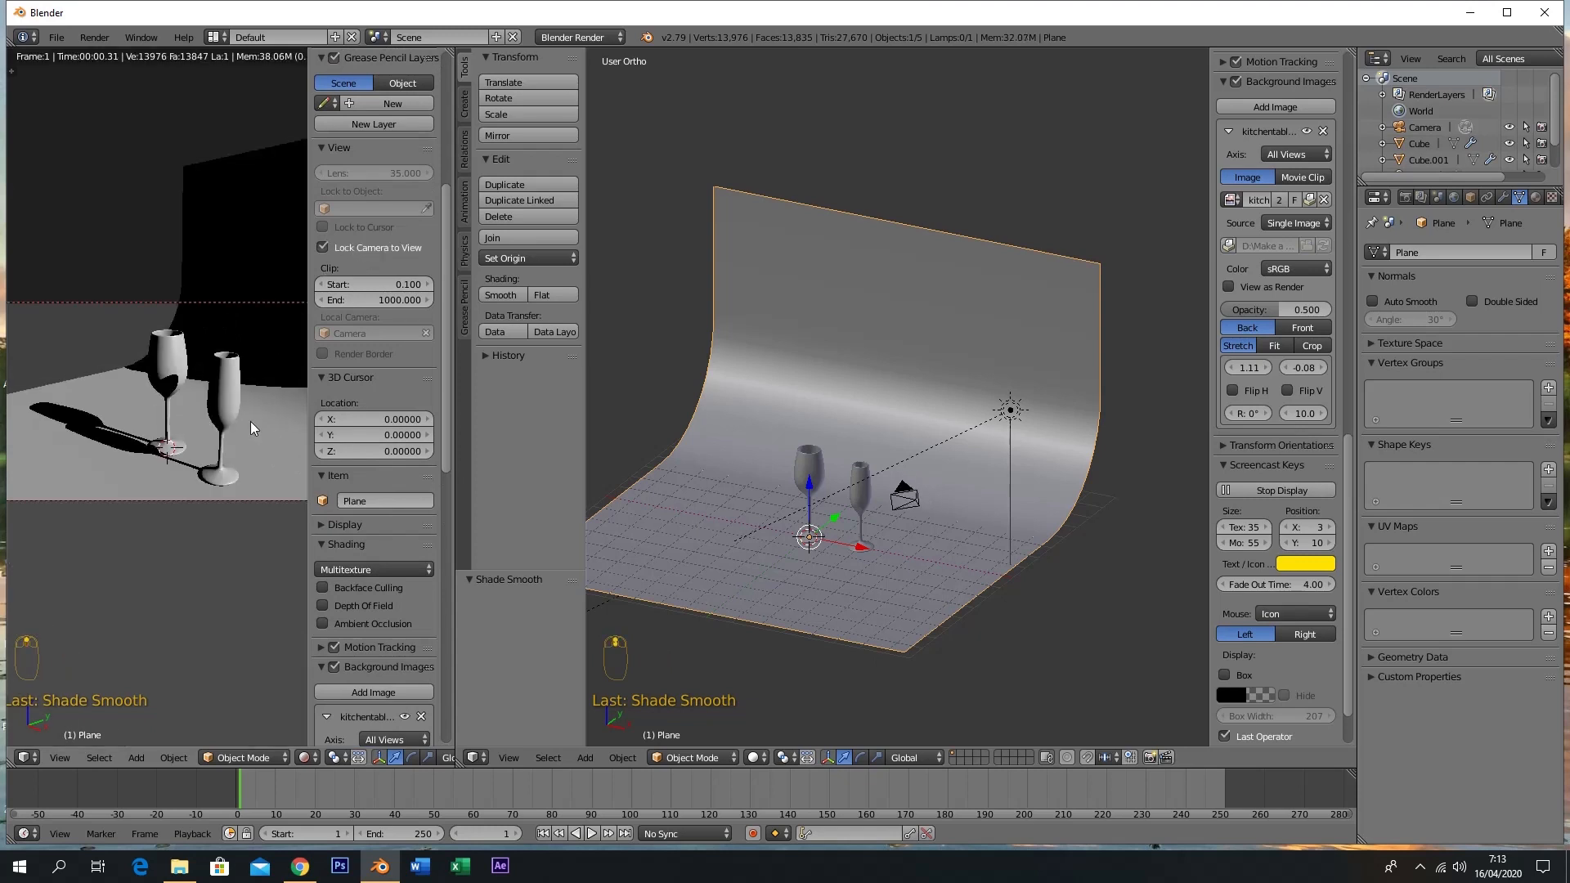
middle_drag(250, 421, 282, 419)
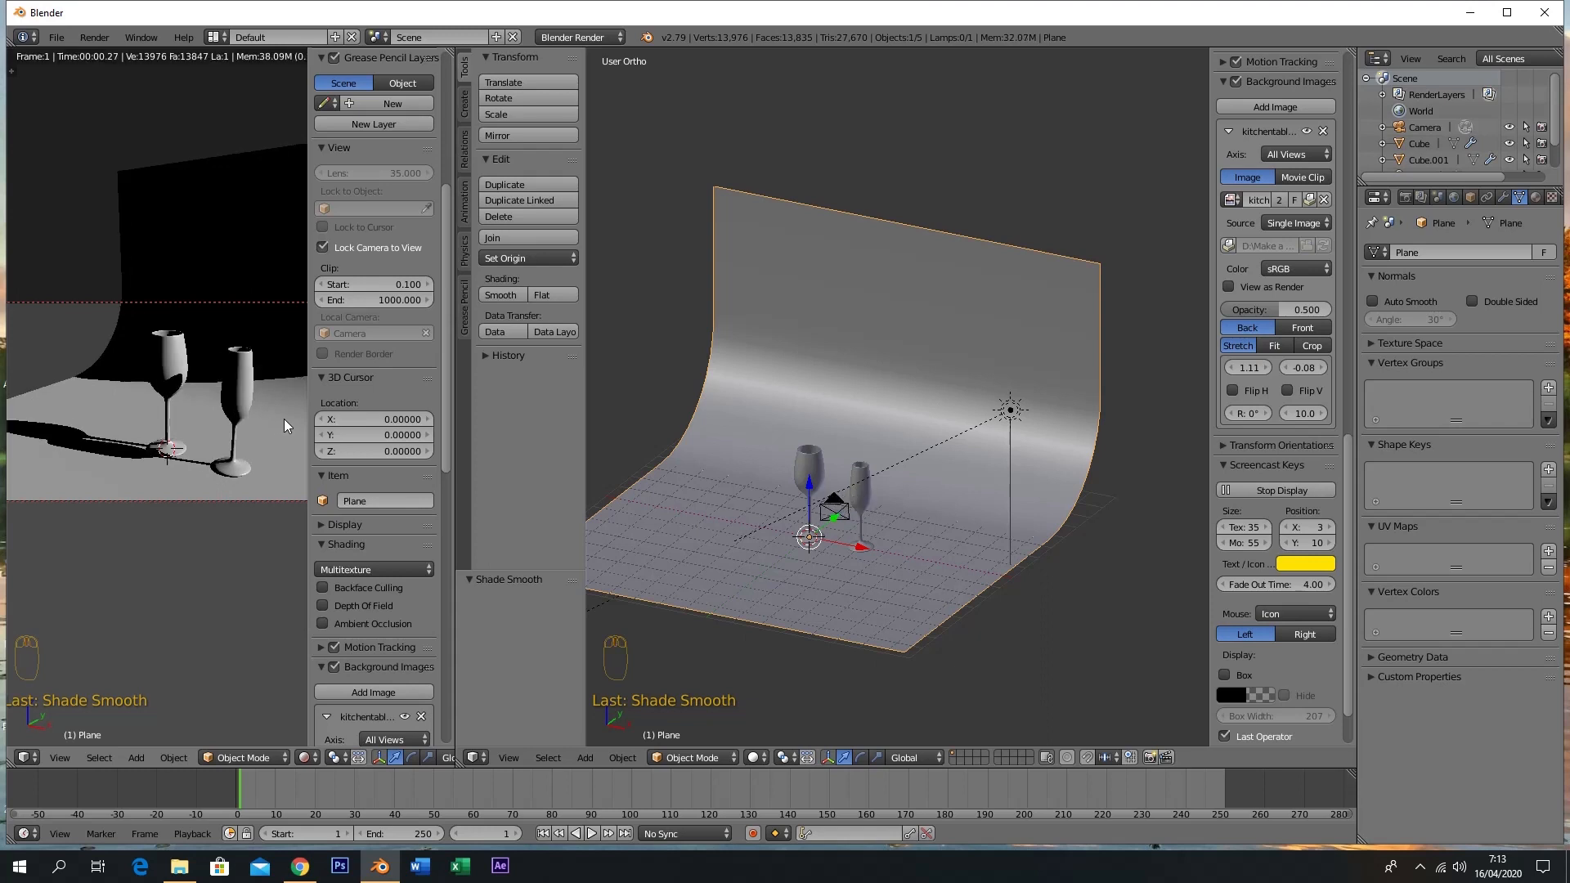
click(283, 419)
key(n)
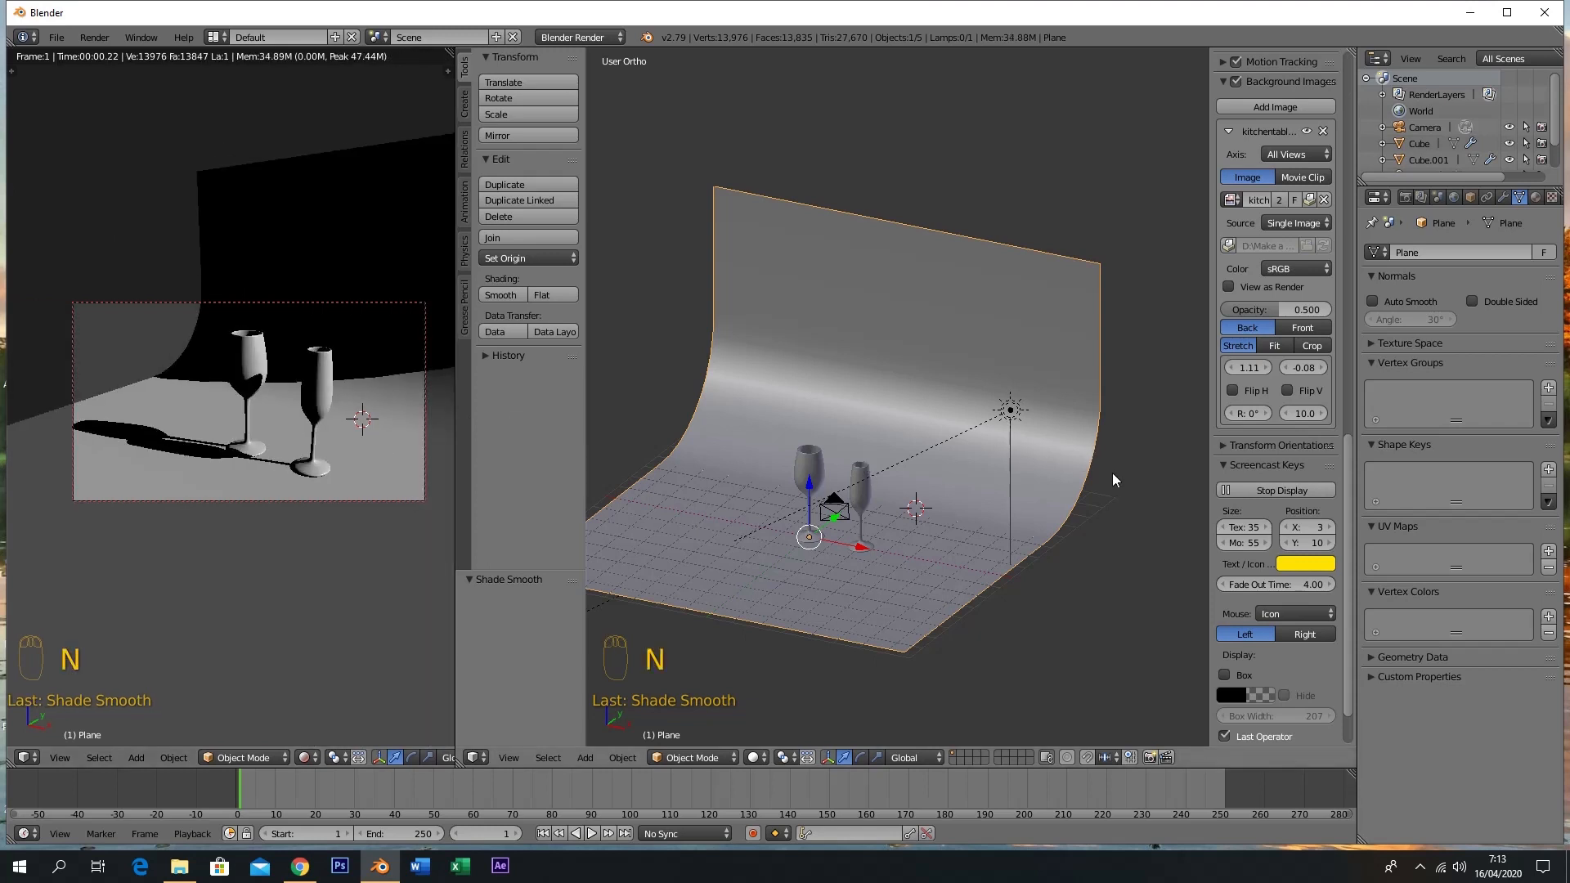
Lock the camera to the view in the solid-shaded viewport and reframe both glasses through the camera
scroll(1274, 238, up, 8)
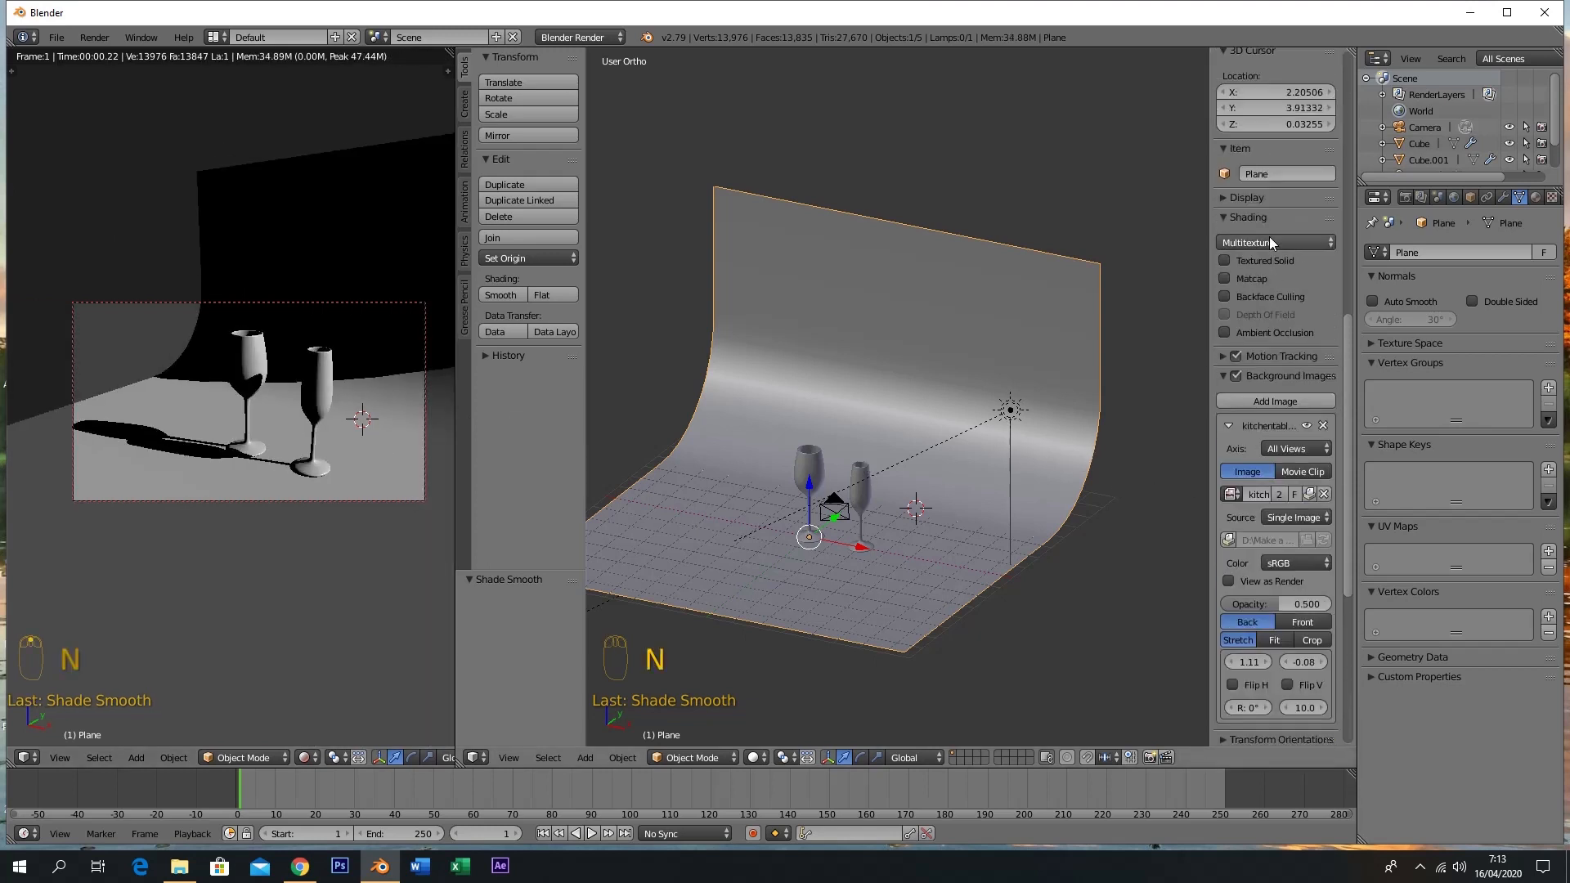
scroll(1269, 236, up, 8)
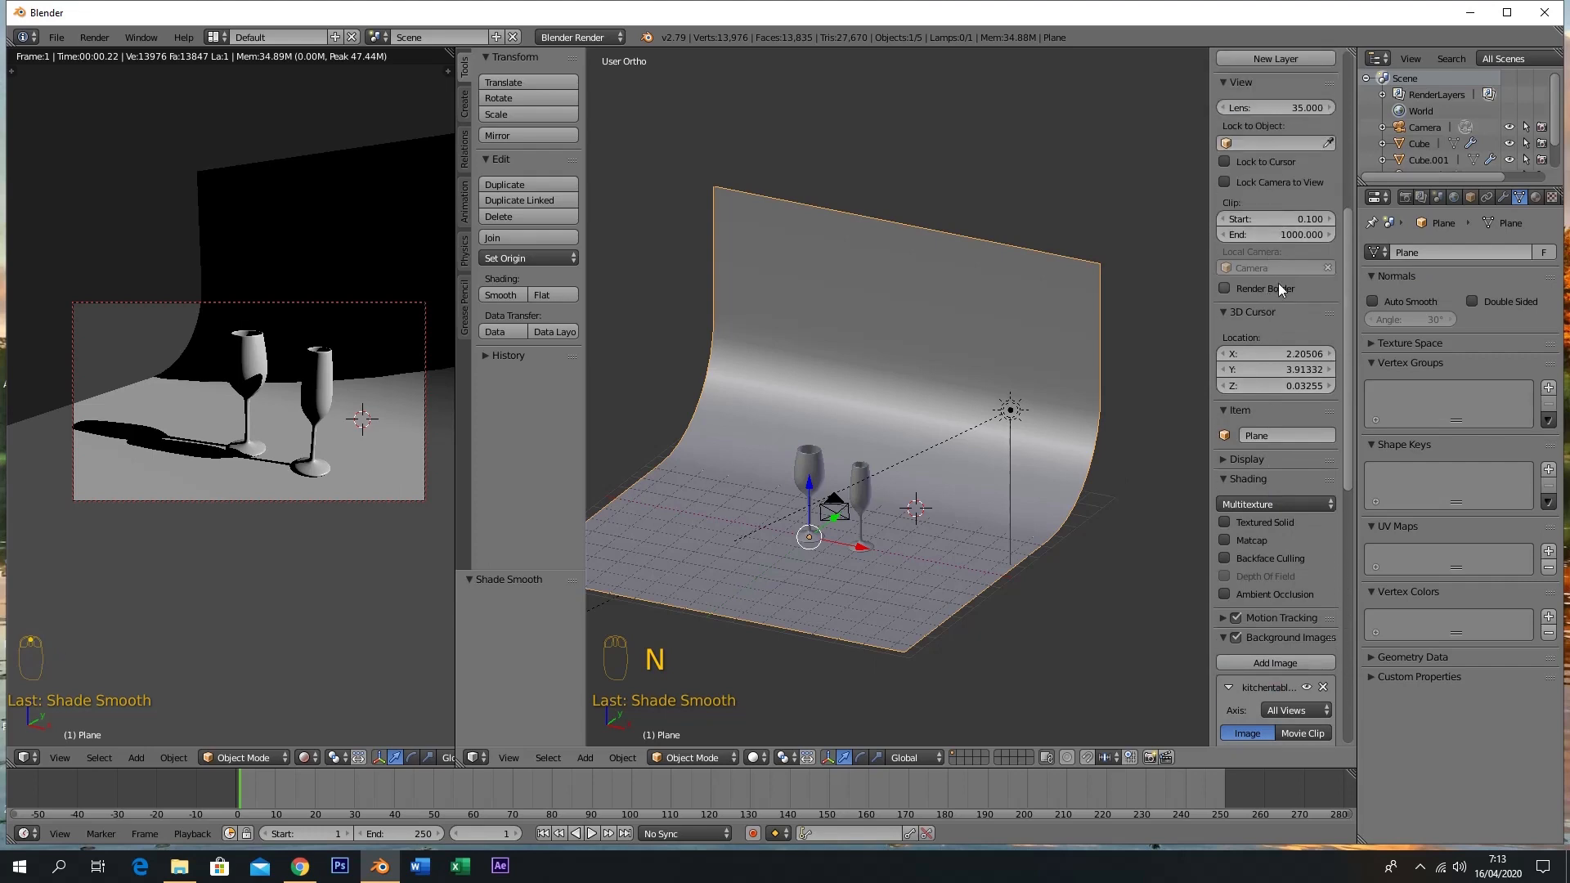
click(1277, 183)
key(KP_0)
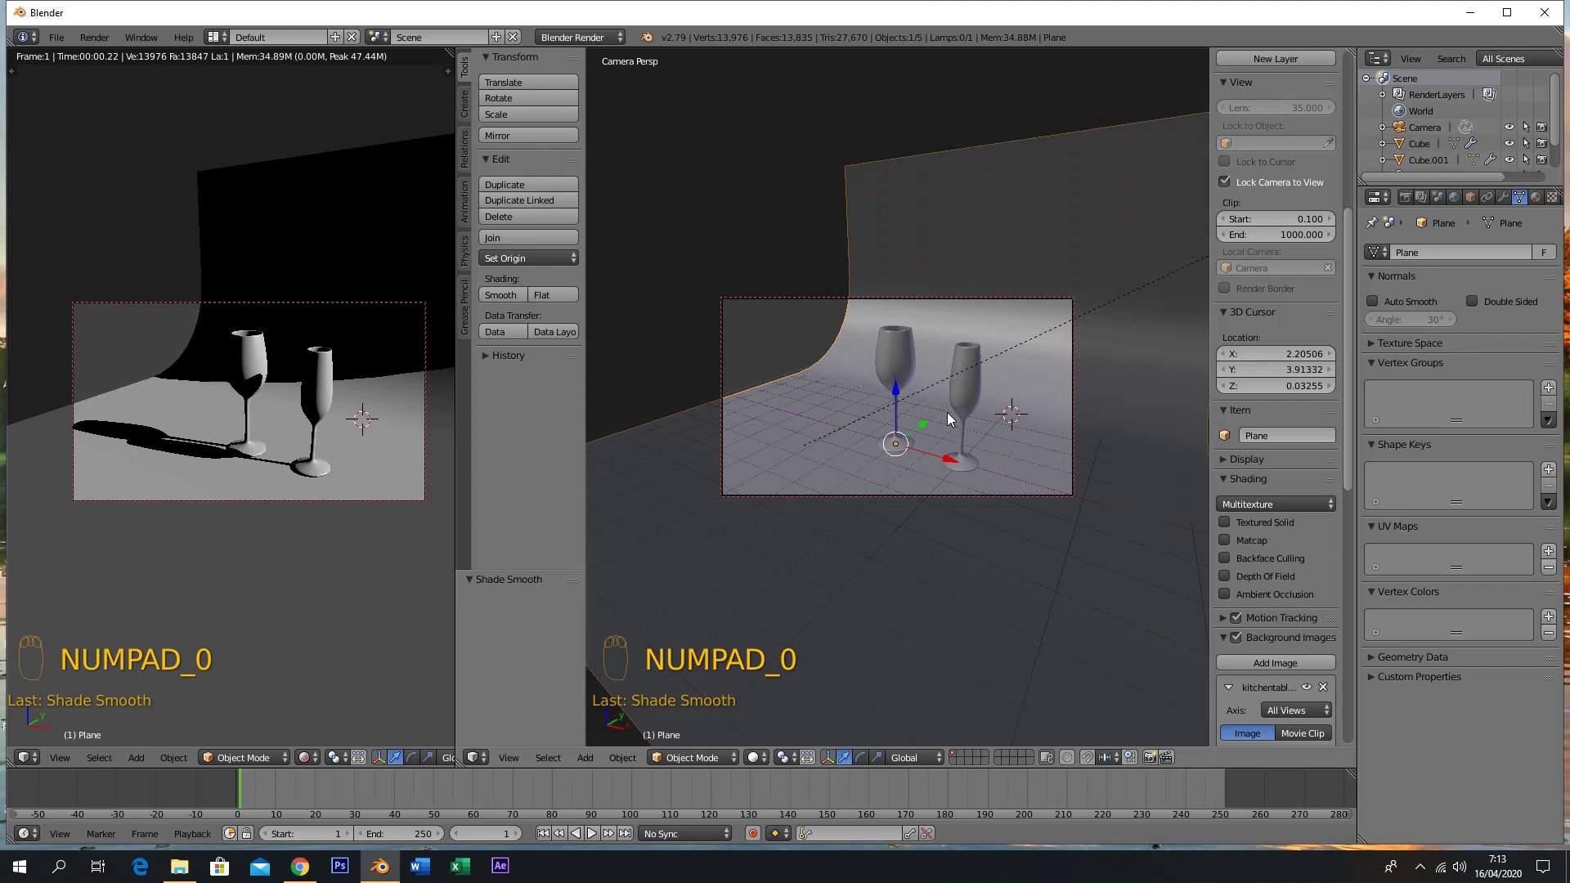
mouse_move(954, 399)
middle_down()
mouse_move(984, 407)
mouse_move(935, 386)
mouse_move(942, 400)
middle_up()
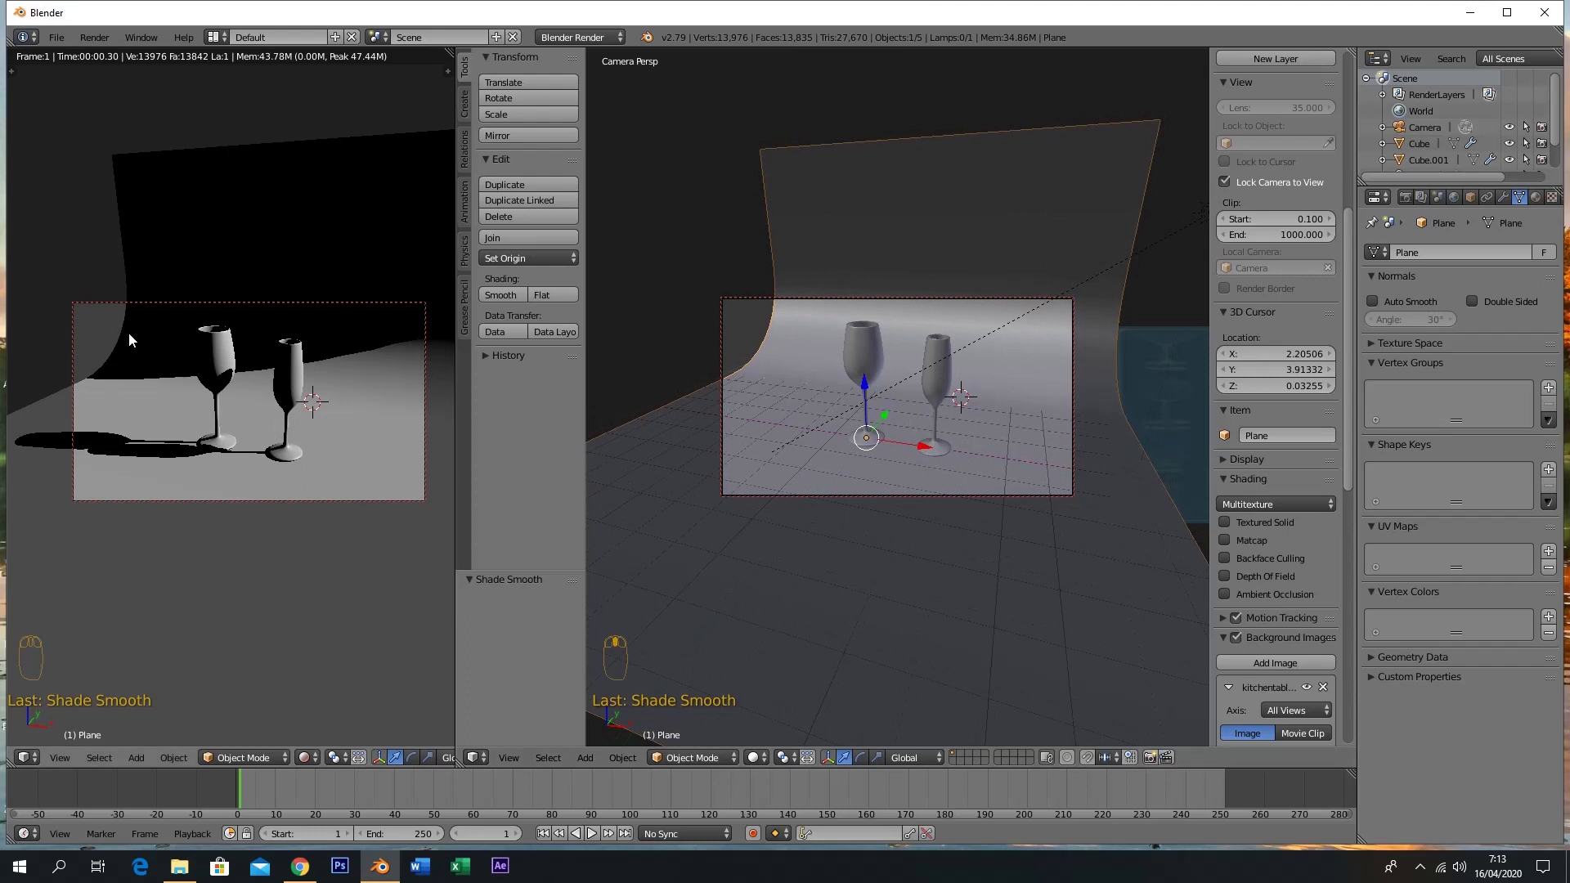
middle_drag(965, 400, 955, 371)
Enable the scale manipulator and stretch the backdrop plane by a factor of 1.702 along X
right_click(937, 239)
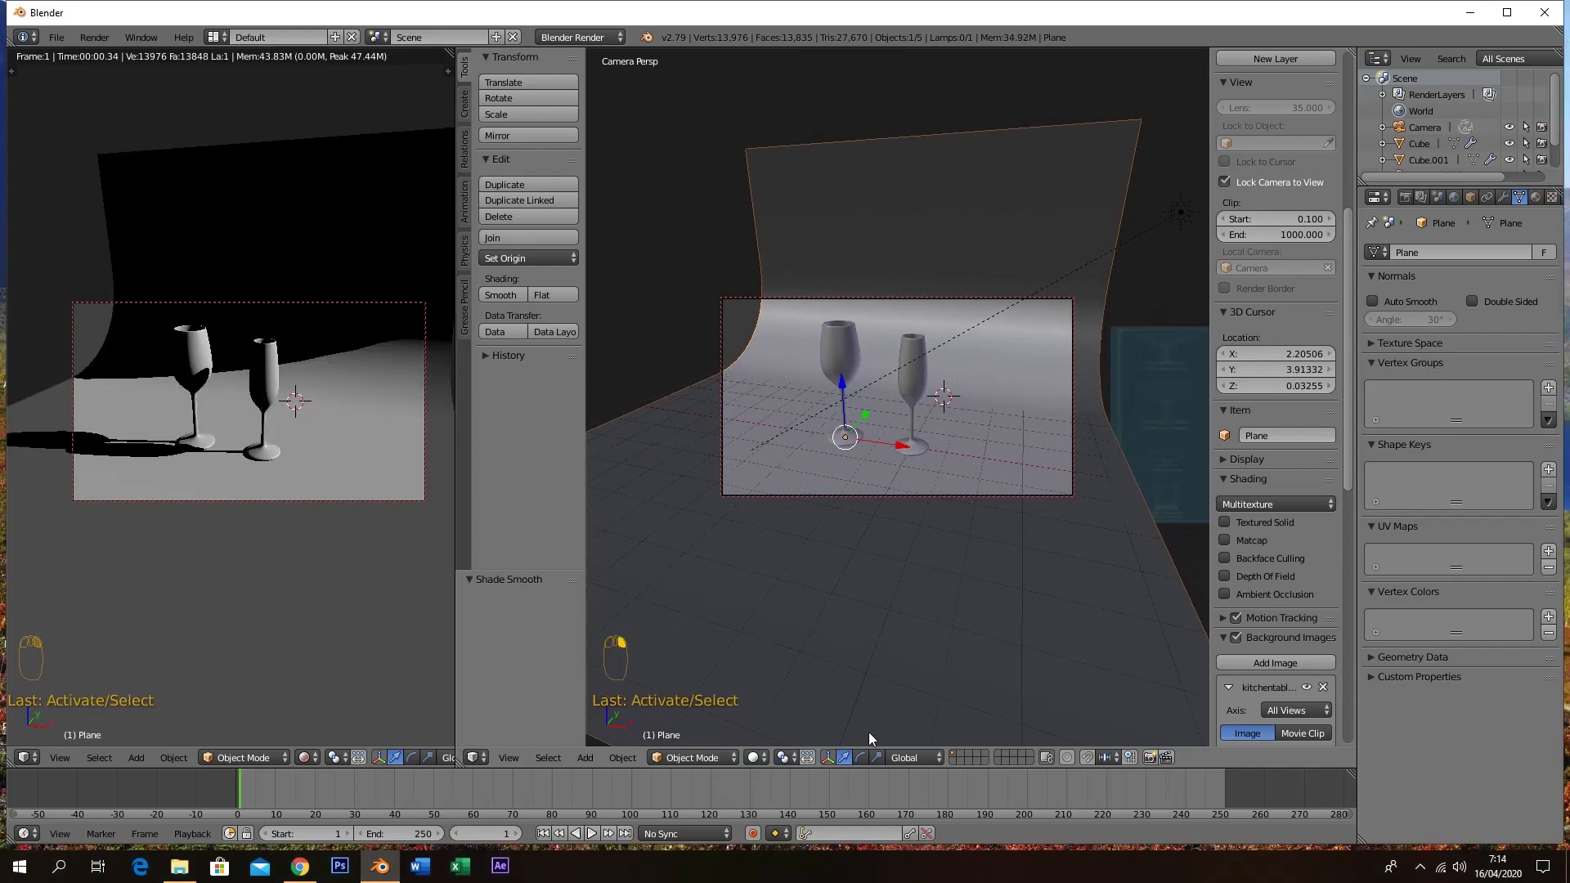
shift+click(877, 757)
drag(895, 444, 925, 449)
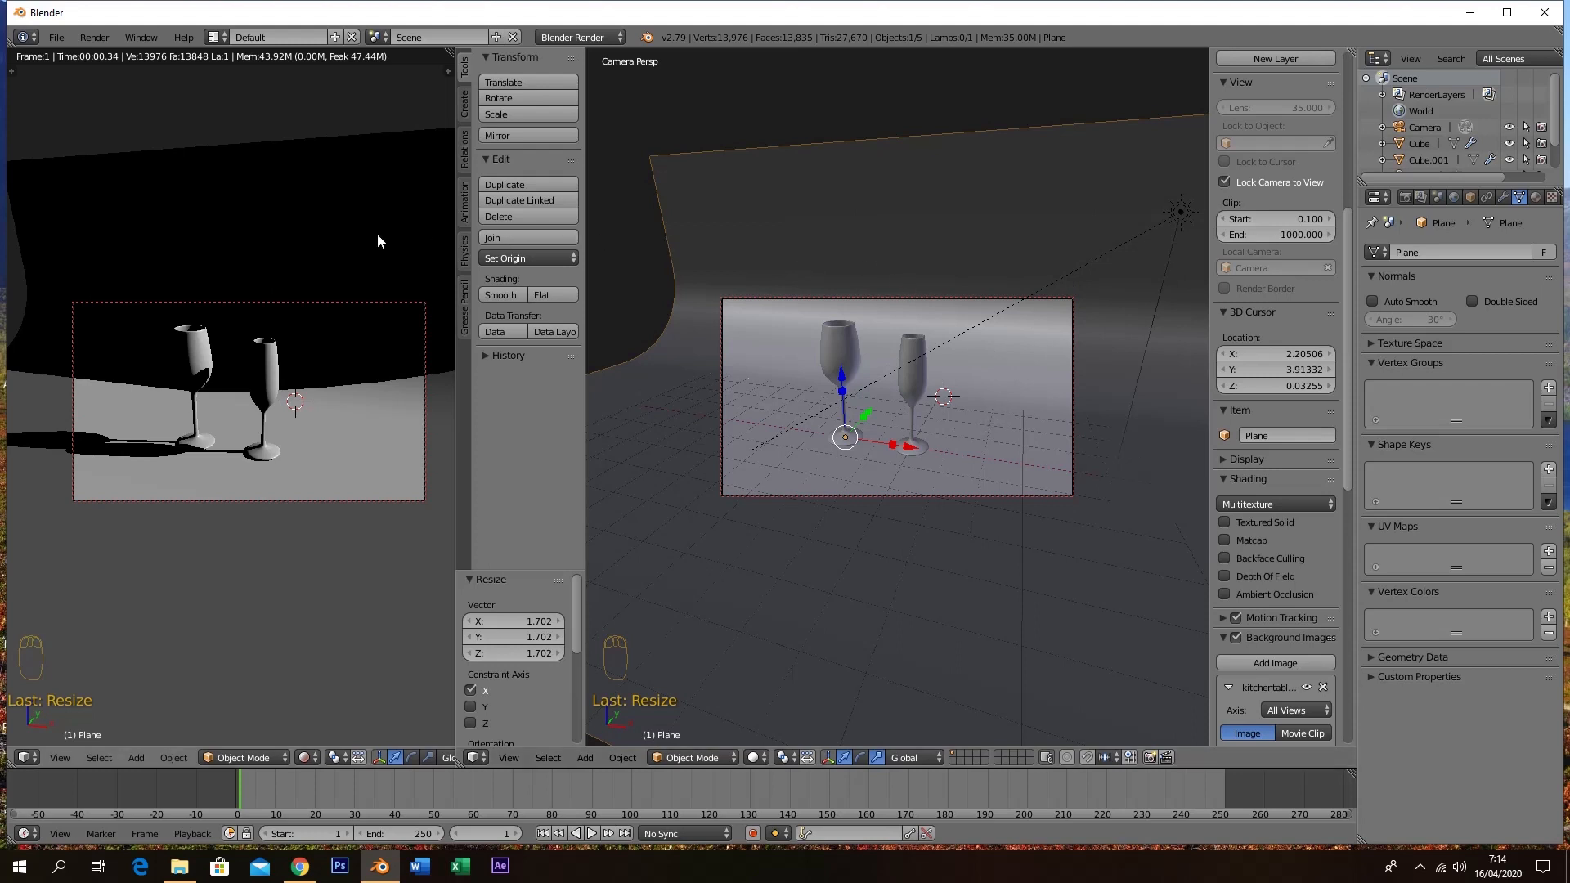
Orbit the camera to a lower angle on the two glasses with the wine glass selected
right_click(1179, 214)
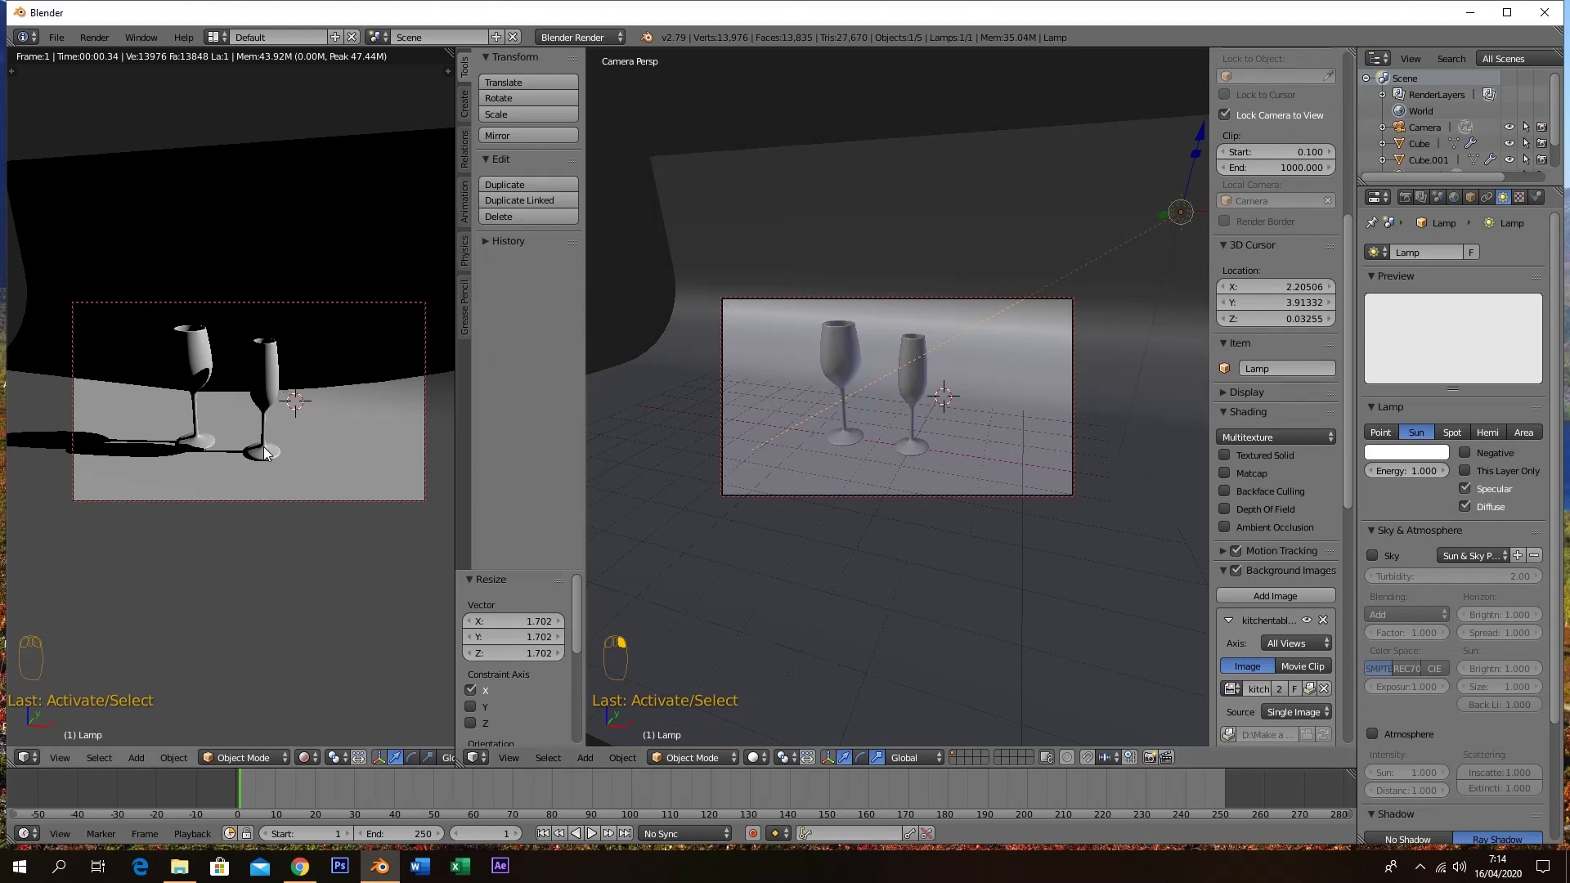
click(852, 348)
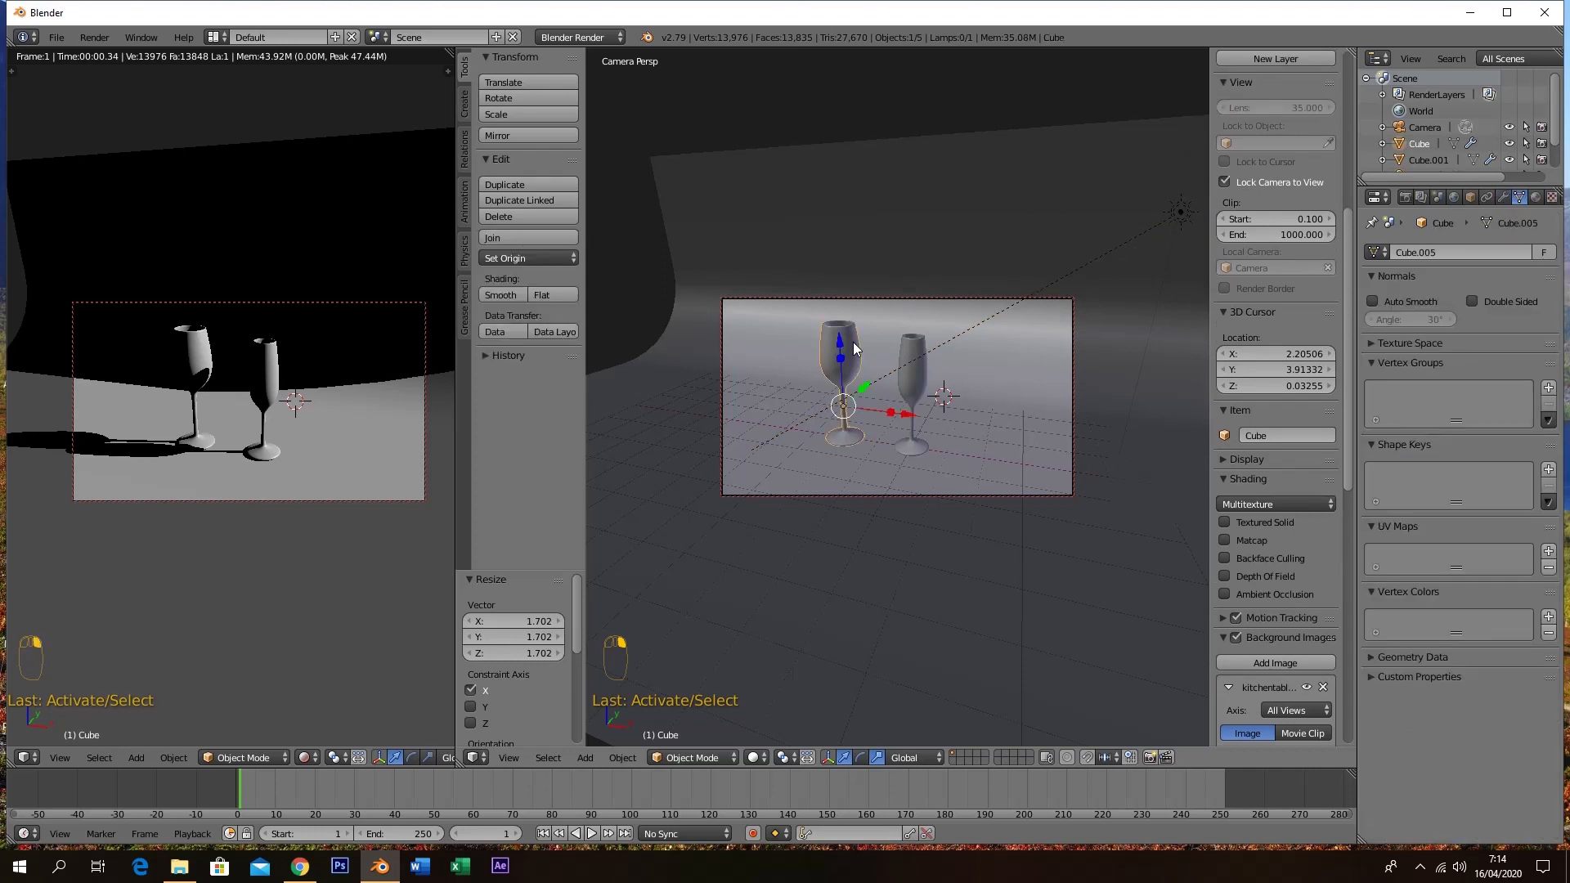
mouse_move(957, 361)
middle_down()
mouse_move(953, 342)
mouse_move(979, 379)
middle_up()
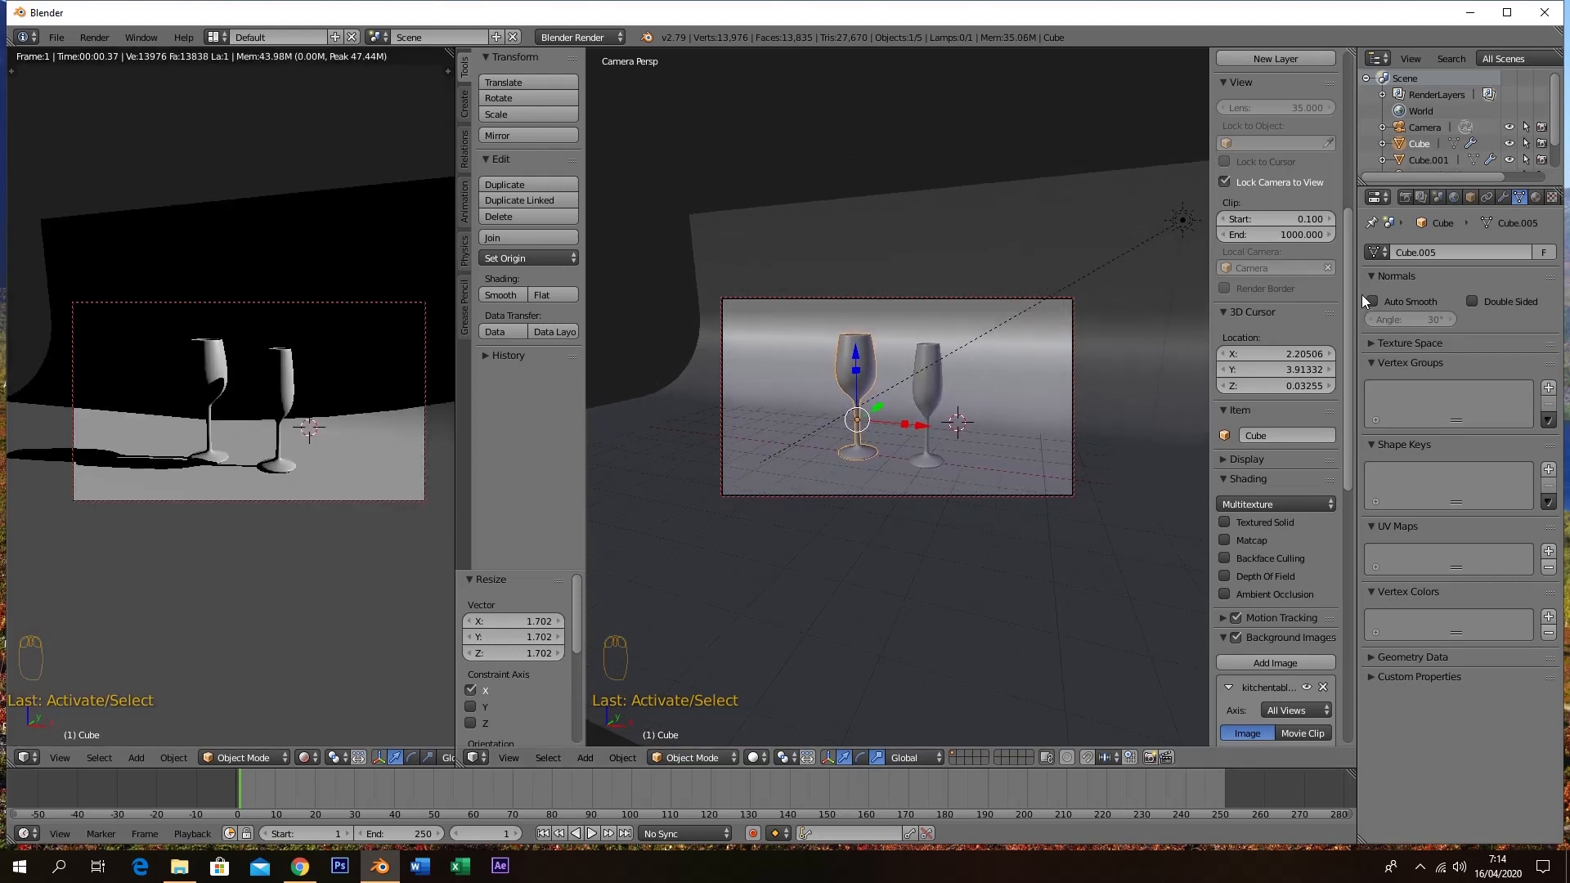
Add a new material to the wine glass
right_click(1182, 220)
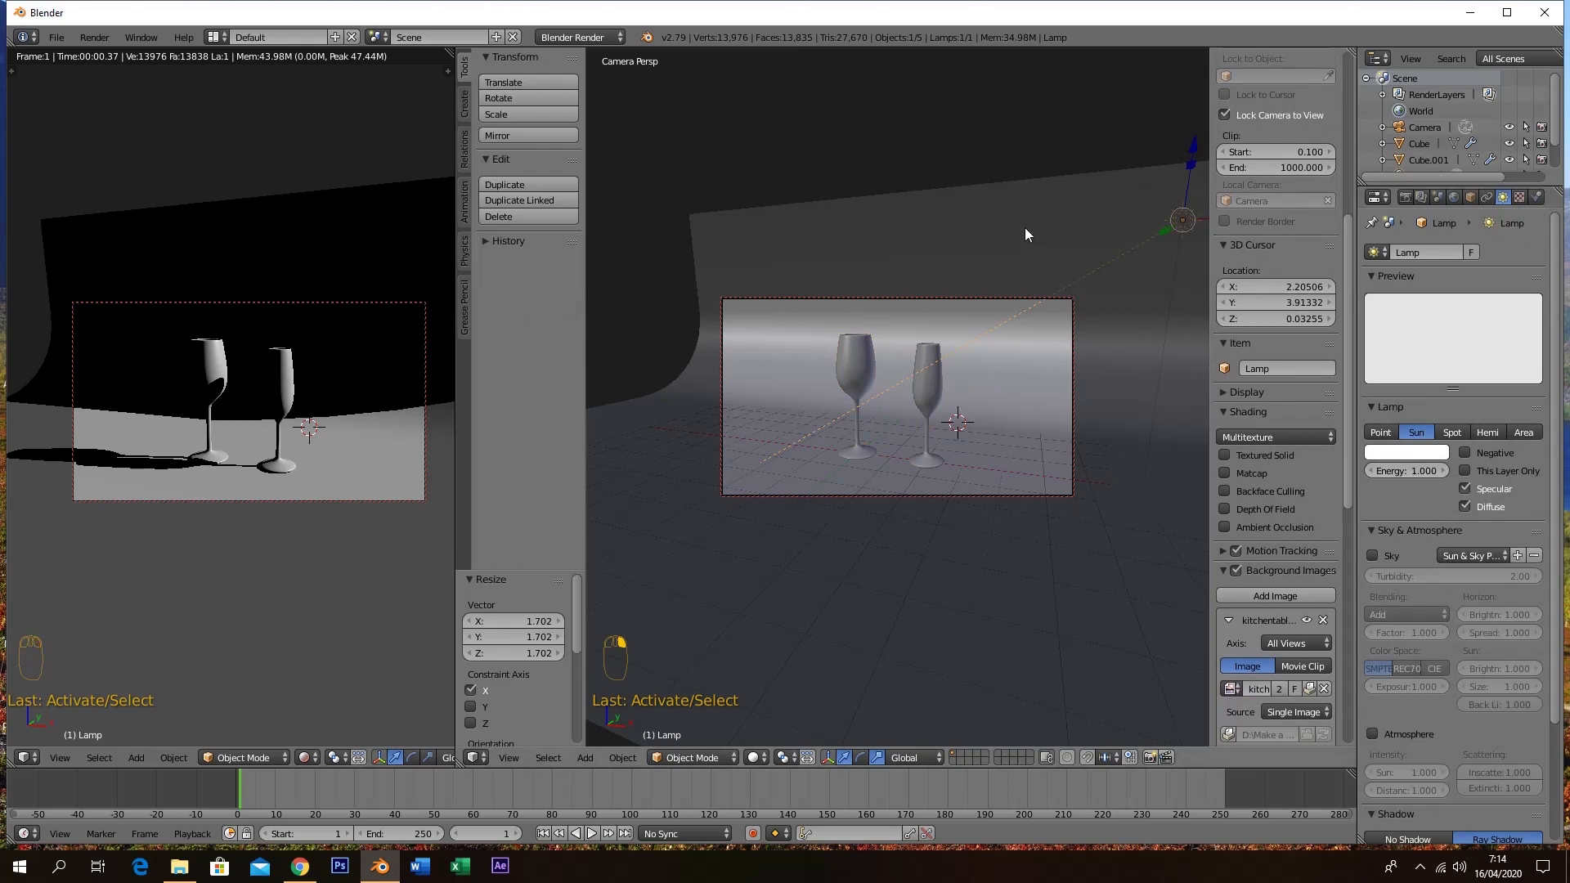
right_click(862, 359)
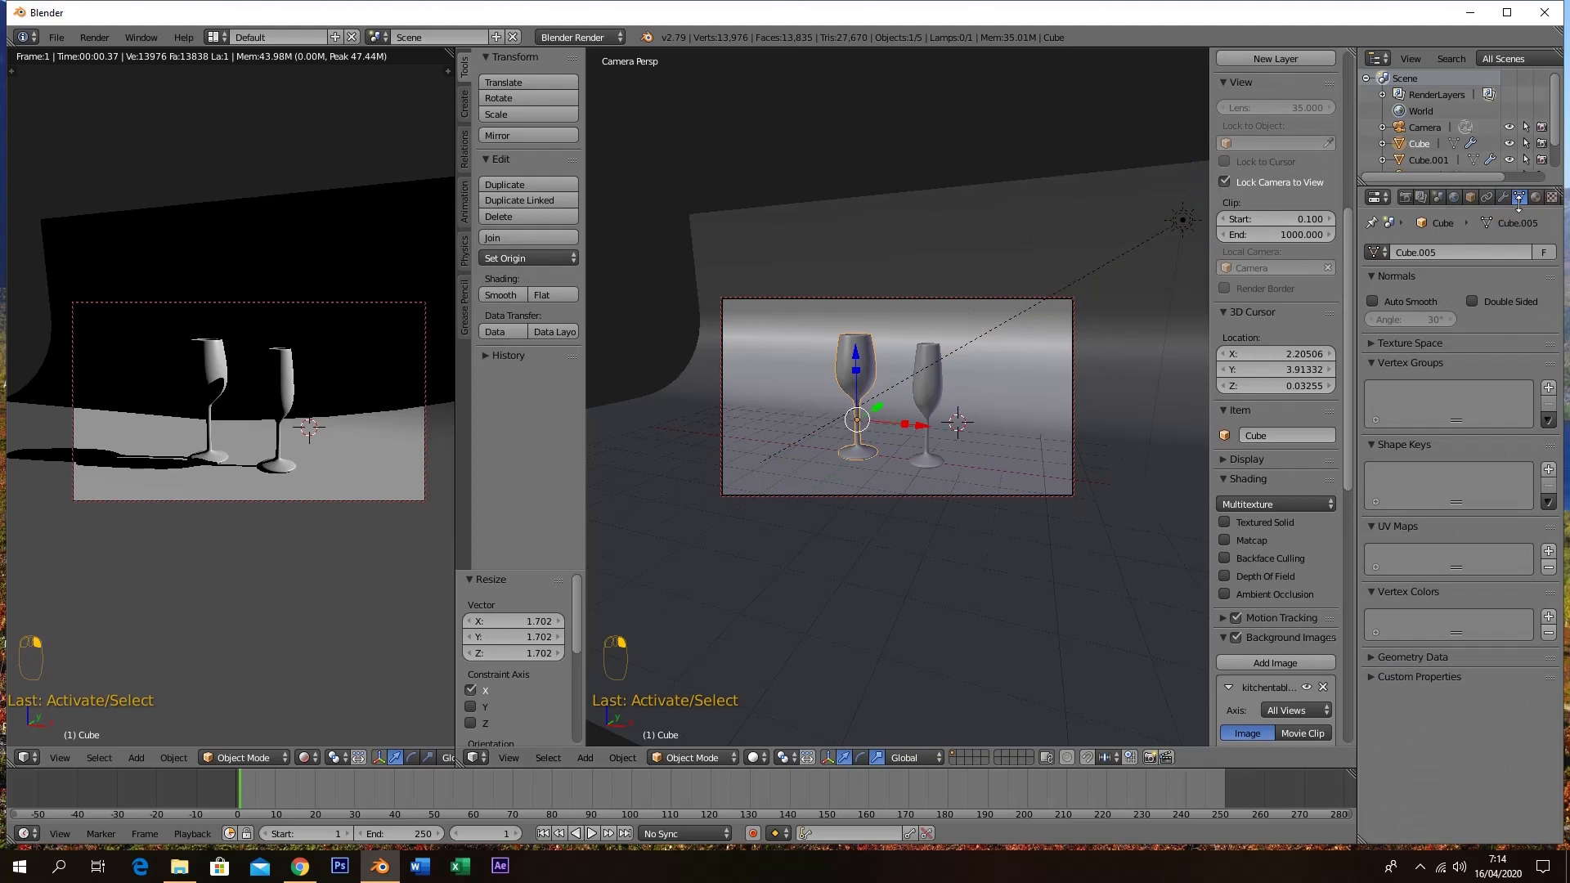
click(1535, 198)
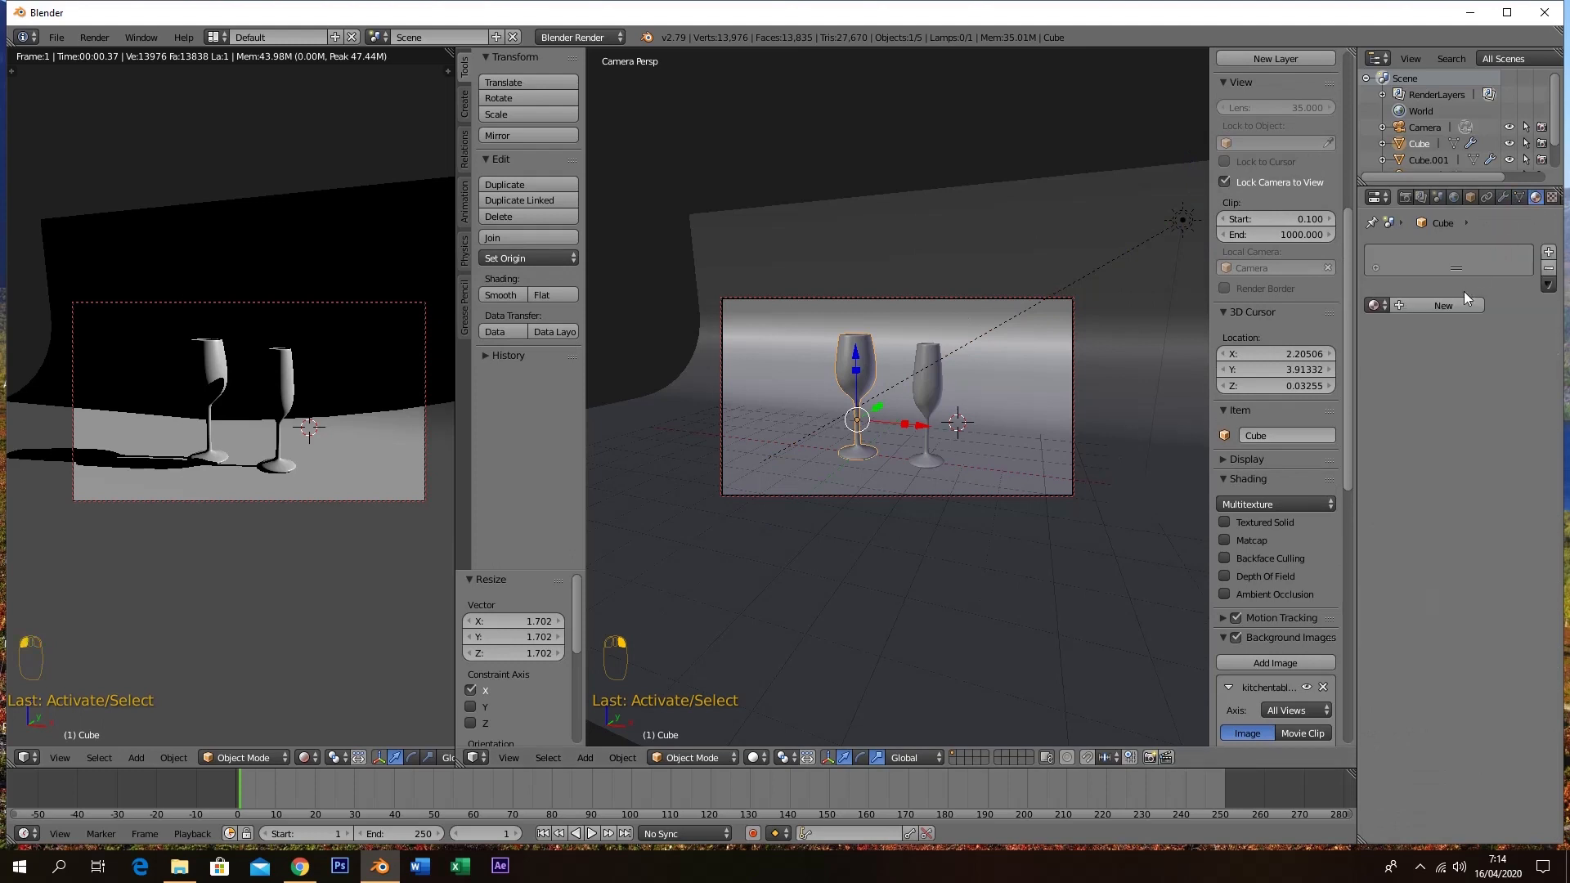
click(1454, 306)
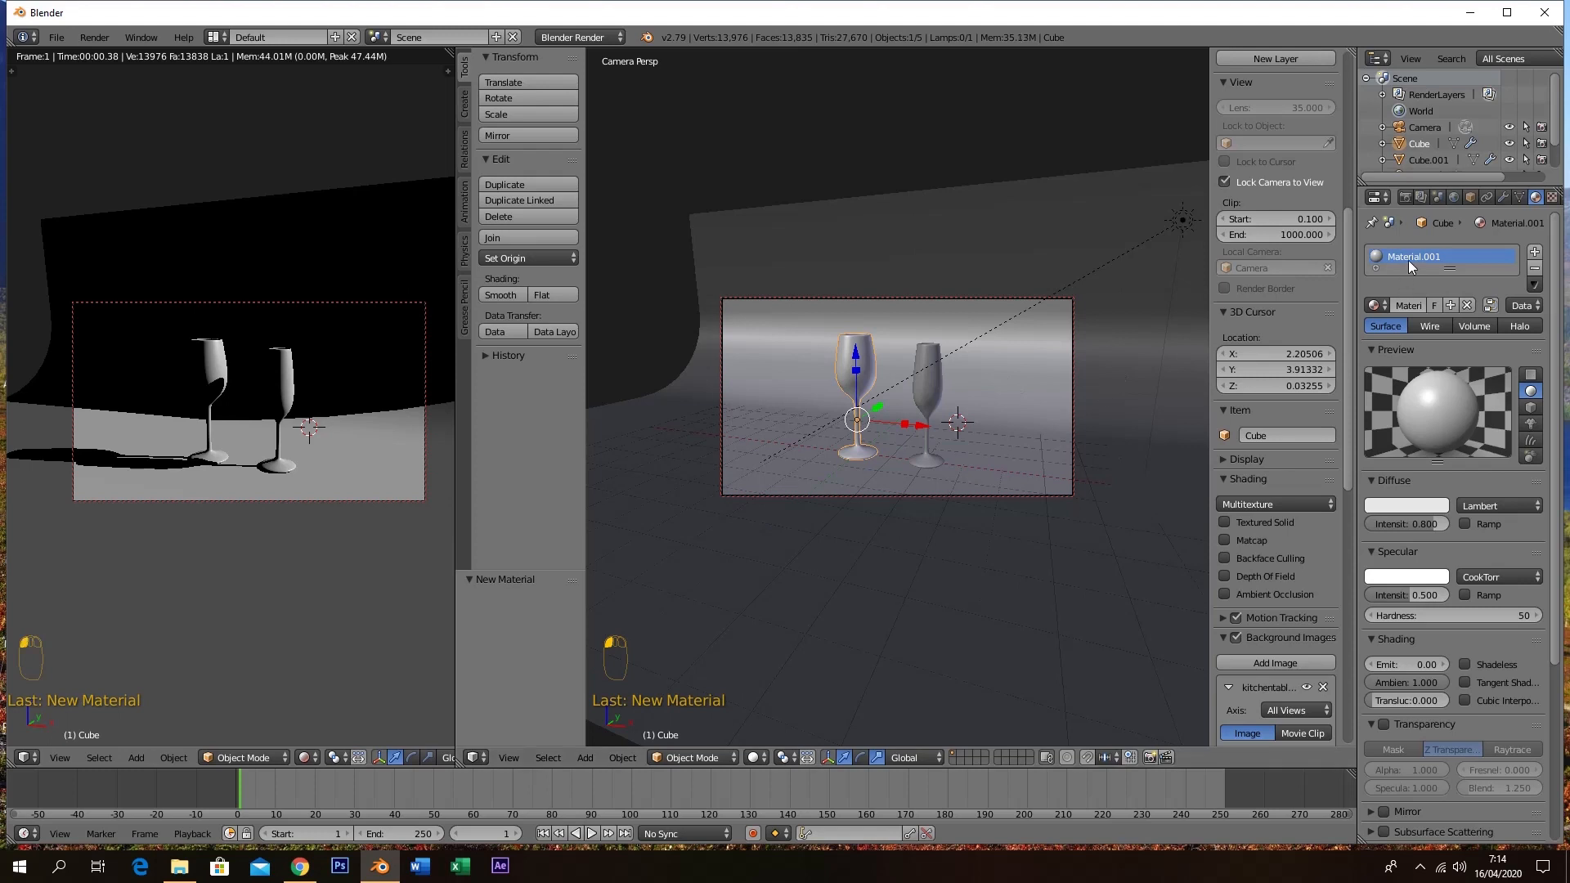
Rename the wine glass material gelas and enable its Z Transparency with an alpha of 0.042
text(gelas)
key(Return)
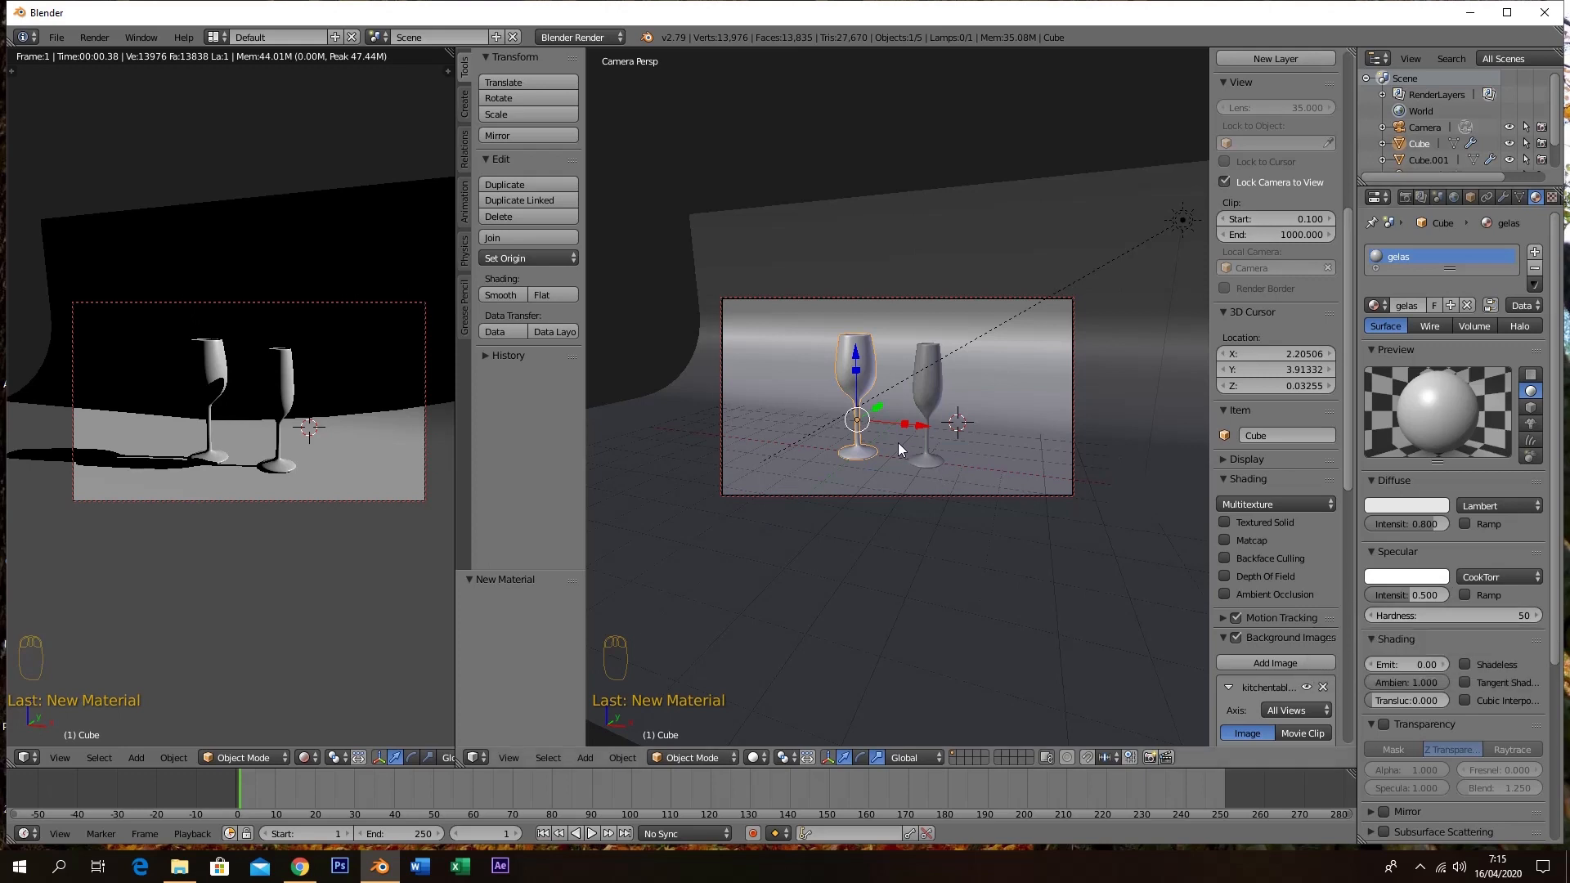
scroll(1491, 623, down, 6)
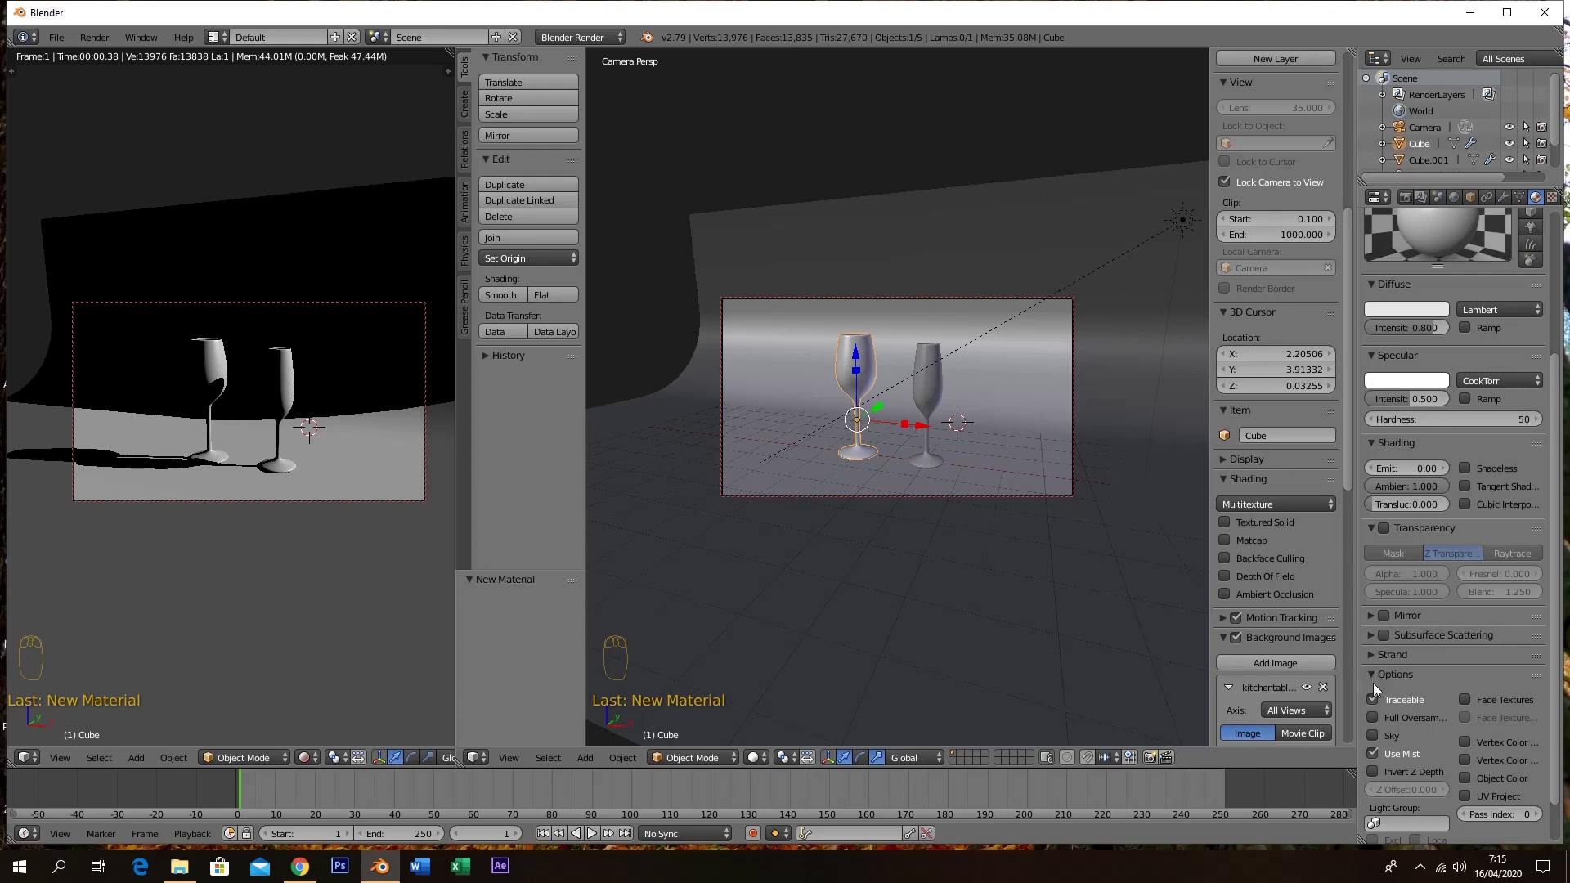
scroll(1399, 726, down, 2)
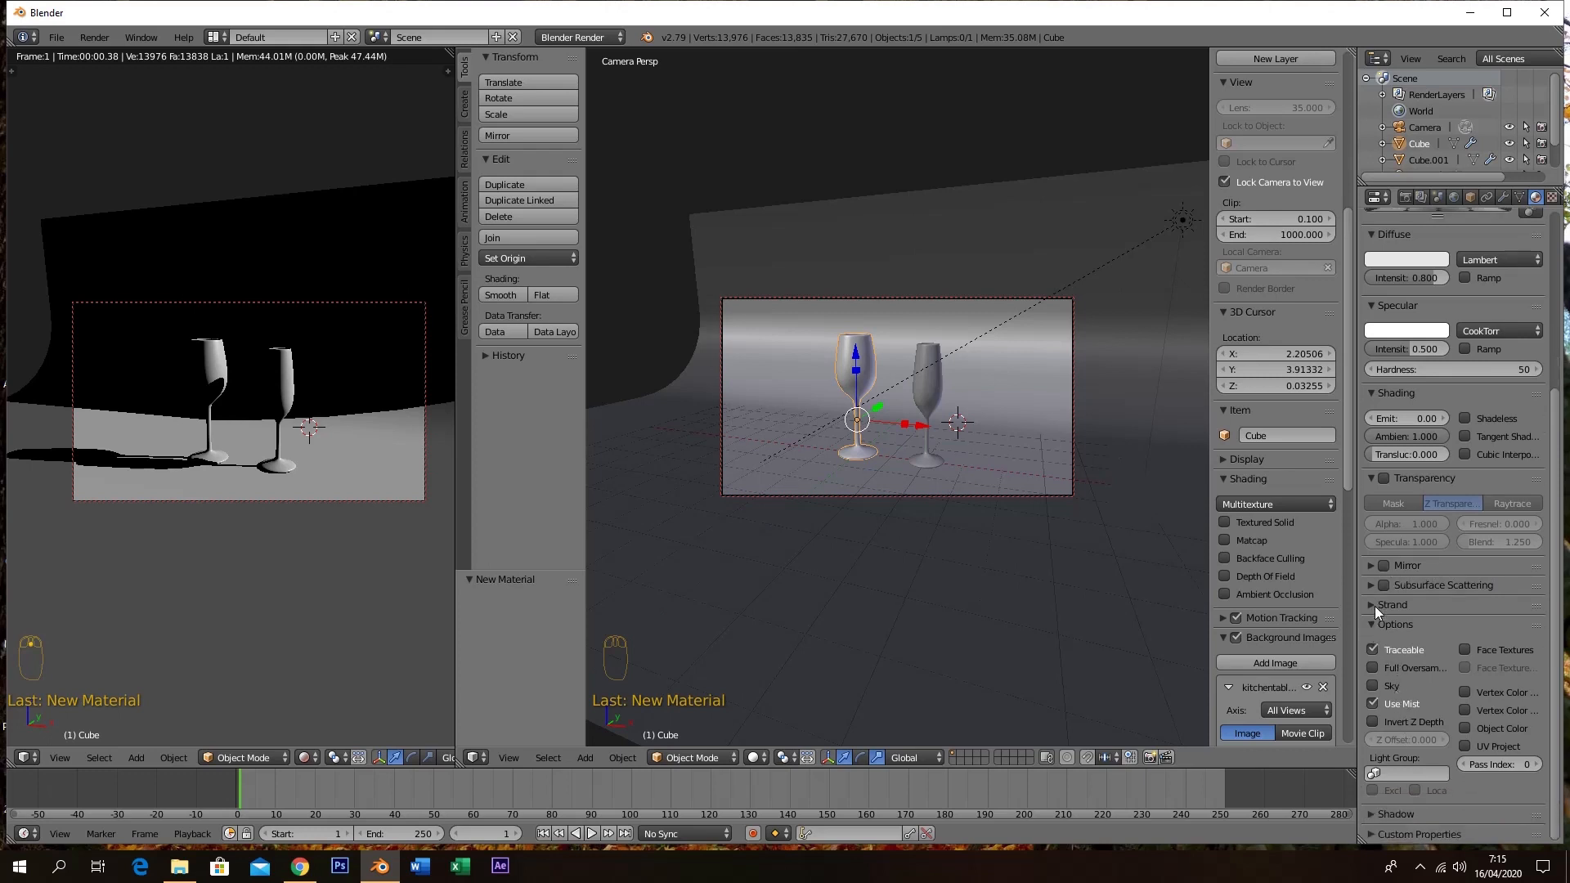
click(1384, 476)
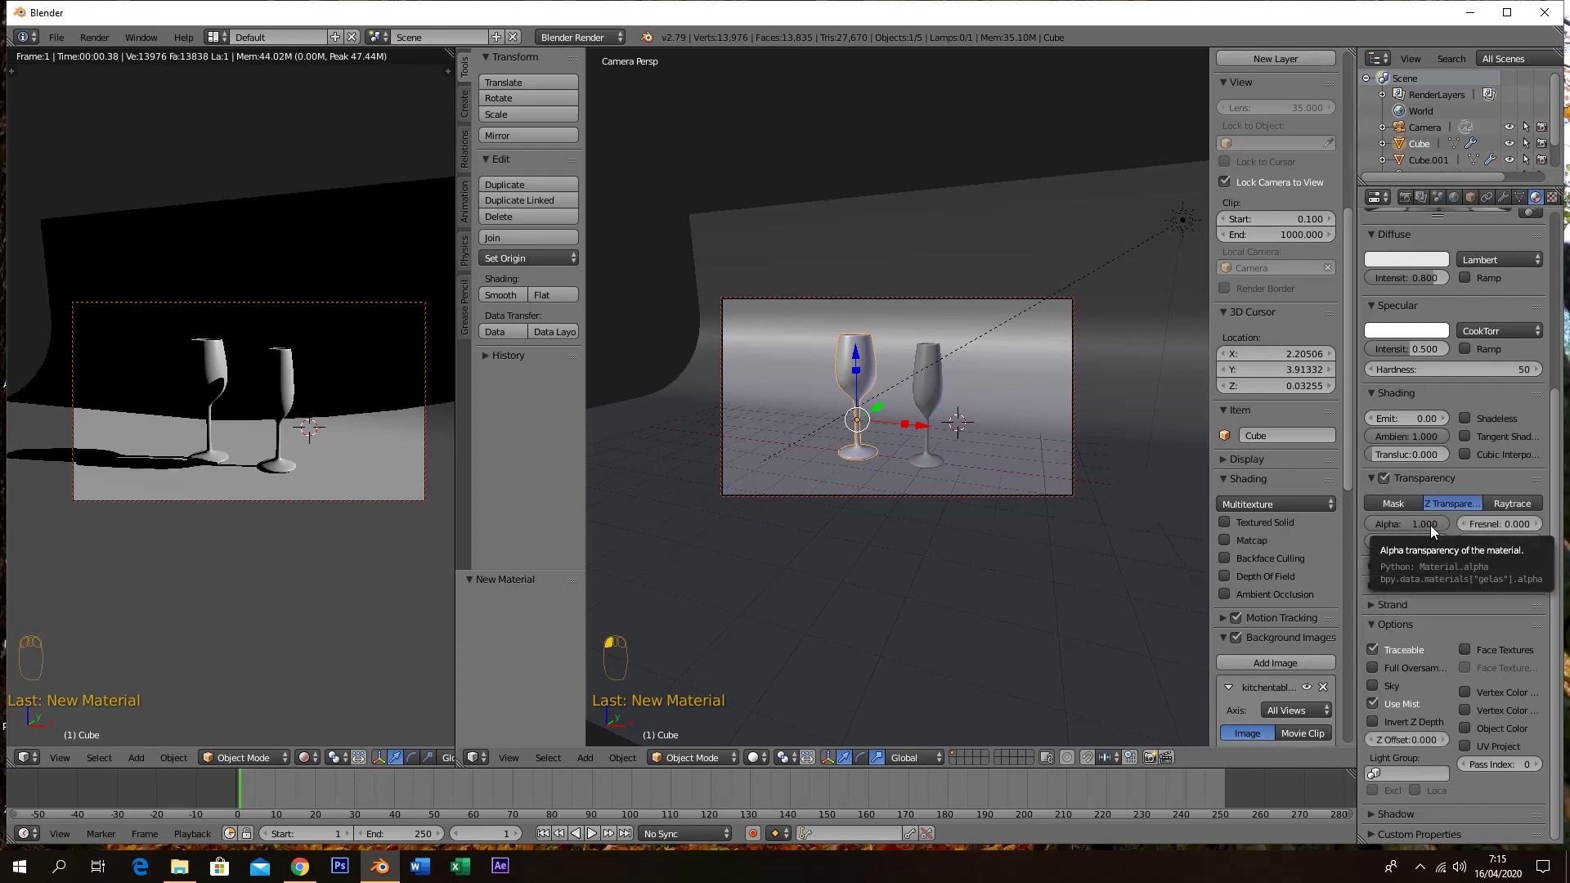
scroll(1512, 279, up, 5)
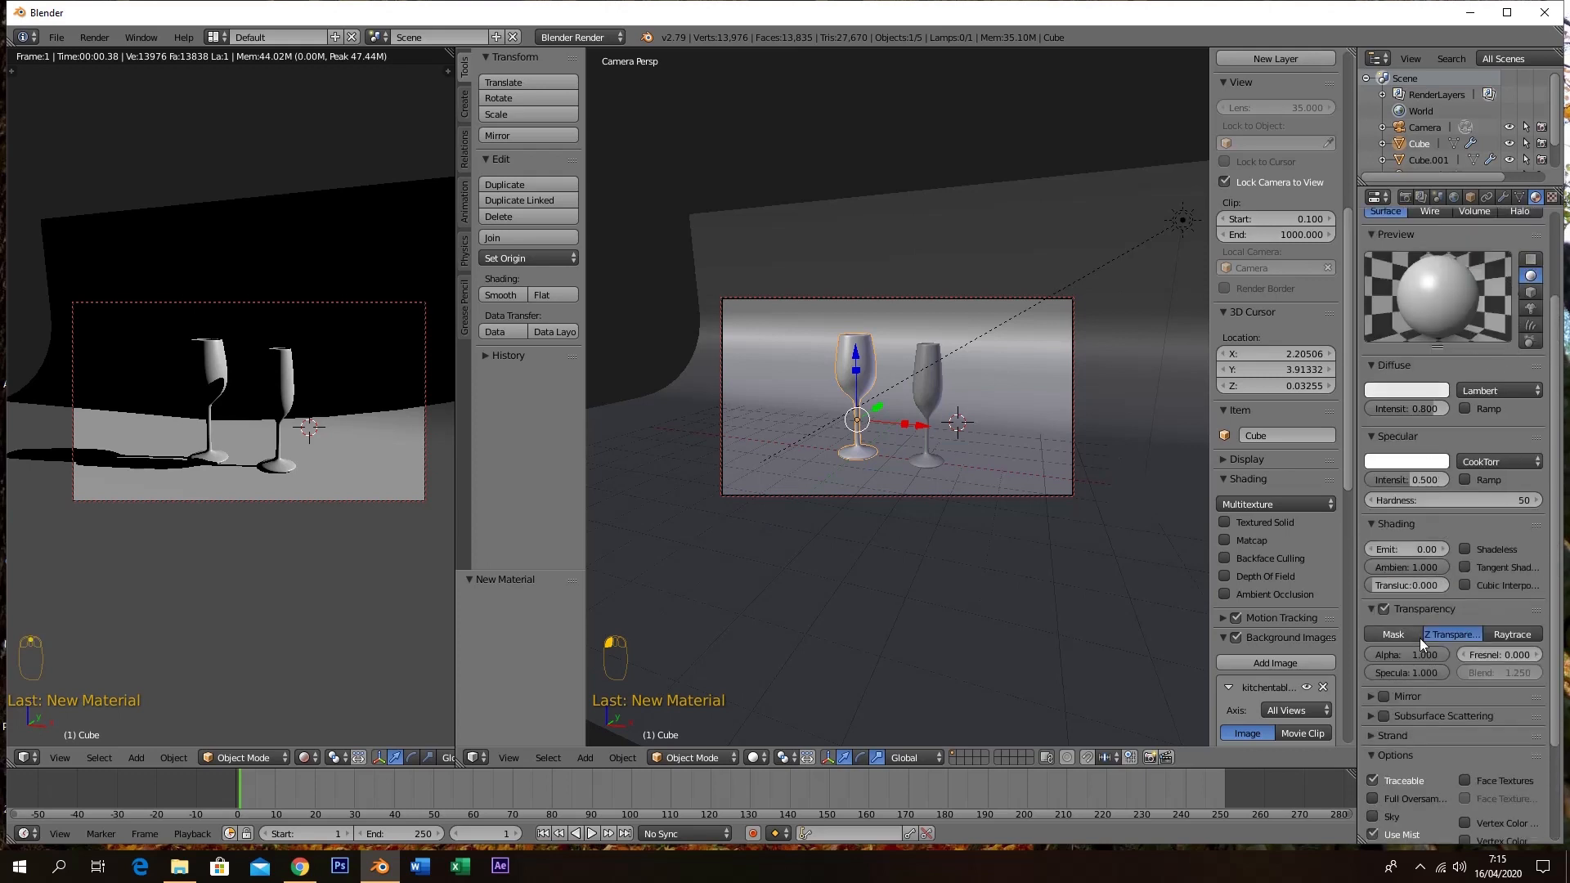
drag(1431, 656, 1371, 655)
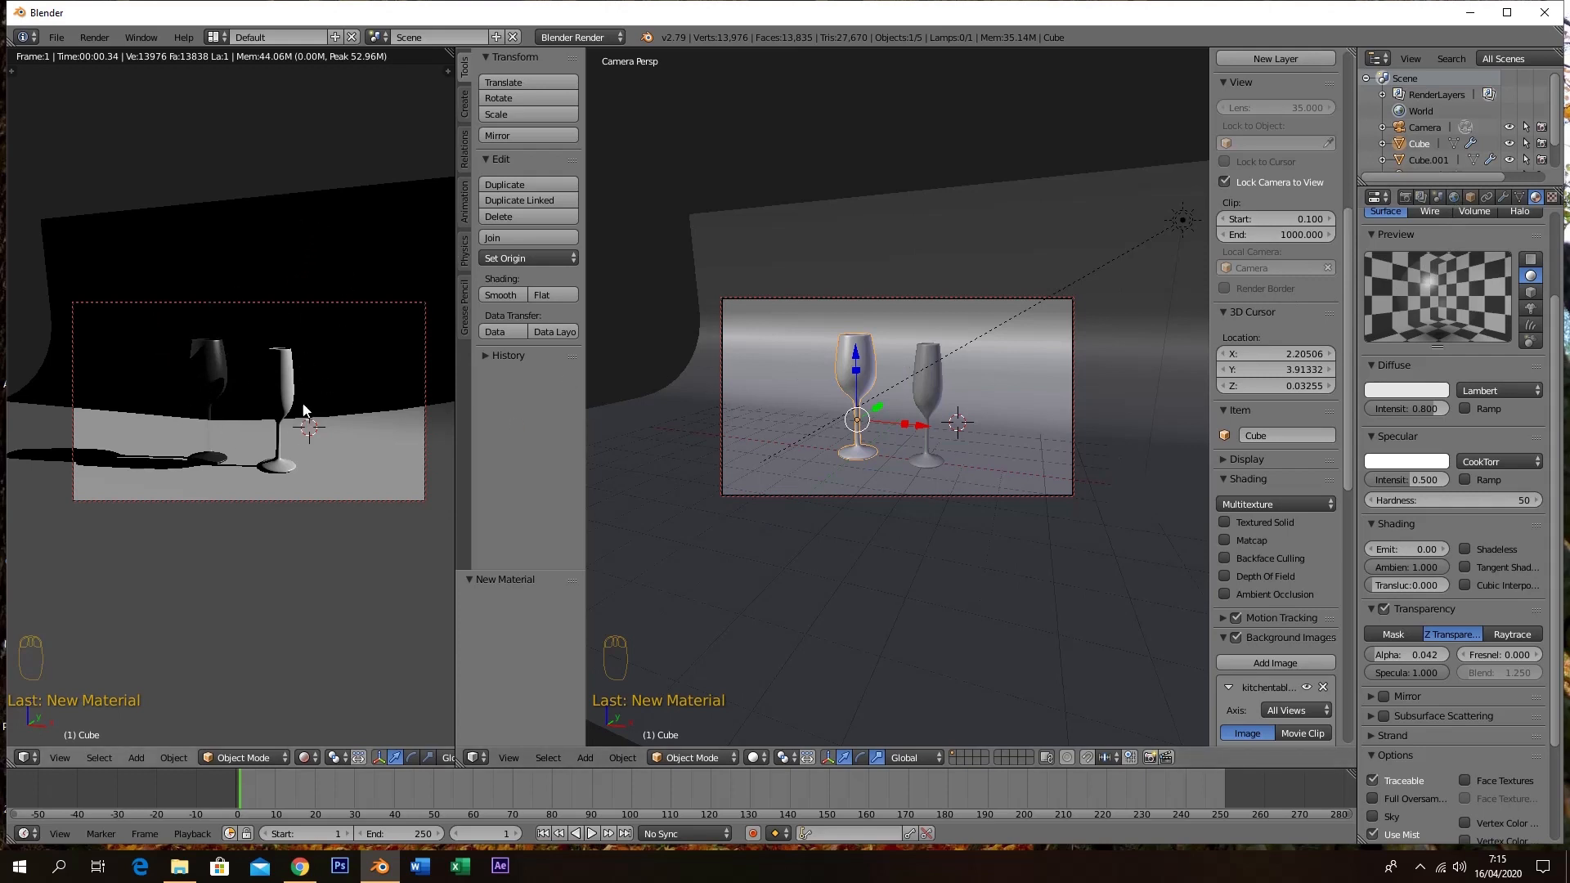
Enable environment lighting for the world with the environment color set to White
click(1454, 197)
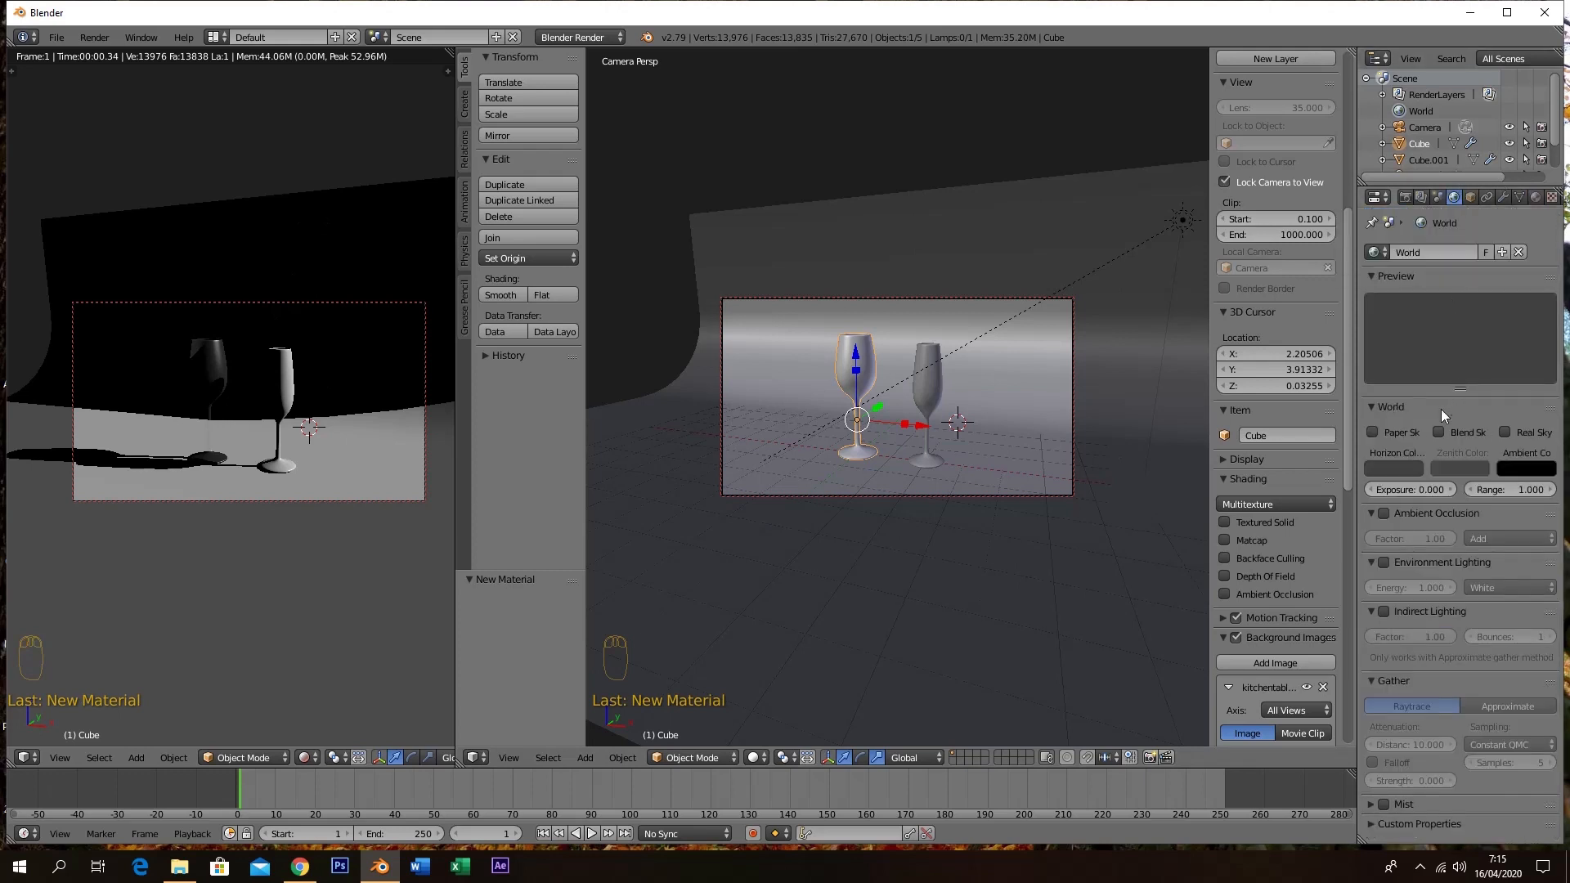
click(1383, 562)
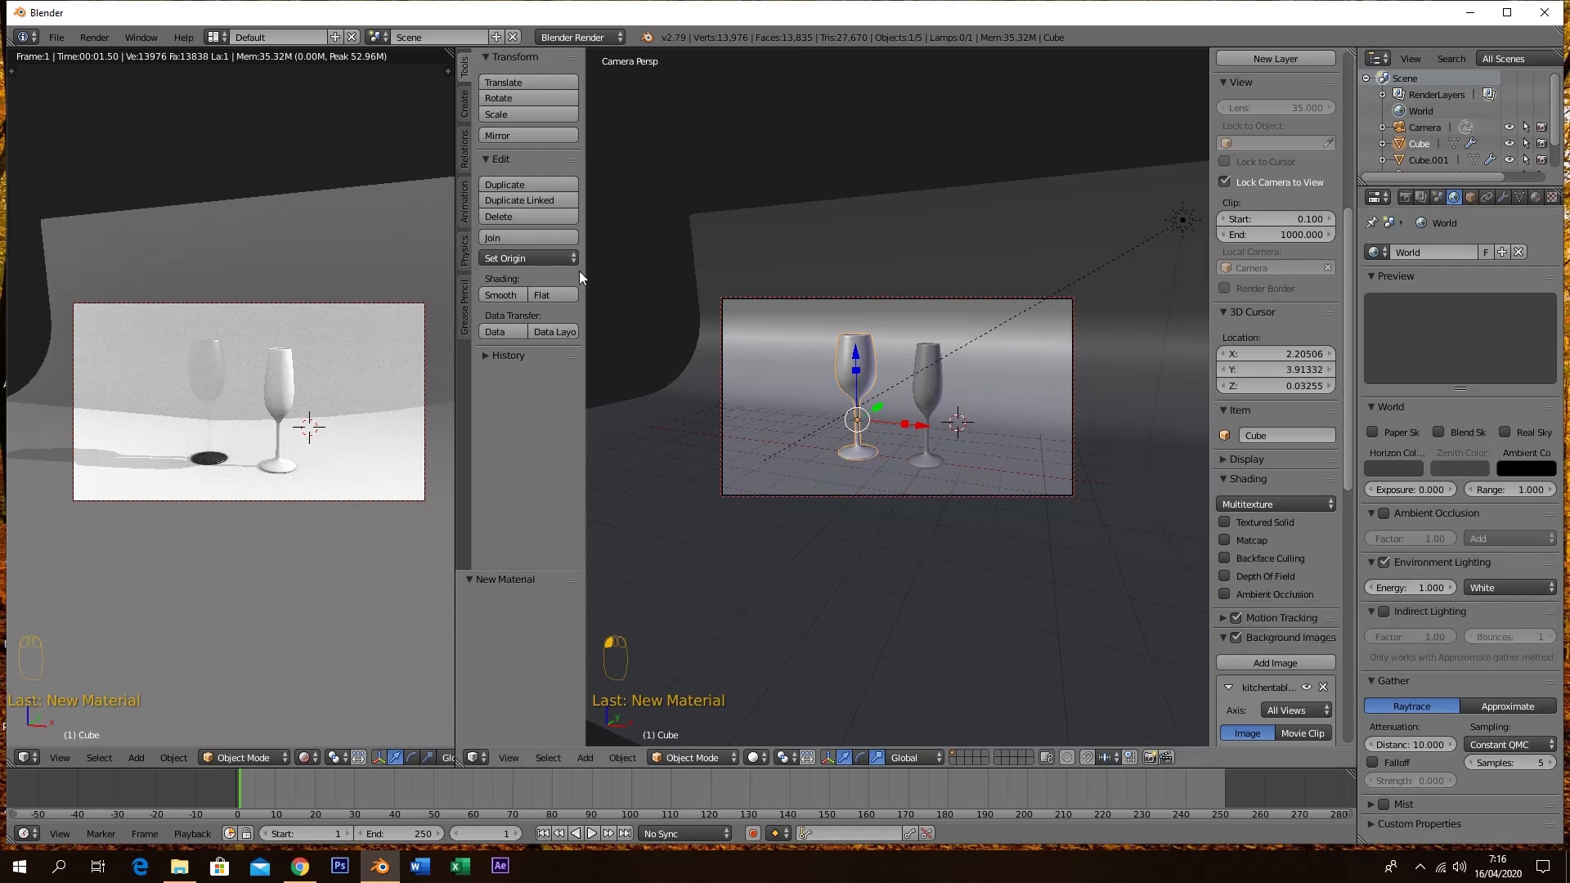
click(1529, 587)
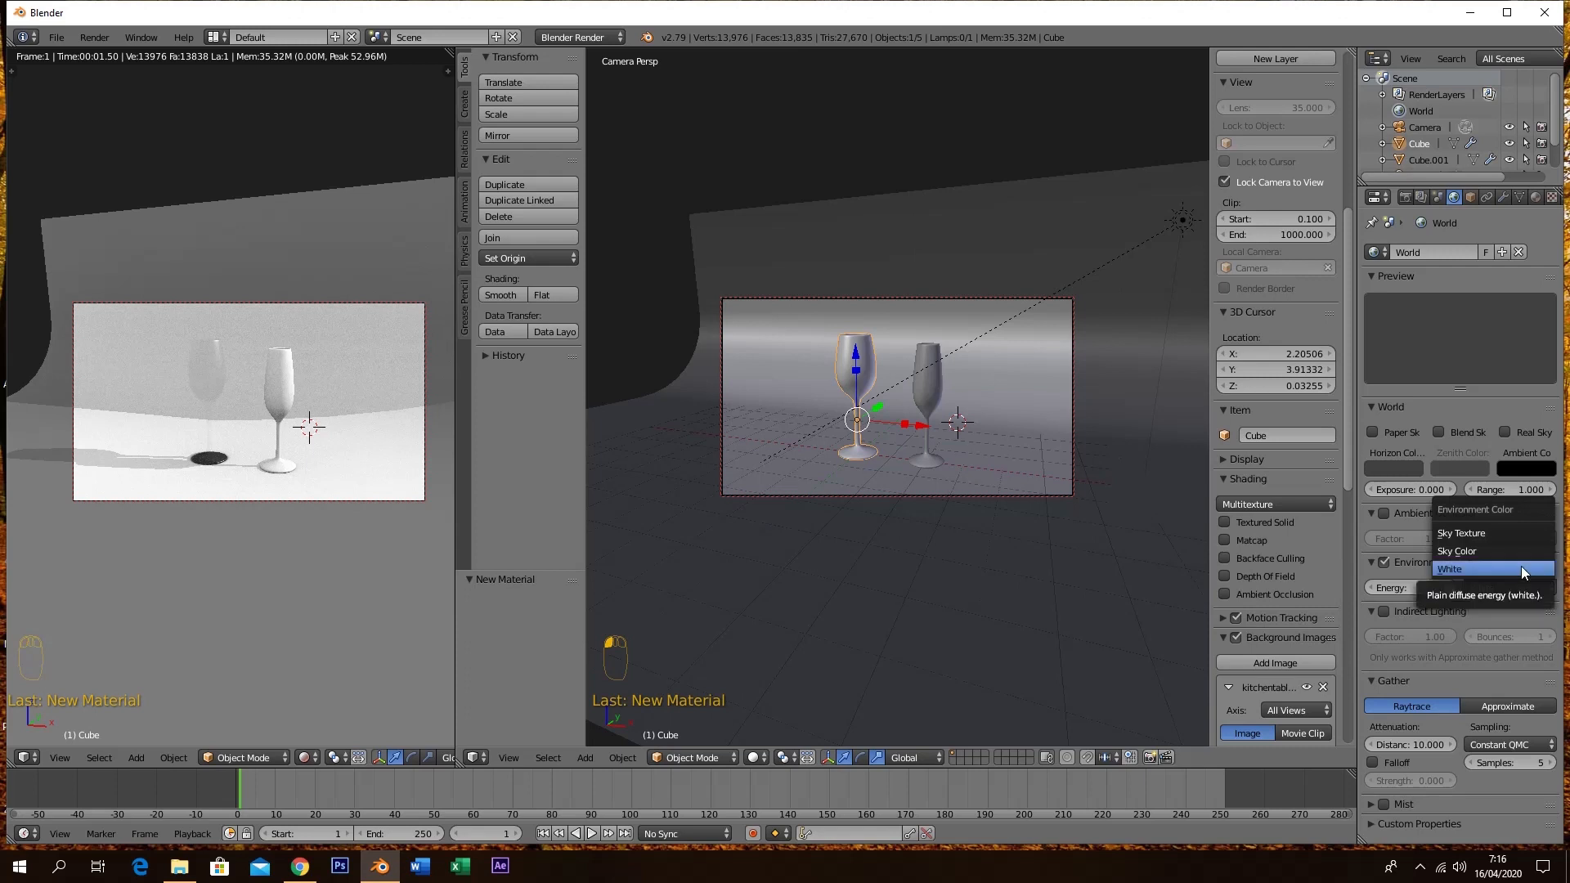
click(1521, 566)
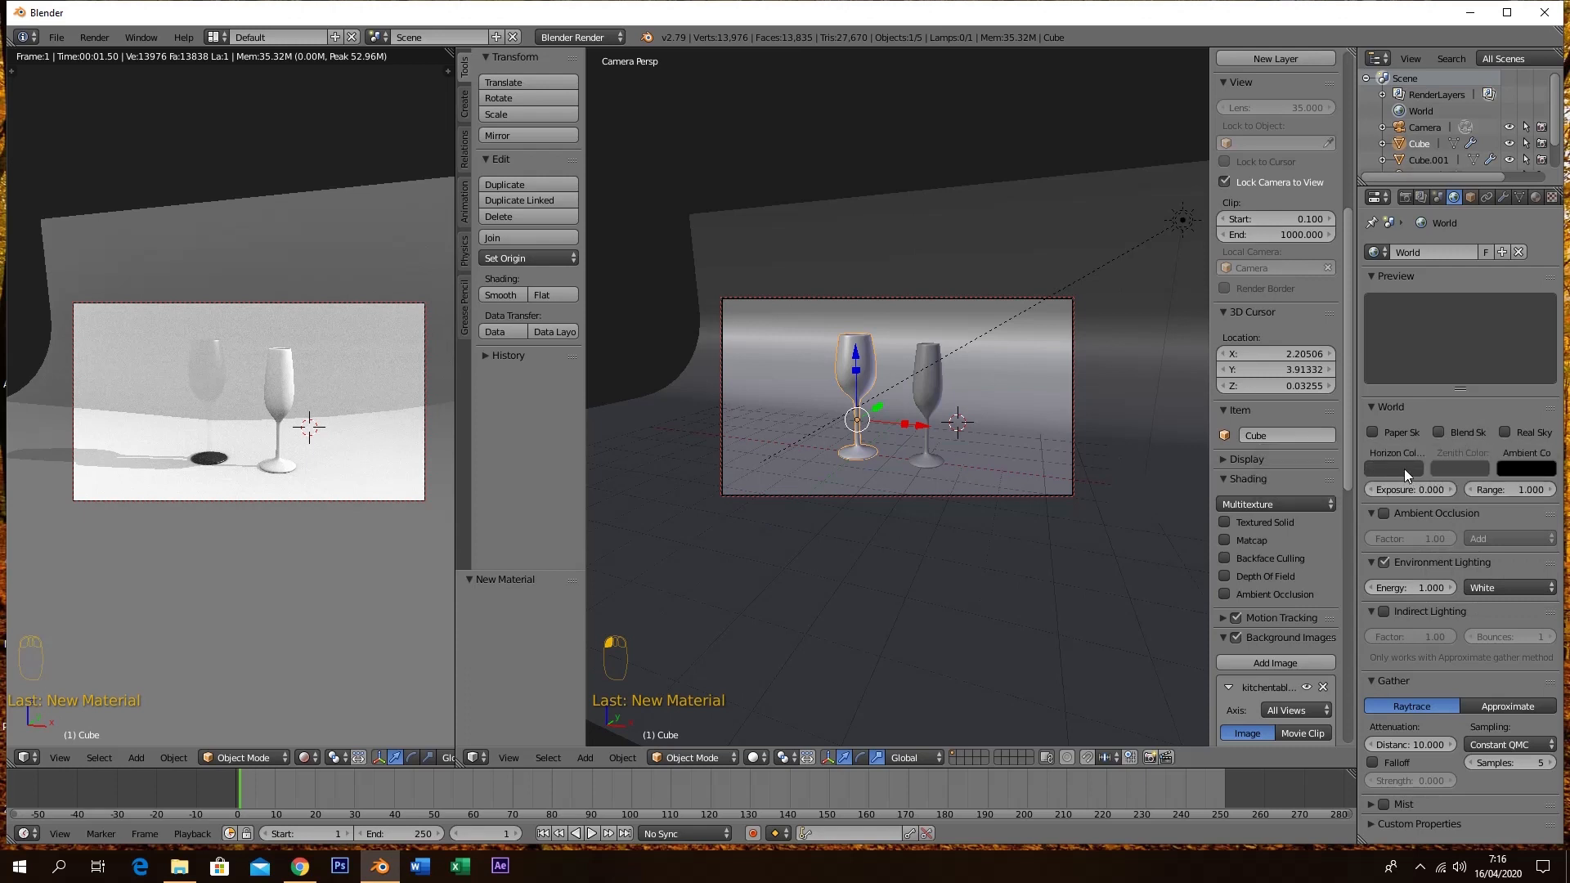
Set the environment lighting to Sky Color and the world's horizon color to cyan (R 0.004, G 0.511, B 0.650)
click(1490, 589)
click(1479, 550)
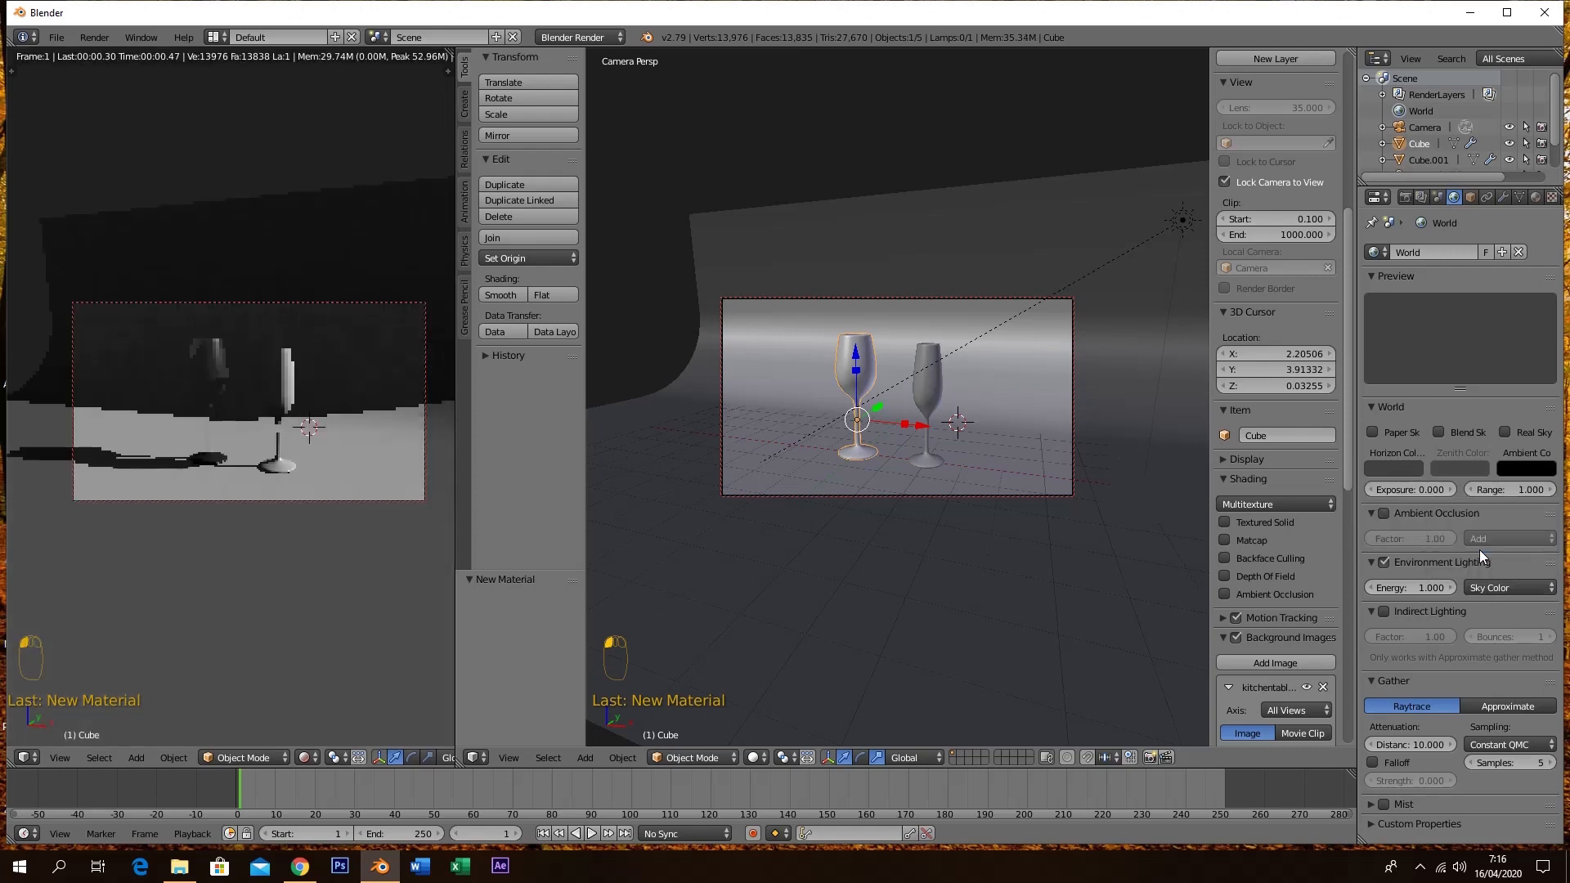
click(1386, 467)
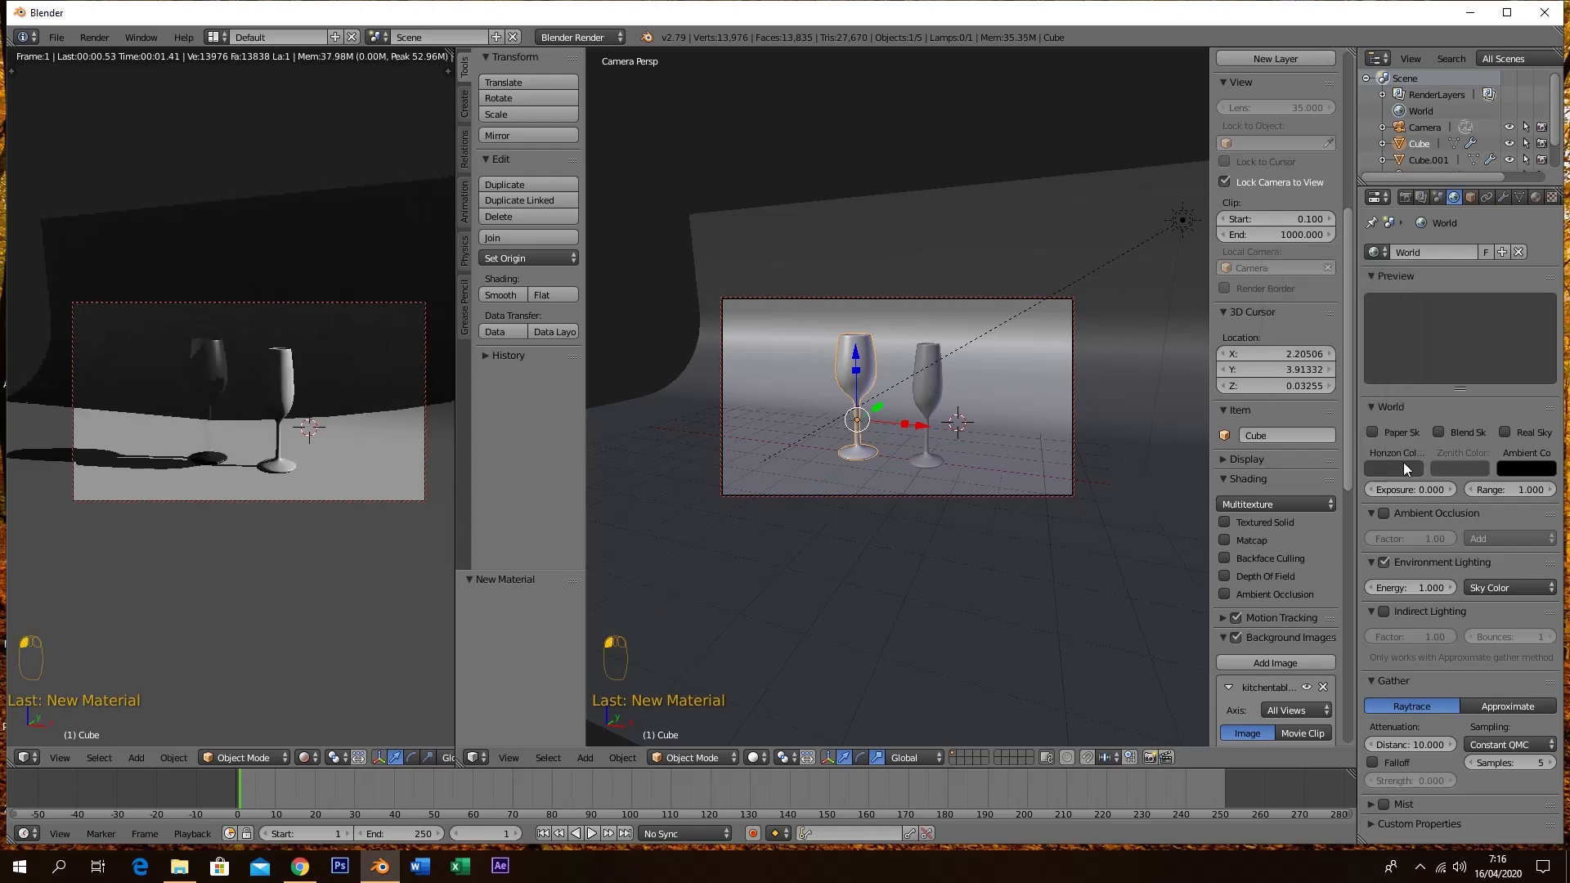
click(1403, 463)
drag(1416, 325, 1346, 252)
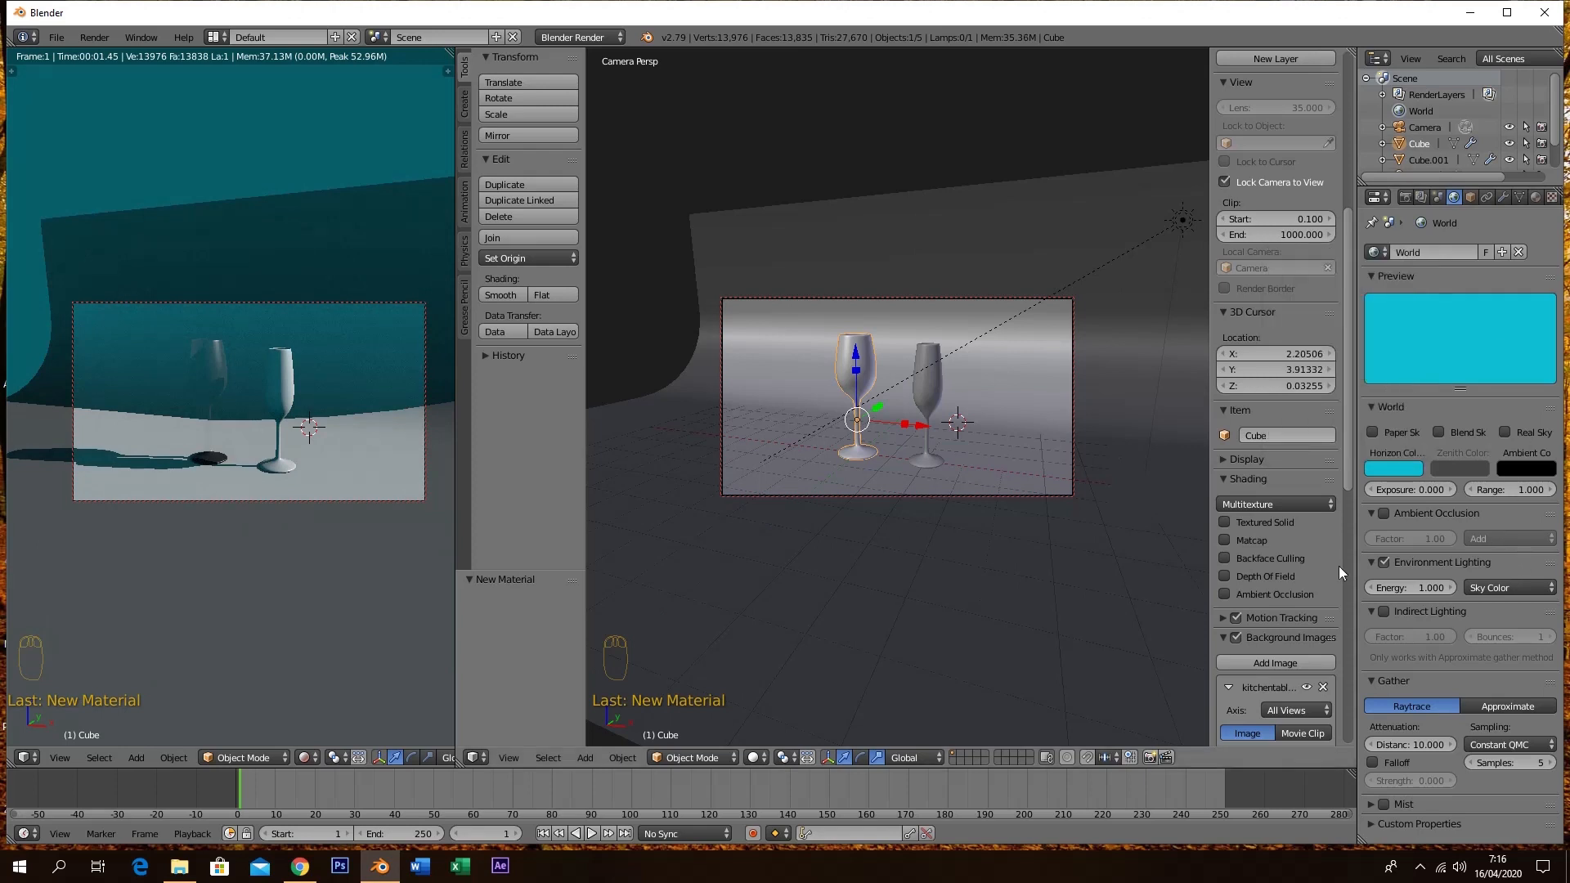
Set the world's environment lighting color back to White, keeping the cyan horizon color
click(1405, 464)
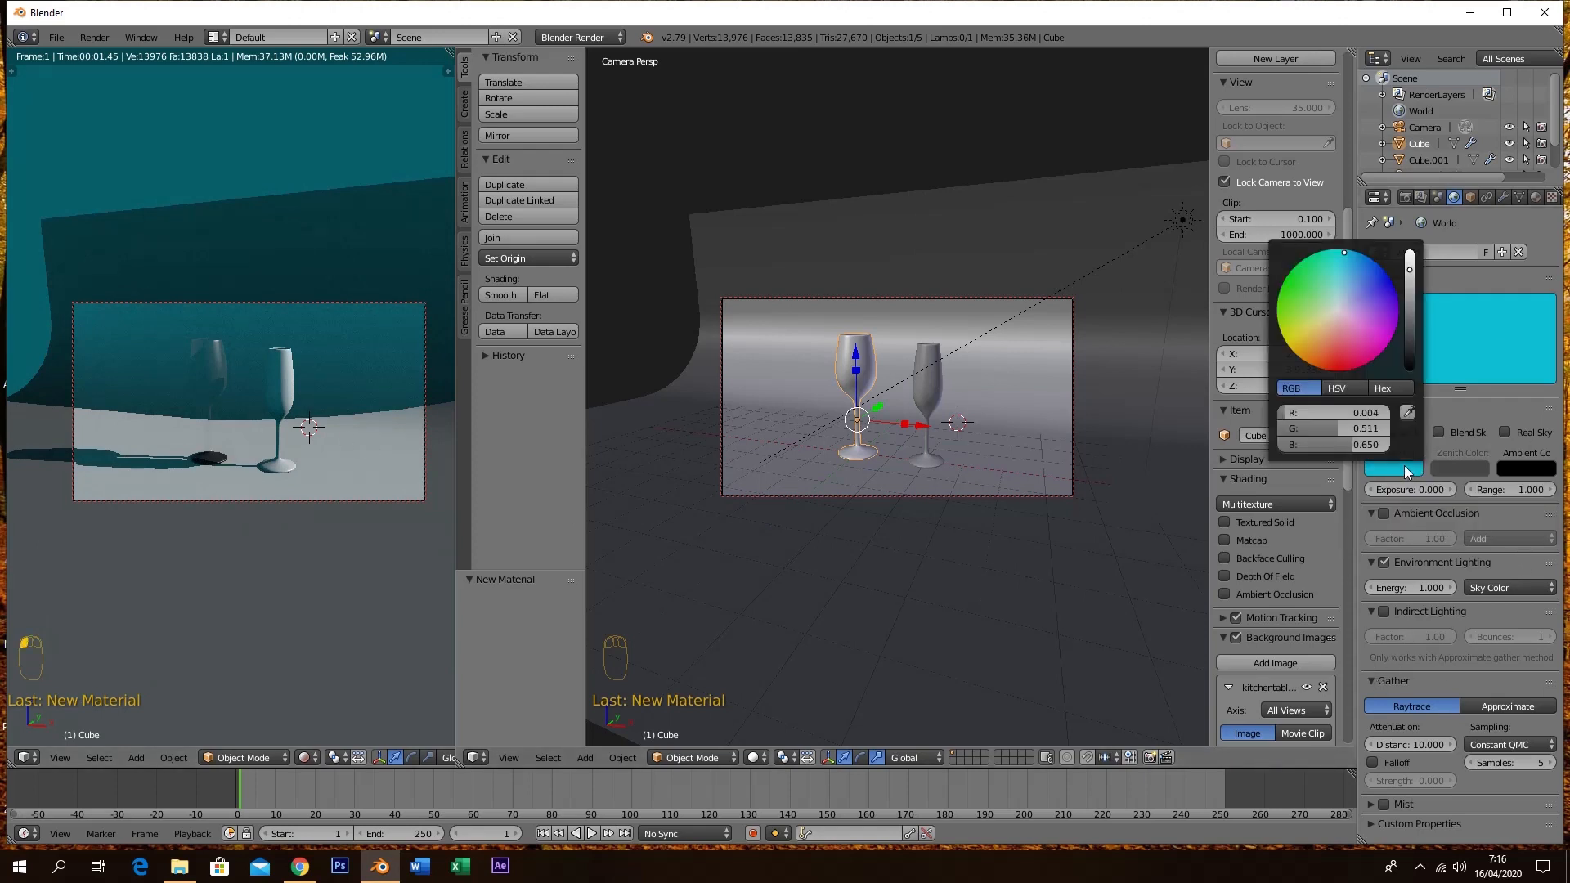
click(1510, 585)
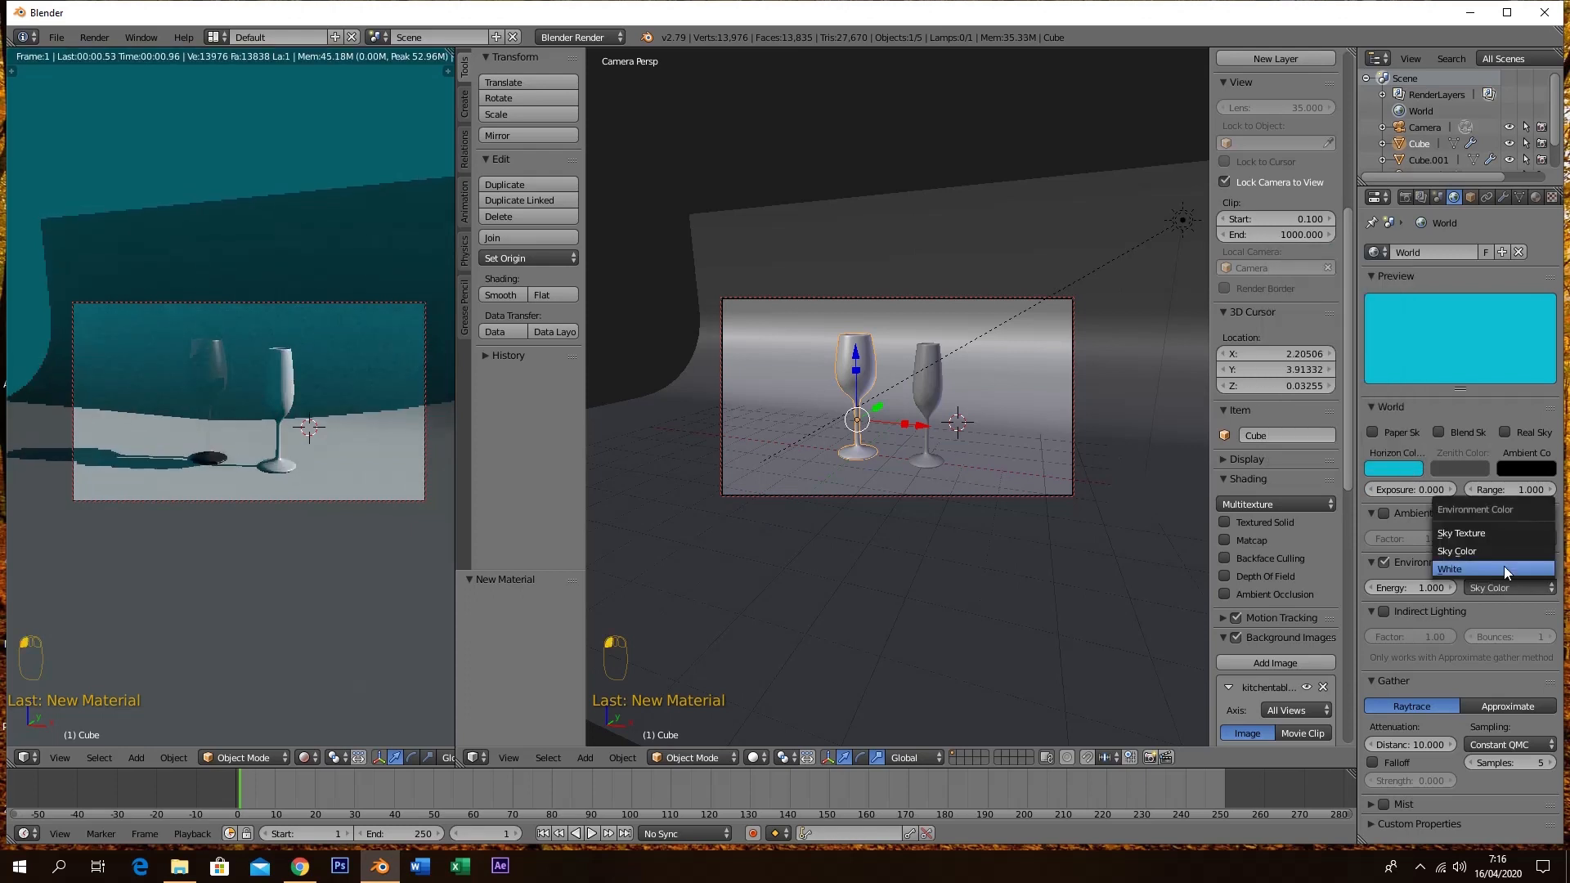
click(1504, 567)
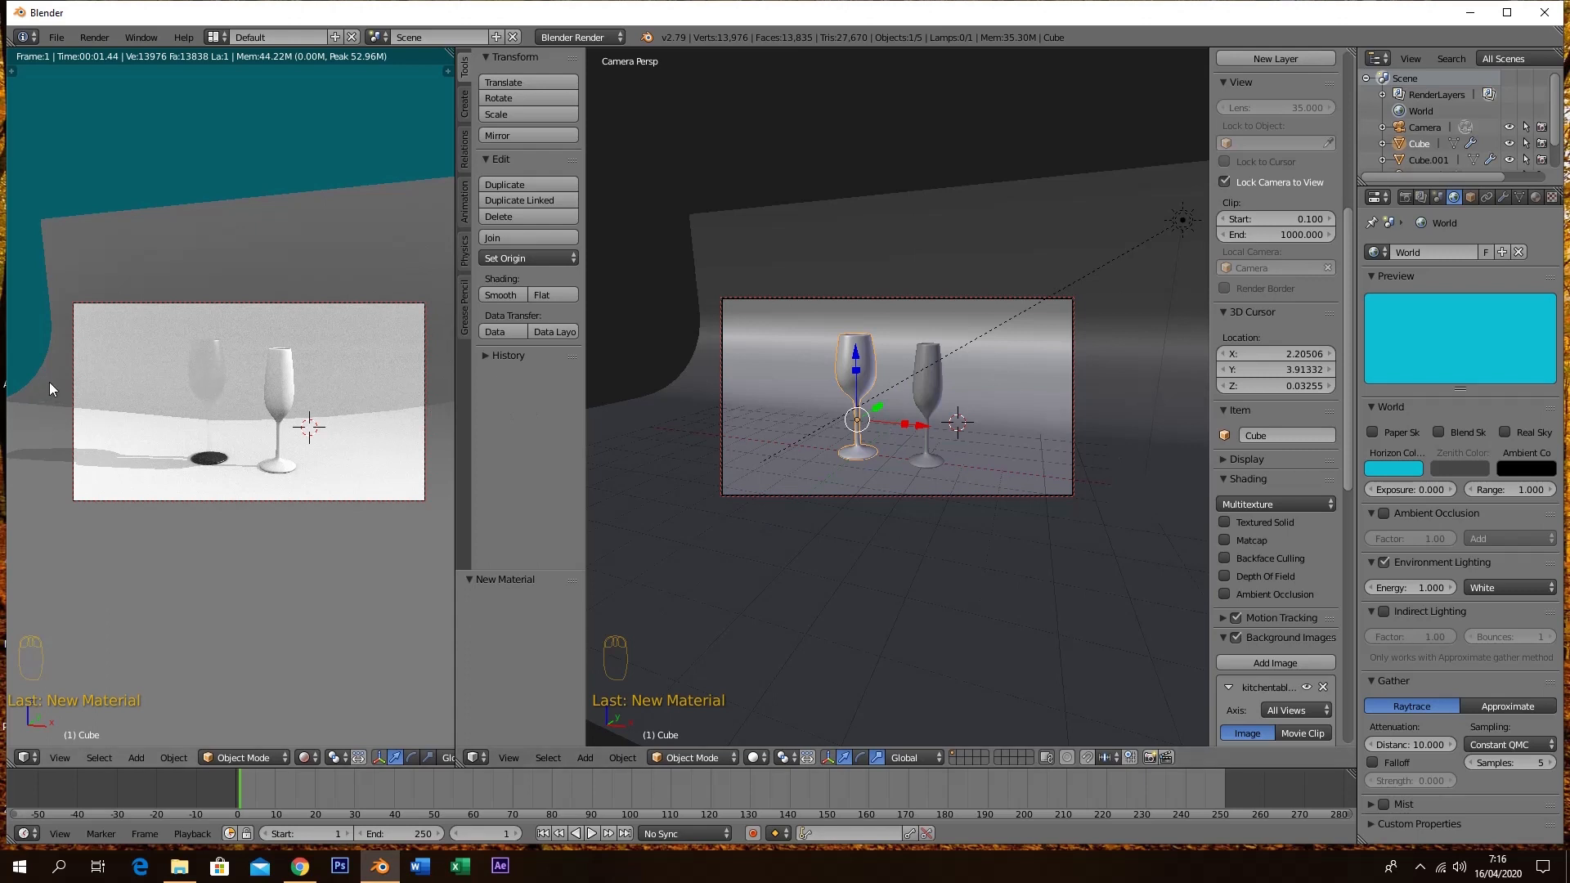
Frame the two glasses more closely through the camera and turn off locking the camera to the view
scroll(234, 389, up, 1)
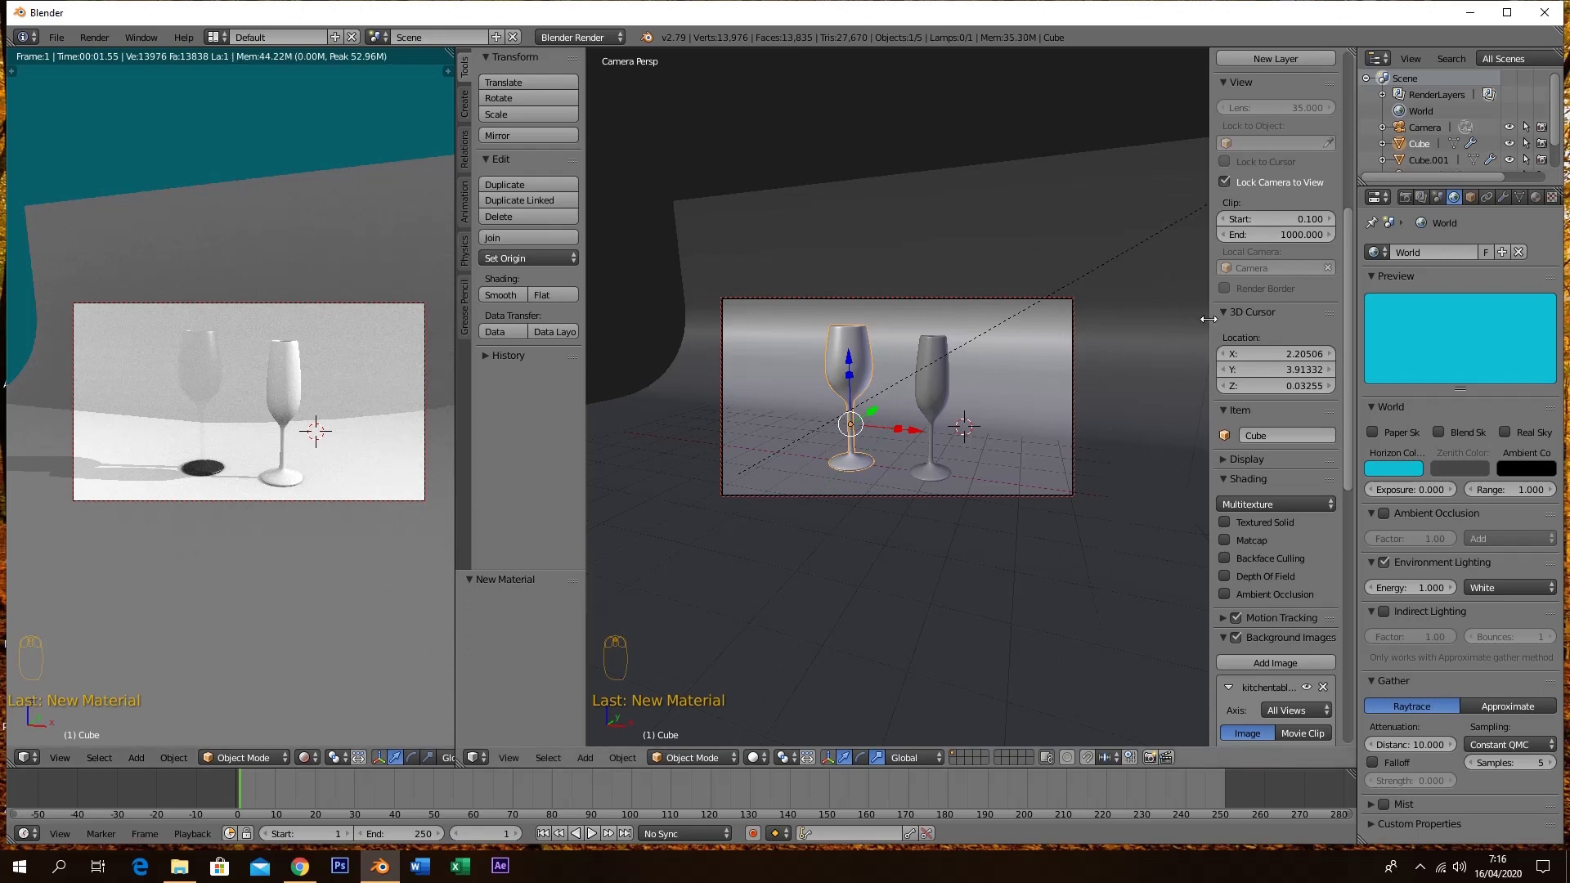
click(1238, 181)
scroll(204, 420, up, 2)
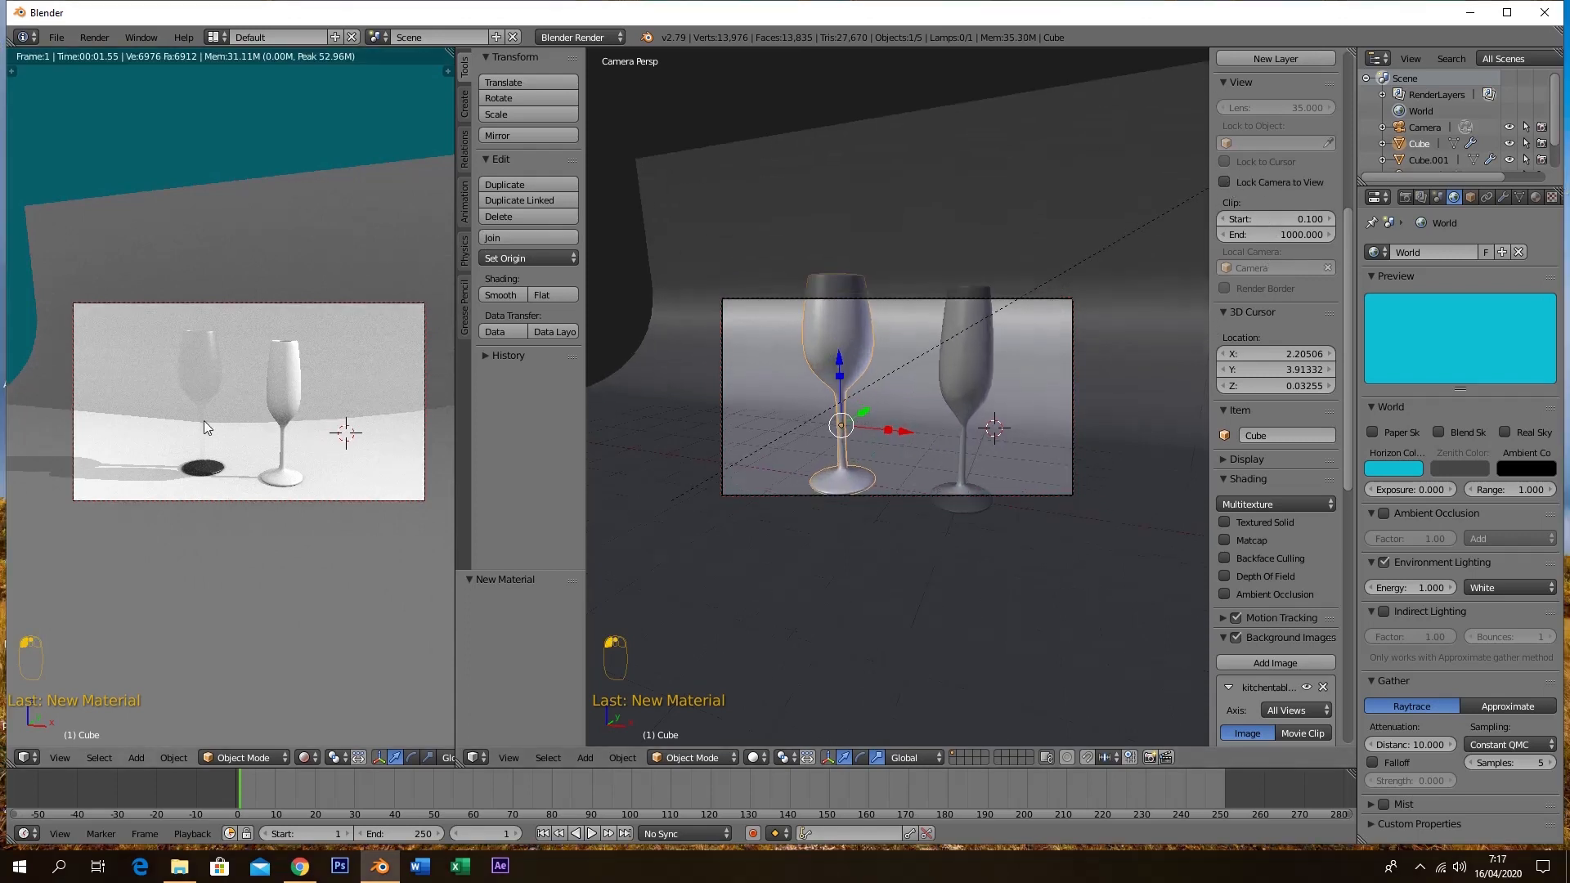
scroll(213, 417, down, 2)
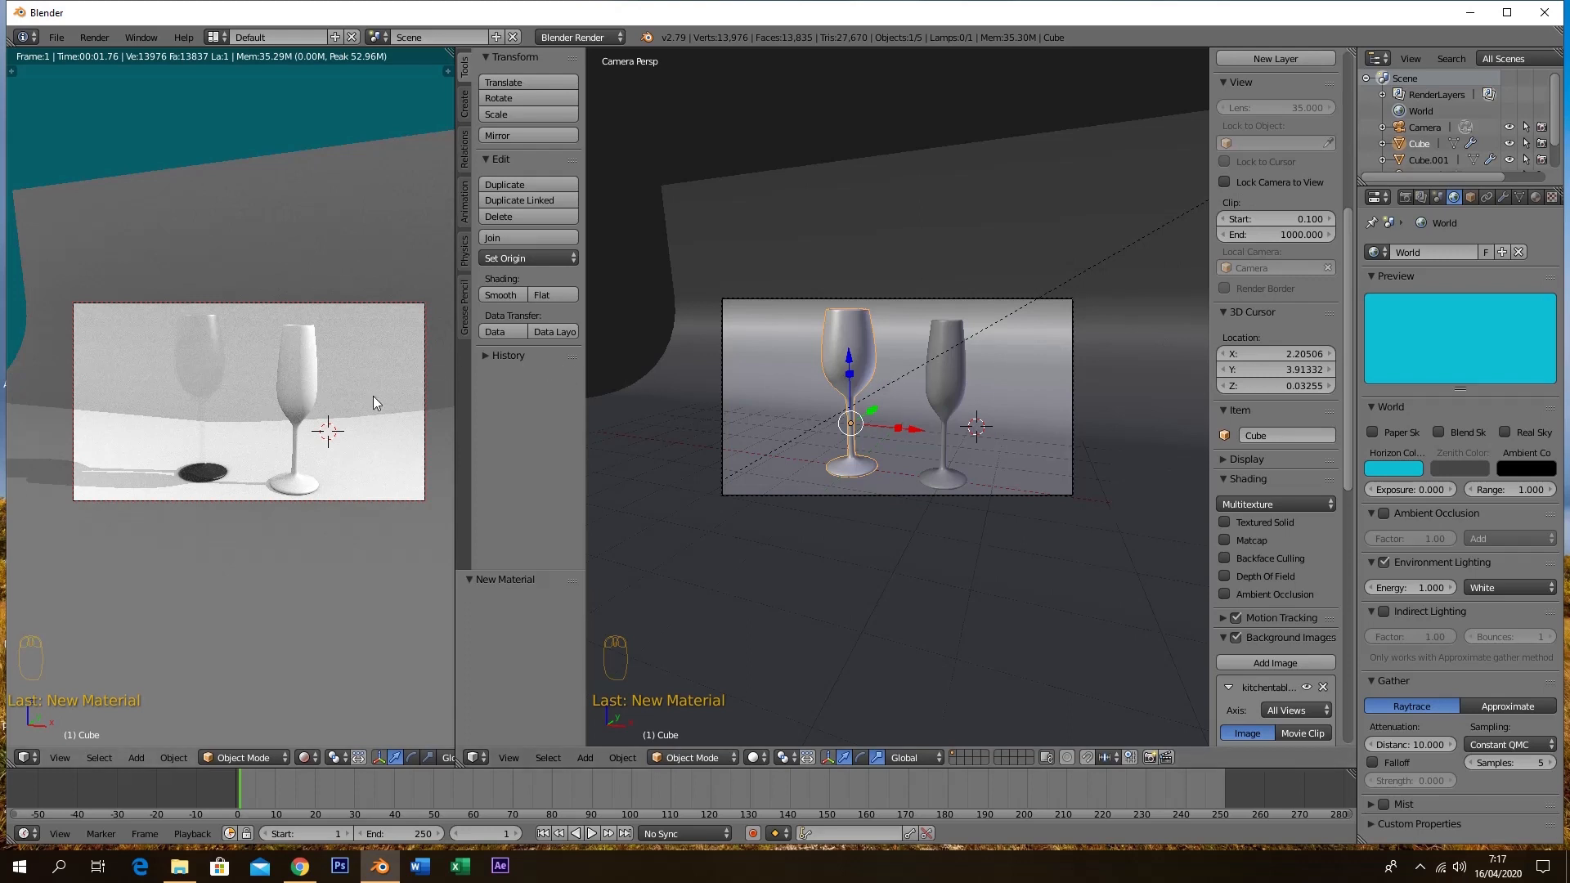
key(n)
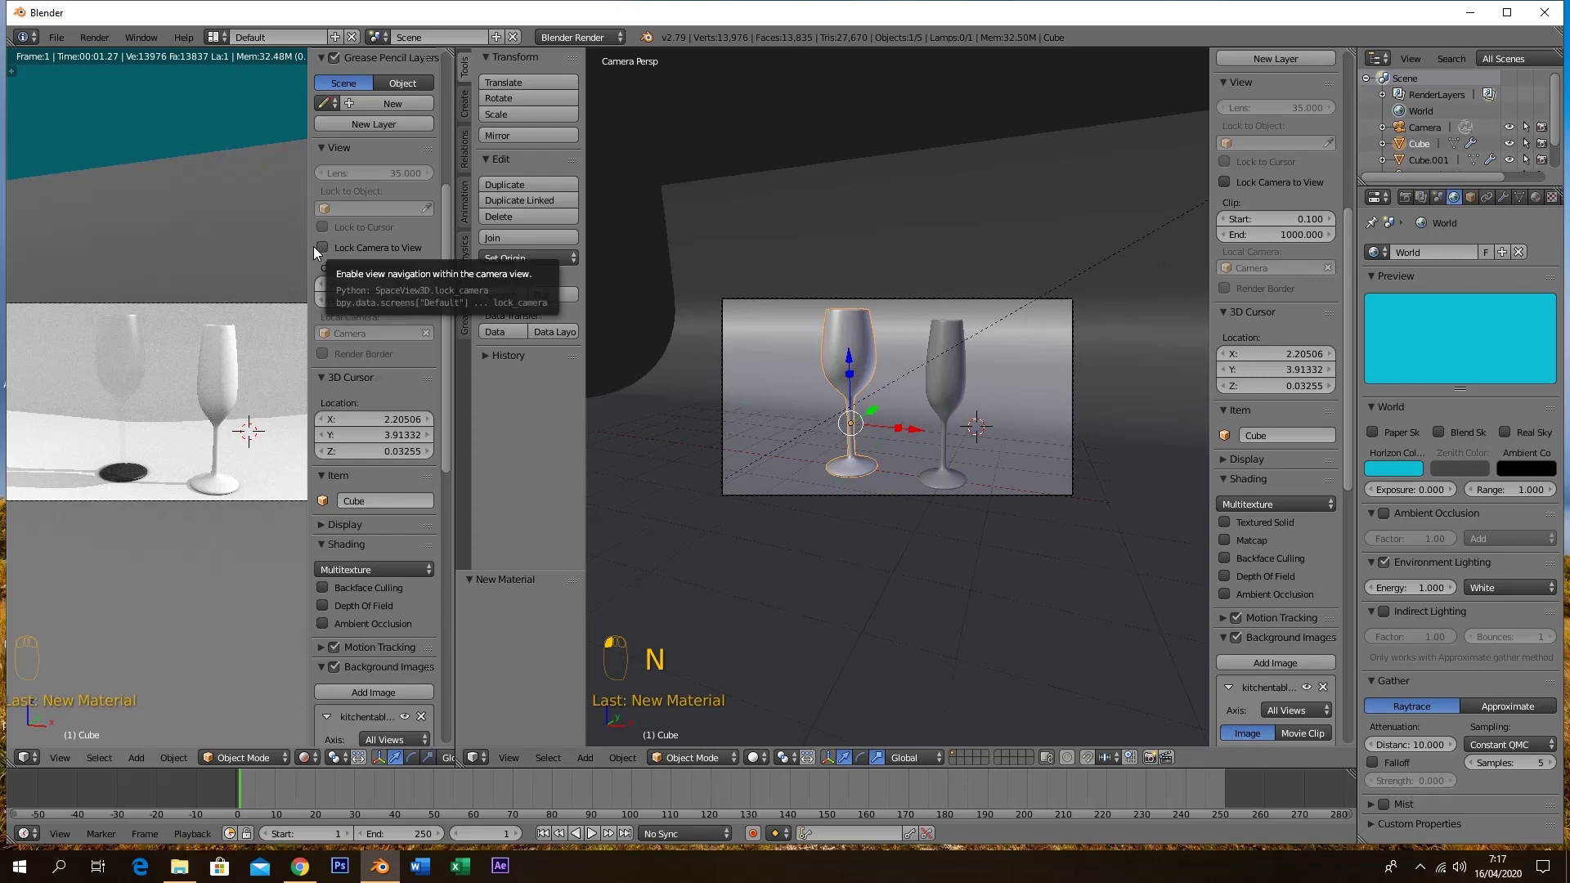
key(n)
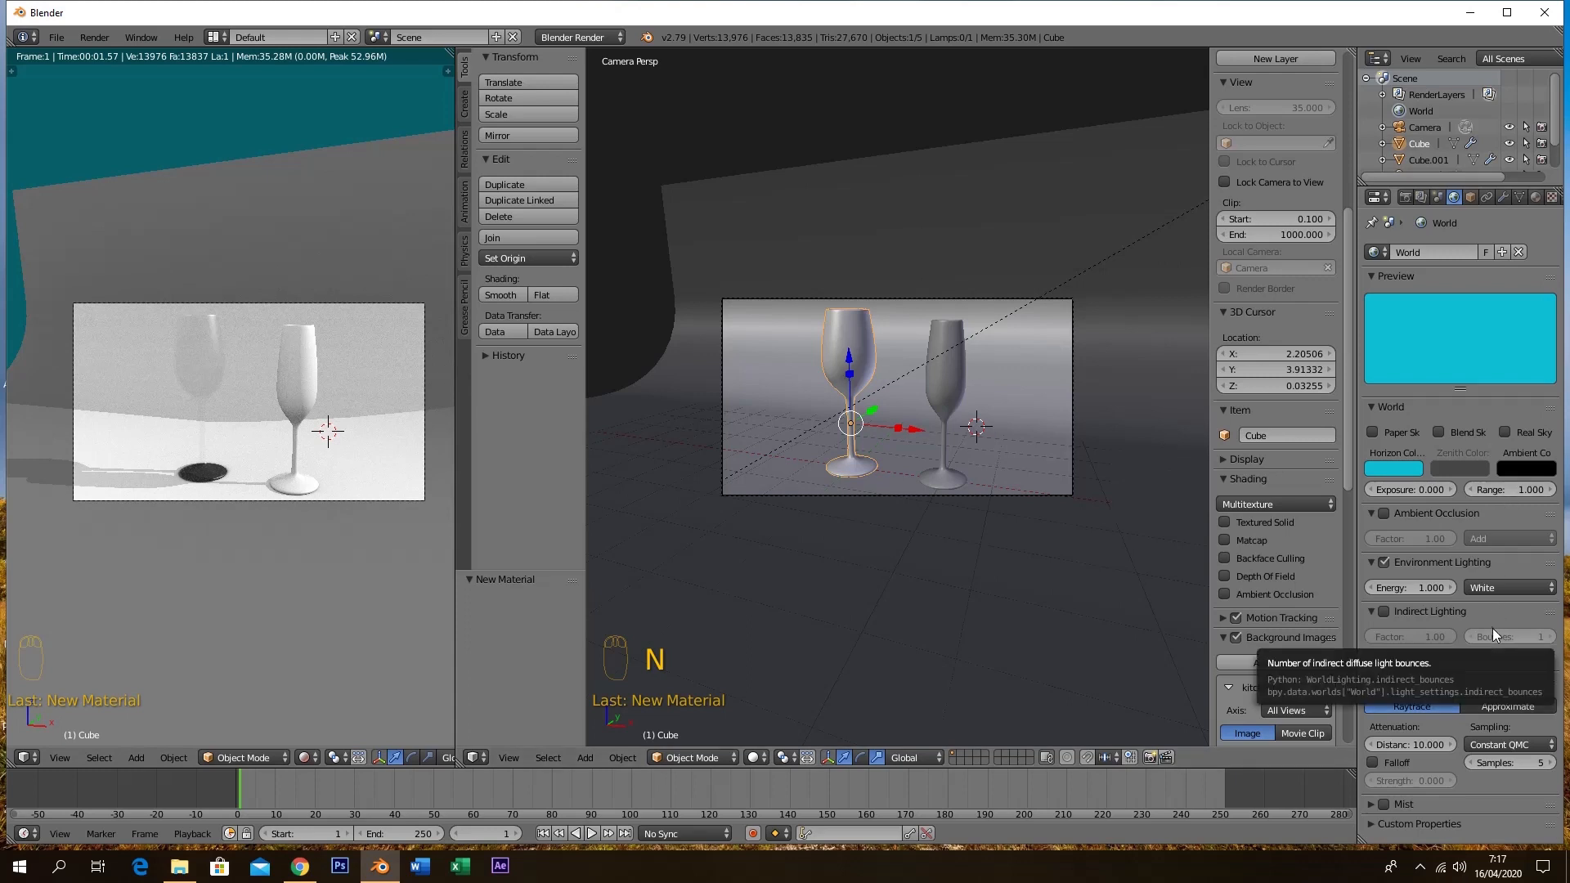
Switch the wine glass material's transparency to Raytrace with an IOR of 1.350 and a depth of 3
click(1408, 472)
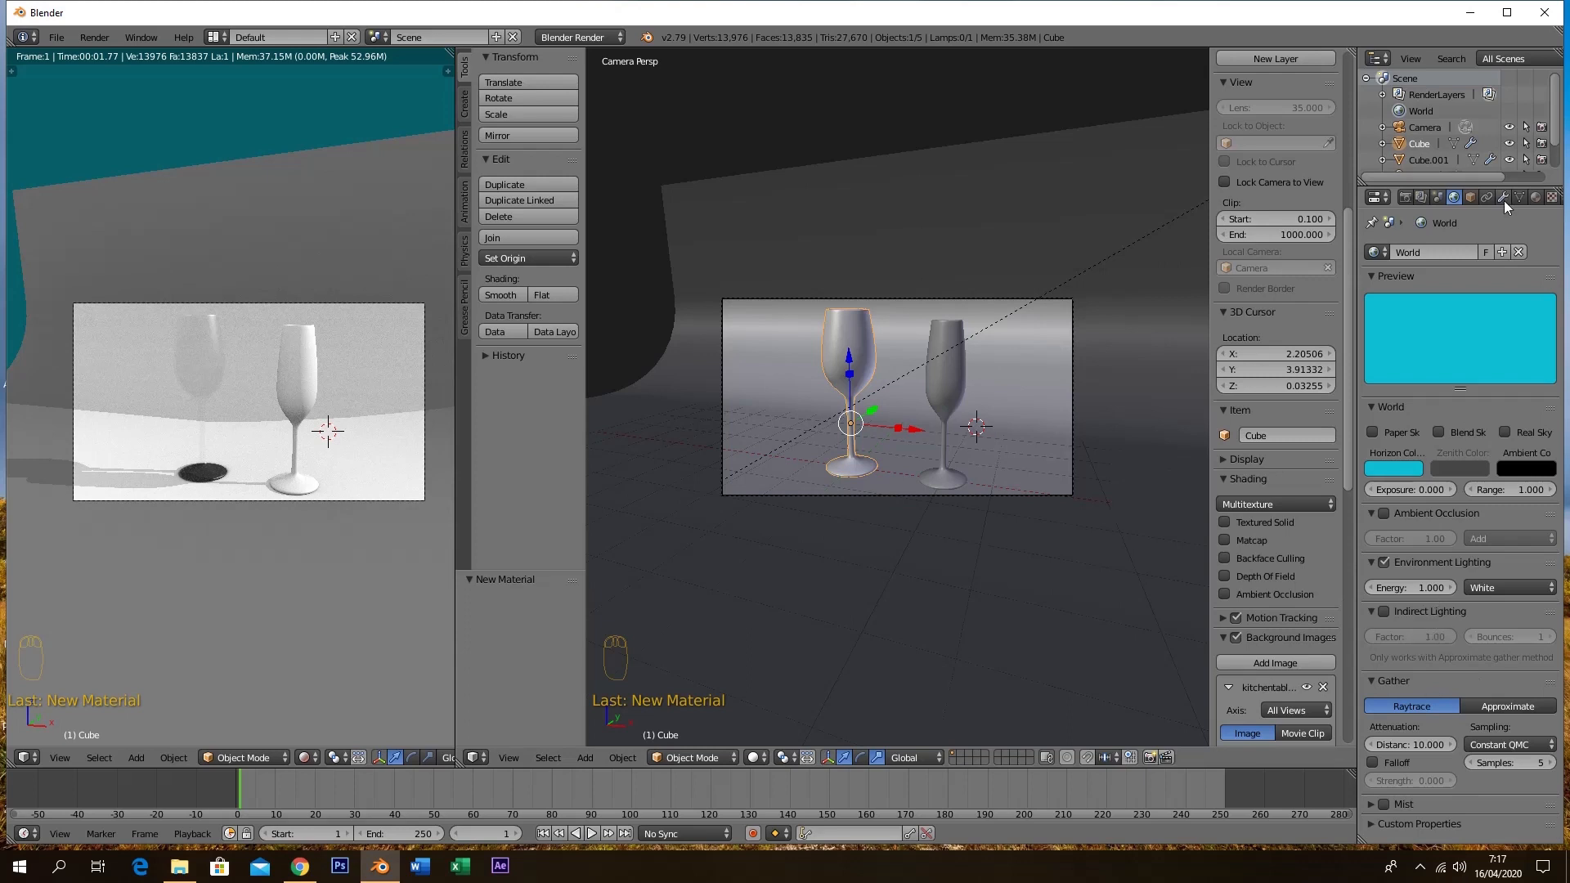
click(1535, 197)
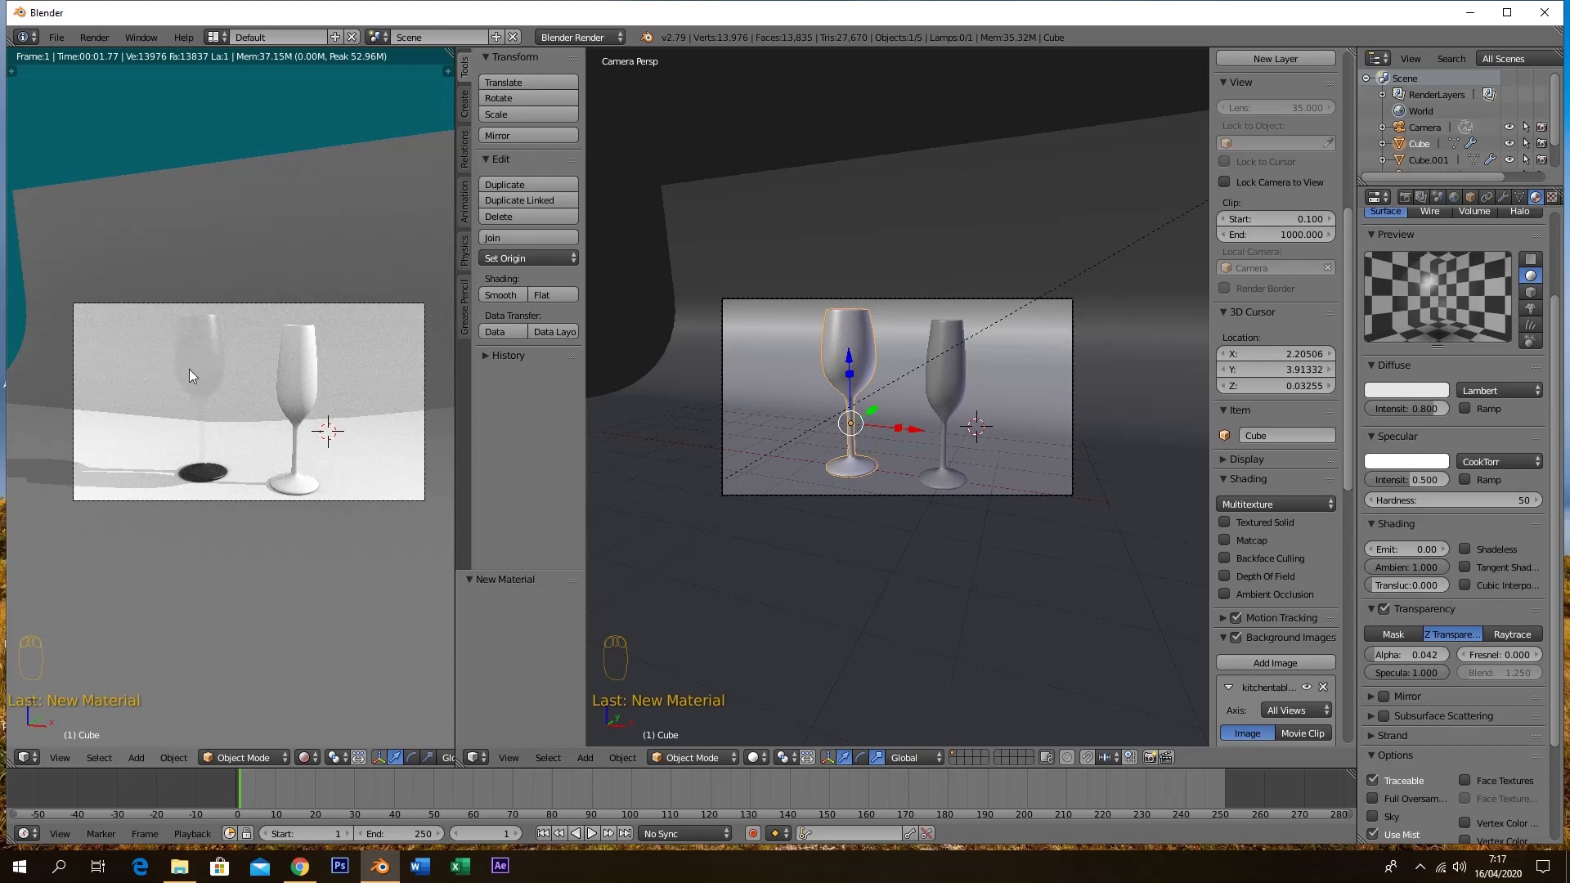
click(1527, 635)
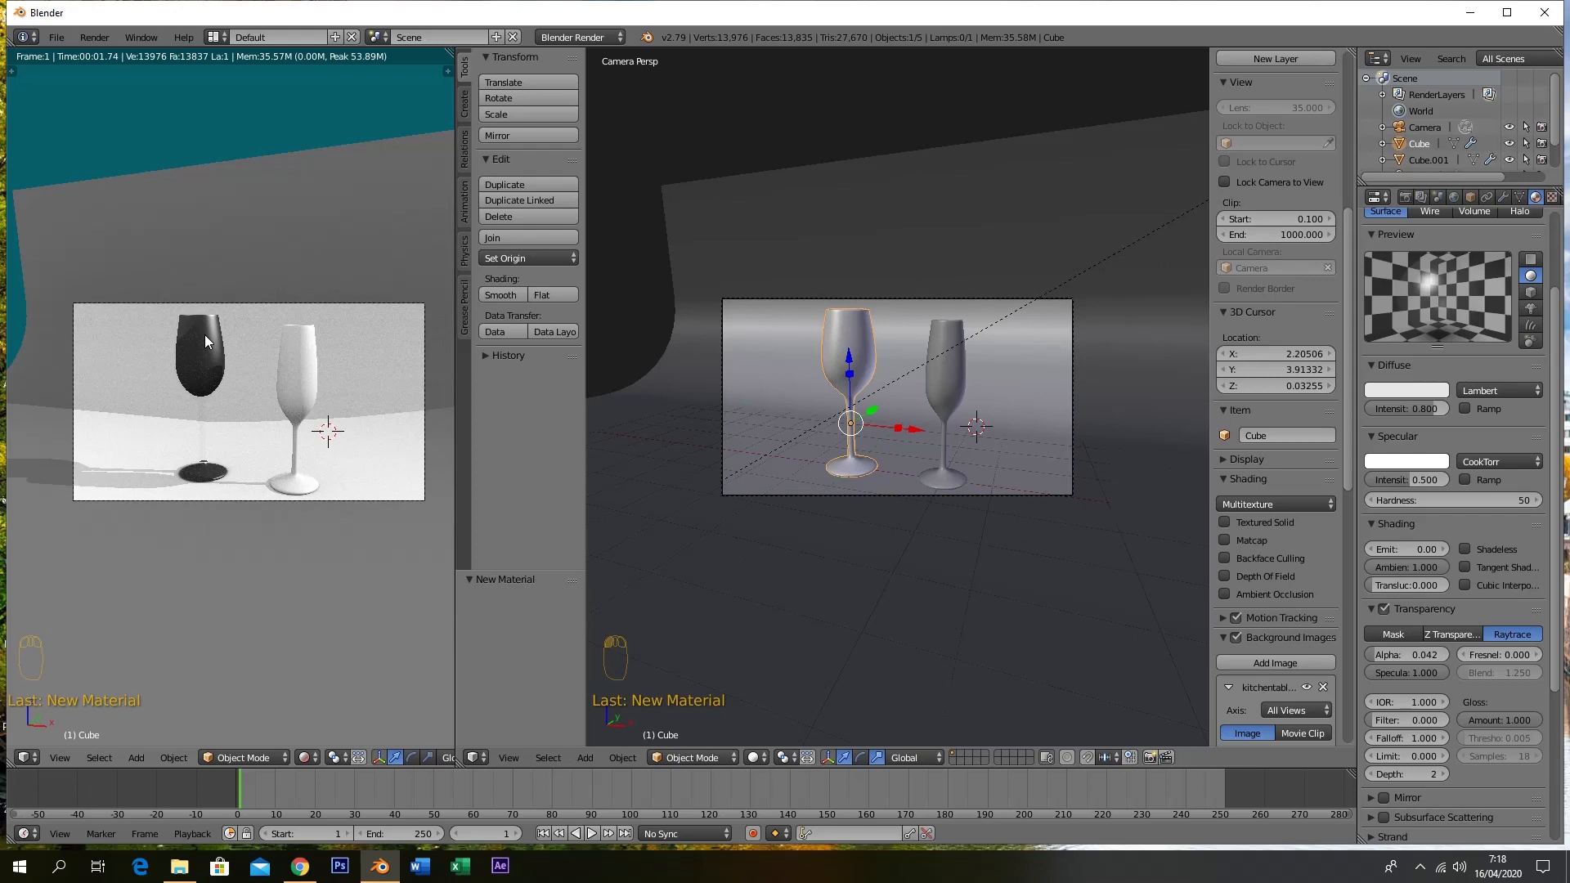
click(1429, 702)
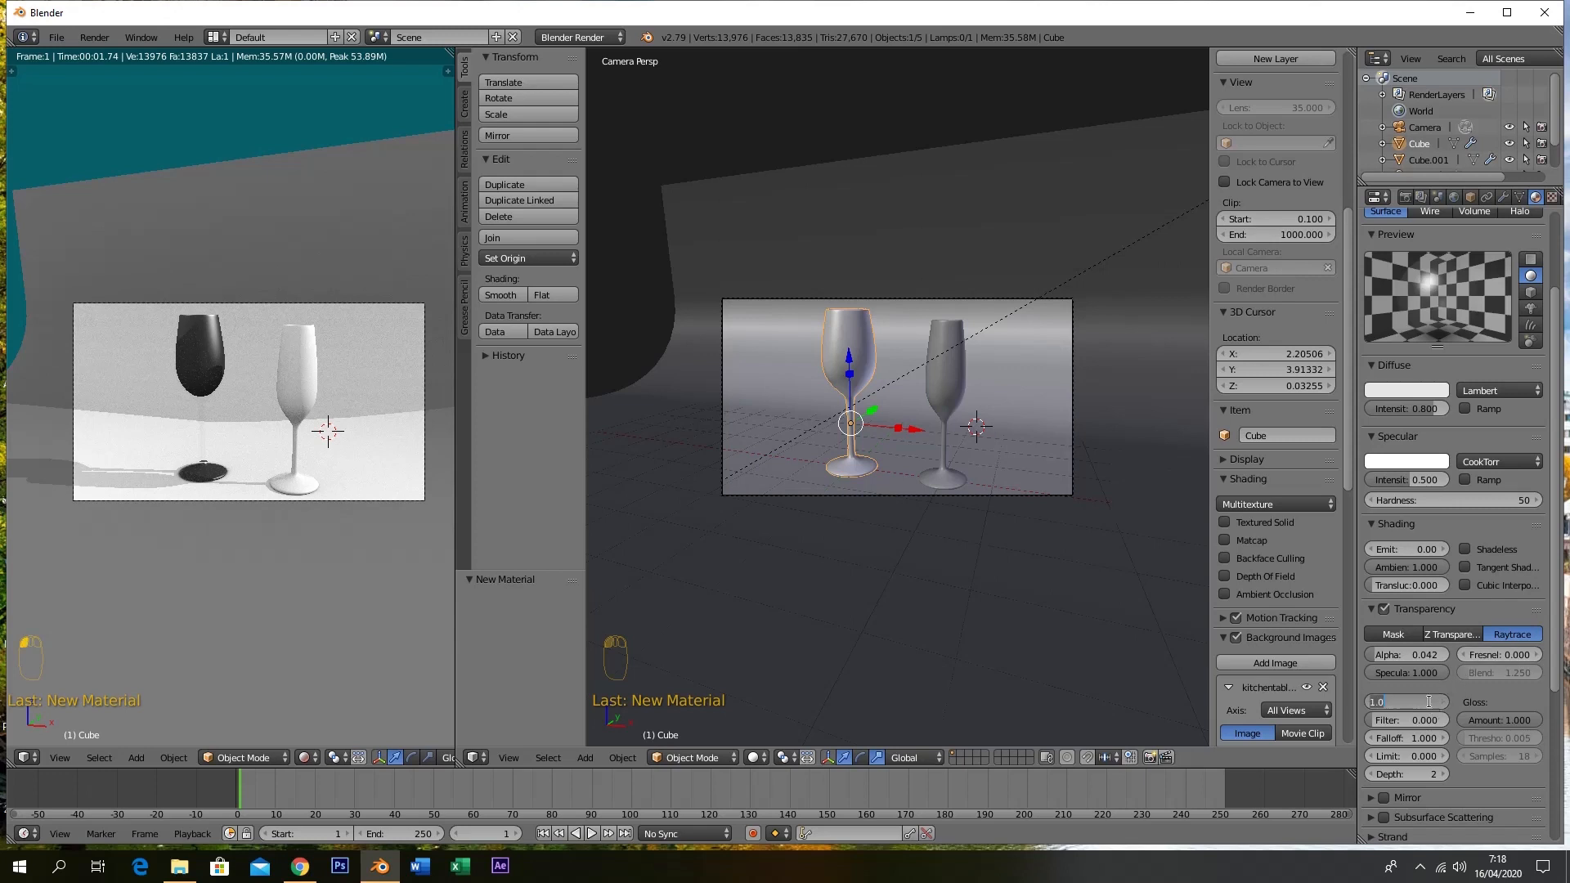
text(1)
key(Return)
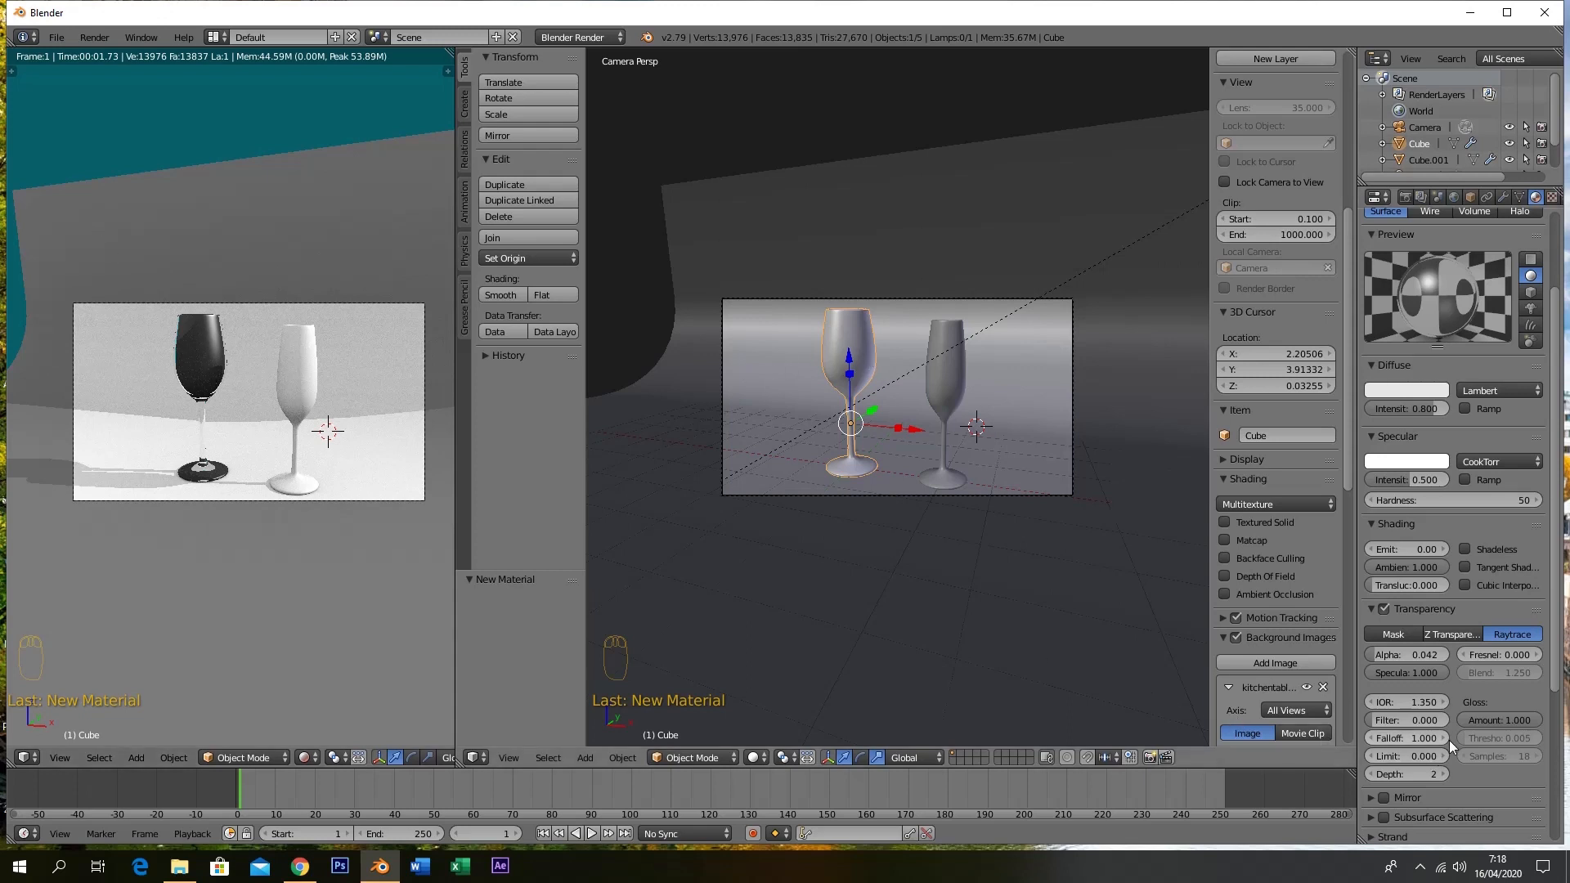
click(1444, 774)
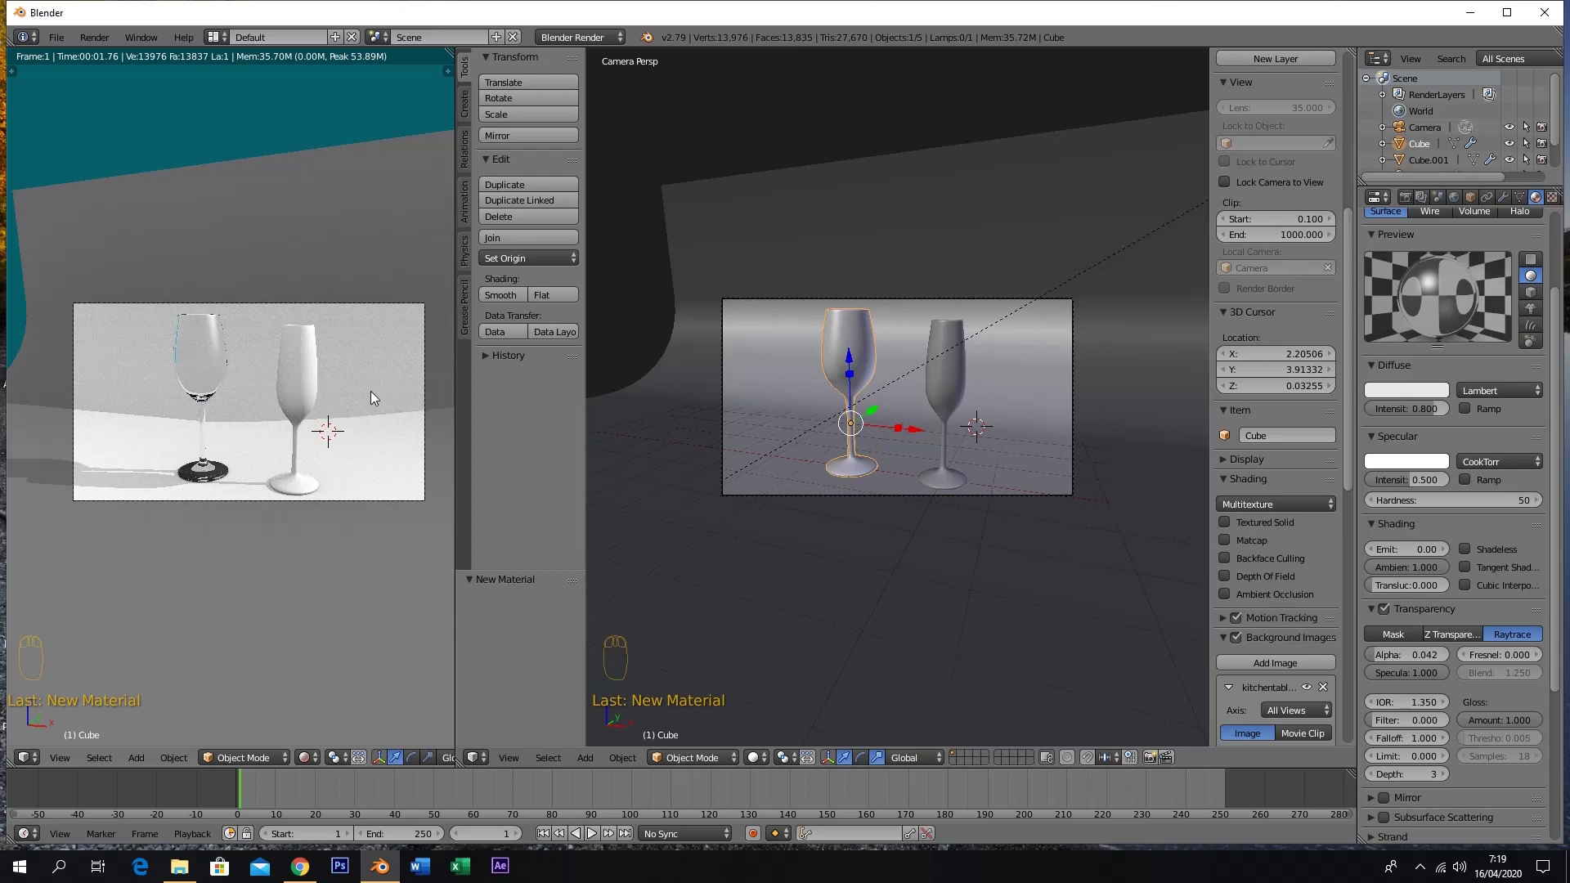
Assign the existing gelas material to the champagne glass and maximize the rendered viewport
right_click(954, 376)
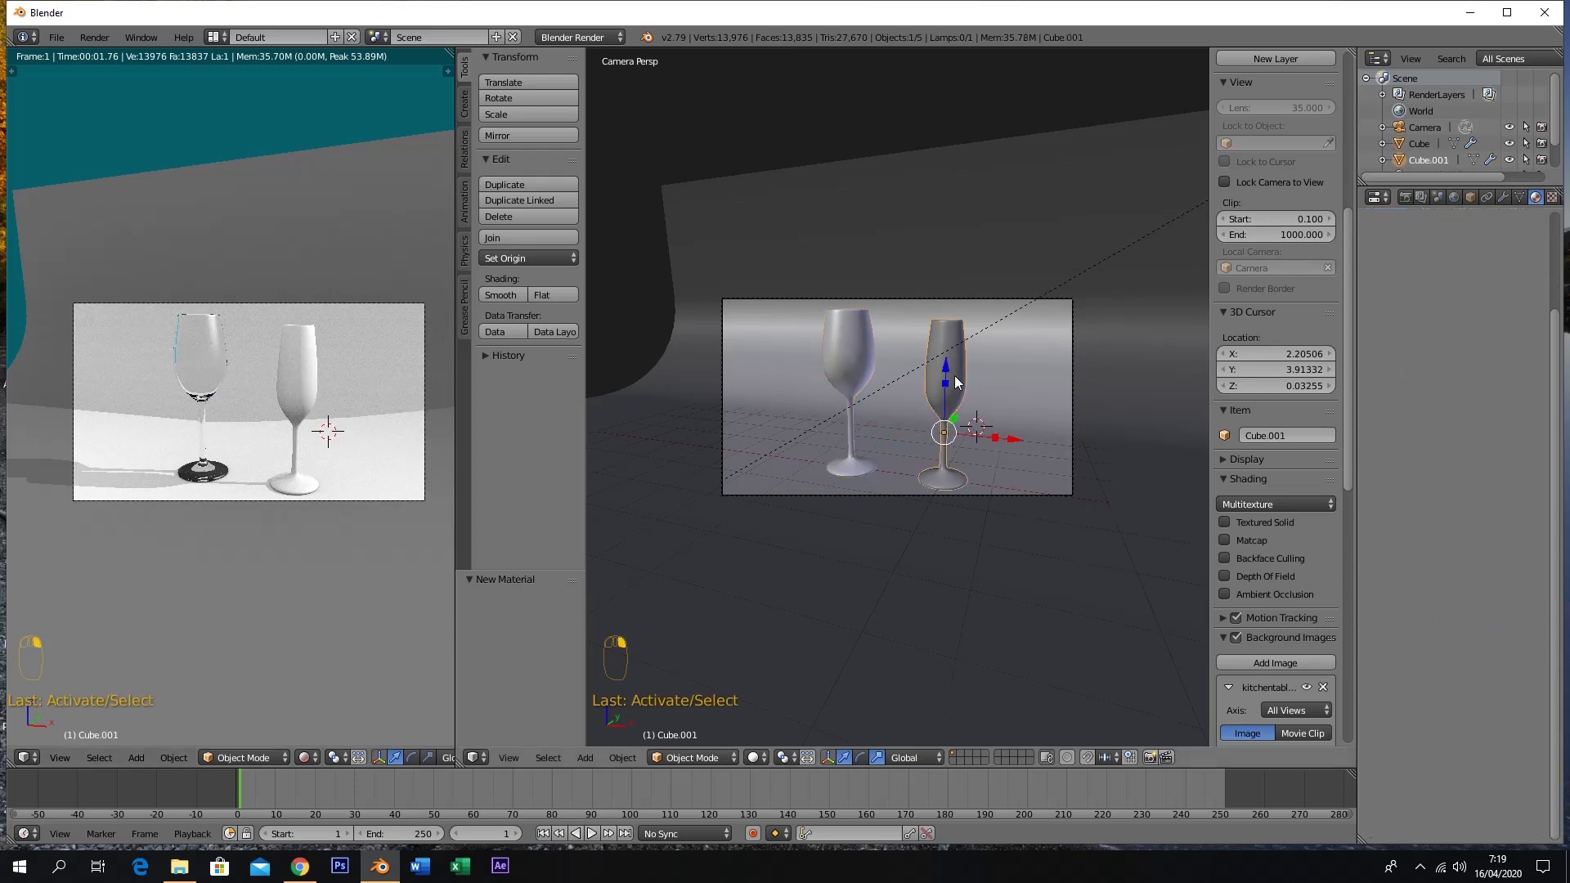
right_click(849, 353)
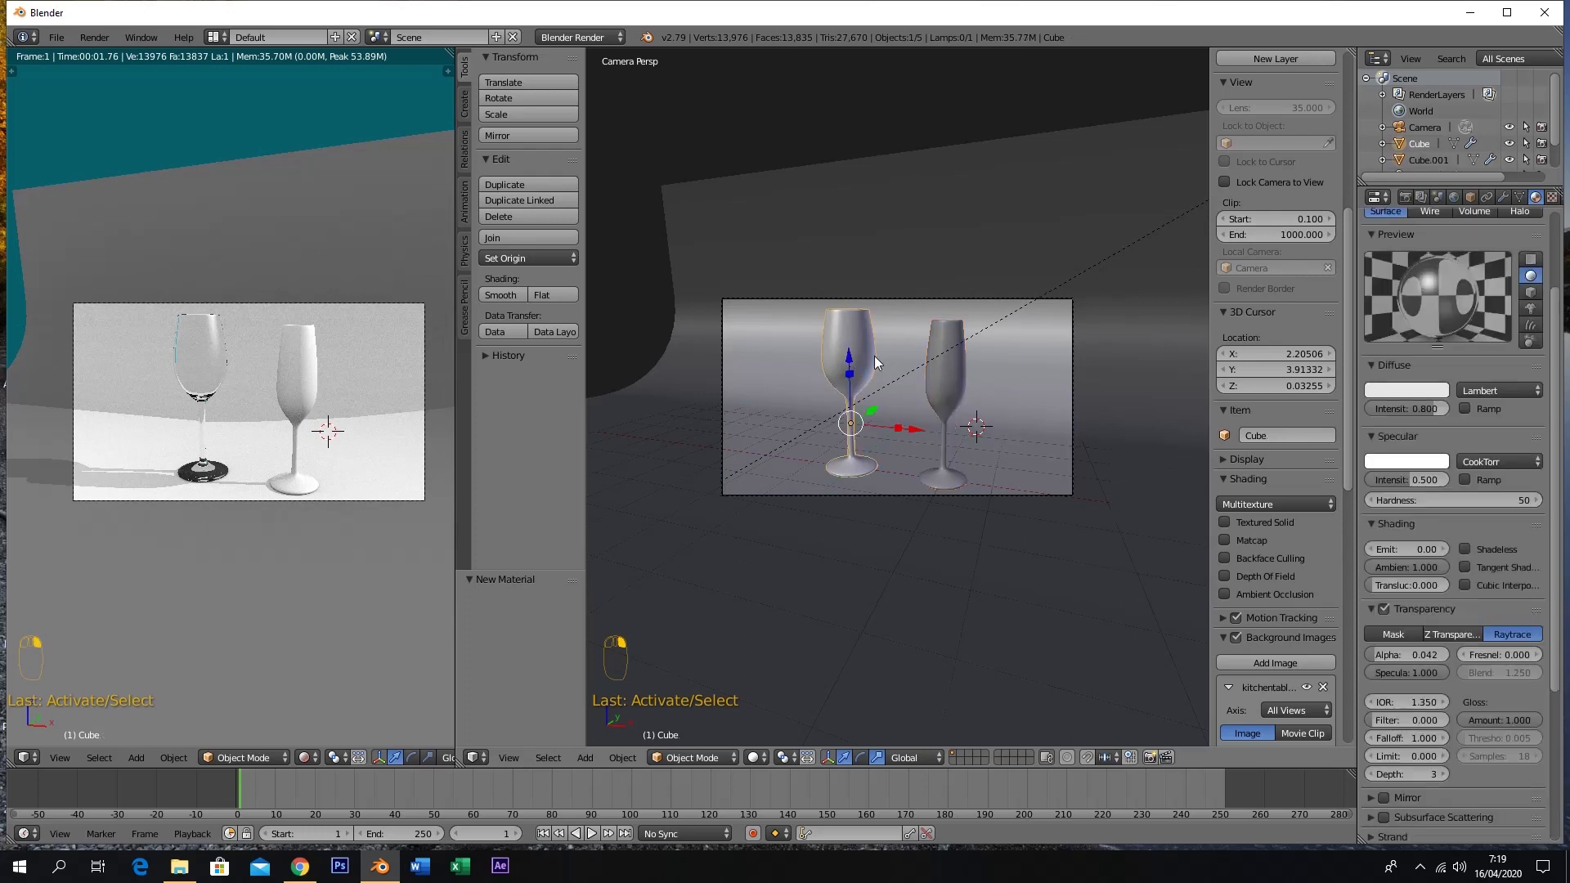
right_click(950, 384)
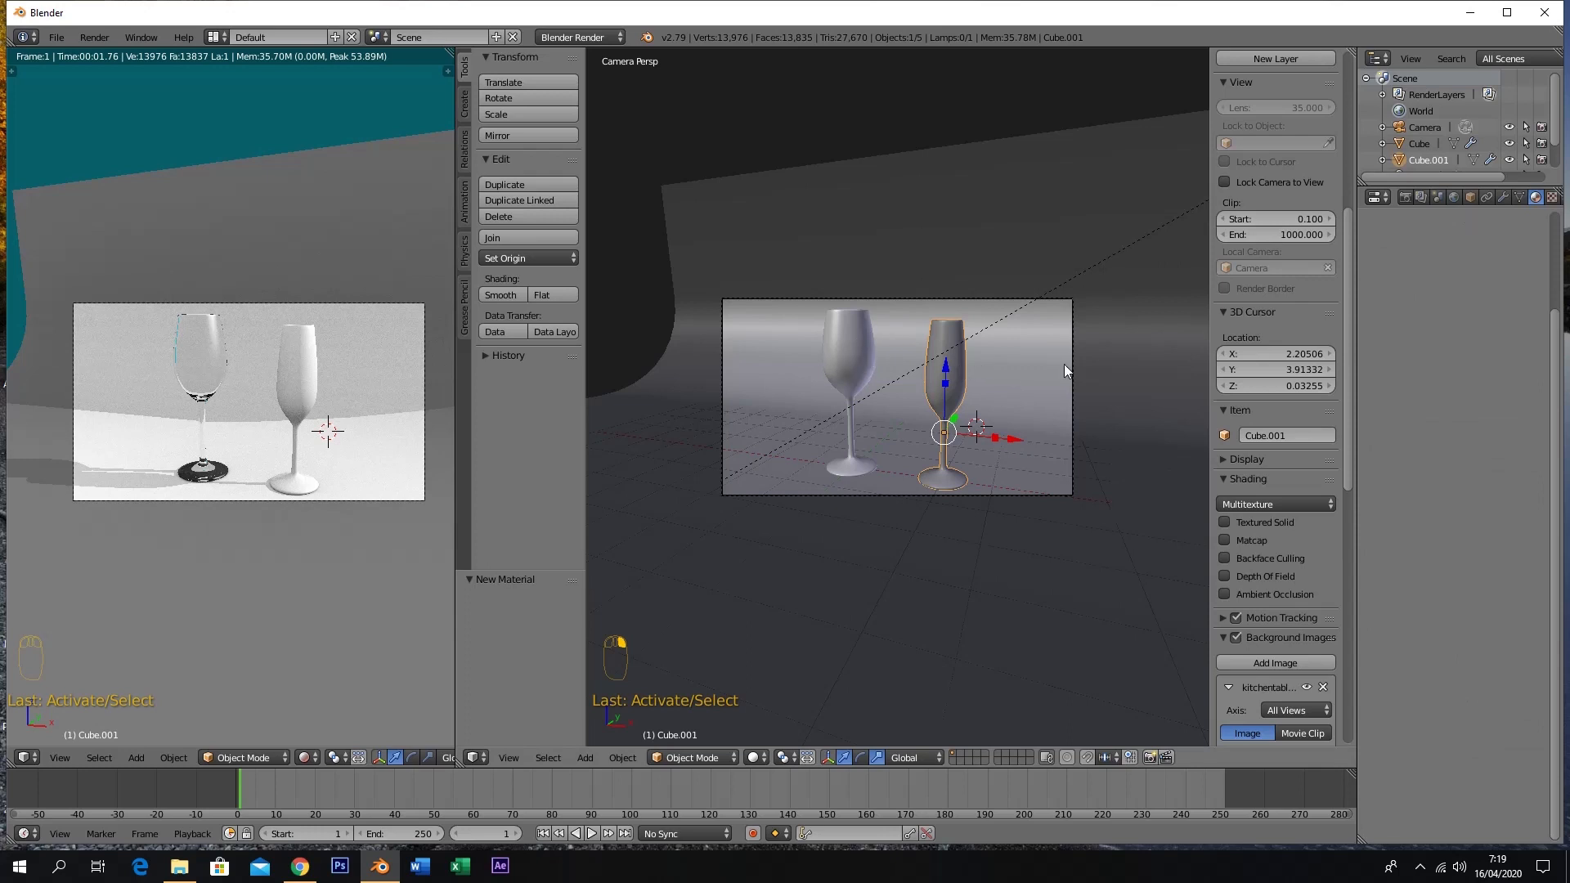
click(1502, 198)
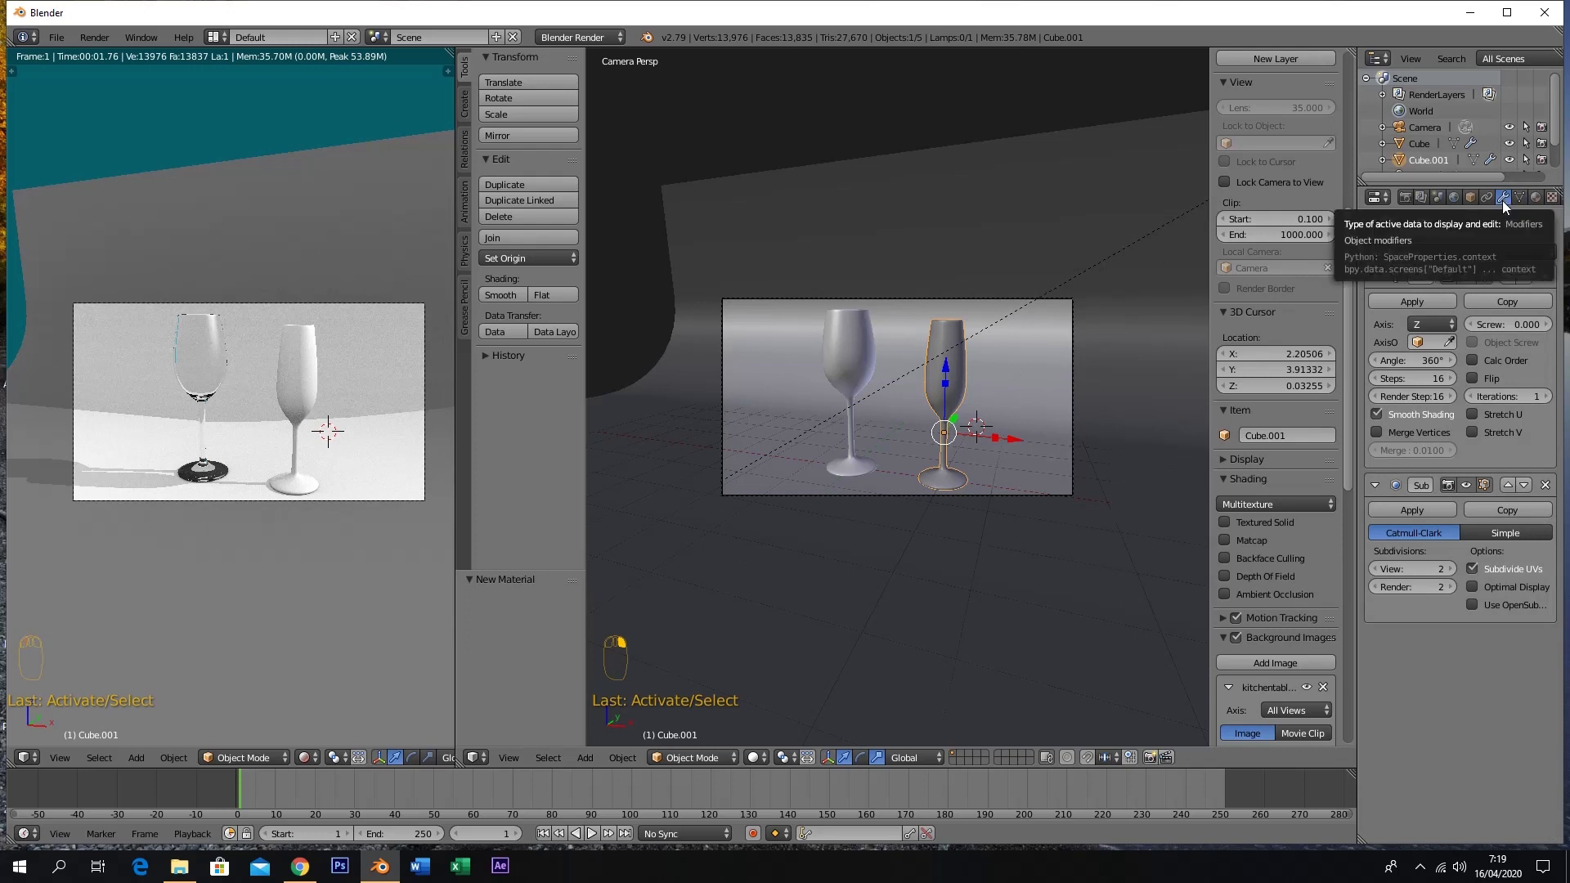
click(1535, 198)
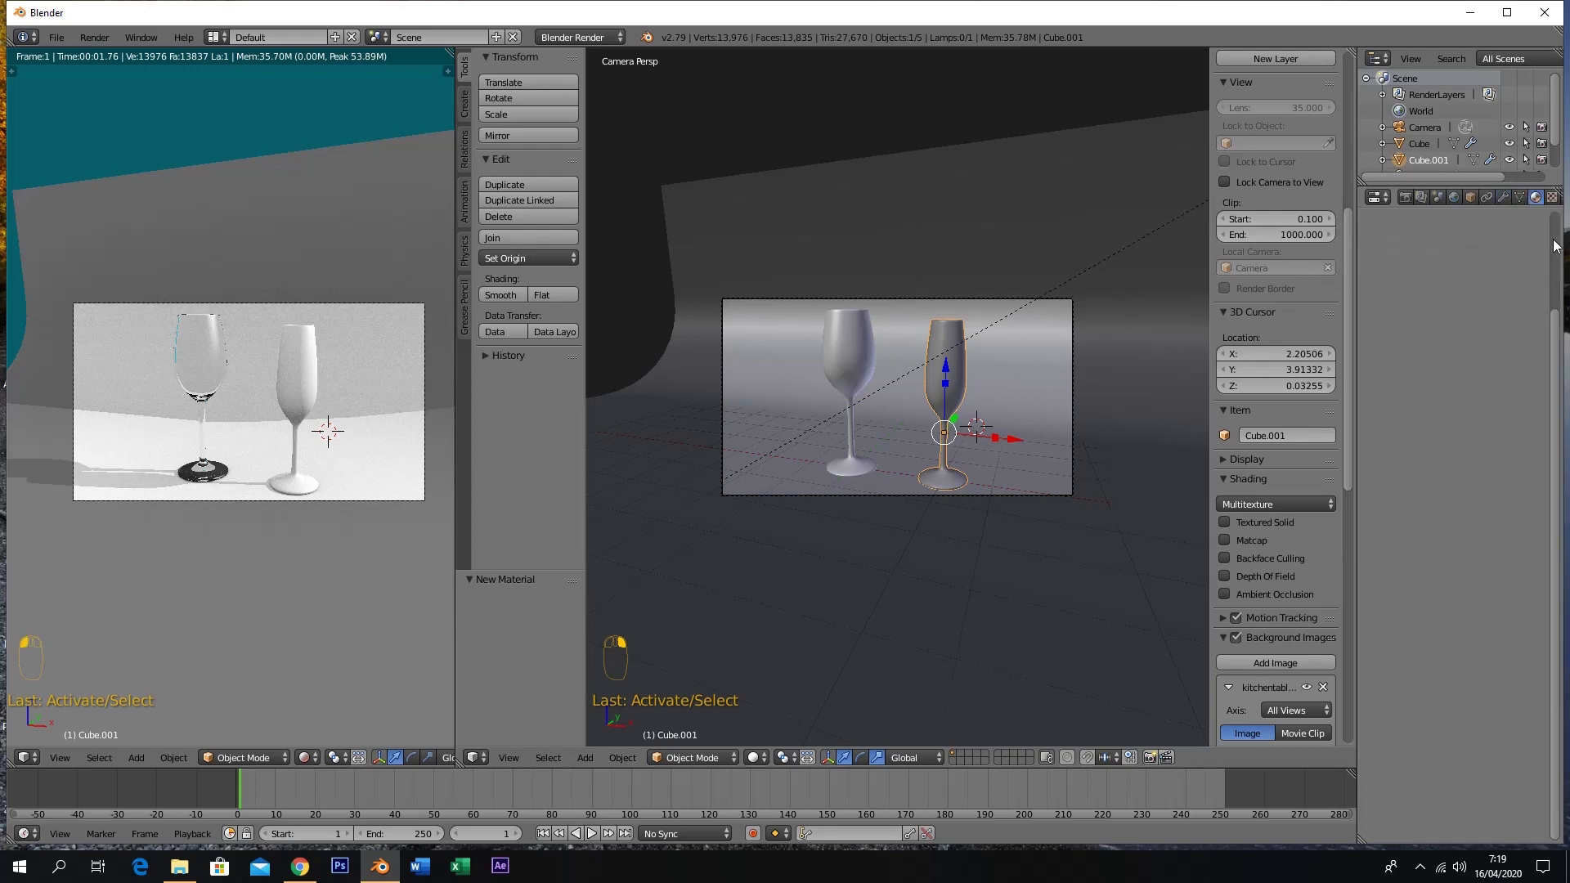
click(1374, 305)
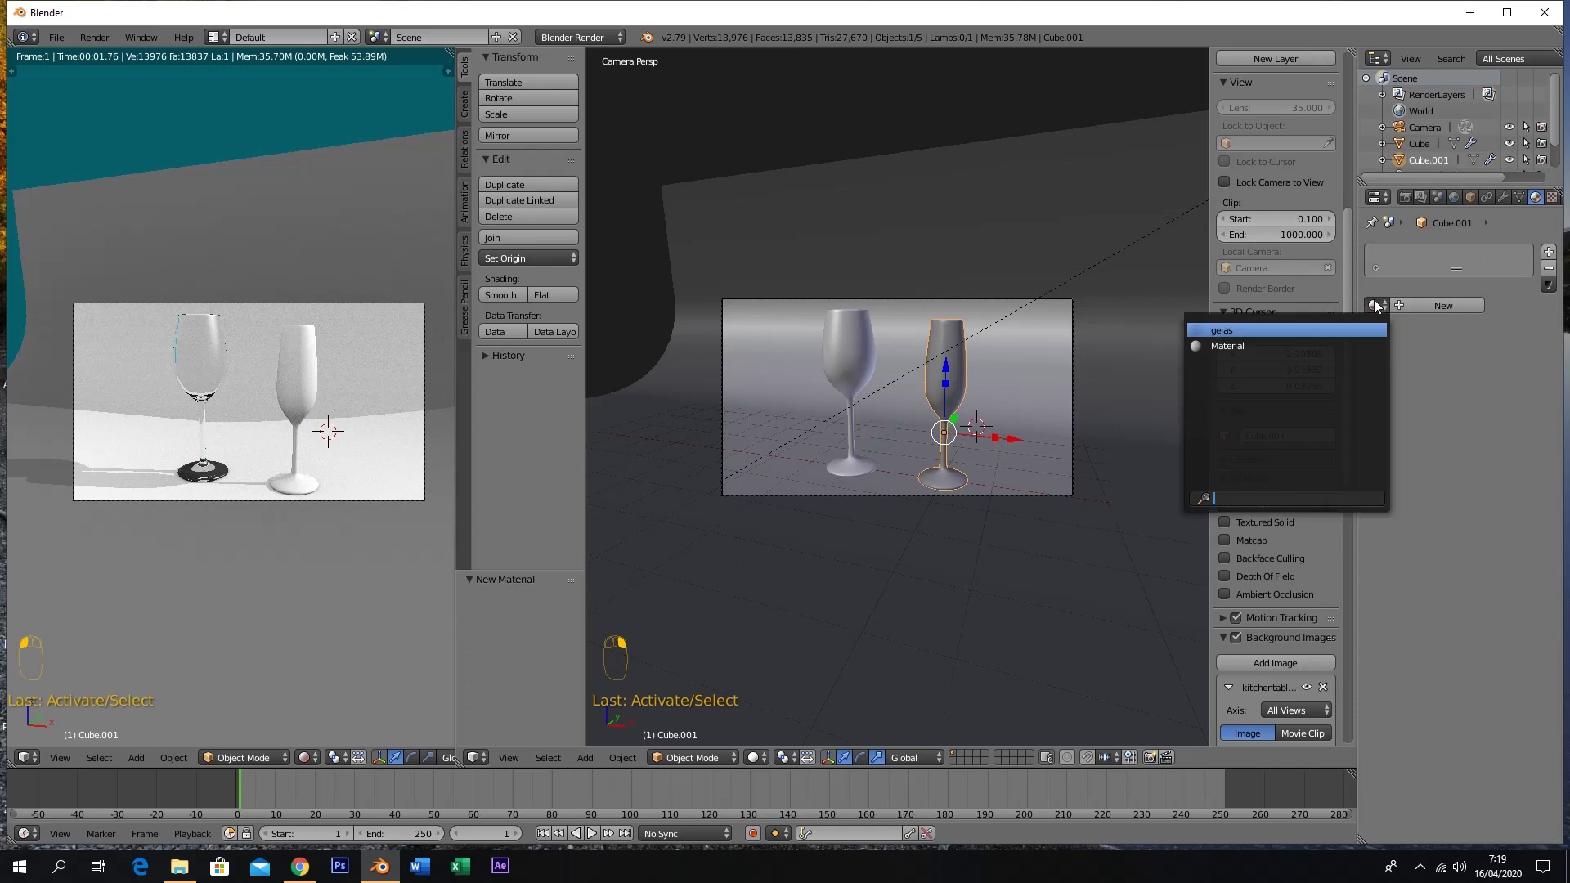
click(1338, 329)
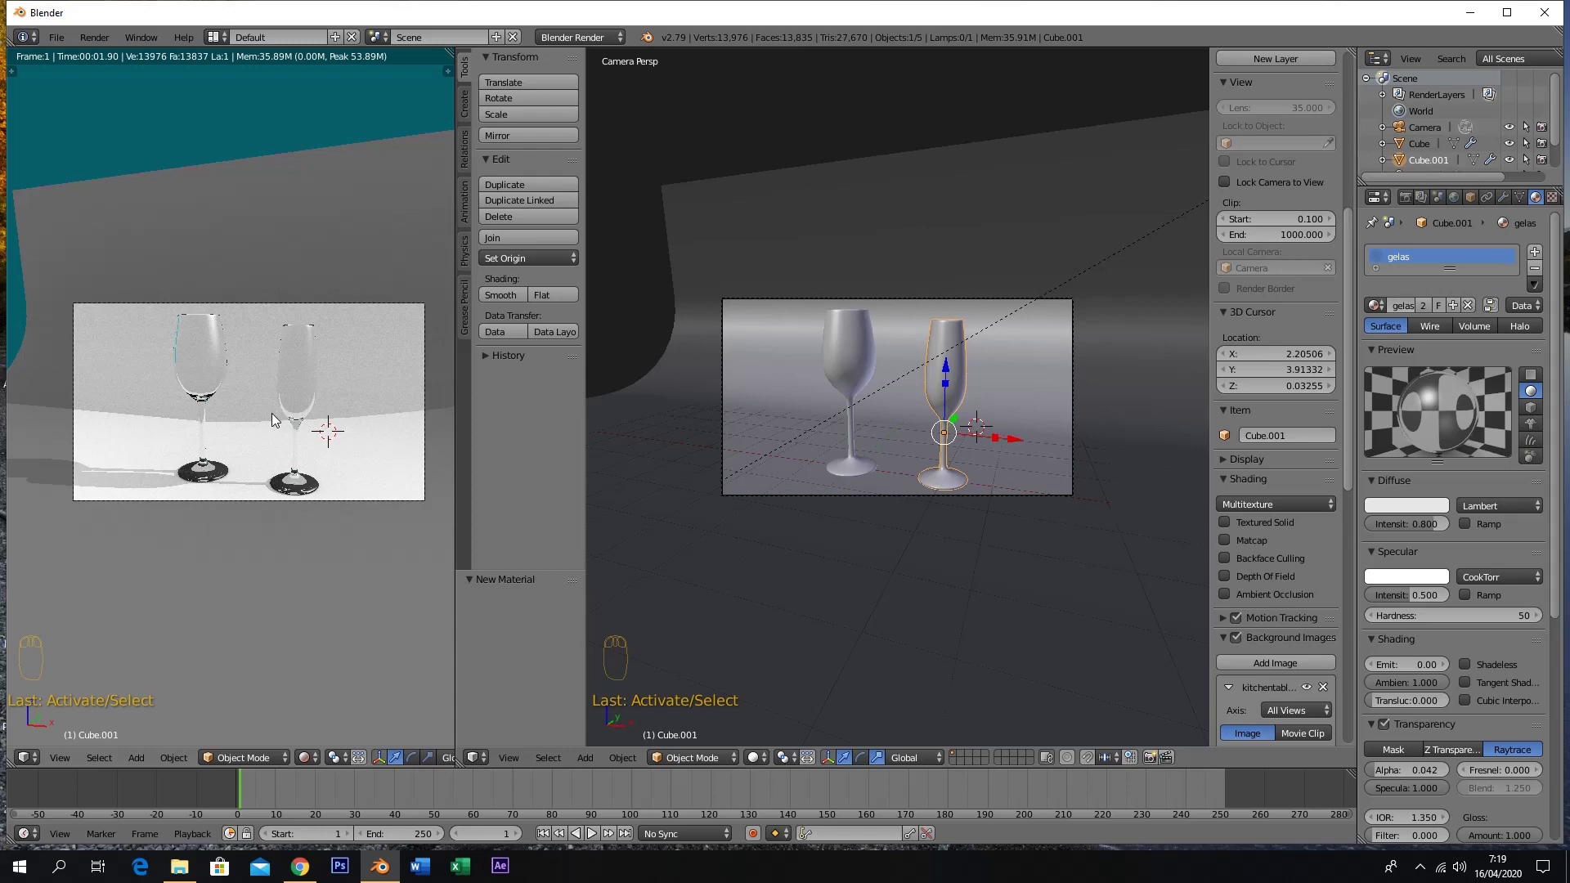
key(shift+space)
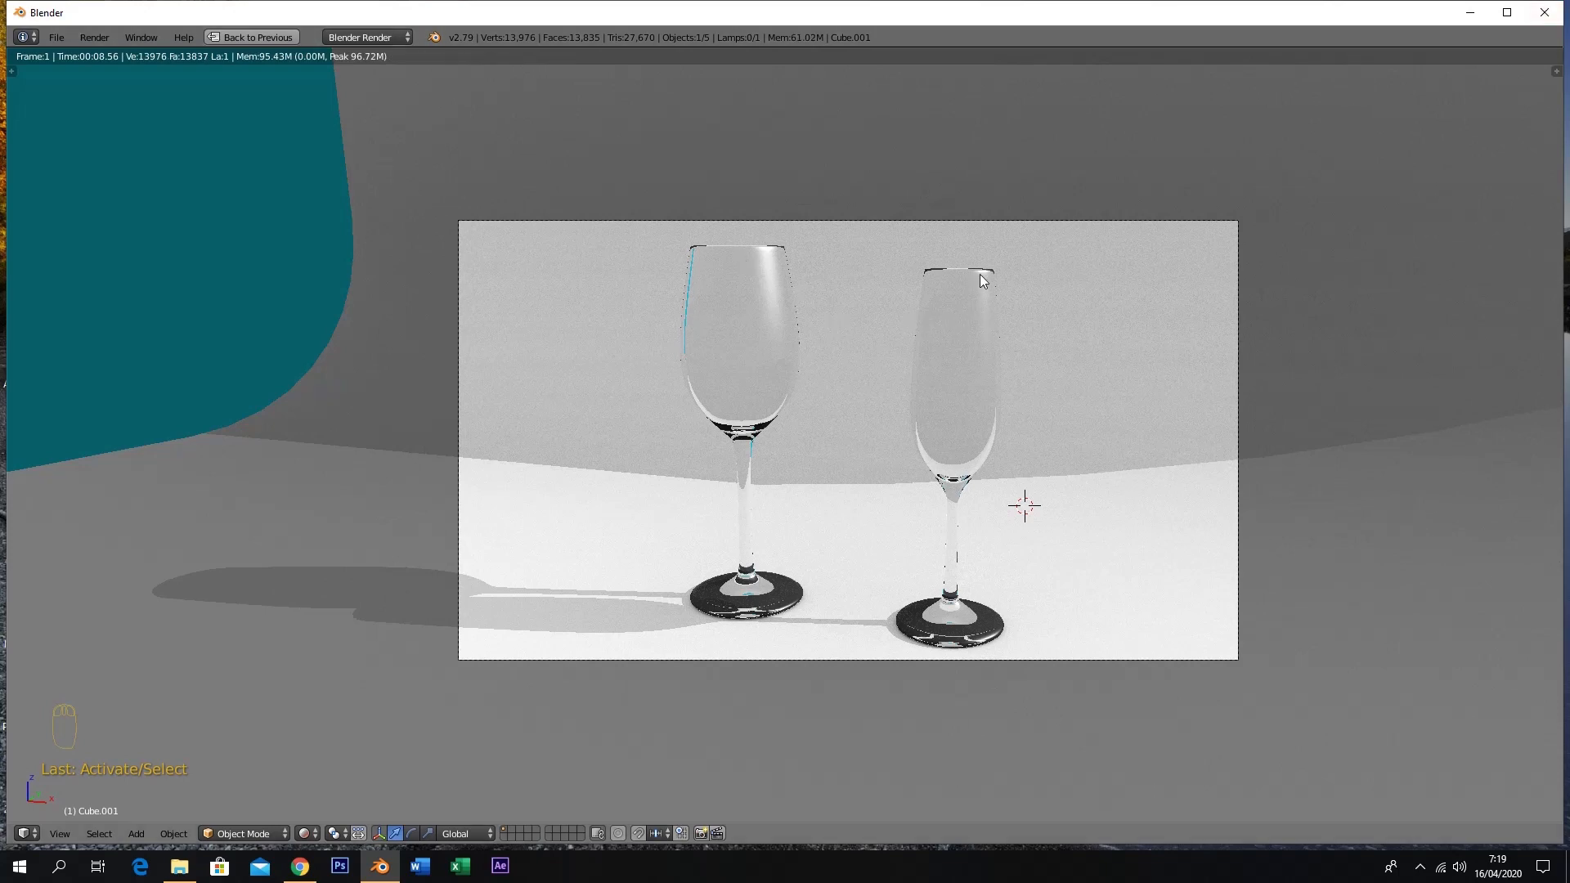
Cancel quitting the program and restore the multi-panel layout with the camera view and properties
click(1545, 15)
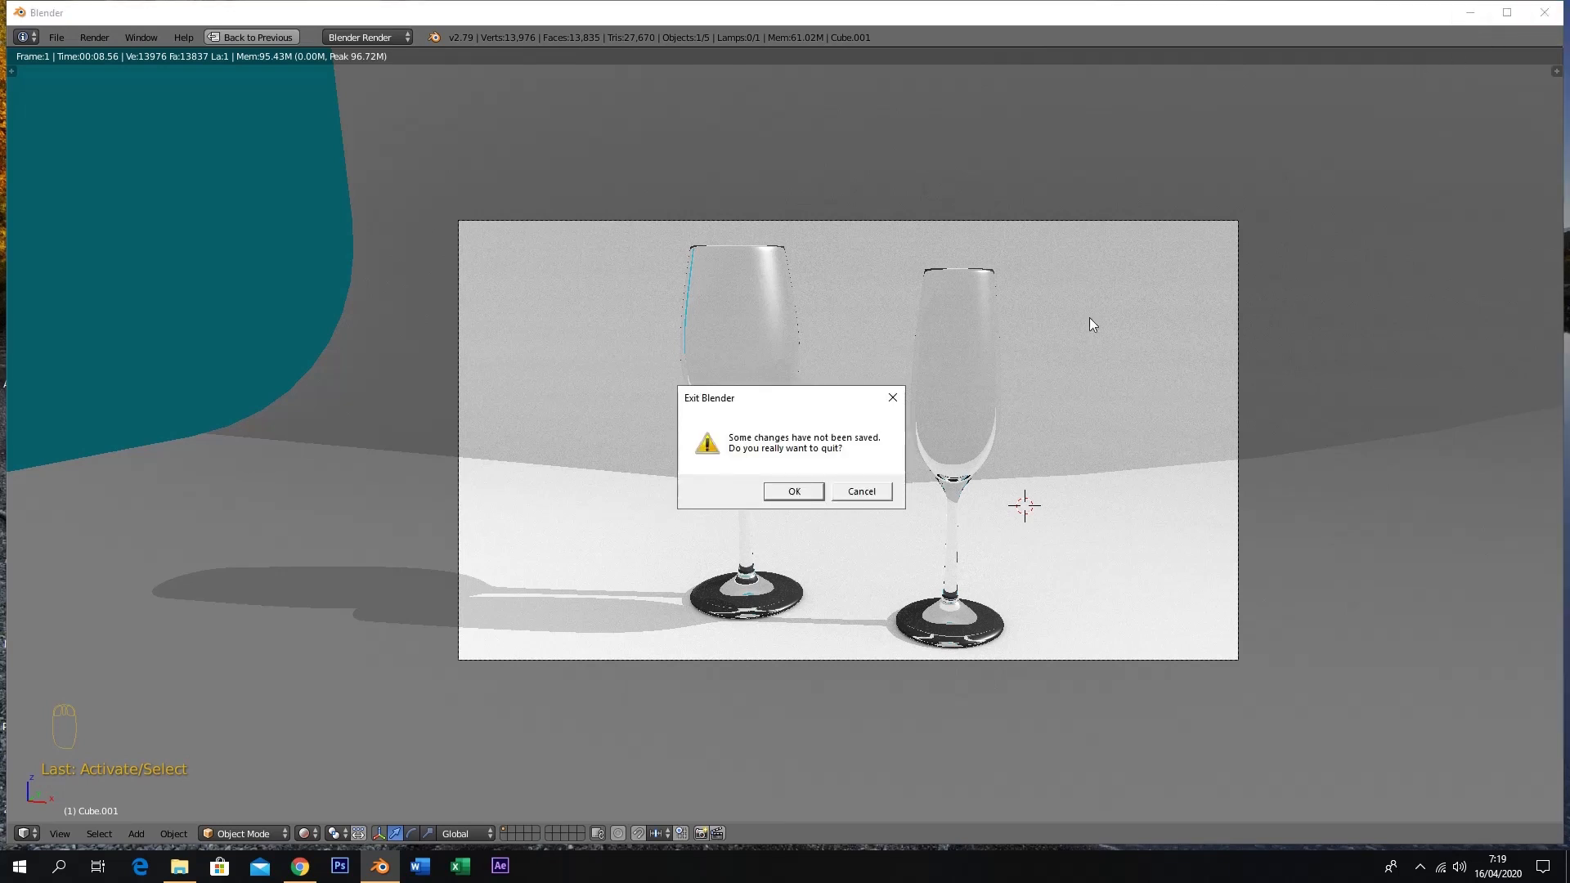
click(864, 494)
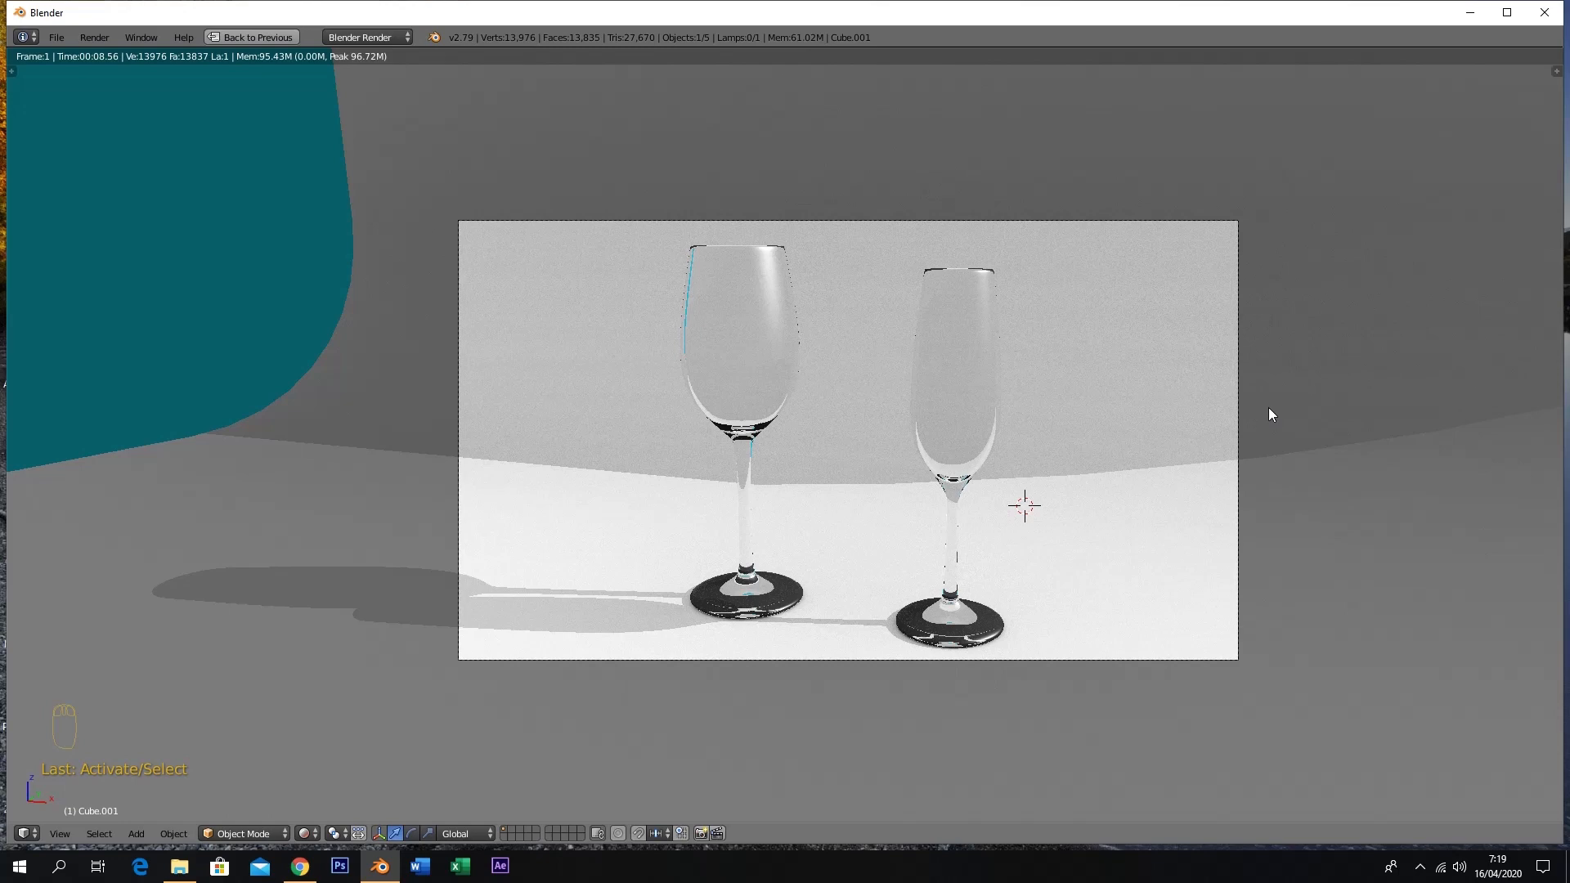
key(shift+space)
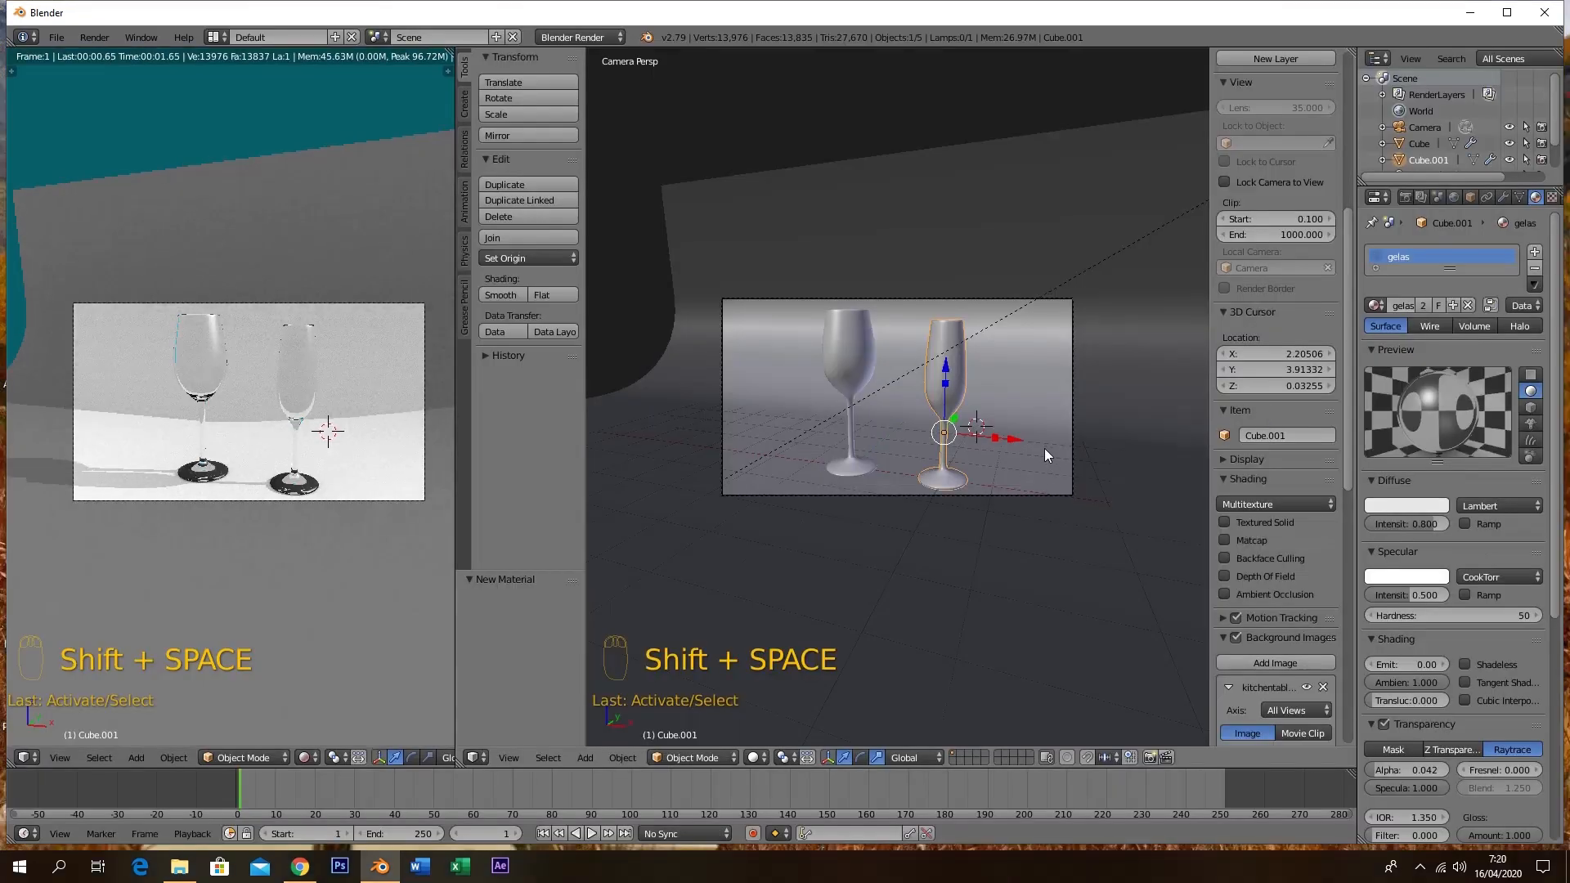
scroll(1043, 448, up, 2)
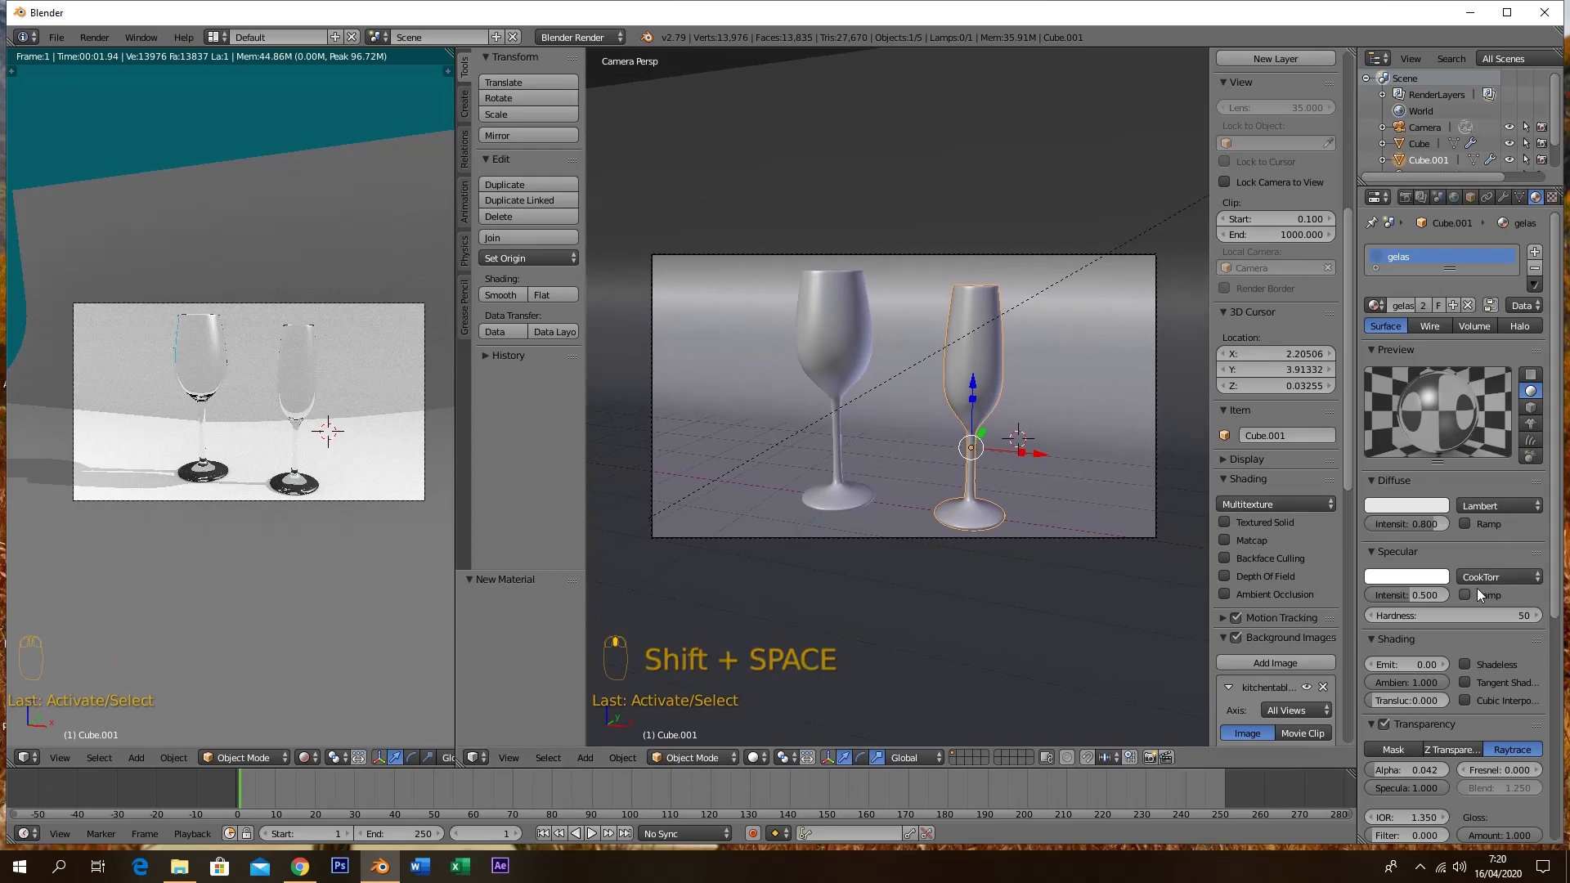
Enable Mirror on the gelas material with a reflectivity of 0.050 and a Fresnel of 0.200
scroll(1474, 629, down, 3)
scroll(1470, 642, down, 3)
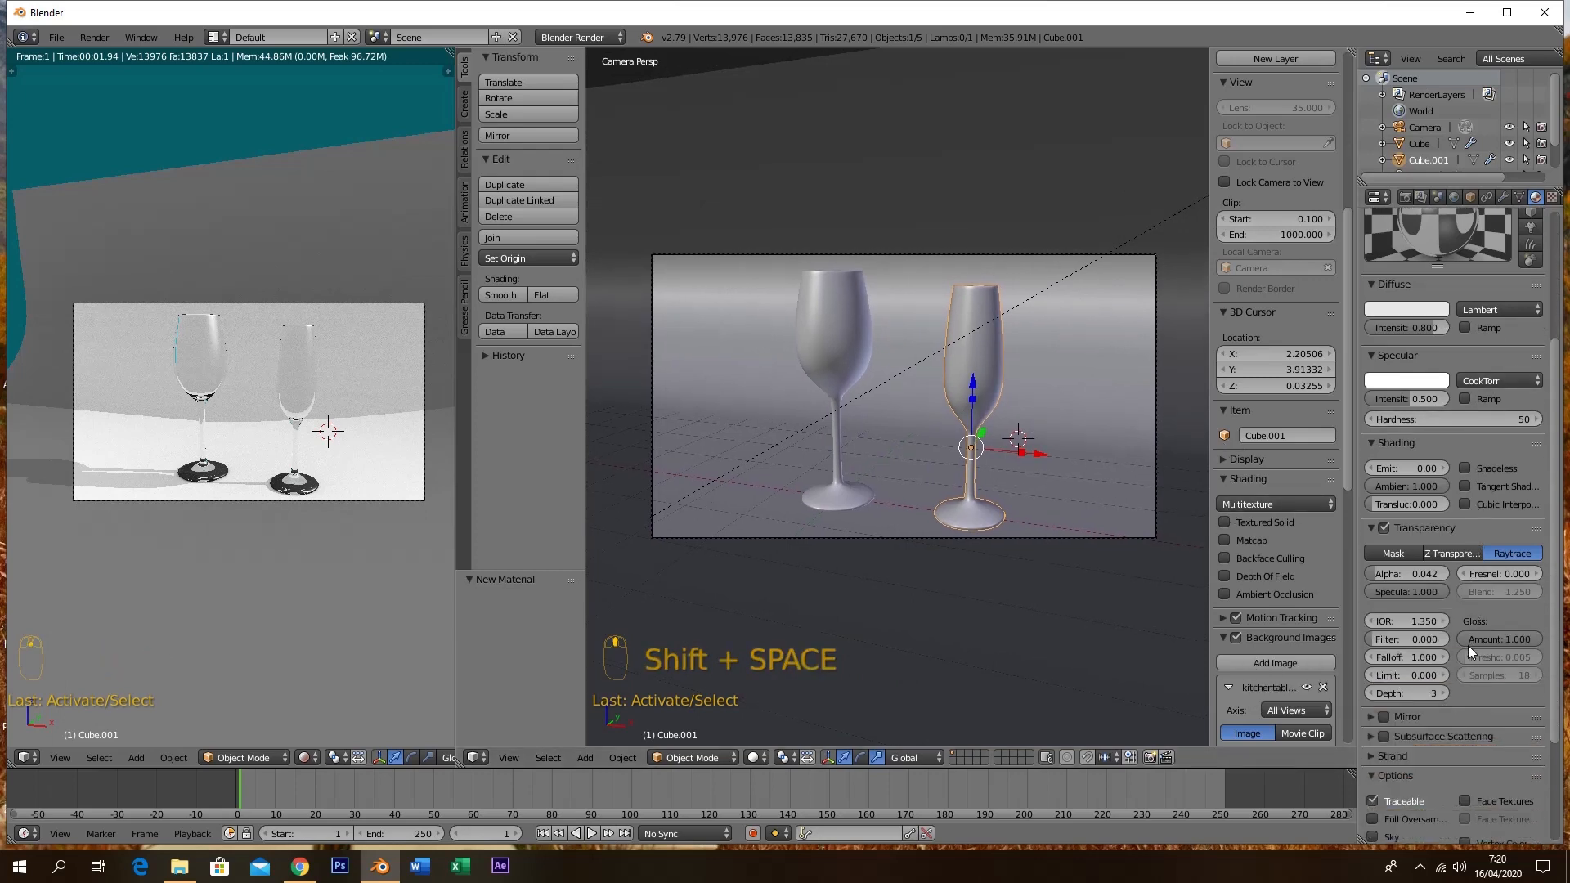
click(1385, 717)
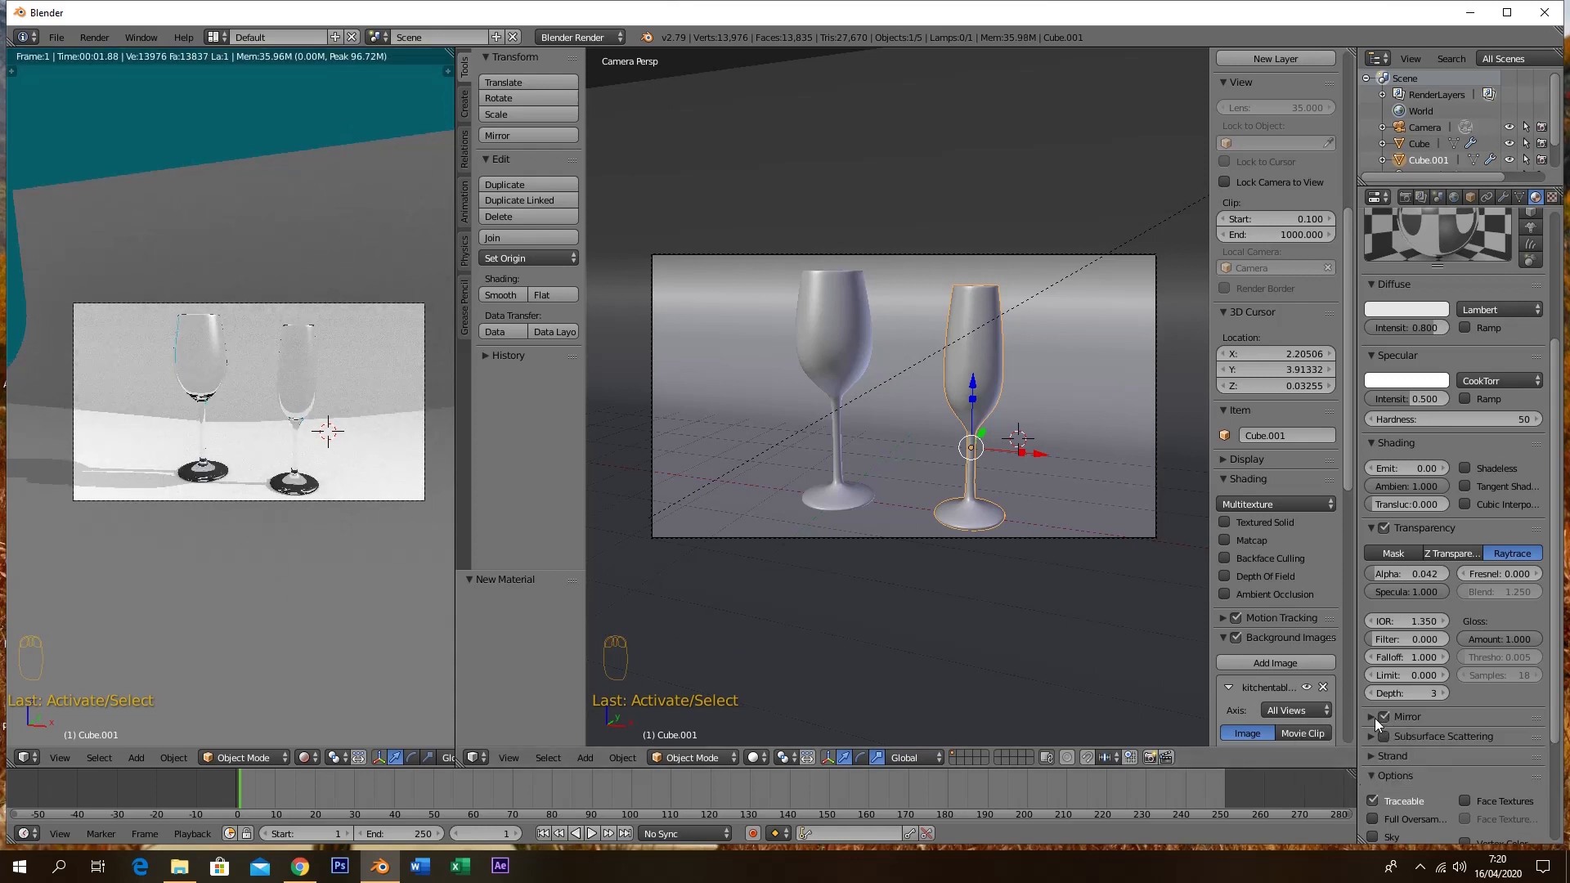
click(1372, 717)
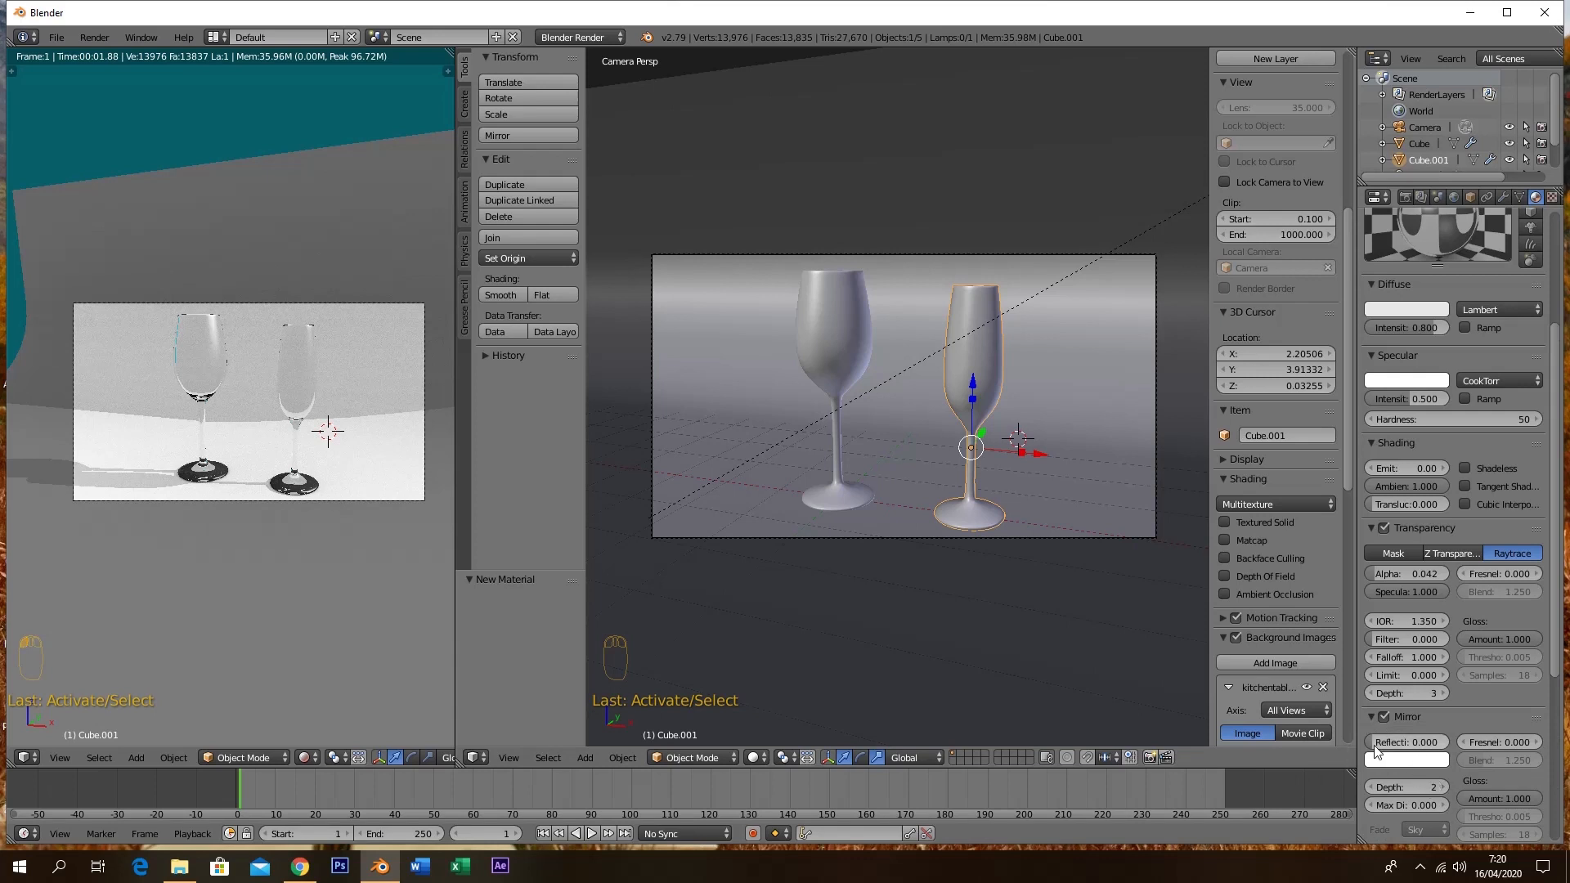
drag(1374, 741, 1387, 749)
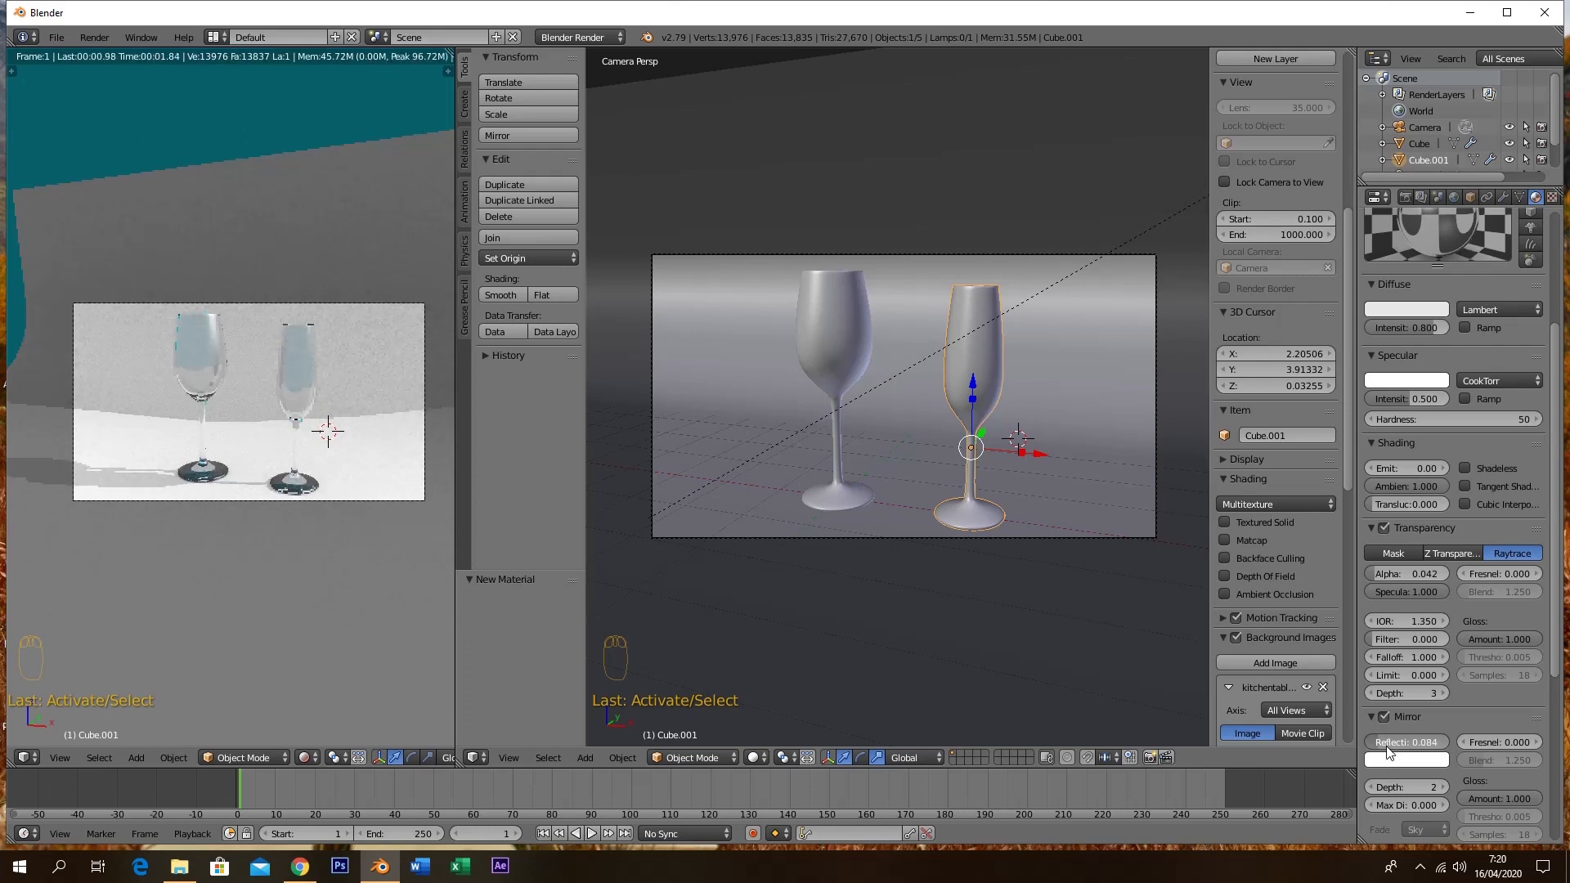
click(1382, 746)
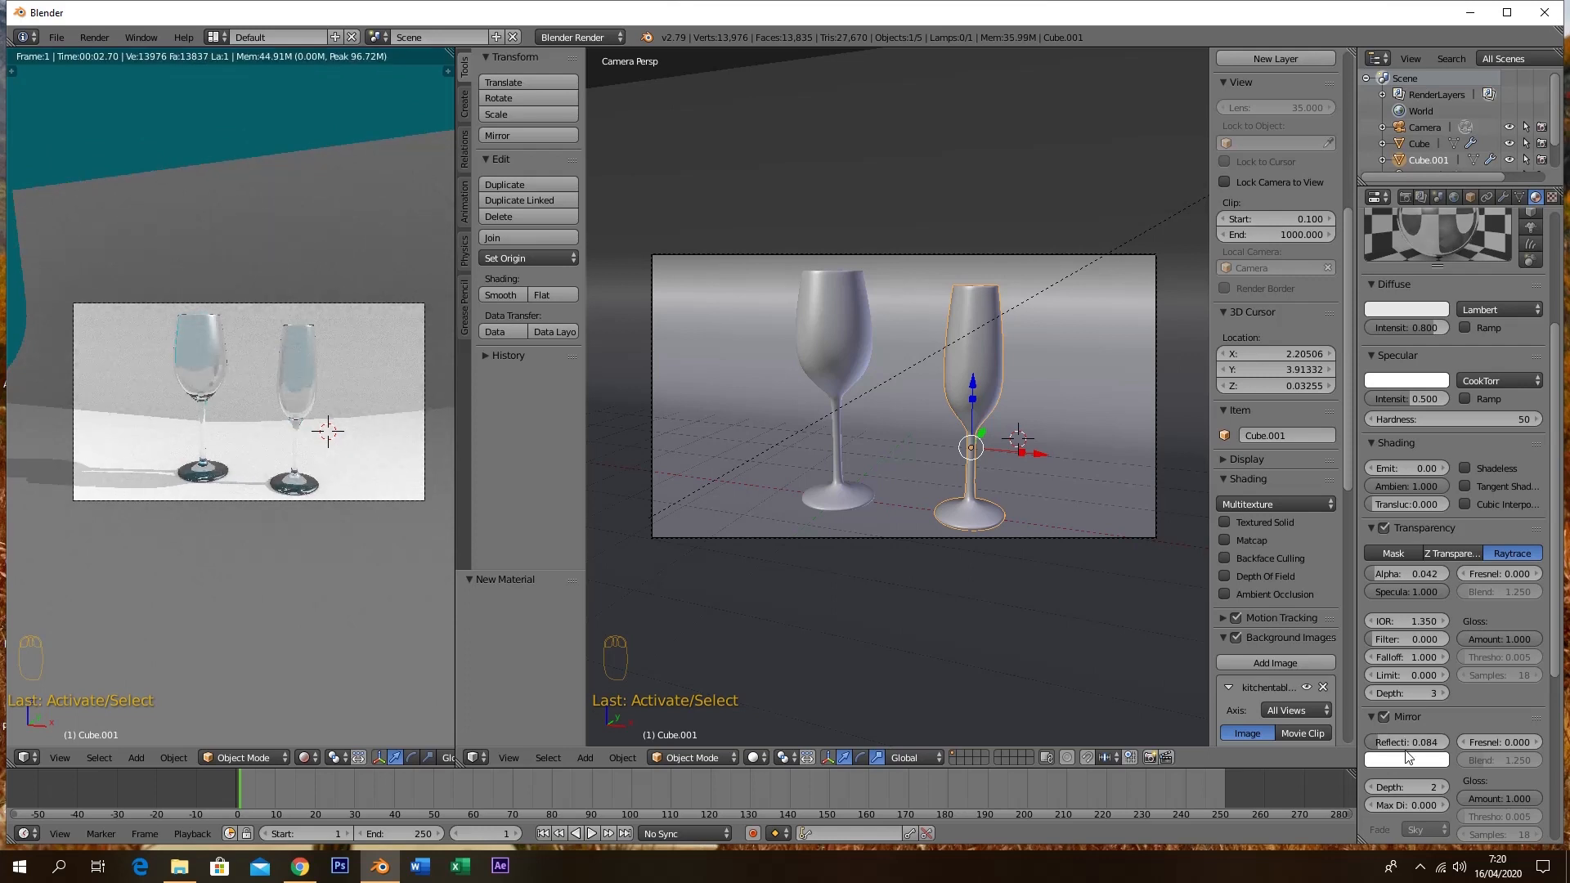
key(BackSpace)
text(.05)
key(Return)
click(1536, 744)
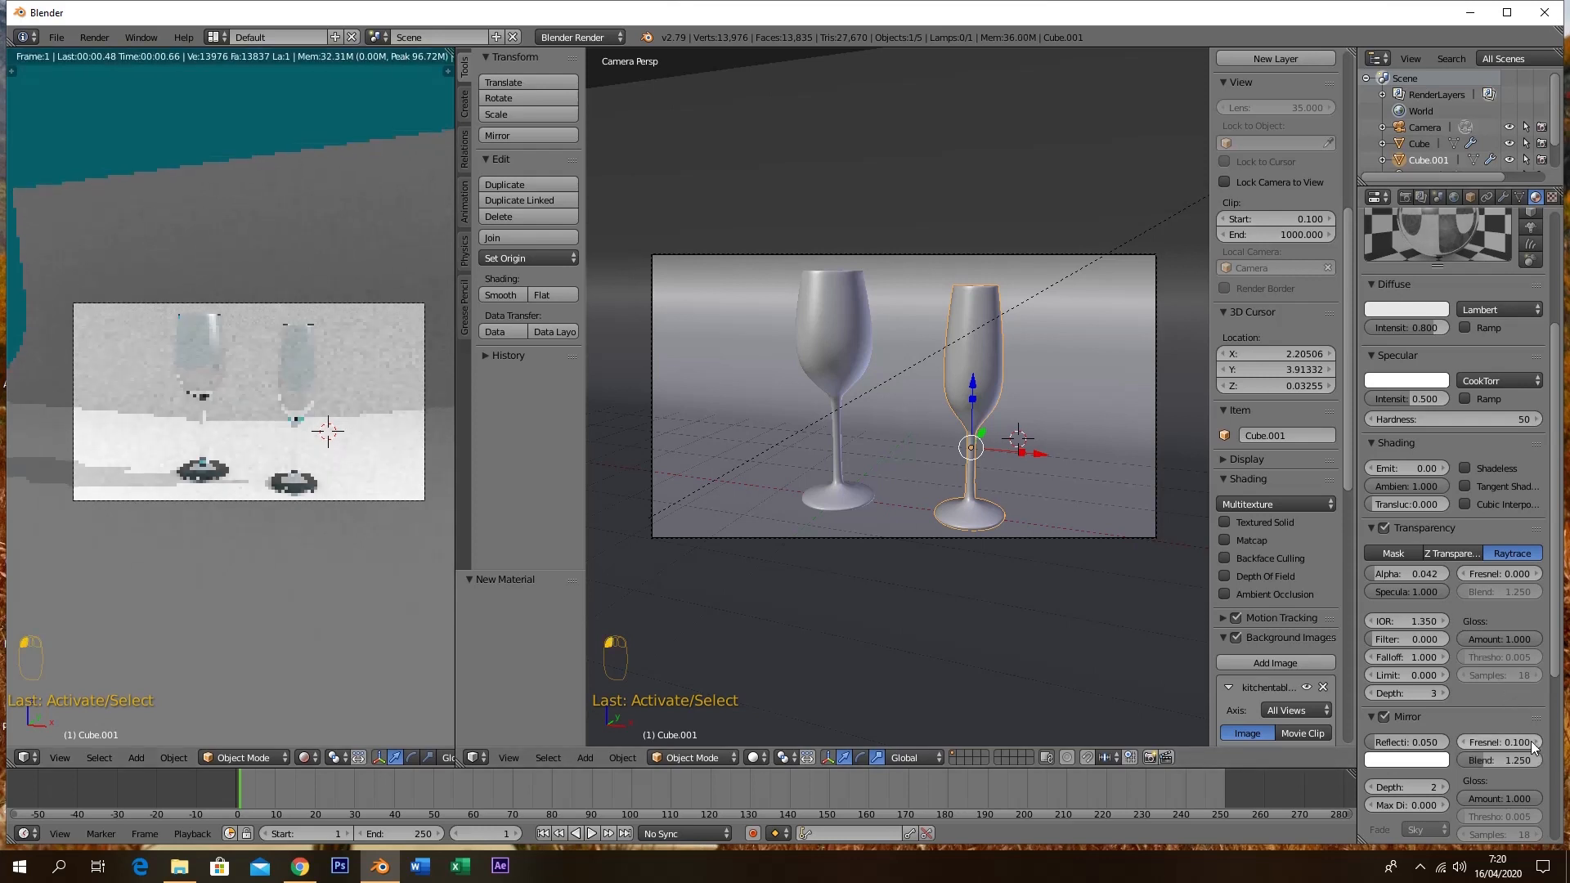
click(1536, 744)
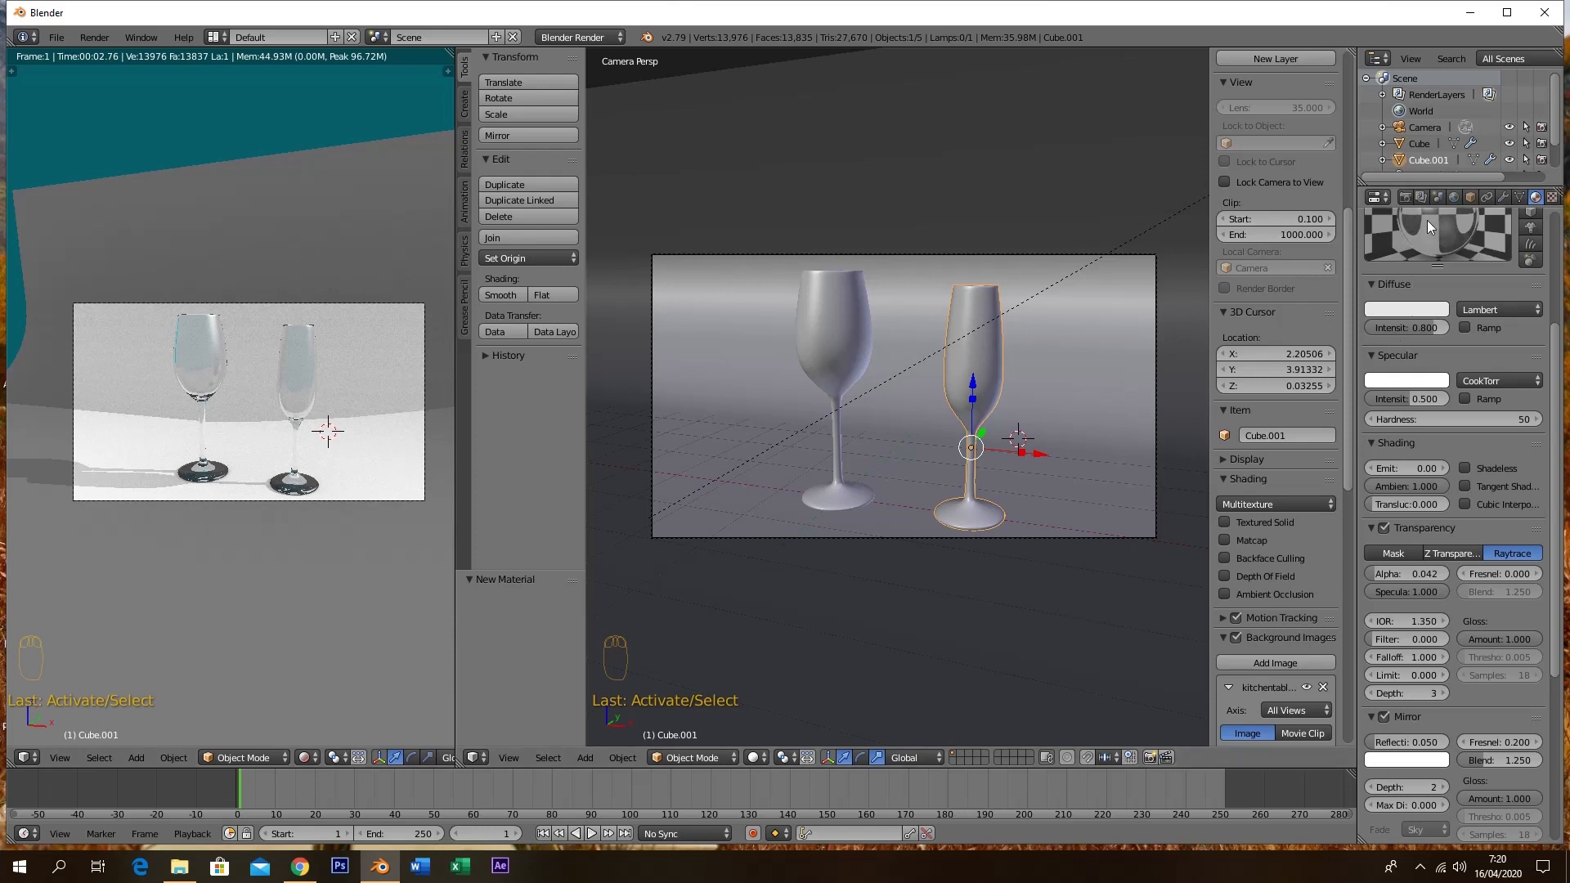
Set the world's horizon color to white with R, G and B all at 1.000
click(1452, 197)
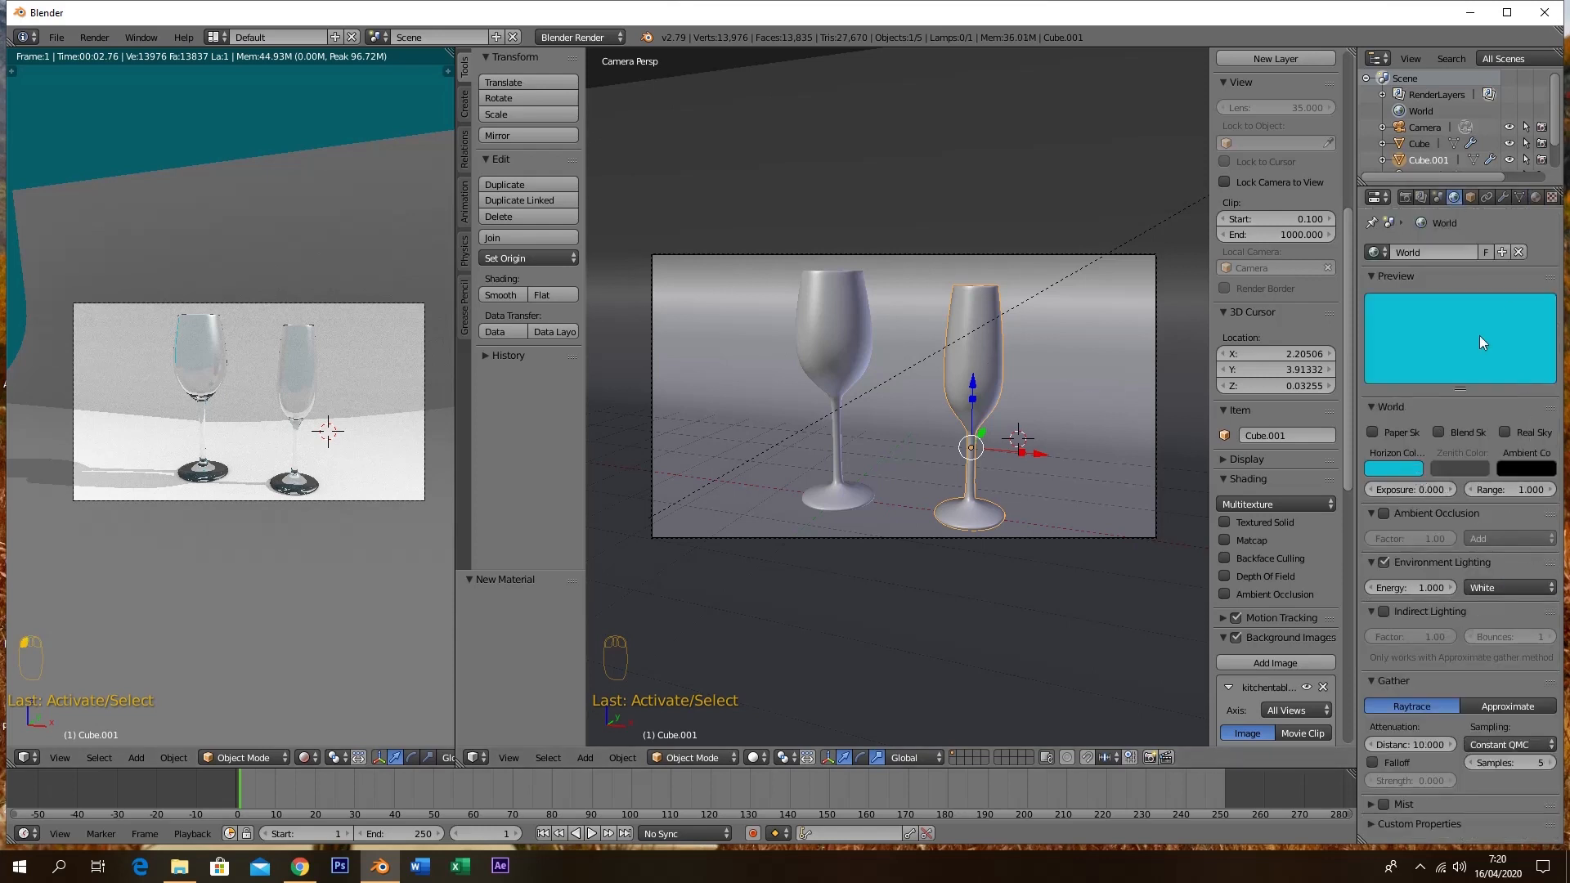
click(1390, 468)
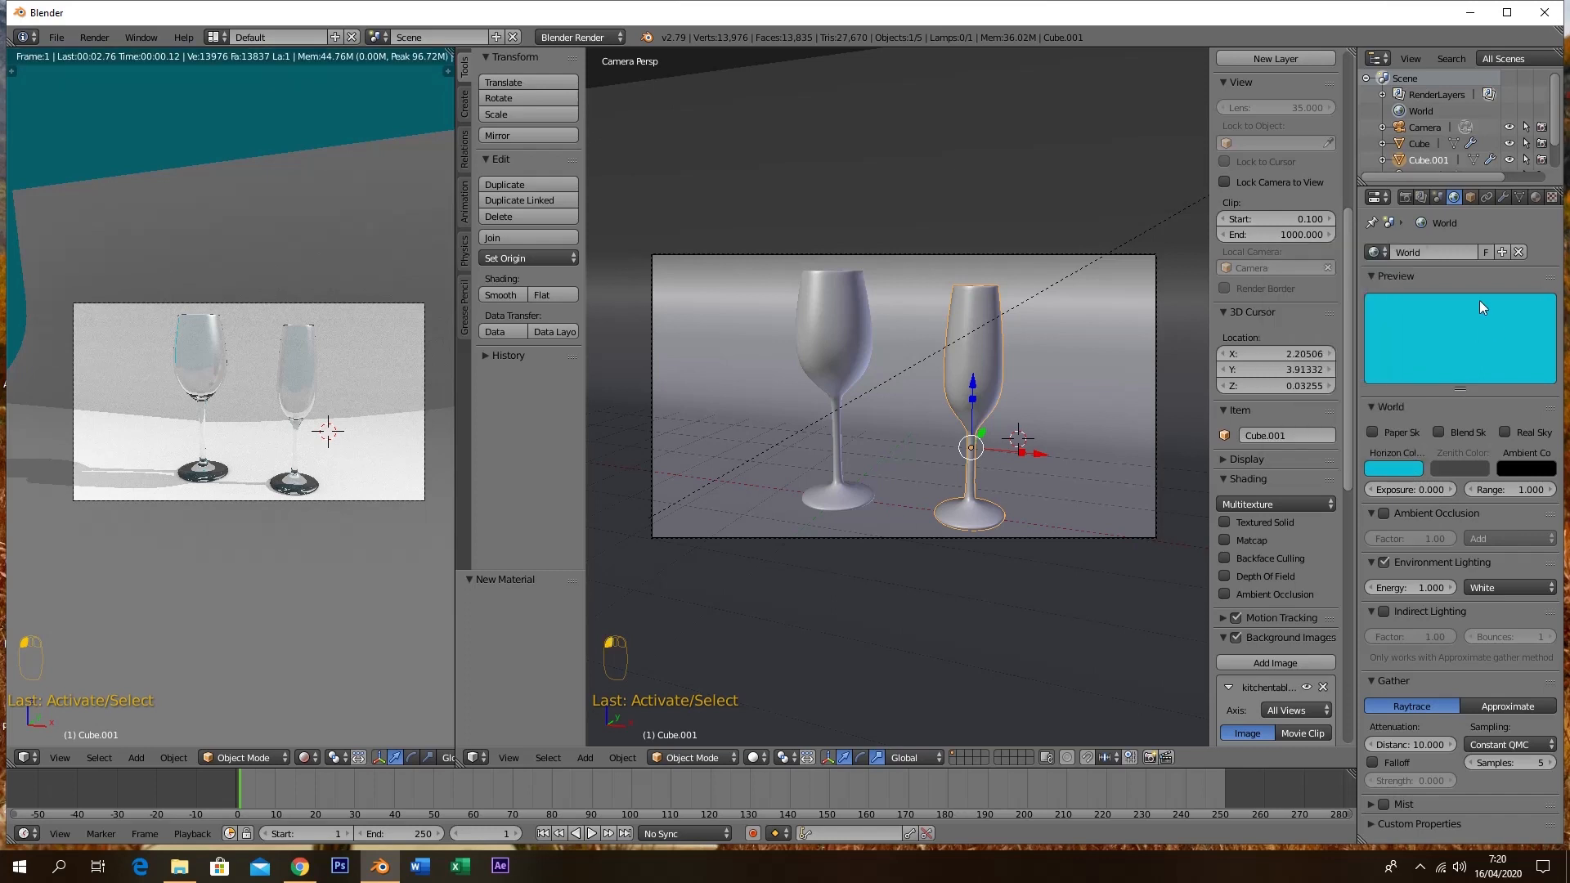
click(1397, 473)
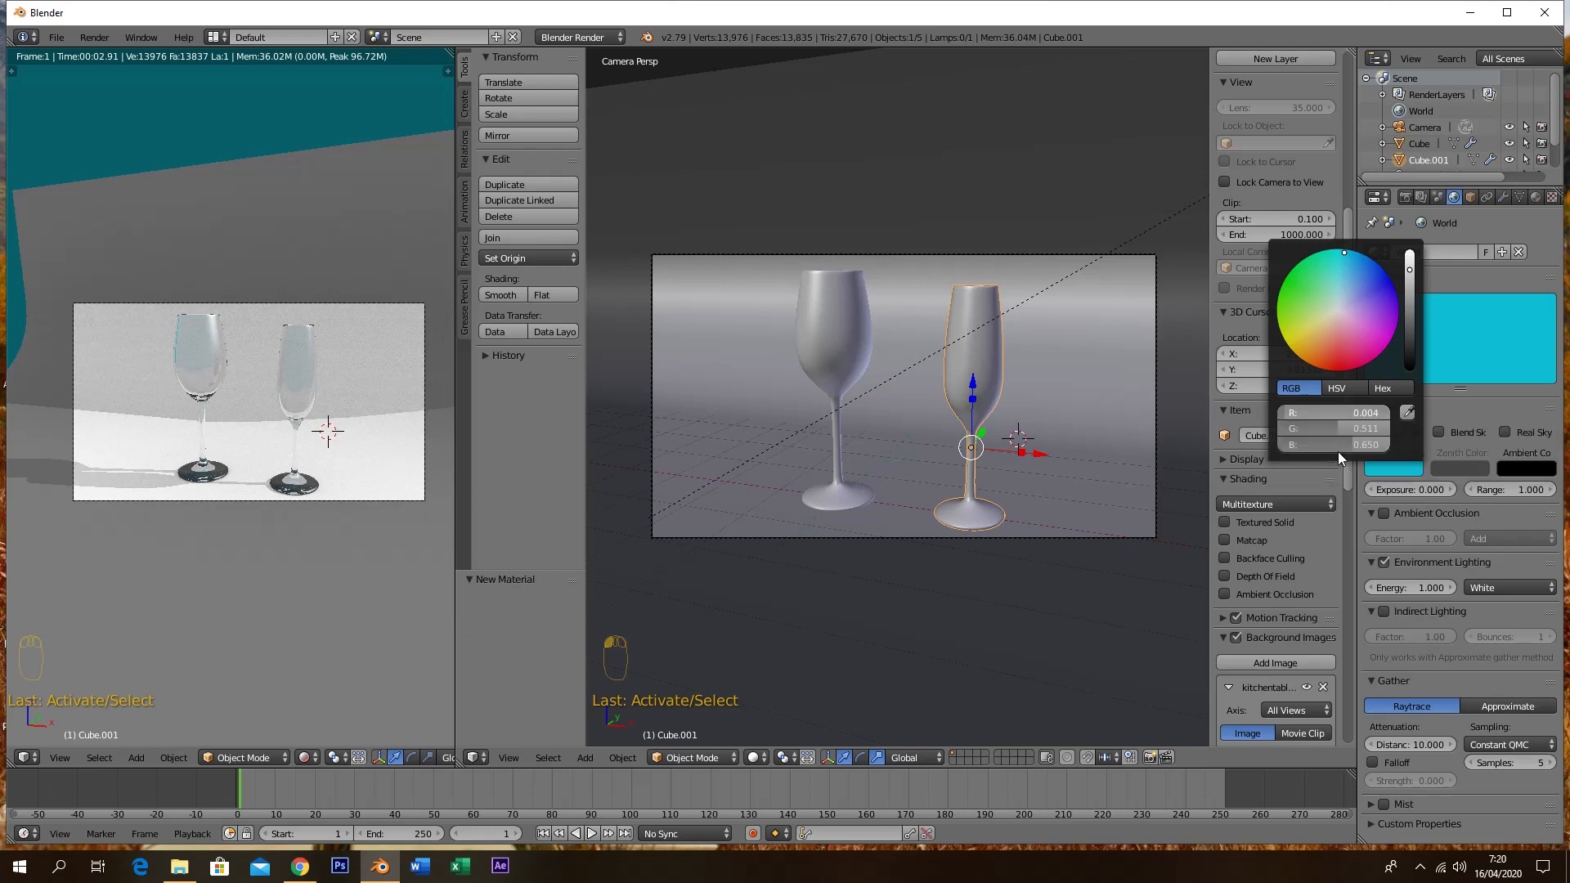
drag(1338, 447, 1341, 410)
text(1)
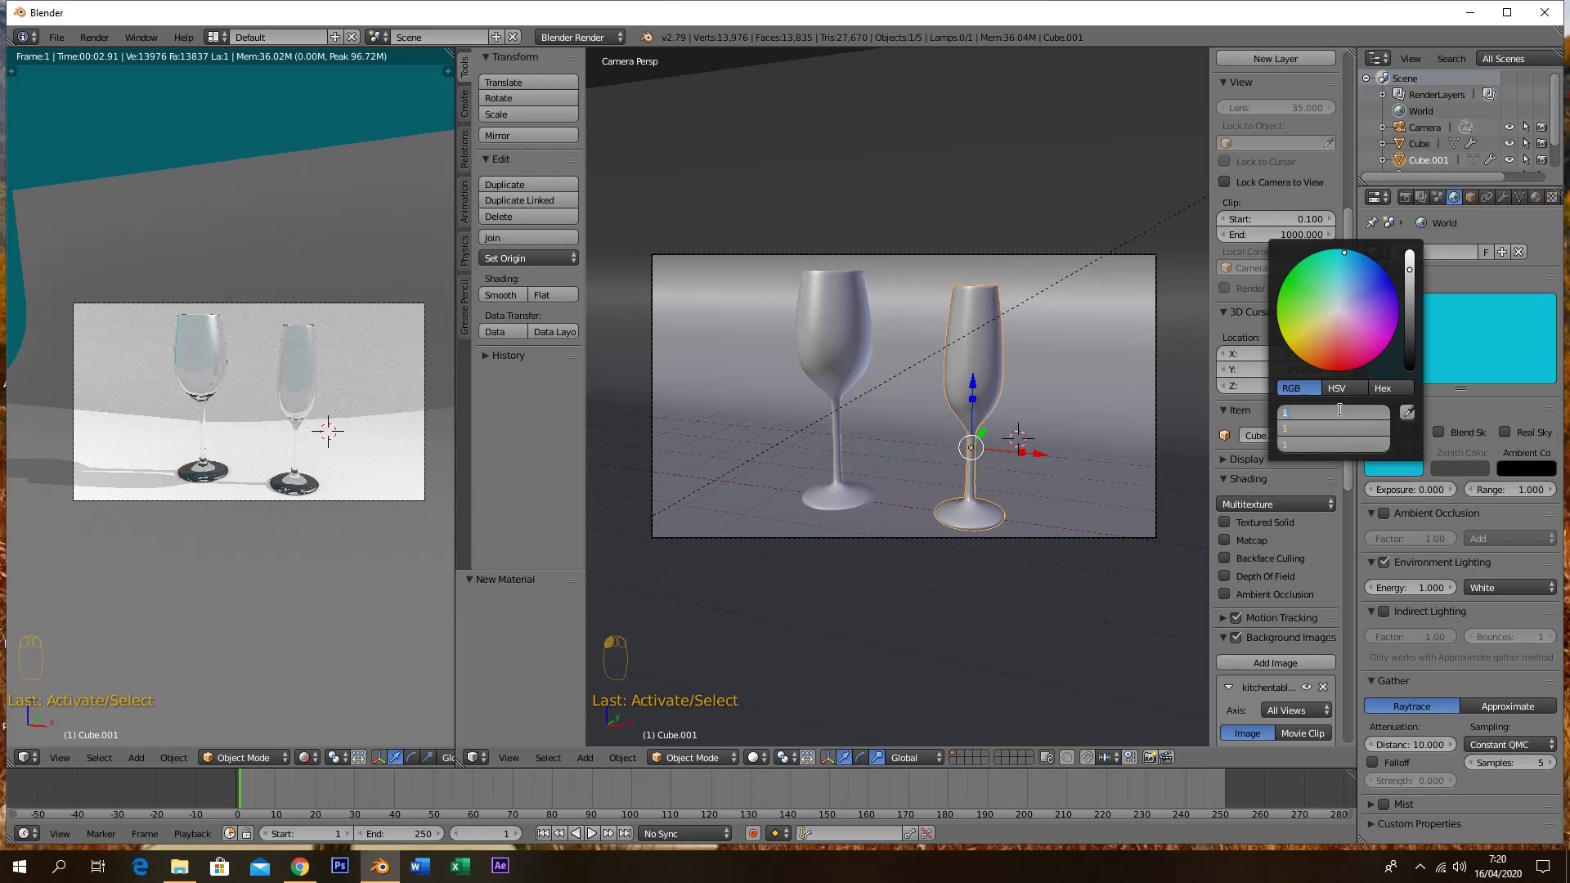
key(Return)
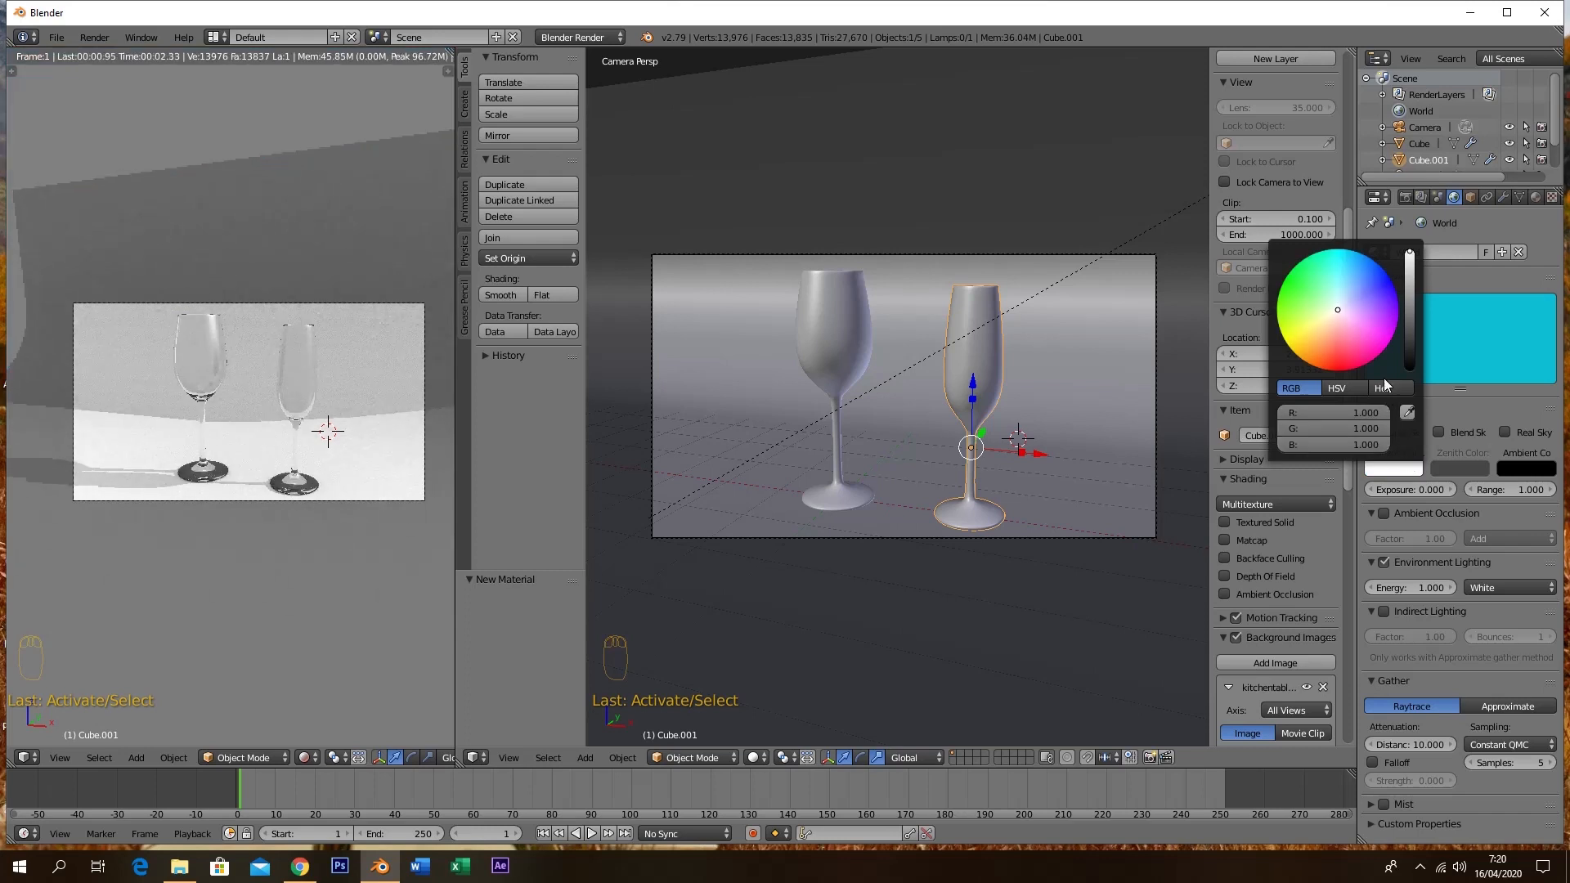
Try a much darker grey horizon color and brighten it back to near white
click(1410, 279)
drag(1415, 287, 1426, 346)
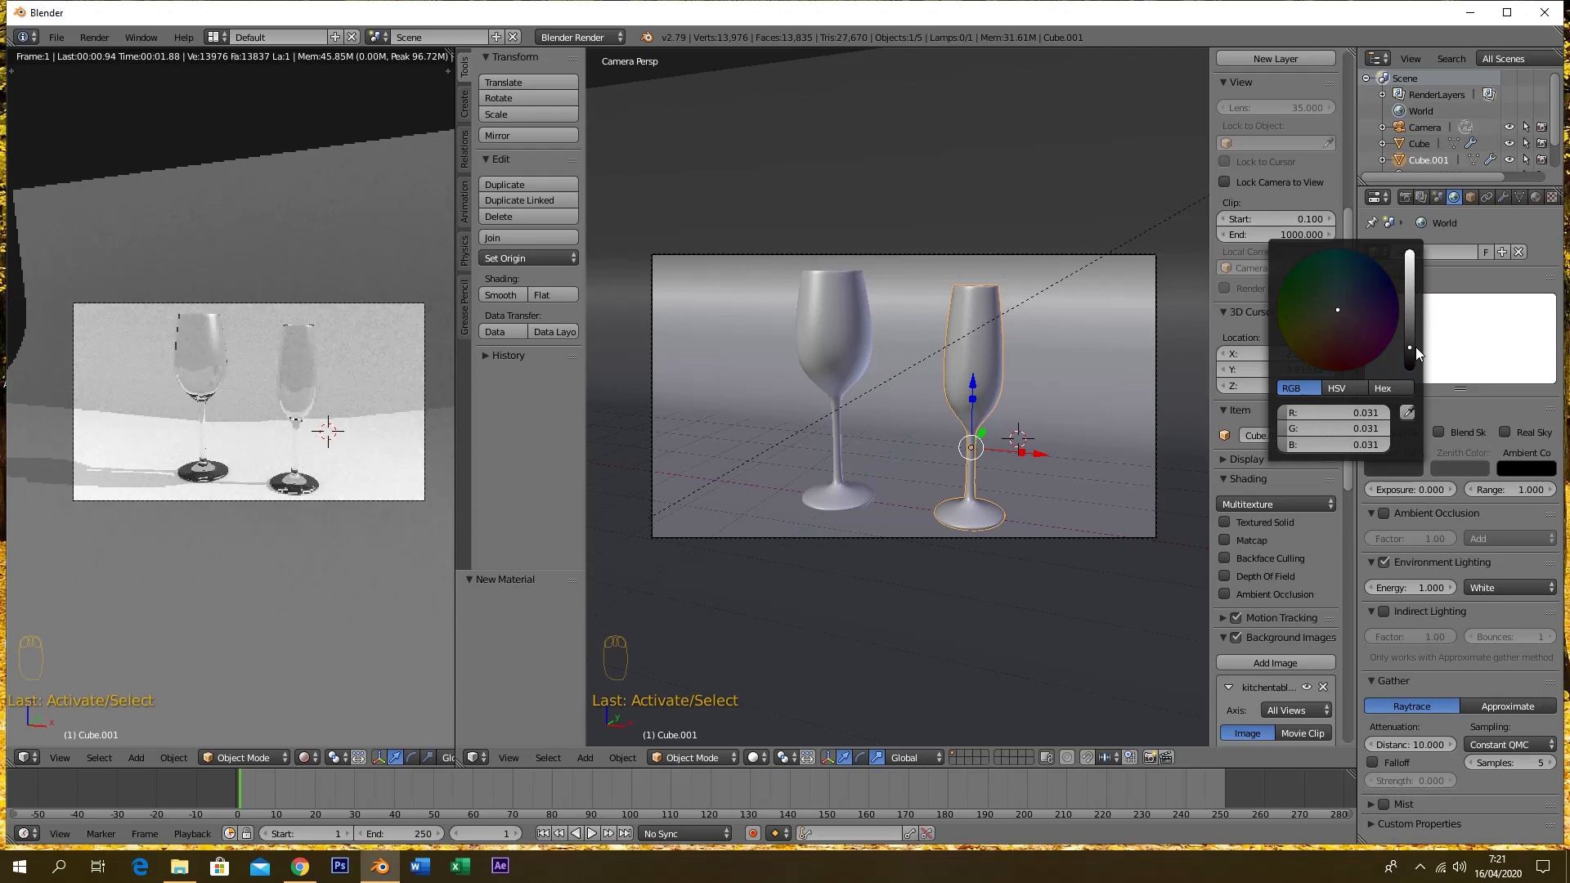
drag(1417, 337, 1410, 260)
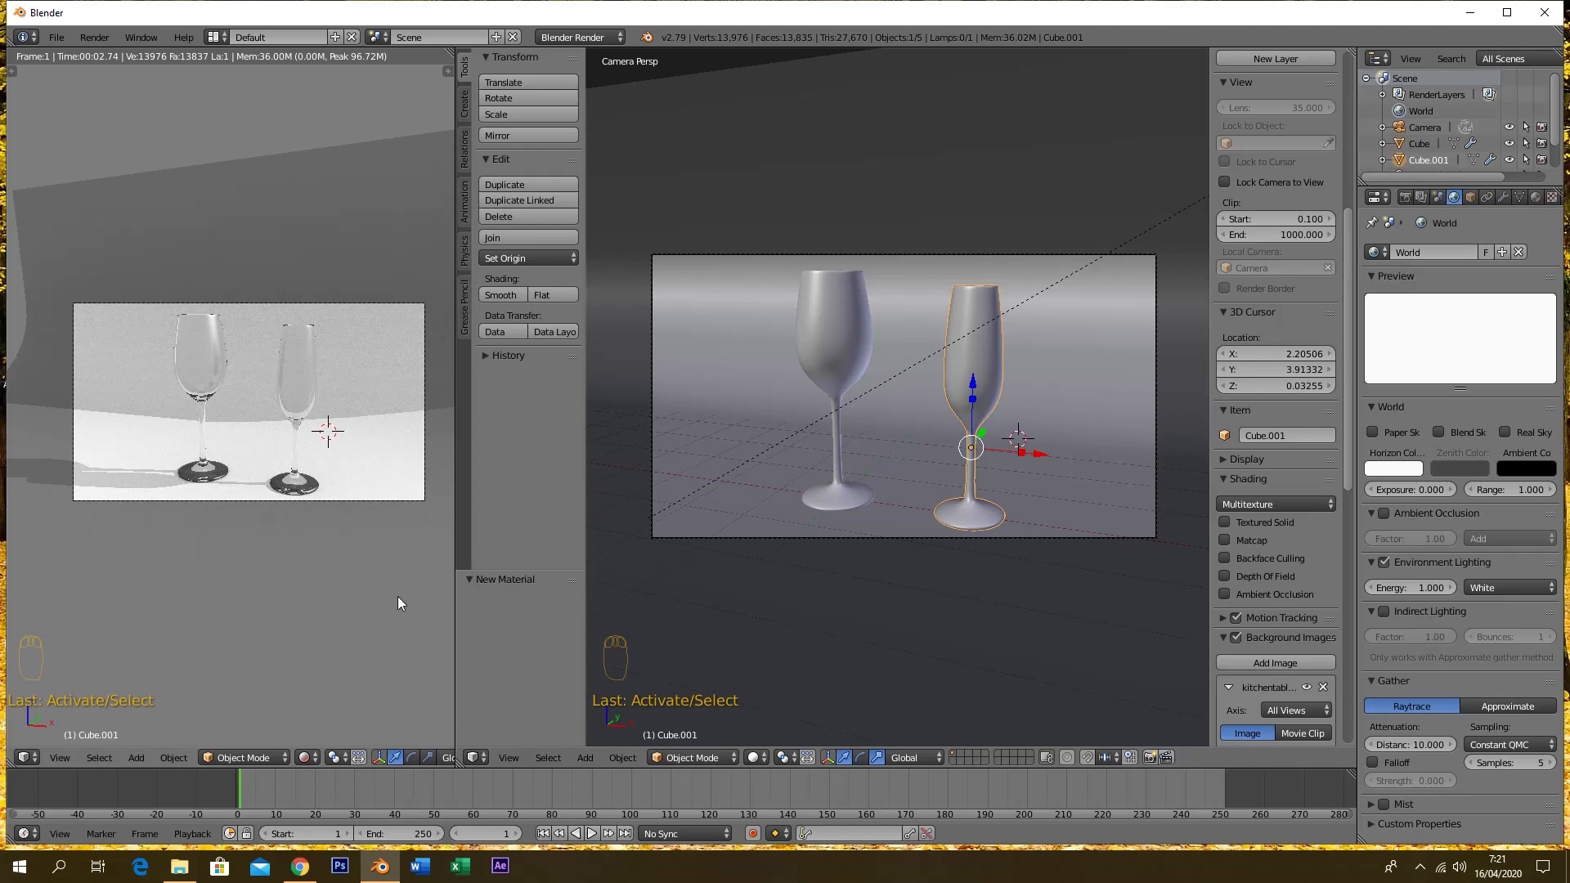
Add a plane near the front edge of the backdrop floor and raise it about 5.67 units along Z
middle_drag(999, 557, 986, 590)
scroll(987, 590, down, 6)
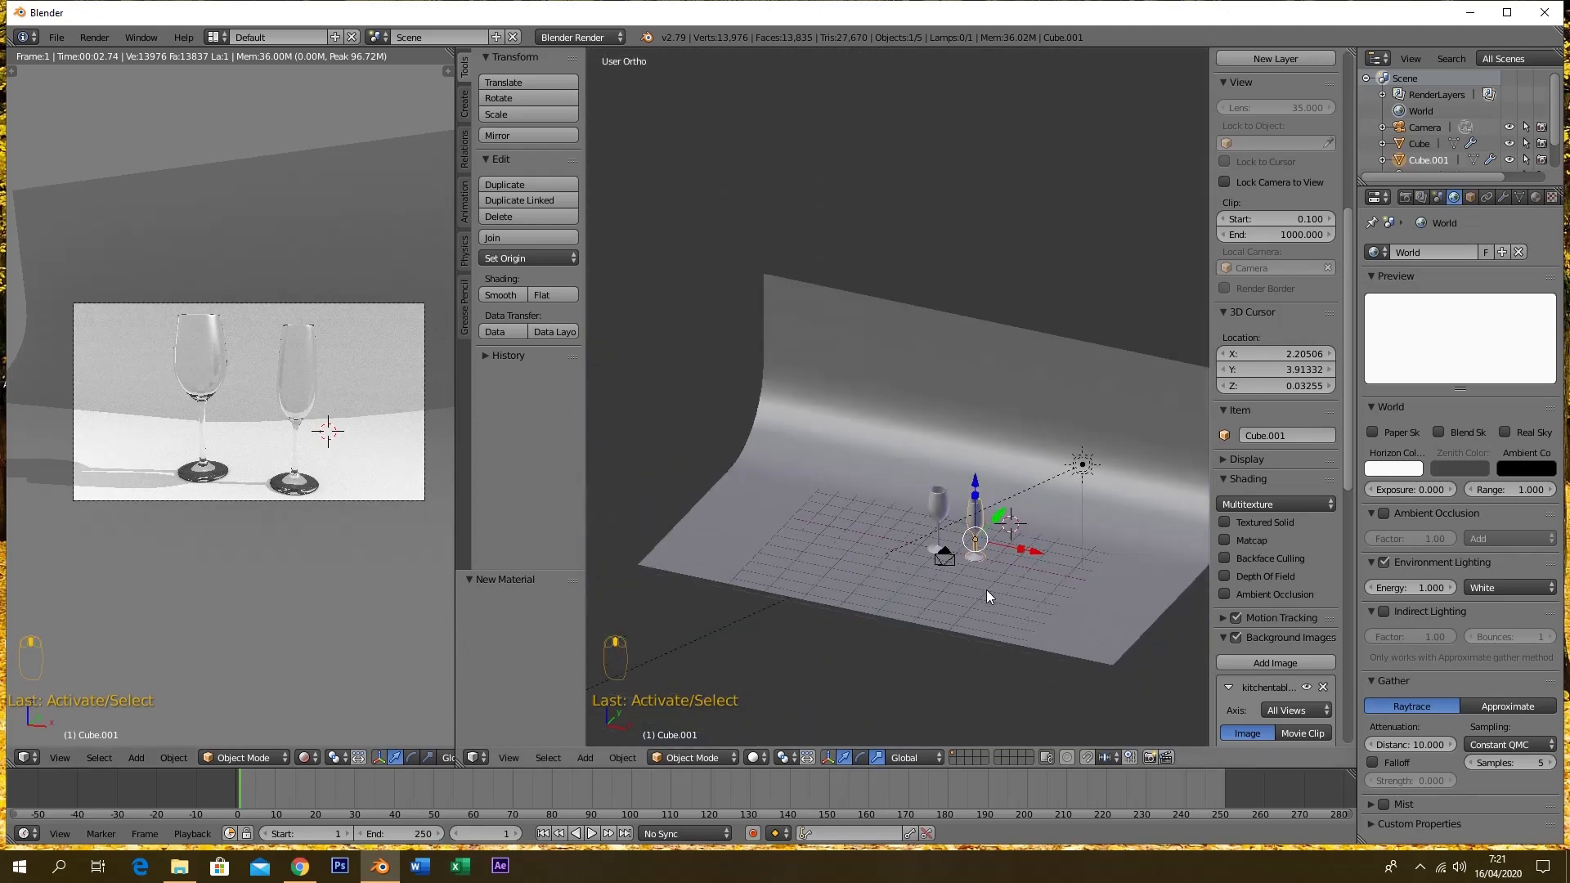
click(898, 608)
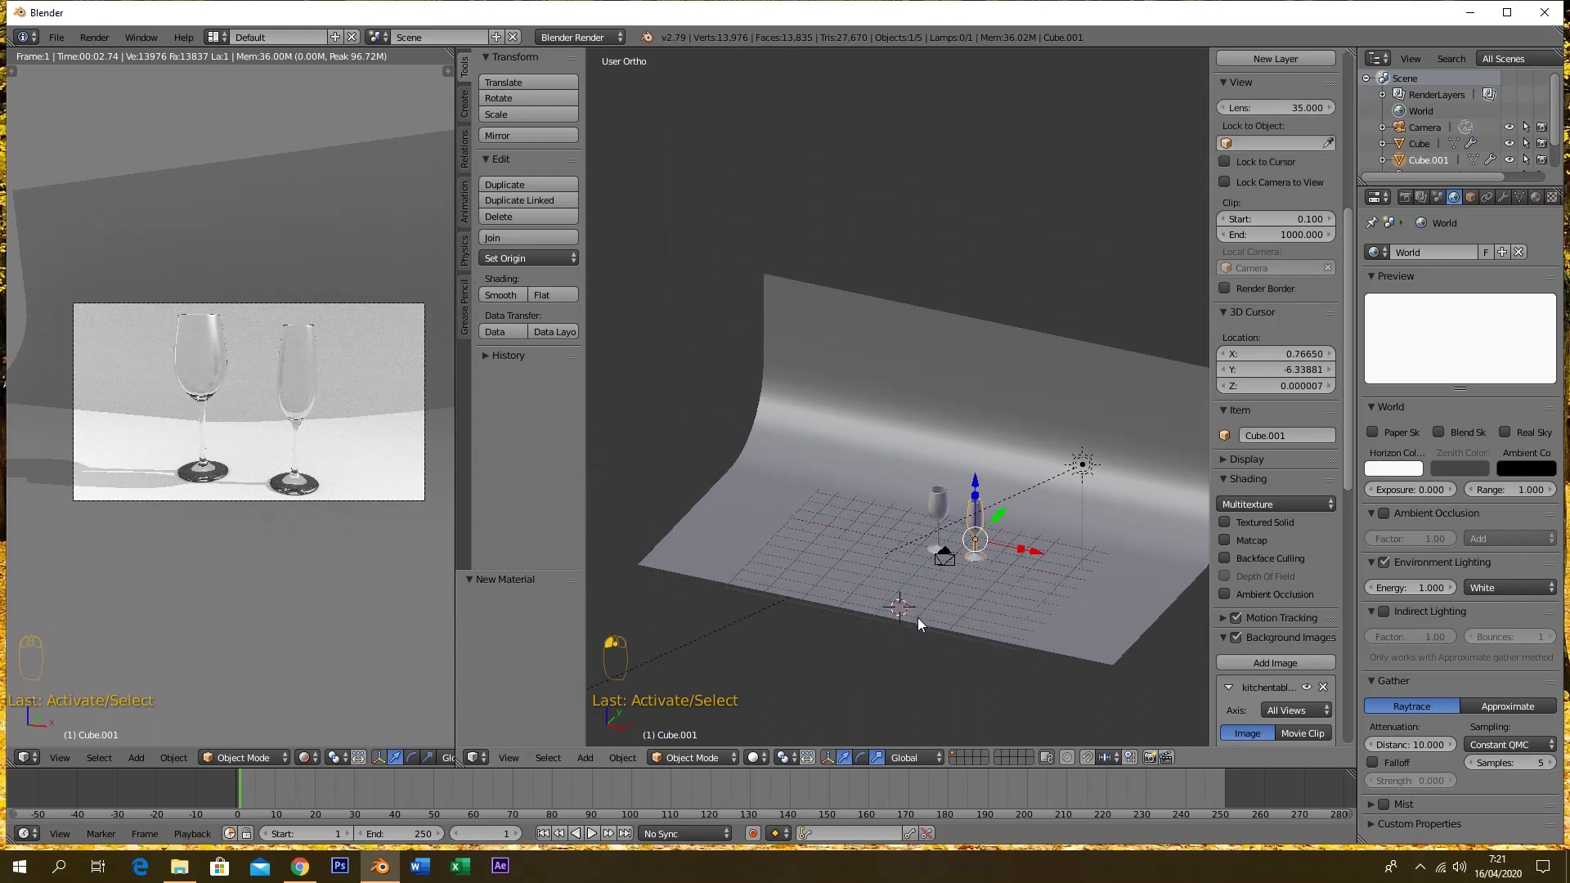
middle_drag(942, 619, 893, 644)
key(shift+a)
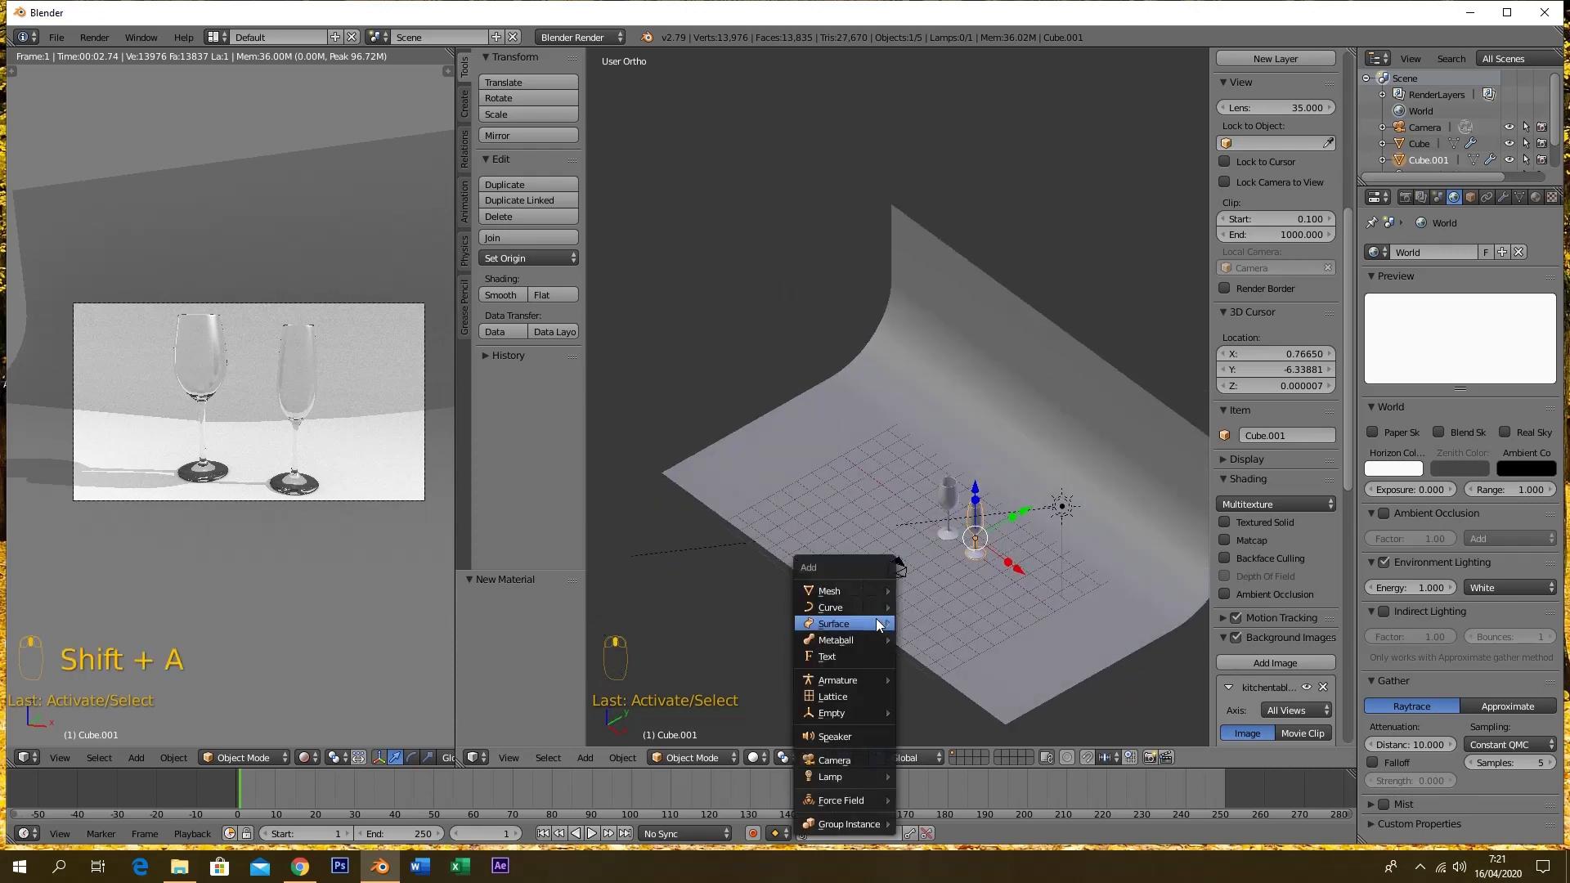
click(907, 592)
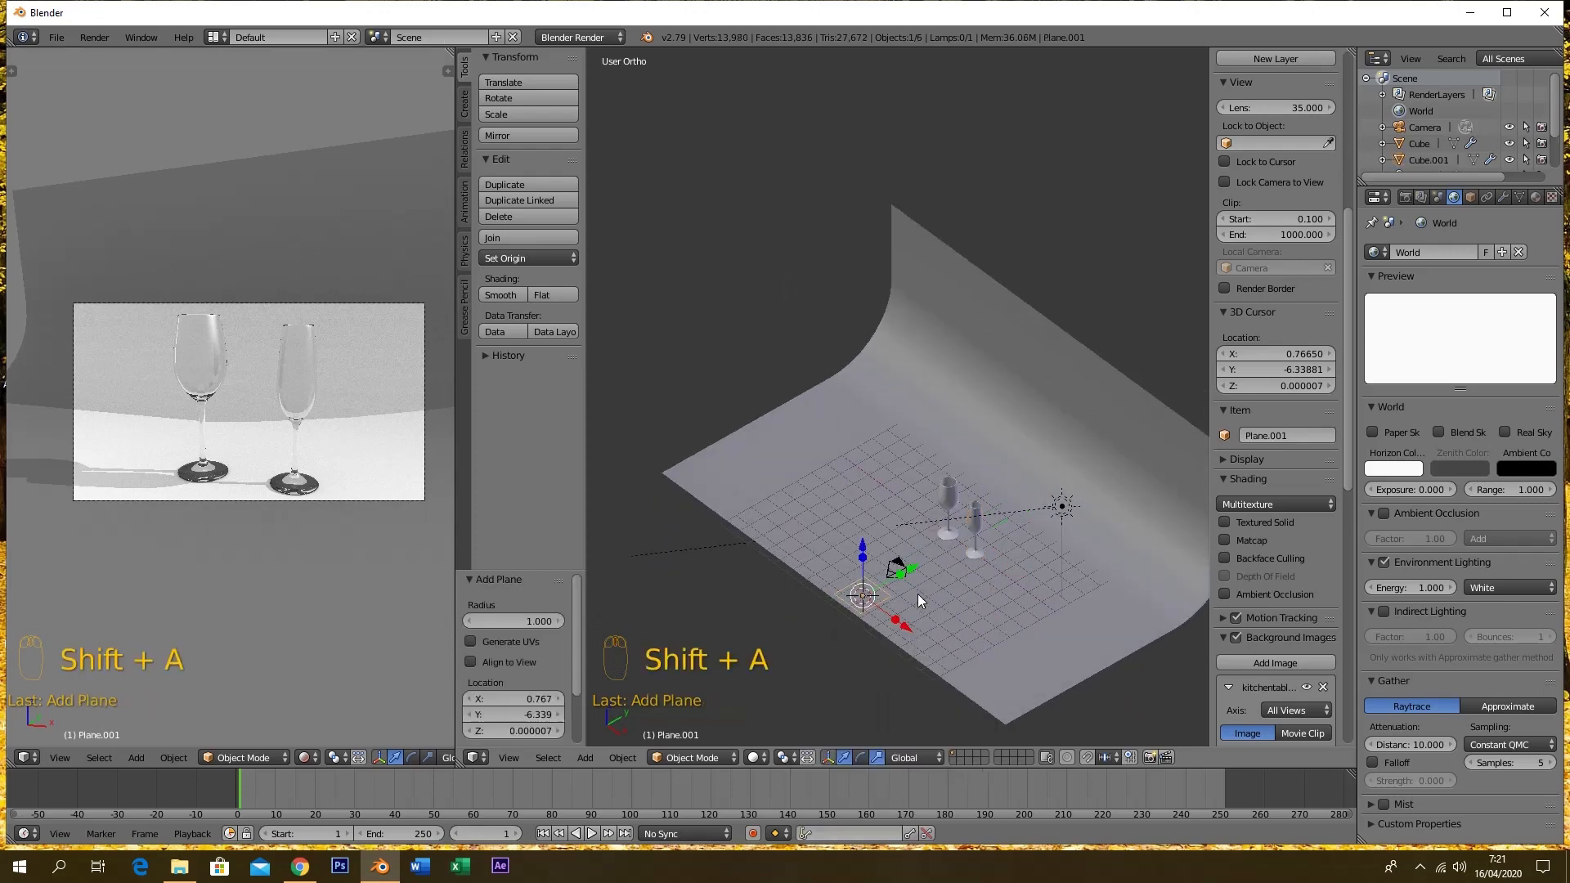
drag(863, 536, 842, 453)
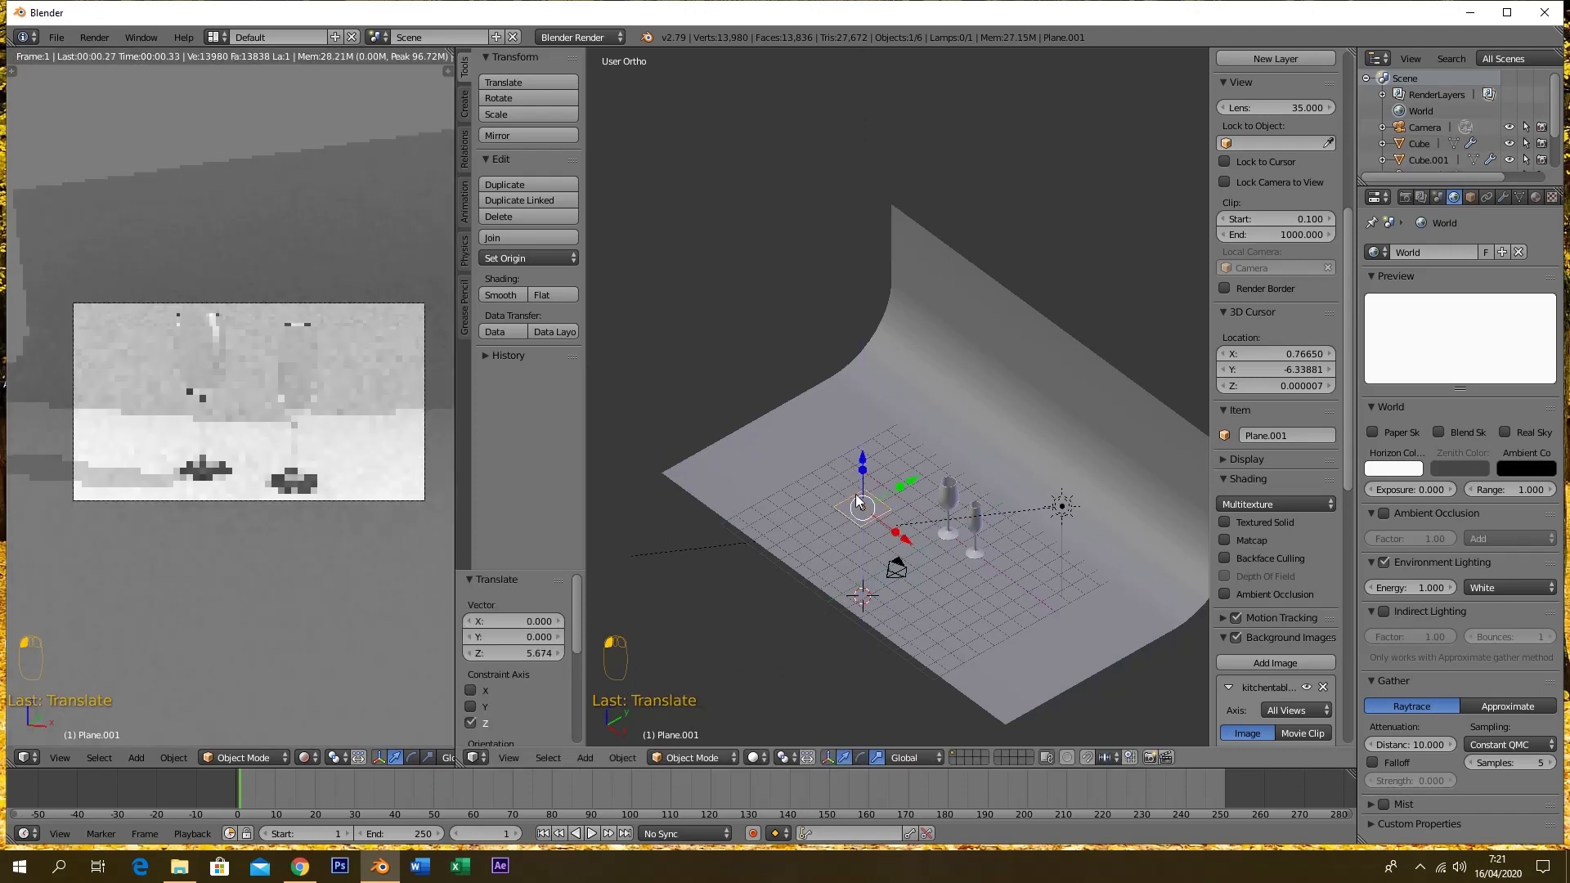
Rotate the new plane about 65.7° around X and stretch it along Z by about 3.4
shift+click(861, 757)
drag(819, 523, 828, 538)
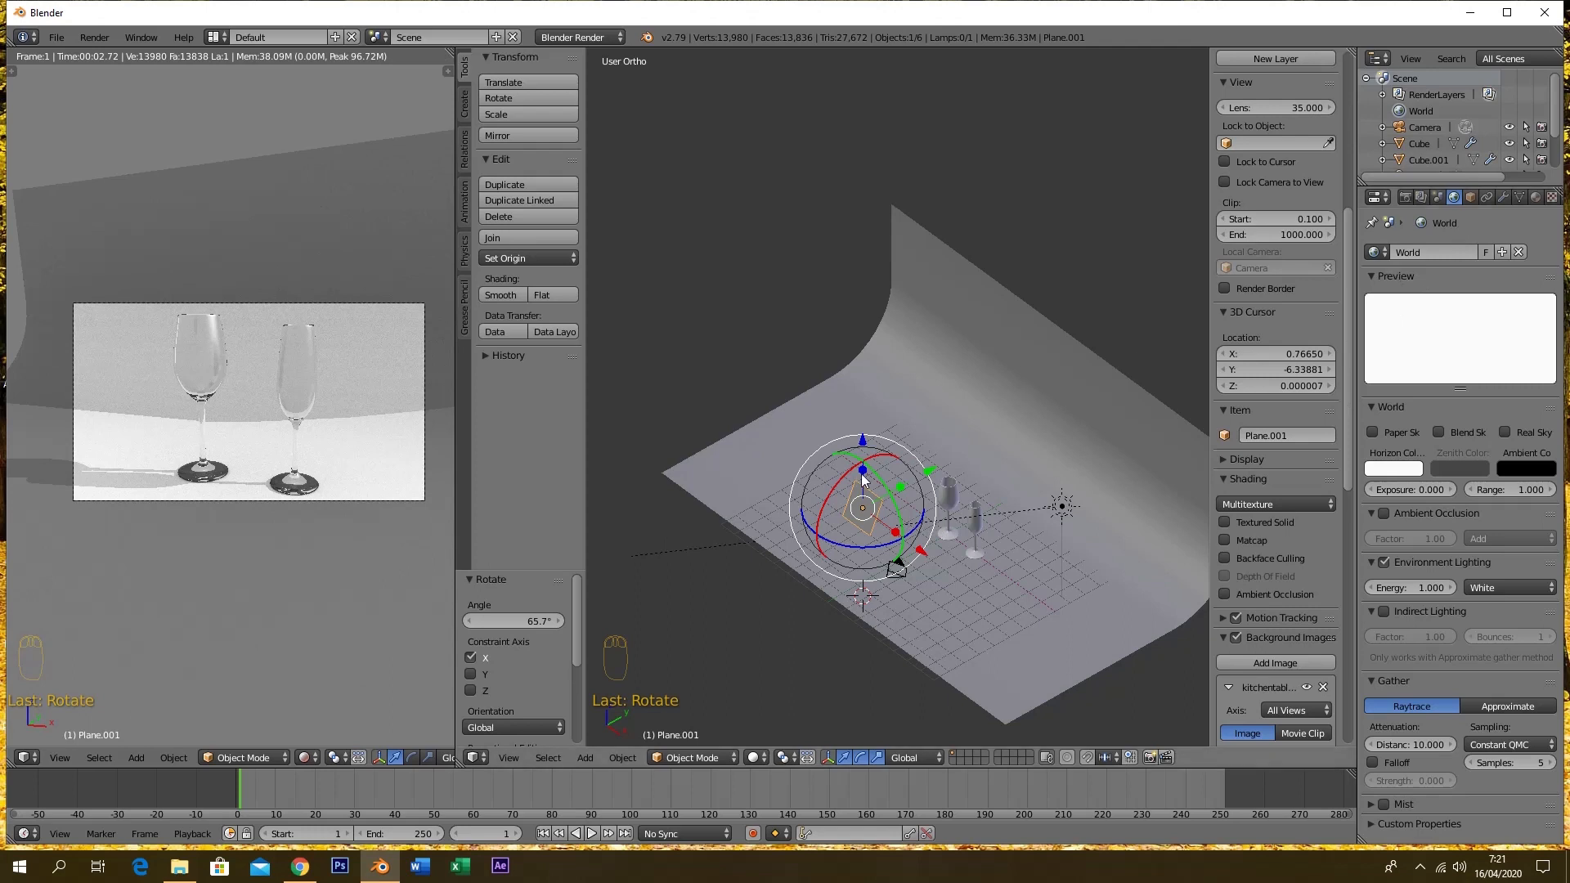
key(s)
key(z)
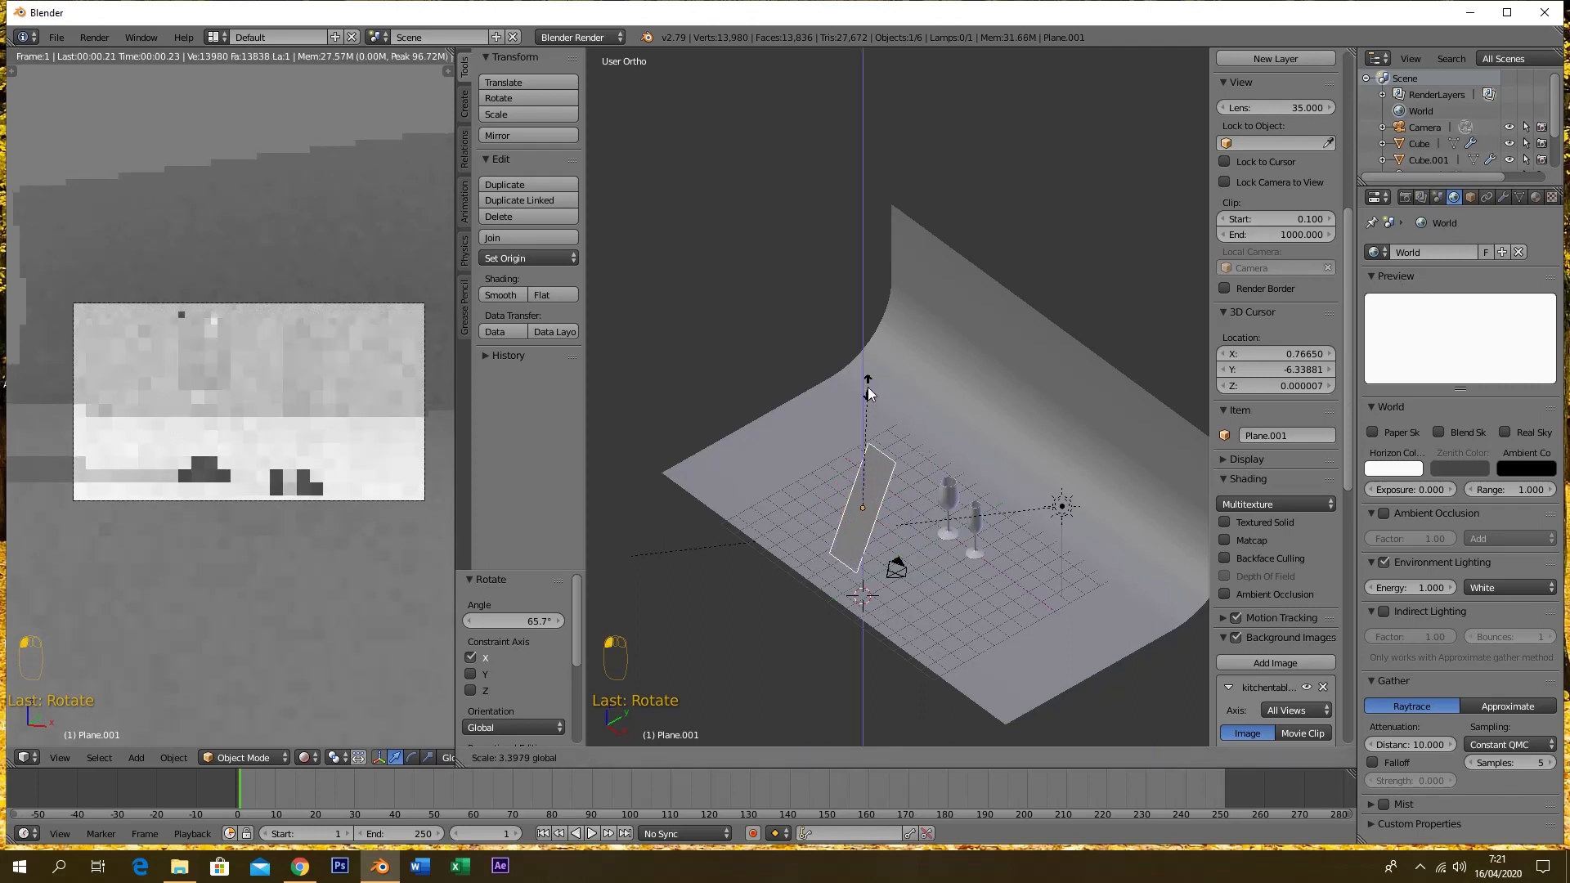
click(870, 387)
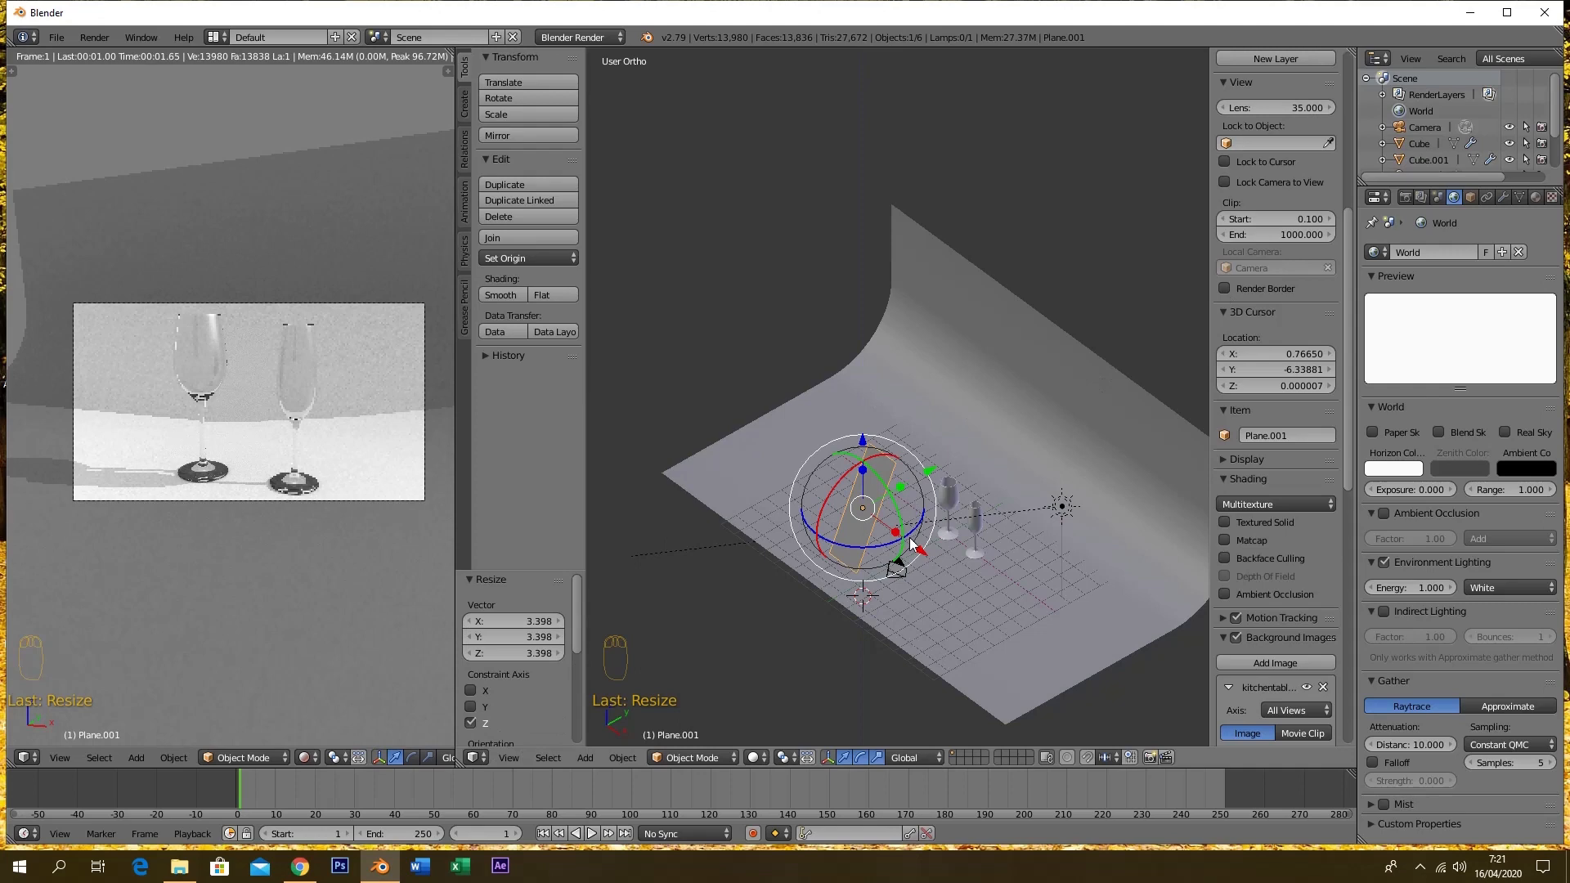
Shift the plane in the negative X direction and rotate it about -31.3° around Z
drag(921, 554, 822, 518)
key(r)
key(z)
mouse_move(986, 556)
middle_down()
mouse_move(1105, 532)
mouse_move(1081, 520)
mouse_move(1006, 536)
middle_up()
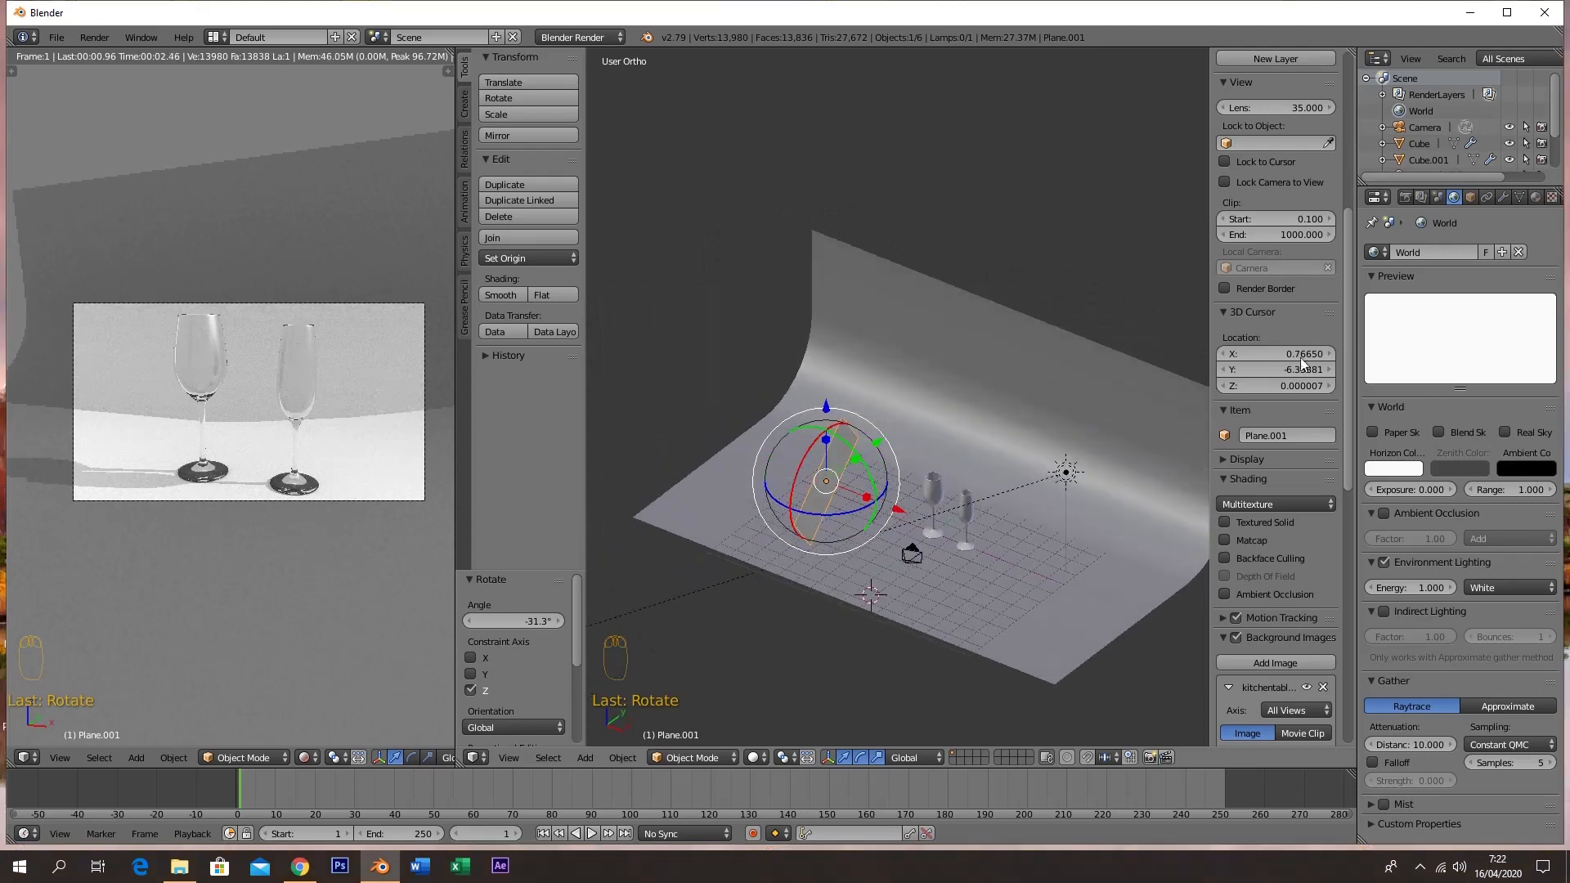
Create a new material named cahaya 2 for the tilted plane
click(1535, 198)
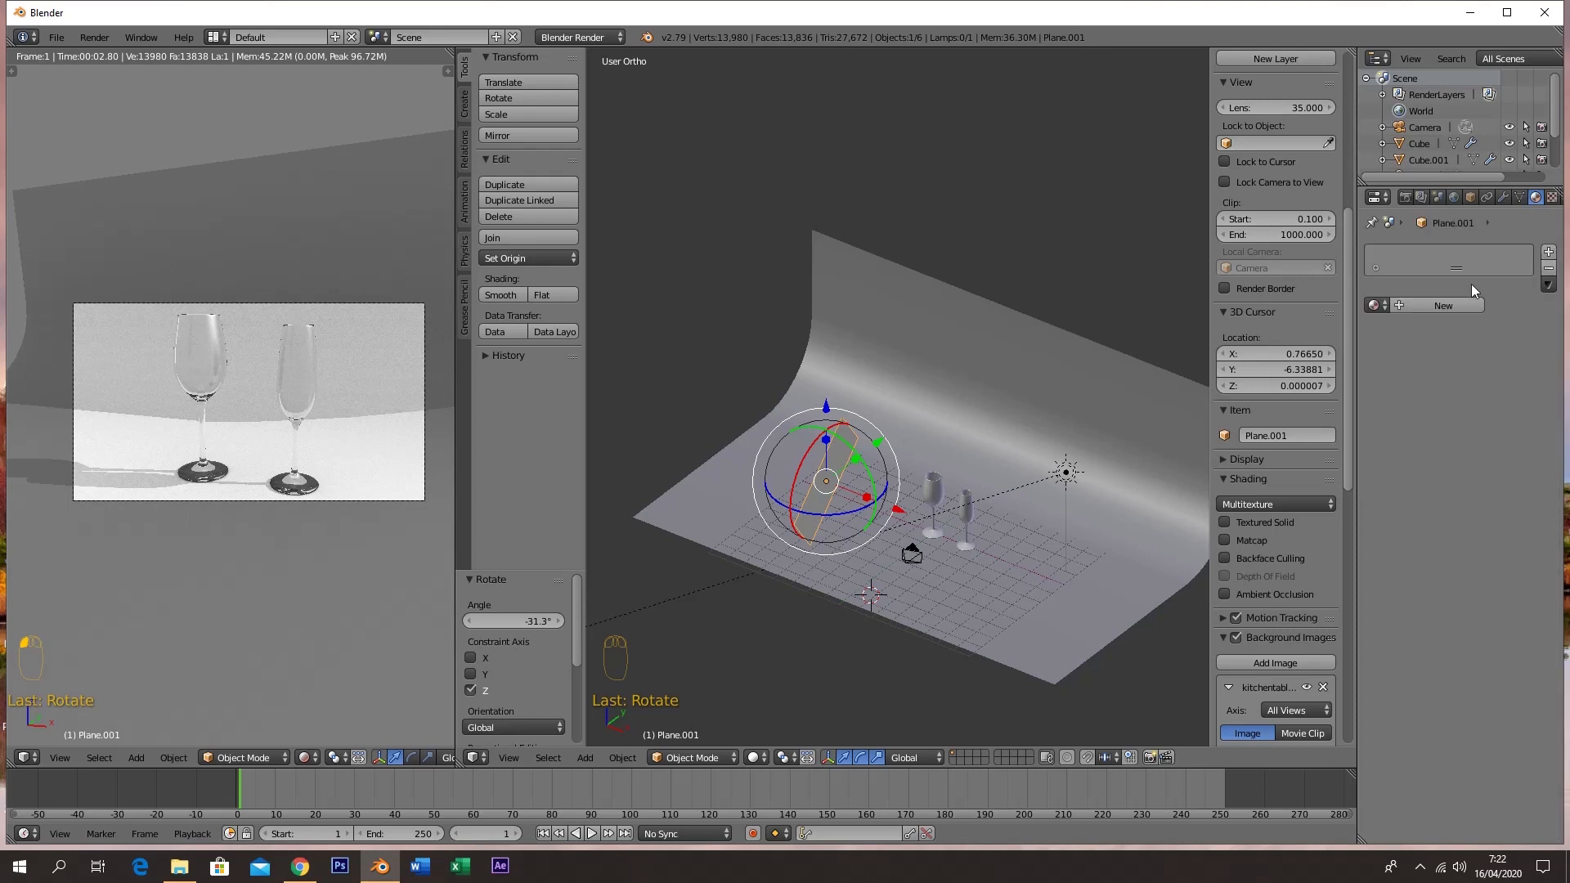
click(1438, 306)
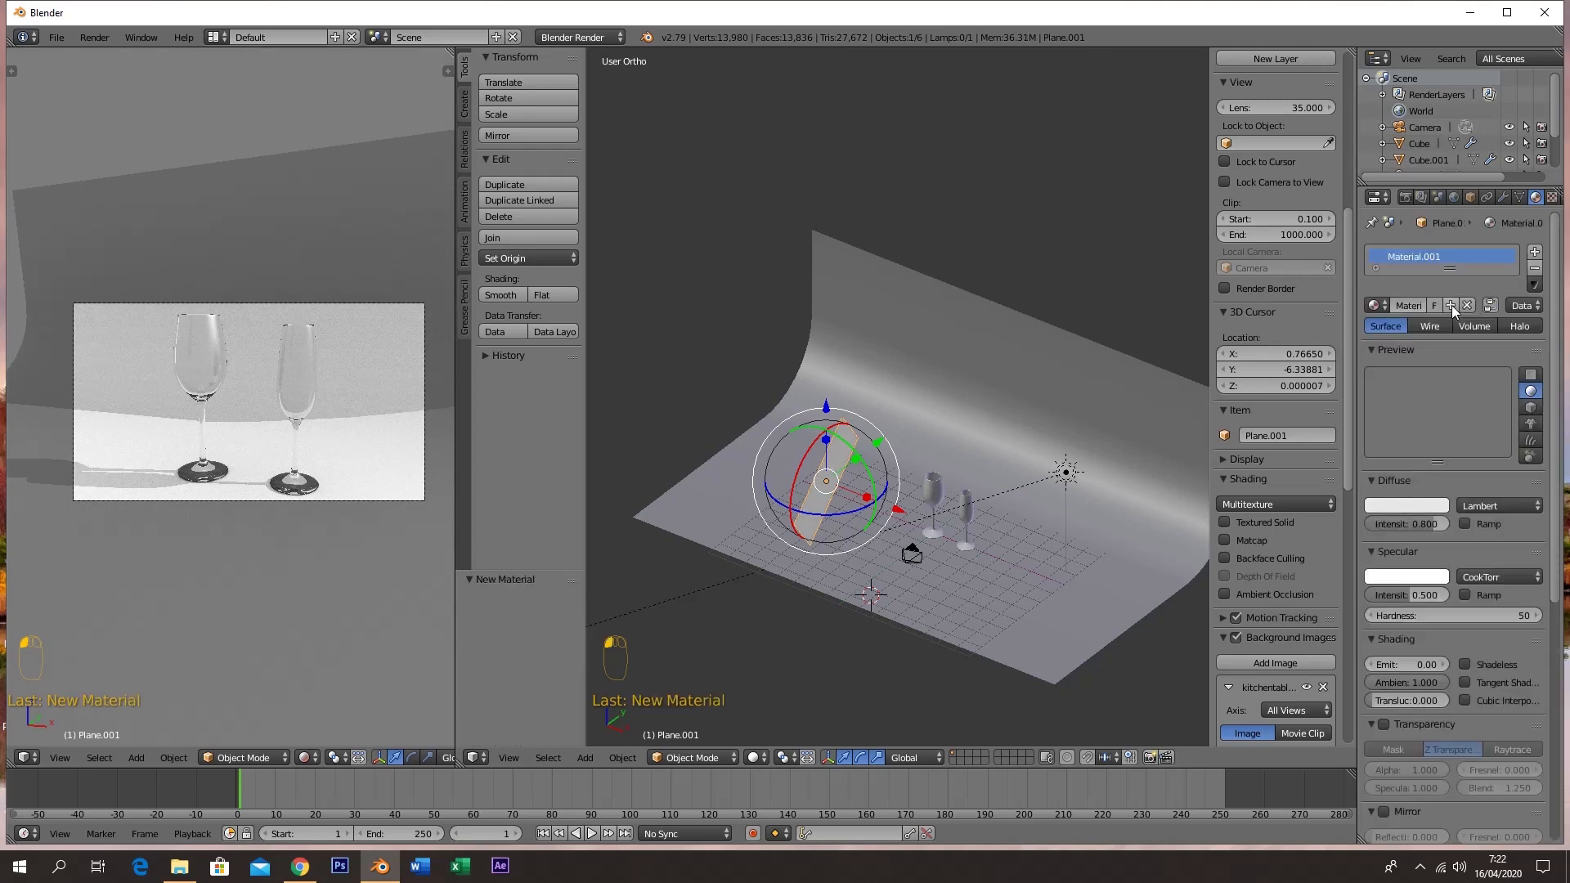
double_click(1419, 256)
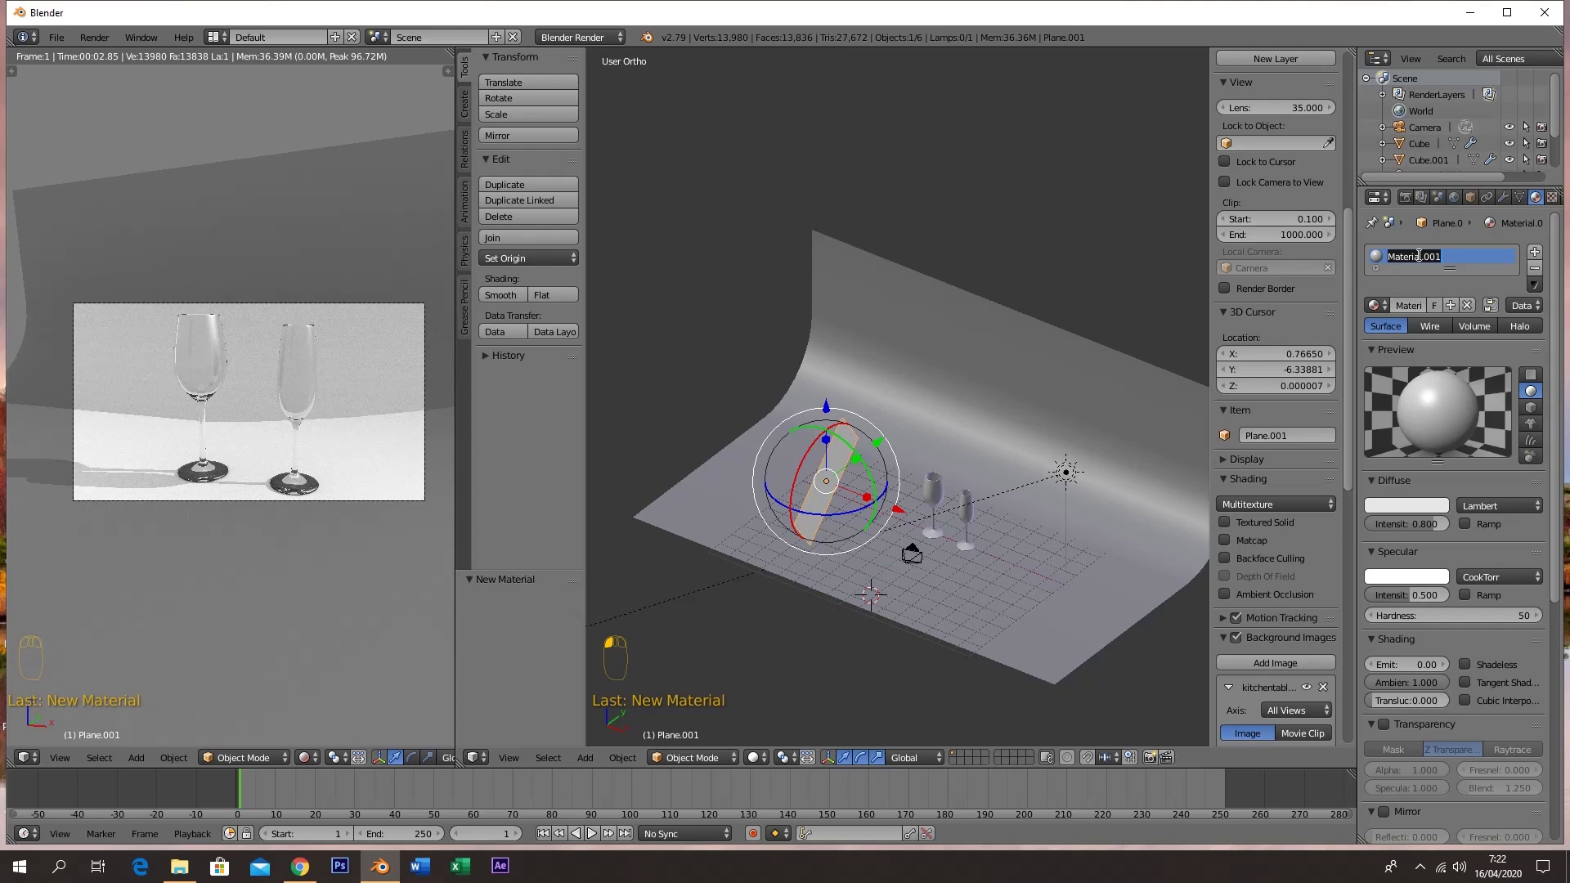
text(cahaya 2)
key(Return)
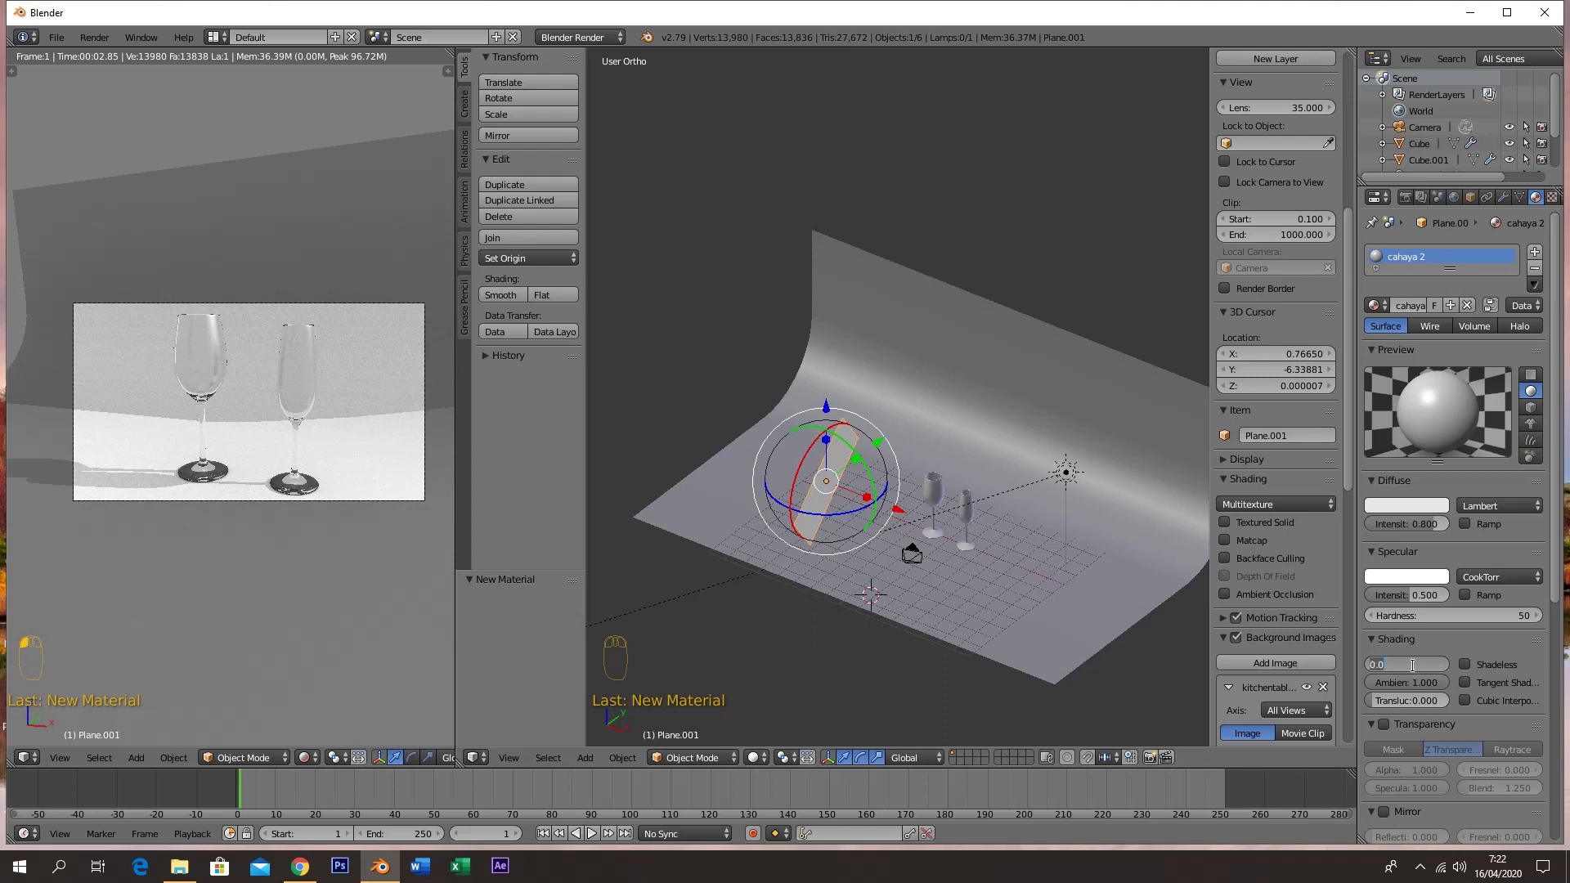
Set the cahaya 2 material's Emit to 2.00 and move the plane about 2.75 units along X toward the glasses
text(2)
key(Return)
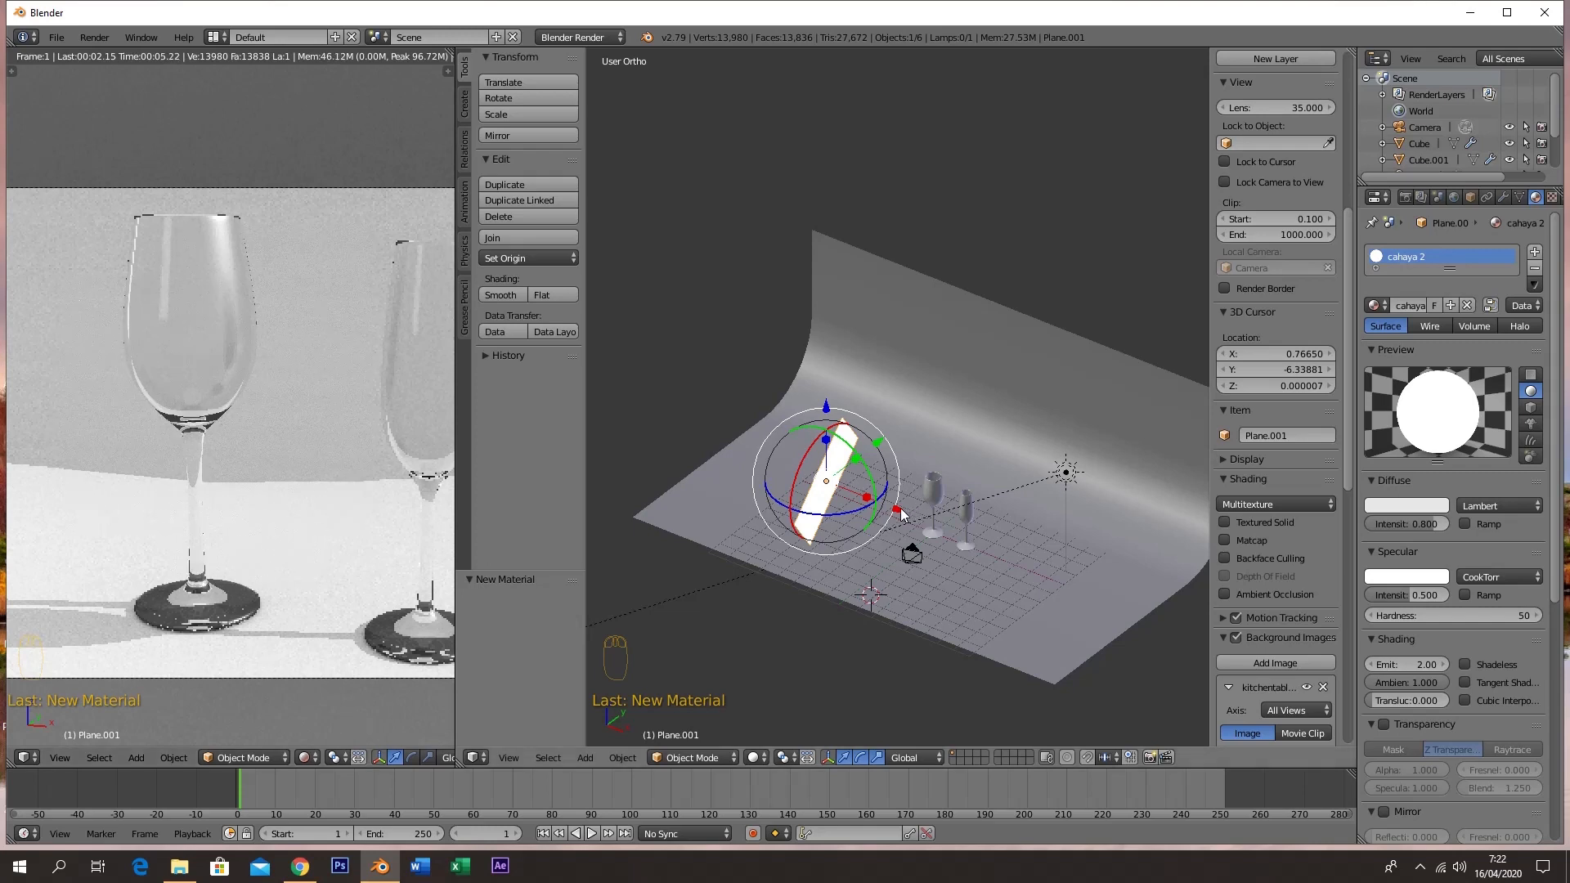
drag(900, 511, 954, 512)
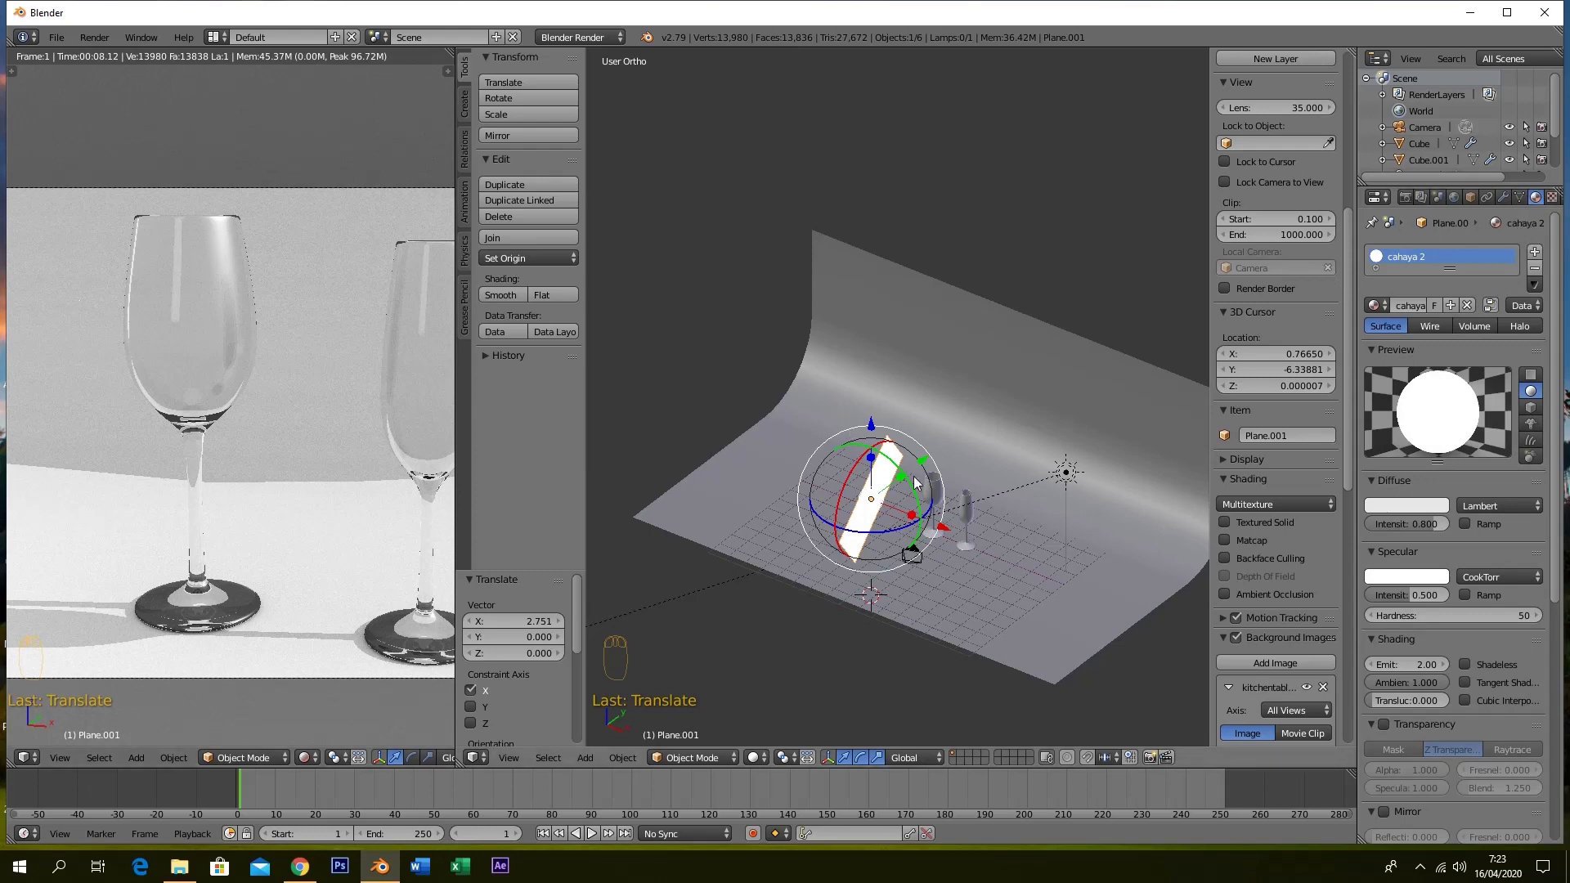
Switch the wine glass's gelas material to the WardIso specular shader with slope 0.050 and intensity 1.000
right_click(938, 493)
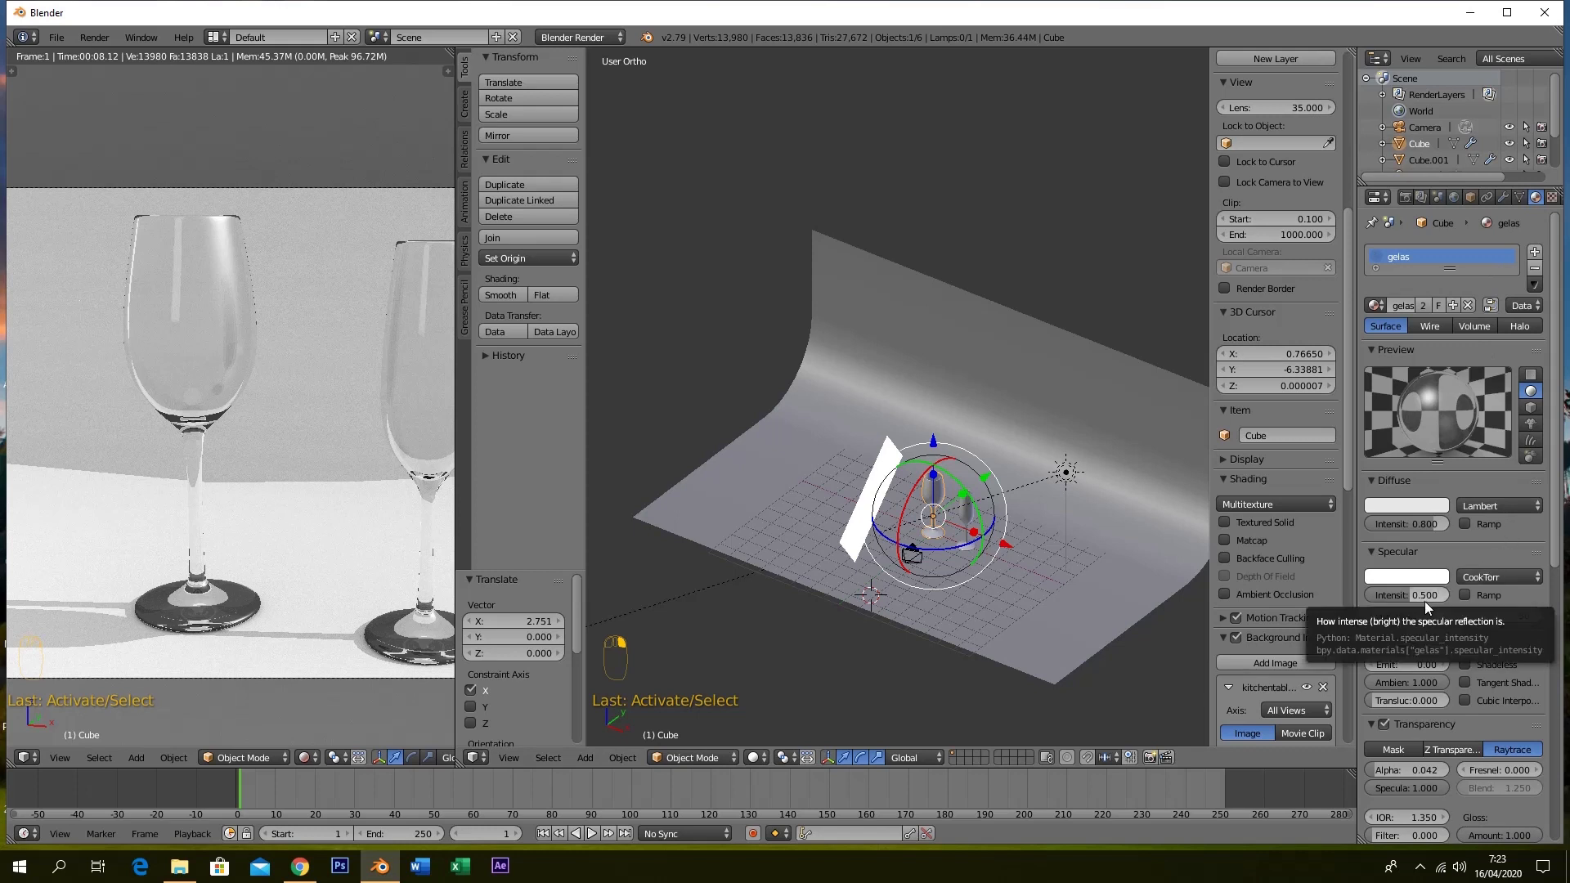
click(1498, 582)
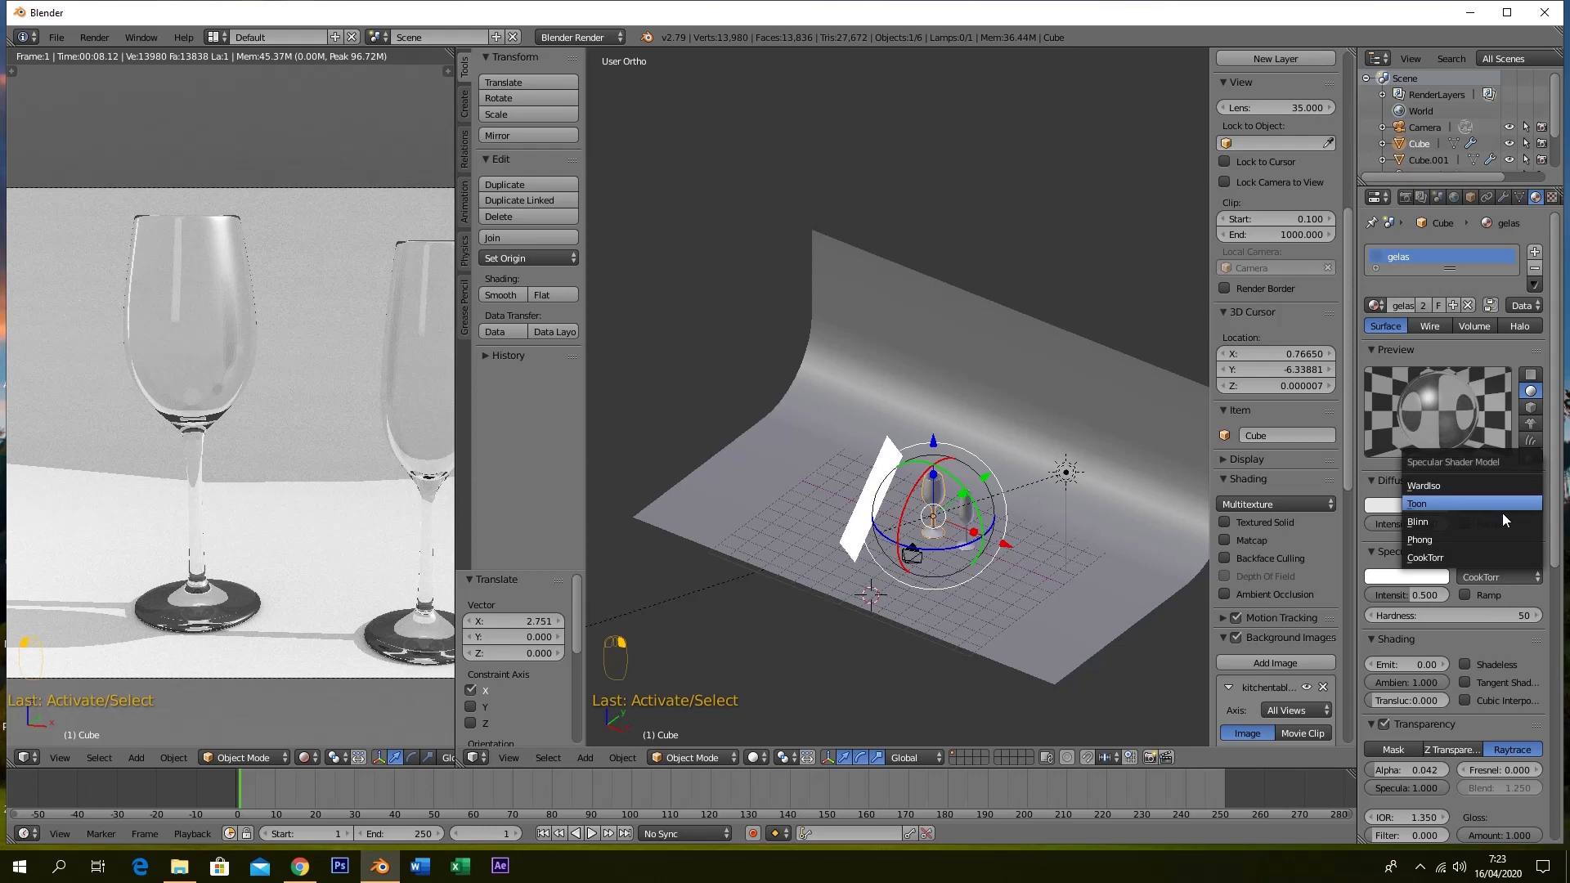
click(1494, 486)
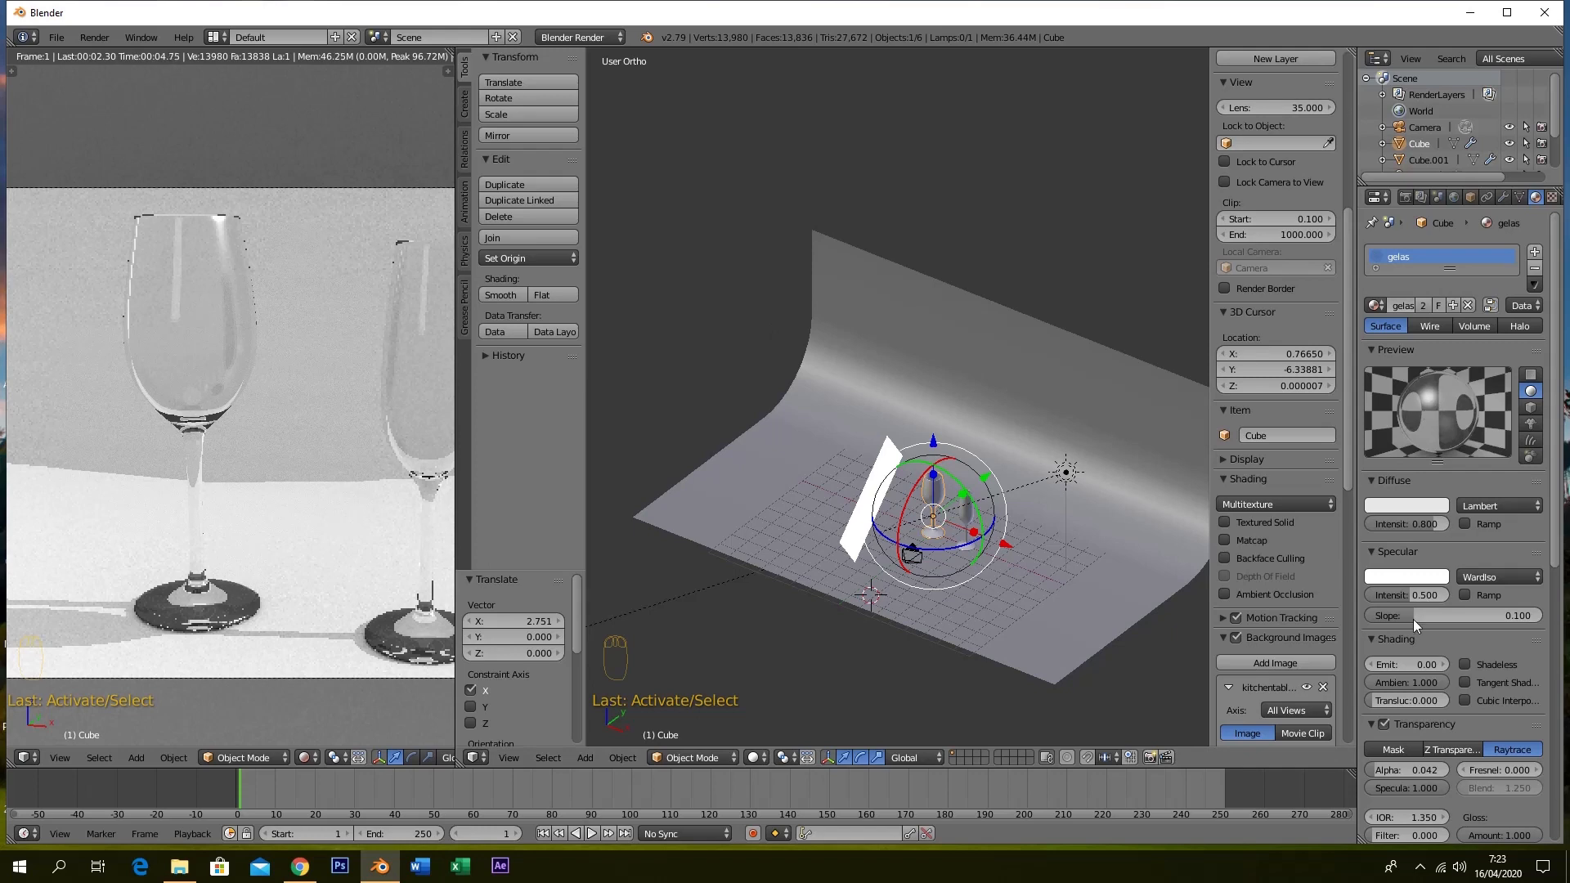
drag(1391, 615, 1371, 615)
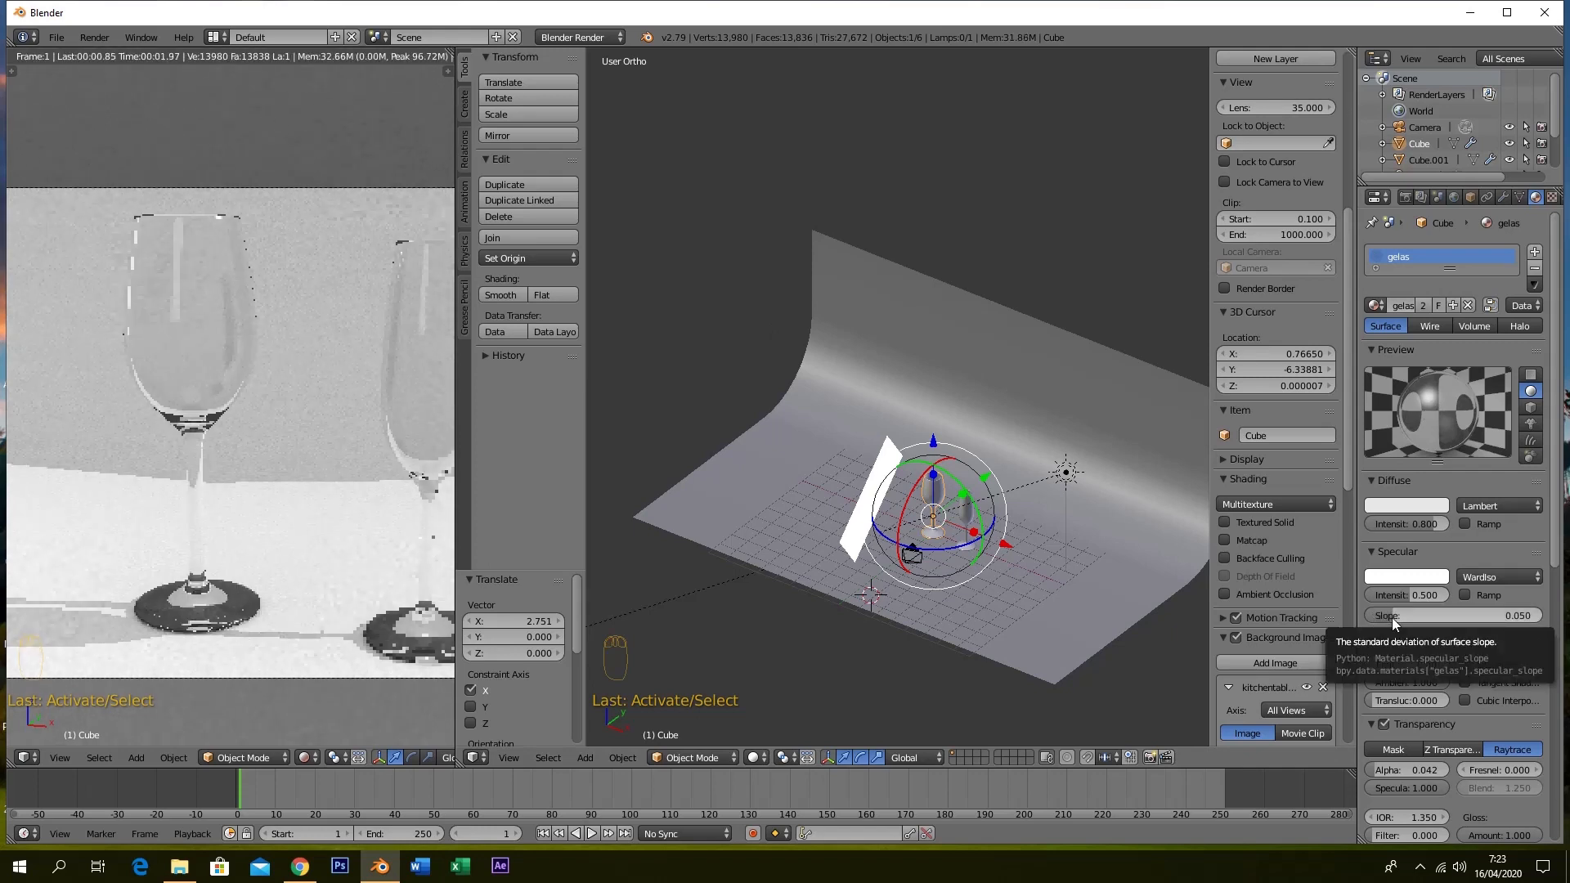
click(1404, 616)
key(Return)
drag(1412, 596, 1452, 601)
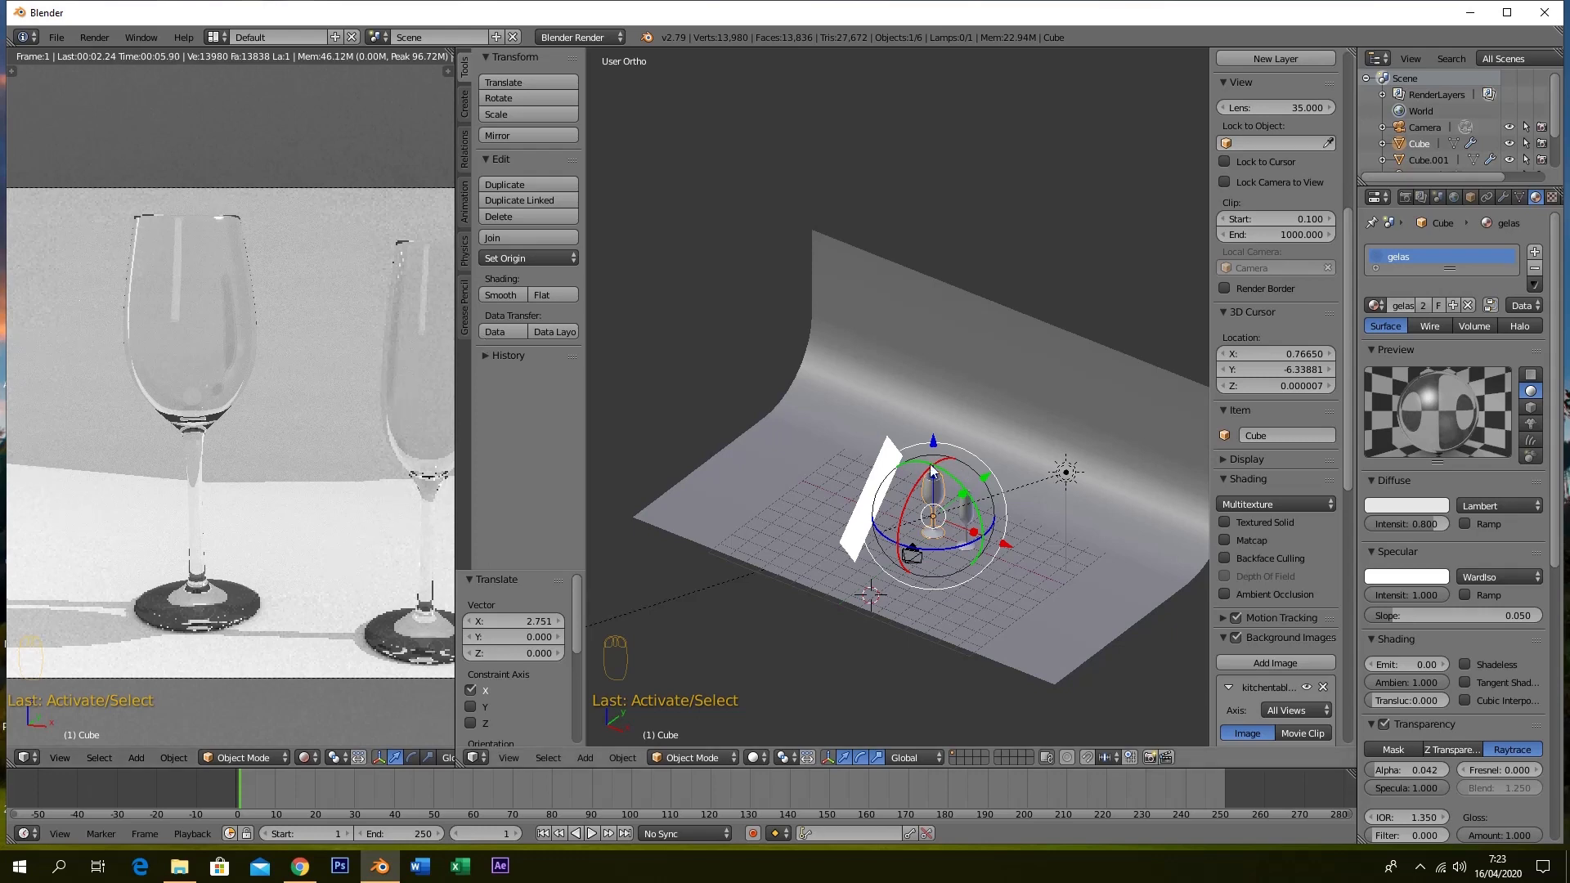
Raise the gelas material's specular slope to 0.224 and return the rendered preview to the camera view
scroll(260, 306, up, 5)
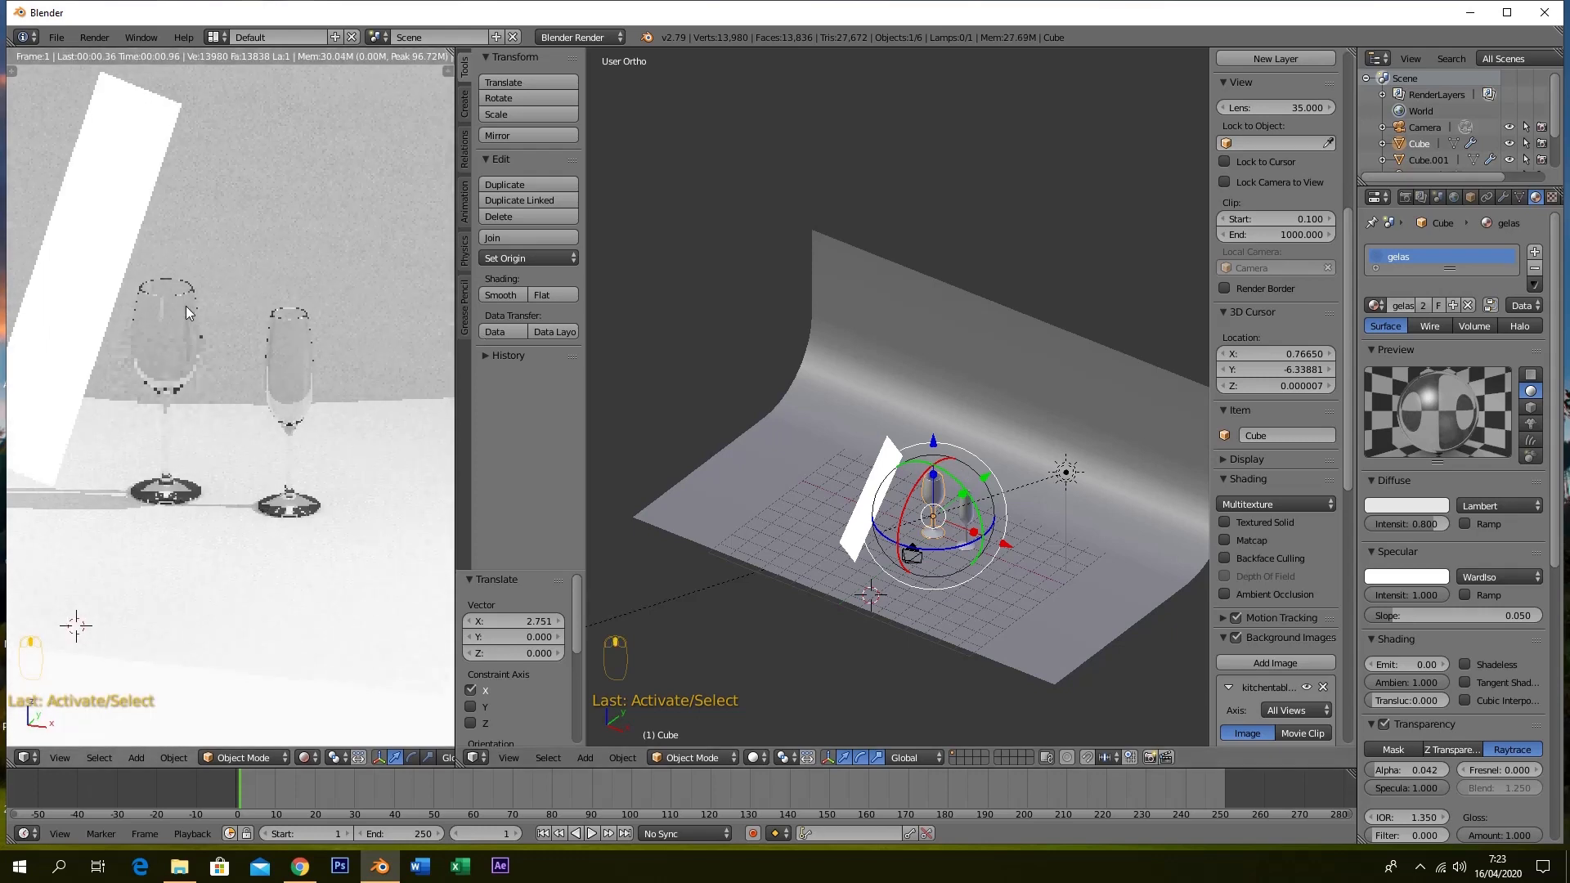
scroll(180, 296, up, 1)
scroll(180, 296, up, 3)
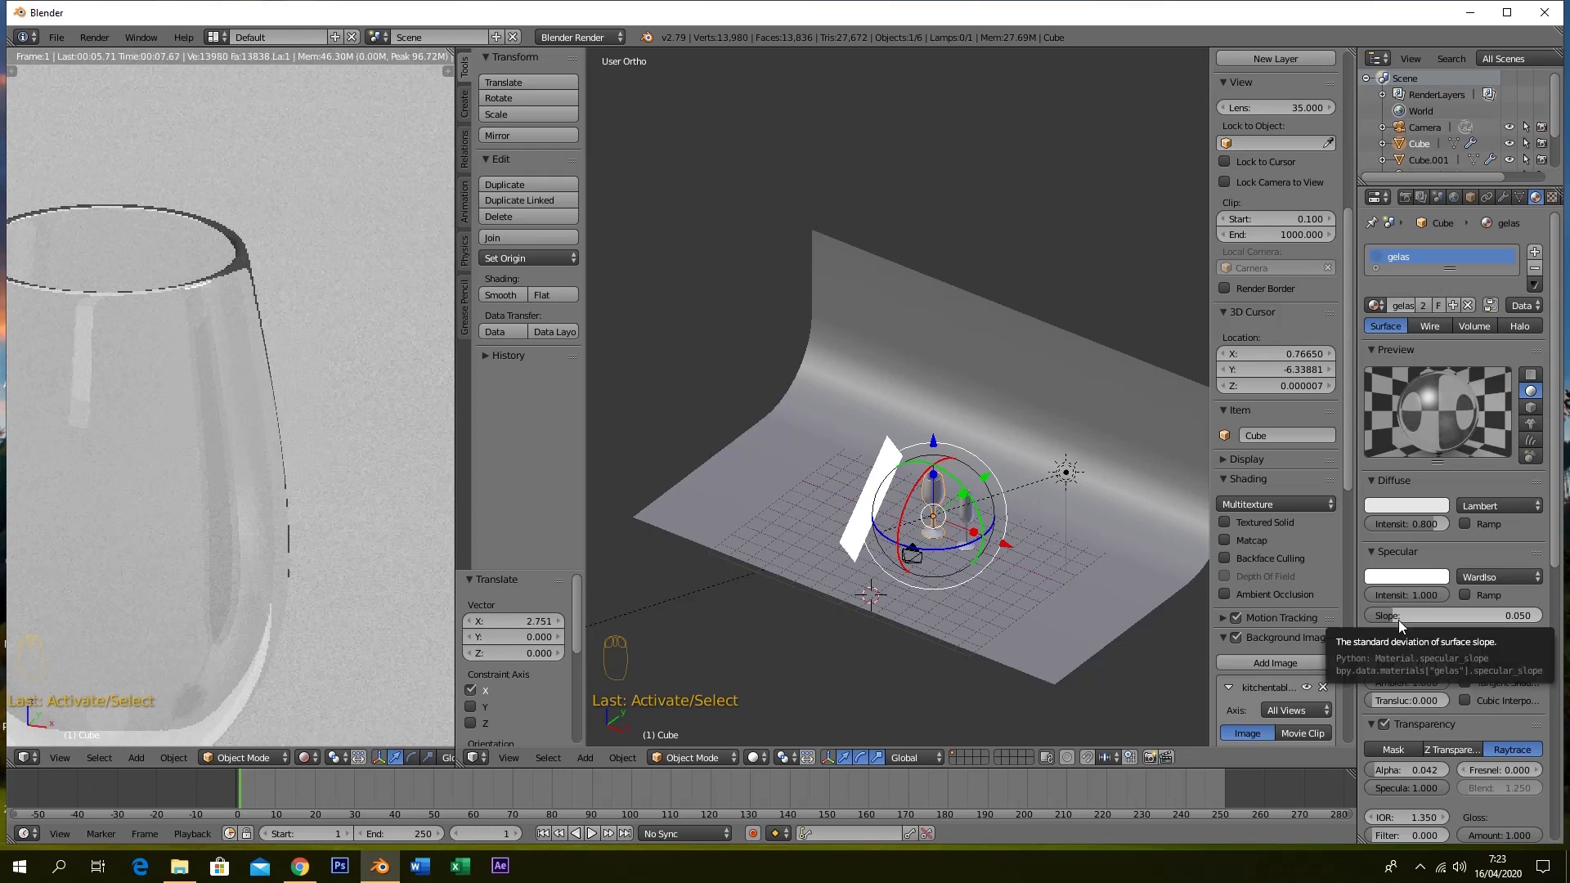
drag(1398, 620, 1431, 615)
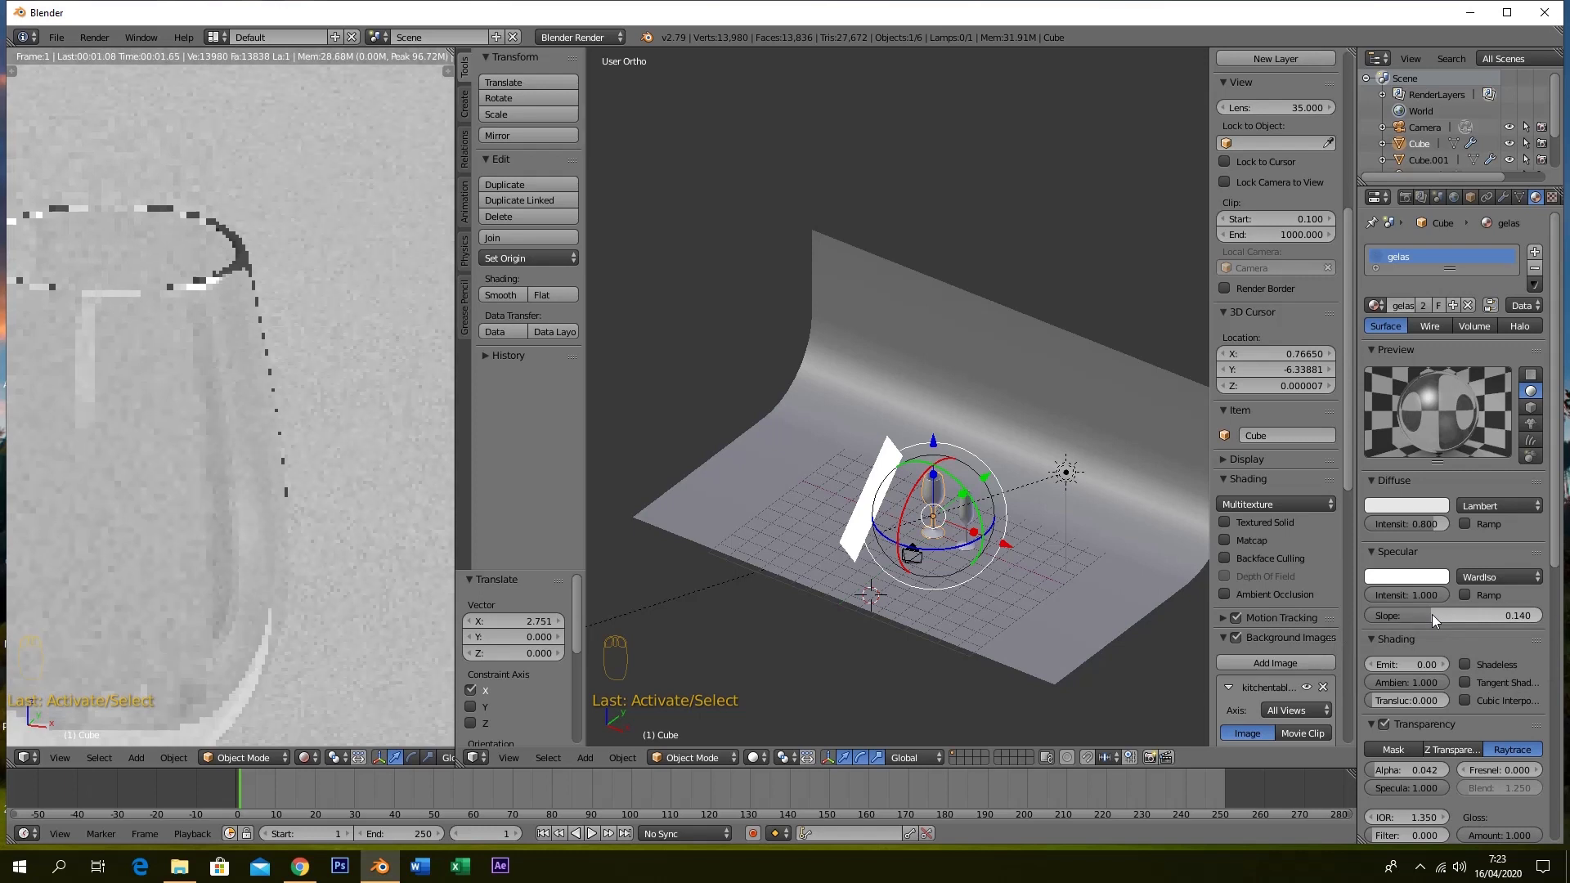
drag(1430, 616, 1468, 615)
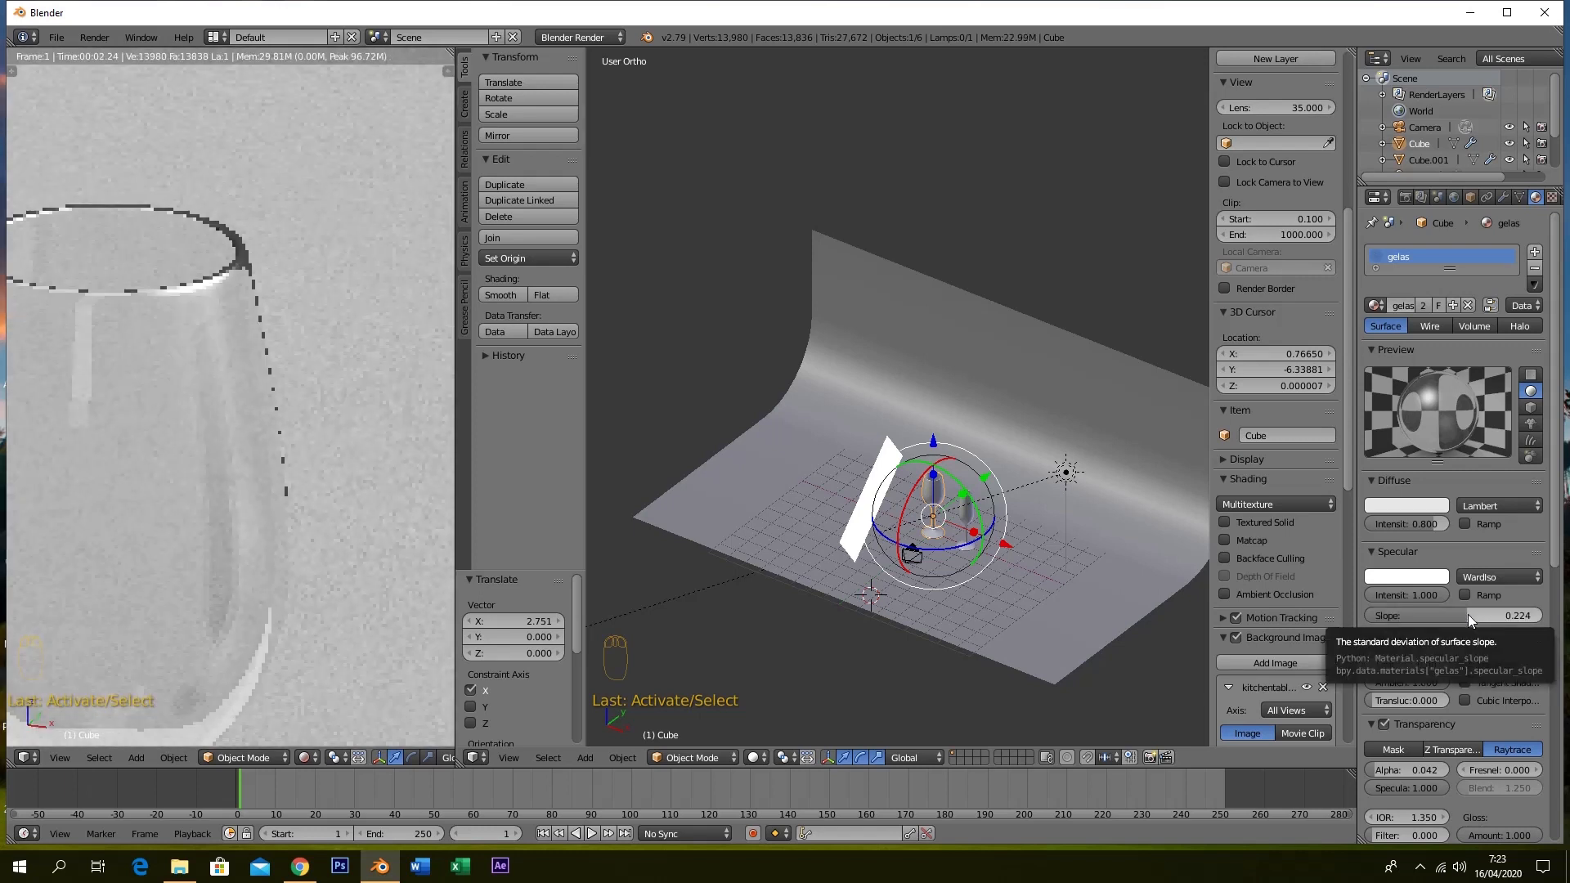
click(1506, 499)
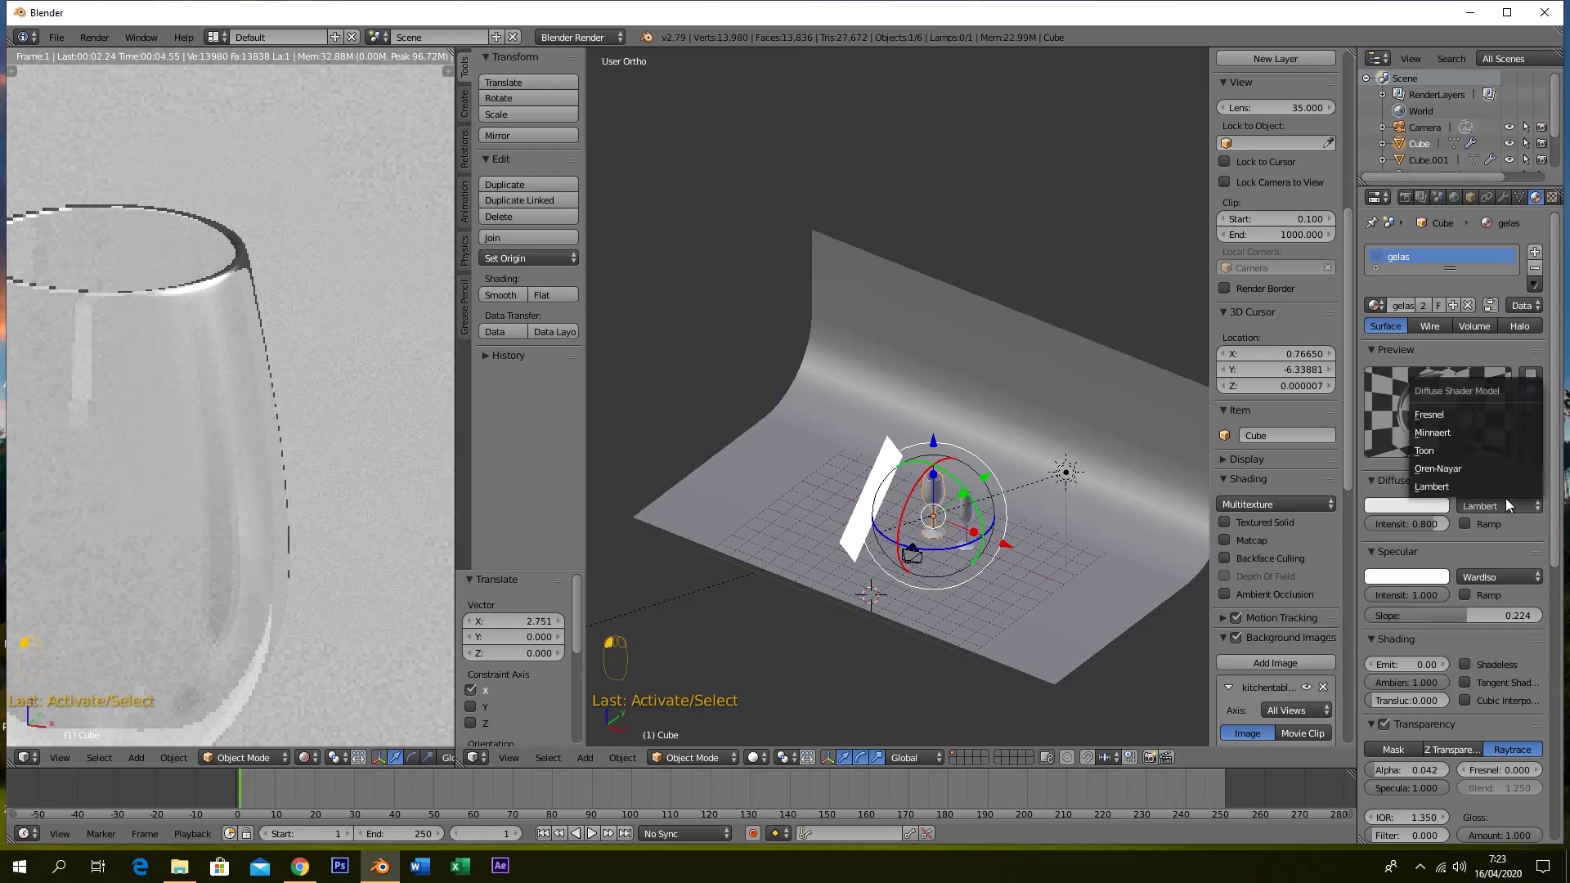
click(1506, 502)
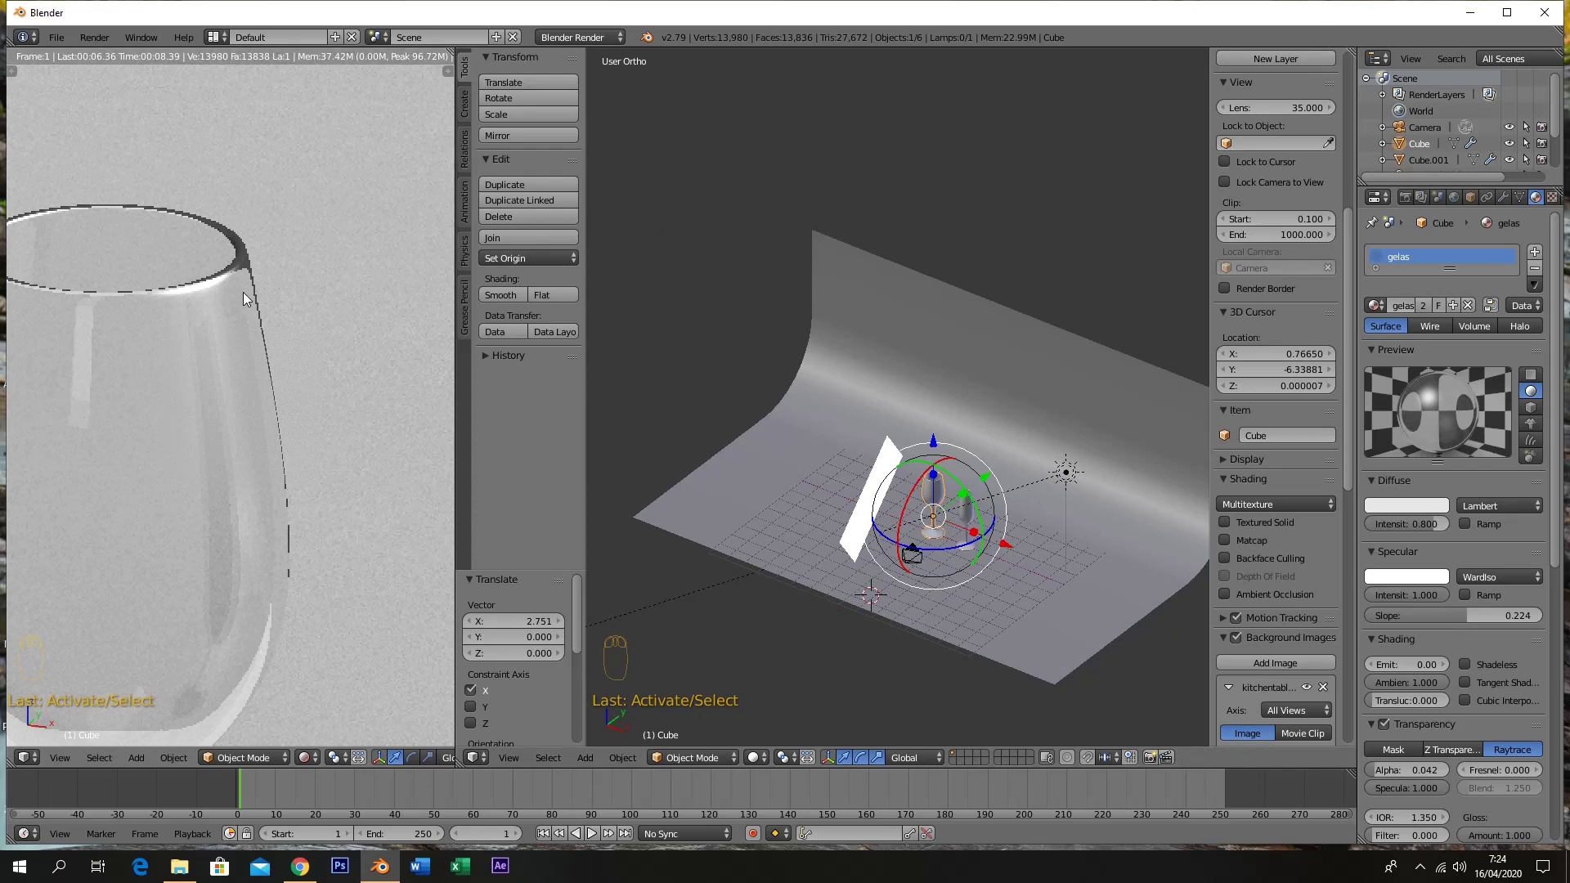
scroll(281, 373, down, 3)
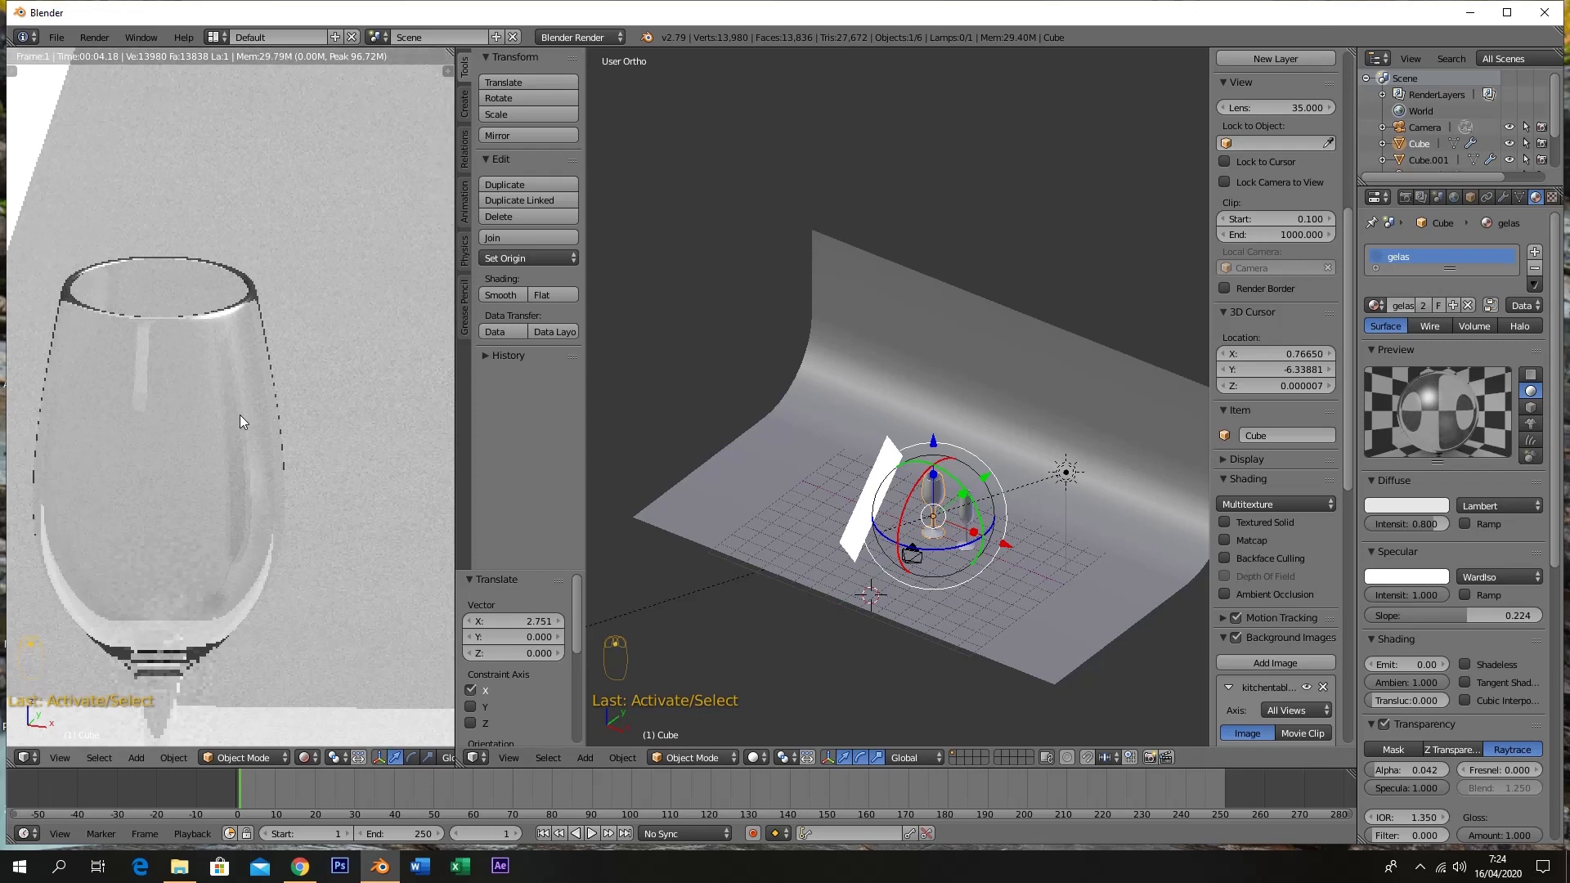
scroll(239, 415, down, 2)
scroll(271, 415, down, 2)
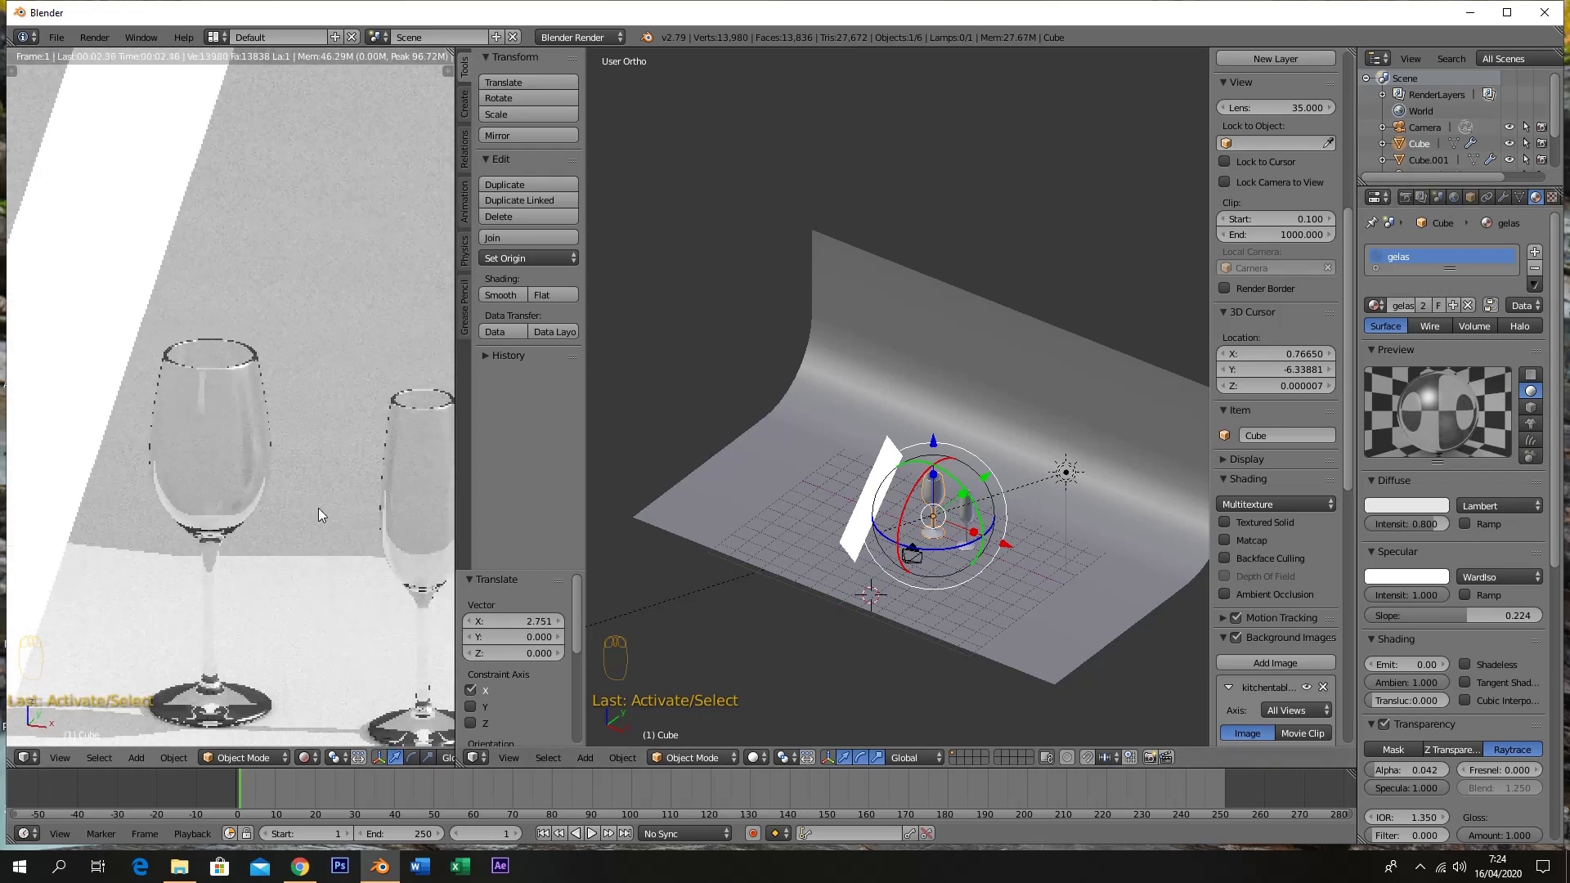
scroll(317, 508, down, 3)
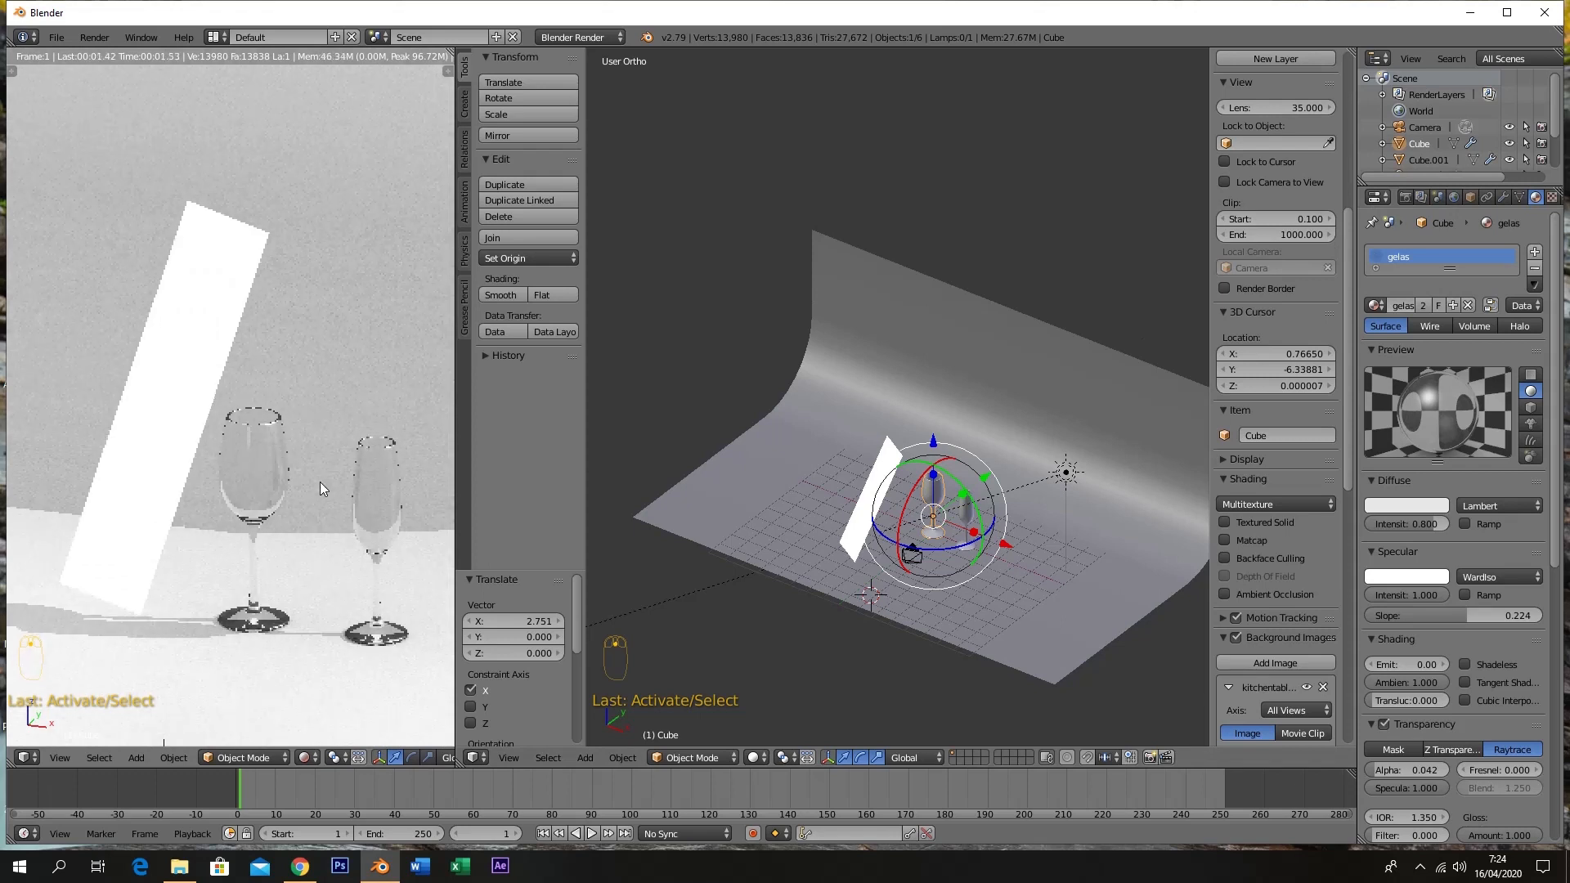
key(KP_0)
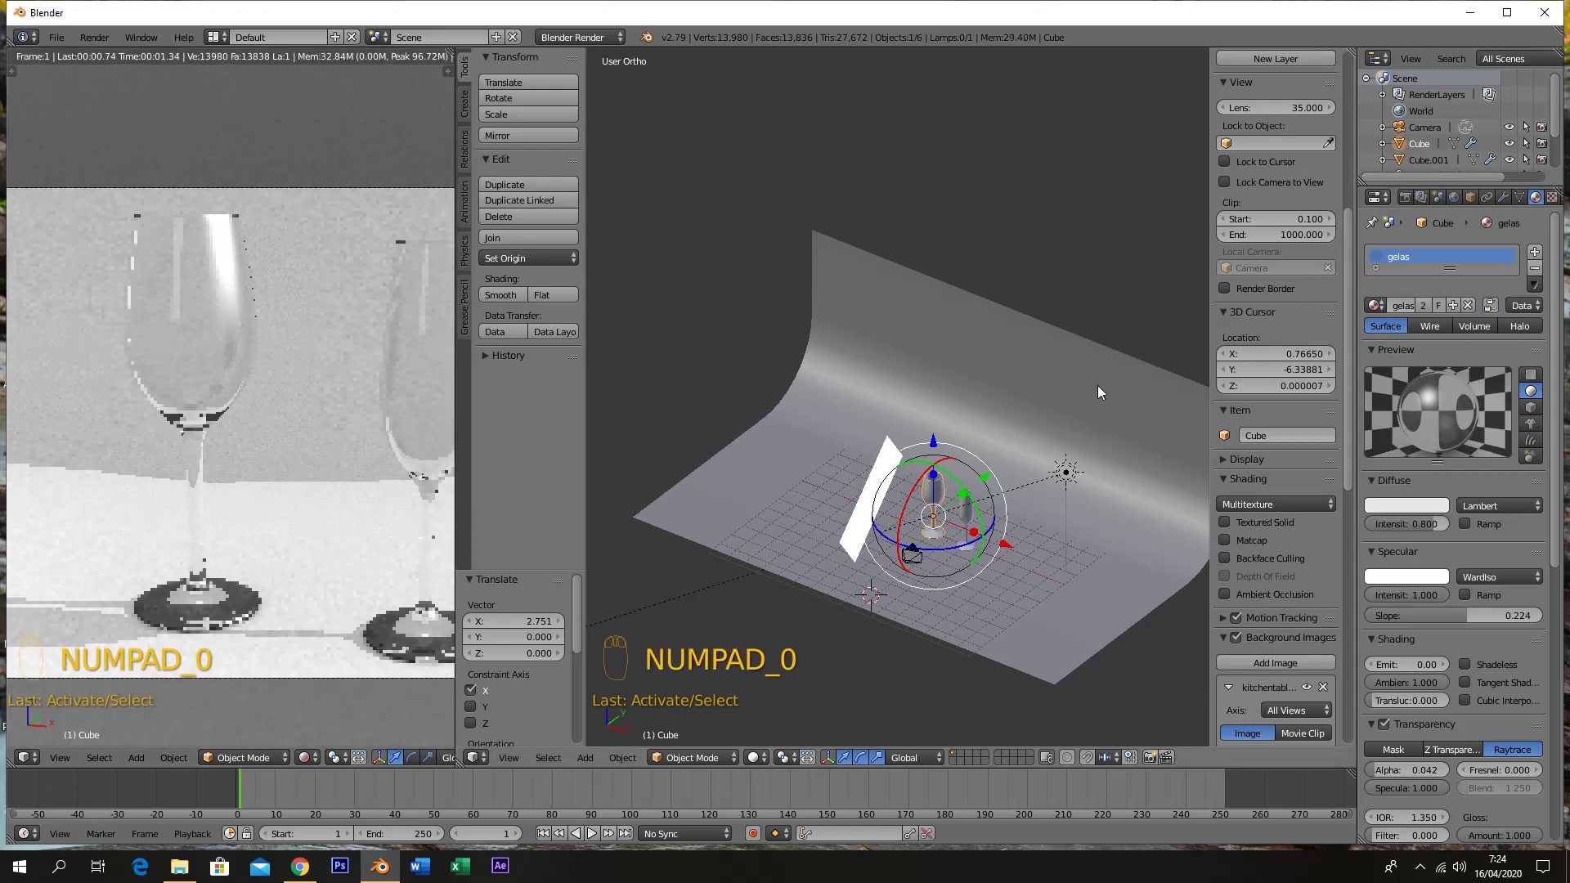
Enable Ambient Occlusion for the world with a factor of 0.10
click(1455, 198)
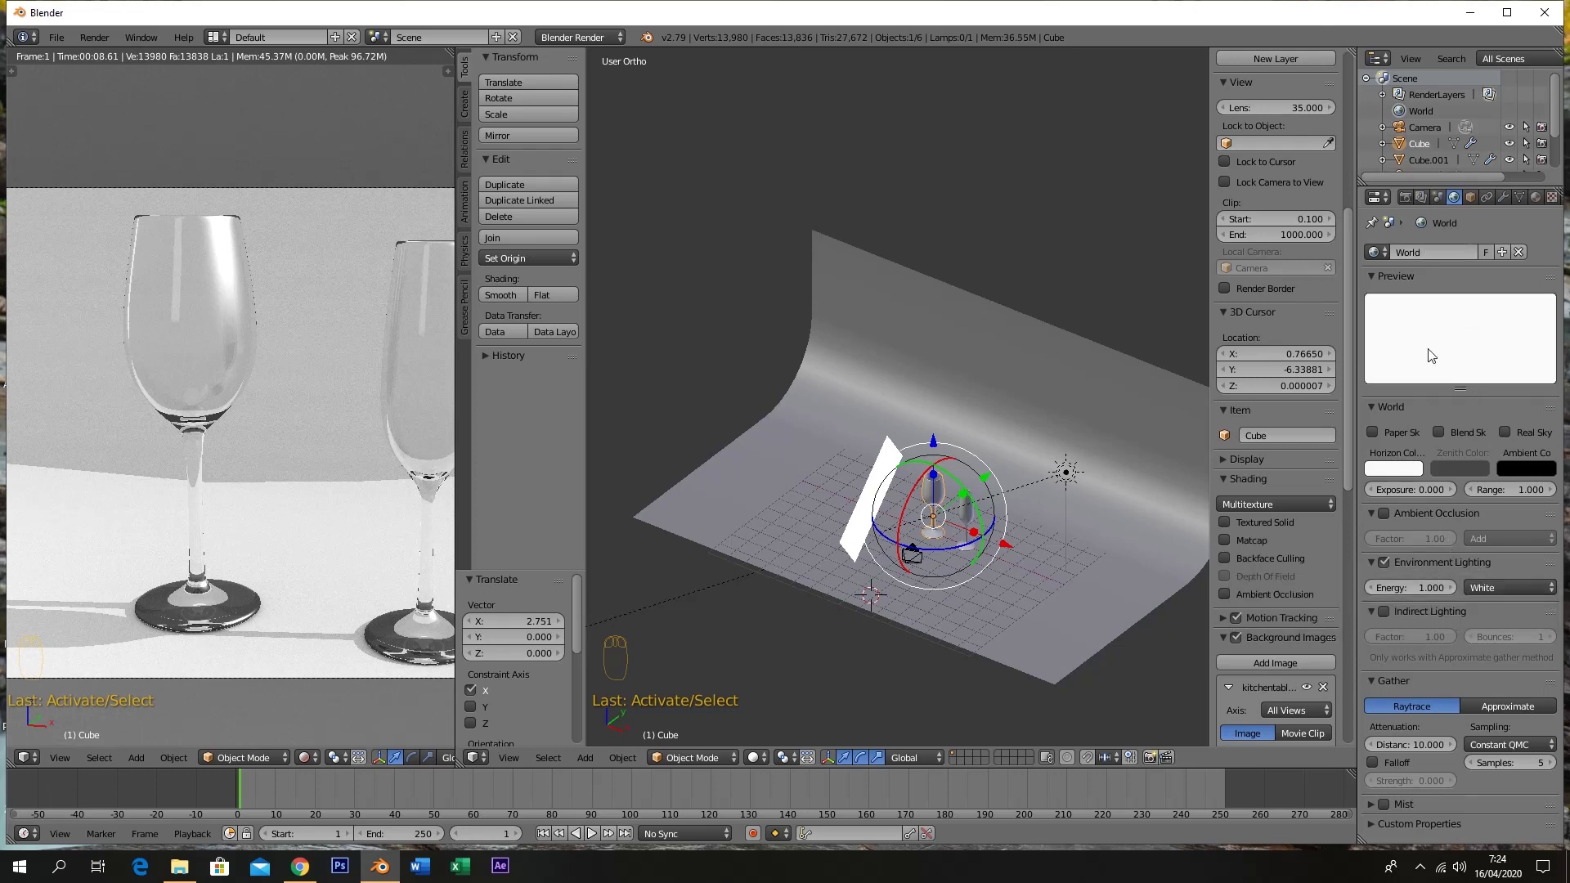
click(1385, 515)
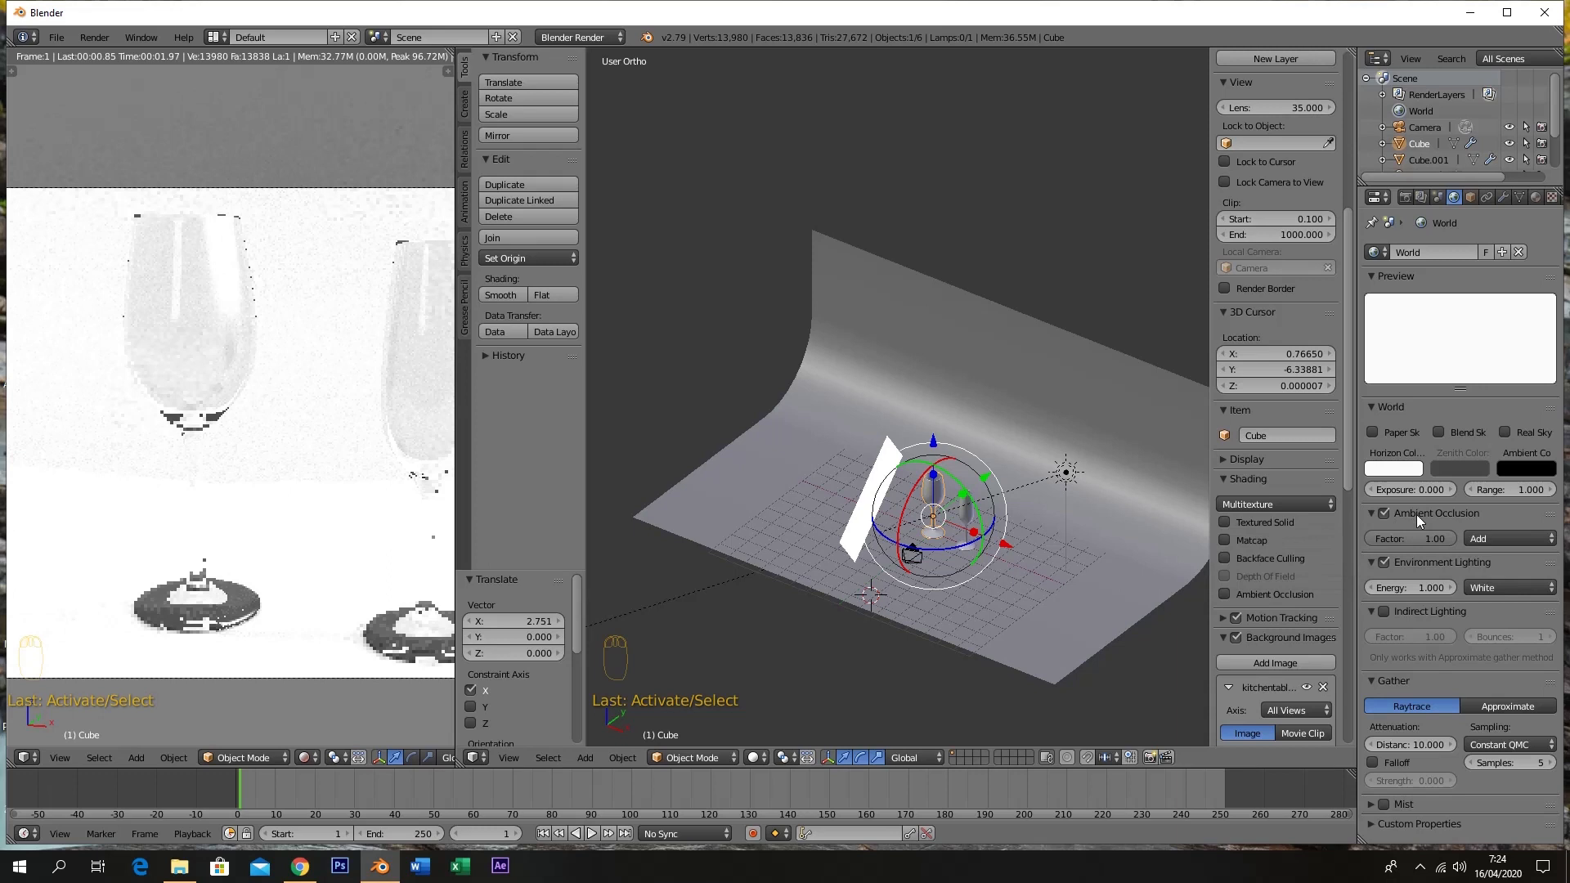
click(1431, 540)
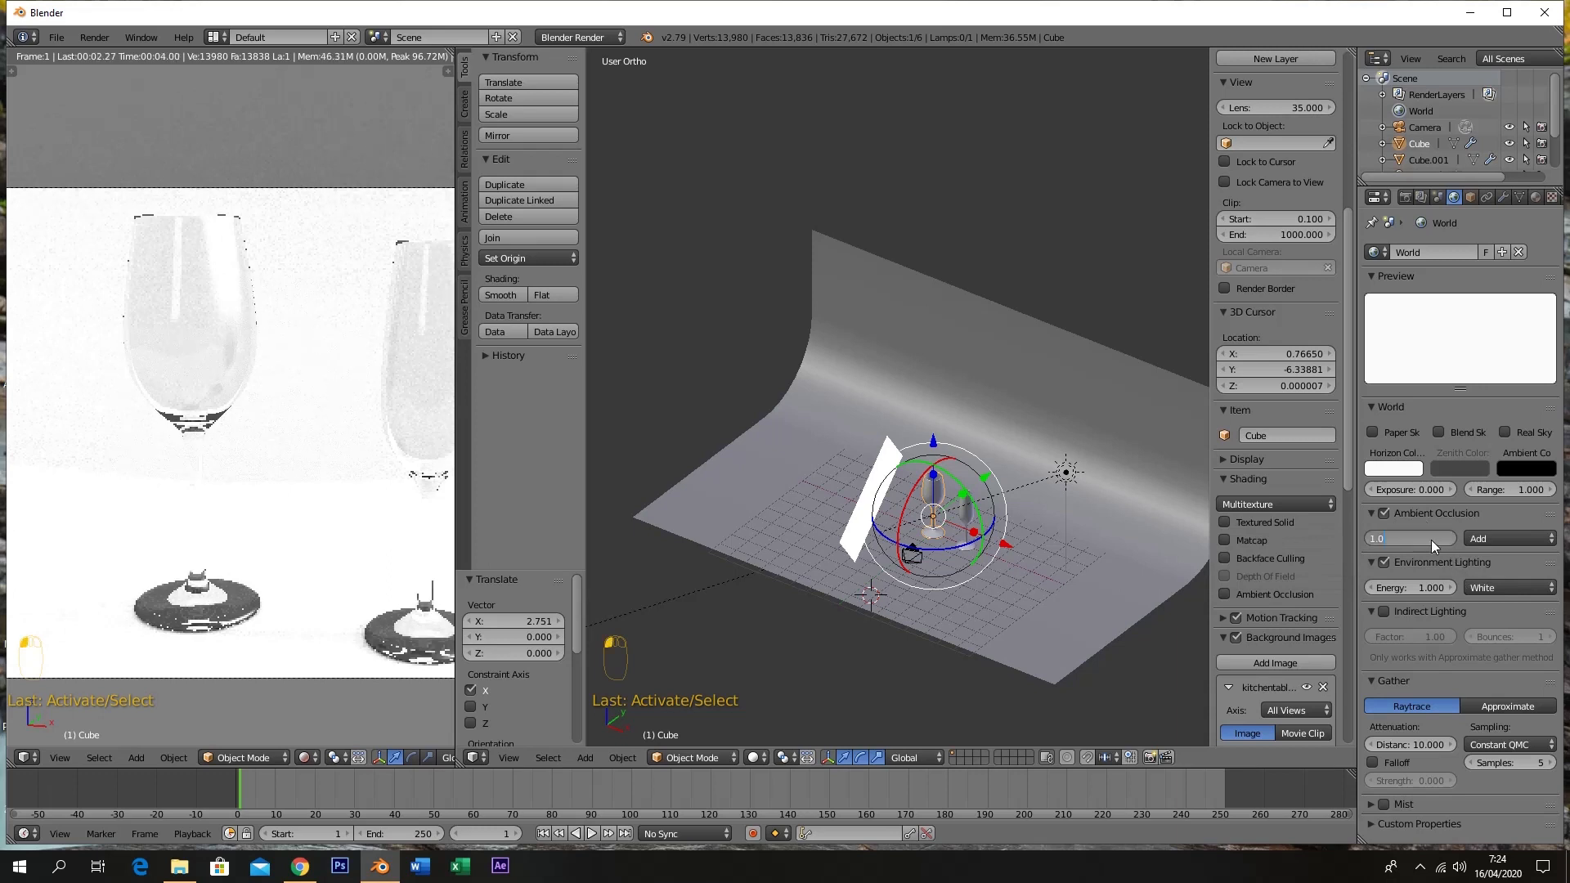
key(BackSpace)
text(0.1)
key(Return)
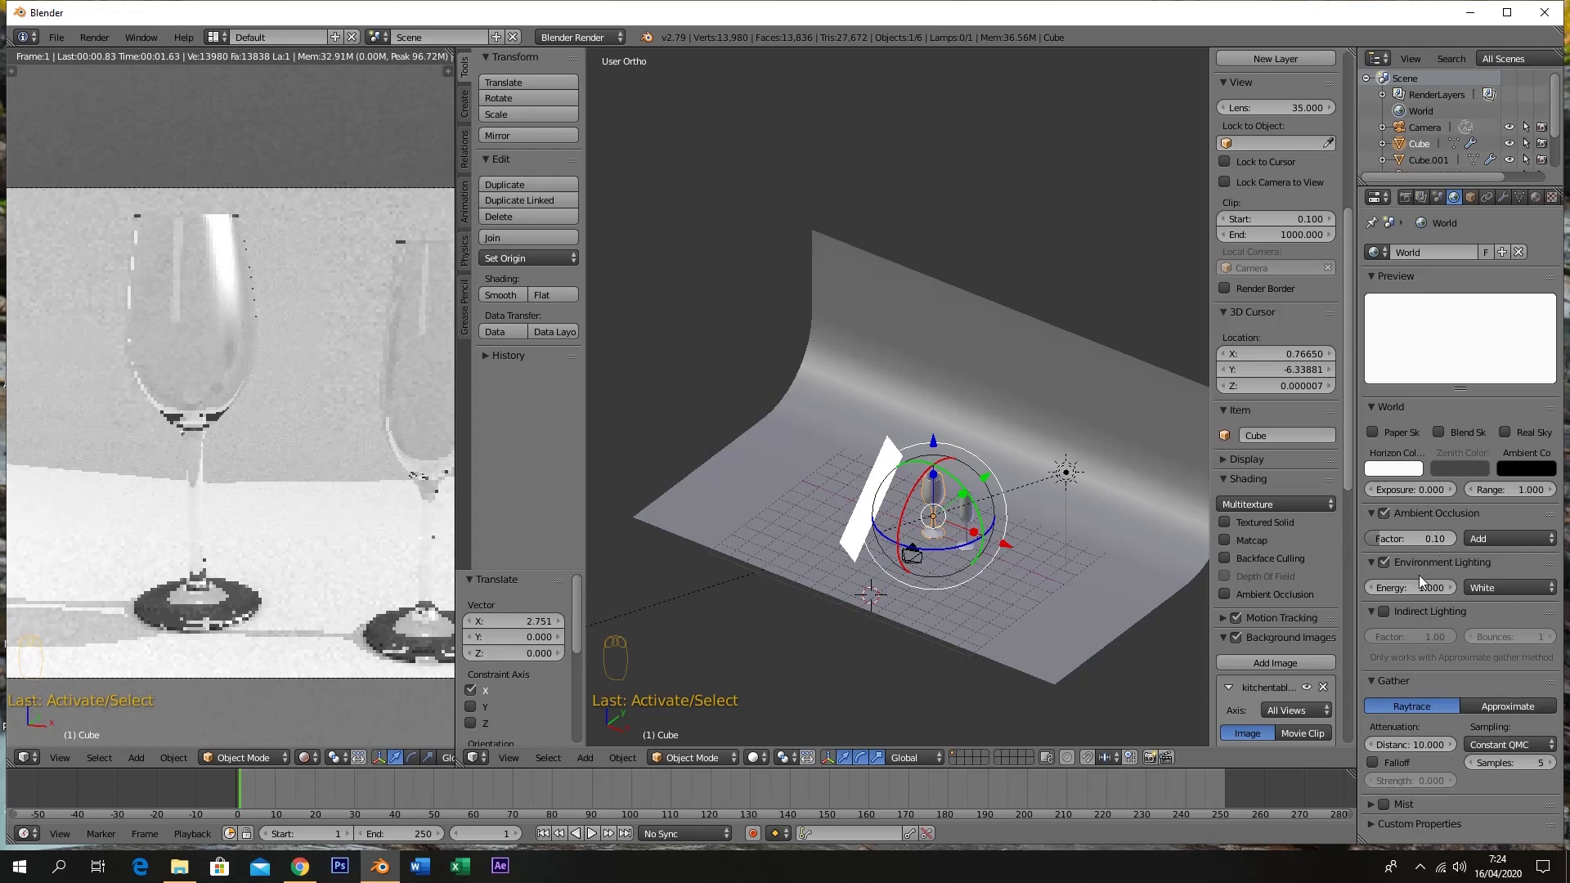
Set the world's Ambient Occlusion factor to 0.50 and render the scene from the camera
click(1425, 586)
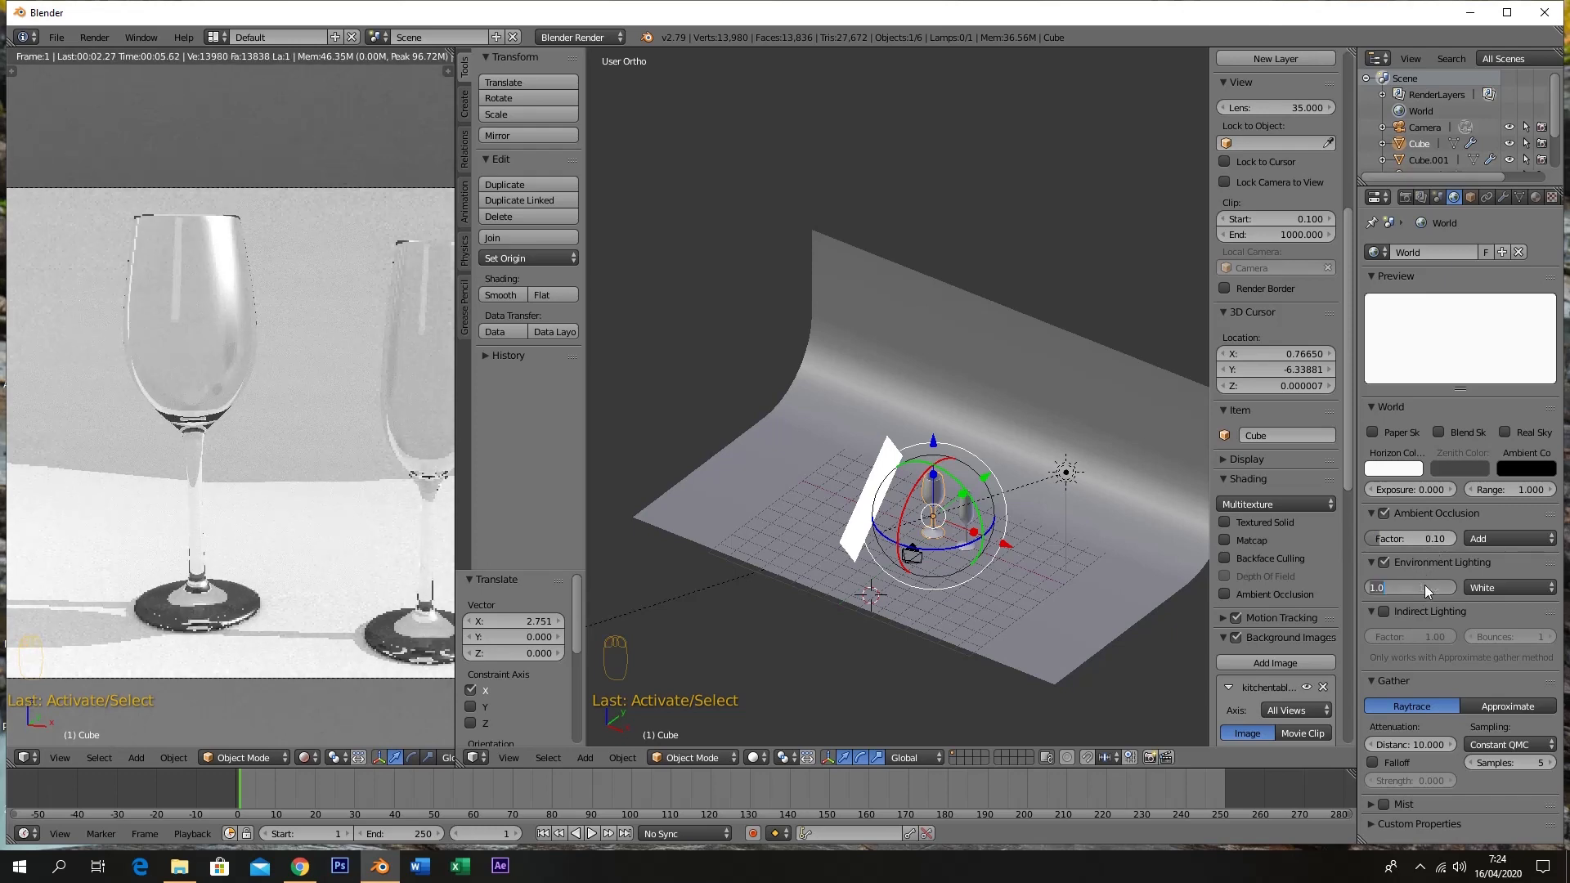
click(1435, 538)
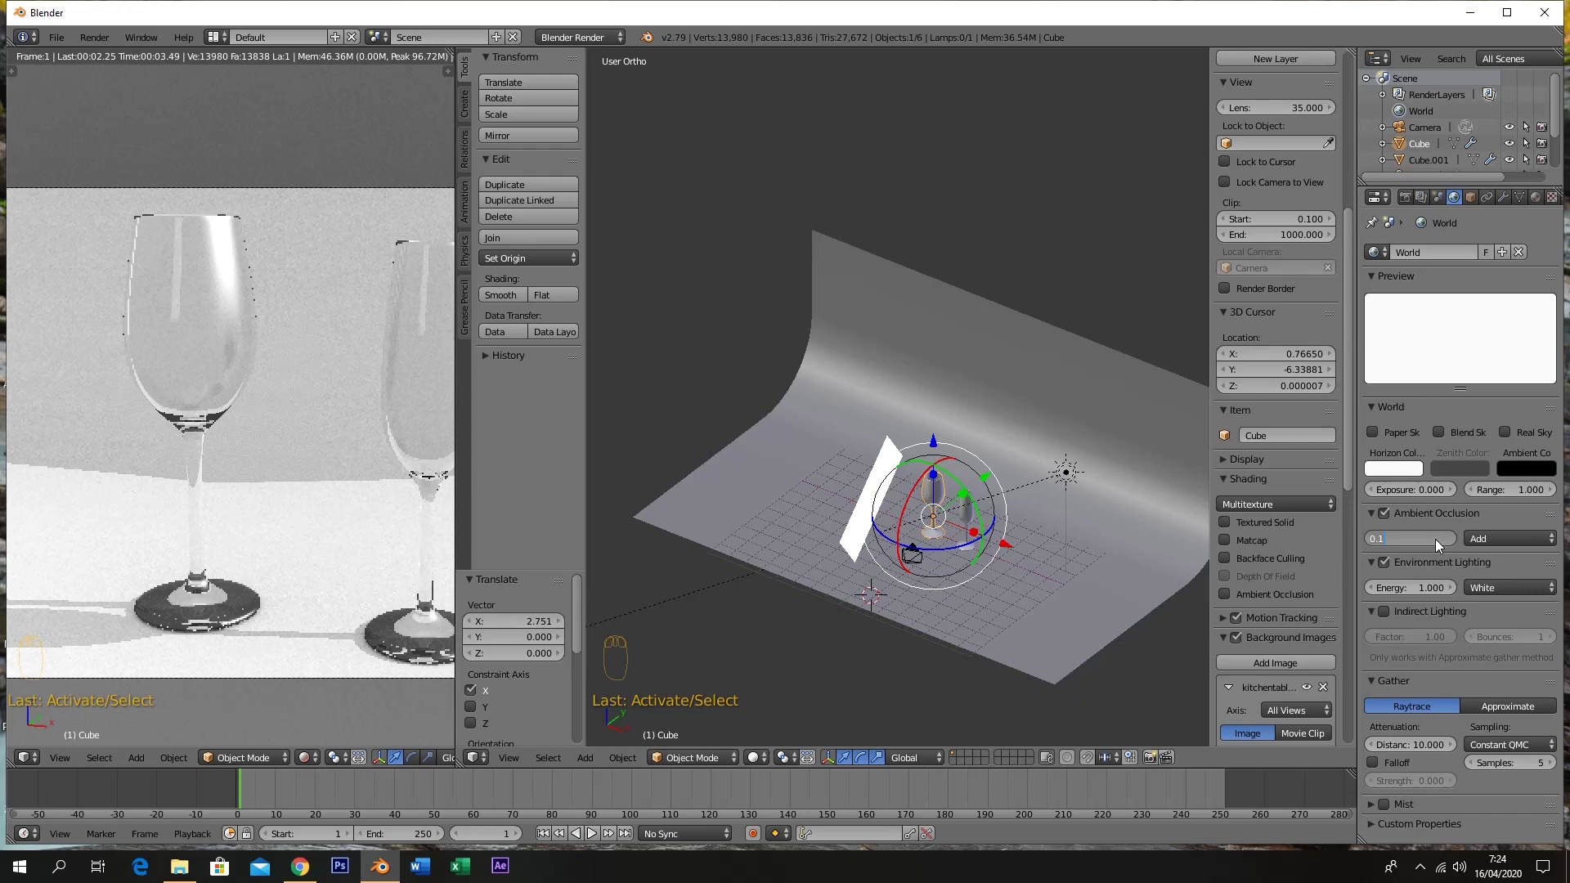
text(0.5)
key(Return)
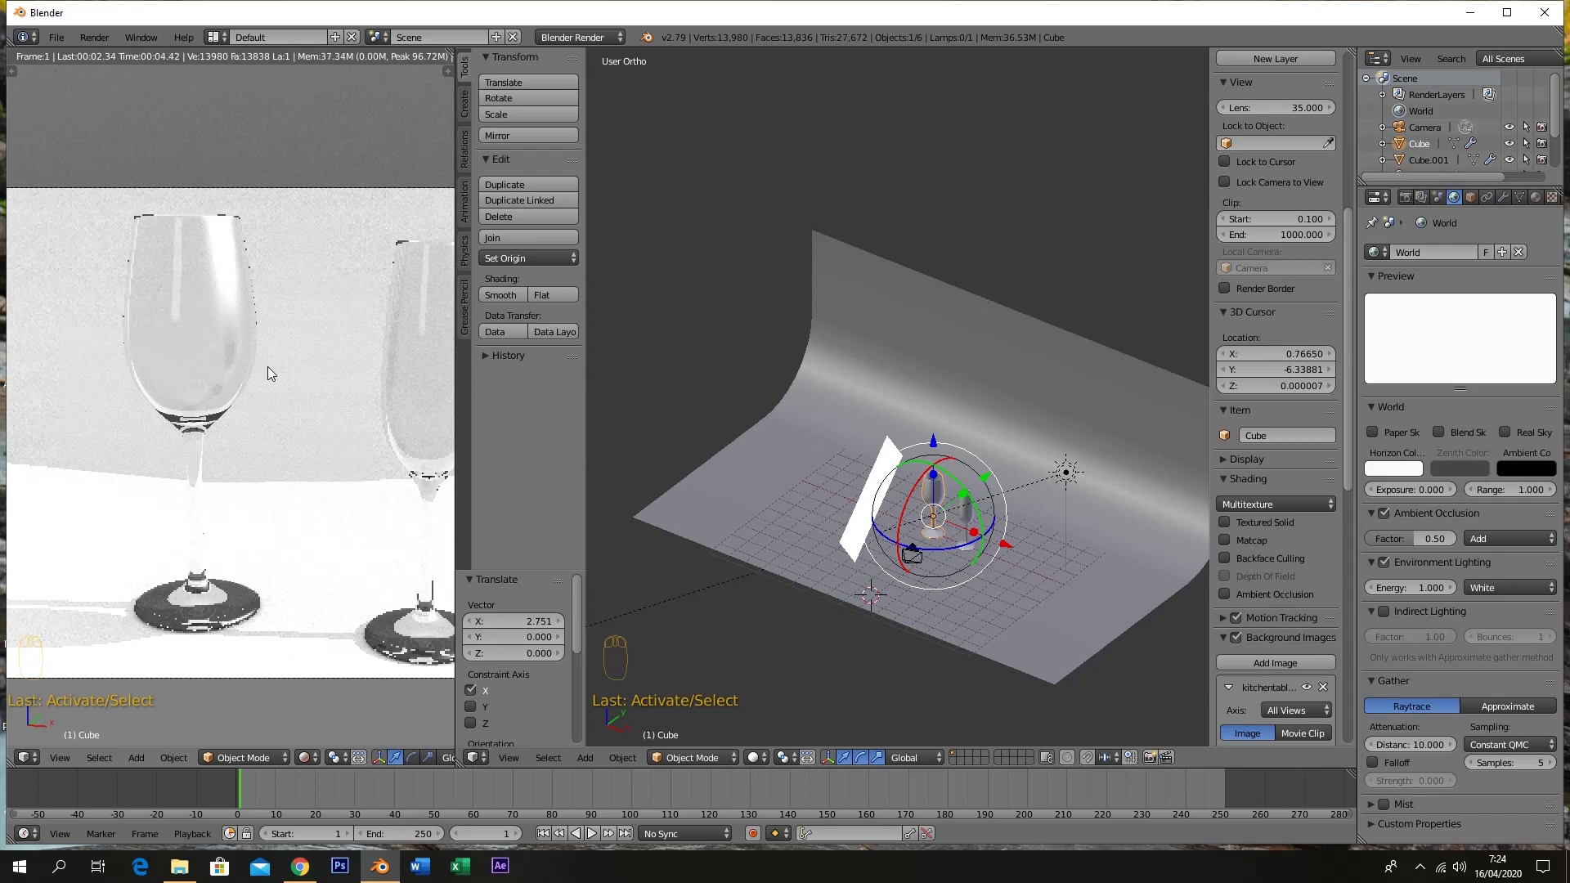
scroll(267, 368, down, 2)
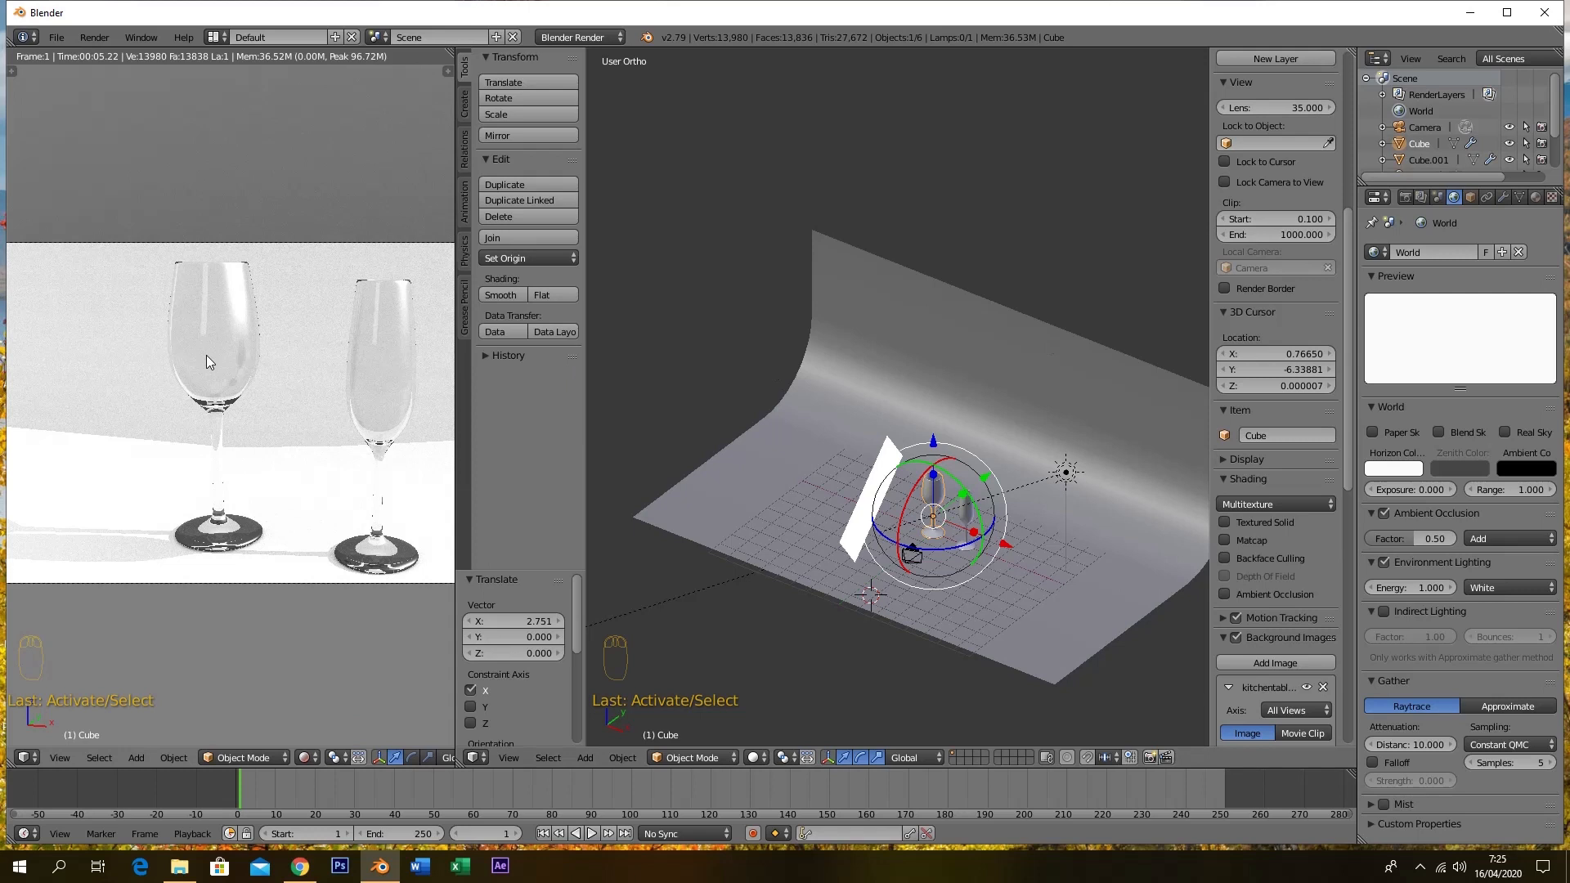
key(F12)
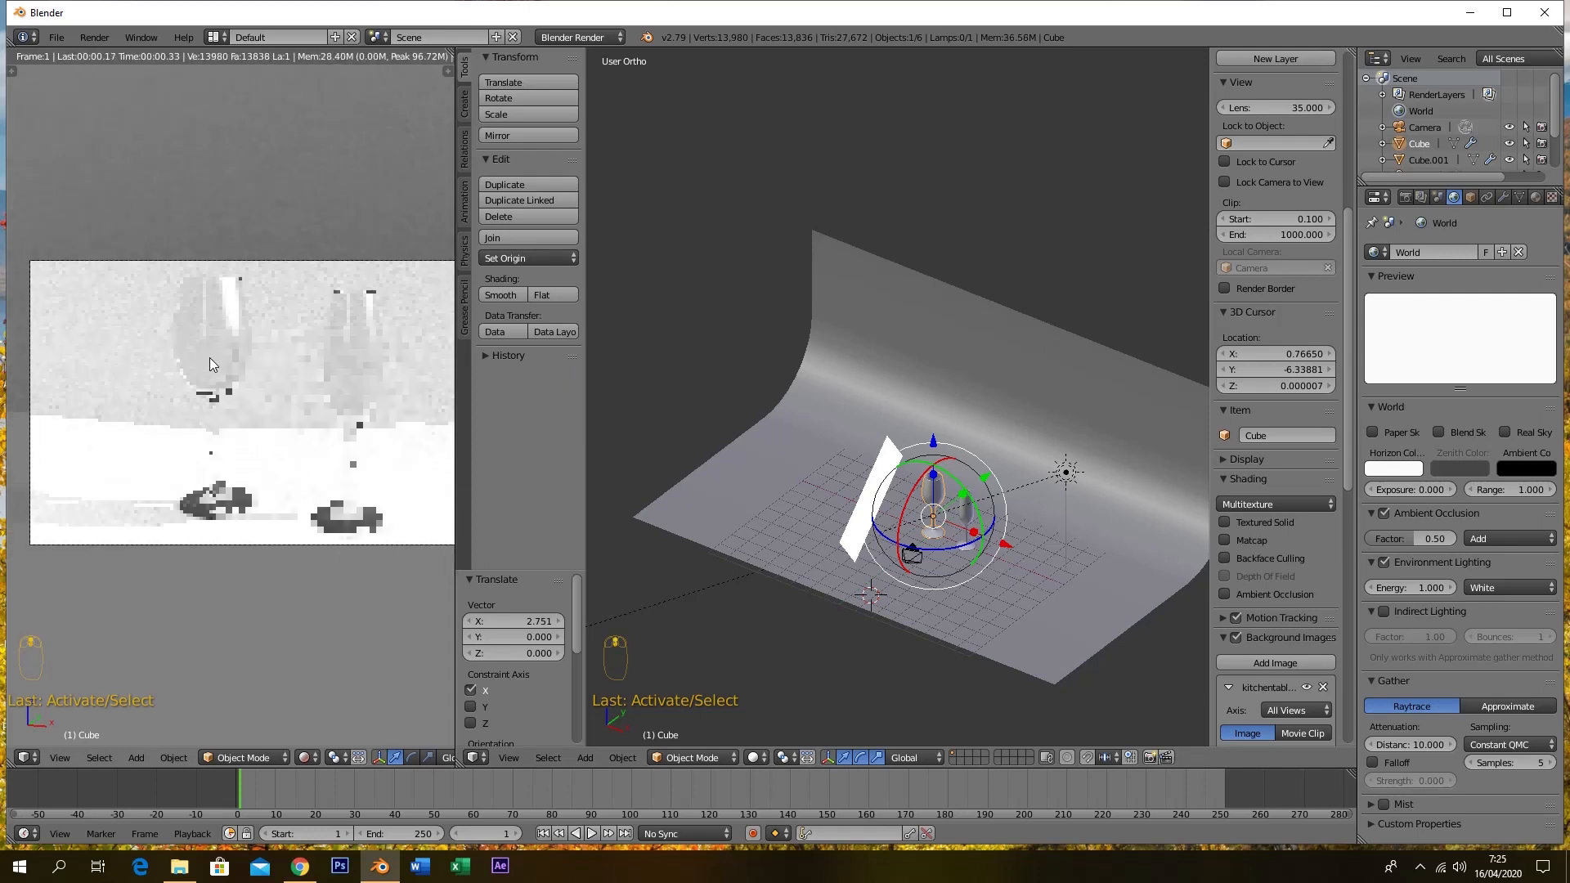